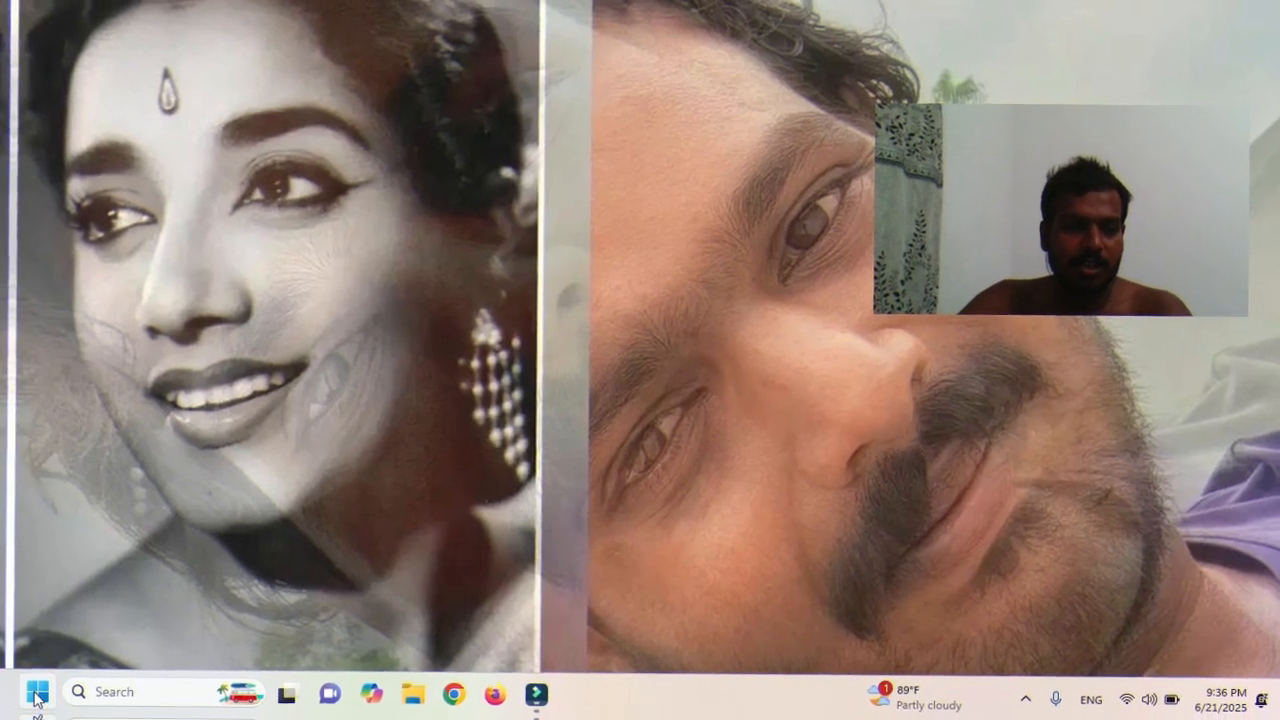
Step: Search the installed programs for photoshop and launch Adobe Photoshop 7.0
{"action": "left_click", "coordinate": [33, 683]}
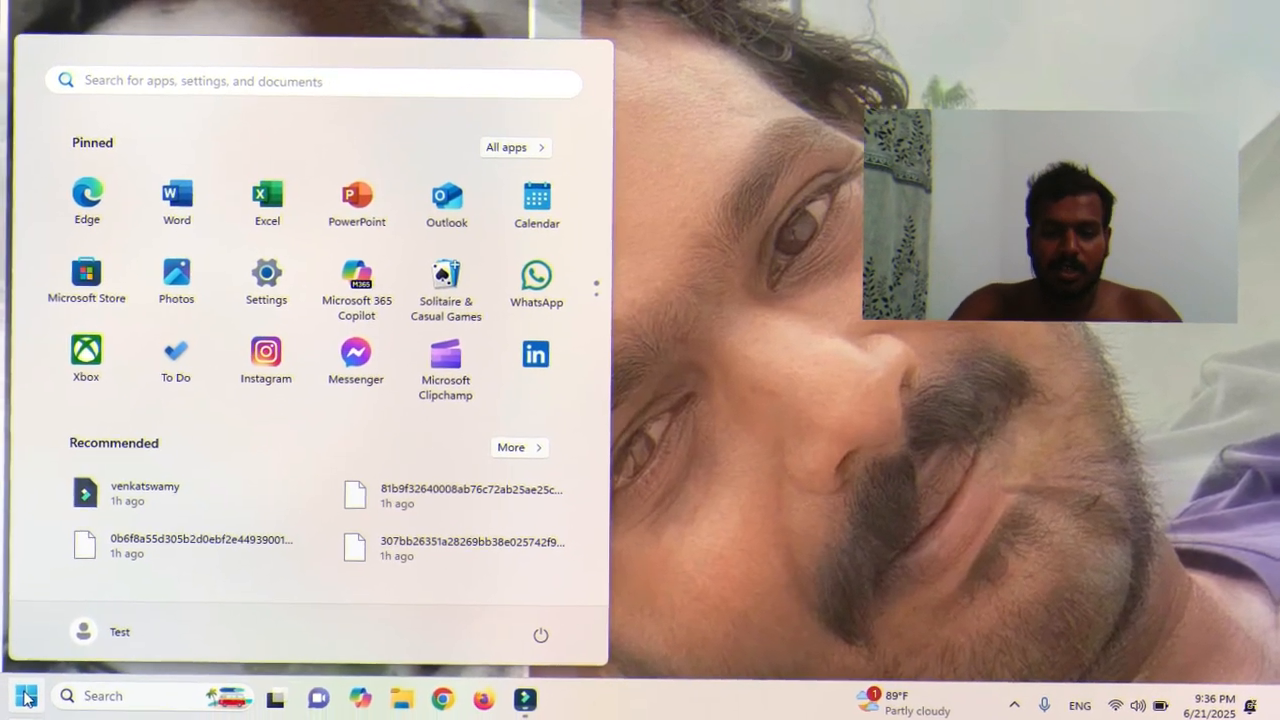
{"action": "type", "text": "photo"}
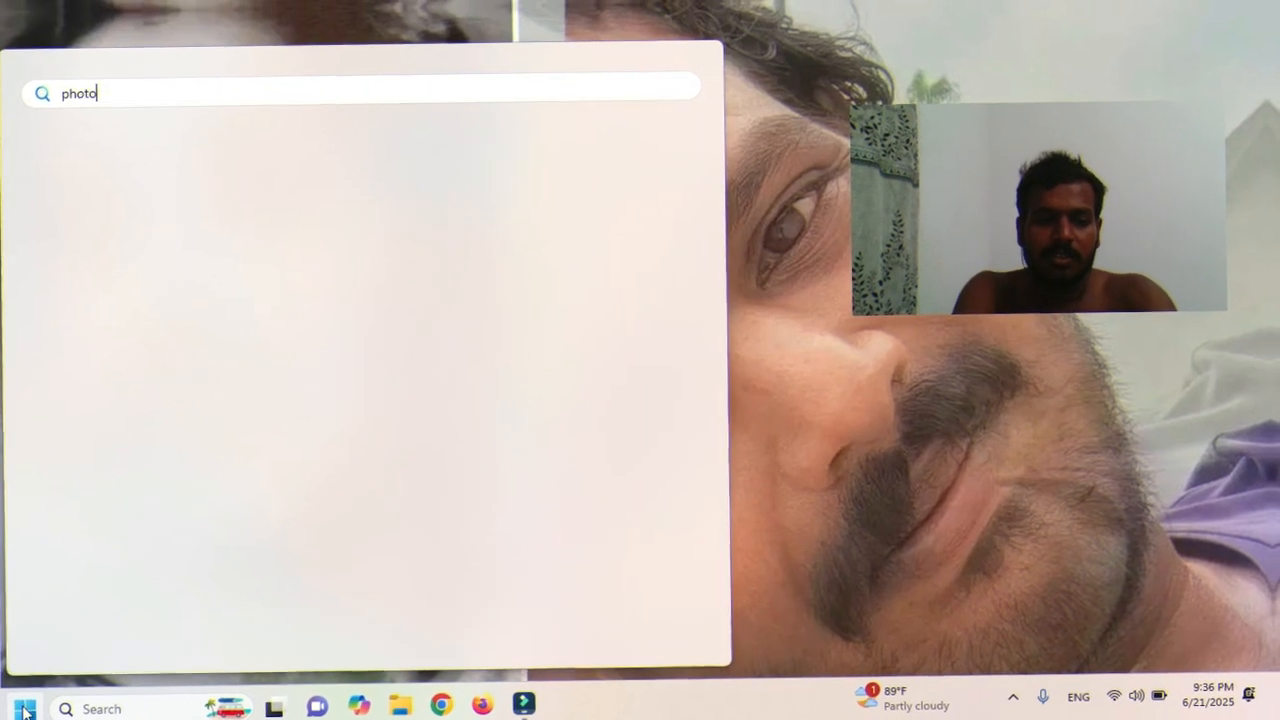
{"action": "type", "text": "shop"}
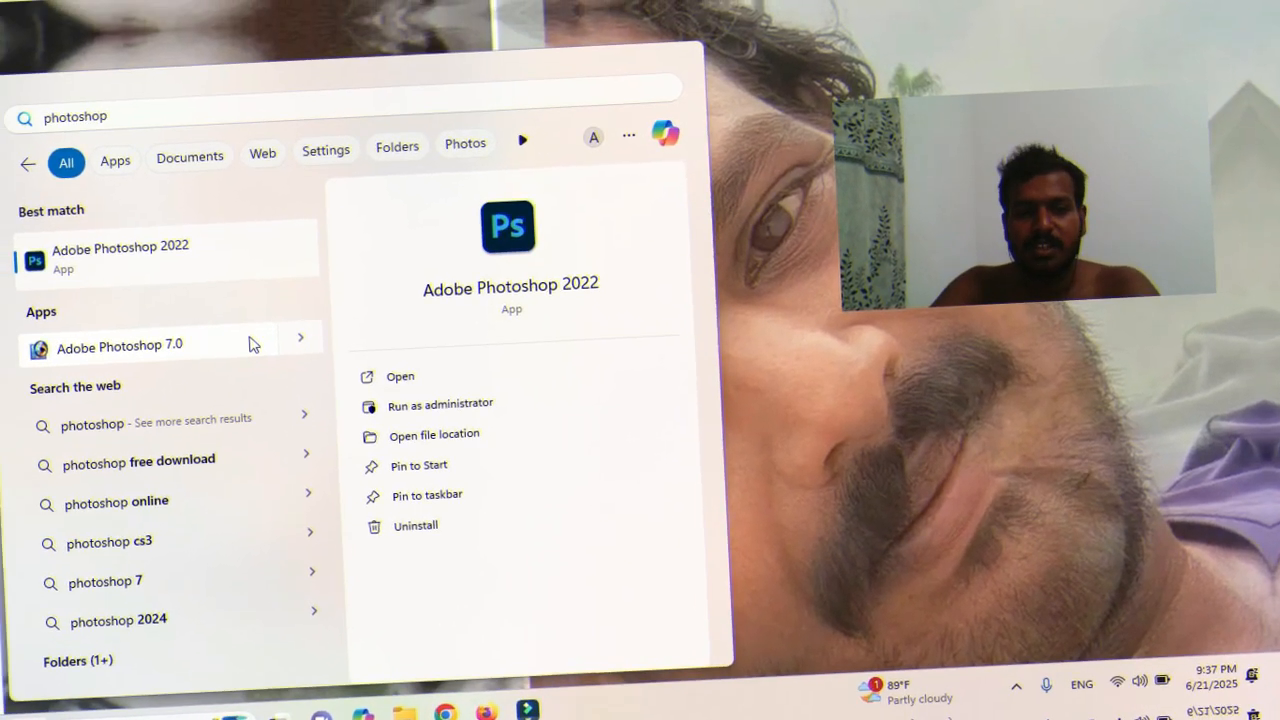
{"action": "left_click", "coordinate": [250, 344]}
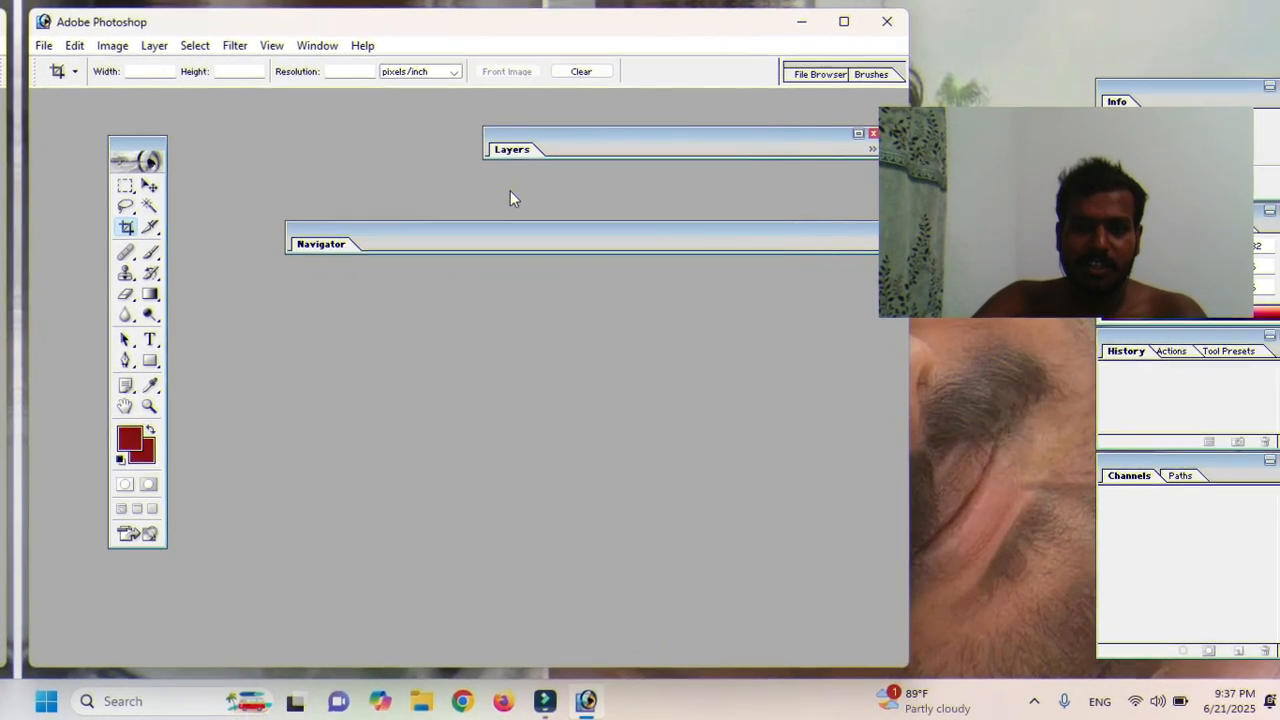
Step: Open the close-up portrait IMG_20250621_175820_862 from the Desktop folder
{"action": "double_click", "coordinate": [405, 233]}
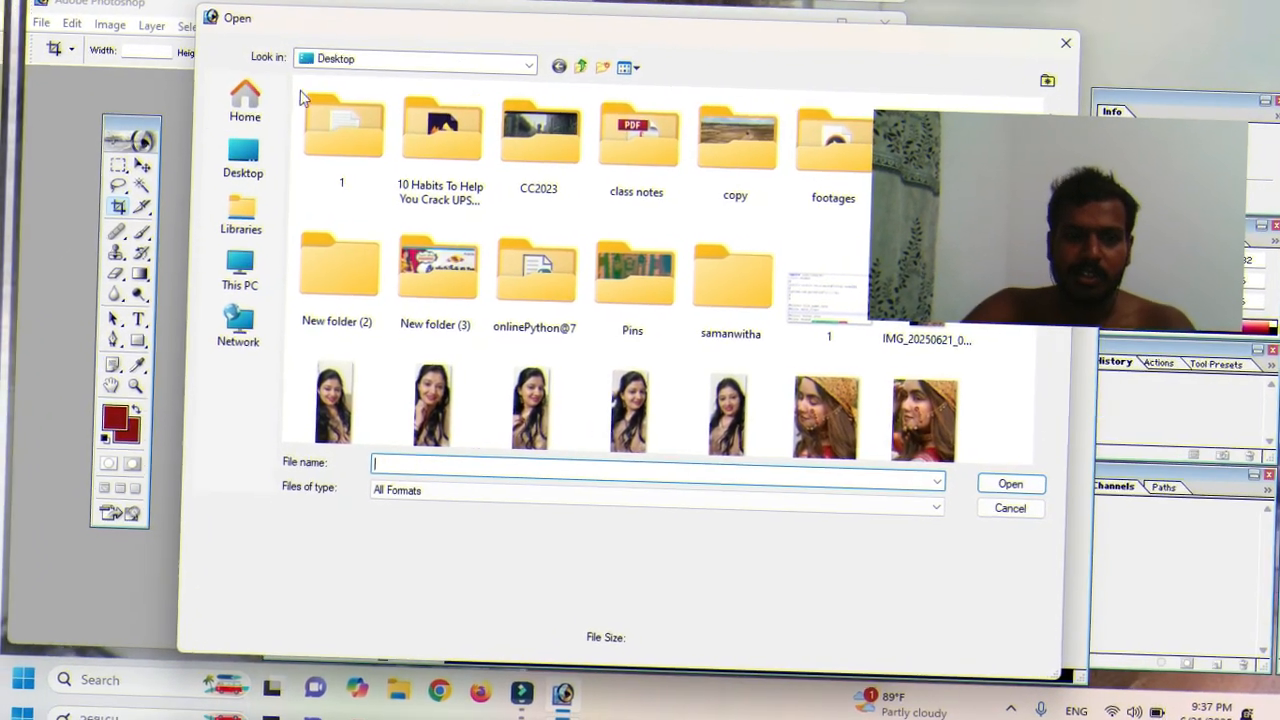
{"action": "left_click_drag", "start_coordinate": [371, 23], "coordinate": [189, 40]}
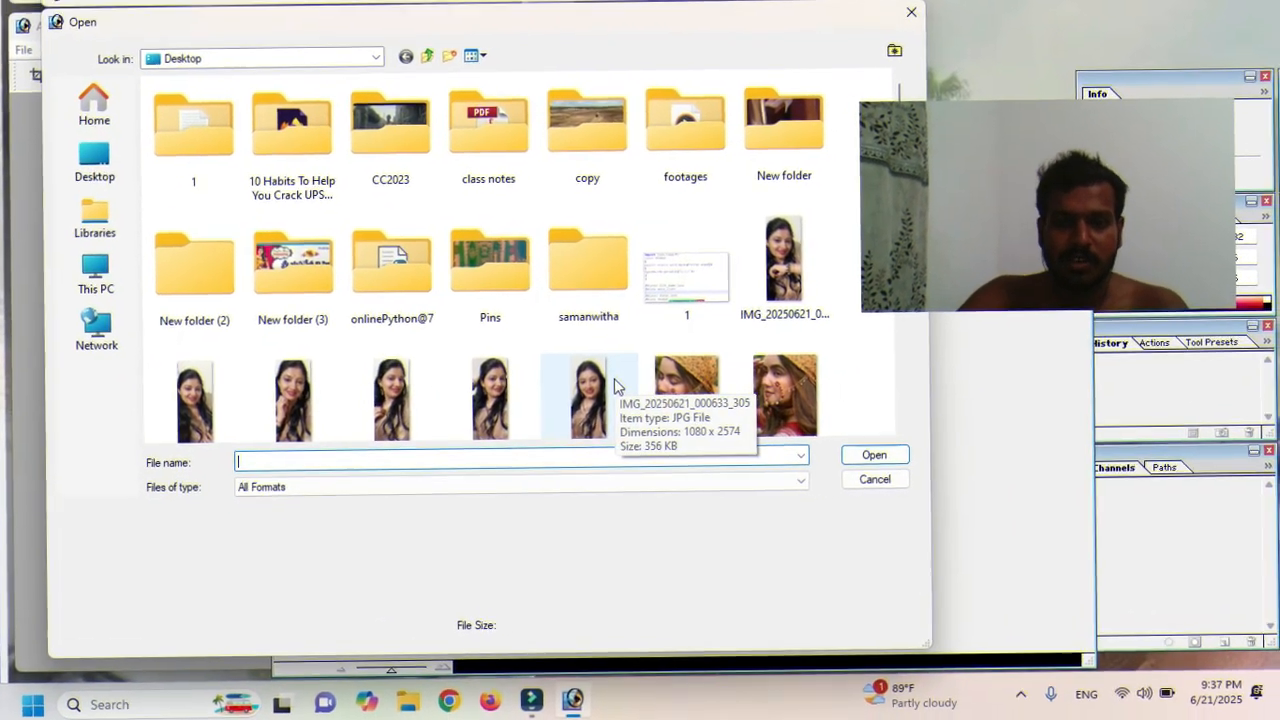
{"action": "scroll", "coordinate": [614, 386], "scroll_direction": "down", "scroll_amount": 5}
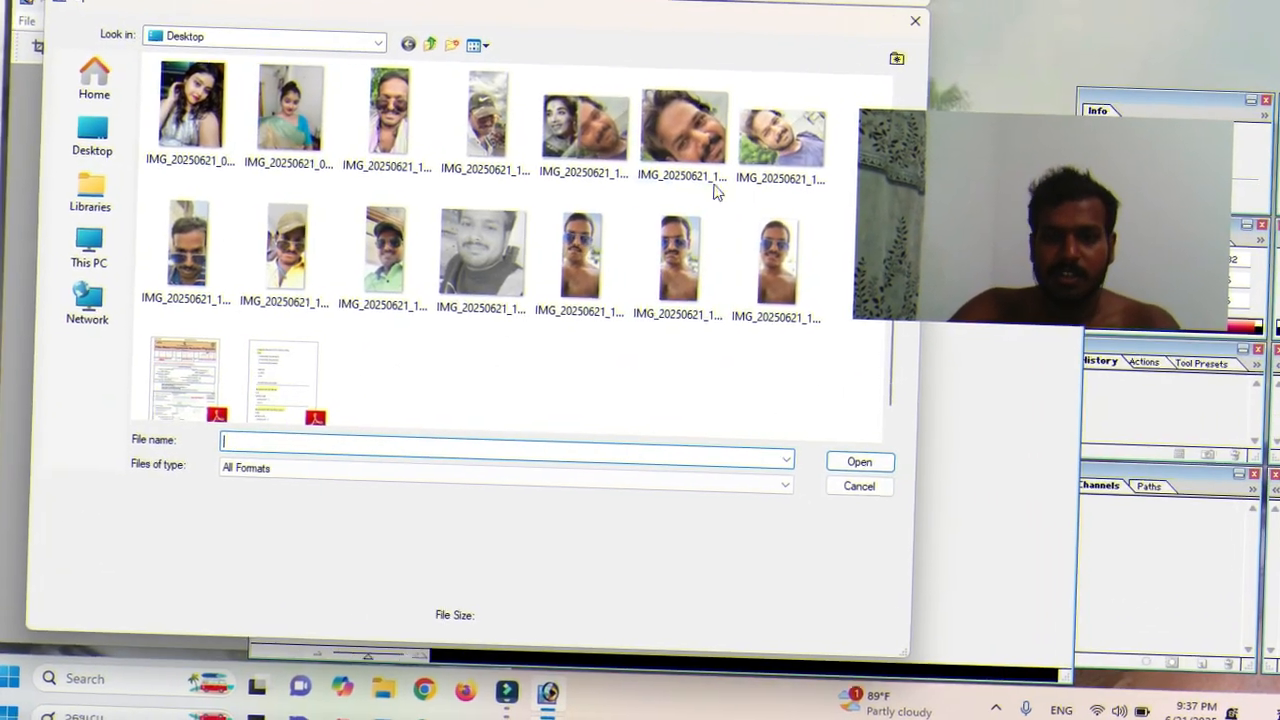
{"action": "left_click", "coordinate": [700, 160]}
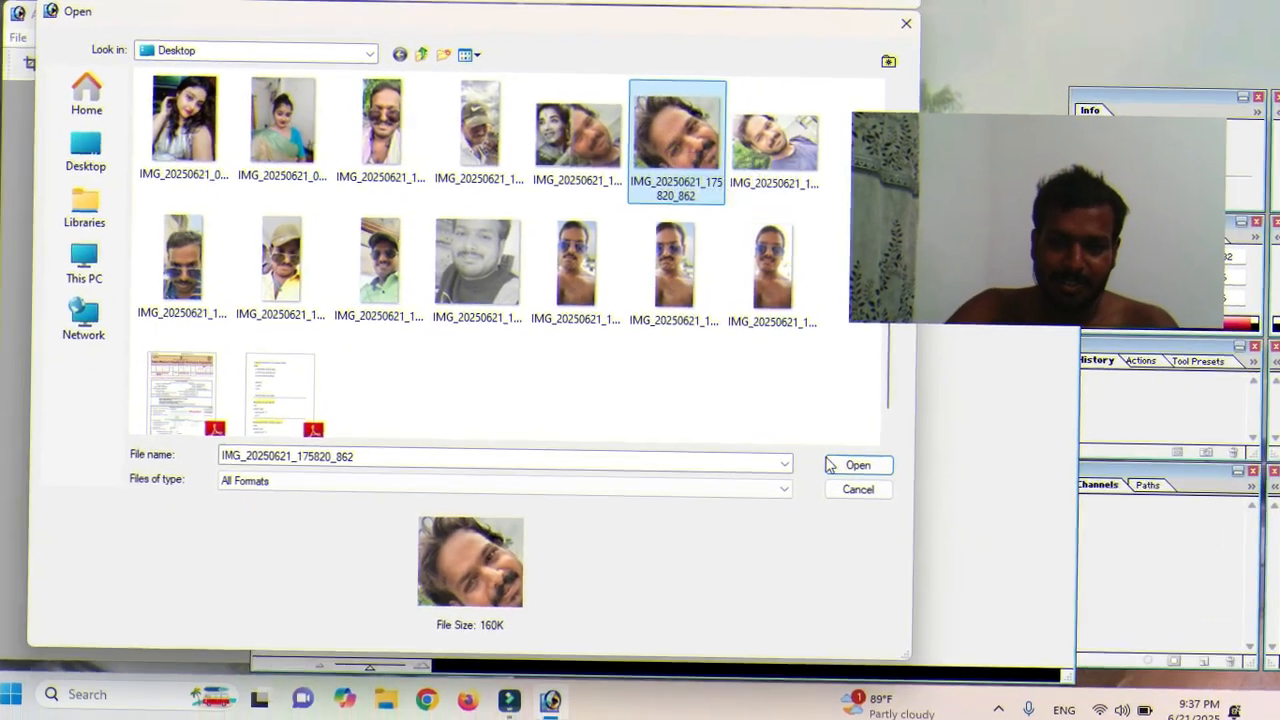
{"action": "left_click", "coordinate": [875, 449]}
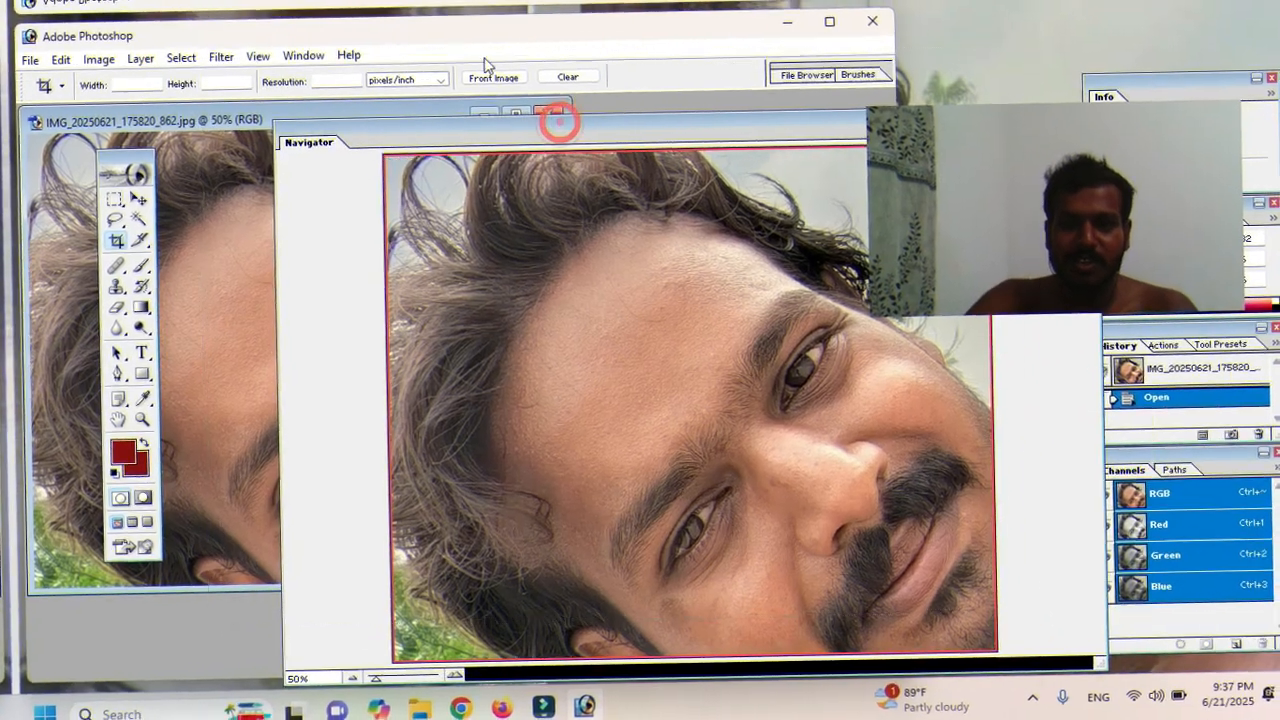
Step: Reposition and enlarge the Navigator panel and maximize the application window
{"action": "left_click_drag", "start_coordinate": [557, 117], "coordinate": [480, 58]}
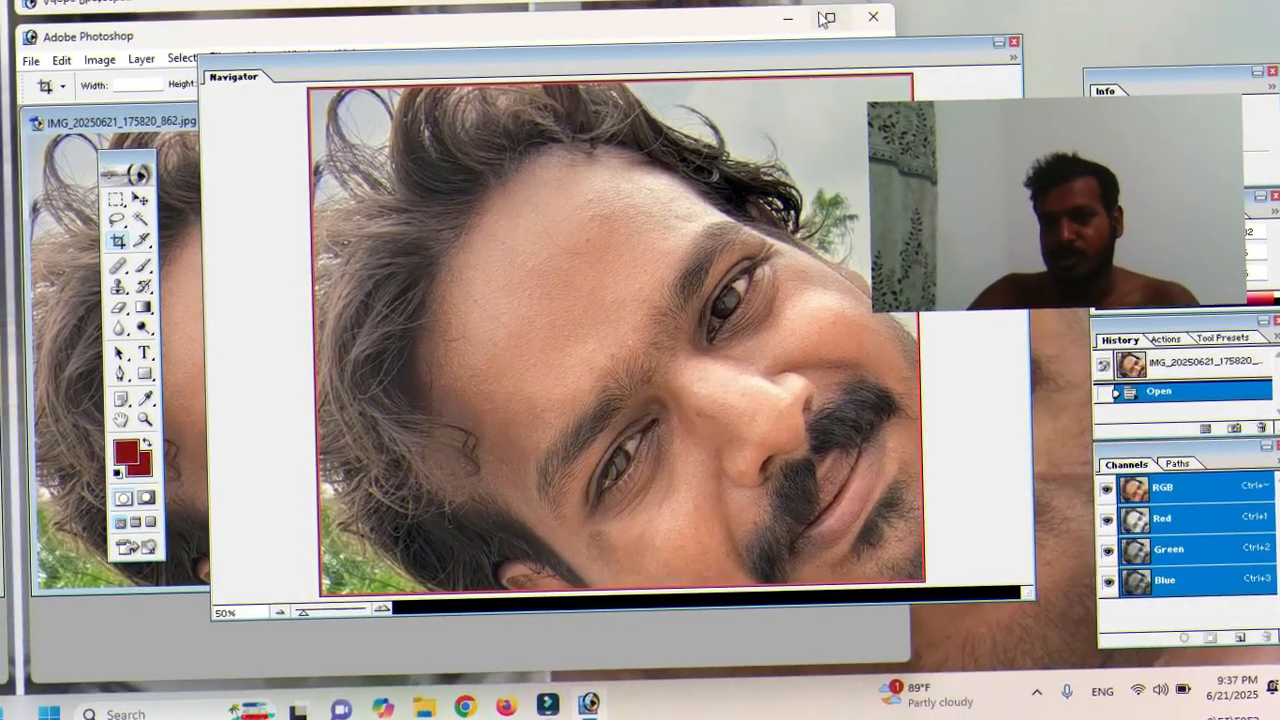
{"action": "left_click", "coordinate": [826, 18]}
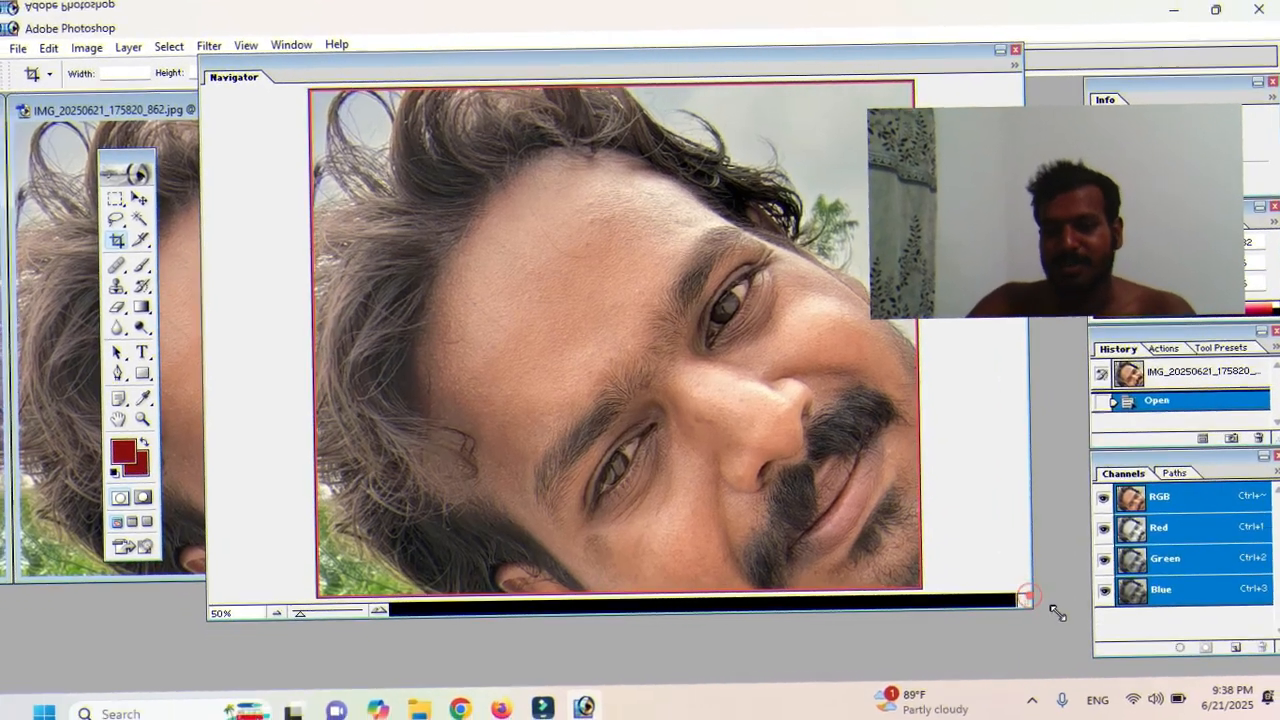
{"action": "left_click_drag", "start_coordinate": [1056, 610], "coordinate": [1115, 655]}
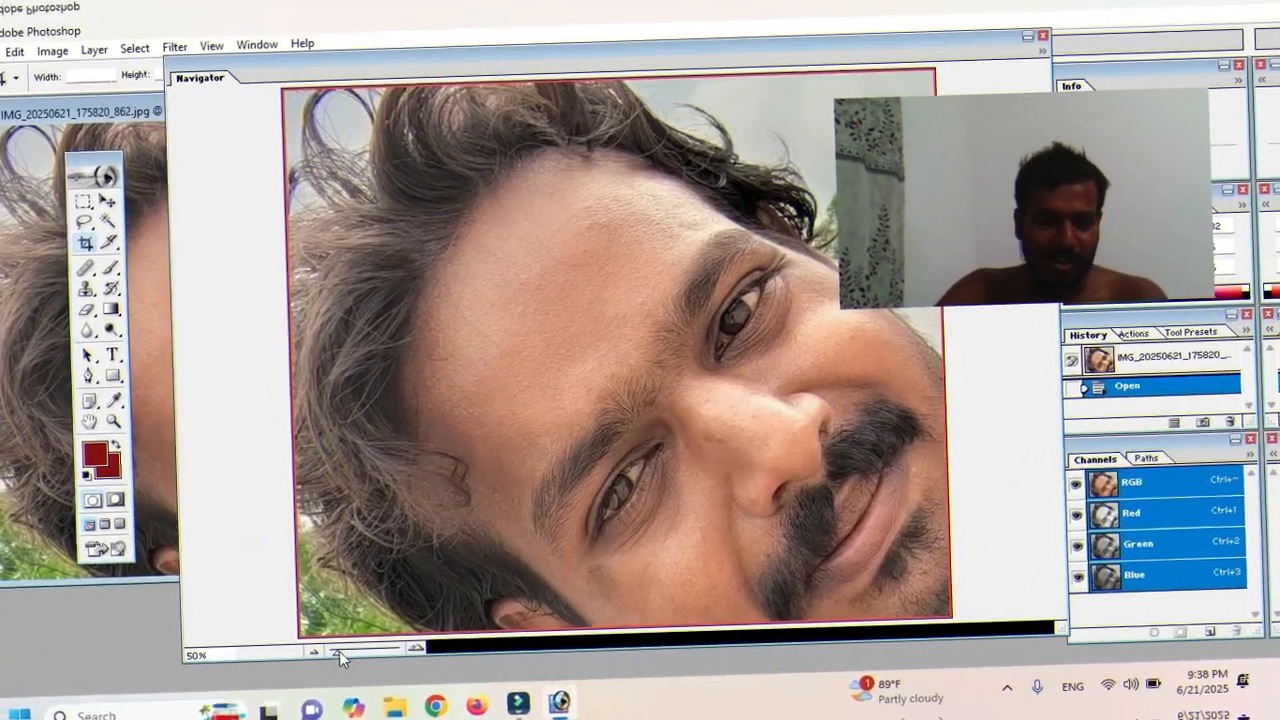
Step: Zoom the photo to 116.18% with the Navigator, shift the viewed area, and zoom out to 47.24%
{"action": "left_click_drag", "start_coordinate": [339, 651], "coordinate": [390, 656]}
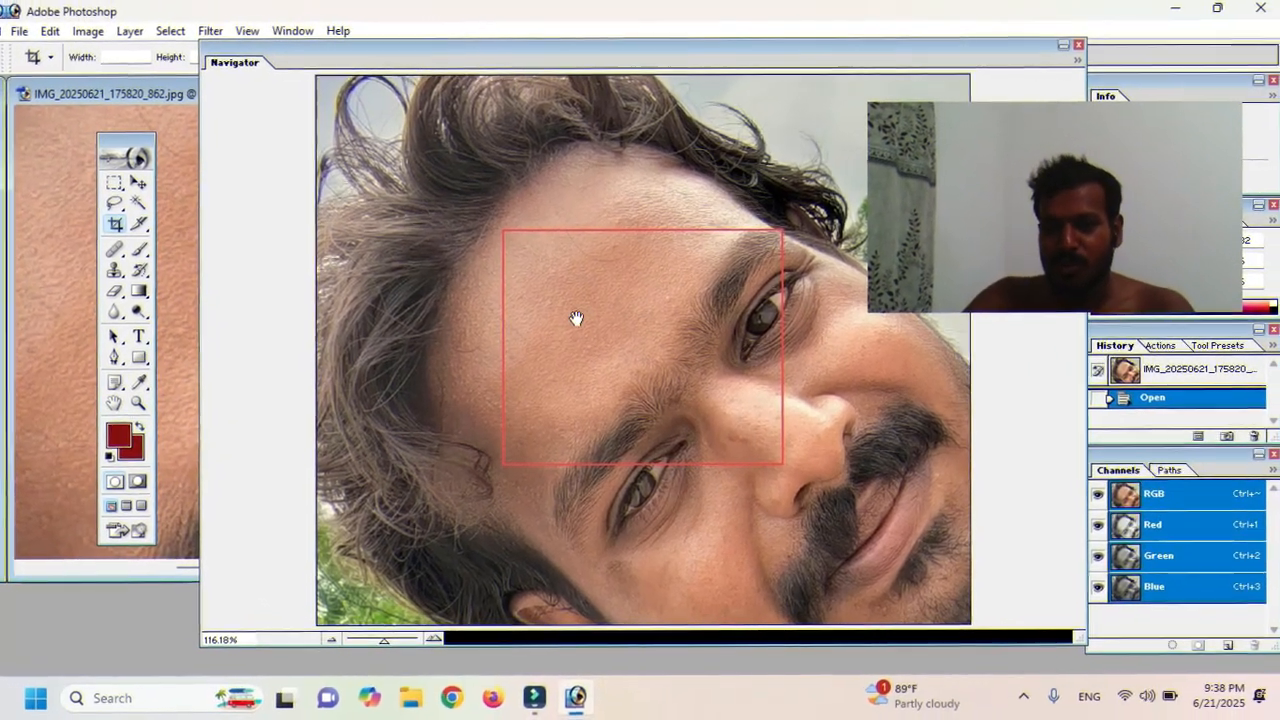
{"action": "left_click_drag", "start_coordinate": [593, 311], "coordinate": [604, 336]}
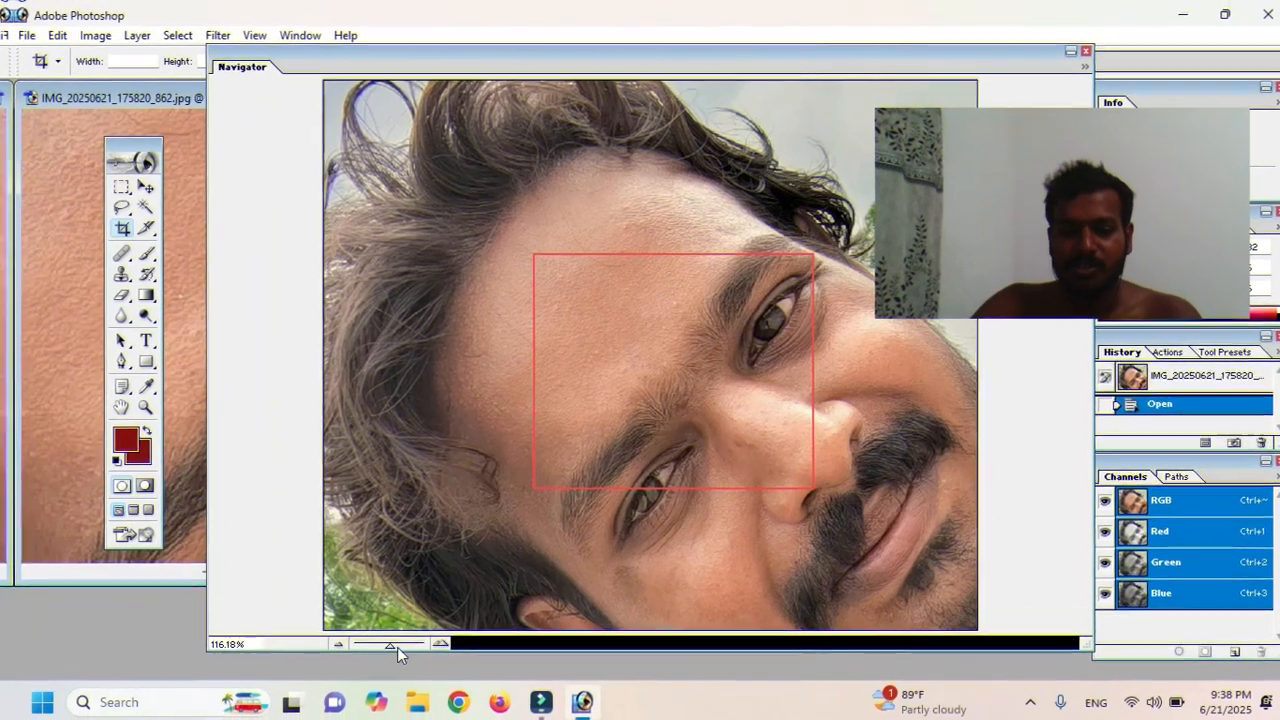
{"action": "left_click_drag", "start_coordinate": [397, 647], "coordinate": [338, 643]}
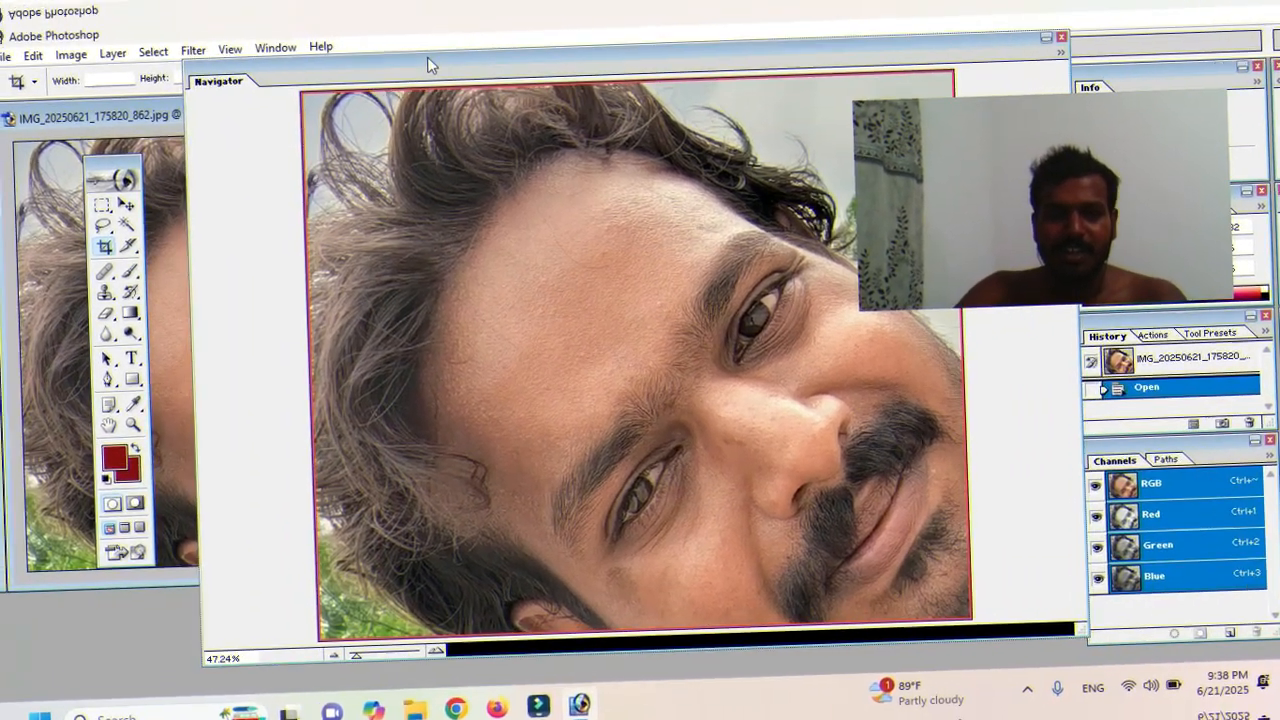
Step: Collapse the Navigator panel and widen the photo's document window
{"action": "double_click", "coordinate": [437, 46]}
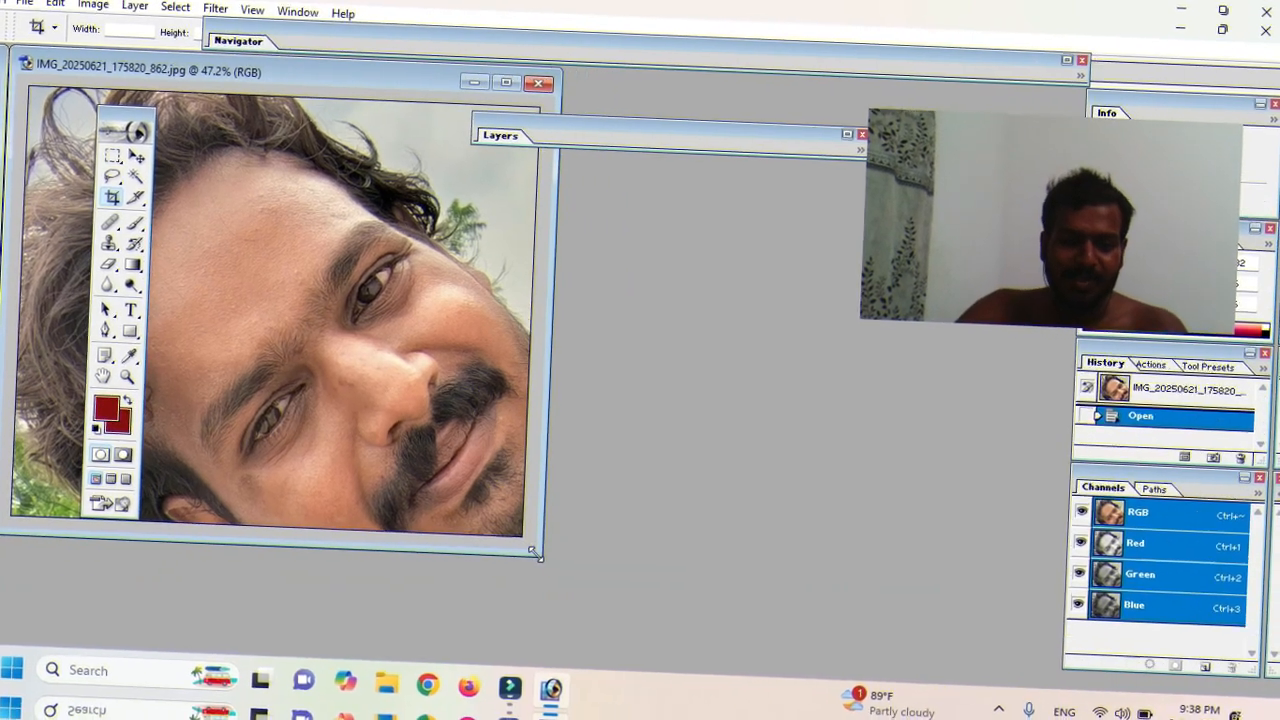
{"action": "left_click_drag", "start_coordinate": [568, 572], "coordinate": [905, 588]}
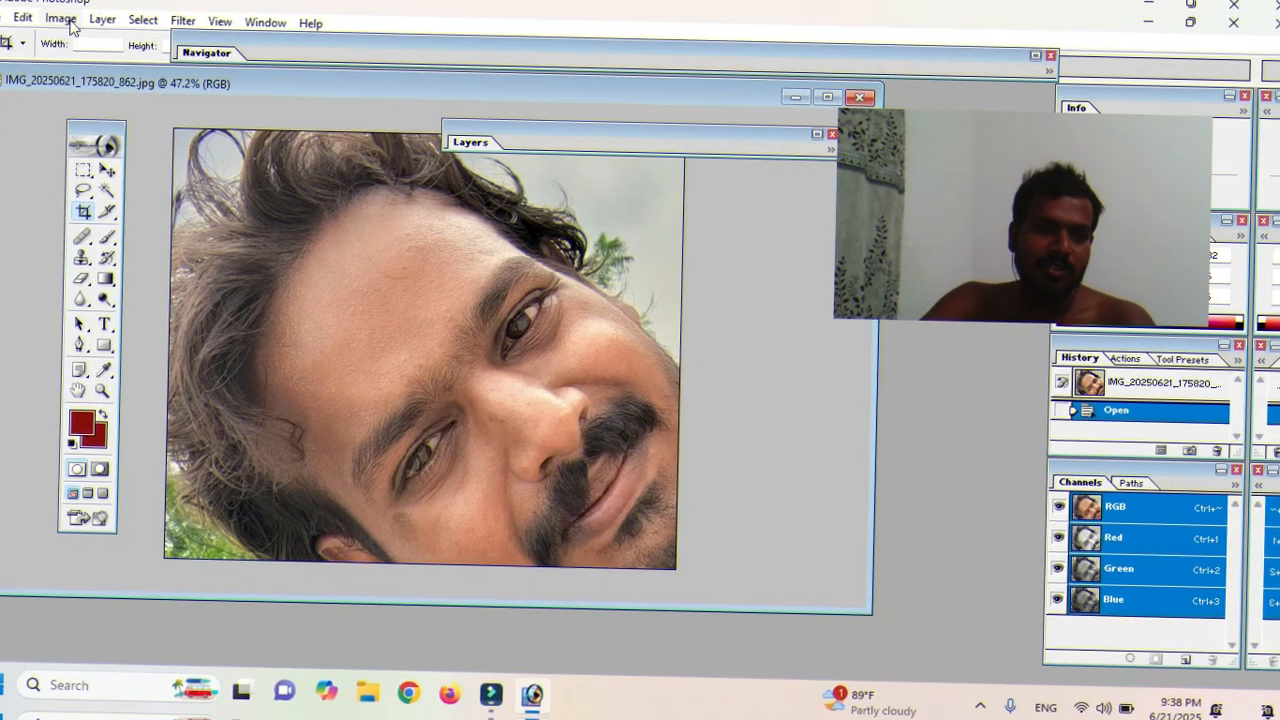
Step: Invert the colours of the portrait photo with the Invert adjustment
{"action": "left_click", "coordinate": [70, 28]}
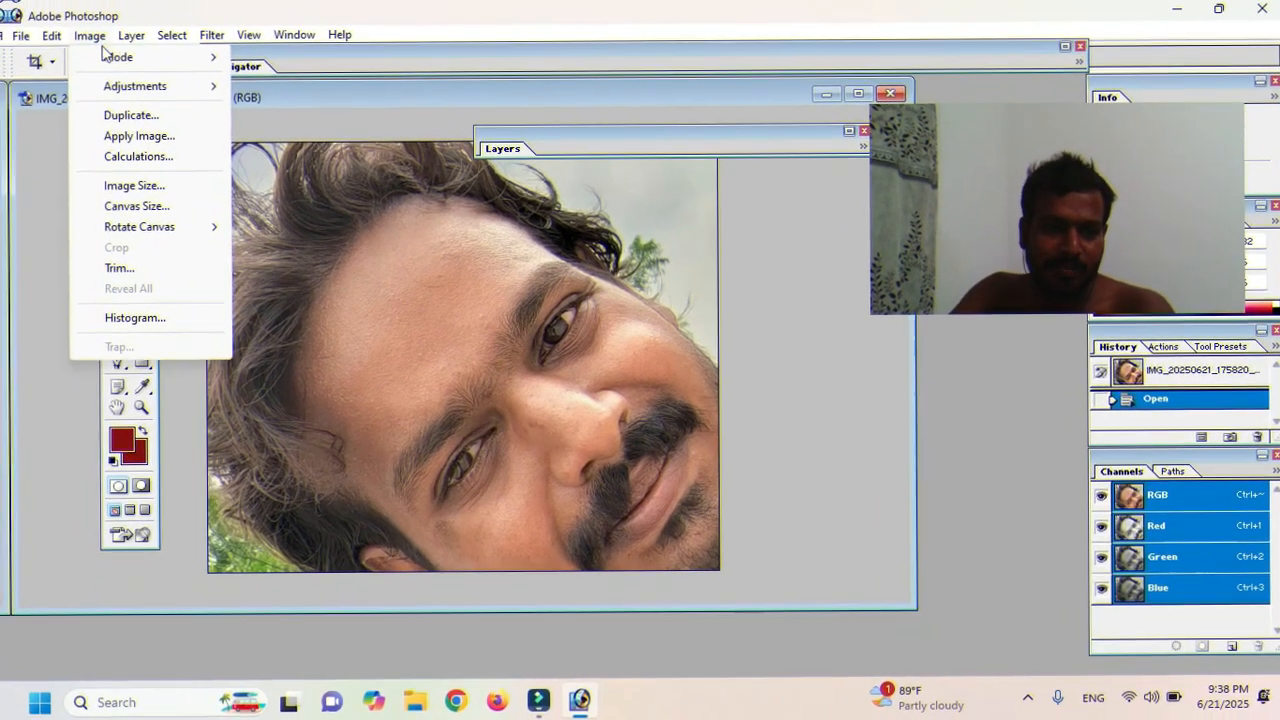
{"action": "left_click", "coordinate": [134, 86]}
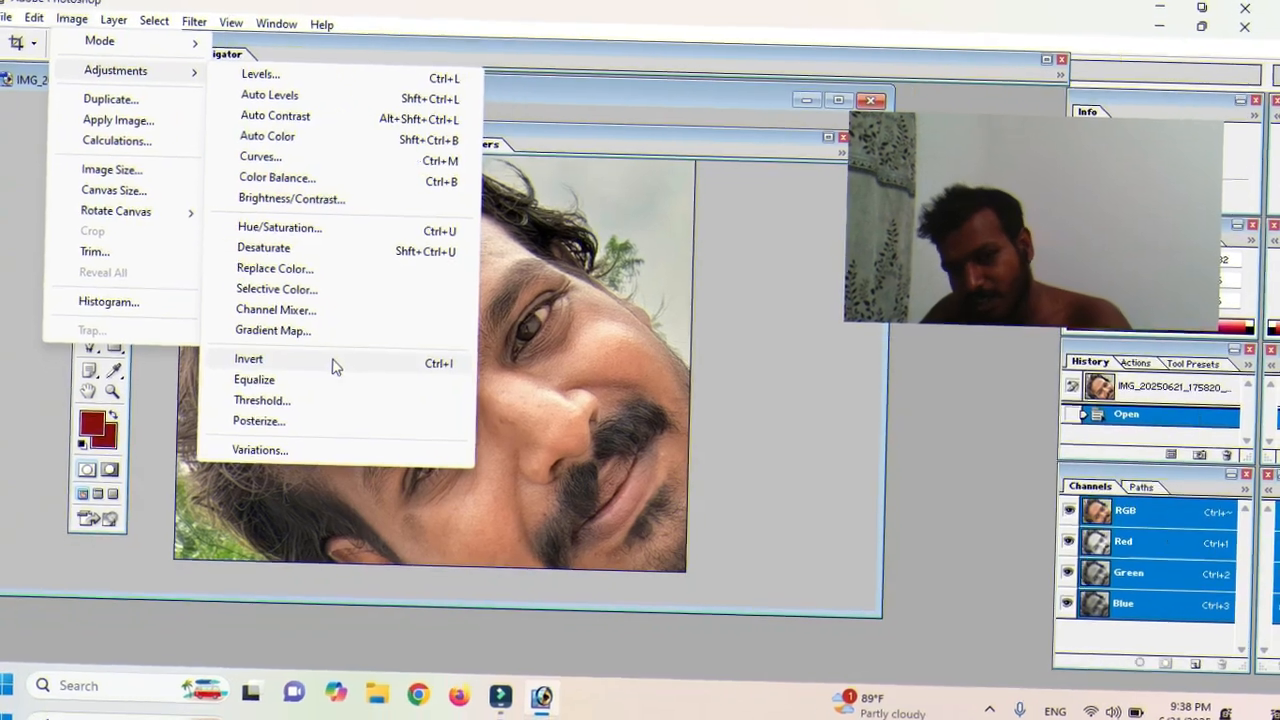
{"action": "left_click", "coordinate": [330, 376]}
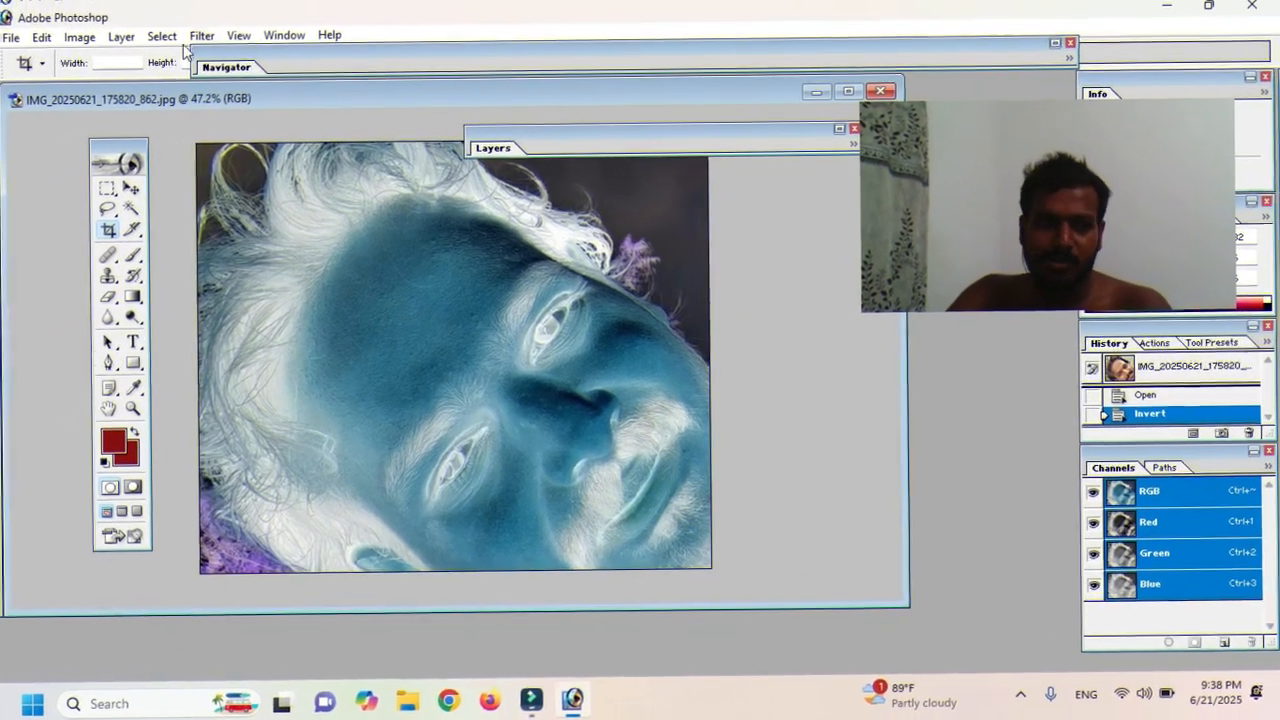
Step: Apply a Gaussian Blur with a reduced radius to the inverted photo, keeping the preview on
{"action": "left_click", "coordinate": [198, 36]}
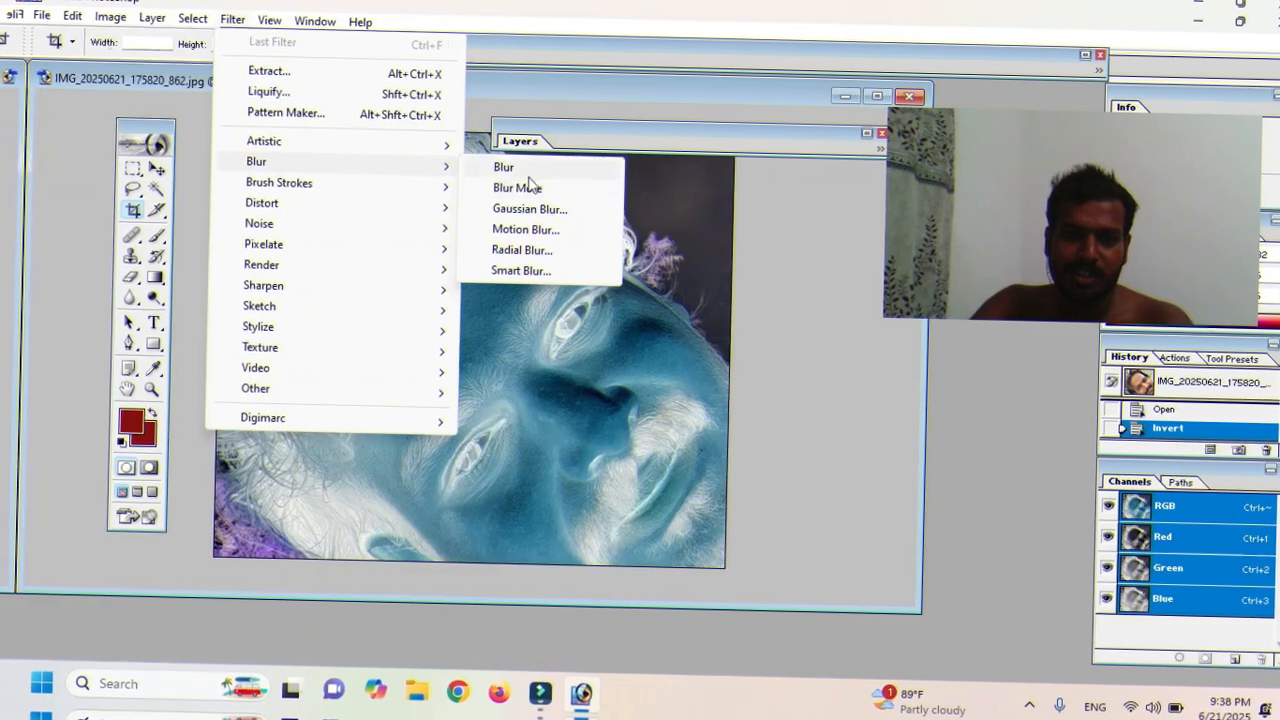
{"action": "left_click", "coordinate": [555, 213]}
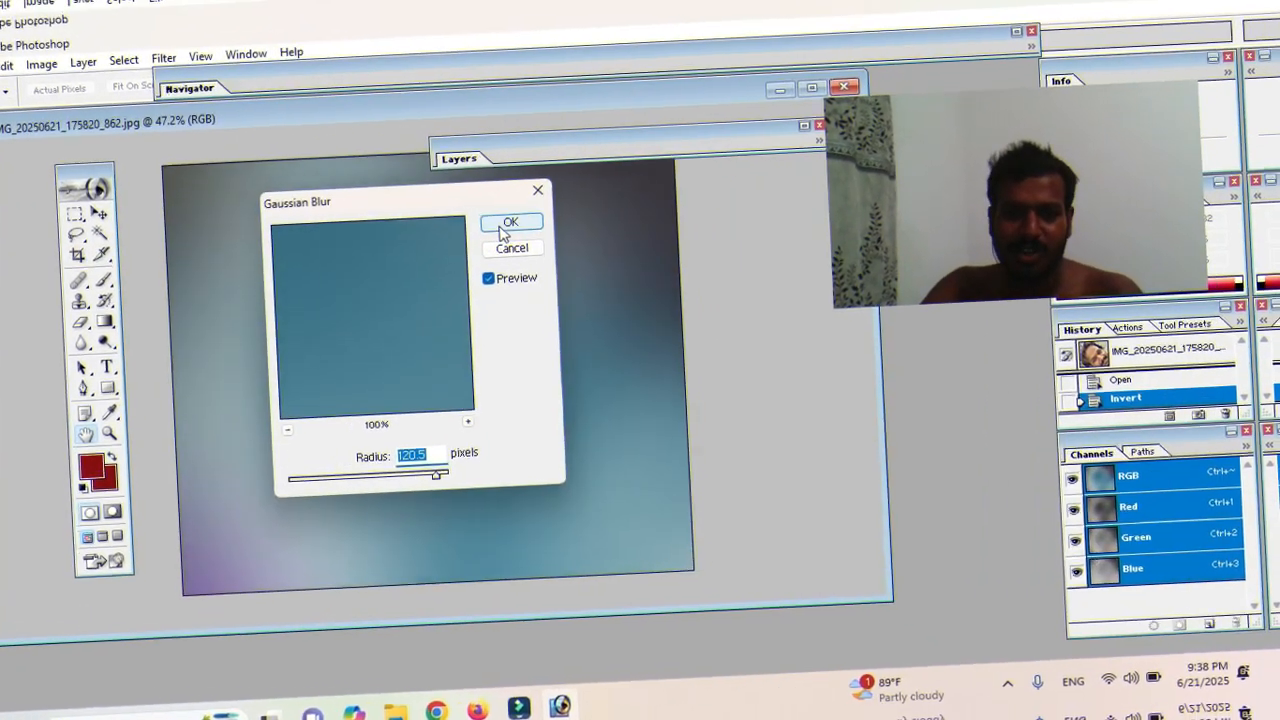
{"action": "left_click_drag", "start_coordinate": [425, 203], "coordinate": [635, 203]}
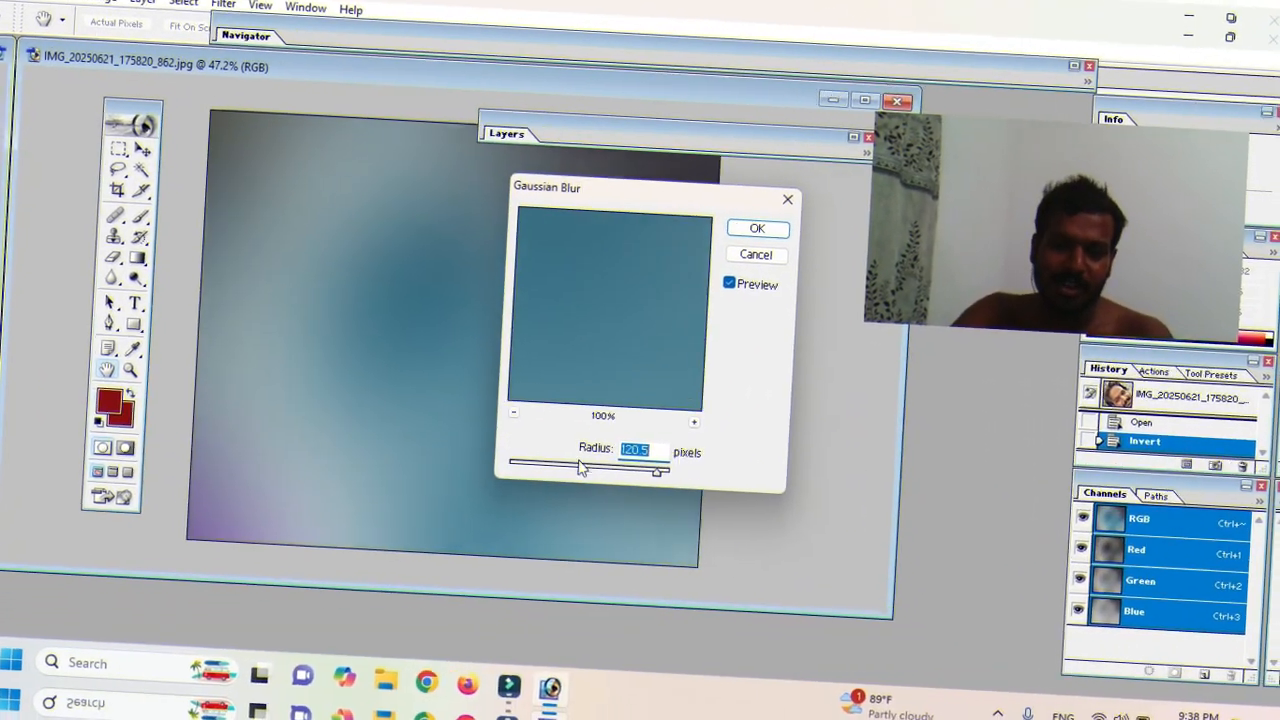
{"action": "left_click", "coordinate": [581, 468]}
{"action": "left_click_drag", "start_coordinate": [597, 488], "coordinate": [632, 487]}
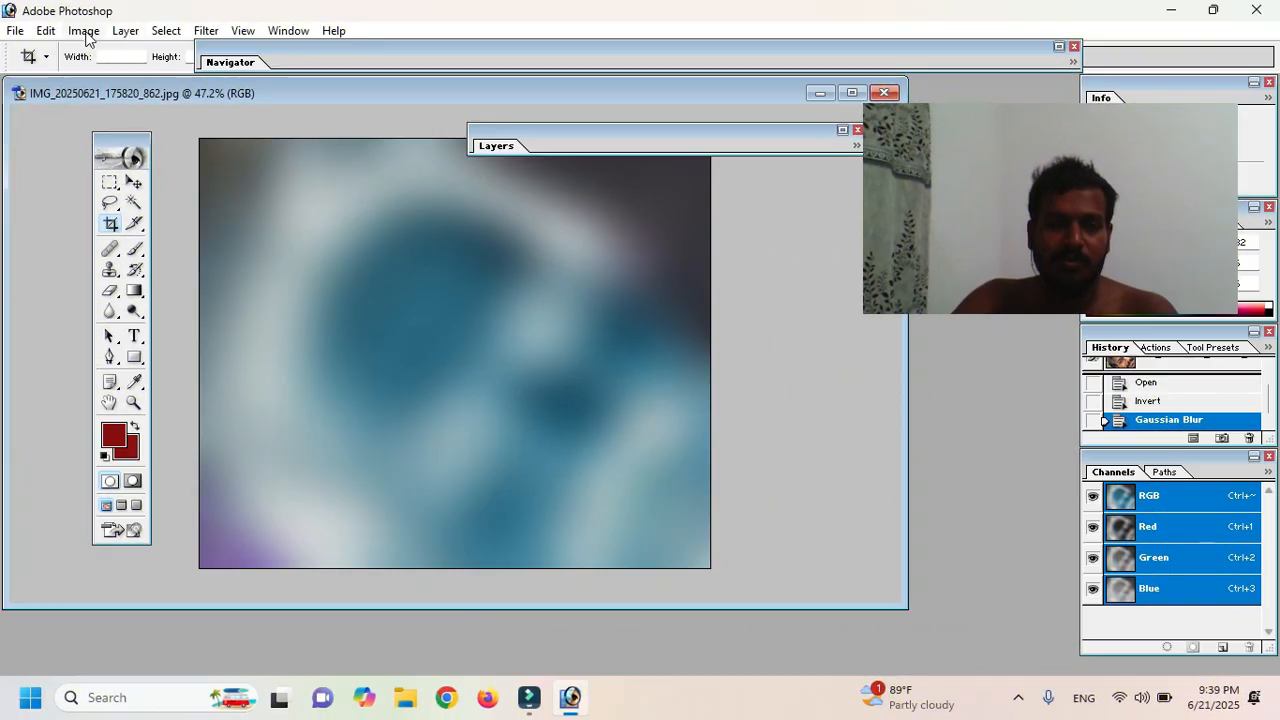
Step: Invert the blurred photo's colours twice in a row with the Invert adjustment
{"action": "left_click", "coordinate": [130, 81]}
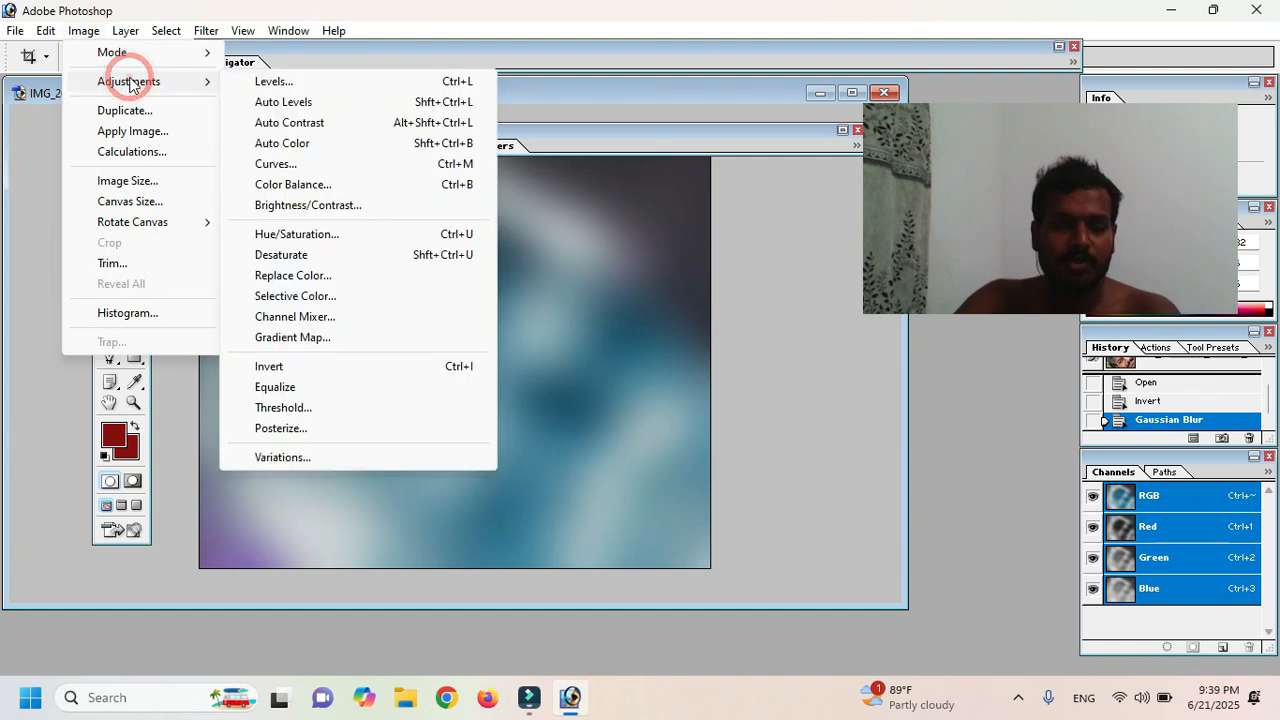
{"action": "left_click", "coordinate": [385, 368]}
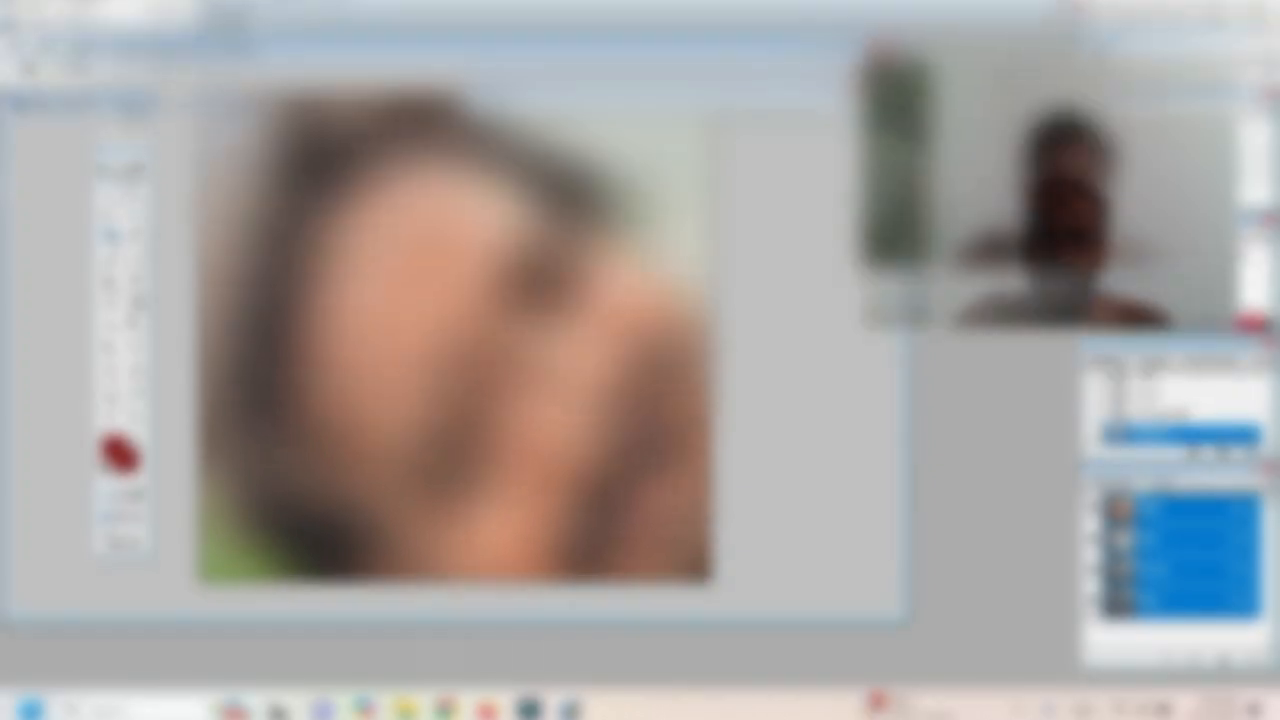
{"action": "left_click", "coordinate": [83, 30]}
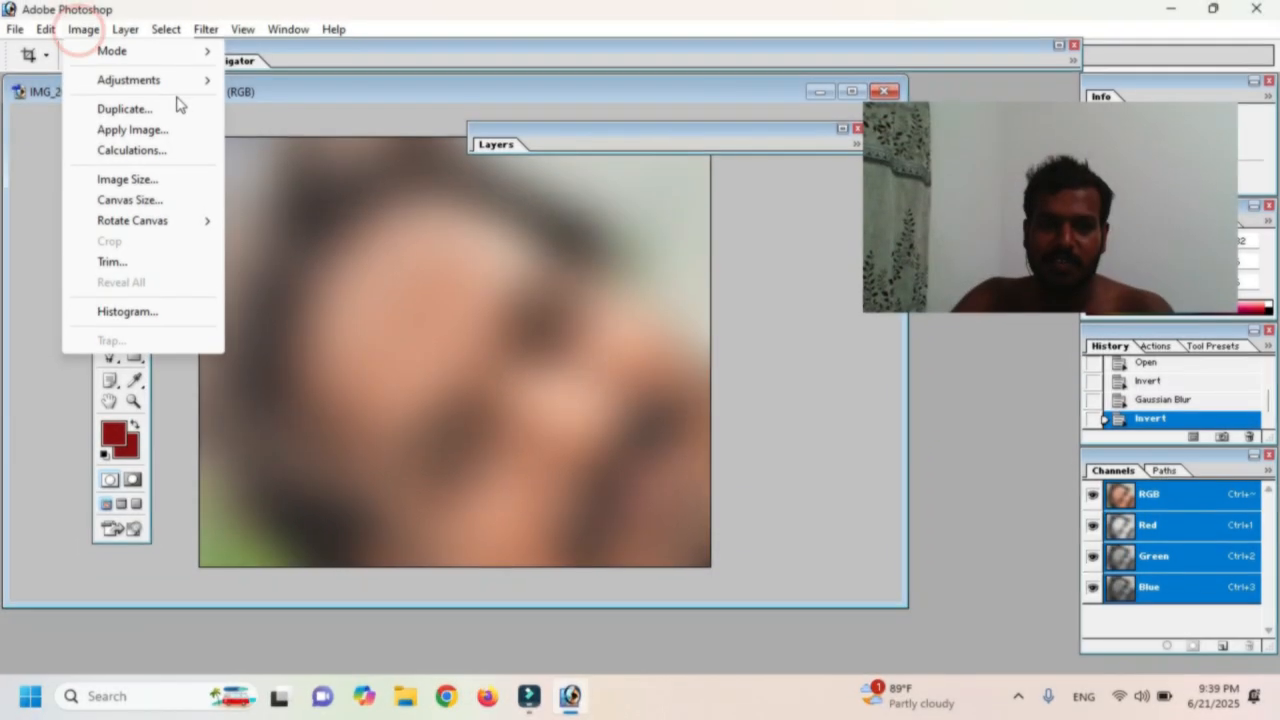
{"action": "left_click", "coordinate": [185, 85]}
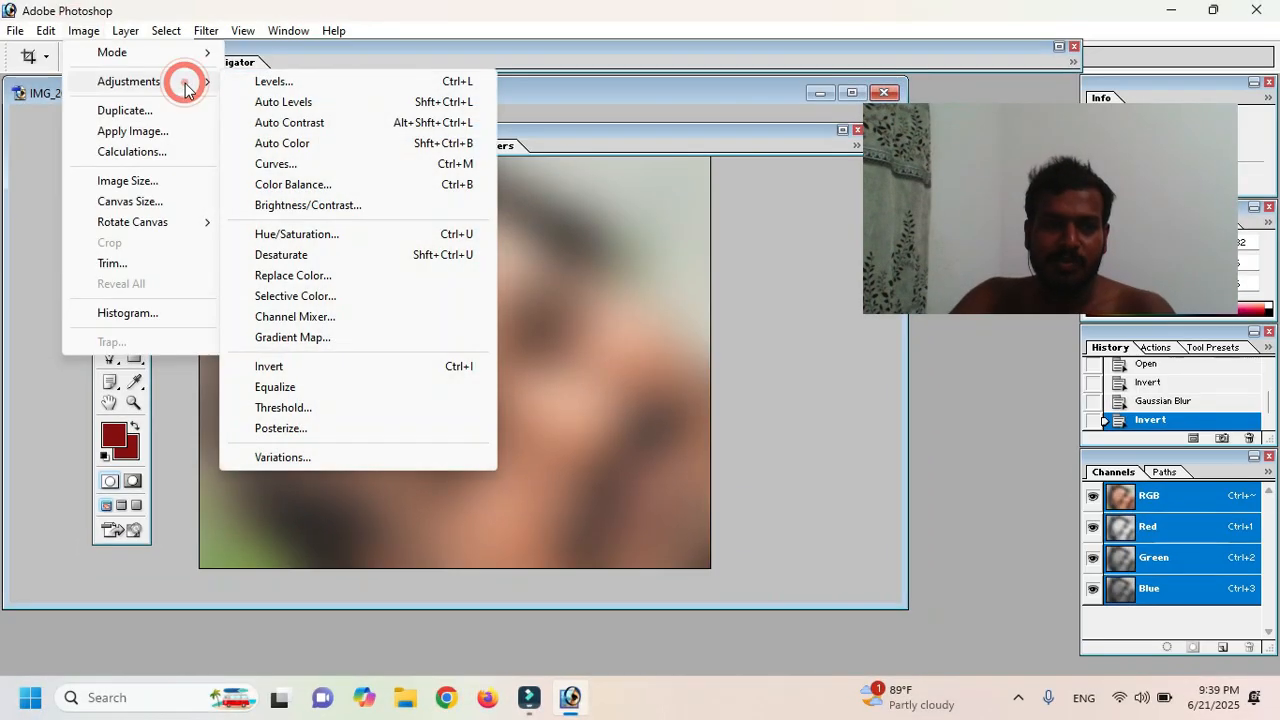
{"action": "left_click", "coordinate": [357, 369]}
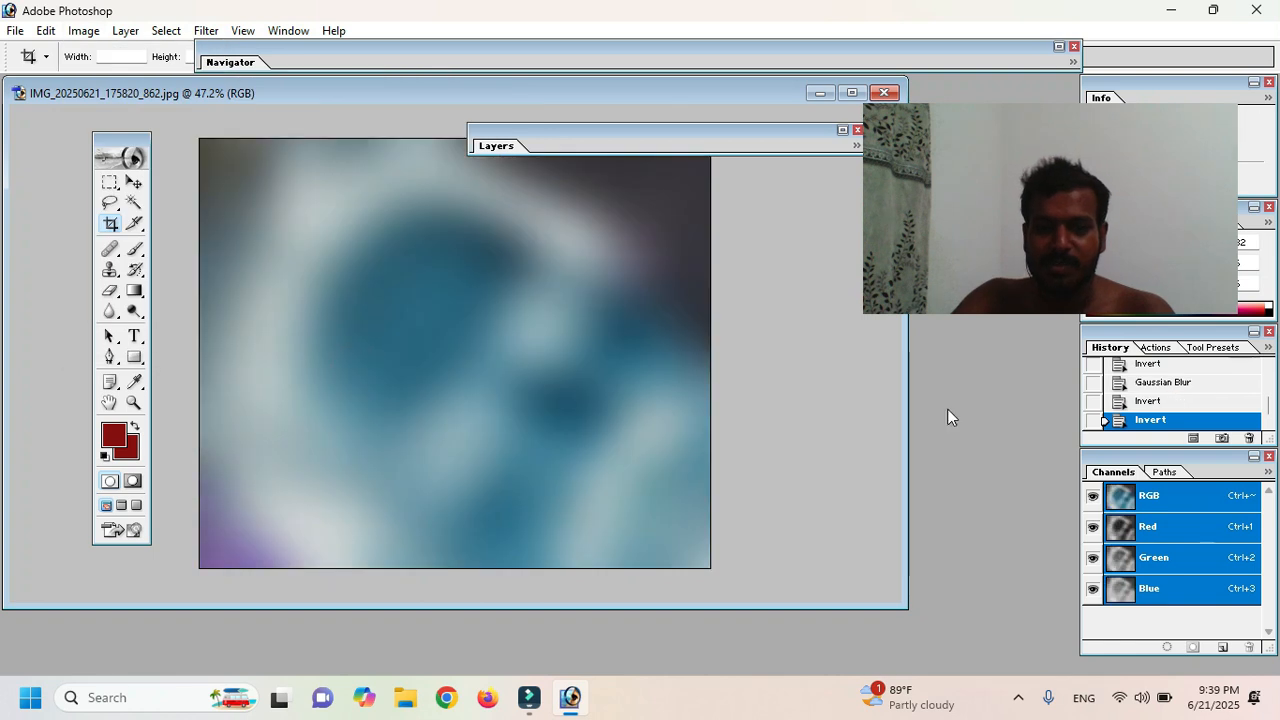
{"action": "key", "text": "ctrl+o"}
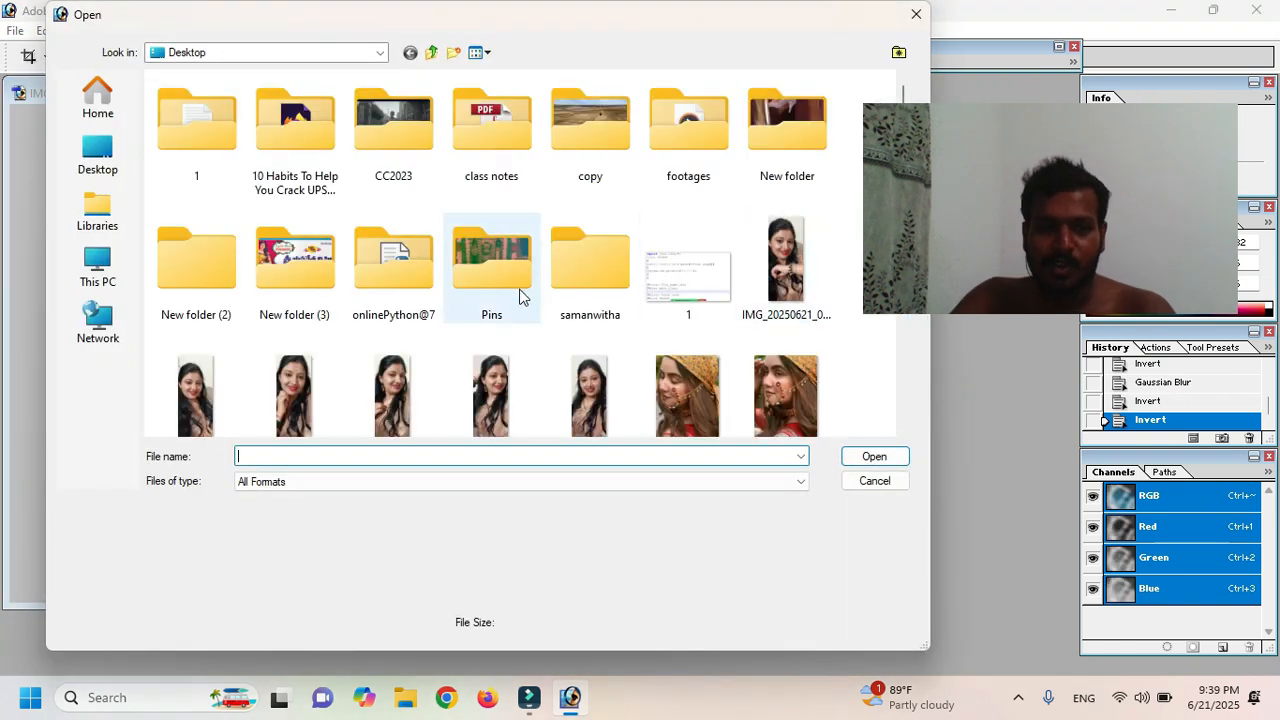
{"action": "double_click", "coordinate": [504, 268]}
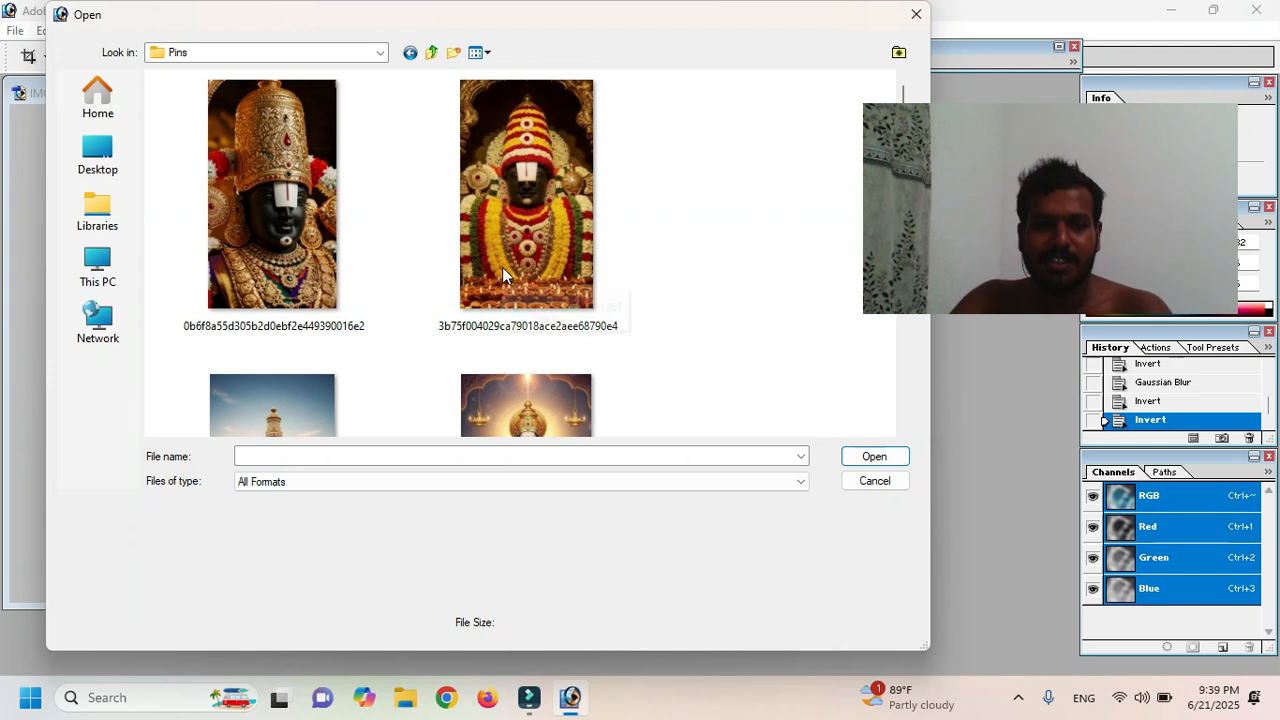
{"action": "left_click", "coordinate": [502, 267]}
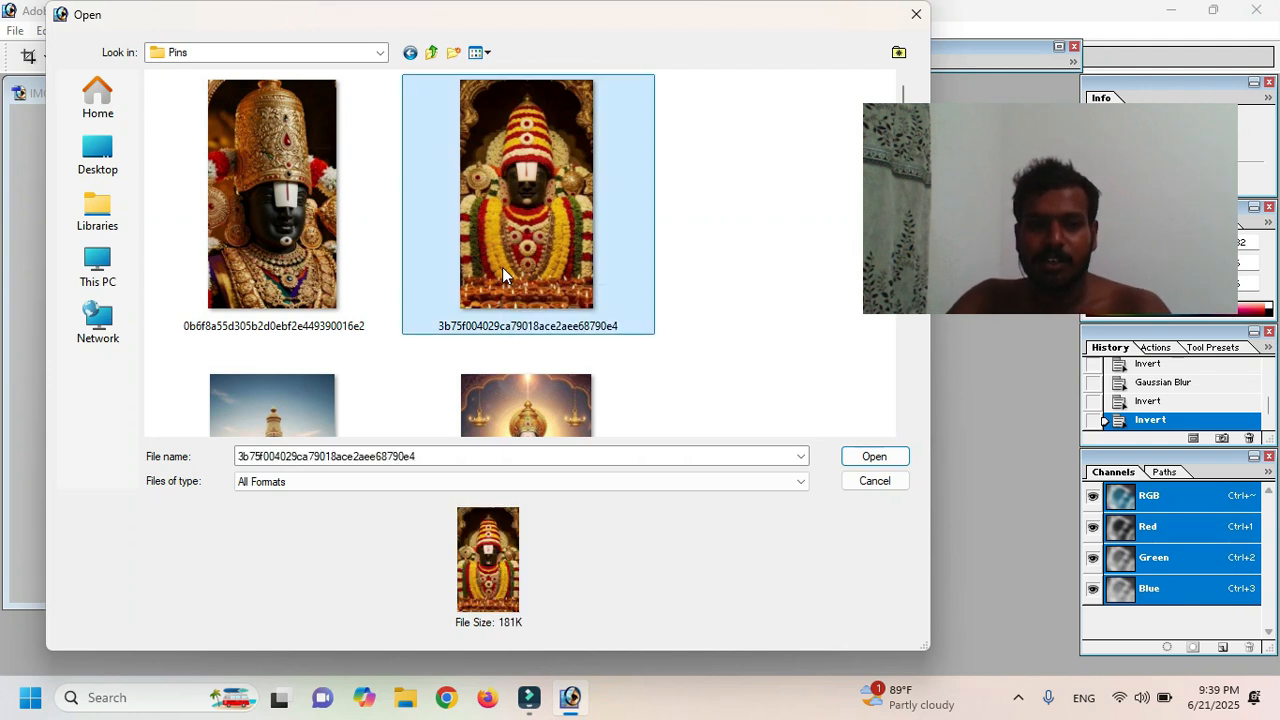
{"action": "scroll", "coordinate": [502, 267], "scroll_direction": "down", "scroll_amount": 8}
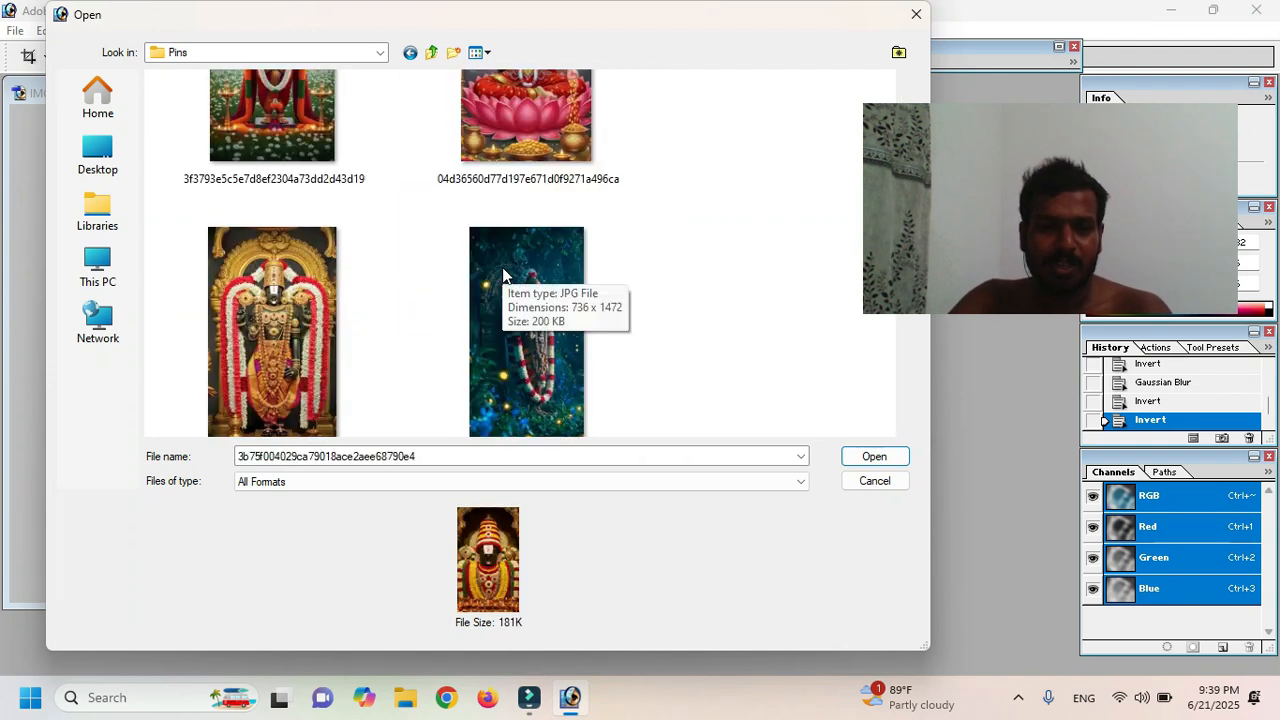
{"action": "scroll", "coordinate": [503, 275], "scroll_direction": "down", "scroll_amount": 5}
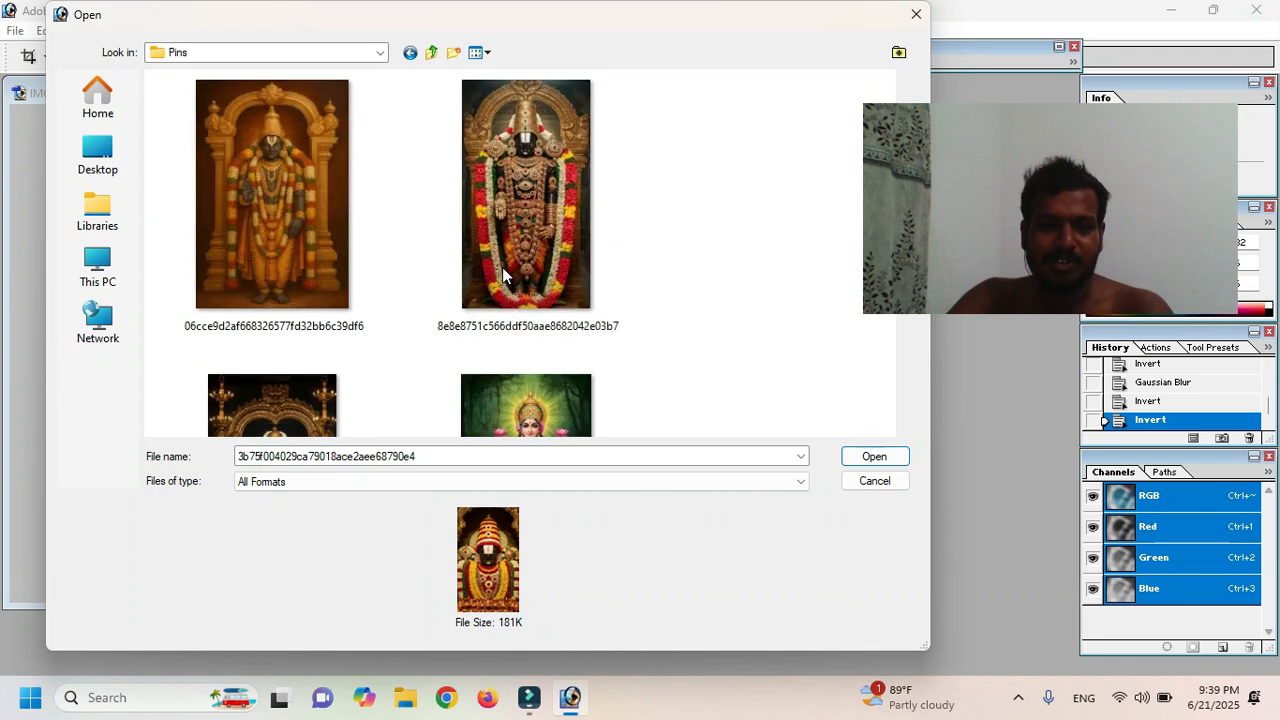
{"action": "left_click", "coordinate": [502, 275]}
{"action": "scroll", "coordinate": [502, 275], "scroll_direction": "down", "scroll_amount": 3}
{"action": "scroll", "coordinate": [502, 272], "scroll_direction": "down", "scroll_amount": 3}
{"action": "scroll", "coordinate": [502, 267], "scroll_direction": "down", "scroll_amount": 10}
{"action": "scroll", "coordinate": [503, 274], "scroll_direction": "down", "scroll_amount": 12}
{"action": "scroll", "coordinate": [503, 274], "scroll_direction": "up", "scroll_amount": 3}
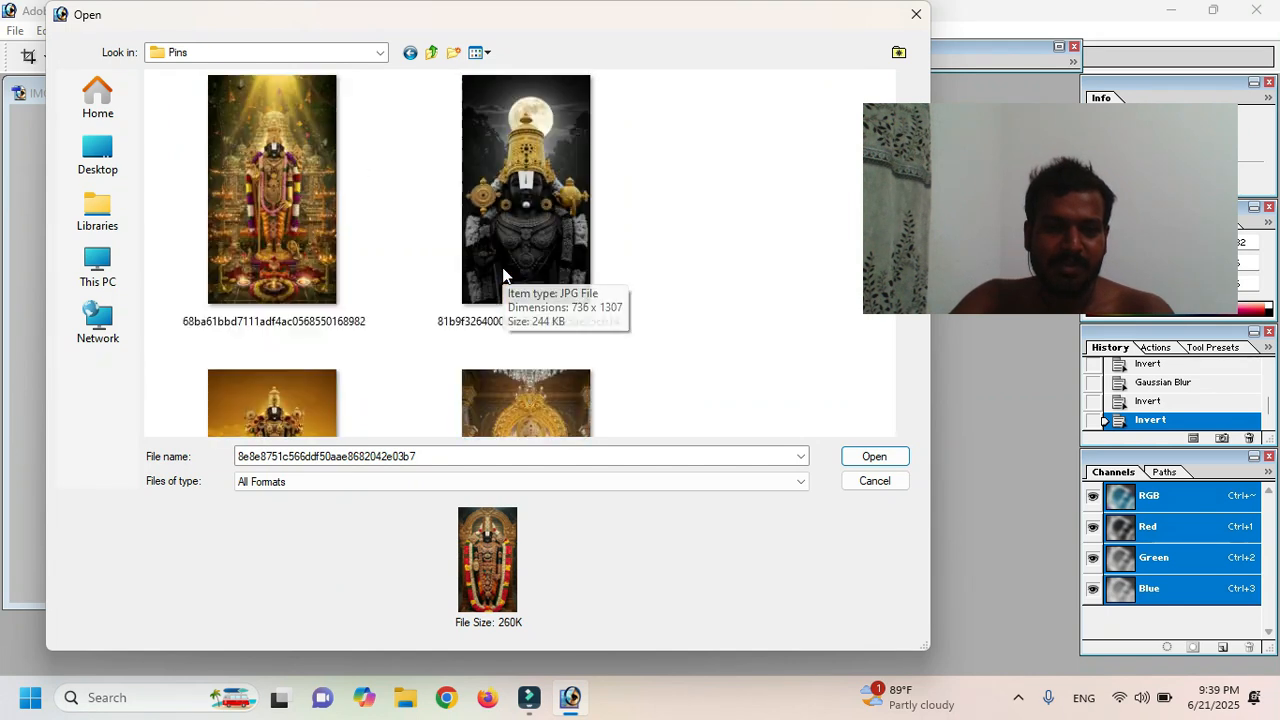
{"action": "left_click", "coordinate": [502, 267]}
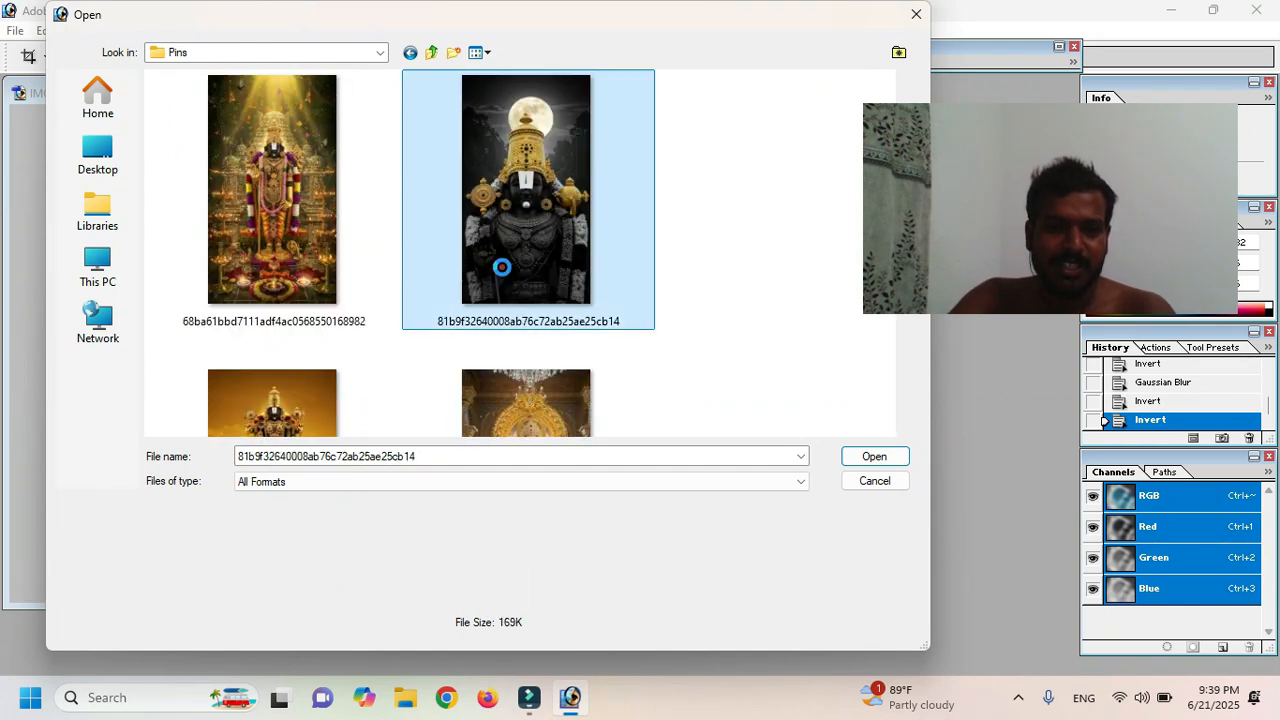
{"action": "left_click", "coordinate": [326, 224]}
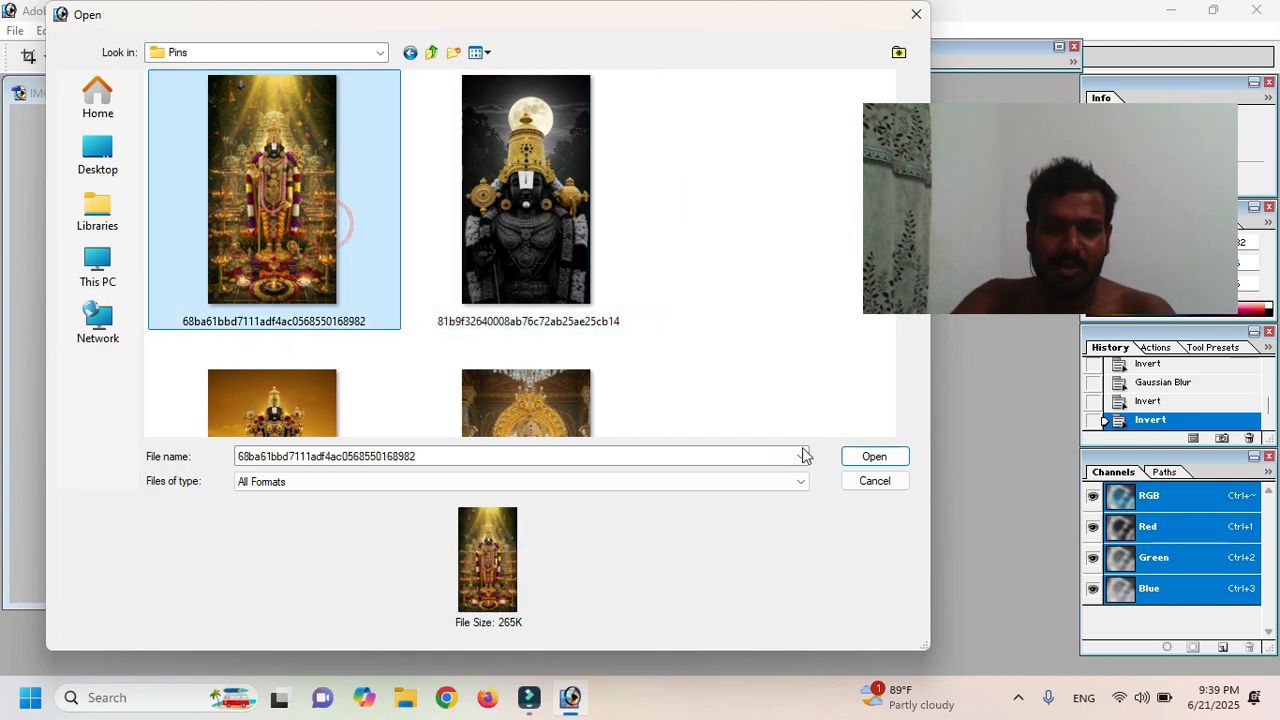
{"action": "left_click", "coordinate": [884, 463]}
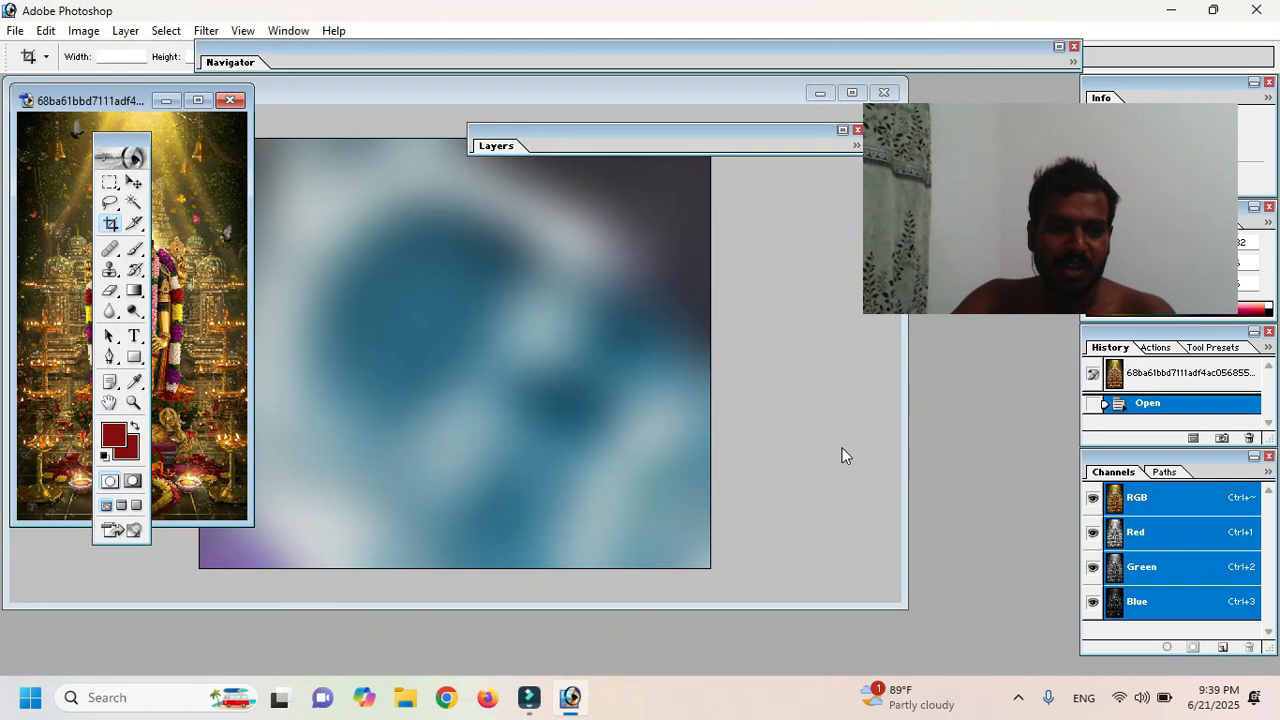
Step: Copy the opened deity picture into the blurred photo's document as a new layer and position it over the image's right part
{"action": "left_click_drag", "start_coordinate": [90, 98], "coordinate": [354, 128]}
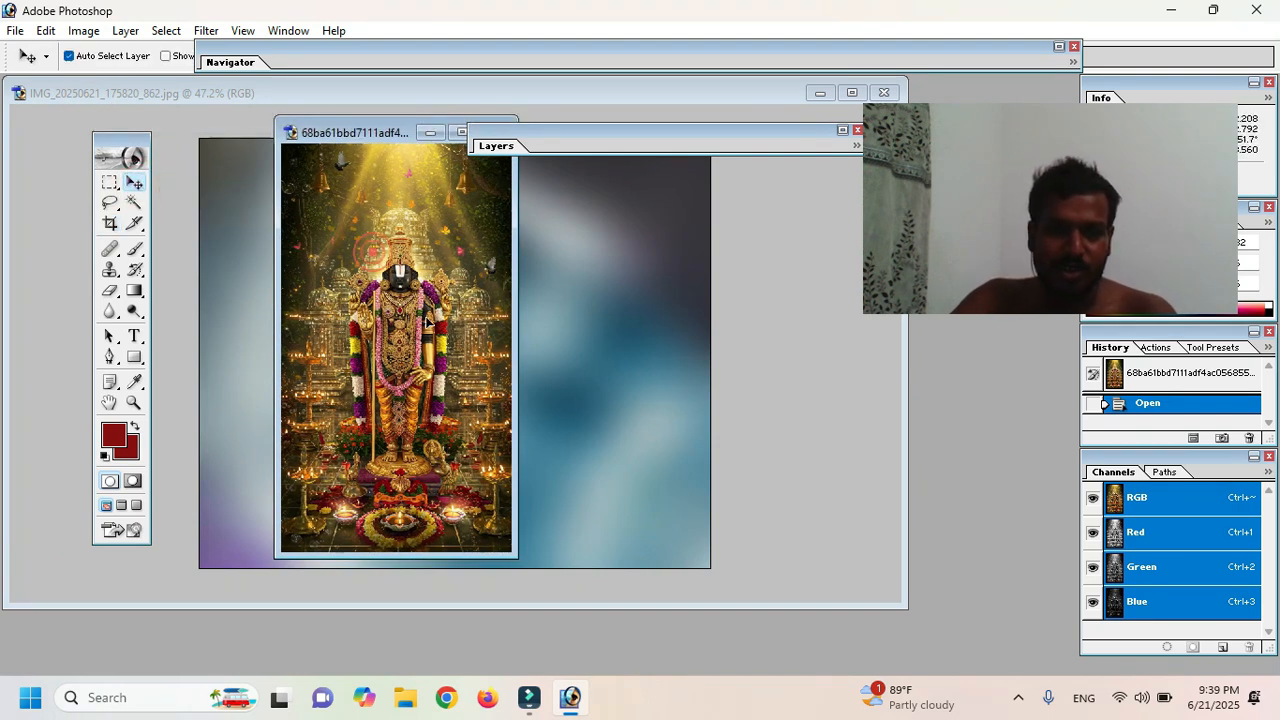
{"action": "left_click_drag", "start_coordinate": [579, 267], "coordinate": [579, 267]}
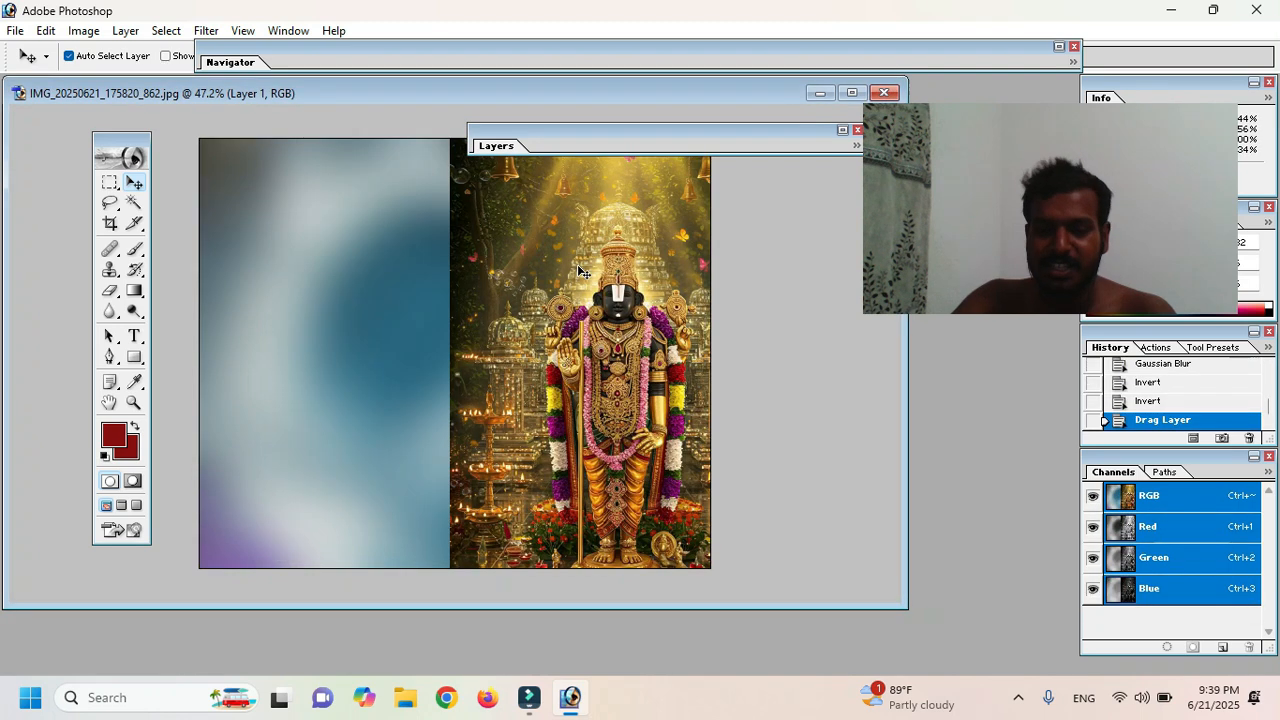
{"action": "left_click_drag", "start_coordinate": [579, 322], "coordinate": [595, 288]}
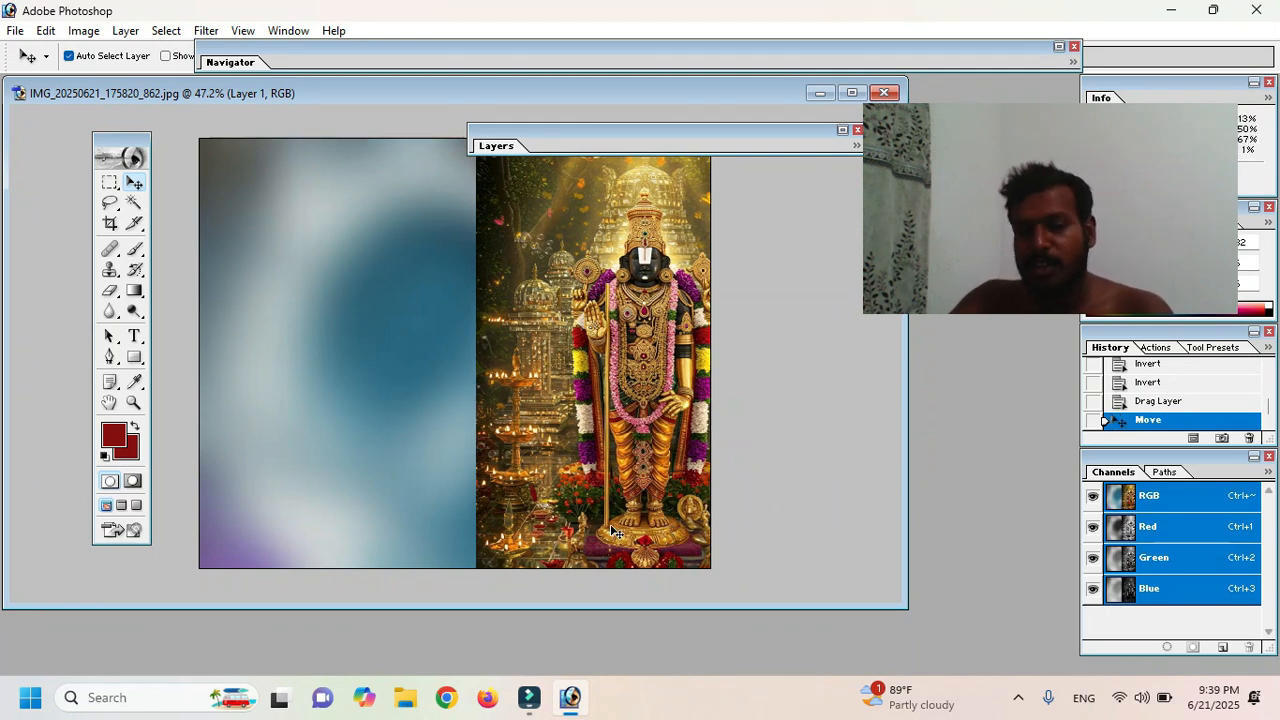
{"action": "left_click_drag", "start_coordinate": [628, 291], "coordinate": [614, 276]}
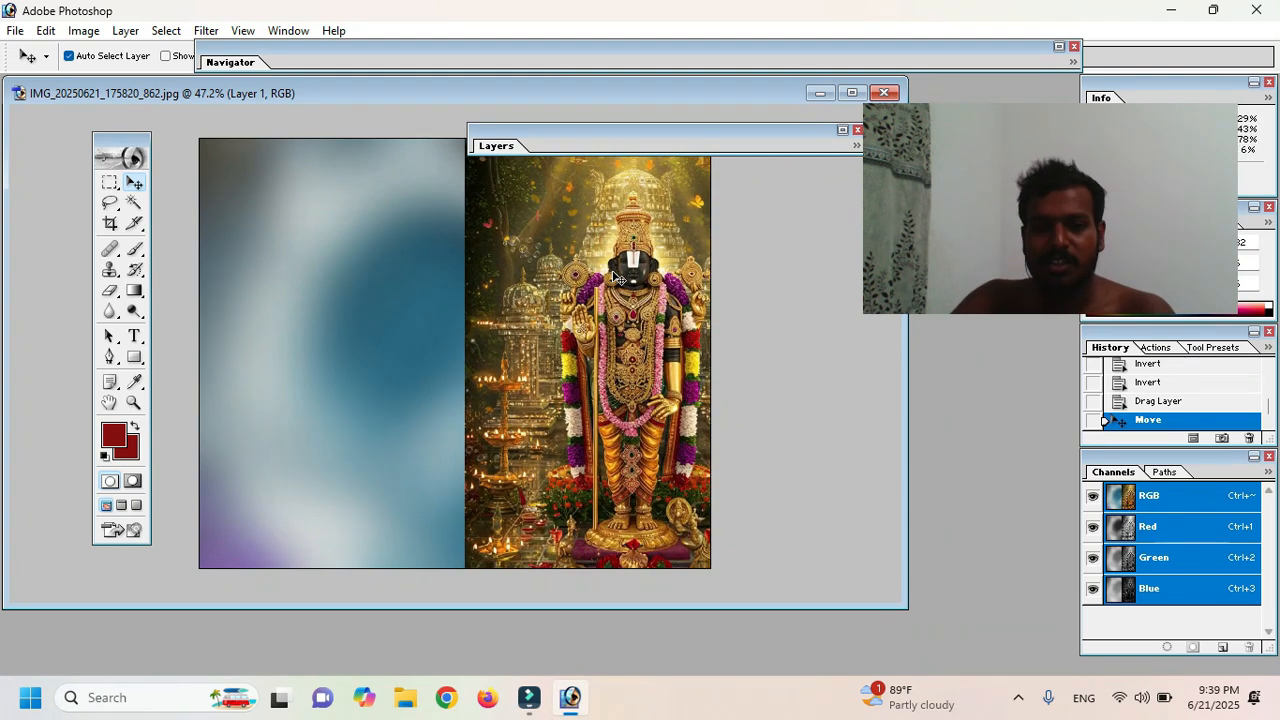
Step: Expand the Layers panel and arrange it and the collapsed Navigator panel so the deity figure is uncovered
{"action": "double_click", "coordinate": [591, 129]}
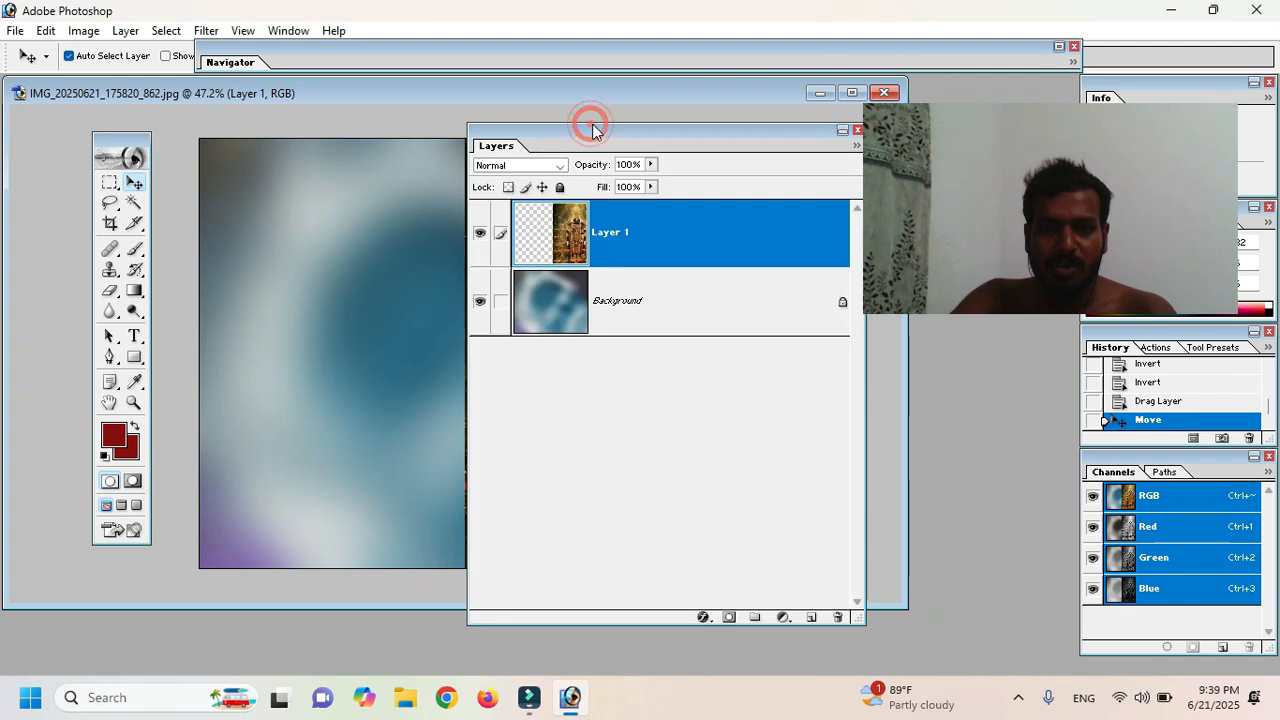
{"action": "left_click_drag", "start_coordinate": [608, 127], "coordinate": [333, 129]}
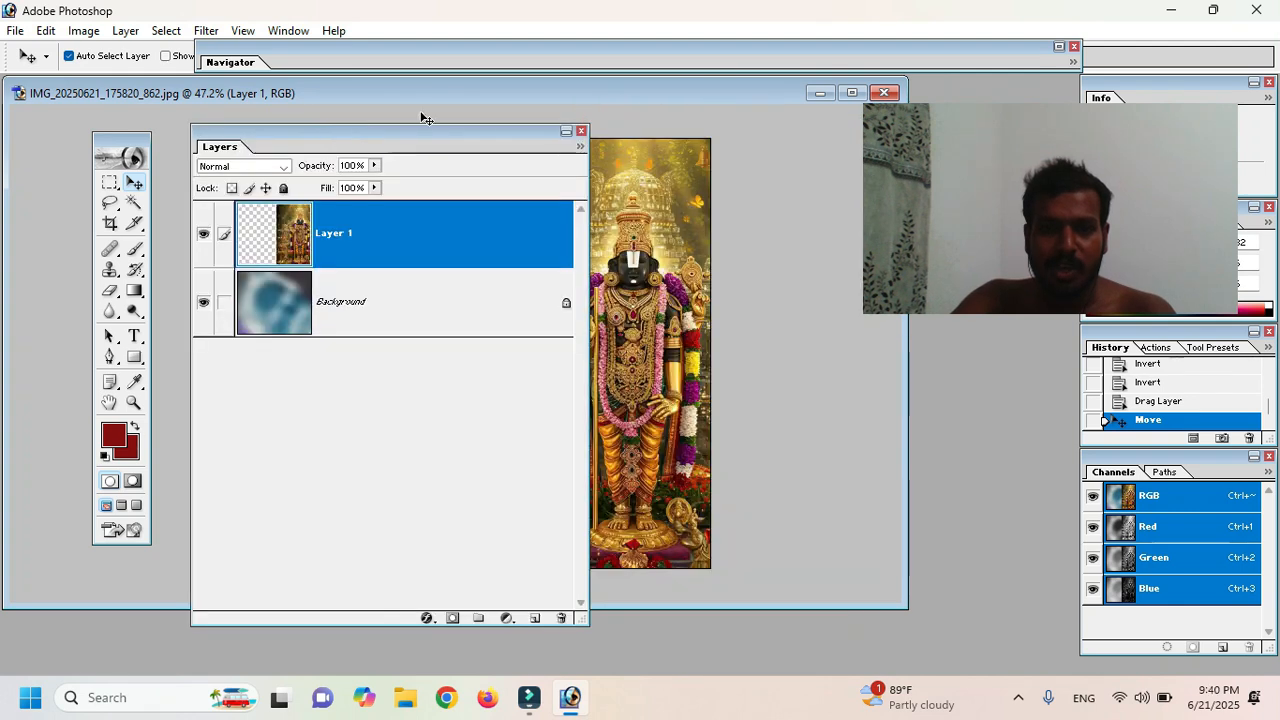
{"action": "double_click", "coordinate": [606, 45]}
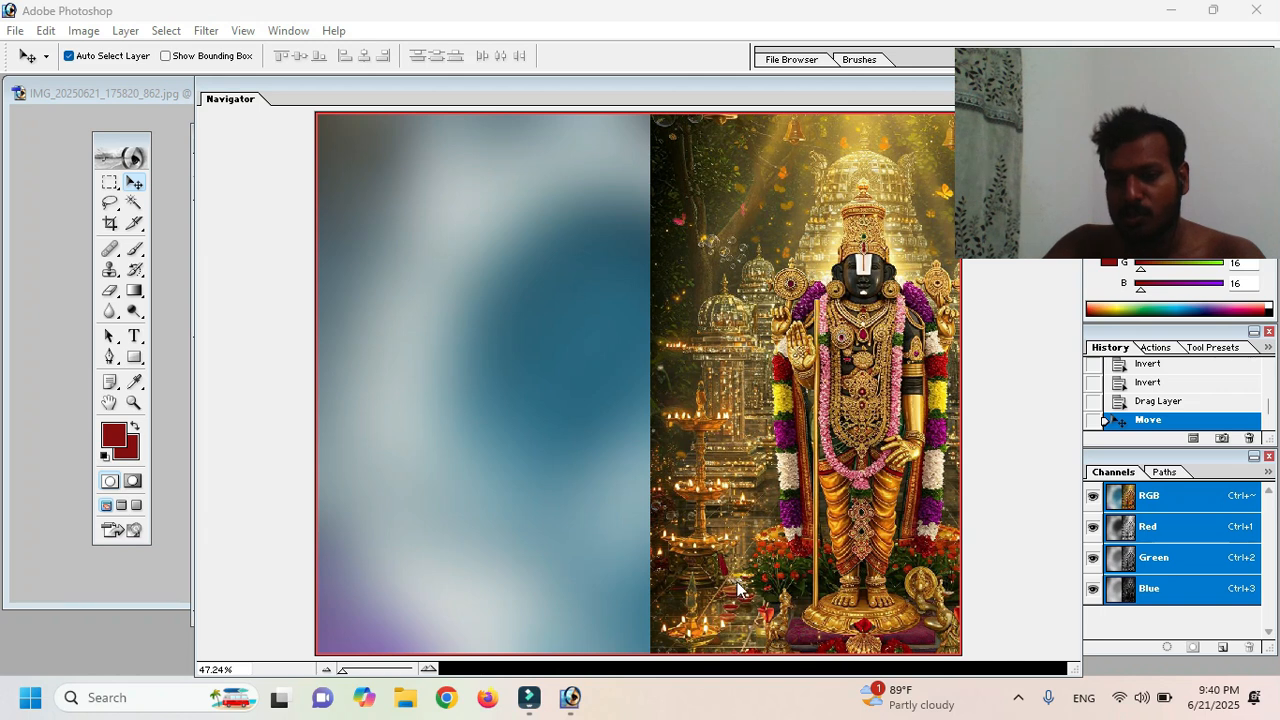
{"action": "double_click", "coordinate": [717, 87]}
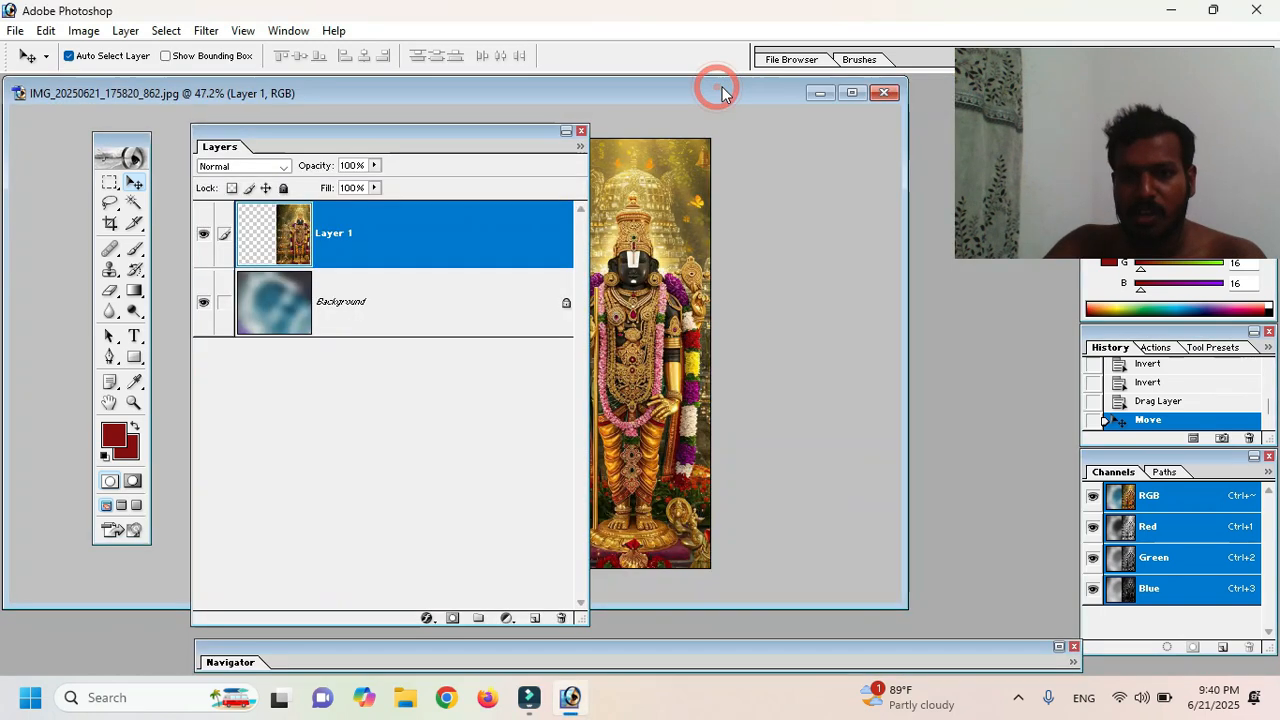
{"action": "left_click_drag", "start_coordinate": [519, 128], "coordinate": [433, 103]}
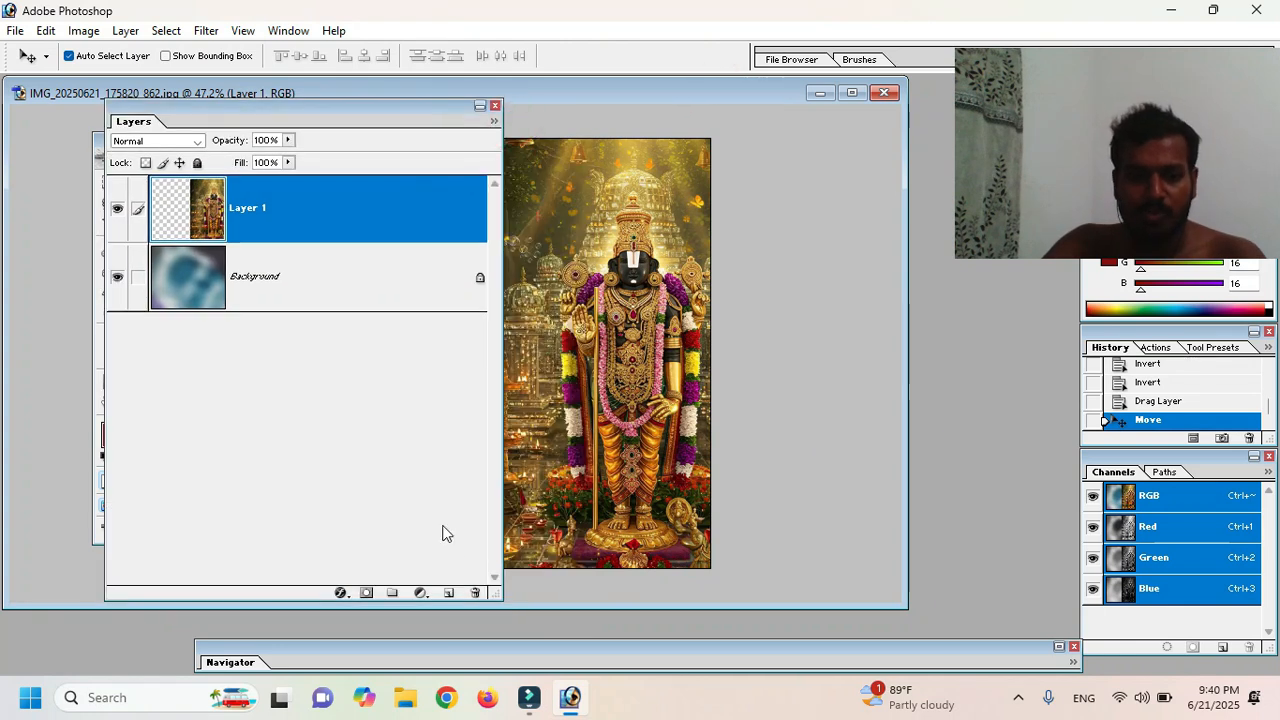
Step: Add a Hue/Saturation adjustment layer above Layer 1, trying saturation values of +57 and -83 before setting it to -35
{"action": "left_click", "coordinate": [421, 594]}
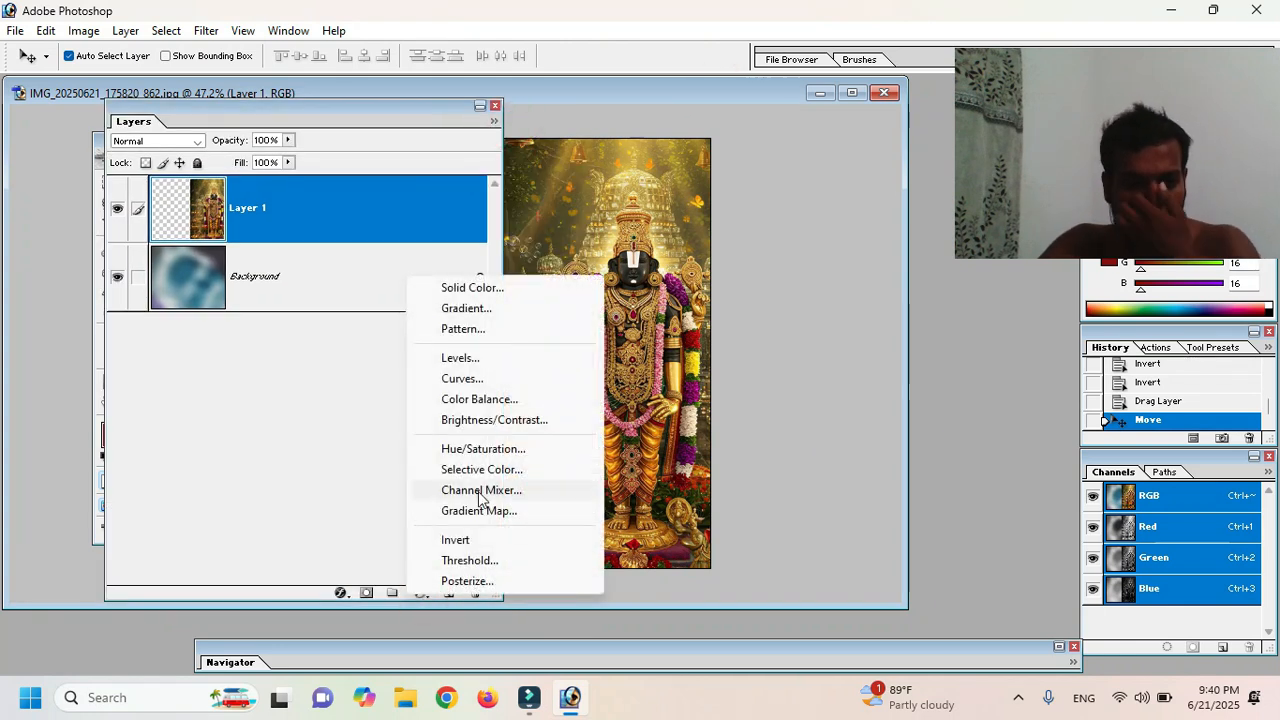
{"action": "left_click", "coordinate": [494, 456]}
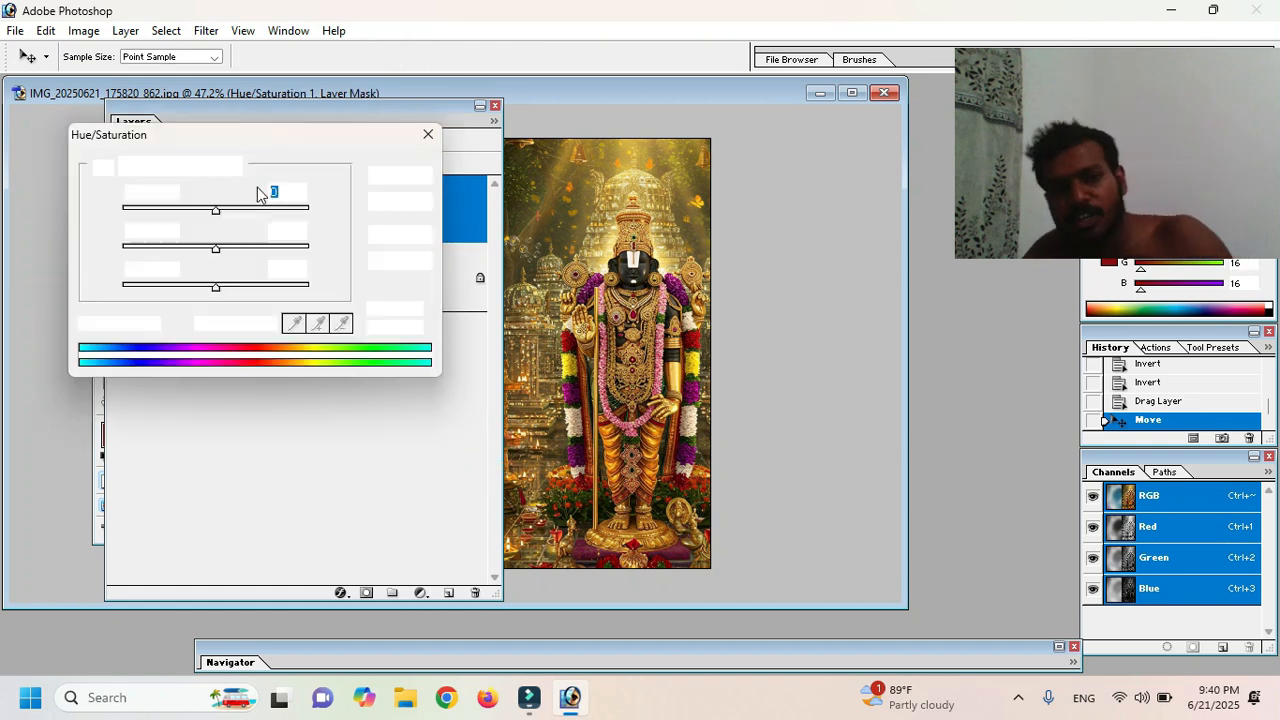
{"action": "left_click_drag", "start_coordinate": [256, 132], "coordinate": [259, 83]}
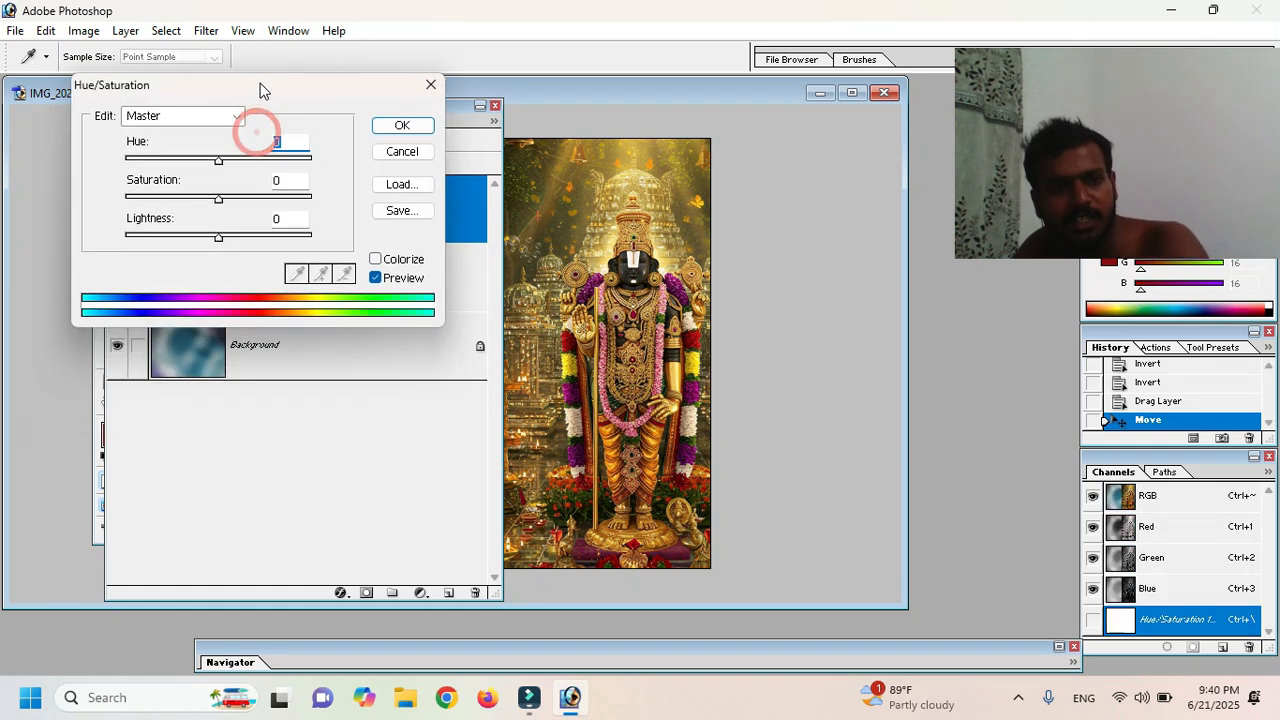
{"action": "left_click", "coordinate": [271, 198]}
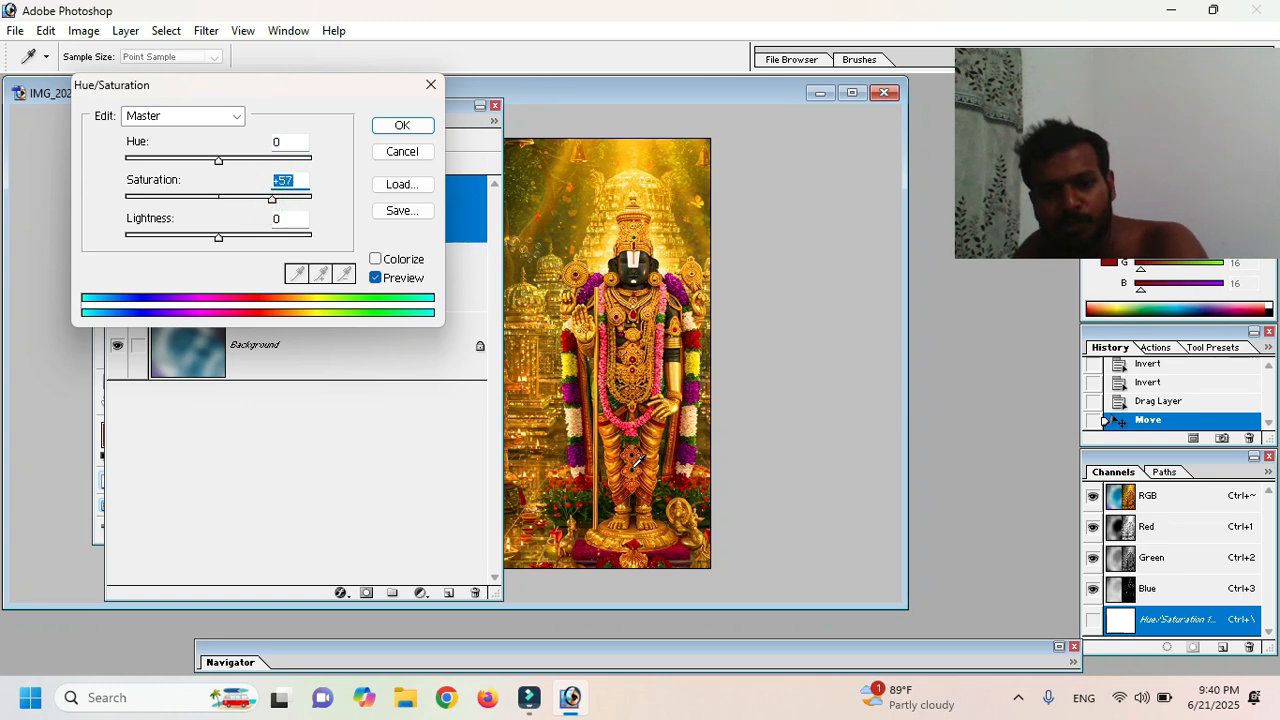
{"action": "left_click", "coordinate": [141, 201]}
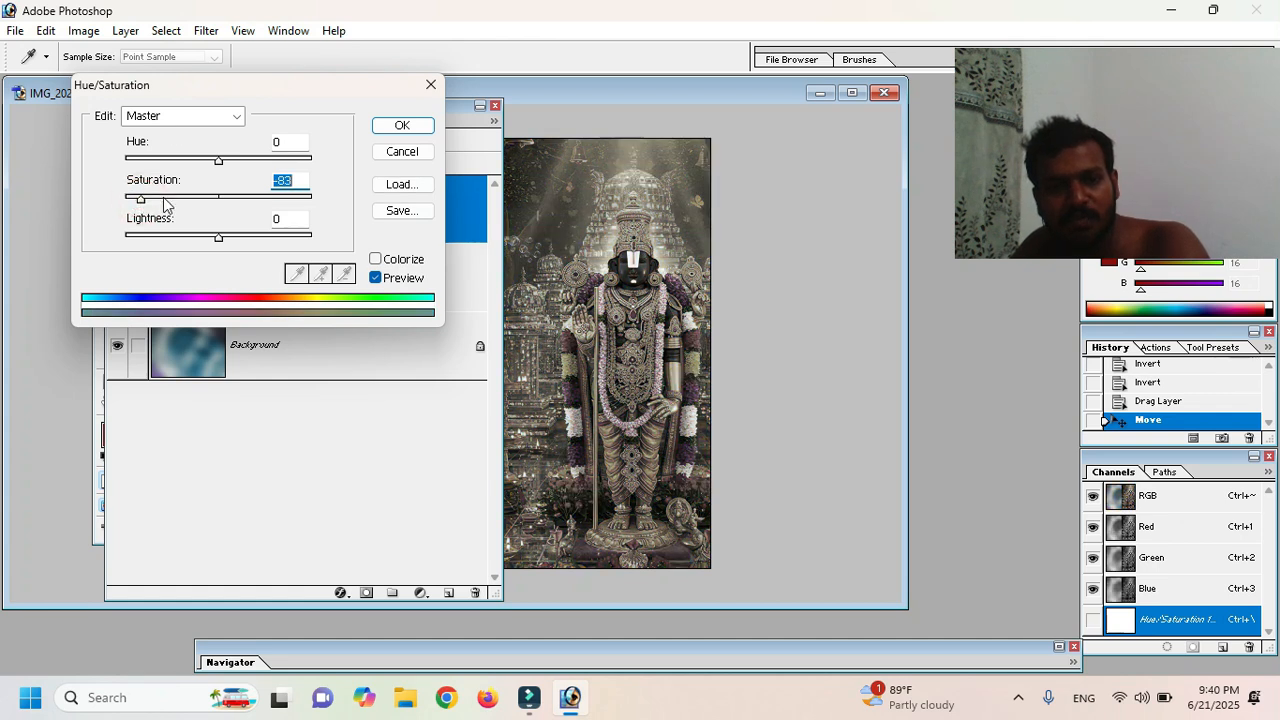
{"action": "left_click", "coordinate": [185, 200]}
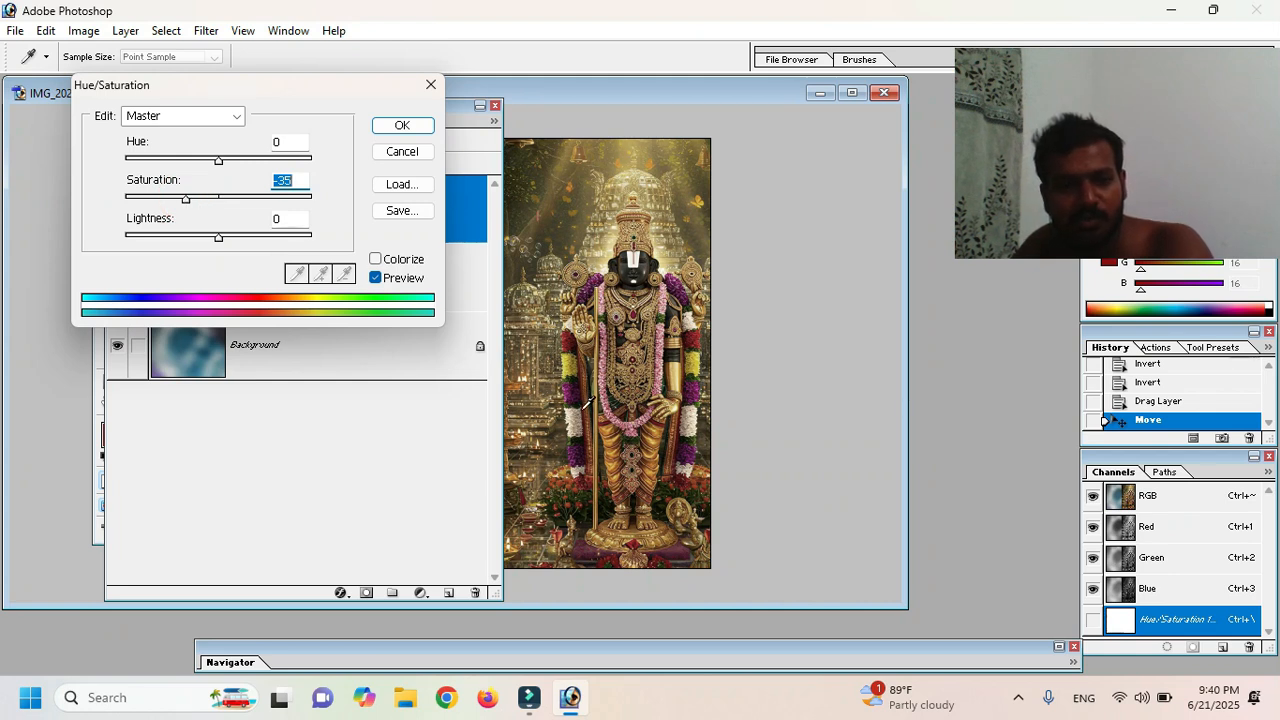
Step: Try a lightness of +59 and -45, set it to -64, and apply the Hue/Saturation adjustment
{"action": "left_click", "coordinate": [274, 238]}
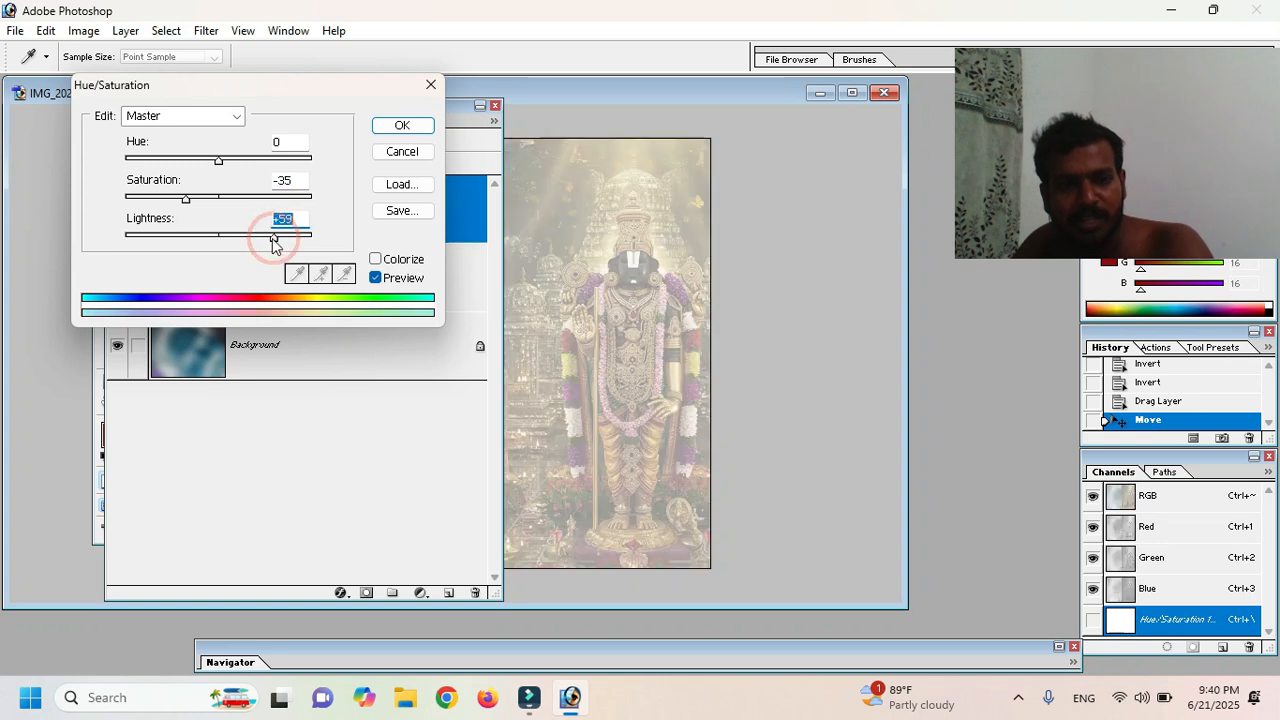
{"action": "left_click", "coordinate": [165, 237]}
{"action": "left_click", "coordinate": [176, 237]}
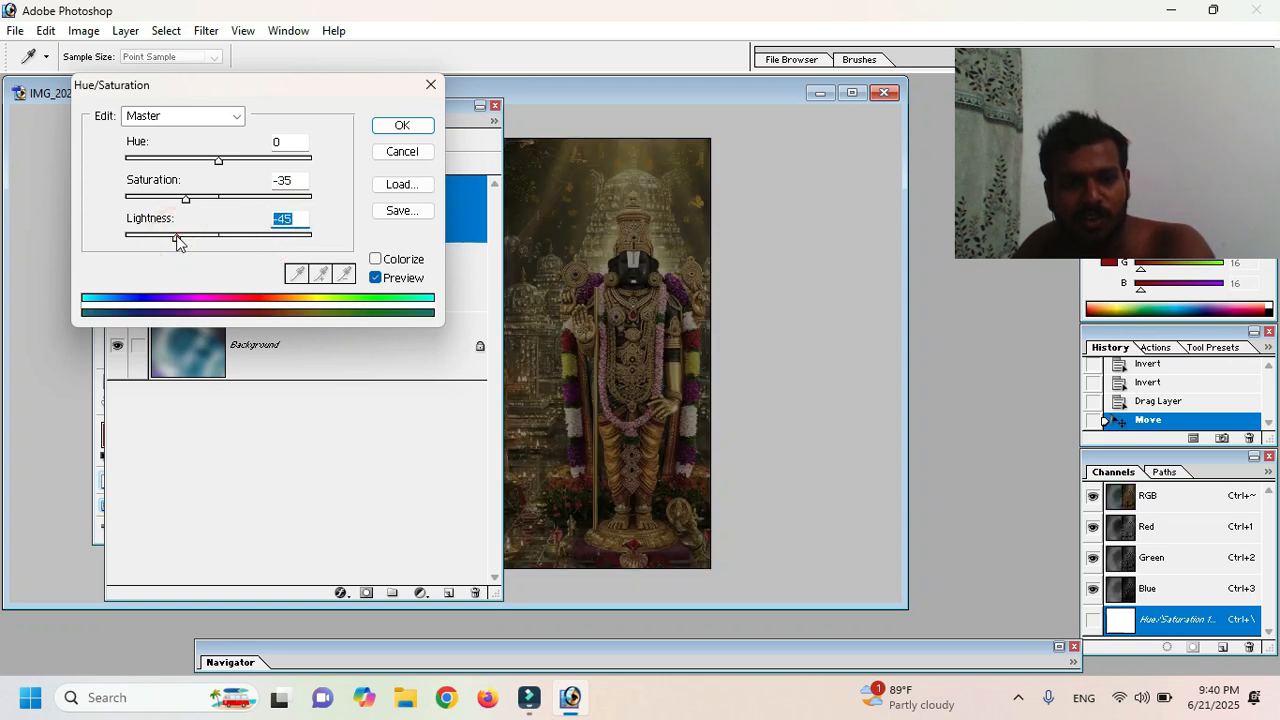
{"action": "left_click", "coordinate": [158, 237]}
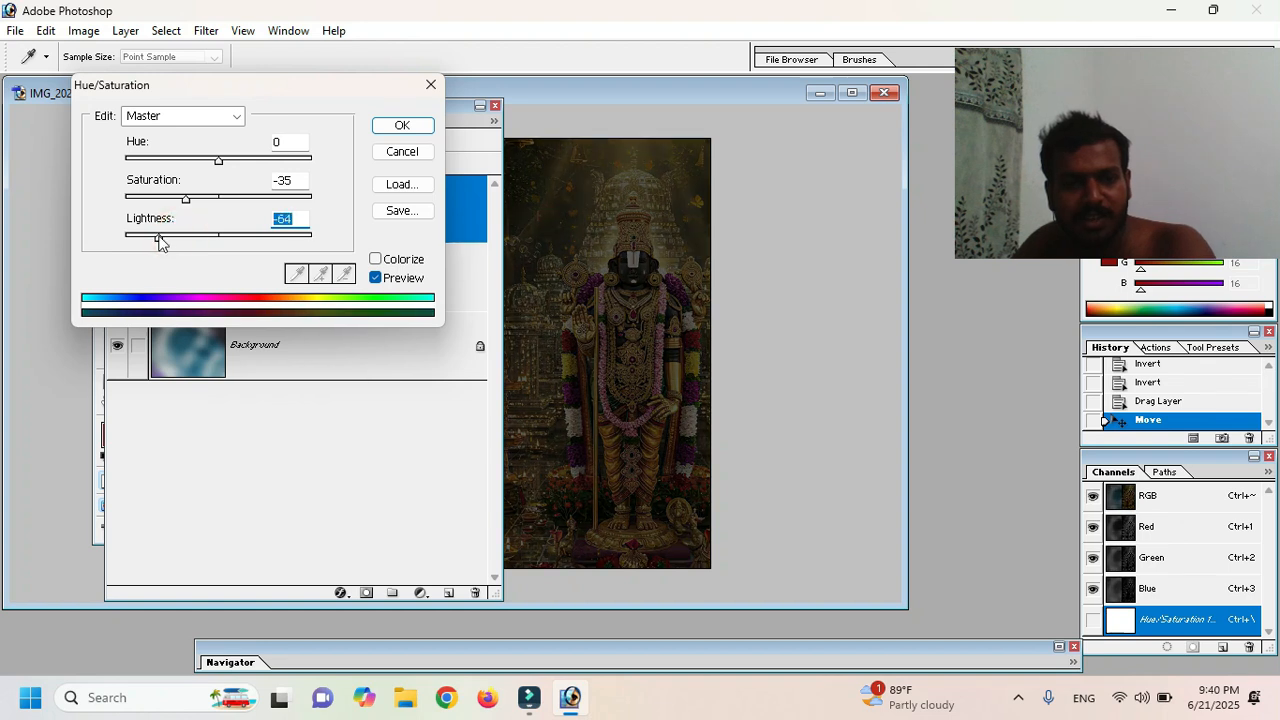
{"action": "left_click", "coordinate": [382, 125]}
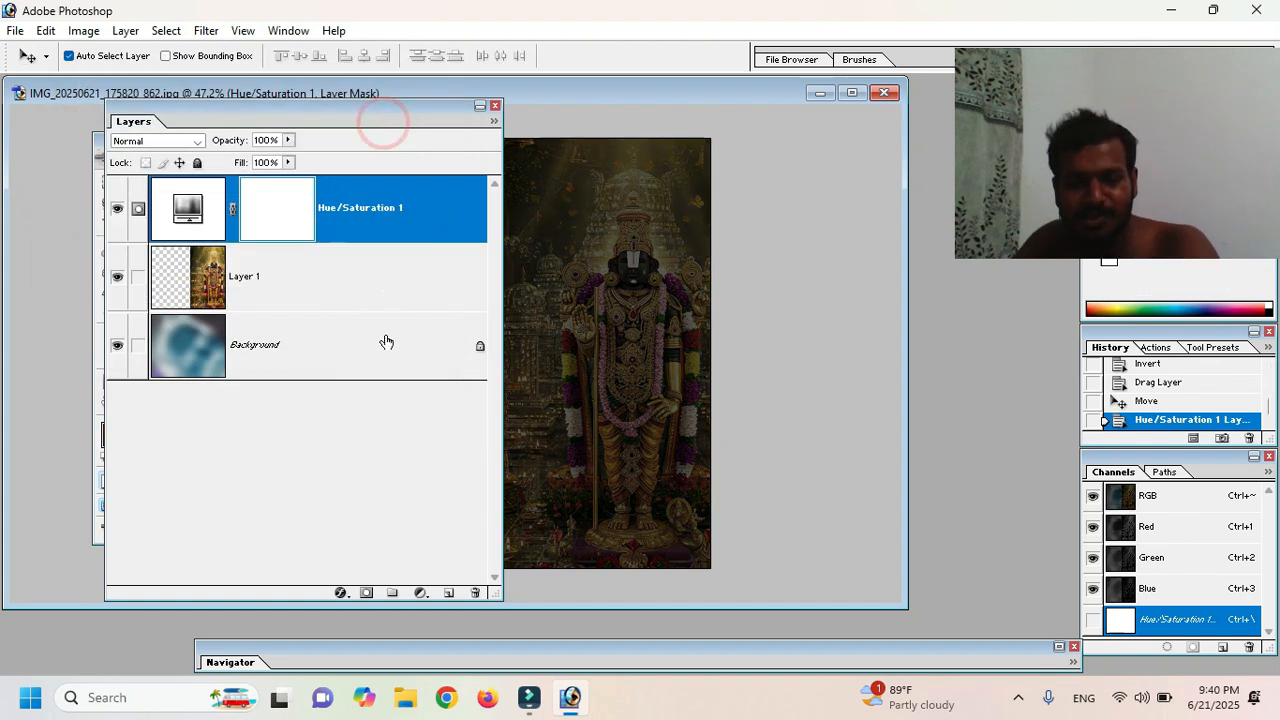
Step: Move the Layers panel off the blurred part of the image and leave it expanded
{"action": "double_click", "coordinate": [283, 106]}
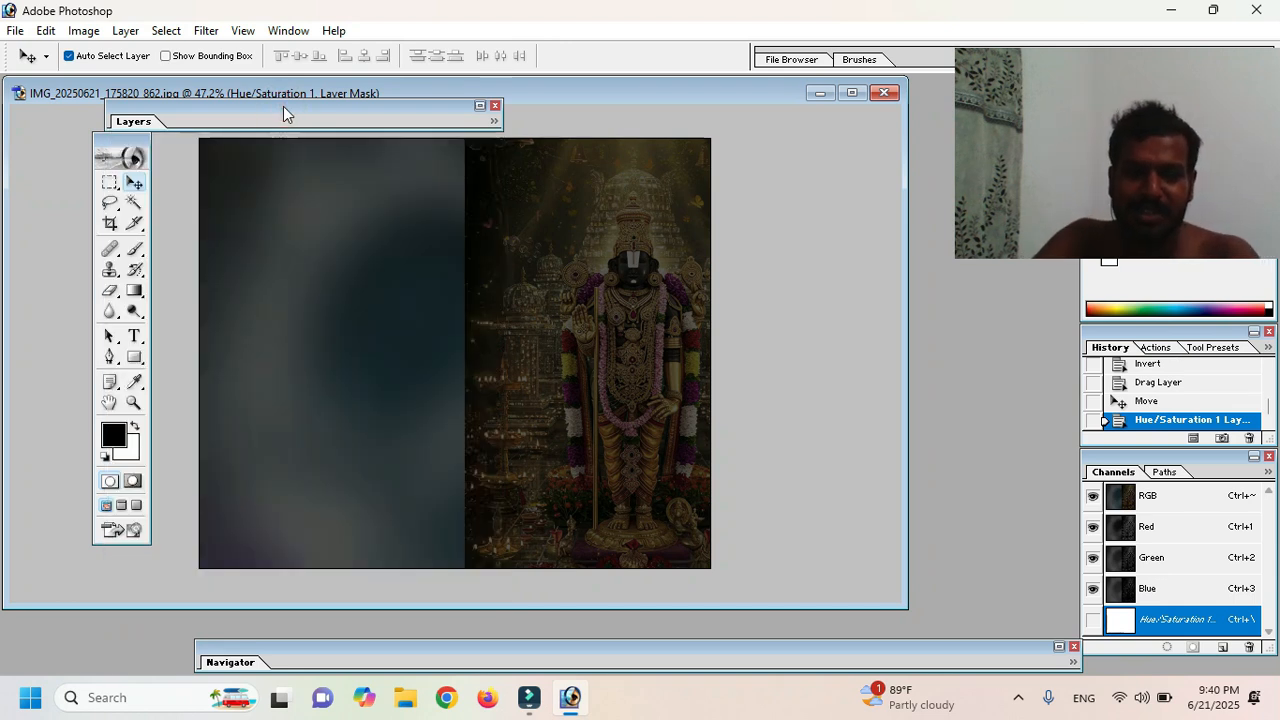
{"action": "double_click", "coordinate": [283, 106]}
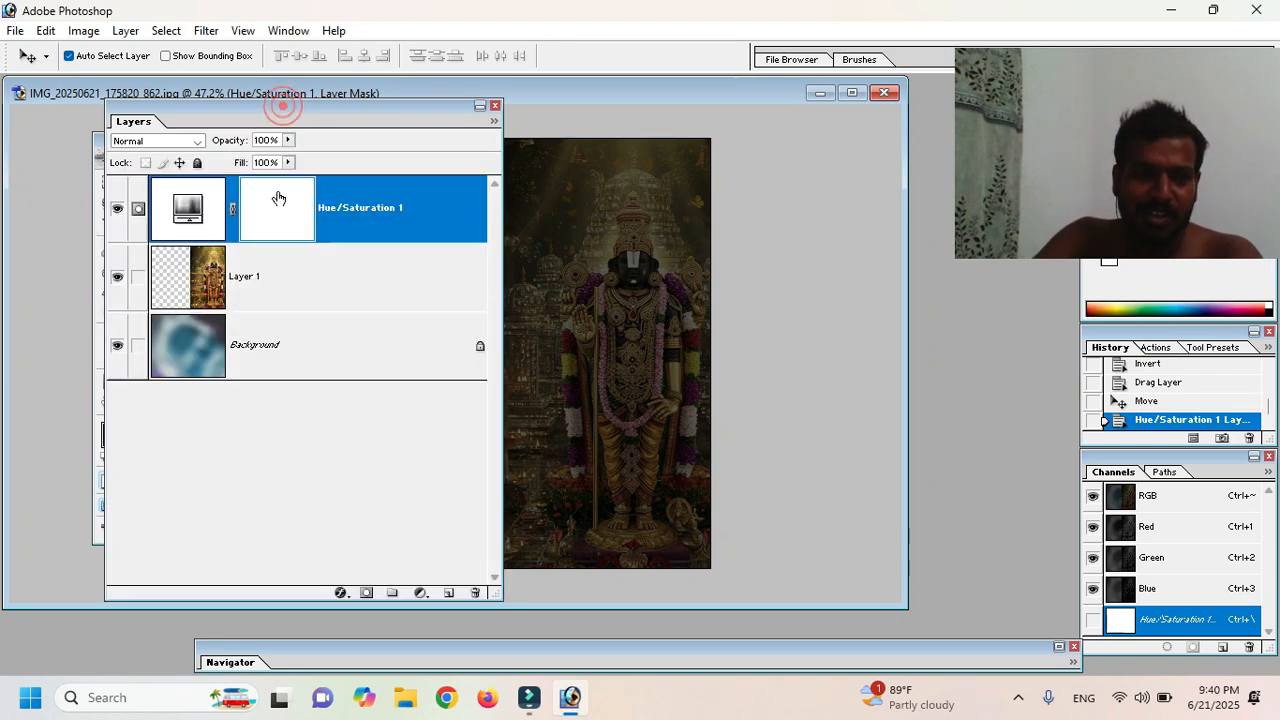
{"action": "double_click", "coordinate": [425, 107]}
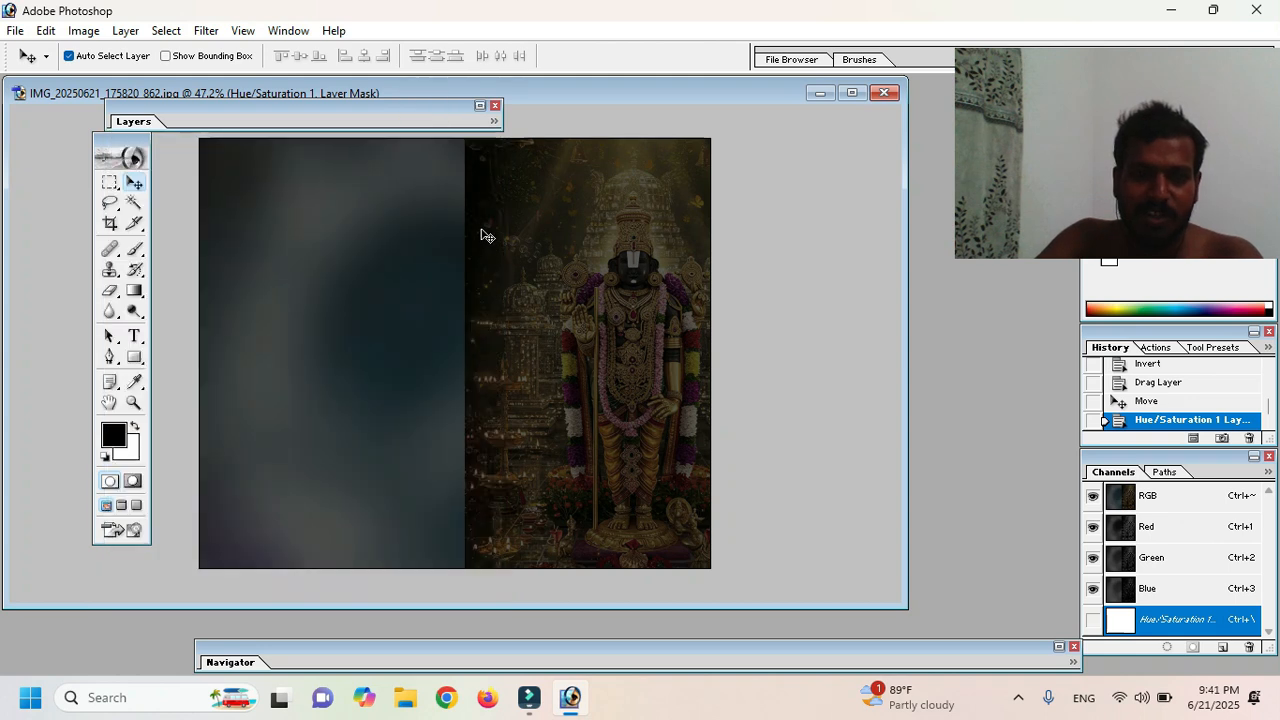
{"action": "left_click_drag", "start_coordinate": [385, 108], "coordinate": [945, 146]}
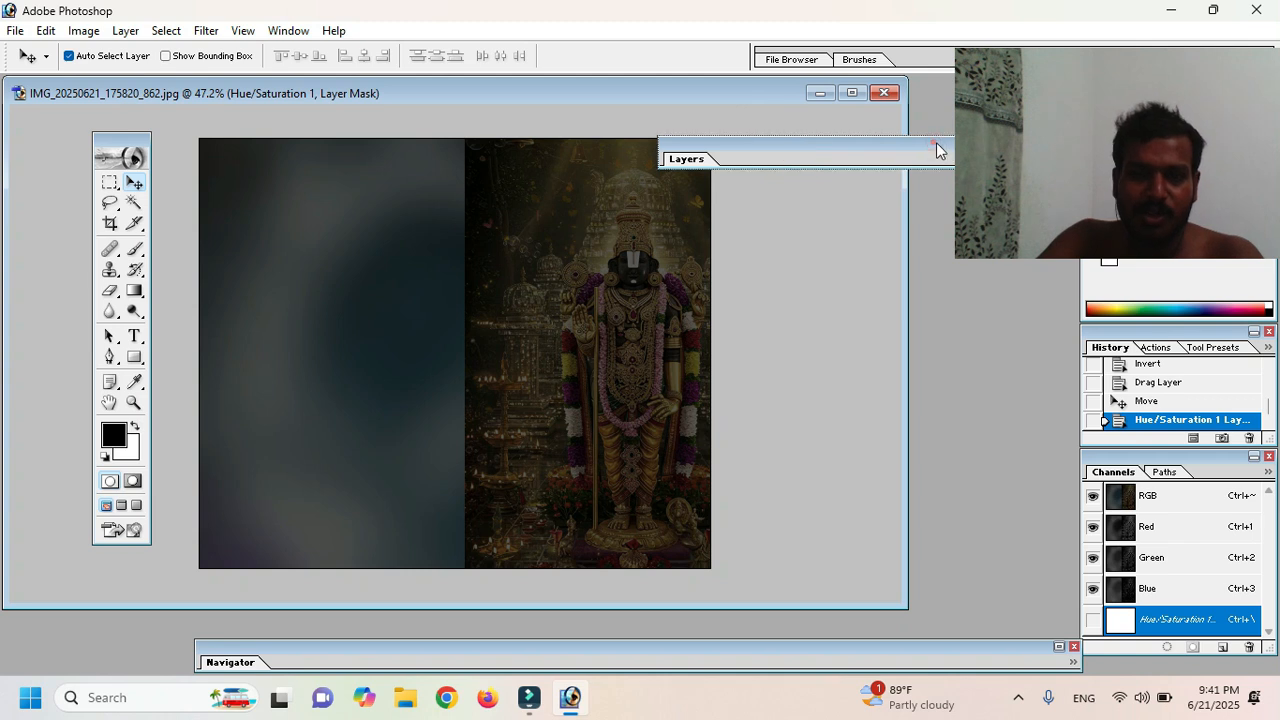
{"action": "double_click", "coordinate": [937, 147]}
{"action": "left_click_drag", "start_coordinate": [1046, 157], "coordinate": [1084, 516]}
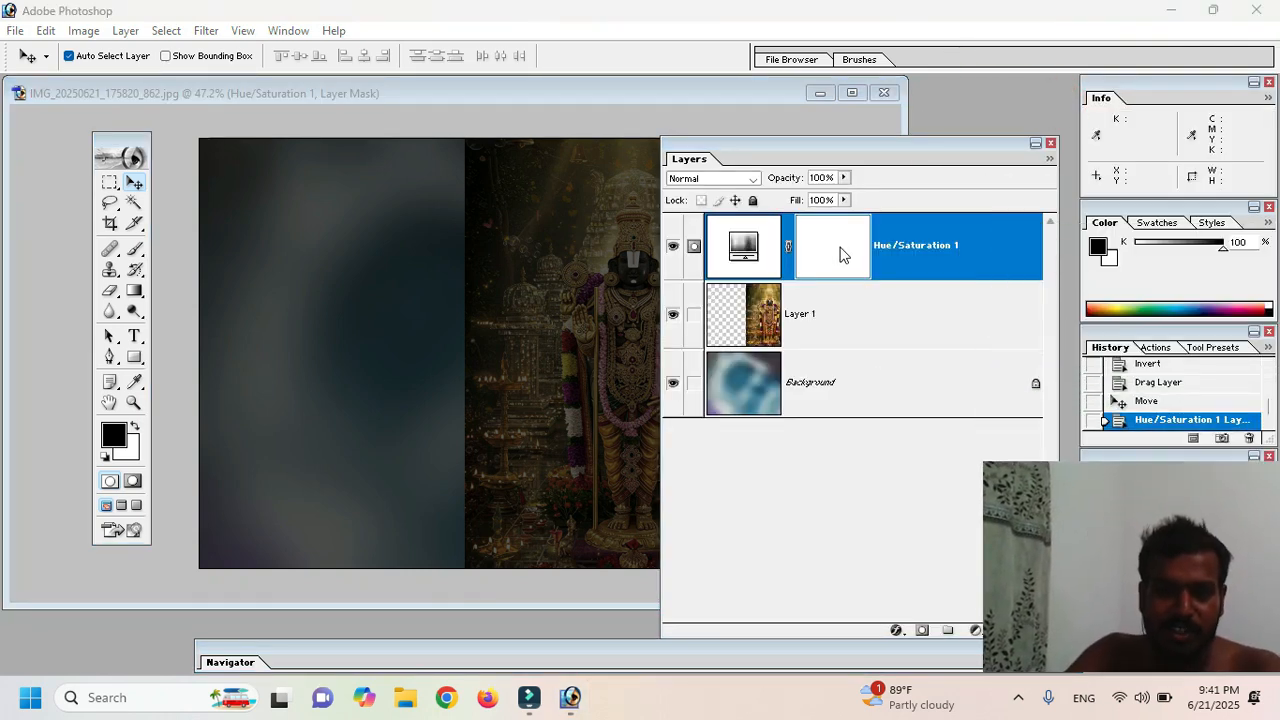
Step: Toggle the Hue/Saturation 1 layer's visibility off, on and off again to compare the image with and without the adjustment
{"action": "left_click", "coordinate": [673, 246]}
{"action": "left_click", "coordinate": [673, 246]}
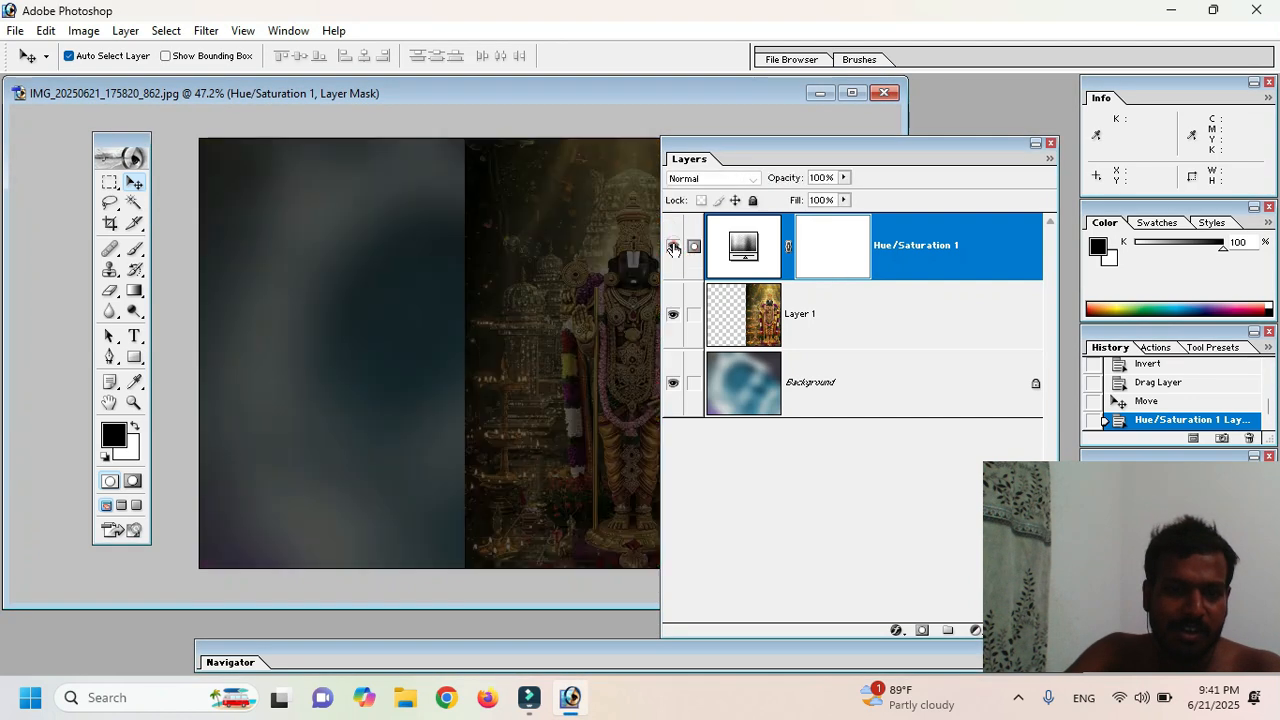
{"action": "left_click", "coordinate": [673, 246]}
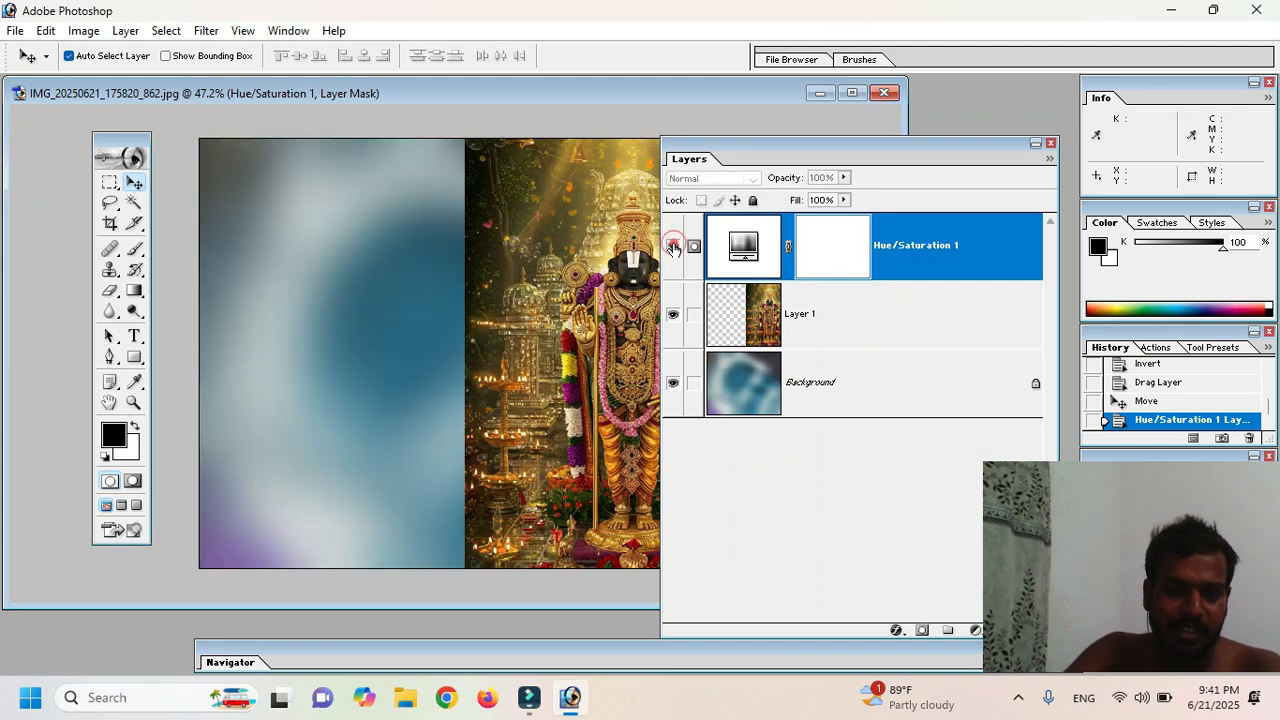
Step: Make the Hue/Saturation 1 layer visible again and add a layer mask to Layer 1
{"action": "left_click", "coordinate": [673, 246]}
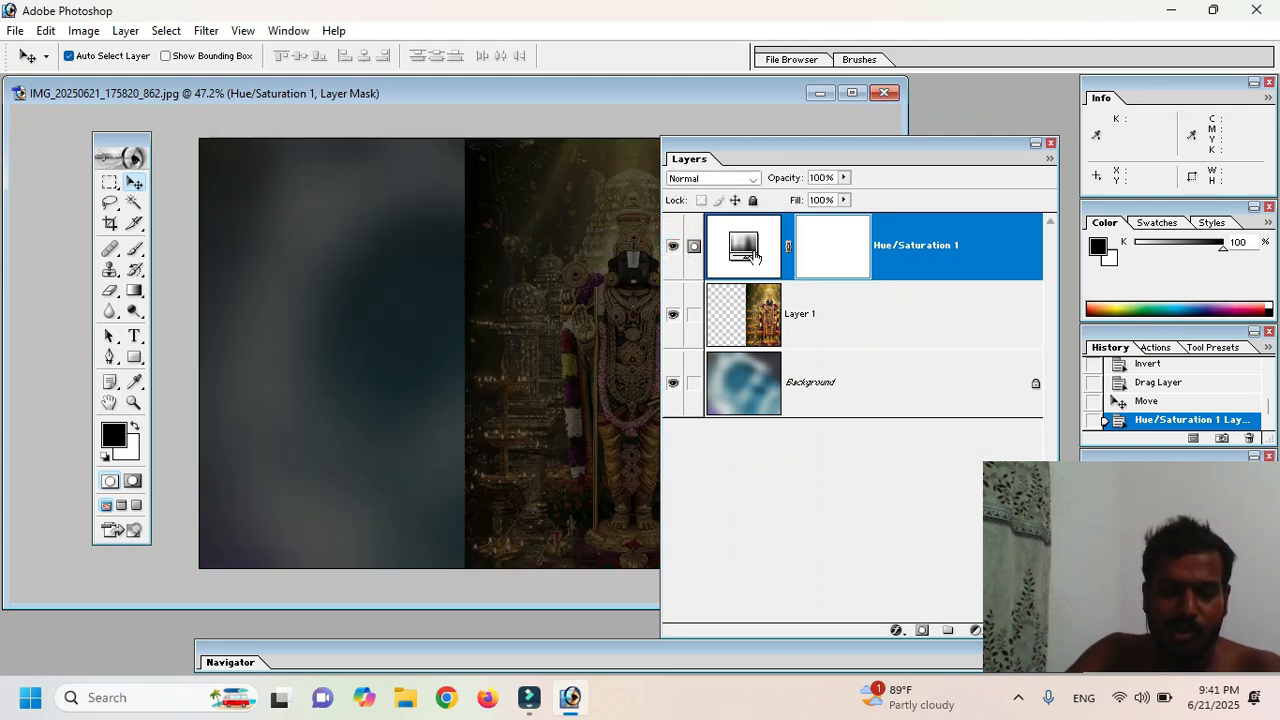
{"action": "left_click", "coordinate": [925, 631]}
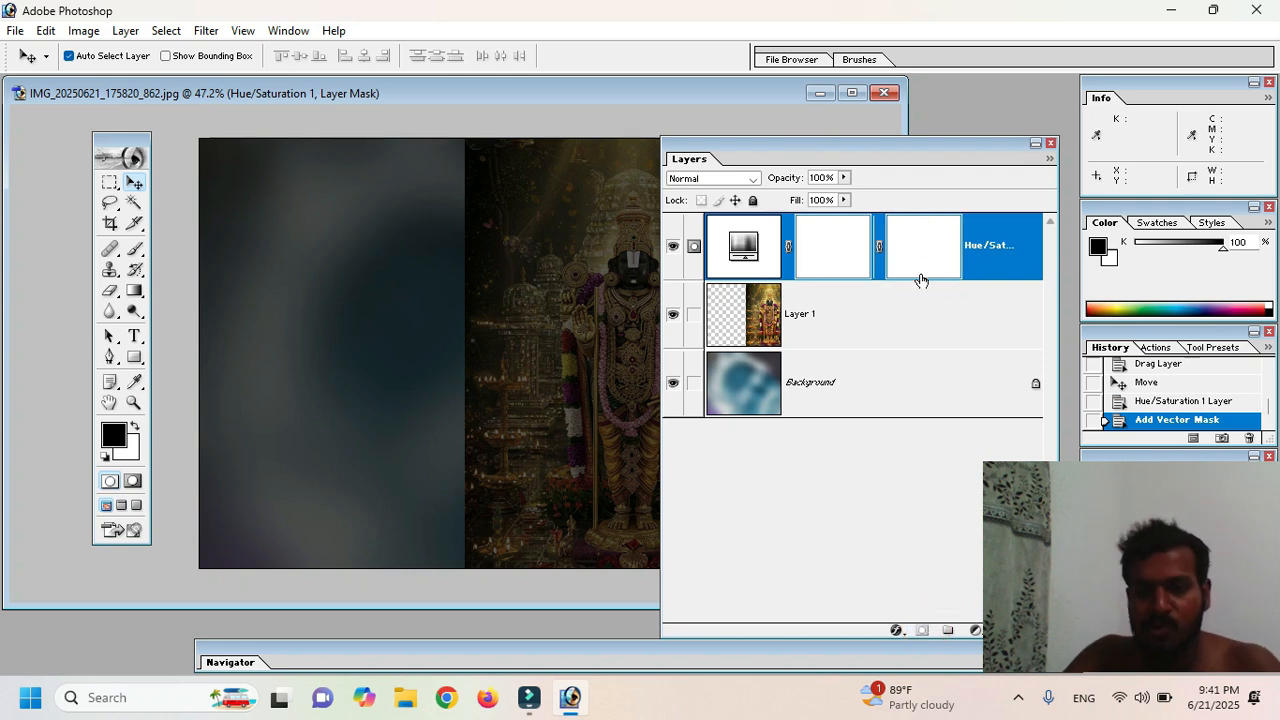
{"action": "key", "text": "ctrl+z"}
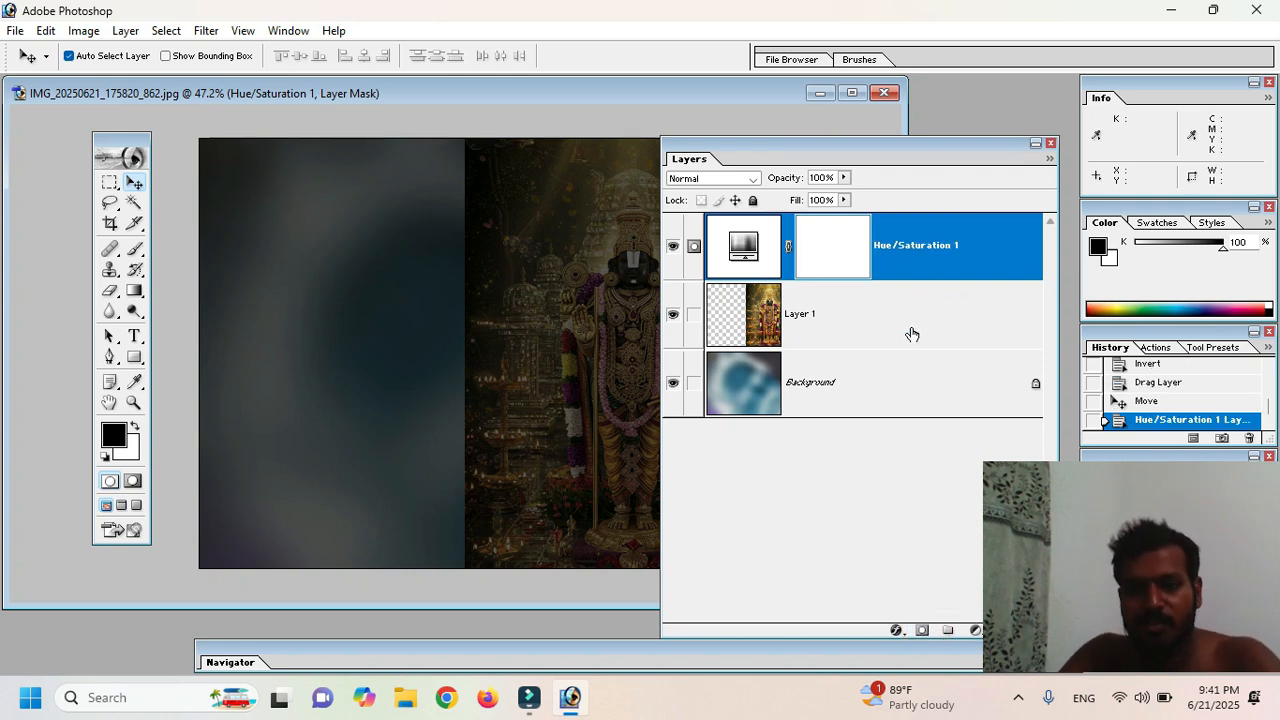
{"action": "left_click", "coordinate": [911, 330]}
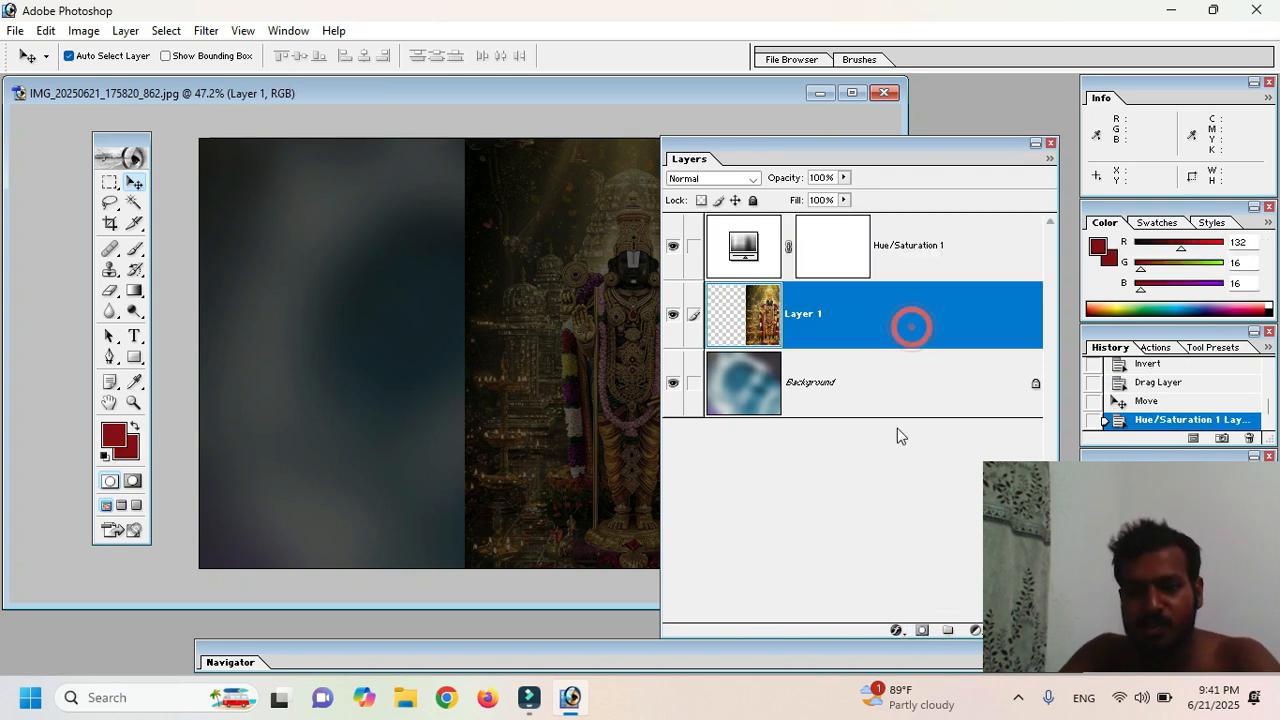
{"action": "left_click", "coordinate": [923, 630]}
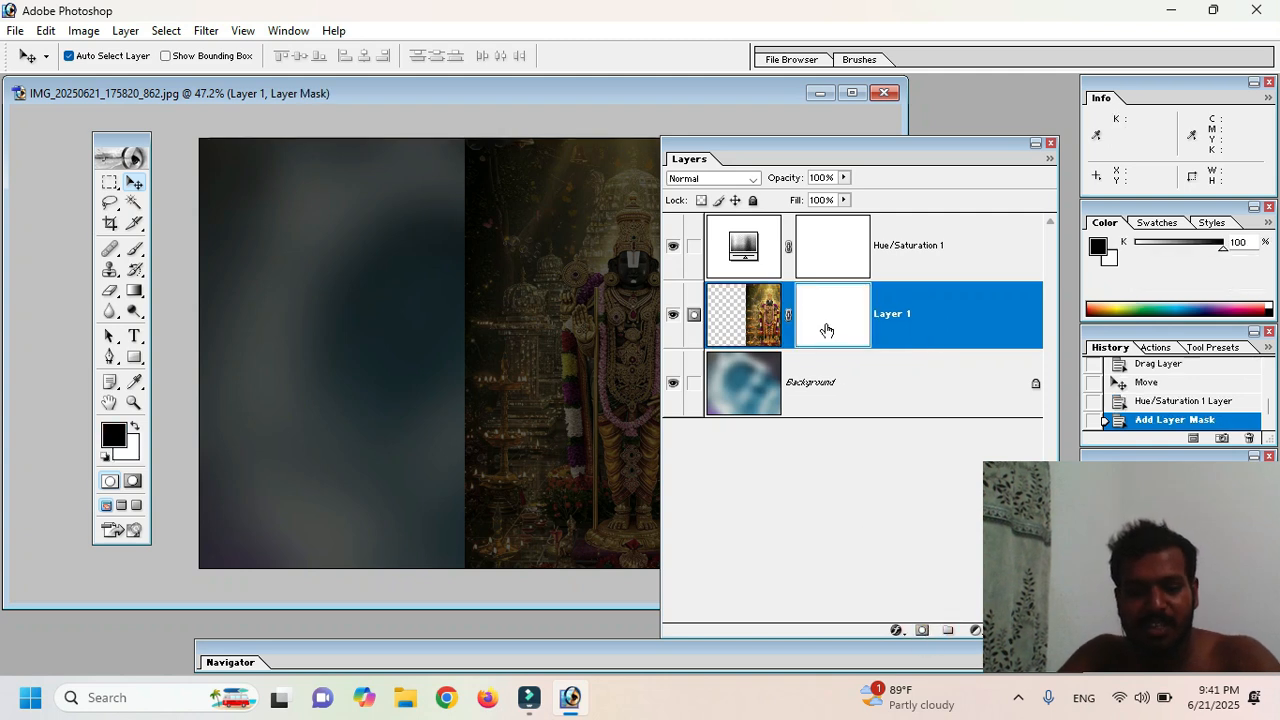
Step: Set up the Brush tool with a near-black foreground color, #070606, and the Airbrush Soft Round 300 tip
{"action": "left_click", "coordinate": [135, 252]}
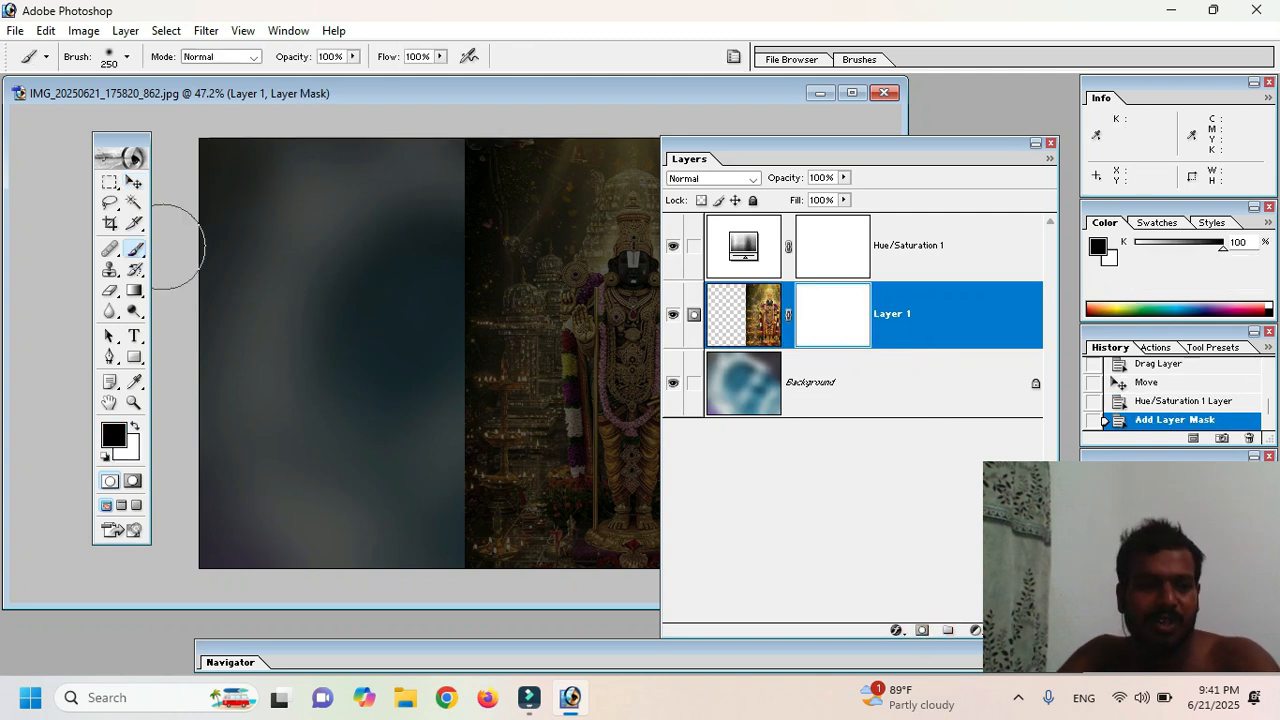
{"action": "left_click", "coordinate": [122, 438]}
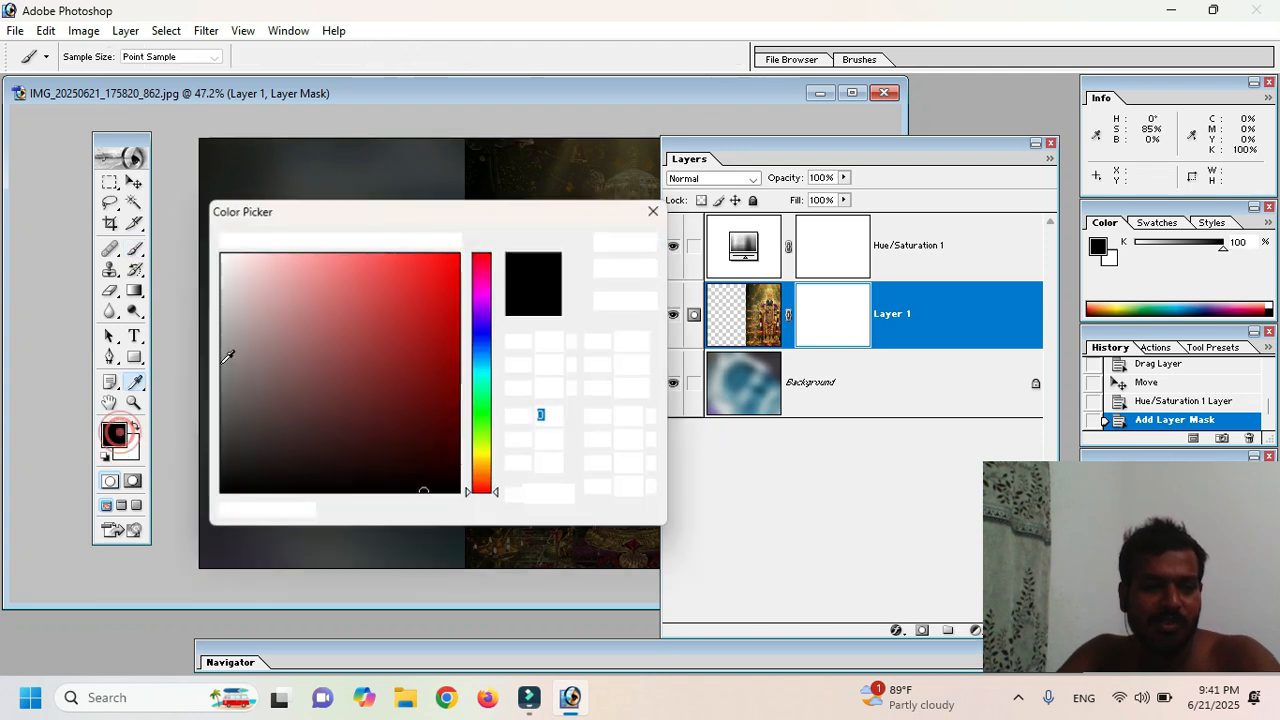
{"action": "mouse_move", "coordinate": [440, 449]}
{"action": "left_mouse_down"}
{"action": "mouse_move", "coordinate": [333, 455]}
{"action": "mouse_move", "coordinate": [241, 486]}
{"action": "left_mouse_up"}
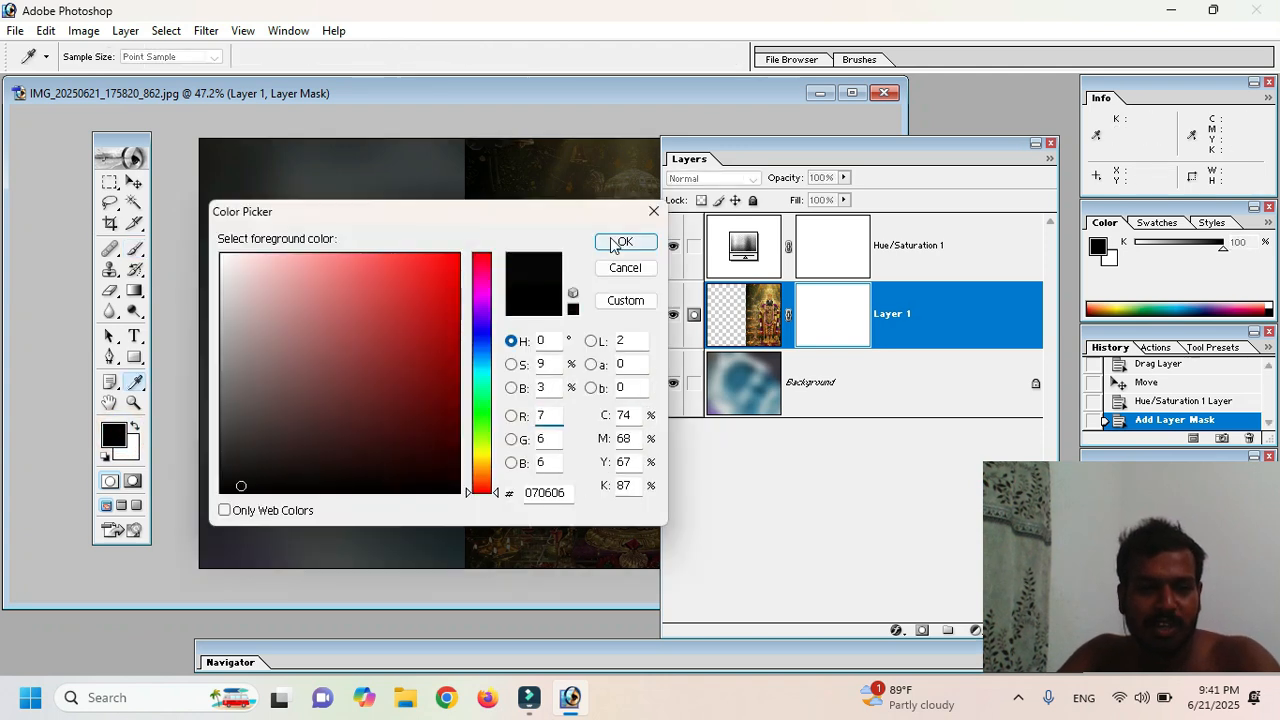
{"action": "left_click", "coordinate": [622, 242]}
{"action": "right_click", "coordinate": [461, 161]}
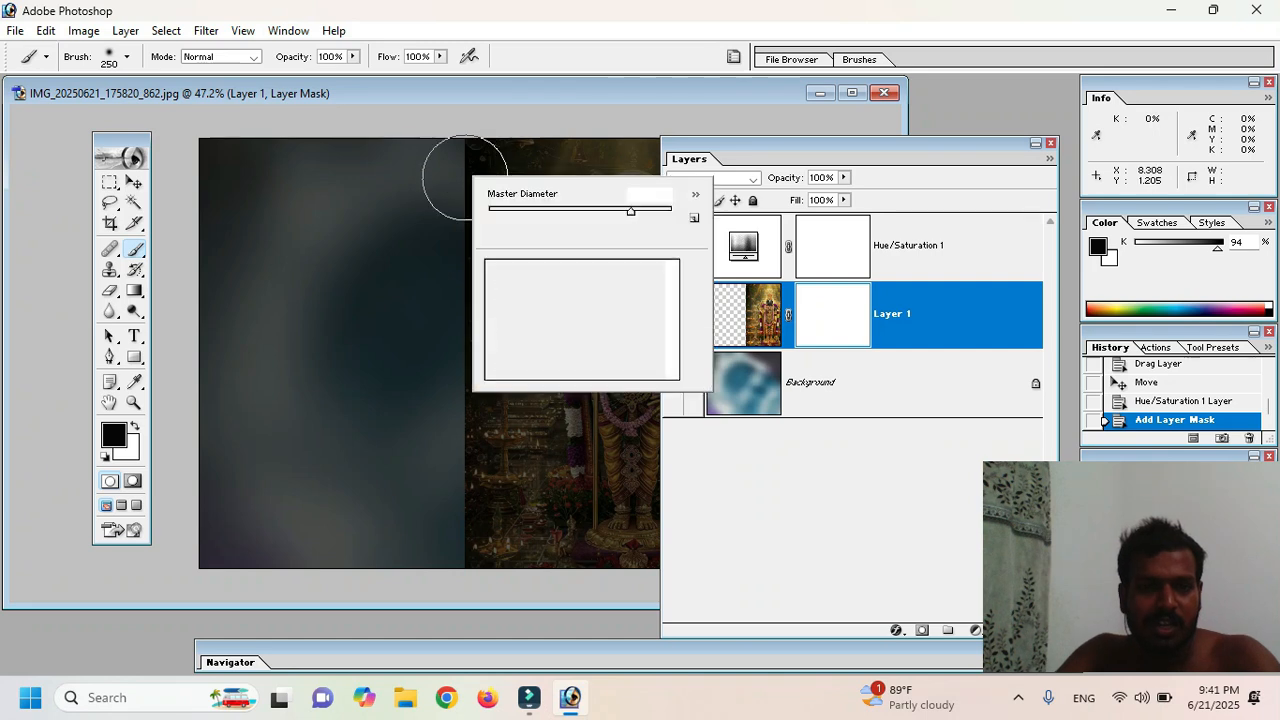
{"action": "left_click_drag", "start_coordinate": [674, 291], "coordinate": [674, 312]}
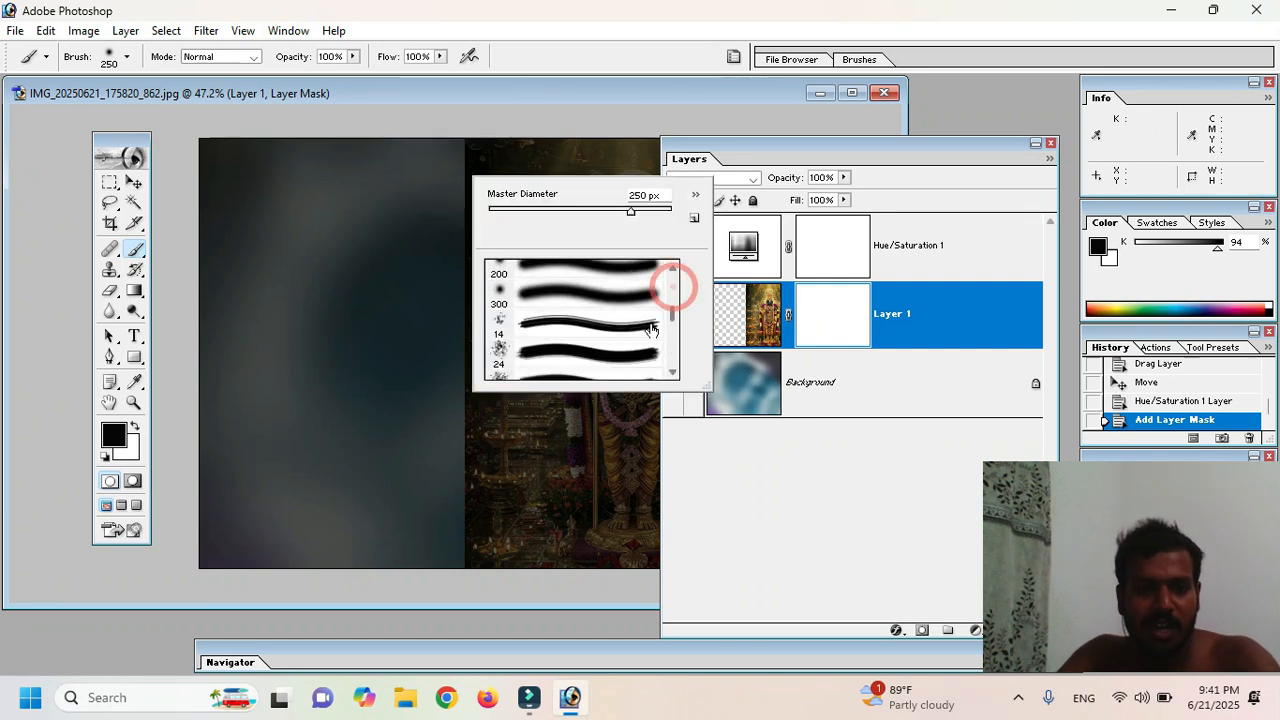
{"action": "left_click", "coordinate": [606, 296]}
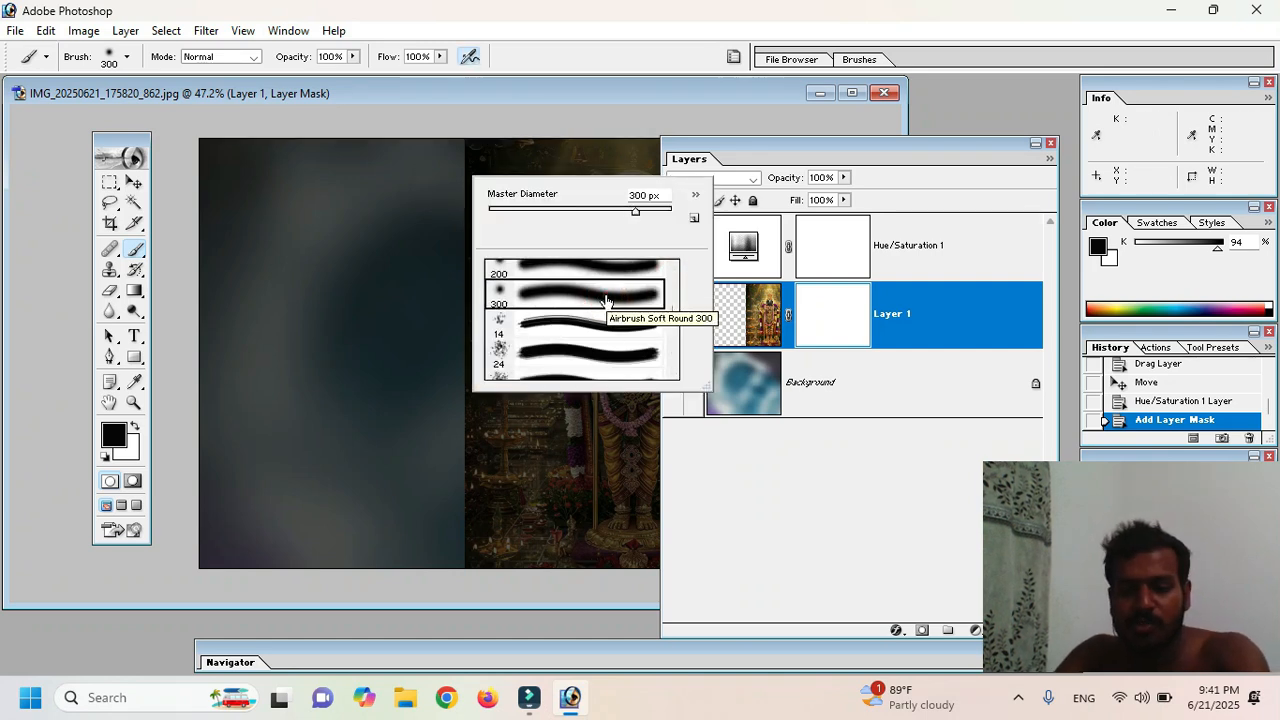
{"action": "double_click", "coordinate": [521, 300]}
Step: Paint on Layer 1's mask along the left edge of the deity picture to blend it into the blurred background
{"action": "mouse_move", "coordinate": [521, 297]}
{"action": "left_mouse_down"}
{"action": "mouse_move", "coordinate": [466, 186]}
{"action": "mouse_move", "coordinate": [471, 143]}
{"action": "mouse_move", "coordinate": [466, 251]}
{"action": "mouse_move", "coordinate": [498, 420]}
{"action": "left_mouse_up"}
{"action": "mouse_move", "coordinate": [490, 516]}
{"action": "left_mouse_down"}
{"action": "mouse_move", "coordinate": [431, 108]}
{"action": "mouse_move", "coordinate": [461, 517]}
{"action": "mouse_move", "coordinate": [435, 145]}
{"action": "left_mouse_up"}
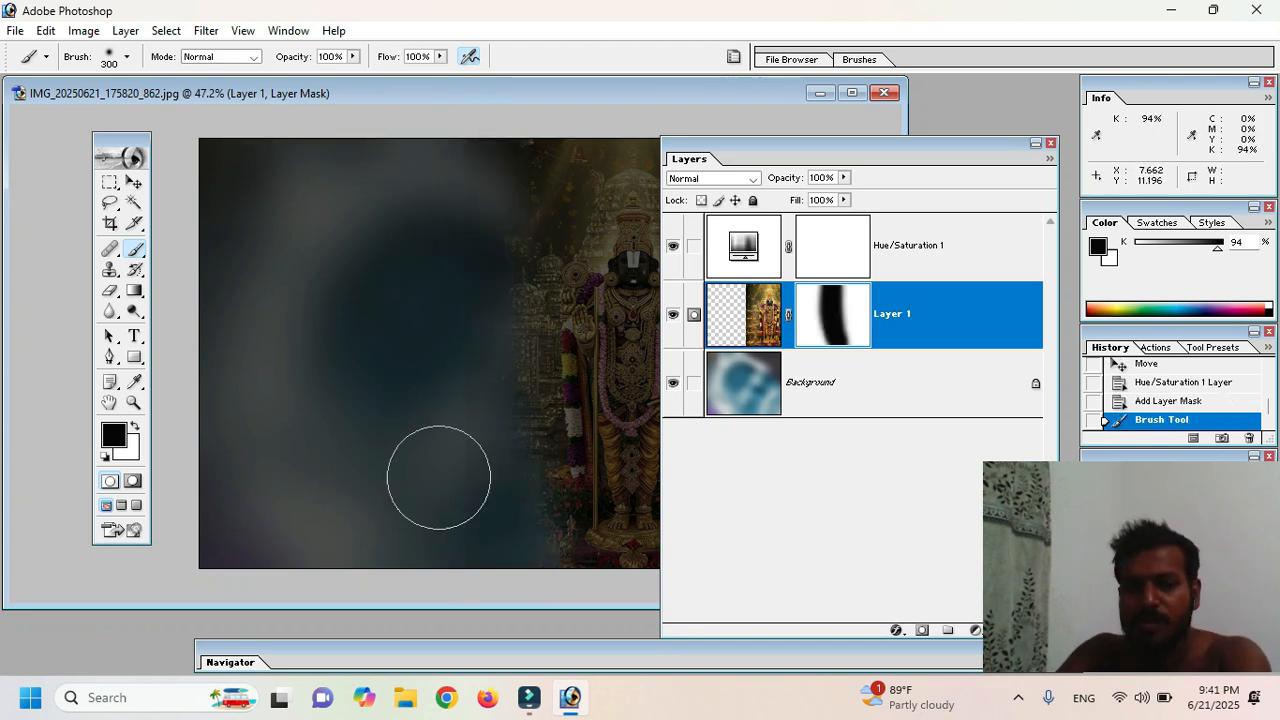
{"action": "mouse_move", "coordinate": [437, 489]}
{"action": "left_mouse_down"}
{"action": "mouse_move", "coordinate": [437, 534]}
{"action": "mouse_move", "coordinate": [457, 529]}
{"action": "left_mouse_up"}
{"action": "left_click_drag", "start_coordinate": [425, 310], "coordinate": [414, 191]}
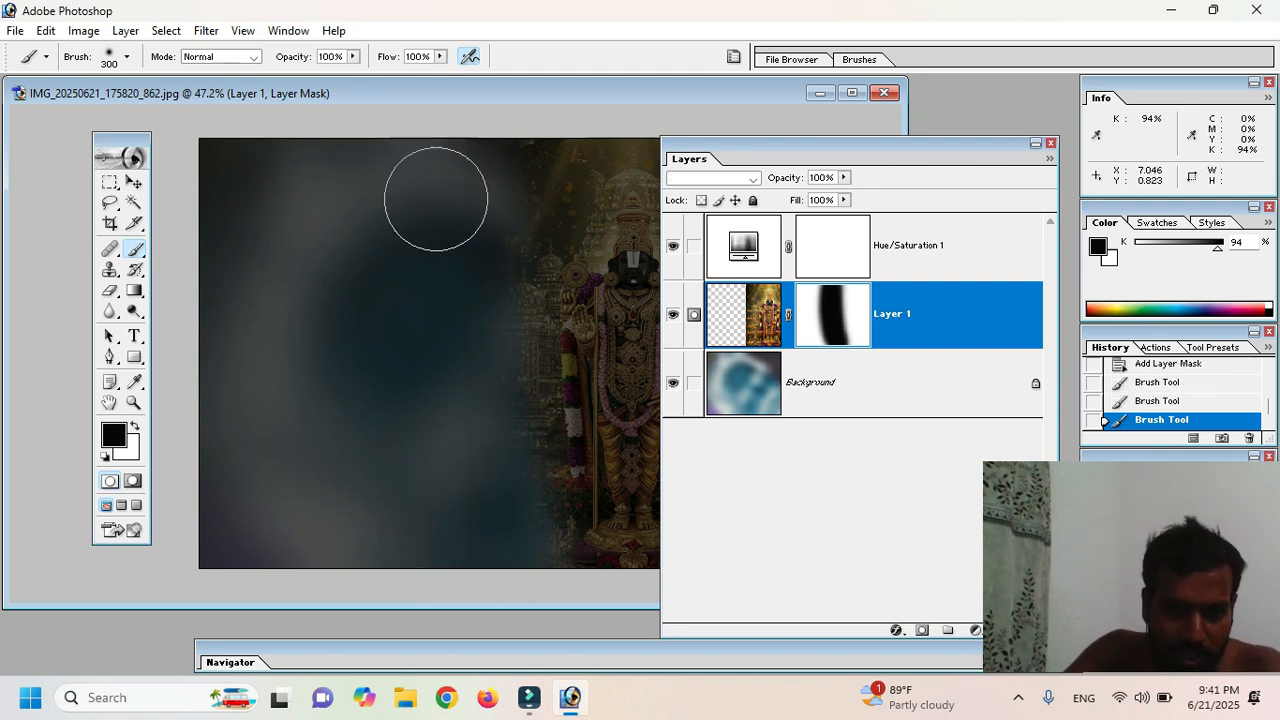
{"action": "left_click_drag", "start_coordinate": [443, 143], "coordinate": [451, 129]}
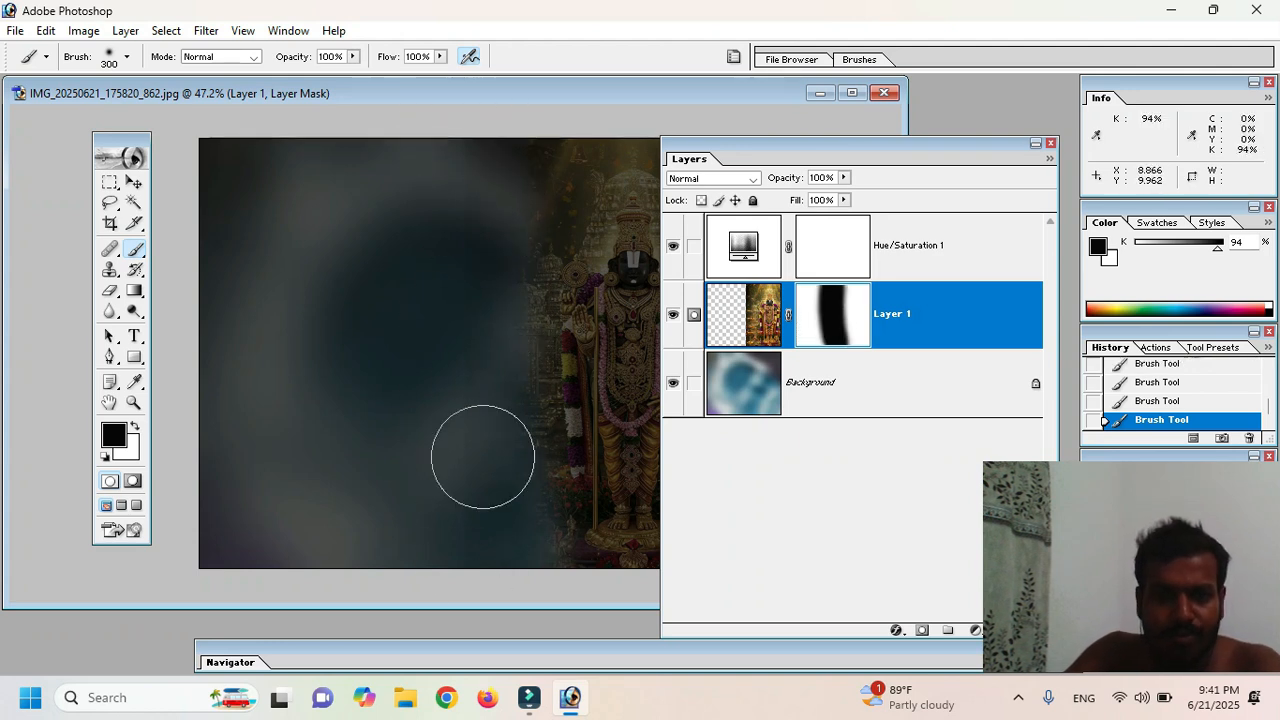
Step: Hide the Hue/Saturation 1 layer, and choose the Airbrush Soft Round 100 brush enlarged to a size of 1000
{"action": "left_click", "coordinate": [672, 246]}
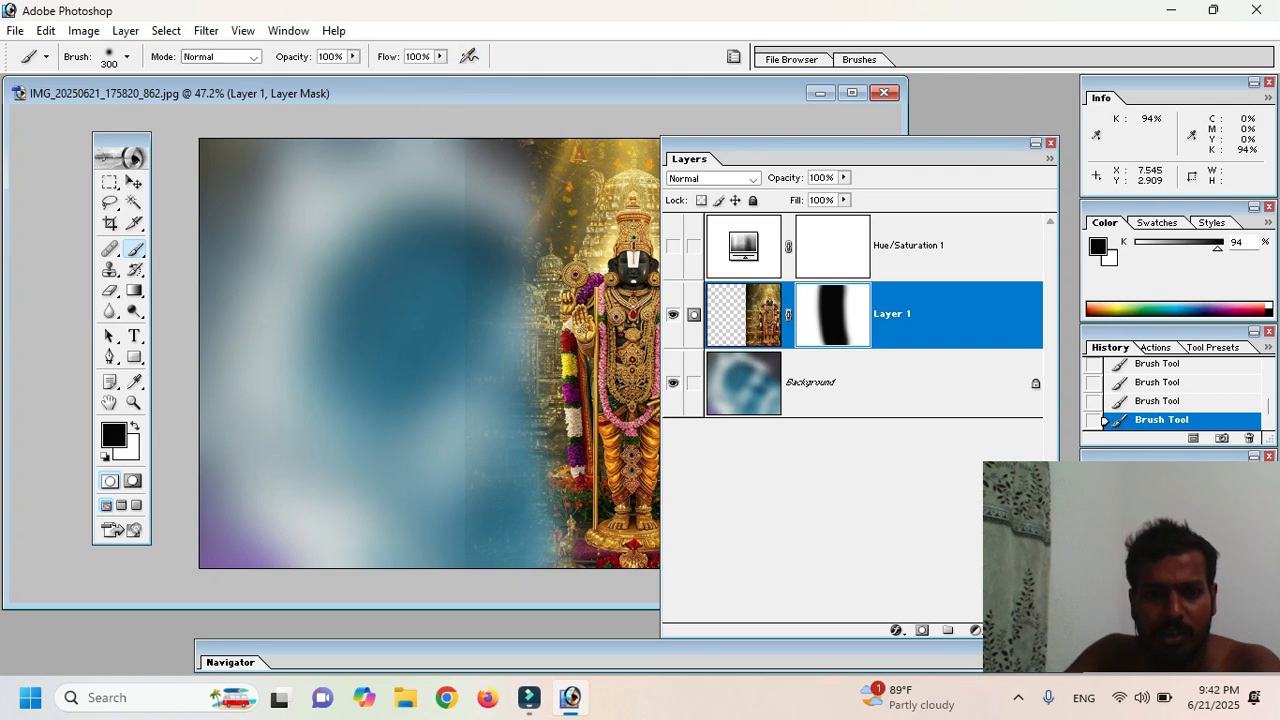
{"action": "right_click", "coordinate": [430, 236]}
{"action": "scroll", "coordinate": [565, 384], "scroll_direction": "down", "scroll_amount": 2}
{"action": "scroll", "coordinate": [565, 384], "scroll_direction": "up", "scroll_amount": 1}
{"action": "left_click", "coordinate": [565, 380]}
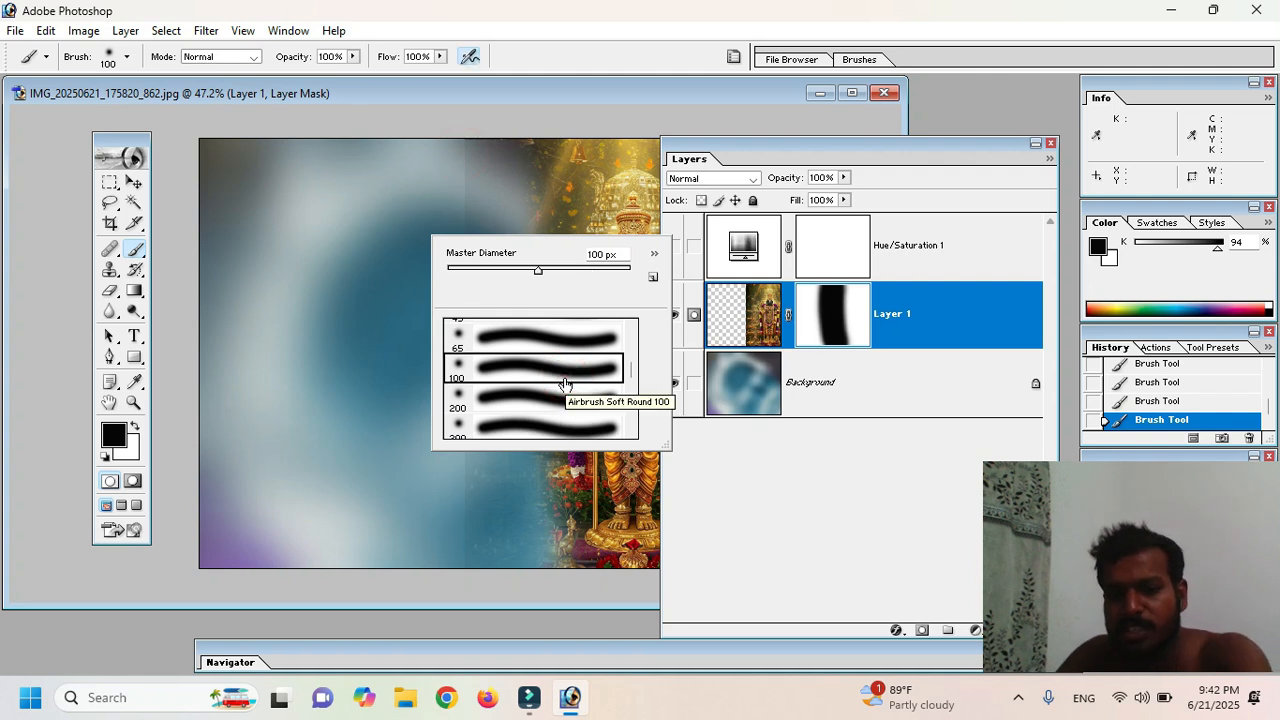
{"action": "key", "text": "Return"}
{"action": "key", "text": "bracketright"}
{"action": "key", "text": "bracketright"}
{"action": "key", "text": "bracketright"}
{"action": "key", "text": "bracketright"}
{"action": "key", "text": "bracketright"}
{"action": "key", "text": "bracketright"}
{"action": "key", "text": "bracketright"}
{"action": "key", "text": "bracketright"}
{"action": "key", "text": "bracketright"}
{"action": "key", "text": "bracketright"}
{"action": "key", "text": "bracketright"}
{"action": "key", "text": "bracketright"}
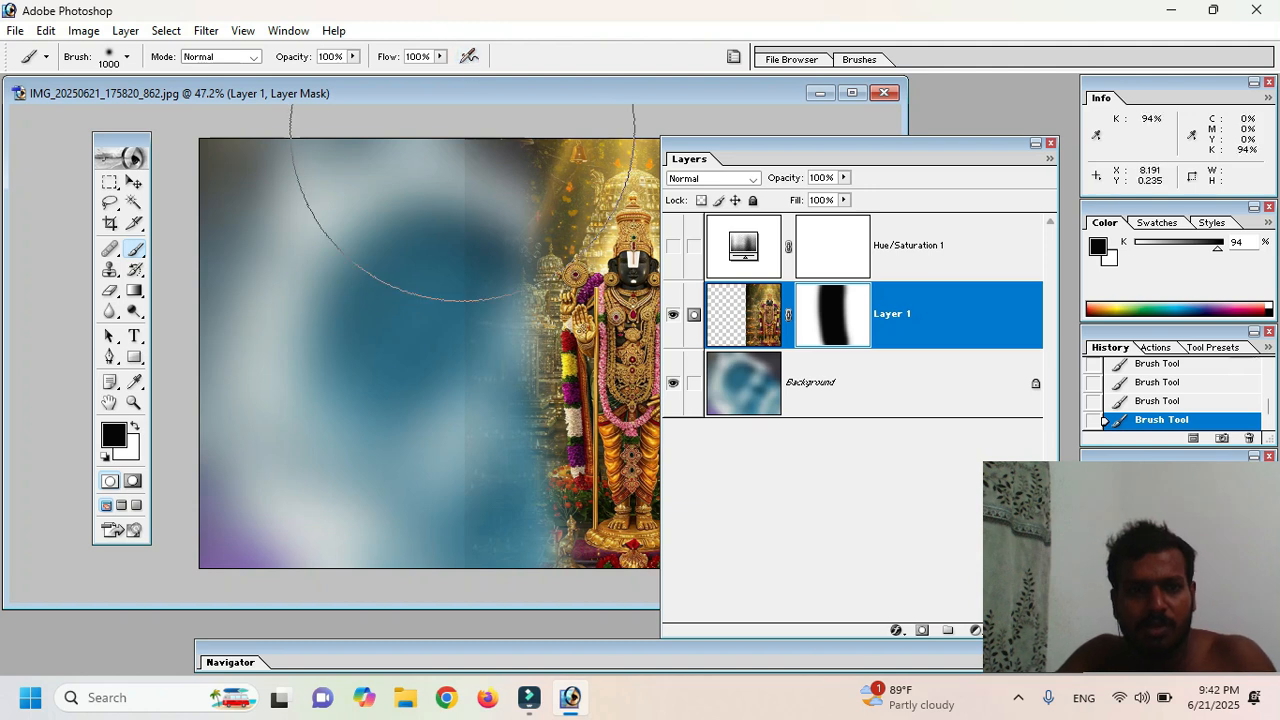
Step: Brush over the left part of Layer 1's mask, switching the foreground color to #000000 to finish the fade, and apply the layer mask
{"action": "mouse_move", "coordinate": [486, 175]}
{"action": "left_mouse_down"}
{"action": "mouse_move", "coordinate": [500, 330]}
{"action": "mouse_move", "coordinate": [460, 255]}
{"action": "mouse_move", "coordinate": [390, 305]}
{"action": "left_mouse_up"}
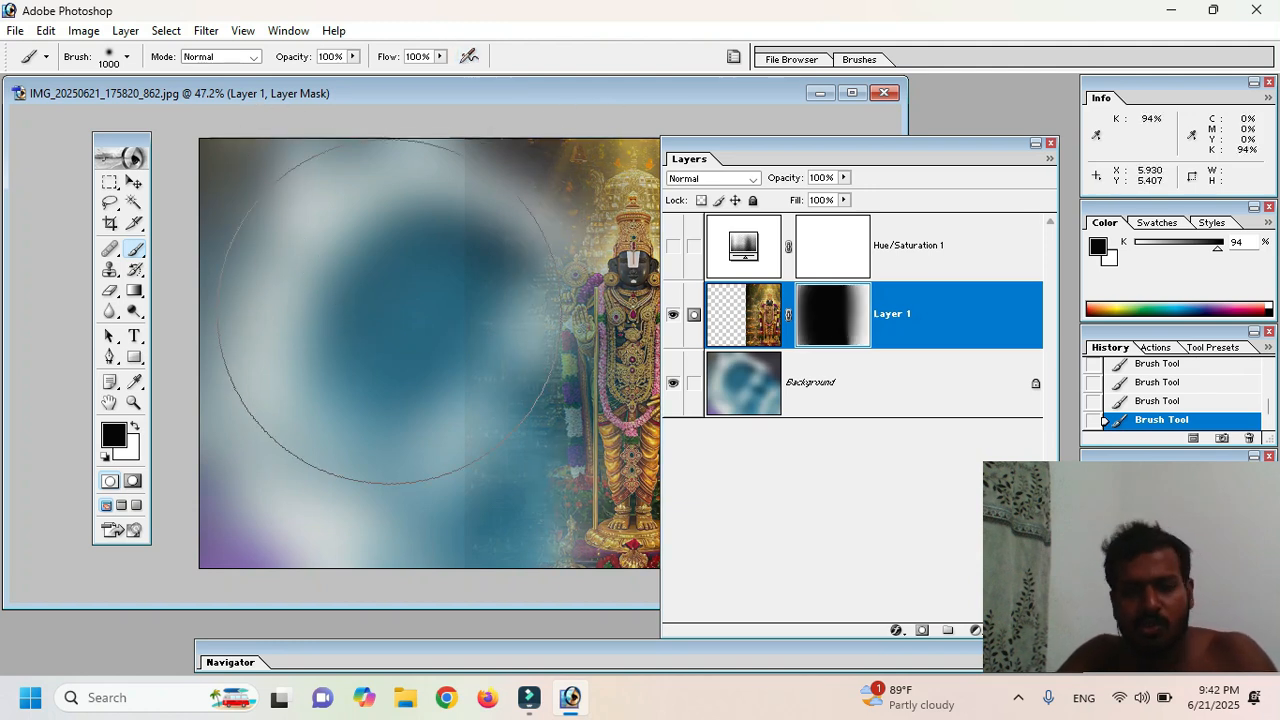
{"action": "left_click", "coordinate": [112, 433]}
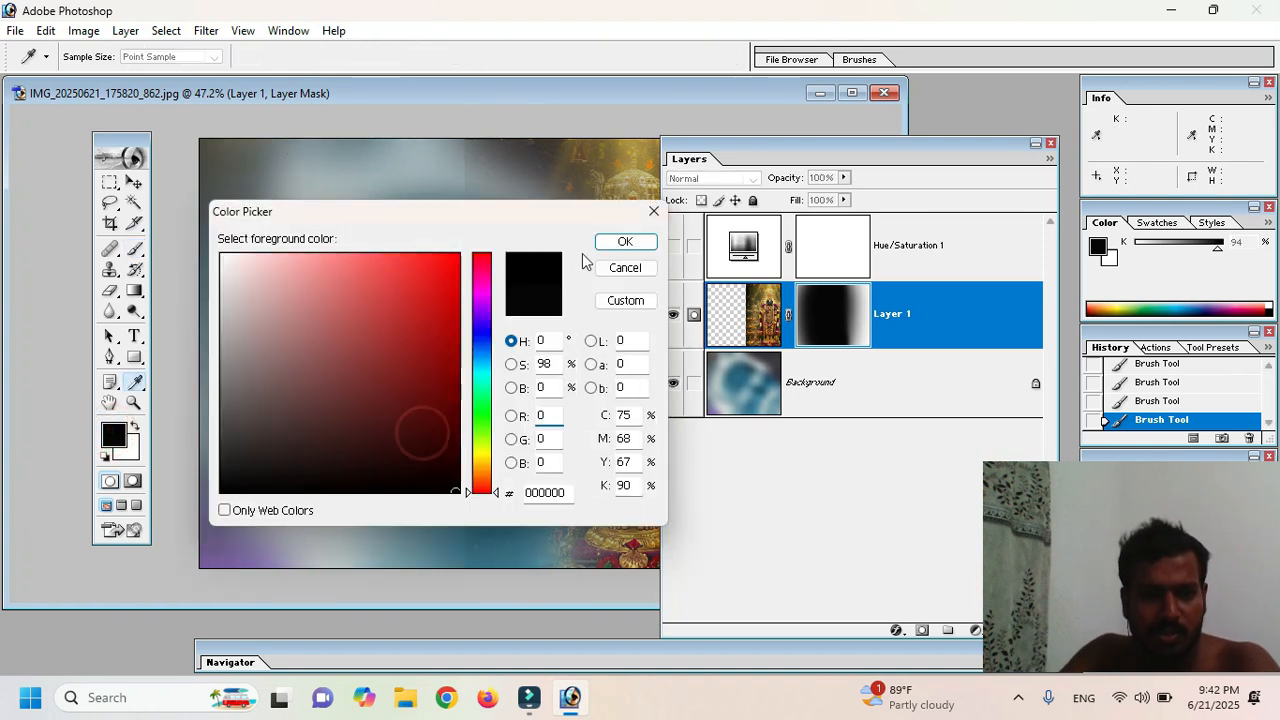
{"action": "left_click", "coordinate": [620, 243]}
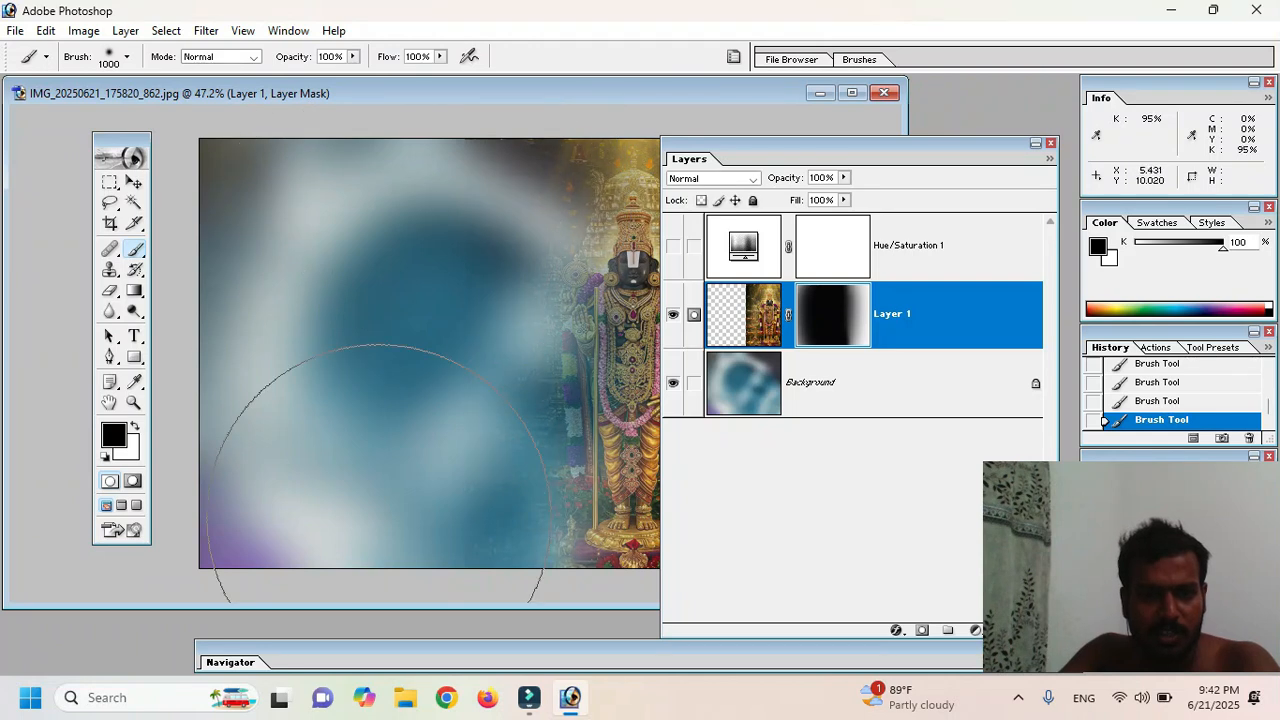
{"action": "mouse_move", "coordinate": [346, 255]}
{"action": "left_mouse_down"}
{"action": "mouse_move", "coordinate": [300, 250]}
{"action": "mouse_move", "coordinate": [312, 278]}
{"action": "left_mouse_up"}
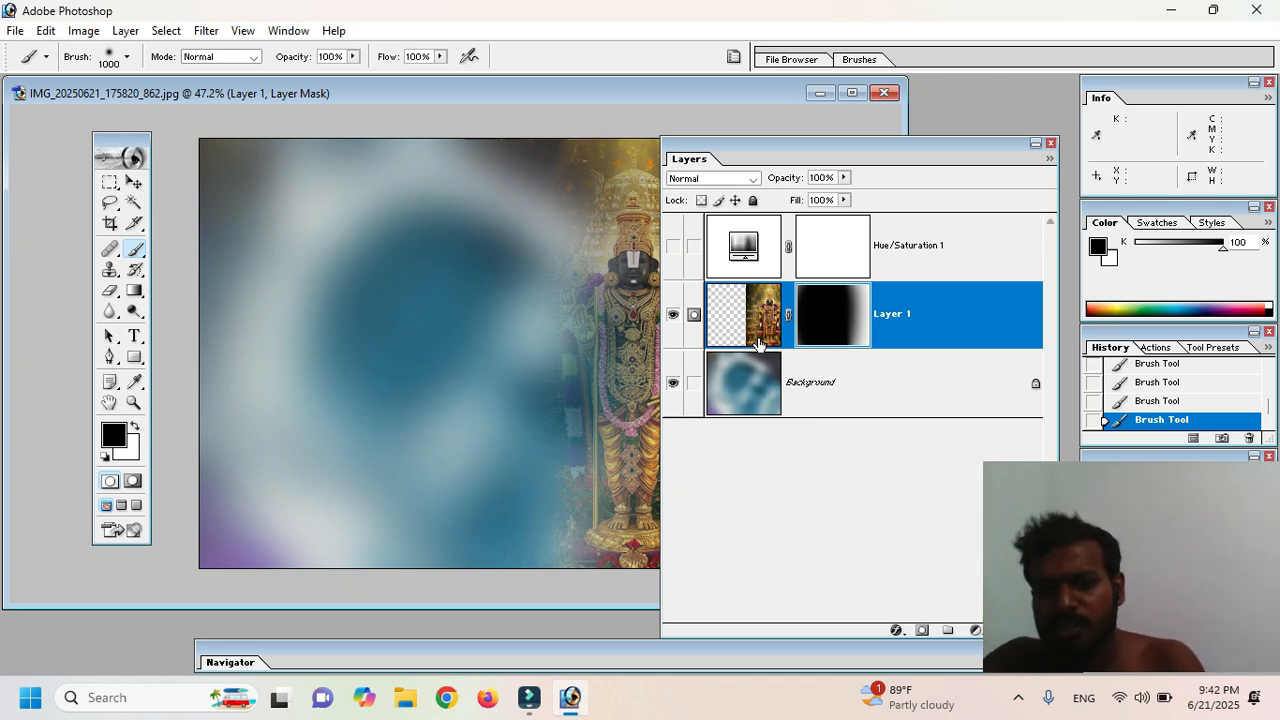
{"action": "right_click", "coordinate": [819, 315]}
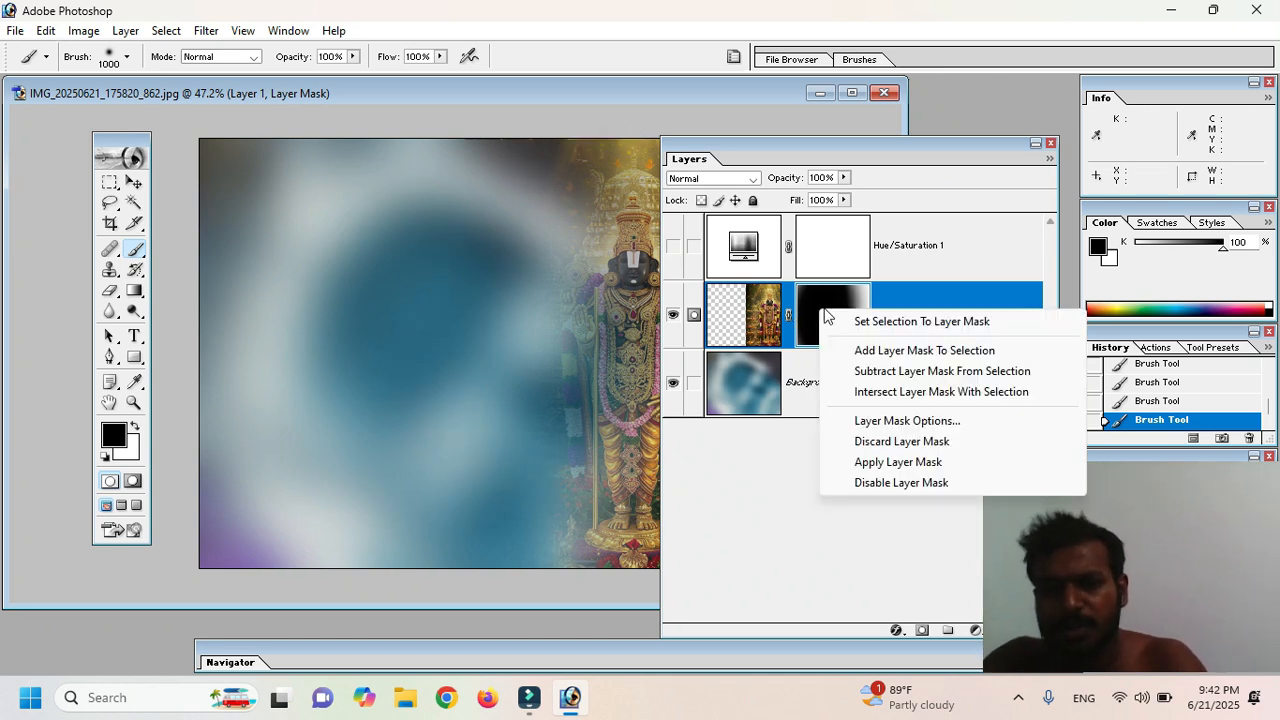
{"action": "left_click", "coordinate": [906, 461]}
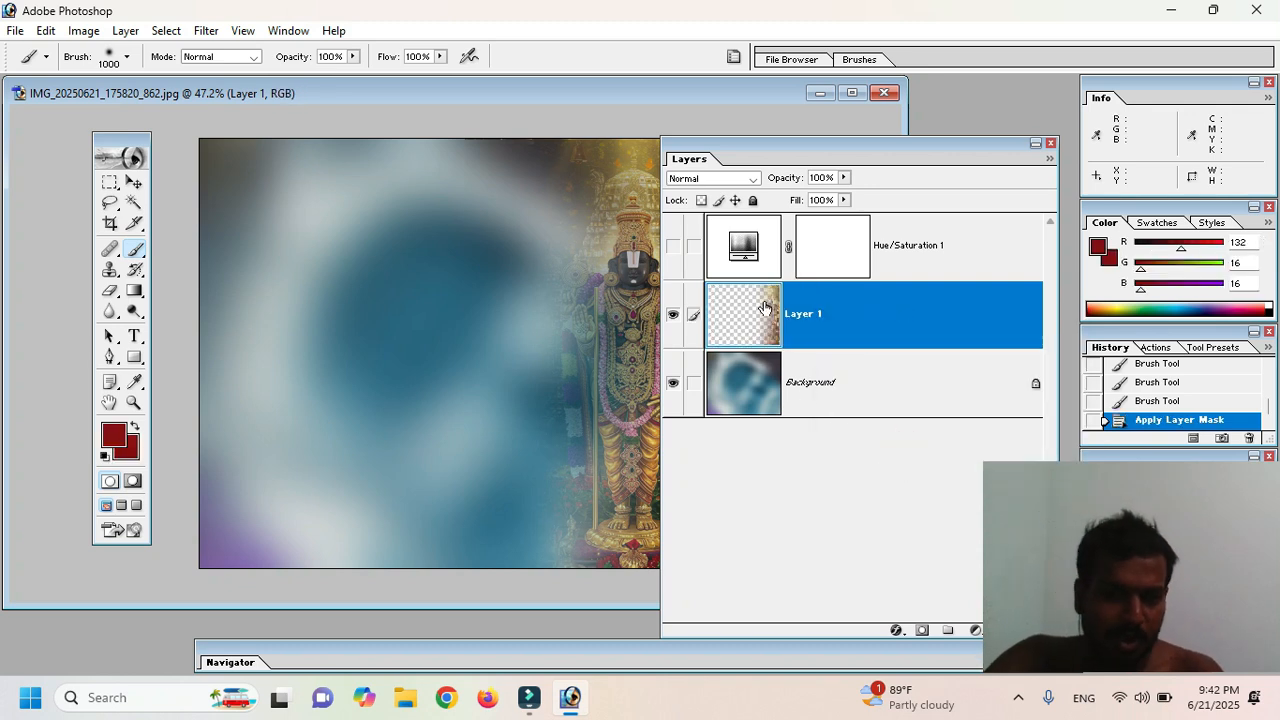
Step: Duplicate Layer 1 as Layer 1 copy and set the copy's blending mode to Vivid Light
{"action": "right_click", "coordinate": [819, 317]}
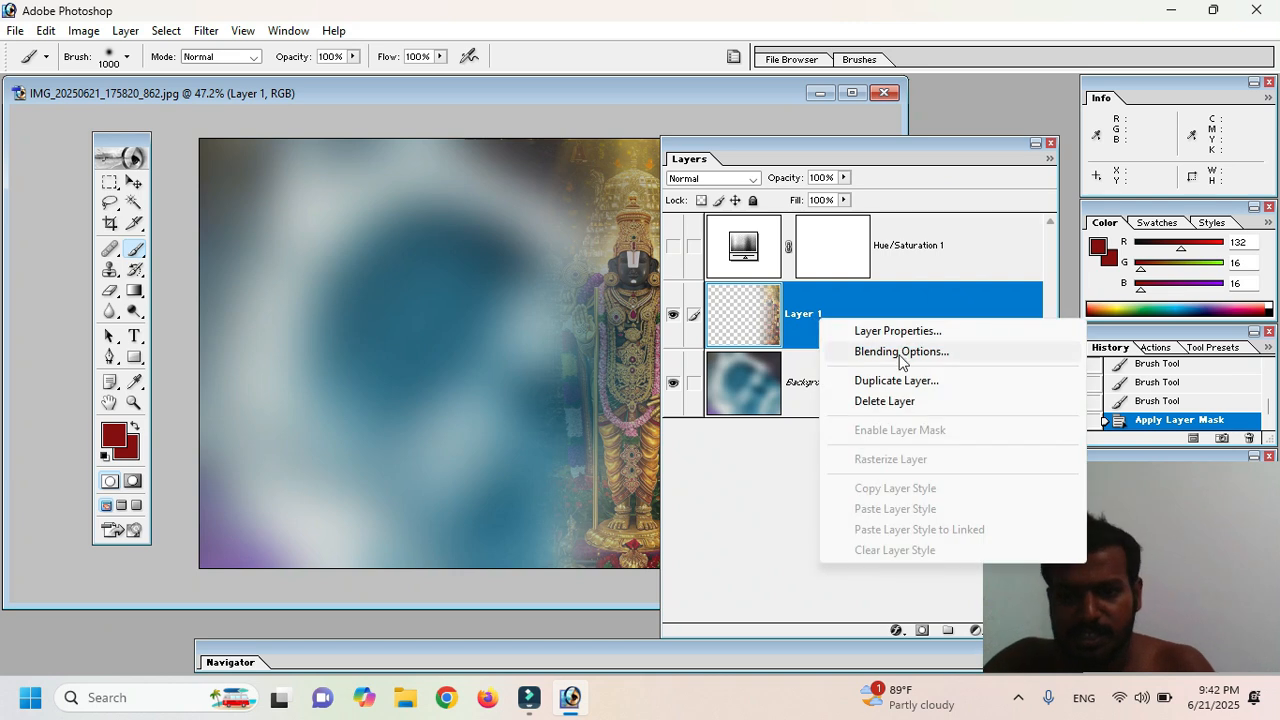
{"action": "left_click", "coordinate": [907, 376]}
{"action": "left_click", "coordinate": [788, 304]}
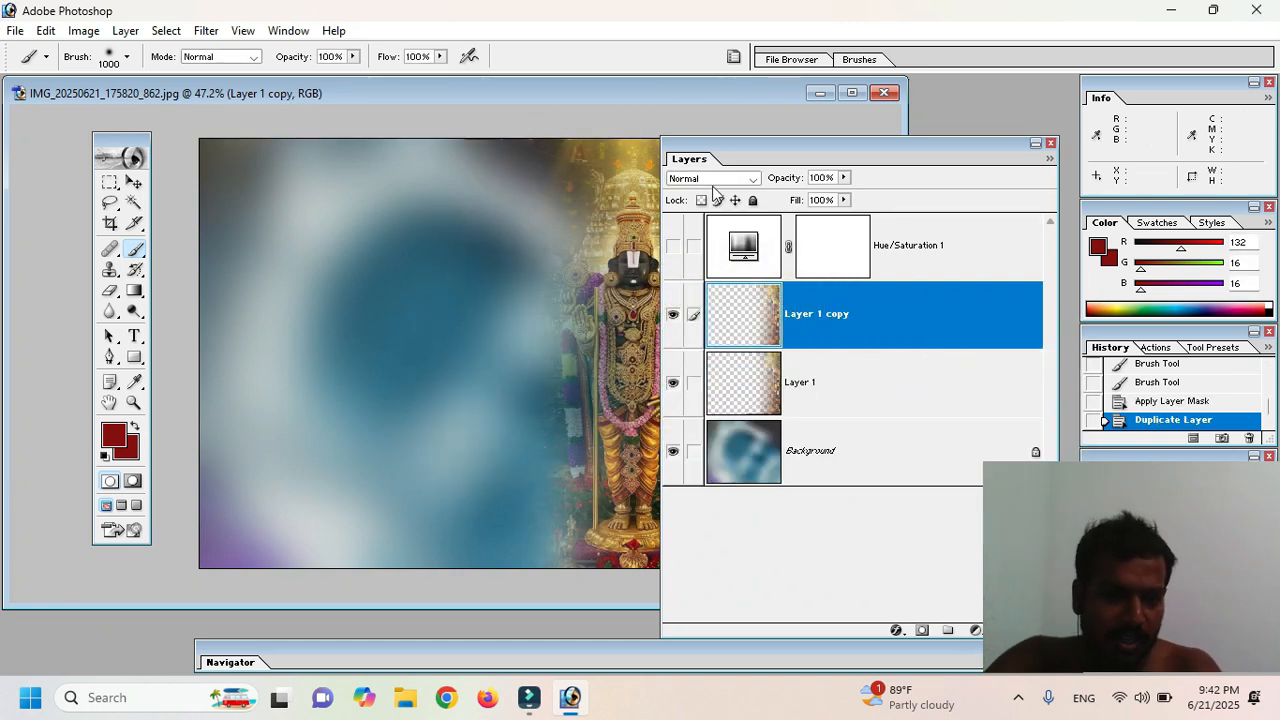
{"action": "left_click", "coordinate": [714, 180]}
{"action": "left_click", "coordinate": [695, 375]}
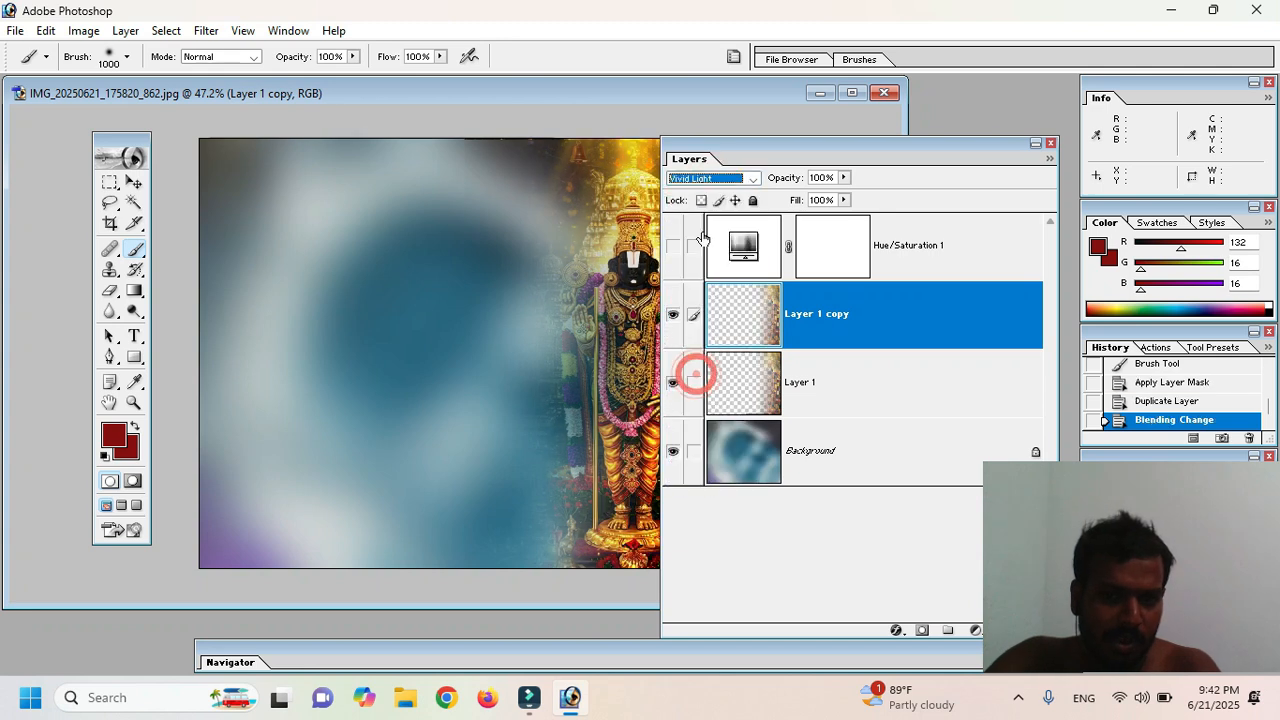
Step: Collapse the Layers panel and crop the image to the deity picture plus a narrow strip of the blurred background
{"action": "double_click", "coordinate": [757, 149]}
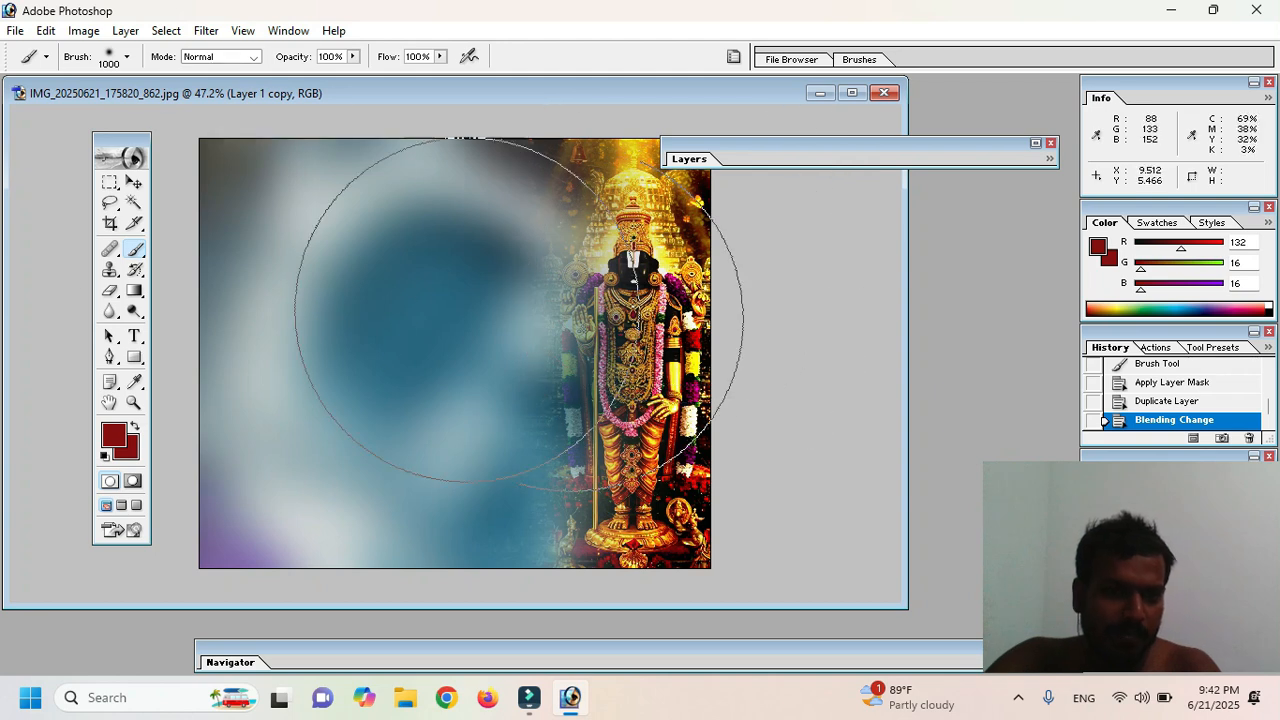
{"action": "left_click", "coordinate": [110, 223]}
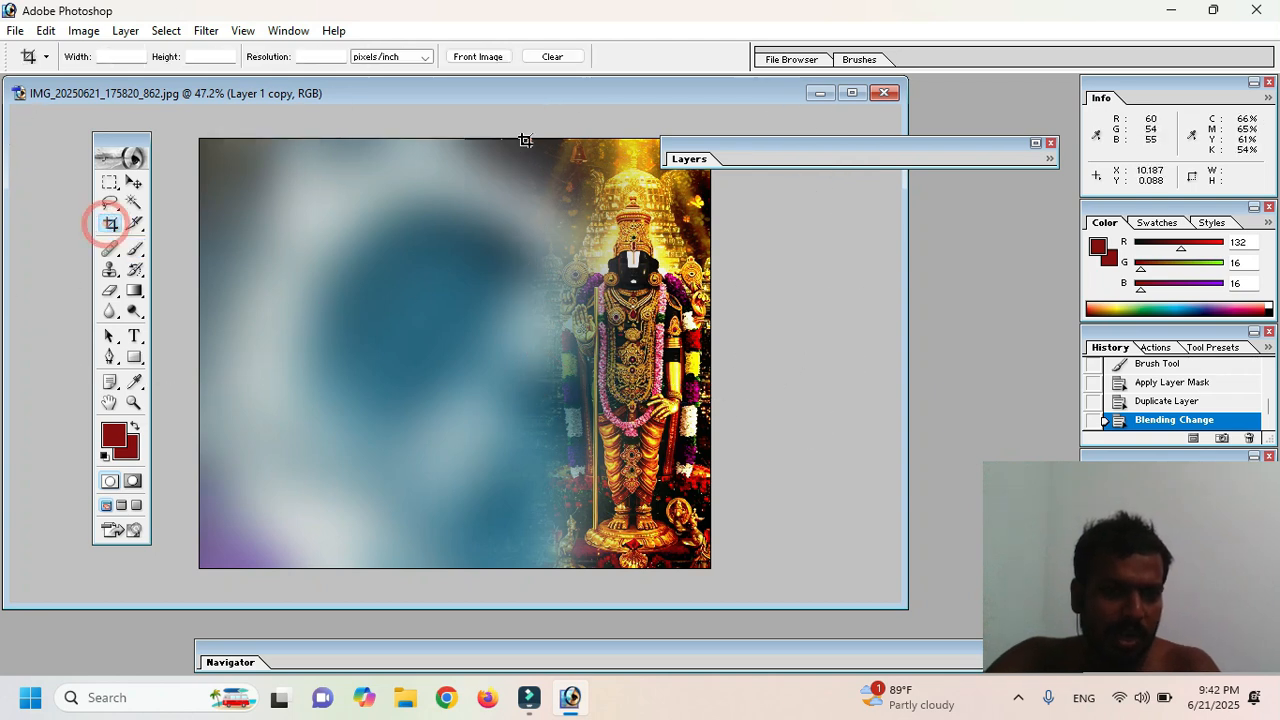
{"action": "mouse_move", "coordinate": [512, 138]}
{"action": "left_mouse_down"}
{"action": "mouse_move", "coordinate": [734, 426]}
{"action": "mouse_move", "coordinate": [774, 569]}
{"action": "left_mouse_up"}
{"action": "right_click", "coordinate": [598, 267]}
{"action": "left_click", "coordinate": [640, 280]}
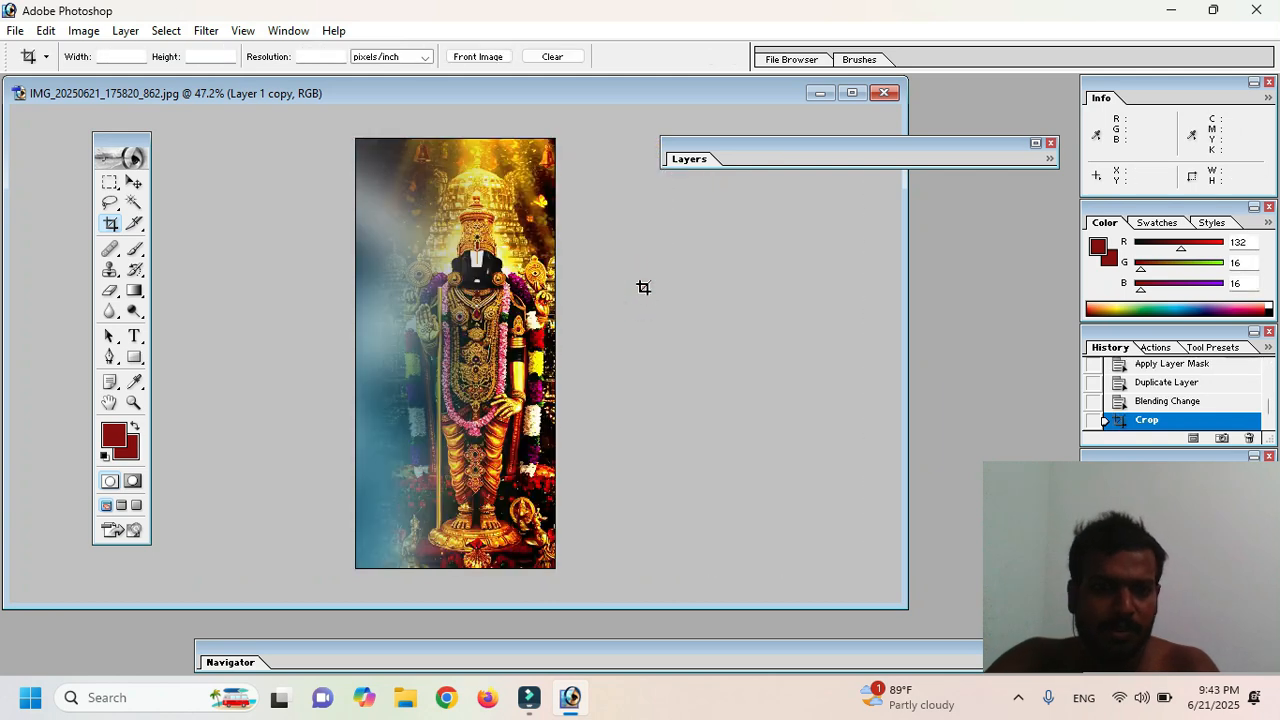
Step: Expand the Layers panel and inspect the cropped image in the Navigator and with the Hue/Saturation 1 layer toggled on and off
{"action": "double_click", "coordinate": [725, 152]}
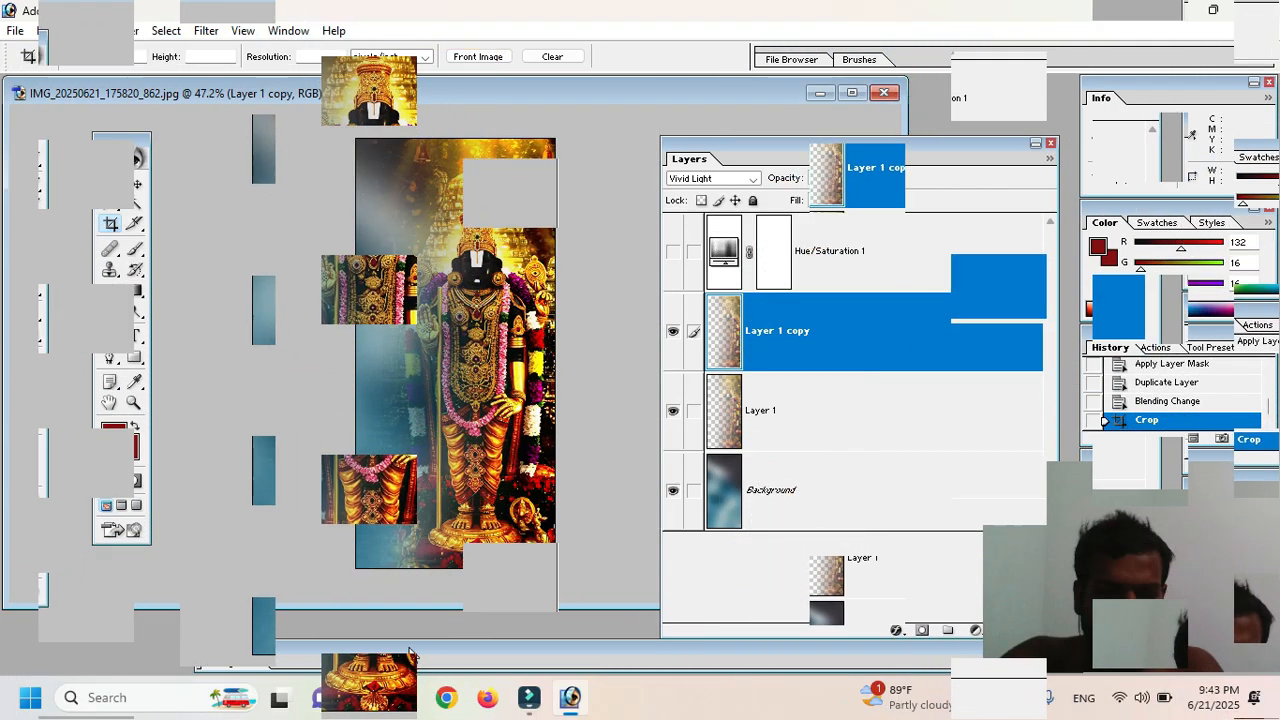
{"action": "double_click", "coordinate": [409, 650]}
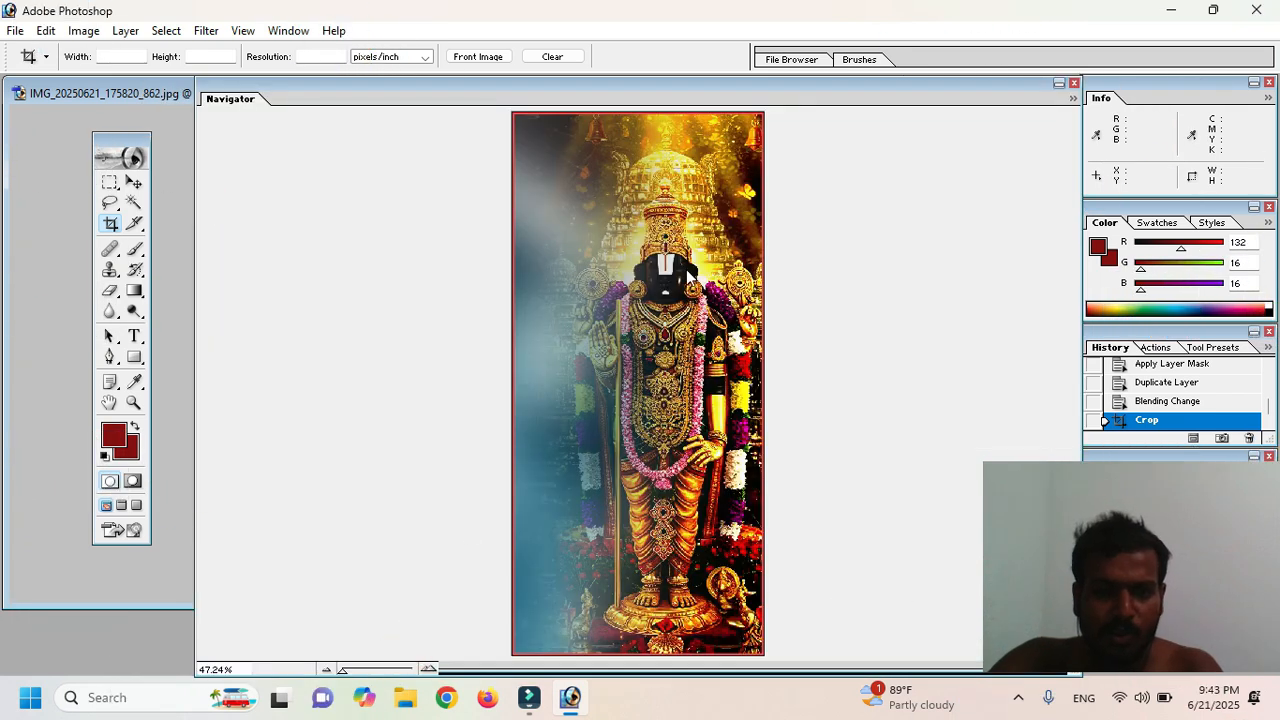
{"action": "double_click", "coordinate": [848, 87]}
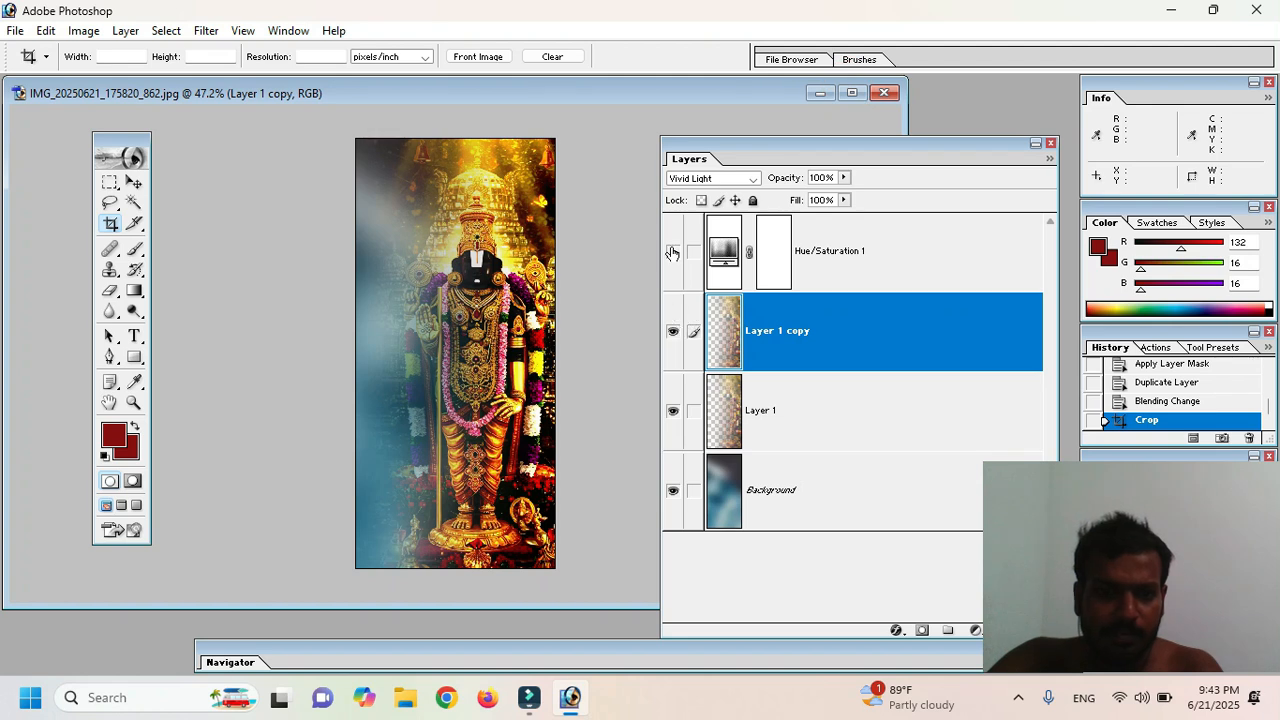
{"action": "left_click", "coordinate": [672, 252]}
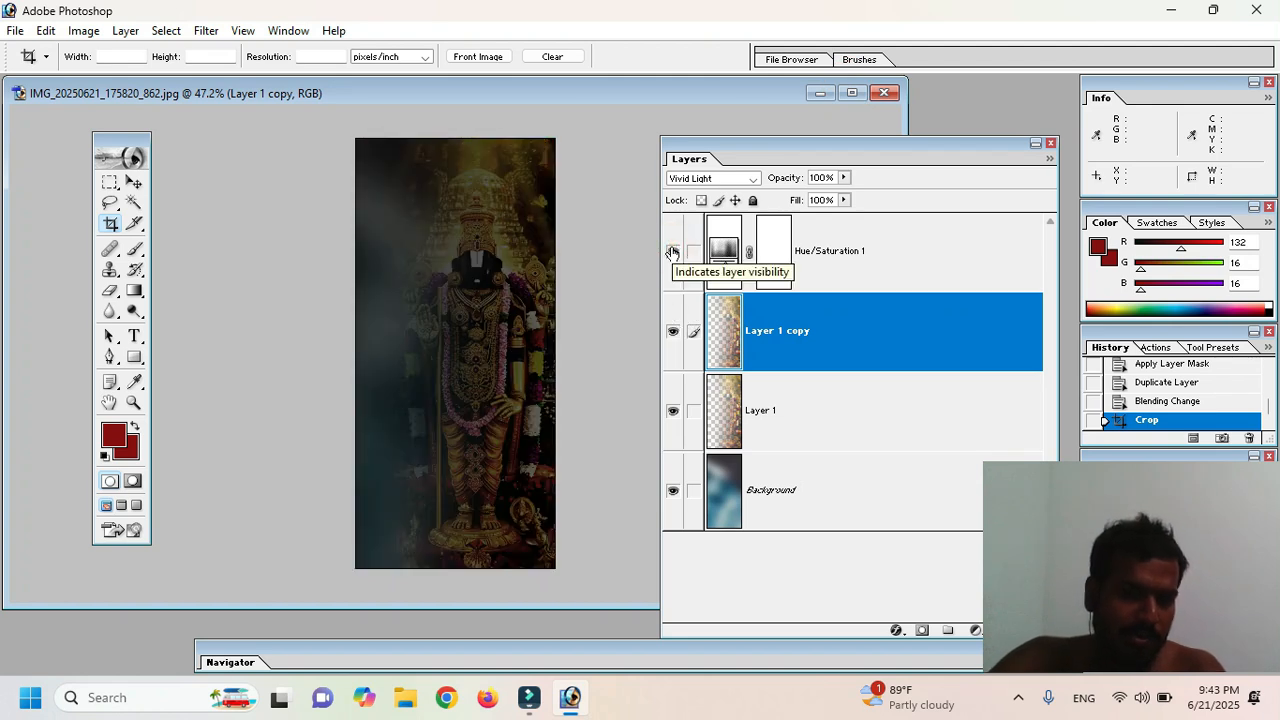
{"action": "left_click", "coordinate": [672, 252]}
Step: Compare the image with and without Layer 1 copy, and set that layer's opacity to 64%
{"action": "left_click", "coordinate": [672, 331]}
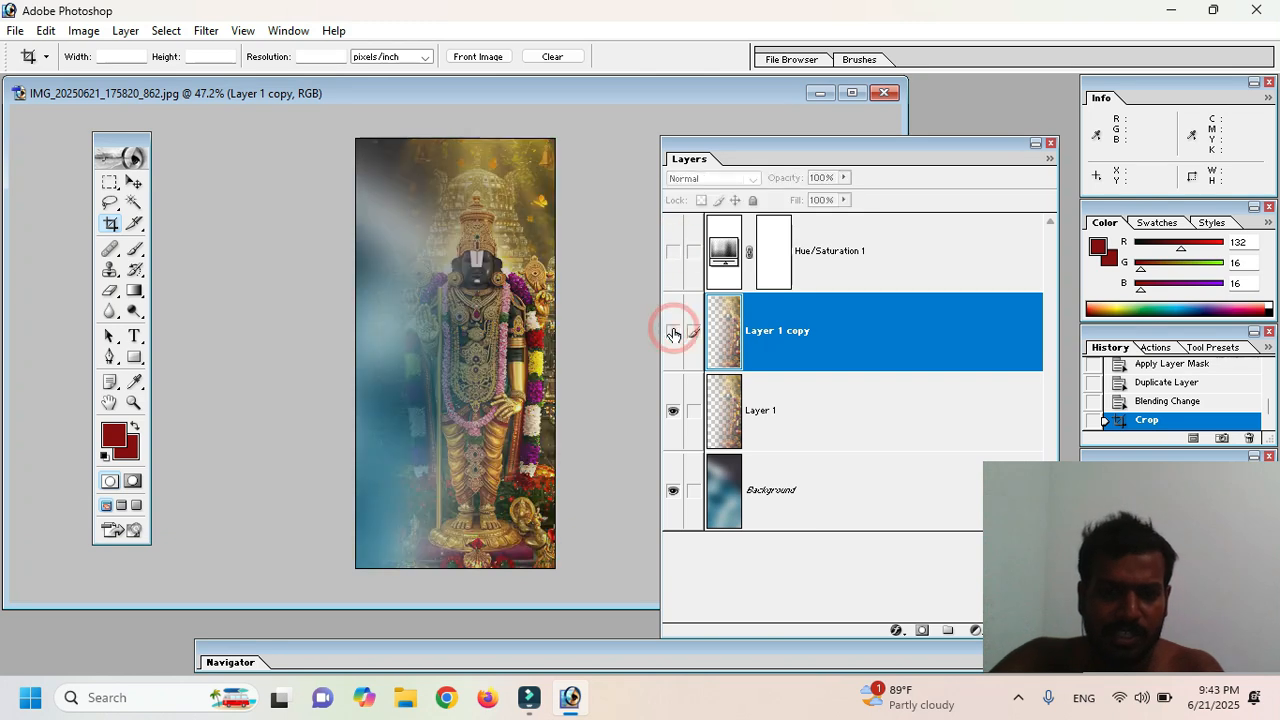
{"action": "left_click", "coordinate": [673, 332]}
{"action": "left_click_drag", "start_coordinate": [843, 180], "coordinate": [810, 195]}
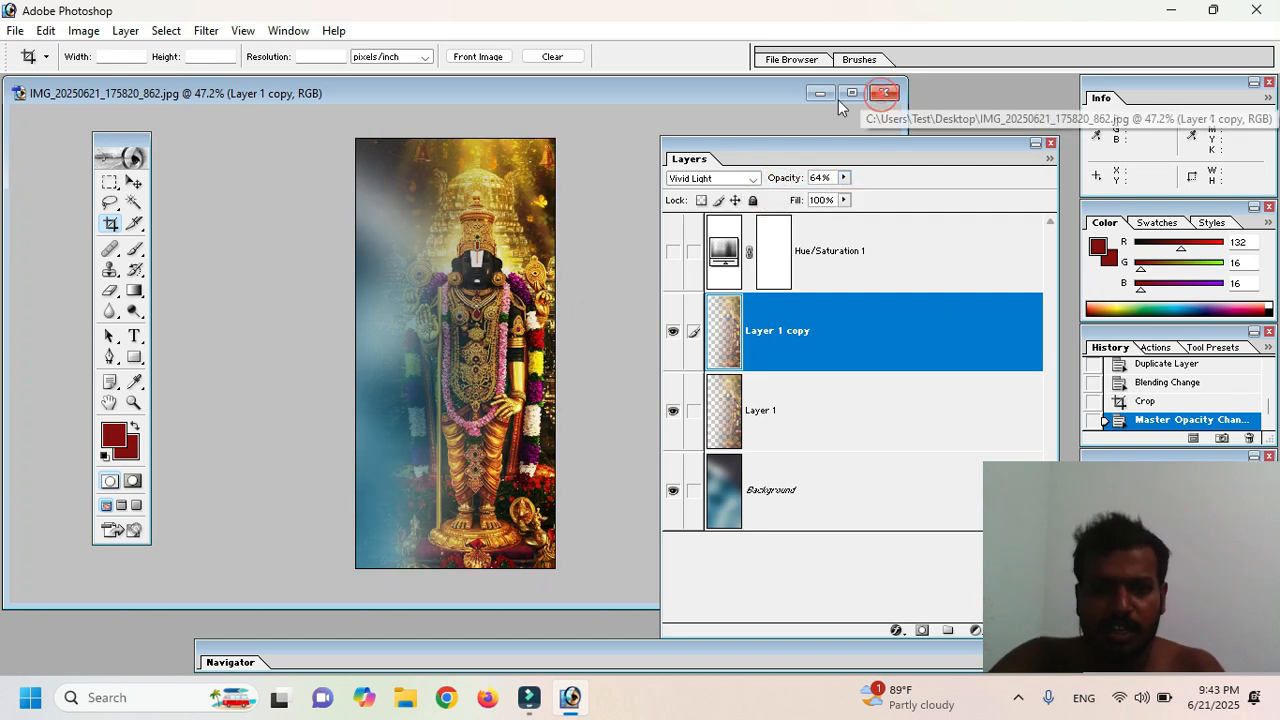
Step: Close both open image documents, the blended portrait composition and the deity picture
{"action": "left_click", "coordinate": [883, 94]}
{"action": "left_click", "coordinate": [637, 274]}
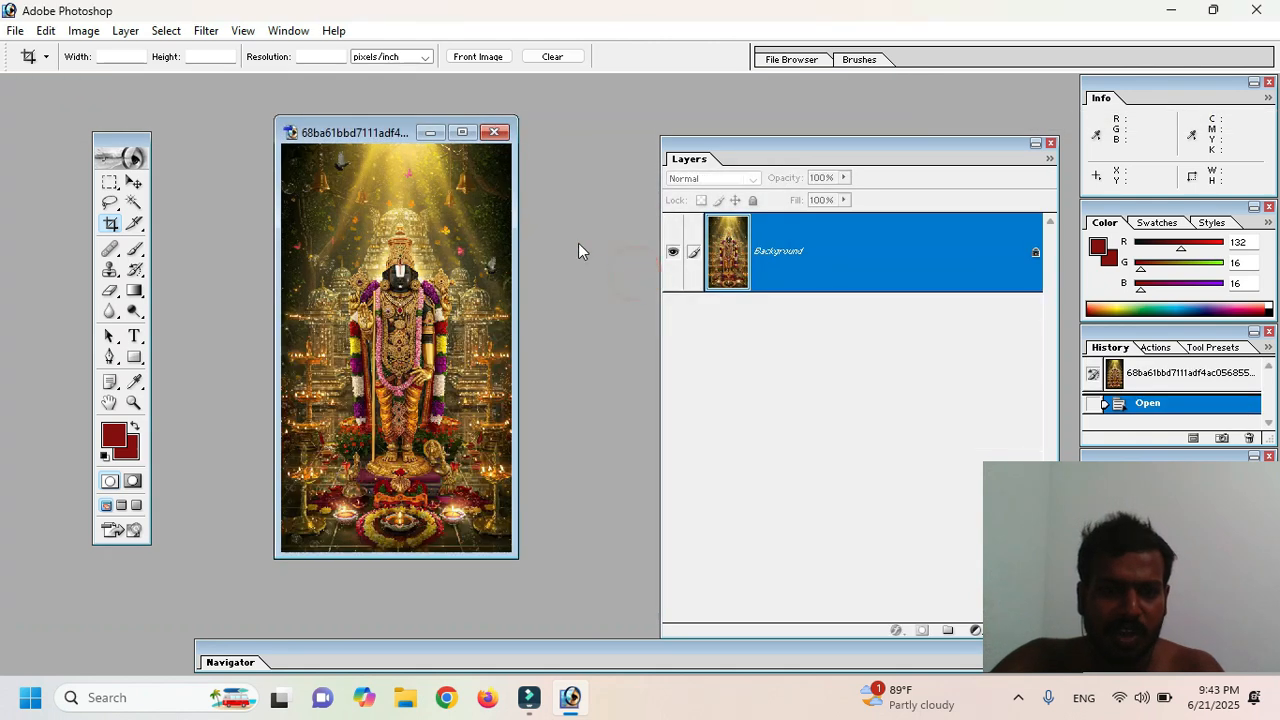
{"action": "left_click", "coordinate": [494, 133]}
Step: Open 3b75f004029ca79018ace2aee68790e4 from the Pins folder and arrange its window and the Layers panel so they do not overlap
{"action": "double_click", "coordinate": [500, 234]}
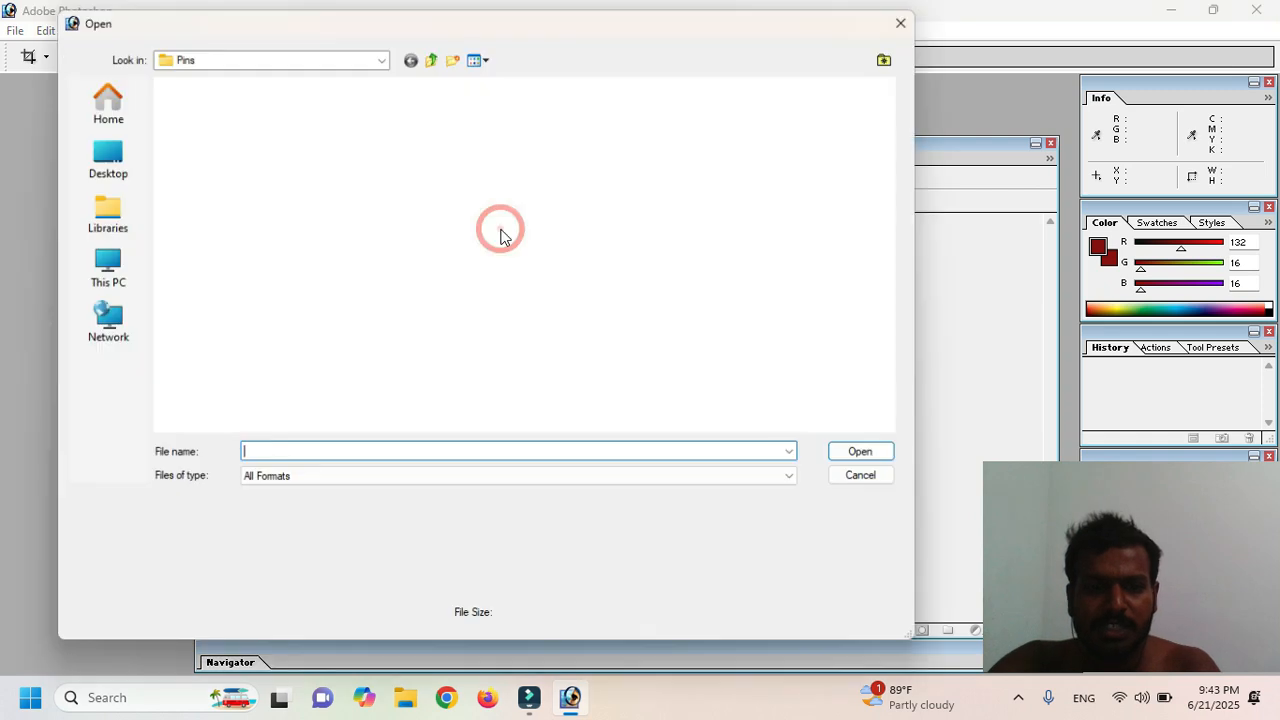
{"action": "left_click", "coordinate": [543, 172]}
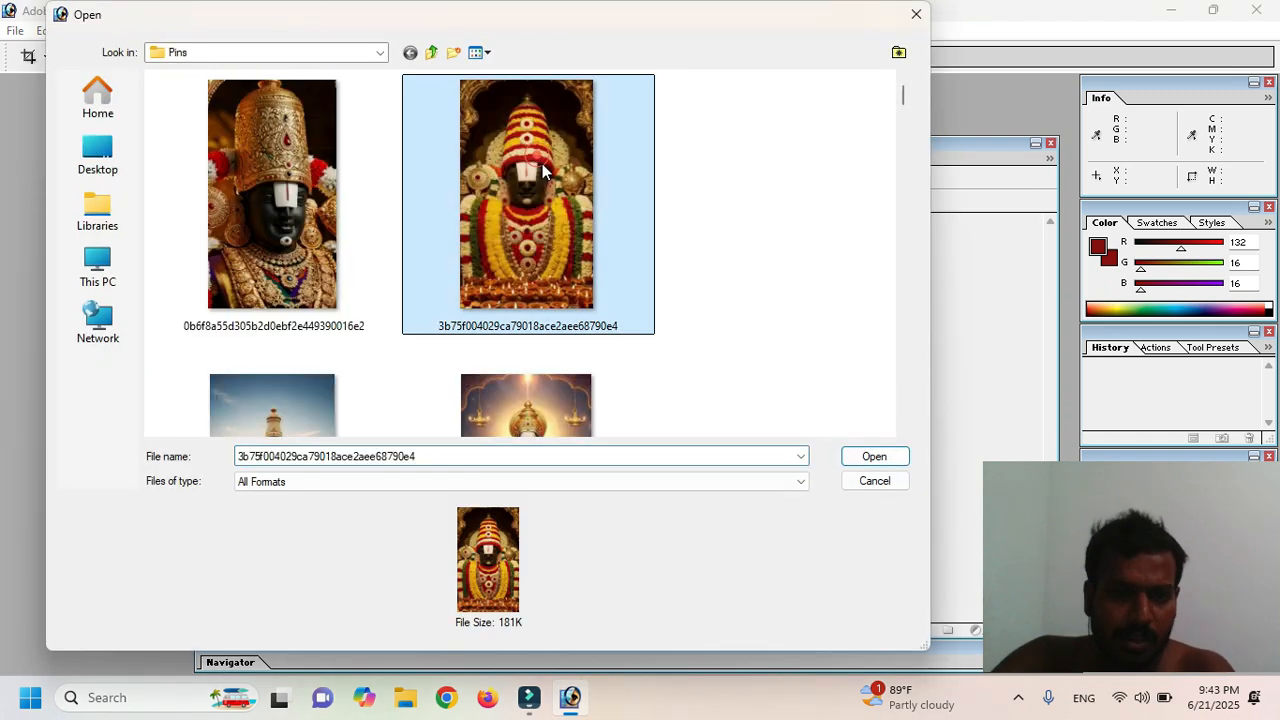
{"action": "left_click", "coordinate": [873, 459]}
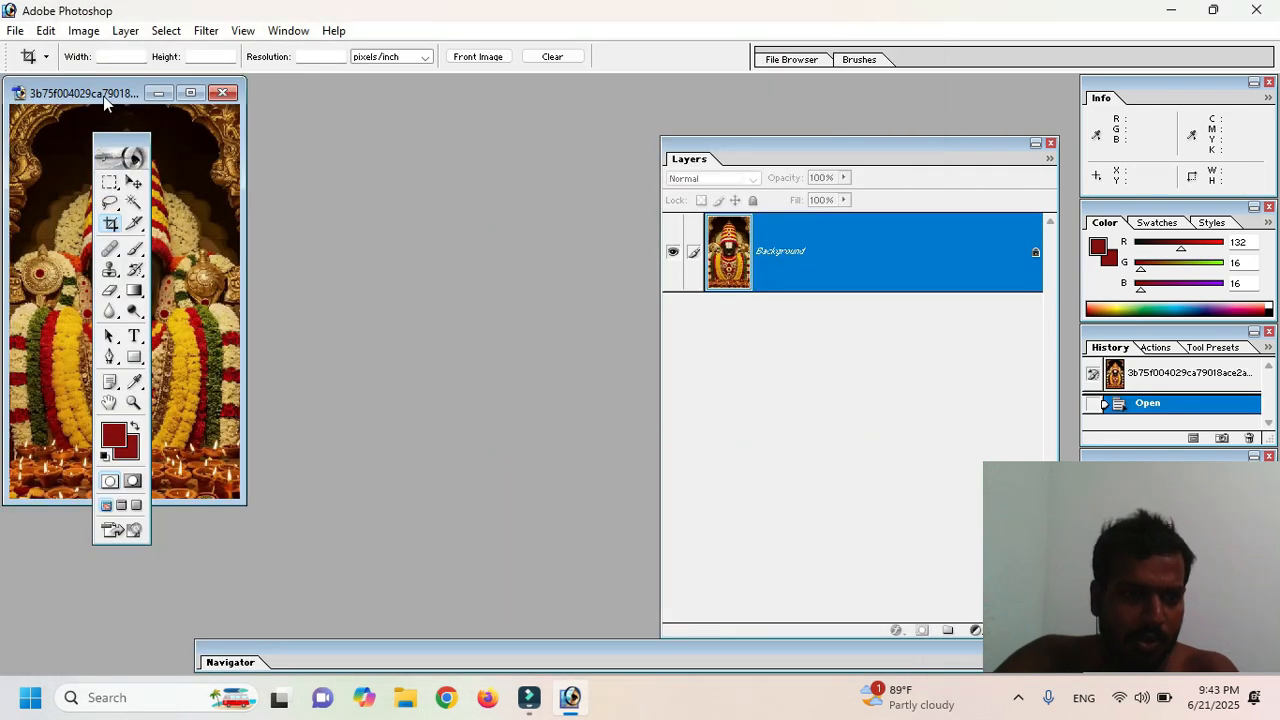
{"action": "left_click_drag", "start_coordinate": [103, 98], "coordinate": [355, 103]}
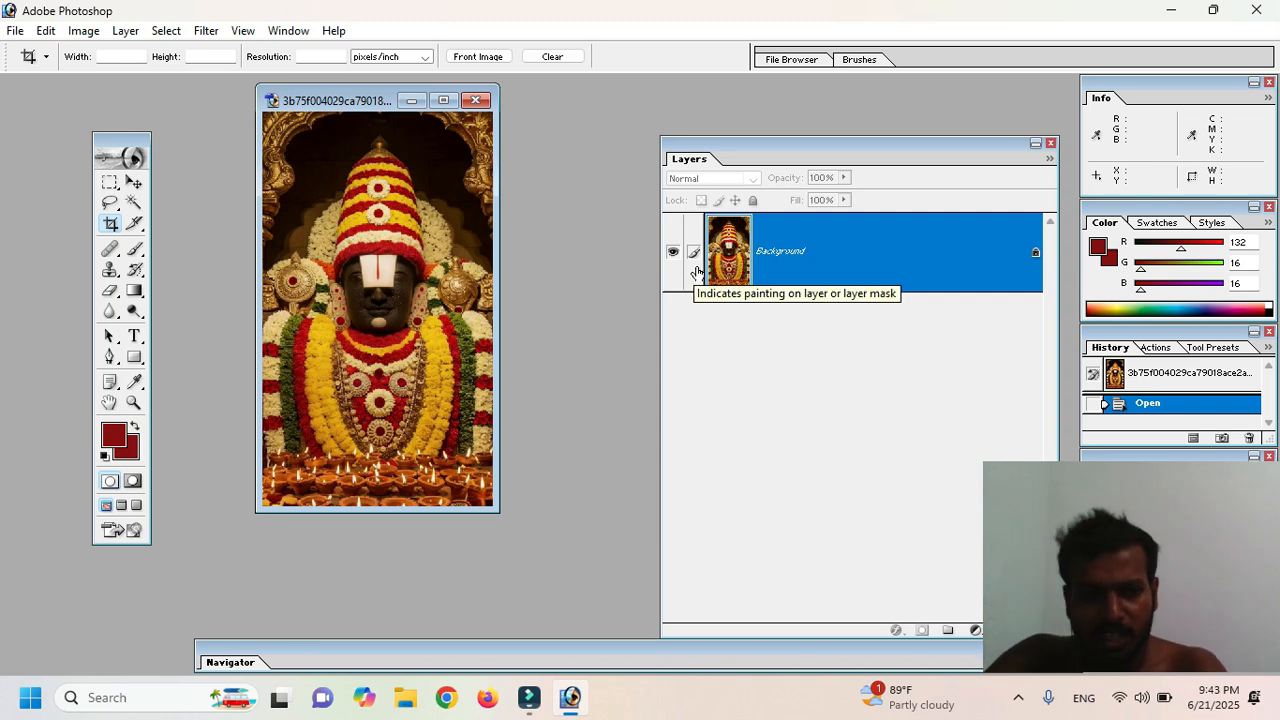
{"action": "left_click_drag", "start_coordinate": [810, 145], "coordinate": [740, 86]}
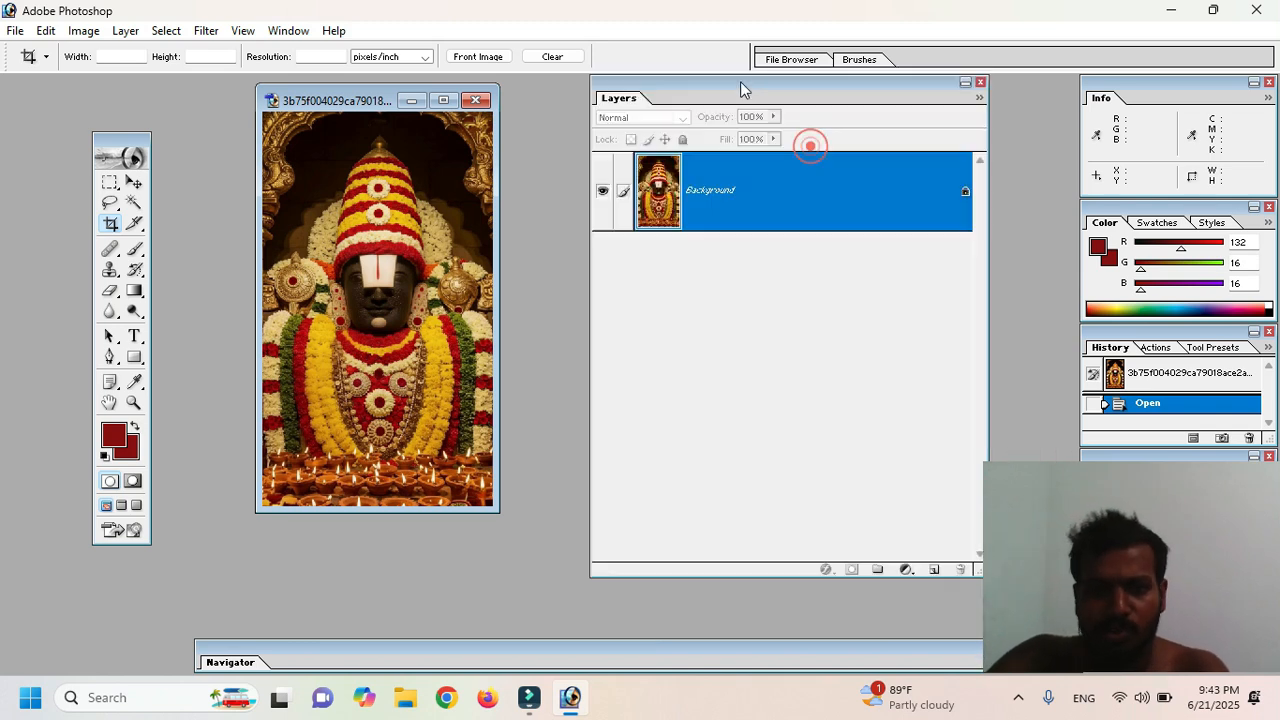
{"action": "left_click_drag", "start_coordinate": [1184, 559], "coordinate": [902, 218]}
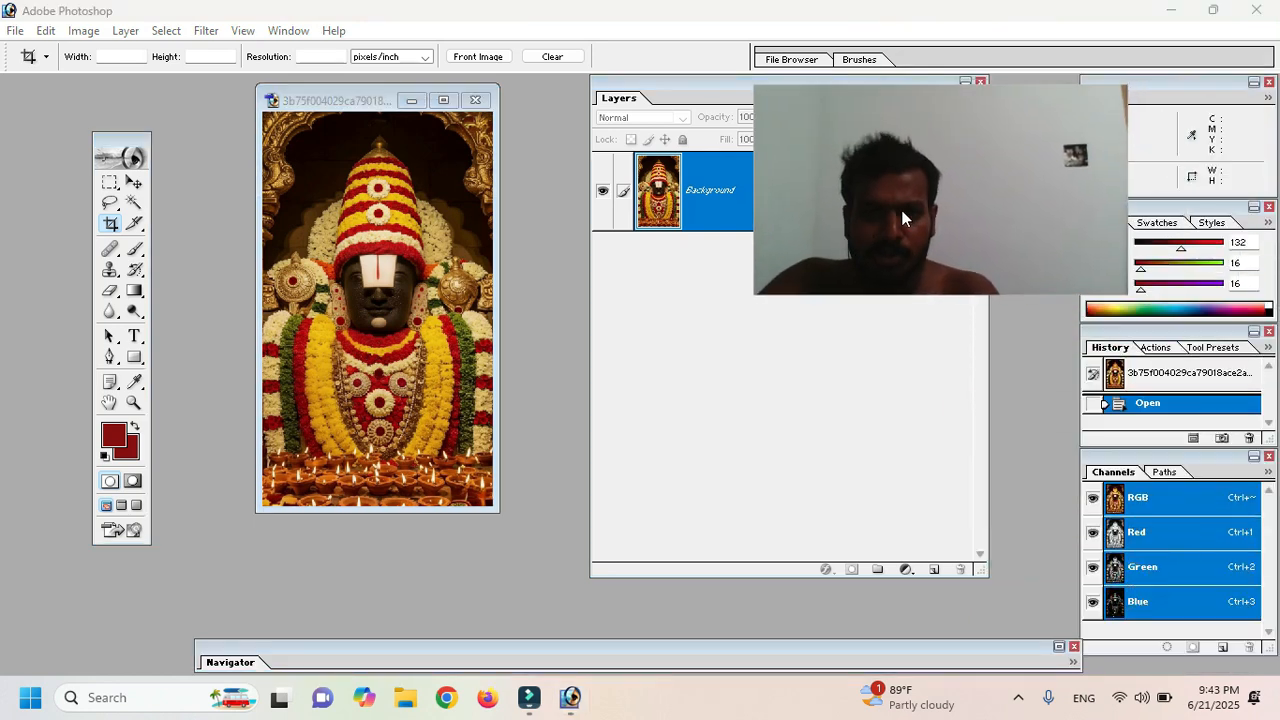
Step: Convert the Background to Layer 0 and add a Hue/Saturation adjustment layer with Saturation +71
{"action": "double_click", "coordinate": [727, 218]}
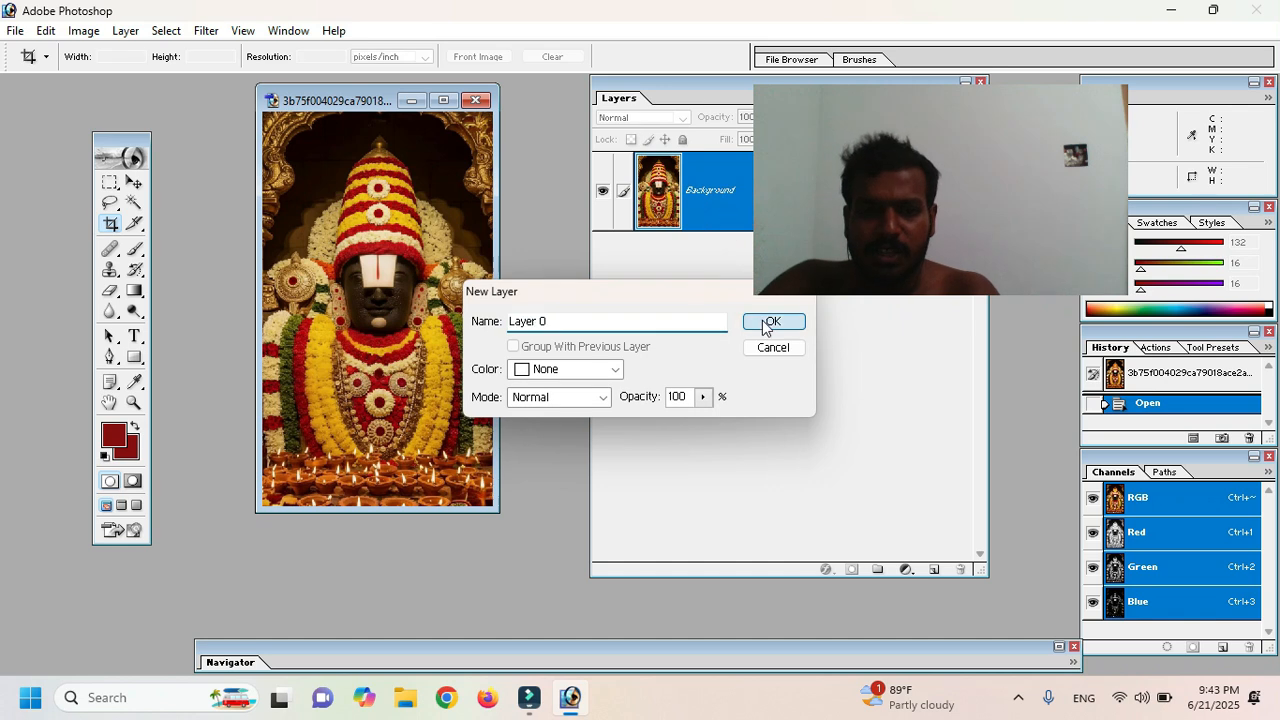
{"action": "left_click", "coordinate": [768, 320]}
{"action": "left_click", "coordinate": [906, 569]}
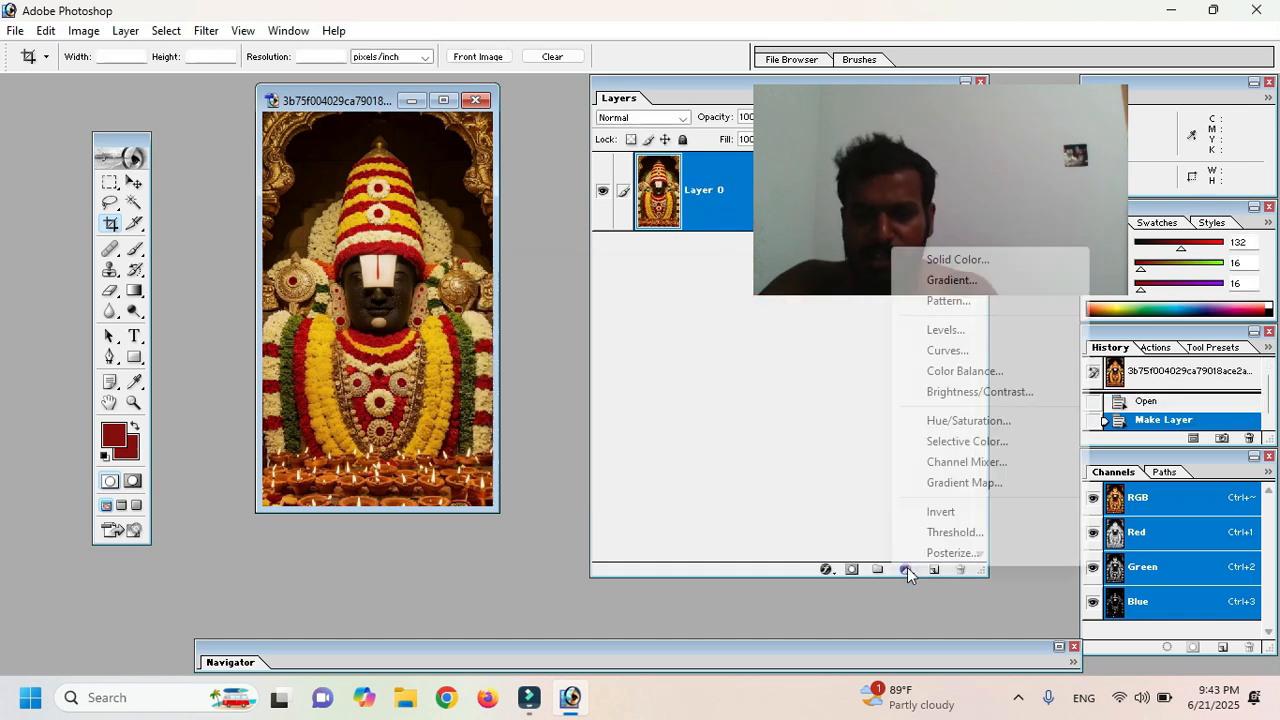
{"action": "left_click", "coordinate": [1007, 427]}
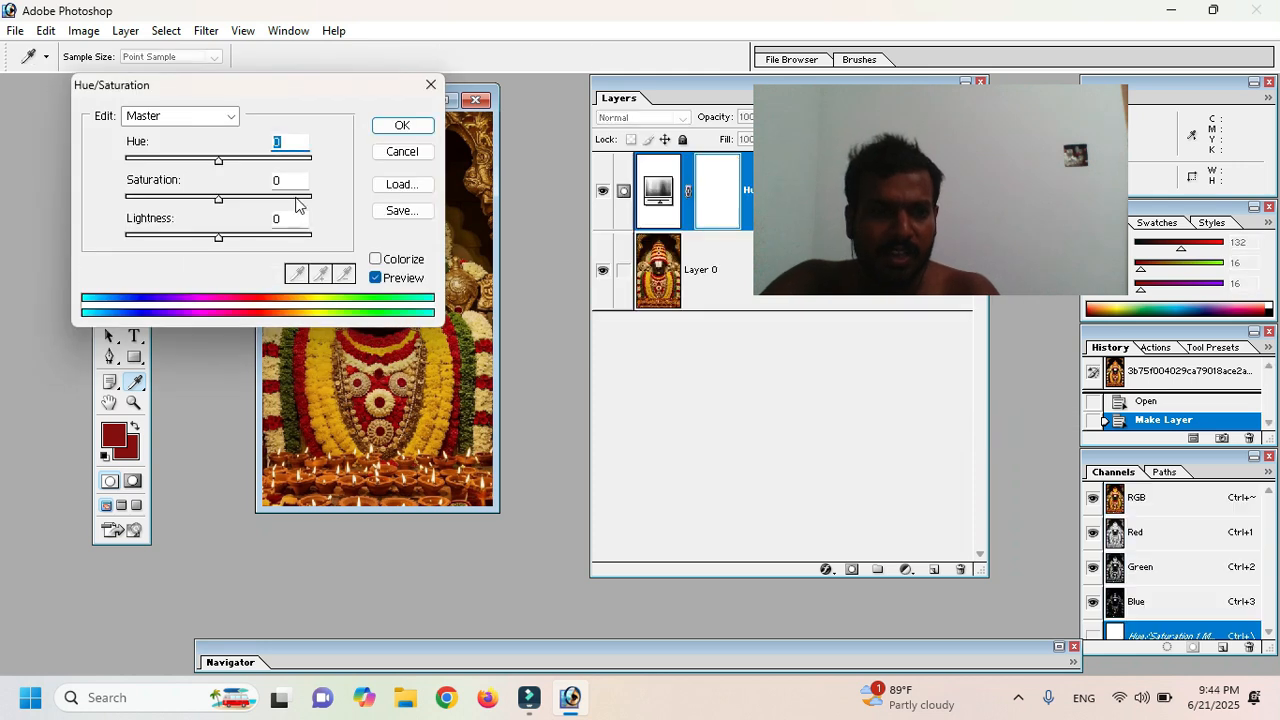
{"action": "left_click", "coordinate": [294, 192]}
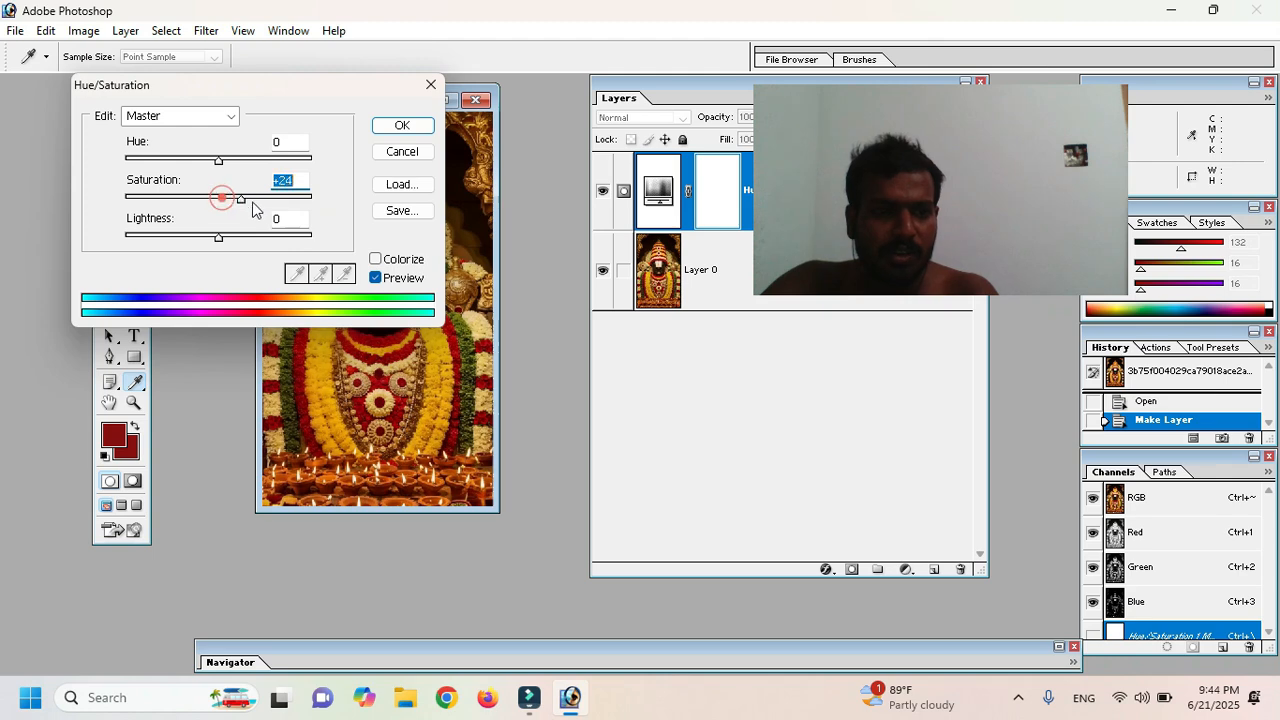
{"action": "left_click_drag", "start_coordinate": [253, 203], "coordinate": [286, 203]}
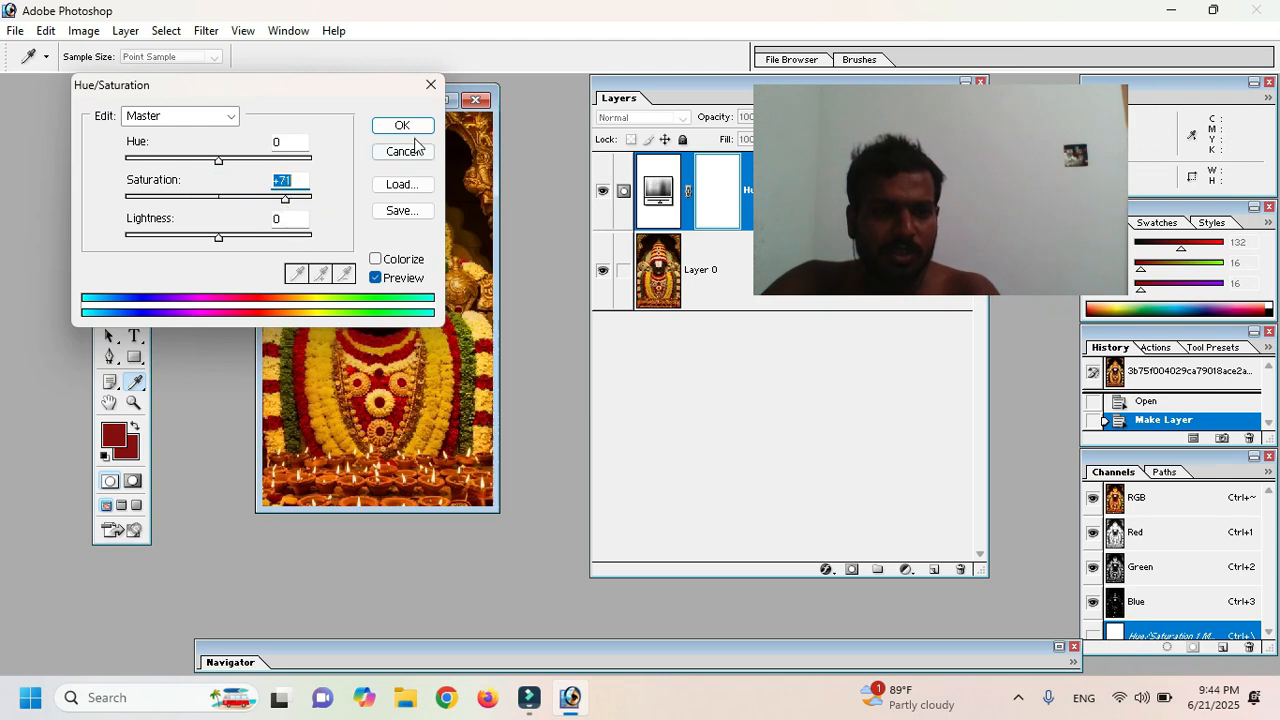
{"action": "left_click", "coordinate": [402, 125]}
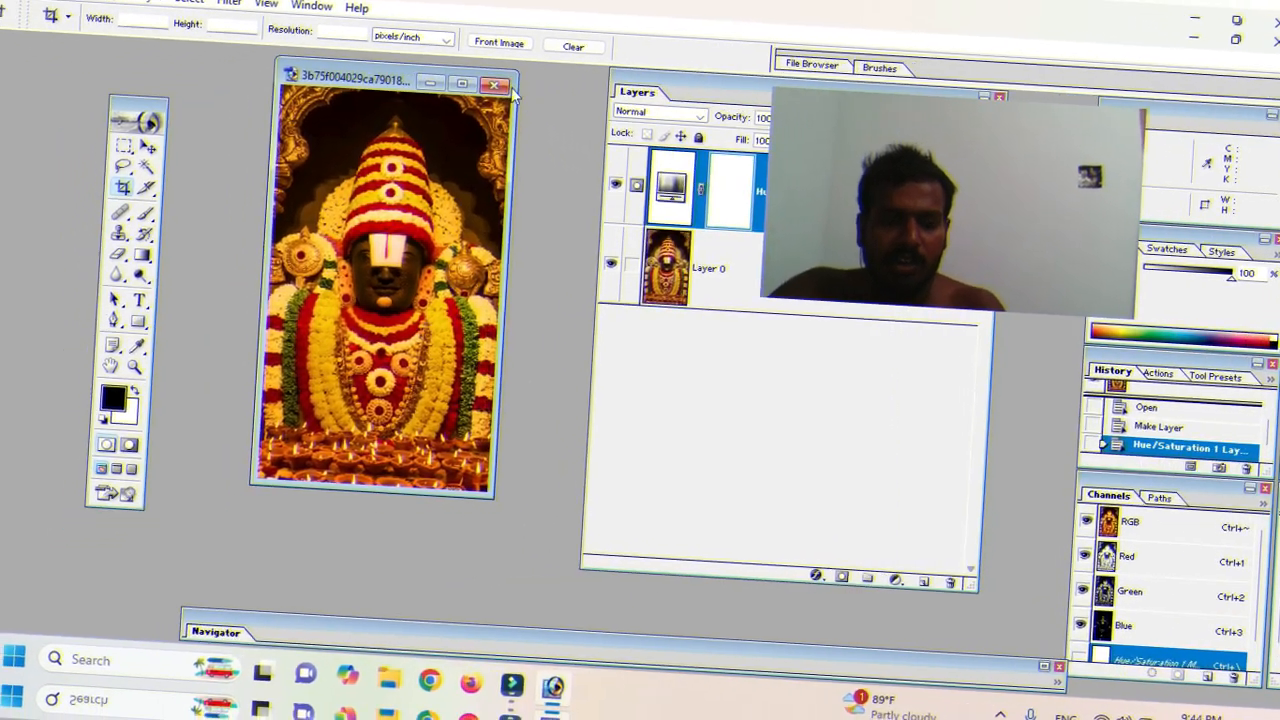
Step: Add a Brightness/Contrast adjustment layer above Hue/Saturation 1 with Brightness -76 and Contrast -61, keeping the image uncovered by the Layers panel
{"action": "left_click_drag", "start_coordinate": [668, 93], "coordinate": [489, 104]}
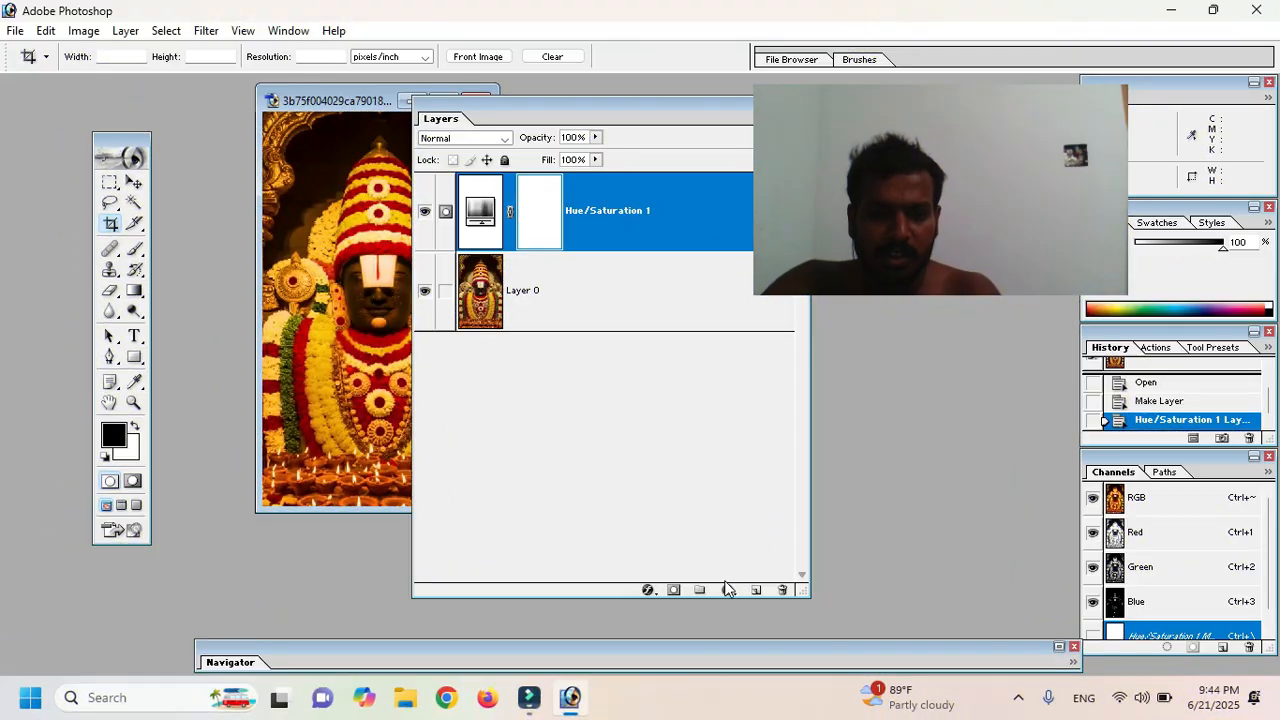
{"action": "left_click", "coordinate": [727, 590]}
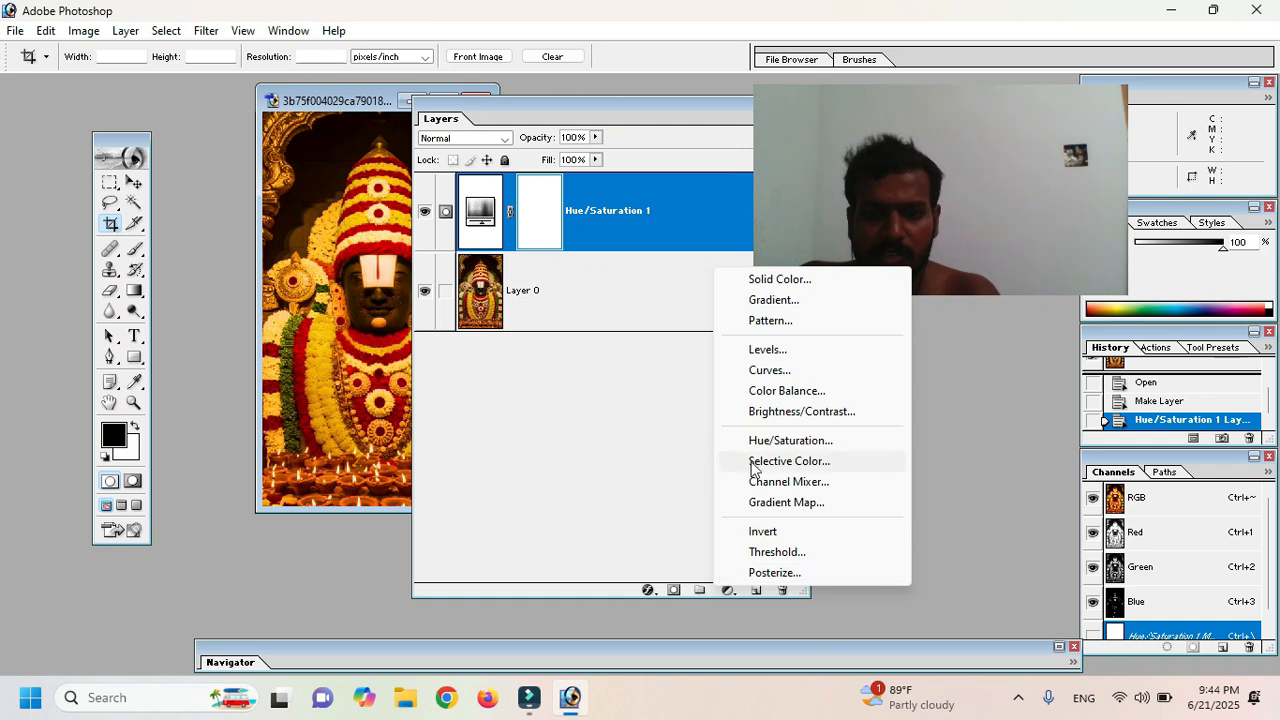
{"action": "left_click", "coordinate": [801, 411]}
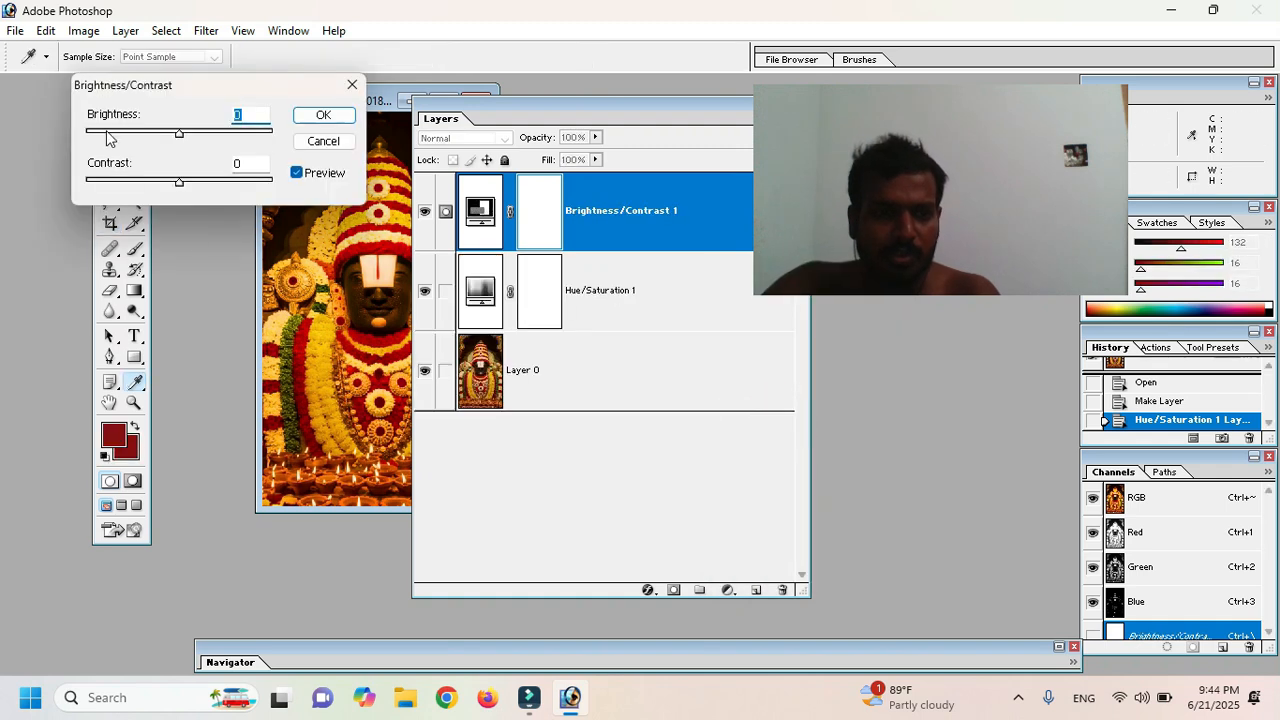
{"action": "left_click", "coordinate": [106, 131]}
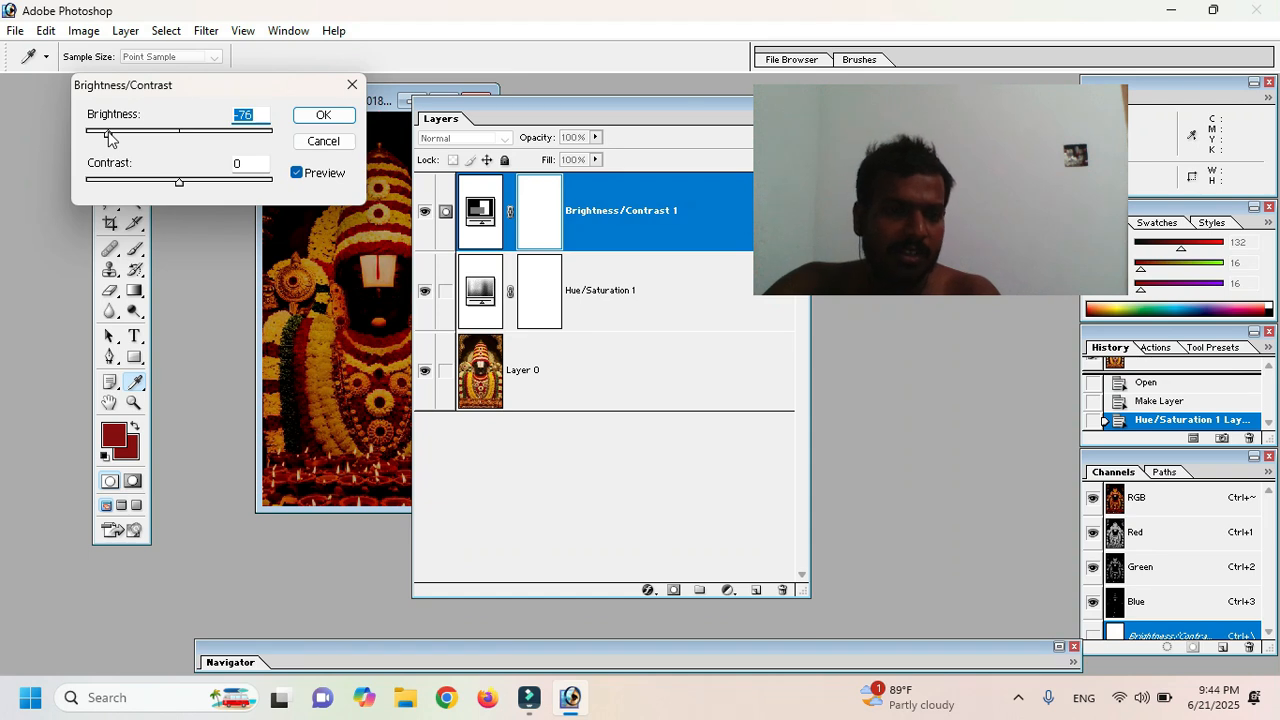
{"action": "left_click", "coordinate": [217, 182]}
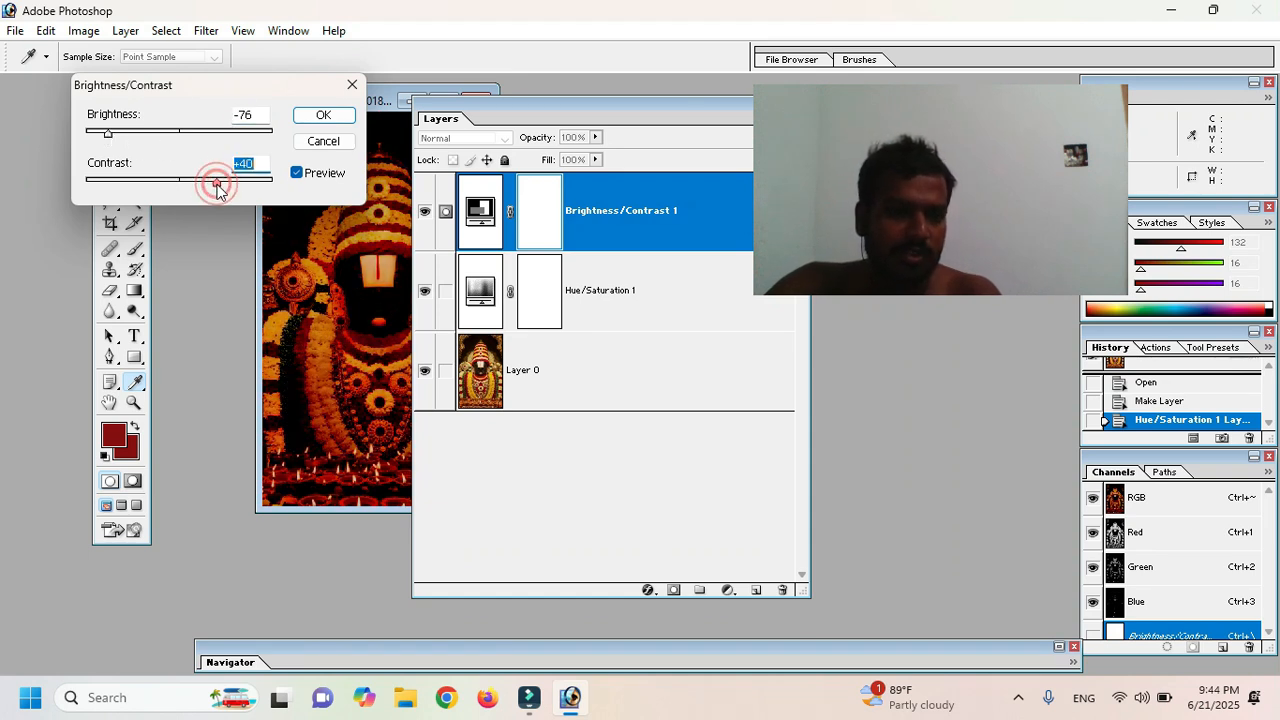
{"action": "left_click", "coordinate": [122, 181]}
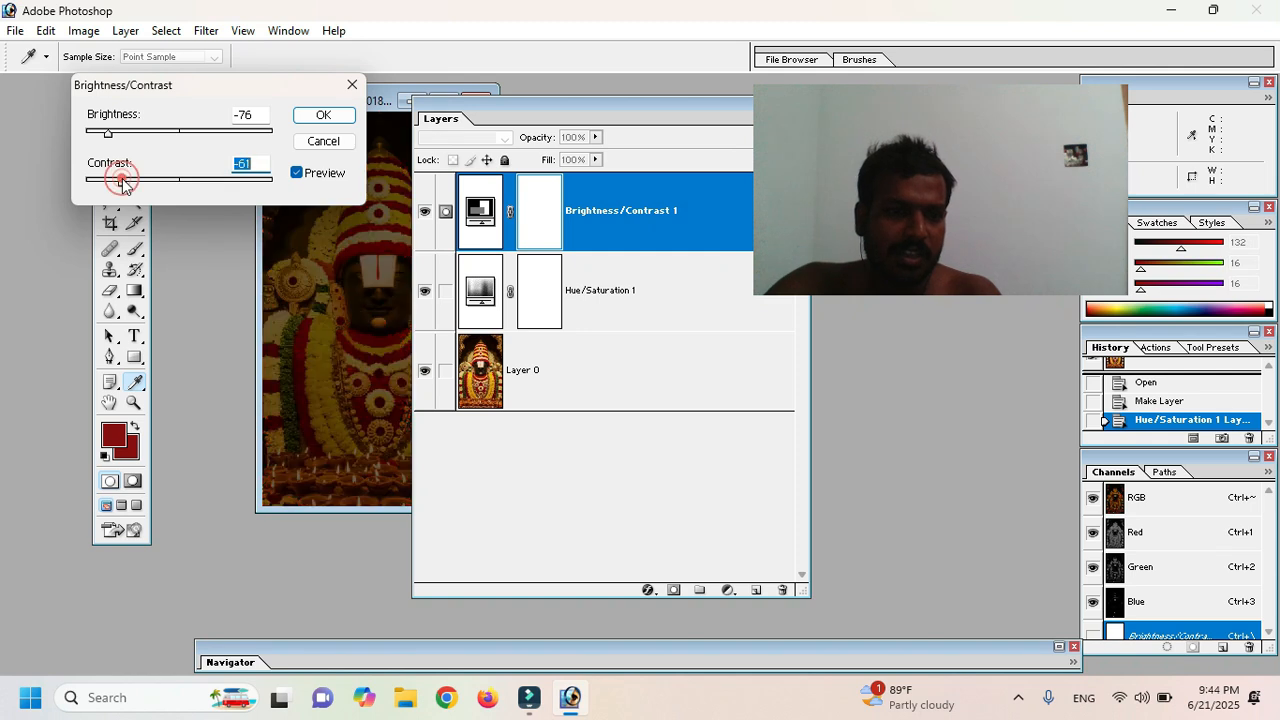
{"action": "left_click", "coordinate": [323, 115]}
{"action": "left_click_drag", "start_coordinate": [467, 111], "coordinate": [603, 141]}
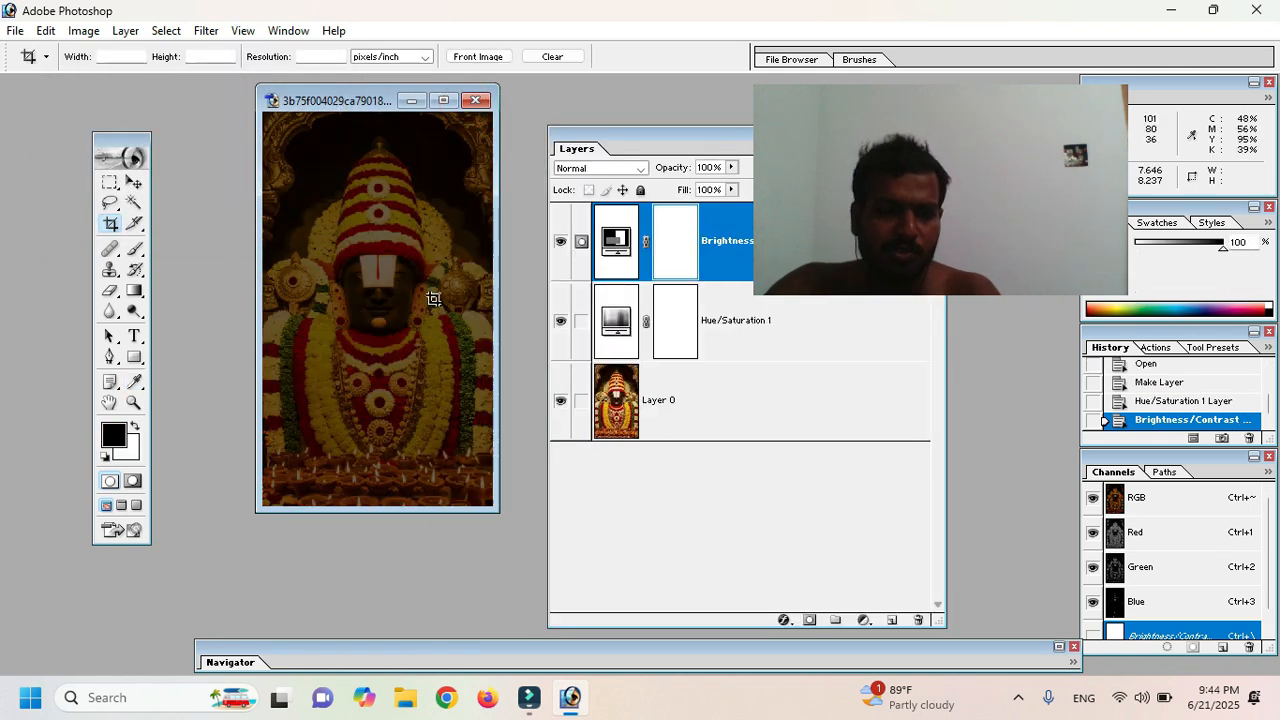
Step: Open 0b6f8a55d305b2d0ebf2e449390016e2 from the Pins folder and copy it into the darkened deity image as a layer centred over the canvas
{"action": "double_click", "coordinate": [490, 544]}
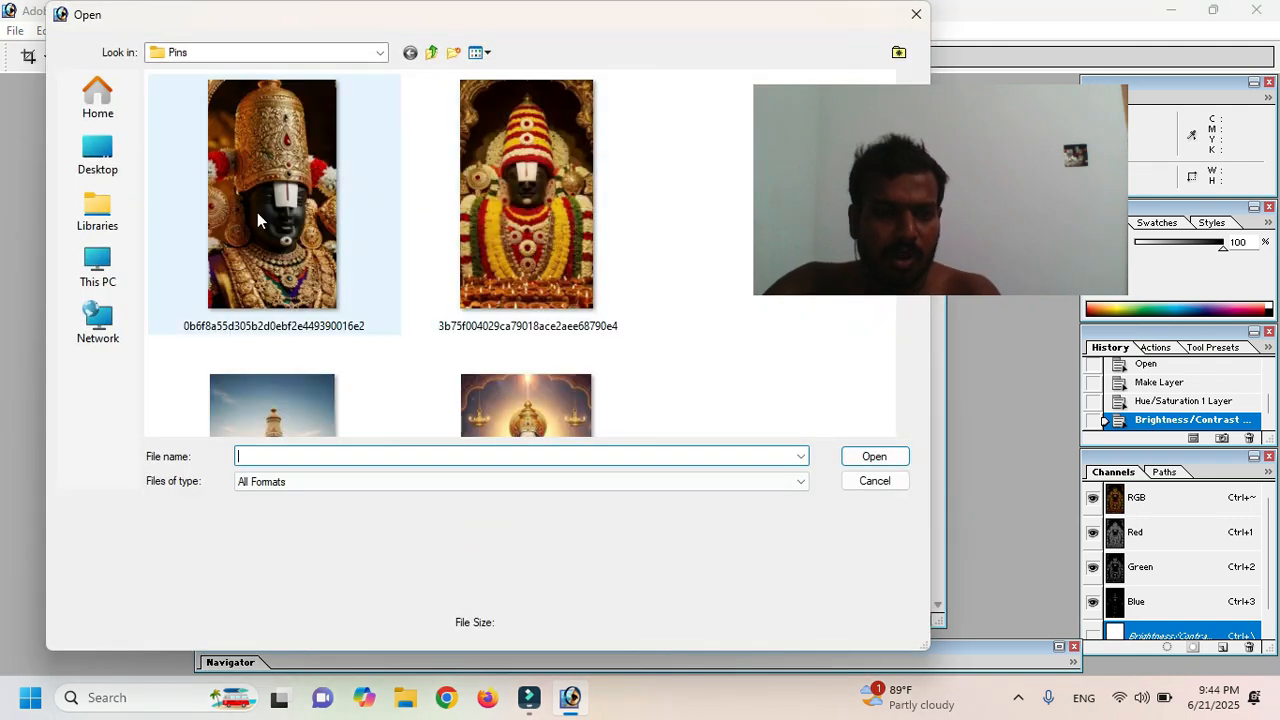
{"action": "left_click", "coordinate": [257, 212]}
{"action": "left_click", "coordinate": [856, 456]}
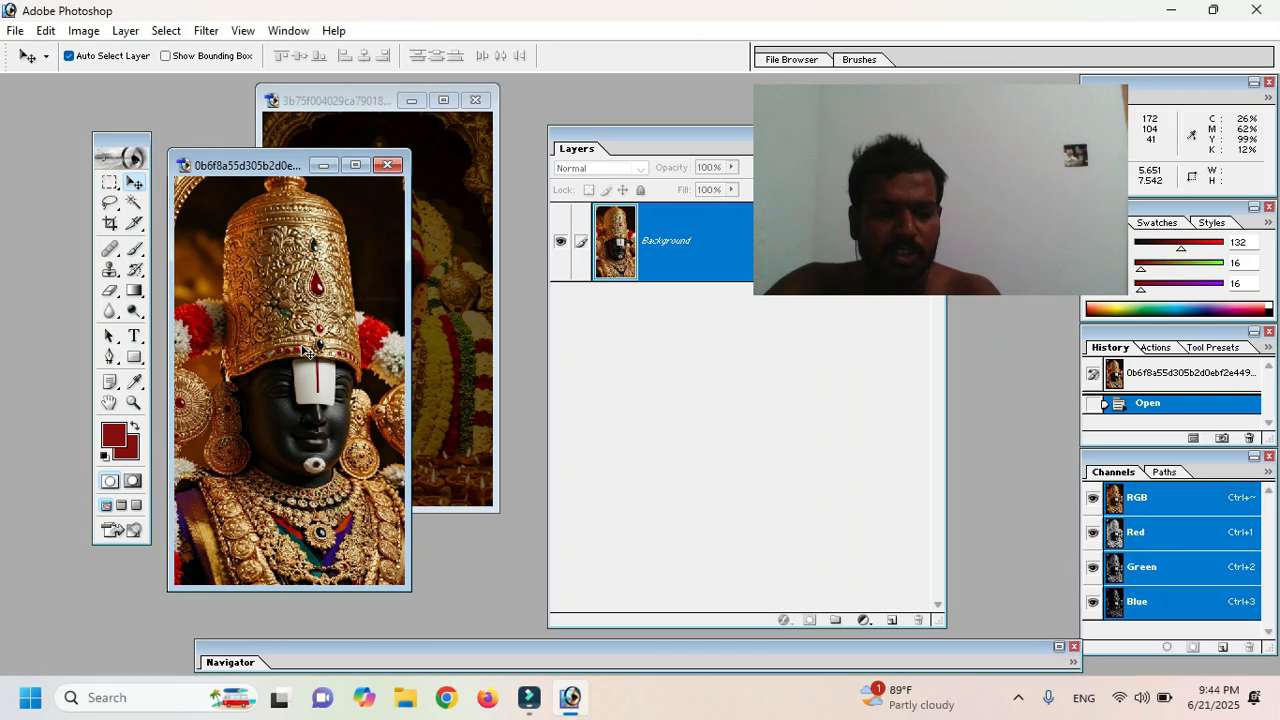
{"action": "left_click_drag", "start_coordinate": [308, 352], "coordinate": [433, 290]}
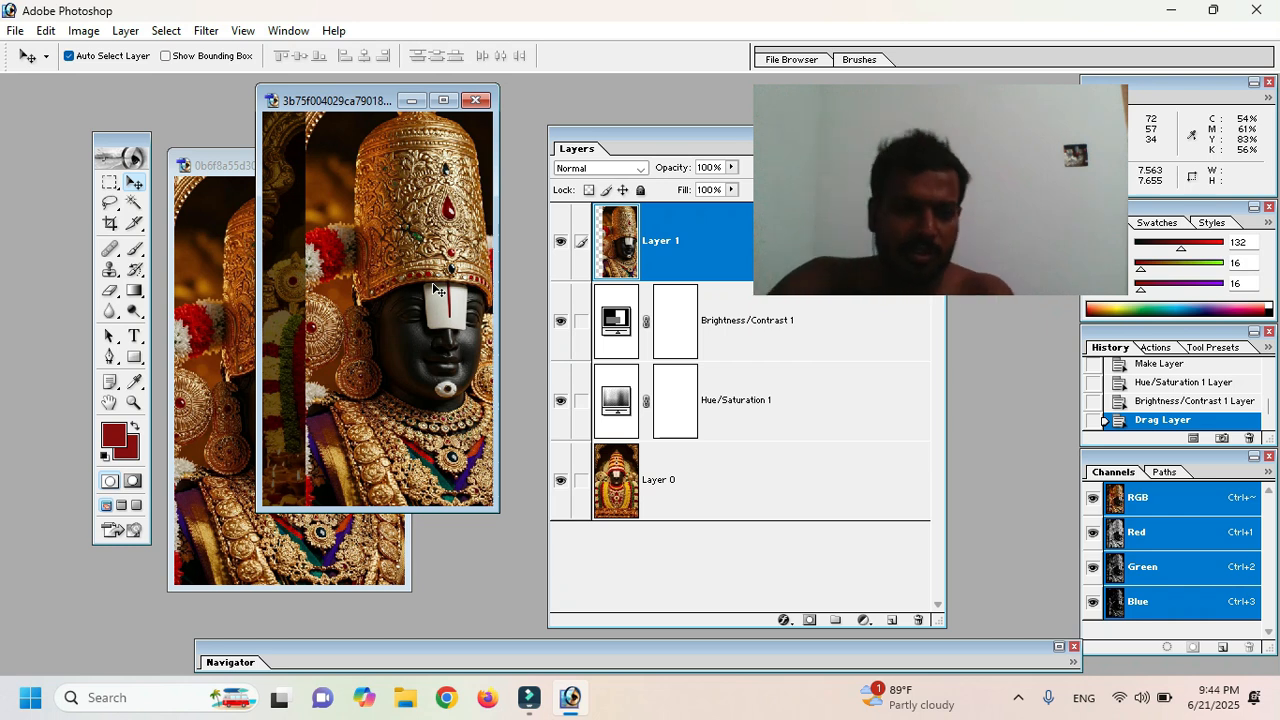
{"action": "left_click_drag", "start_coordinate": [441, 248], "coordinate": [405, 284]}
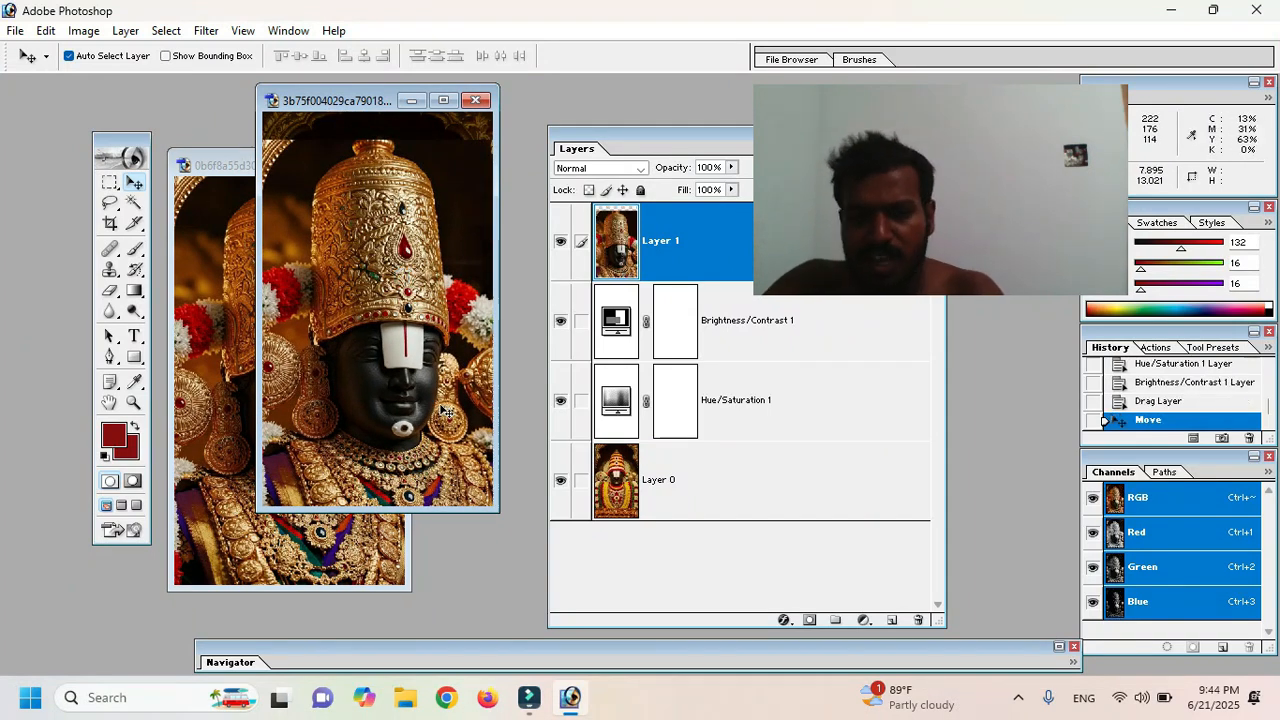
Step: Flip Layer 1 horizontally
{"action": "left_click", "coordinate": [46, 30]}
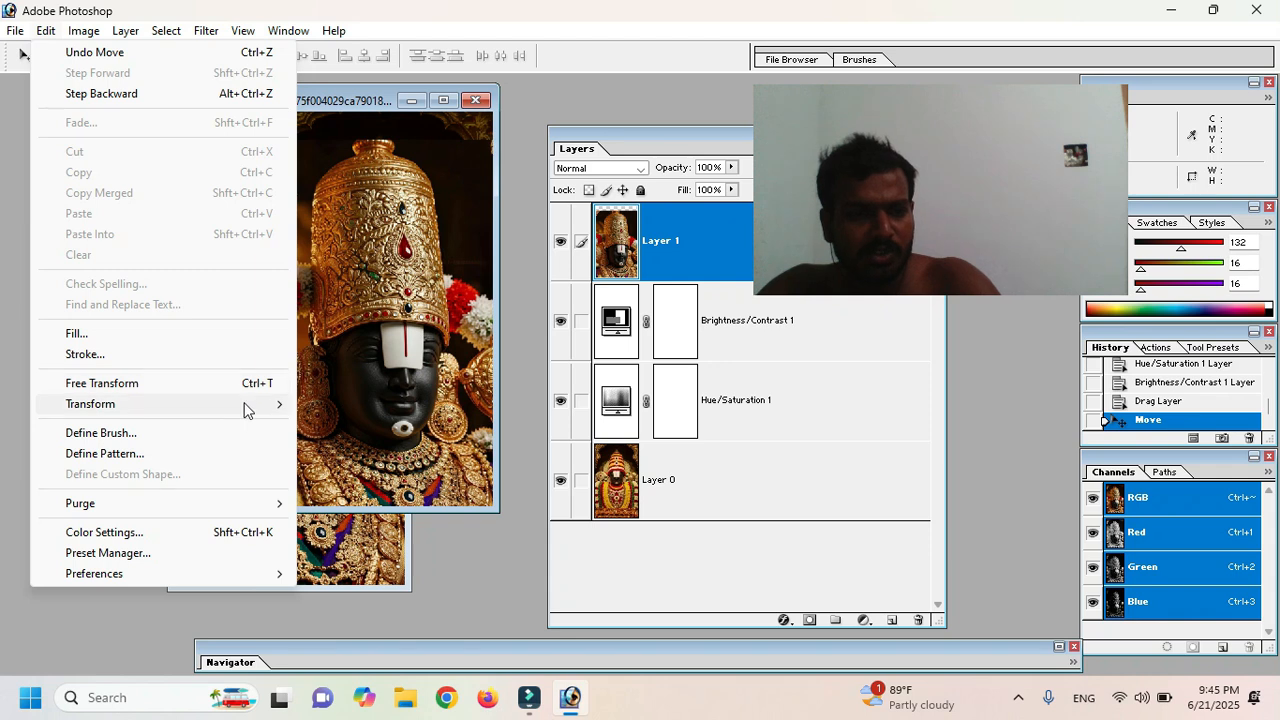
{"action": "mouse_move", "coordinate": [246, 405]}
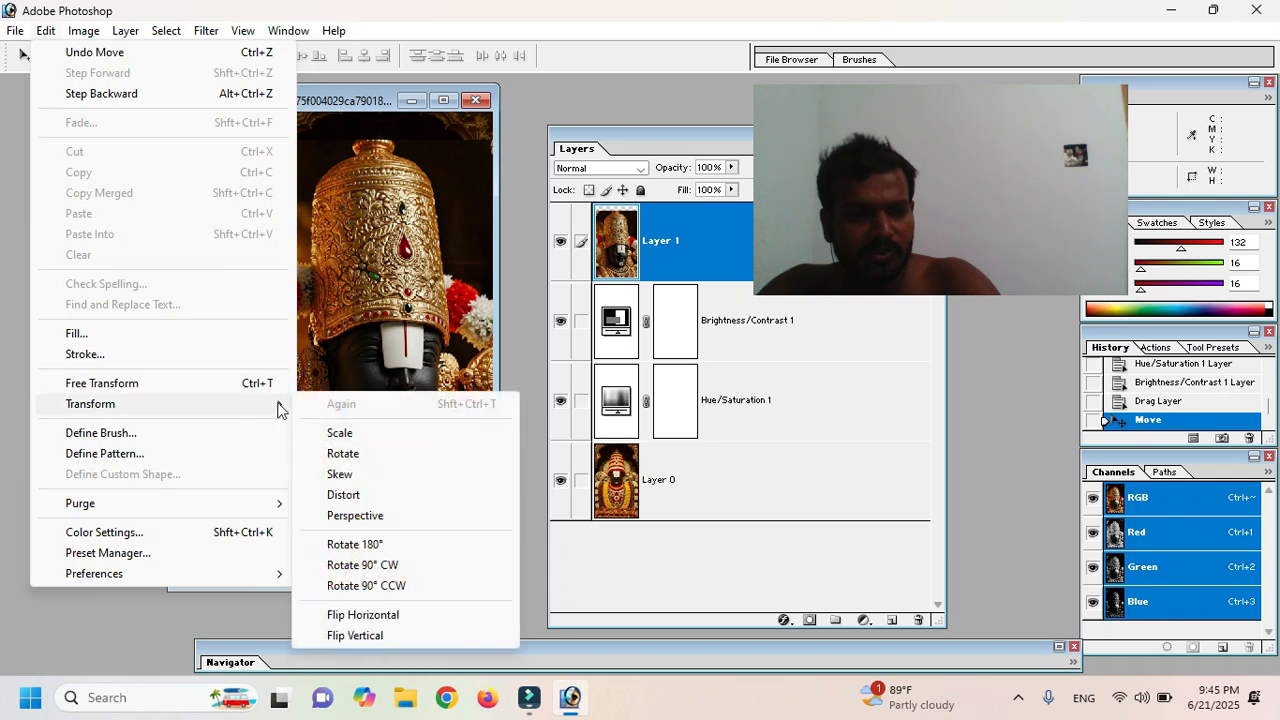
{"action": "left_click", "coordinate": [380, 615]}
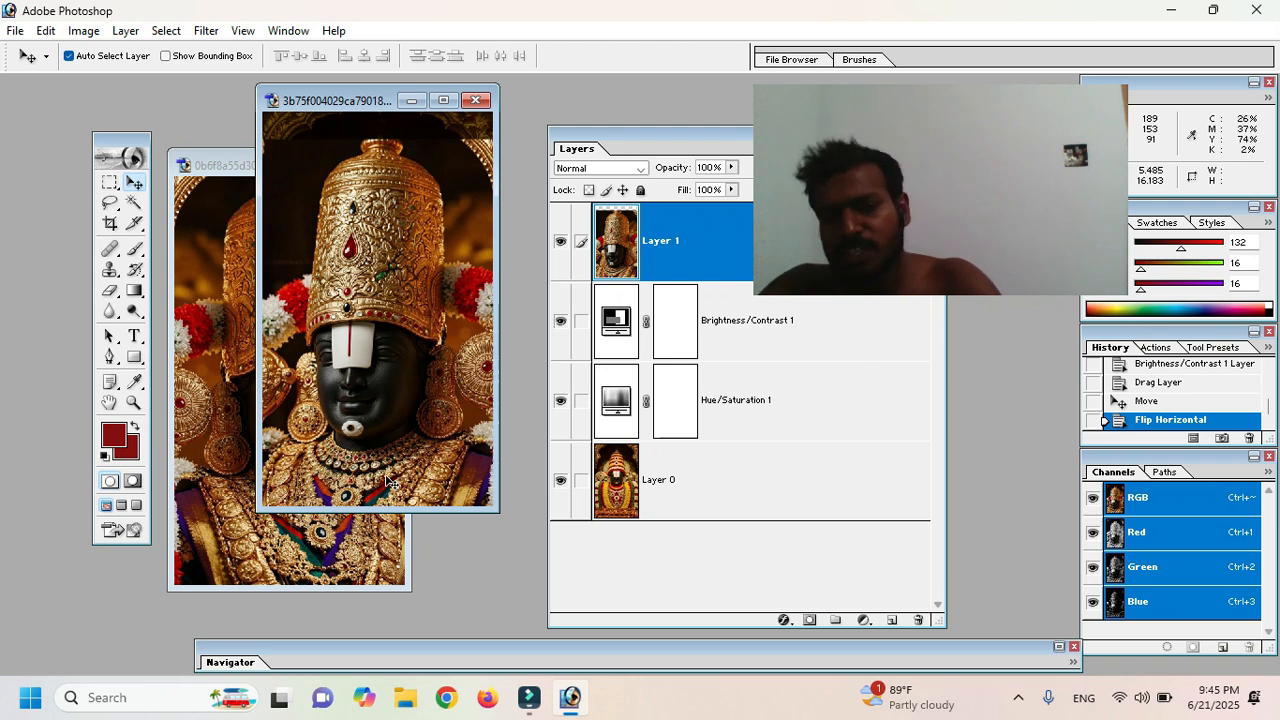
Step: Copy the flipped Layer 1 into the 0b6f8a55d305b2d0ebf2e449390016e2 image, enlarge that window and shift the layer to cover about the right third of the canvas
{"action": "left_click_drag", "start_coordinate": [312, 101], "coordinate": [428, 160]}
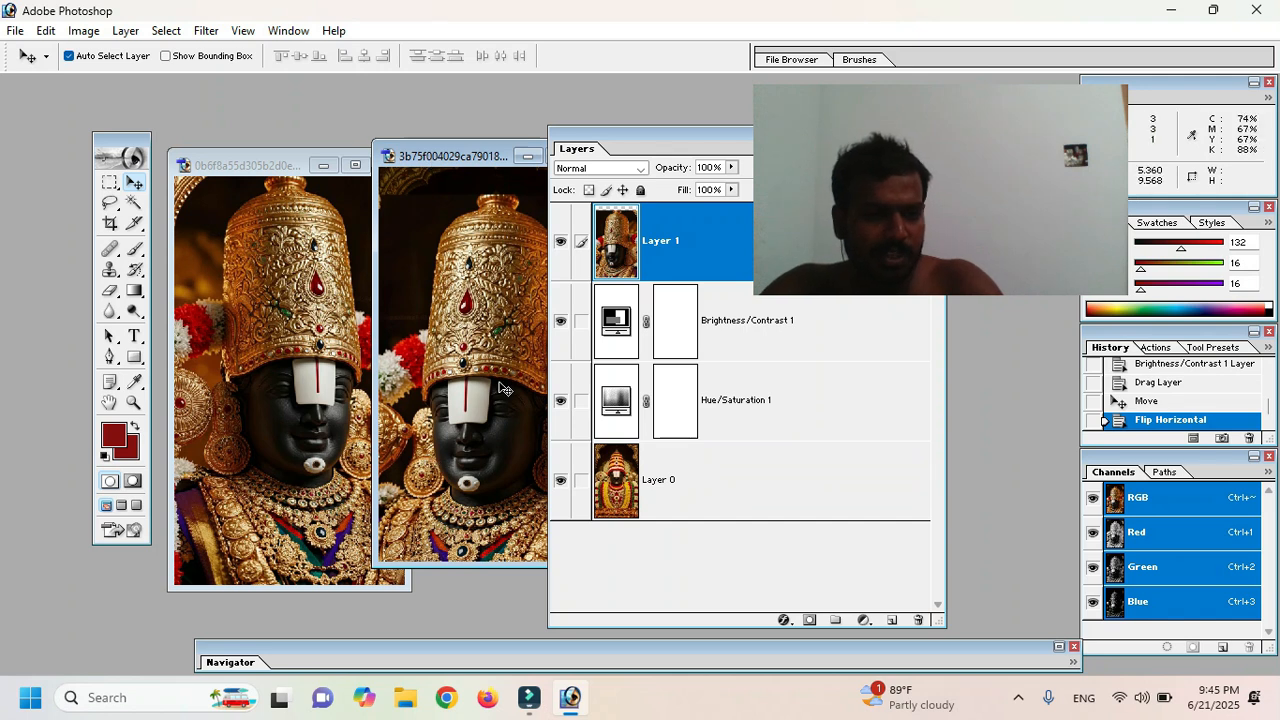
{"action": "left_click_drag", "start_coordinate": [503, 388], "coordinate": [320, 320]}
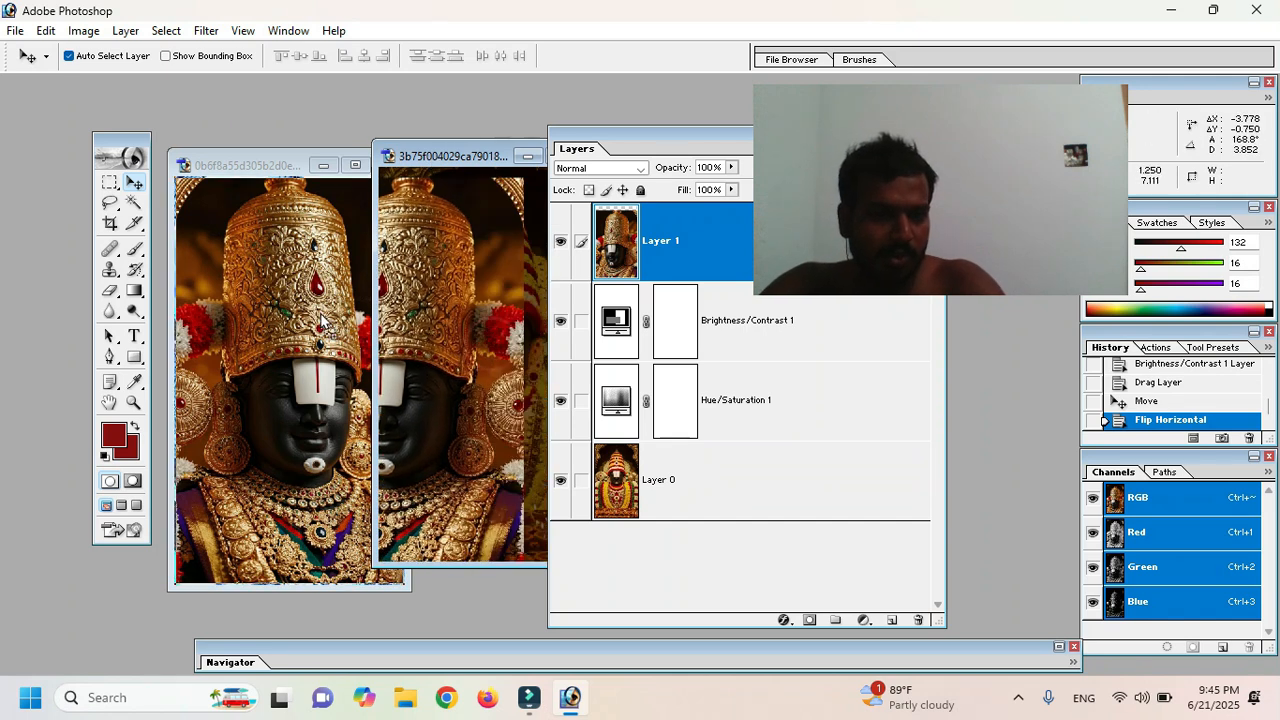
{"action": "left_click", "coordinate": [321, 320]}
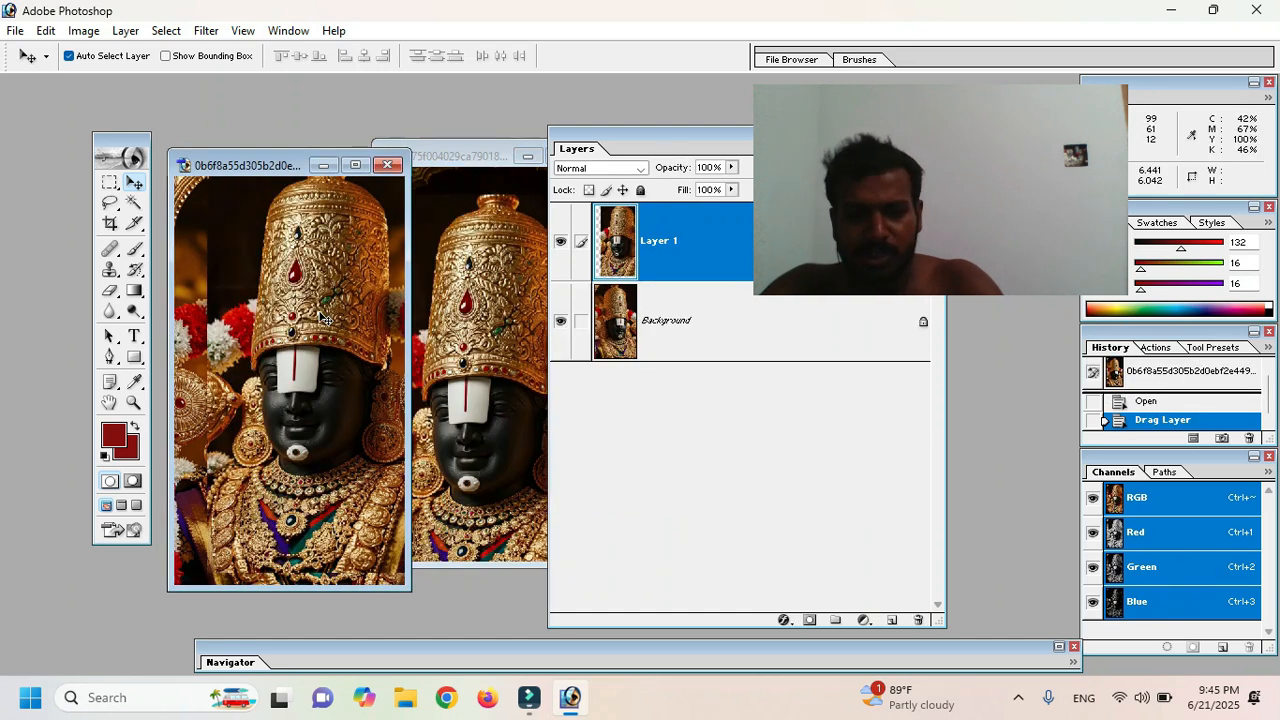
{"action": "left_click_drag", "start_coordinate": [407, 586], "coordinate": [605, 630]}
{"action": "left_click_drag", "start_coordinate": [366, 378], "coordinate": [485, 388]}
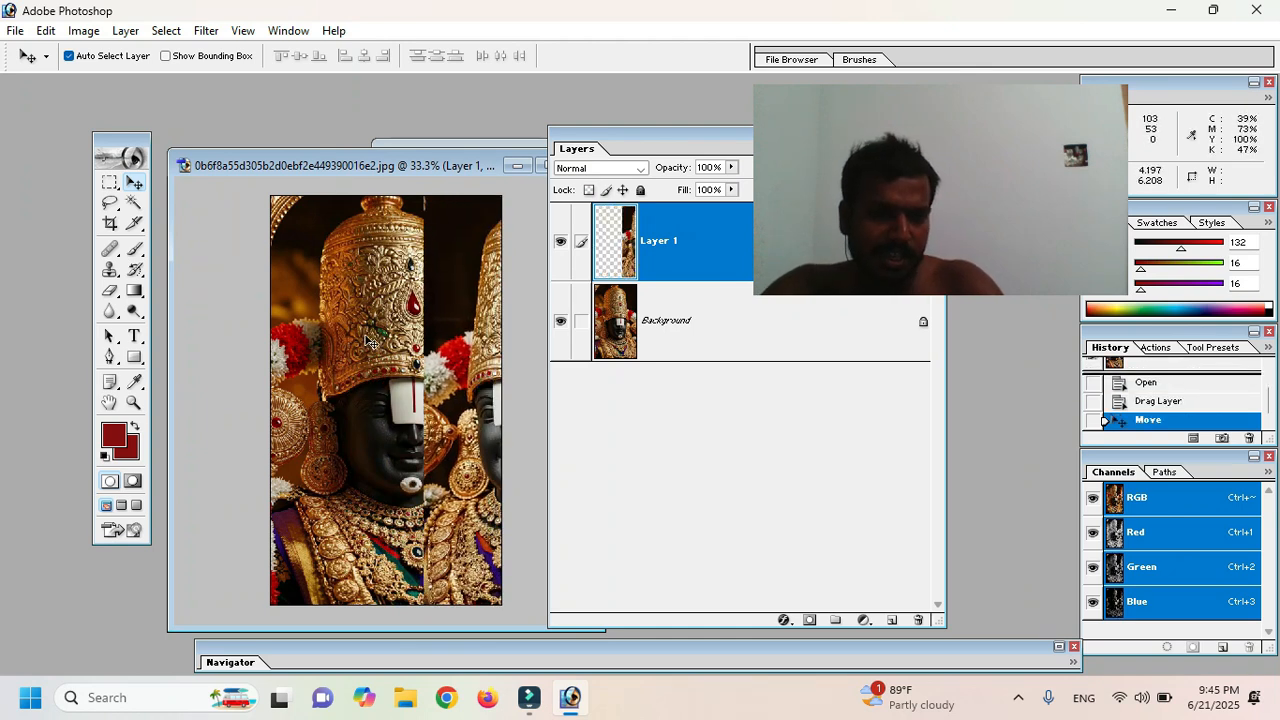
Step: Convert the Background of the 0b6f8a55d305b2d0ebf2e449390016e2 image into a regular layer, keeping the default name
{"action": "left_click", "coordinate": [677, 343]}
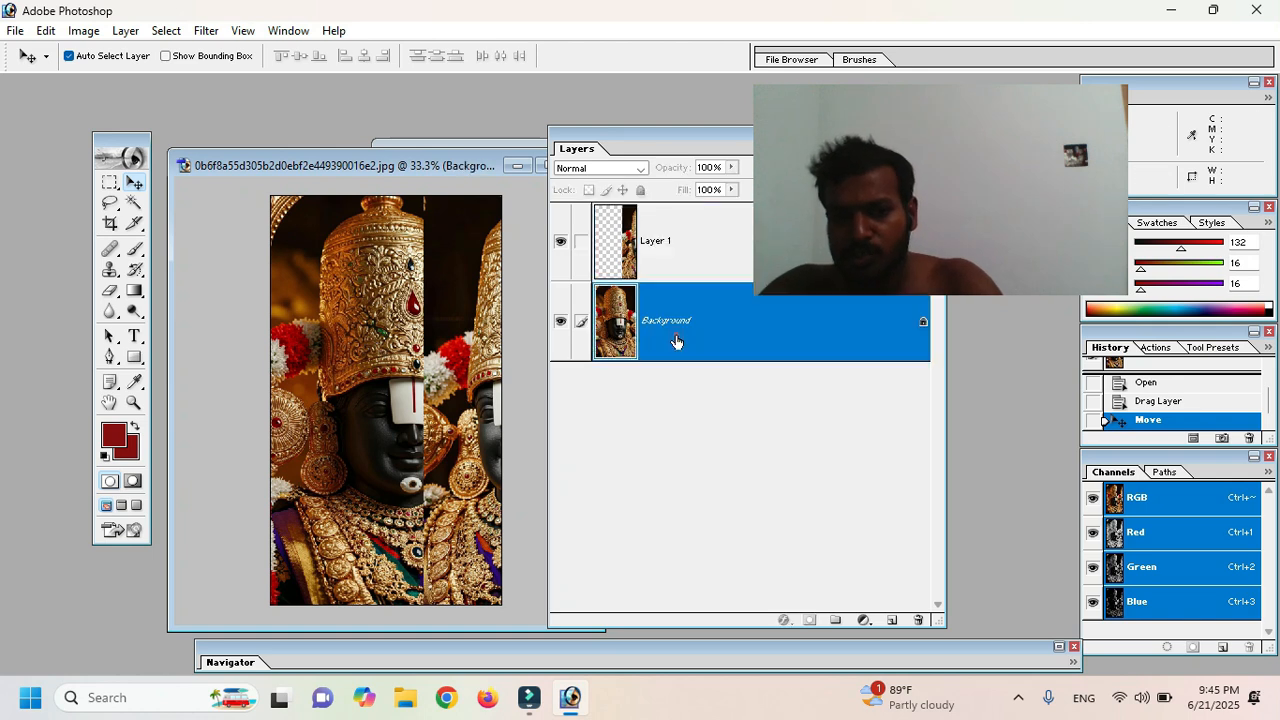
{"action": "double_click", "coordinate": [711, 340]}
{"action": "left_click", "coordinate": [767, 322]}
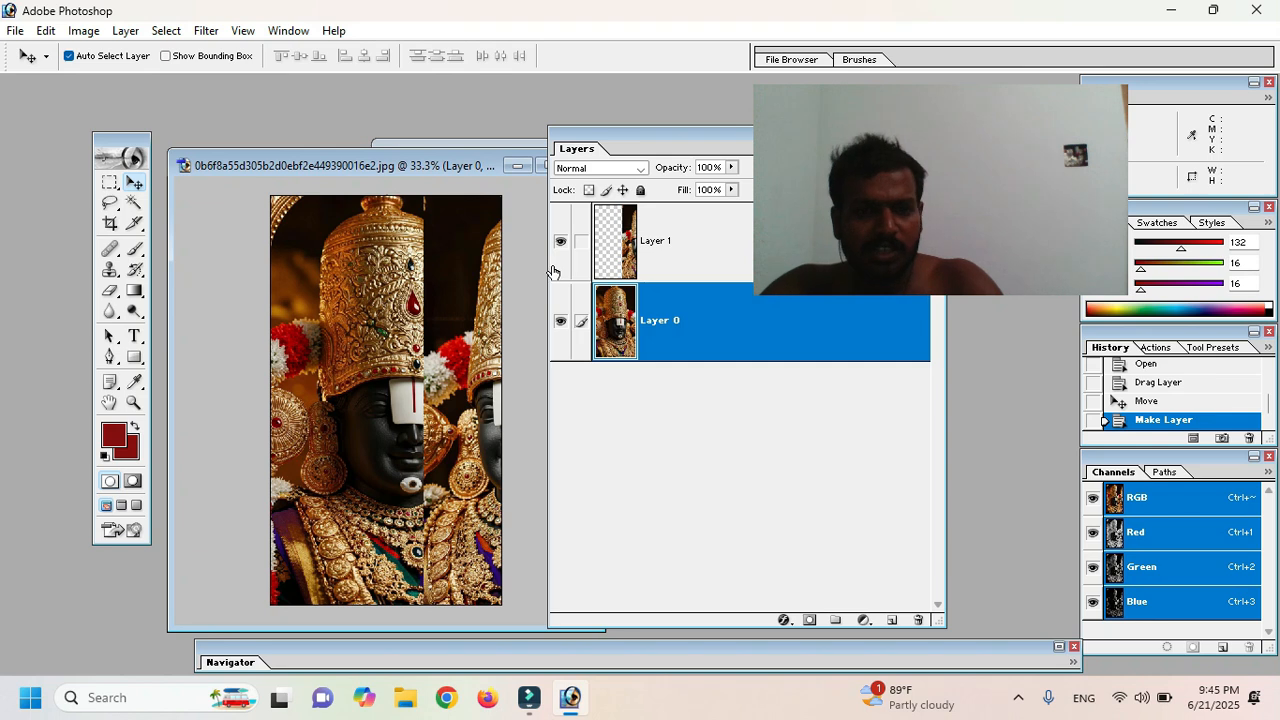
Step: Add a Hue/Saturation adjustment layer directly above Layer 0 with Saturation +67
{"action": "left_click", "coordinate": [862, 621]}
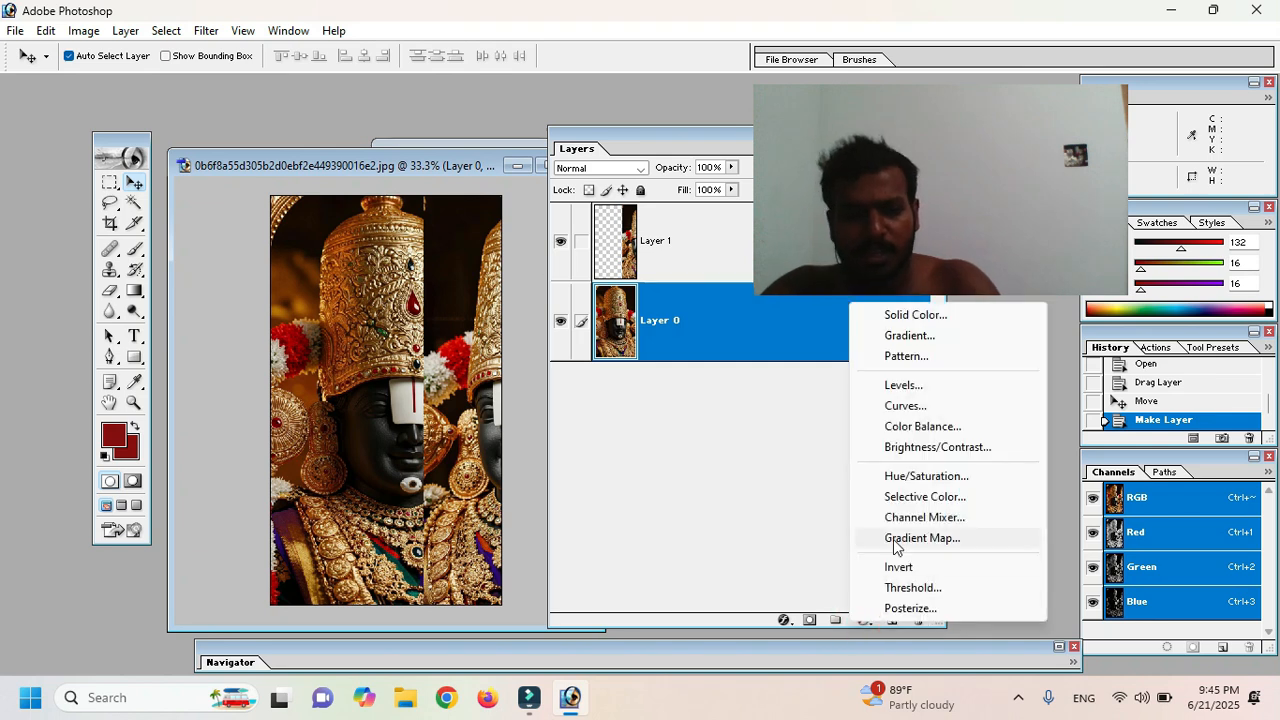
{"action": "left_click", "coordinate": [918, 477]}
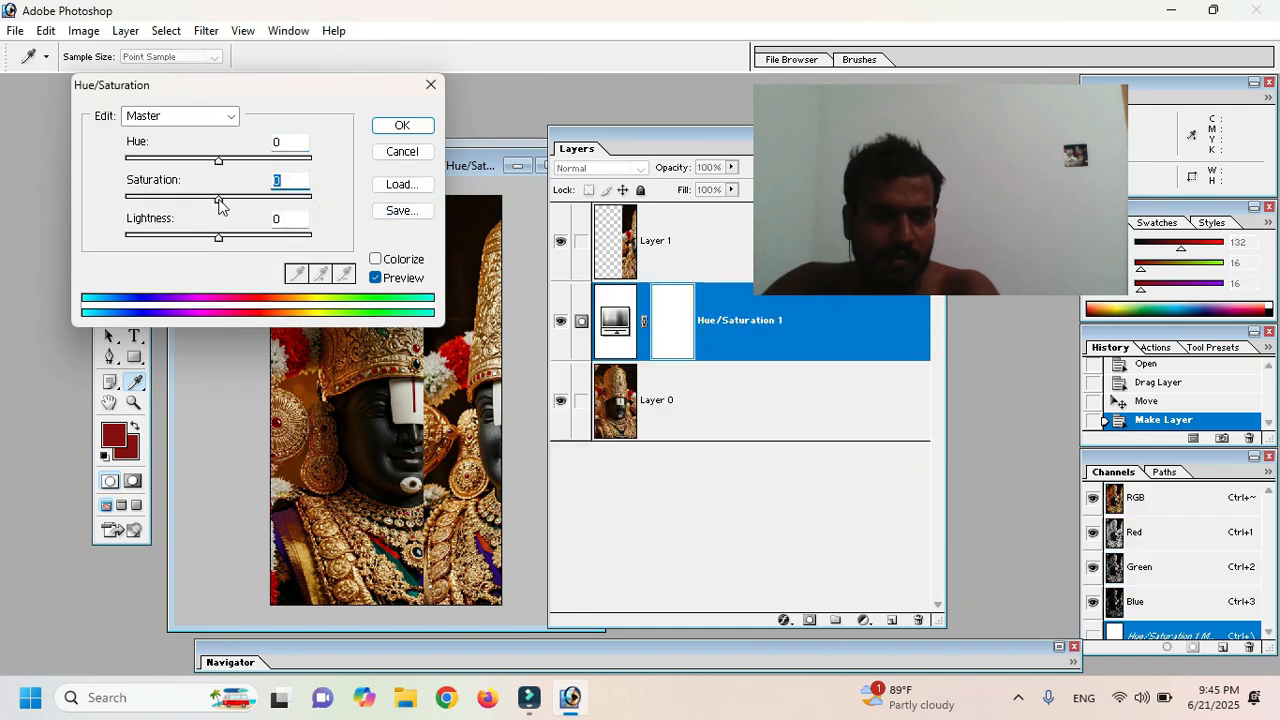
{"action": "left_click_drag", "start_coordinate": [247, 203], "coordinate": [276, 204]}
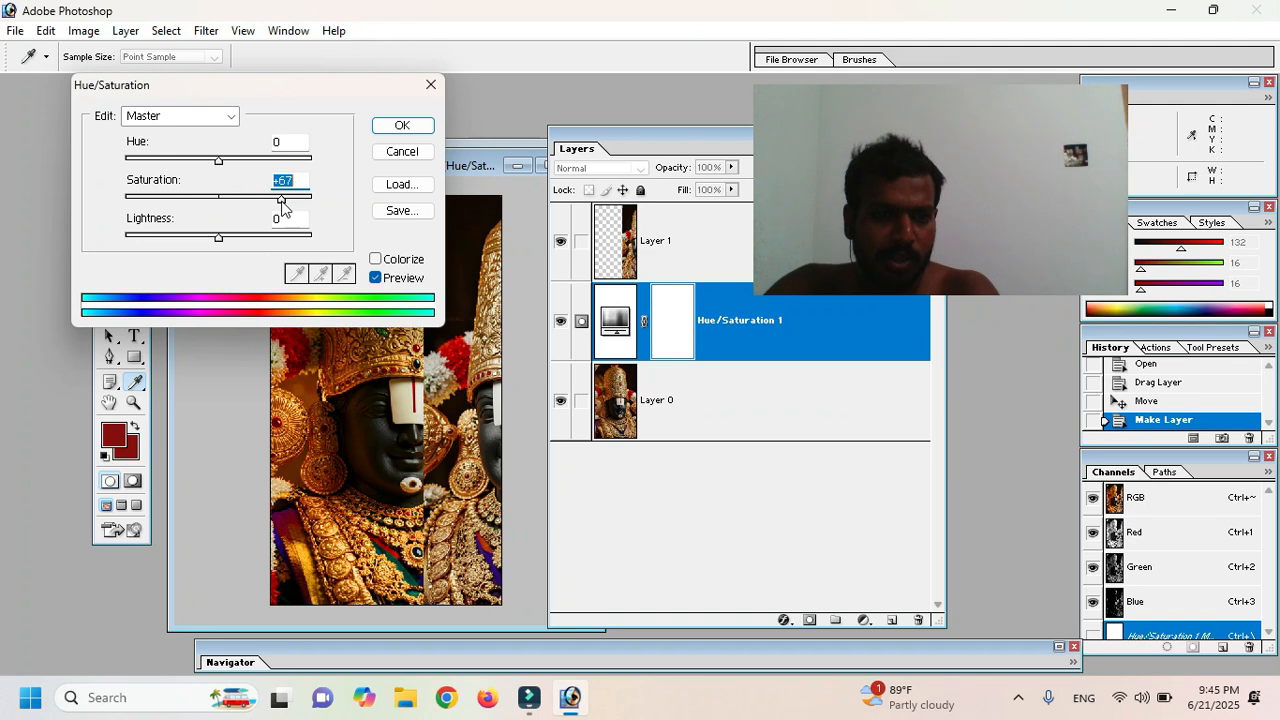
{"action": "left_click", "coordinate": [396, 127]}
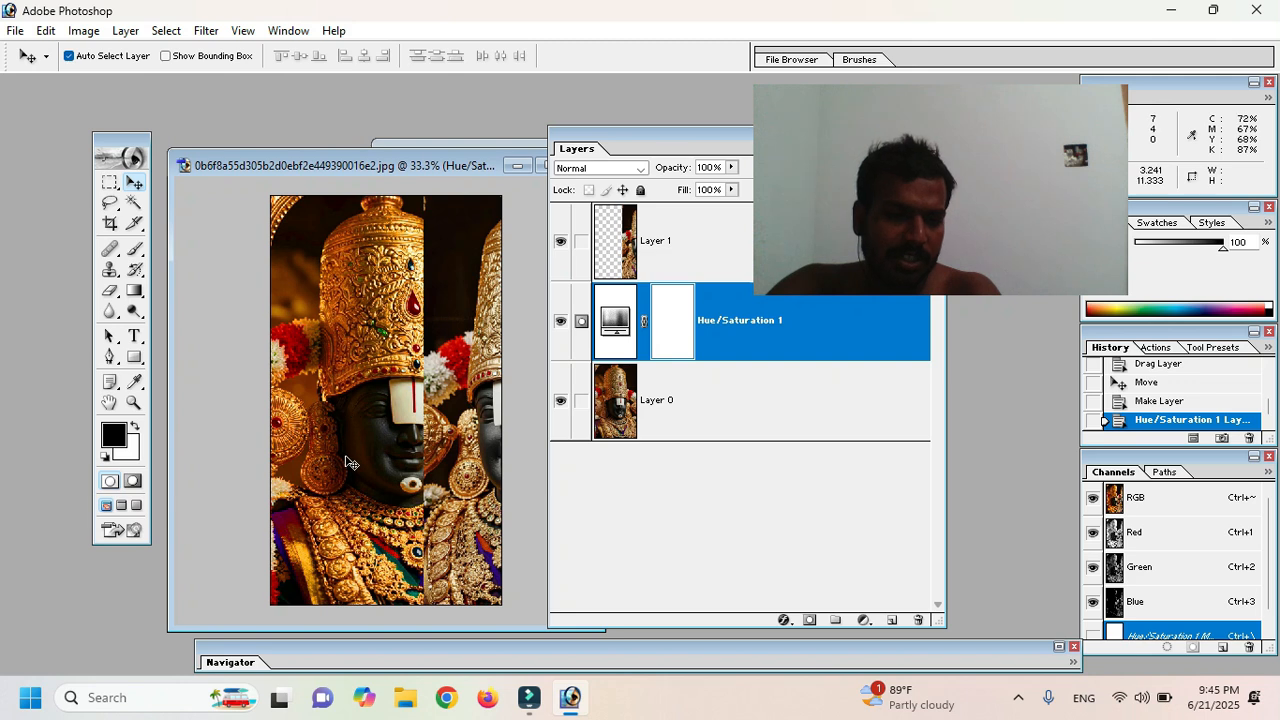
Step: Move Layer 1 over most of the canvas, apply a Motion Blur with angle 39° and distance 745 pixels, and reposition it over the deity
{"action": "left_click_drag", "start_coordinate": [440, 470], "coordinate": [397, 300]}
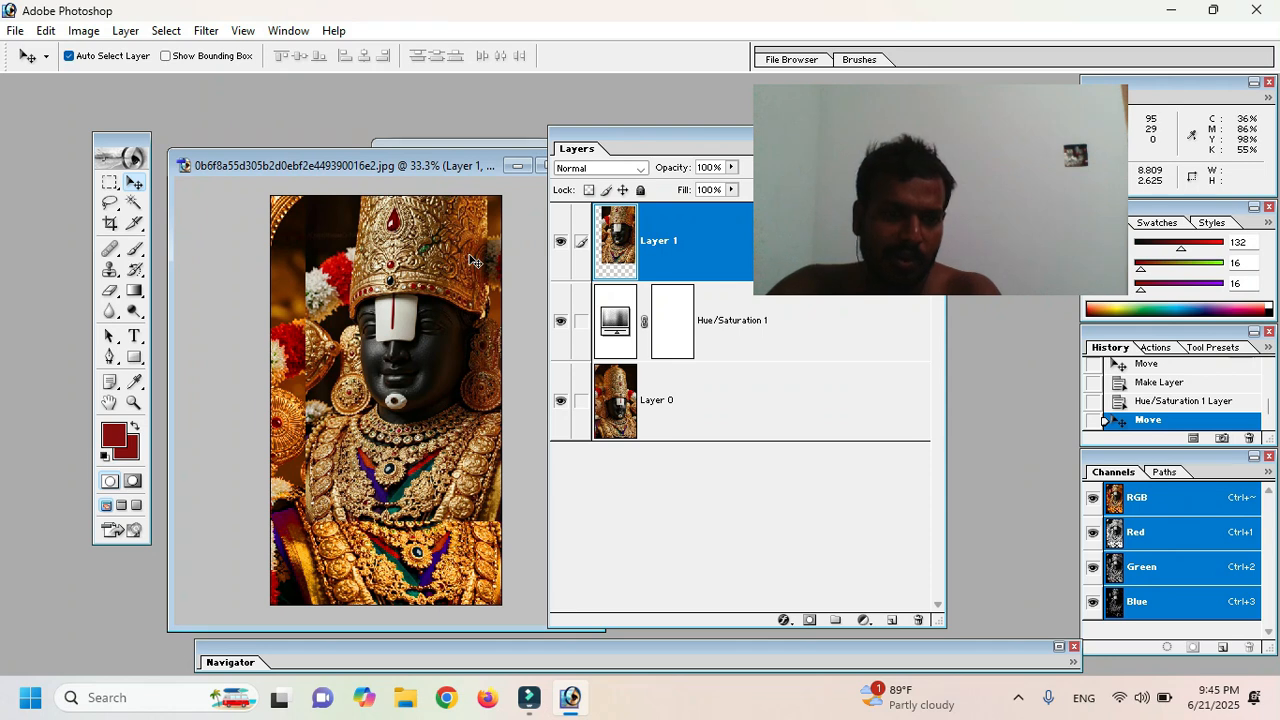
{"action": "left_click", "coordinate": [208, 31]}
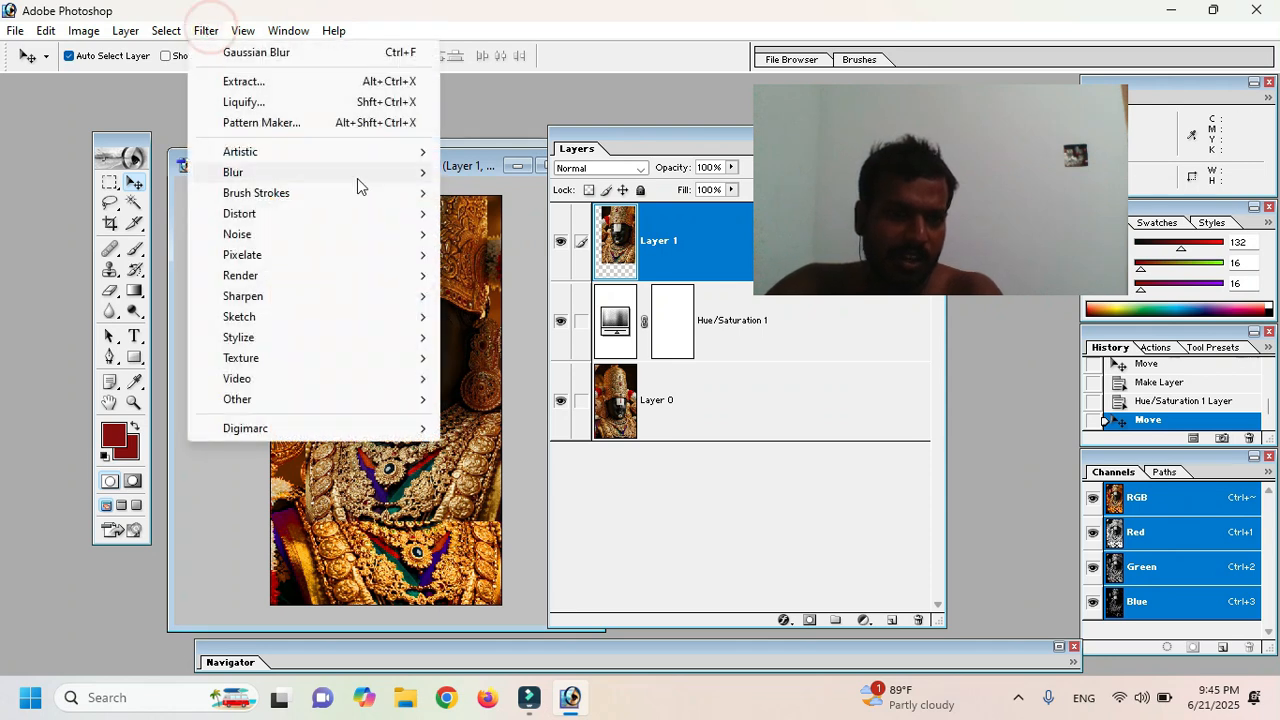
{"action": "left_click", "coordinate": [356, 176]}
{"action": "left_click", "coordinate": [500, 233]}
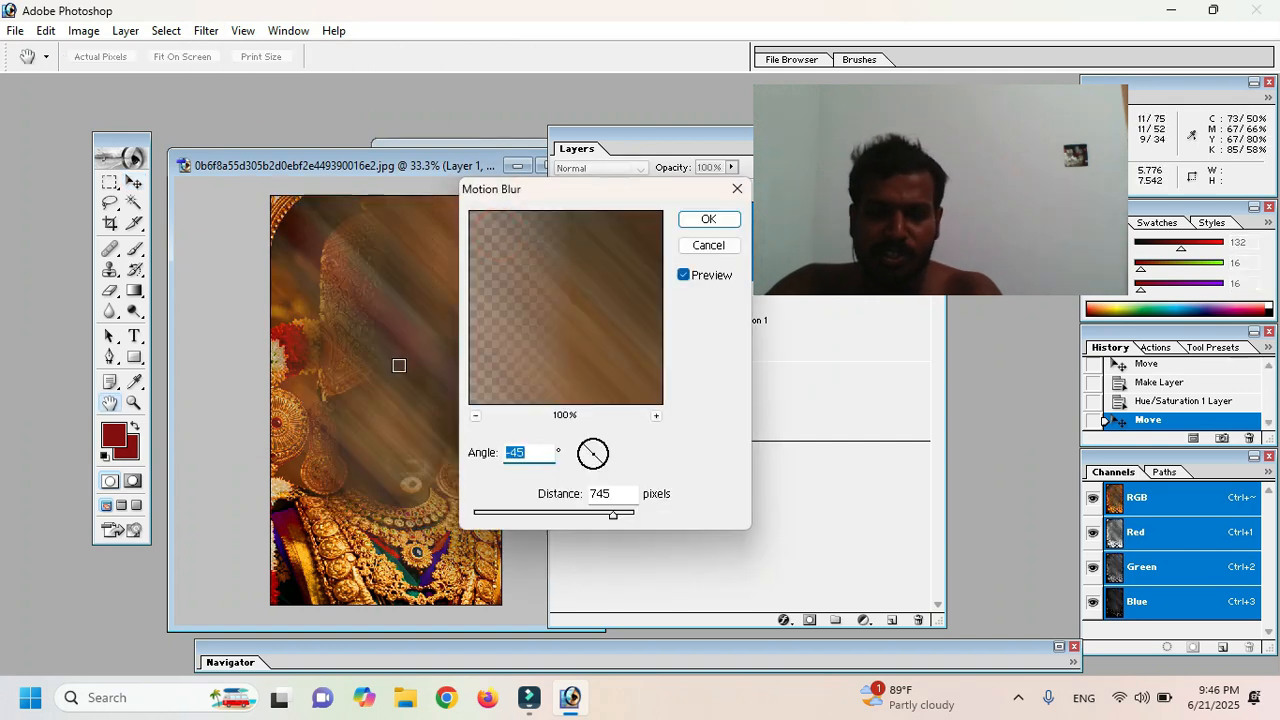
{"action": "left_click", "coordinate": [585, 466]}
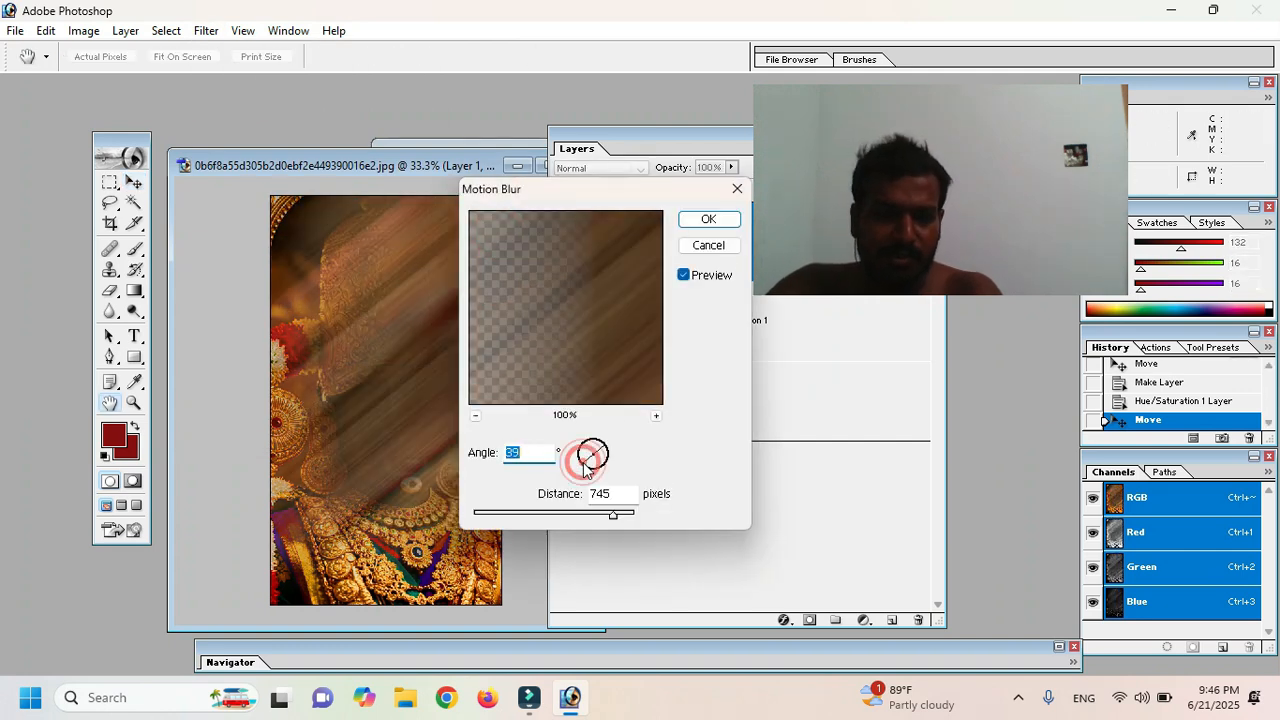
{"action": "left_click", "coordinate": [692, 225]}
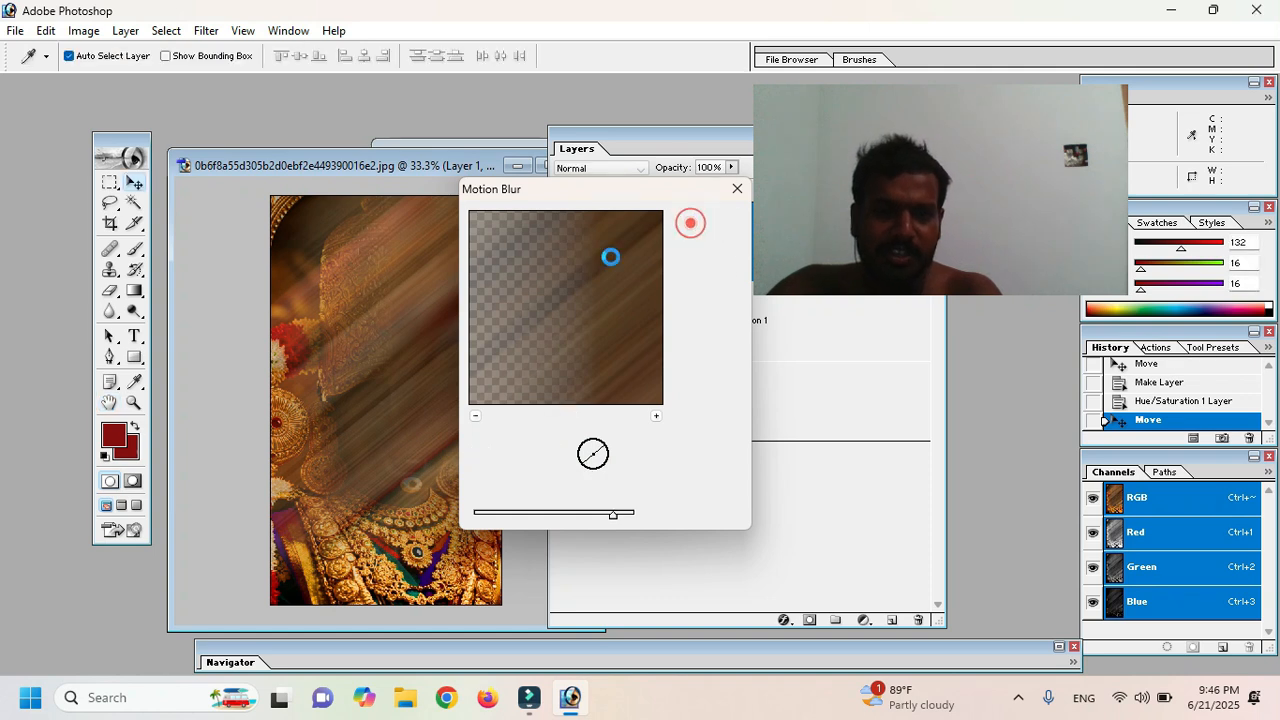
{"action": "left_click_drag", "start_coordinate": [463, 376], "coordinate": [367, 434]}
Step: Set Layer 1 to the Screen blending mode at 34% opacity
{"action": "left_click_drag", "start_coordinate": [608, 134], "coordinate": [453, 121]}
{"action": "left_click", "coordinate": [476, 157]}
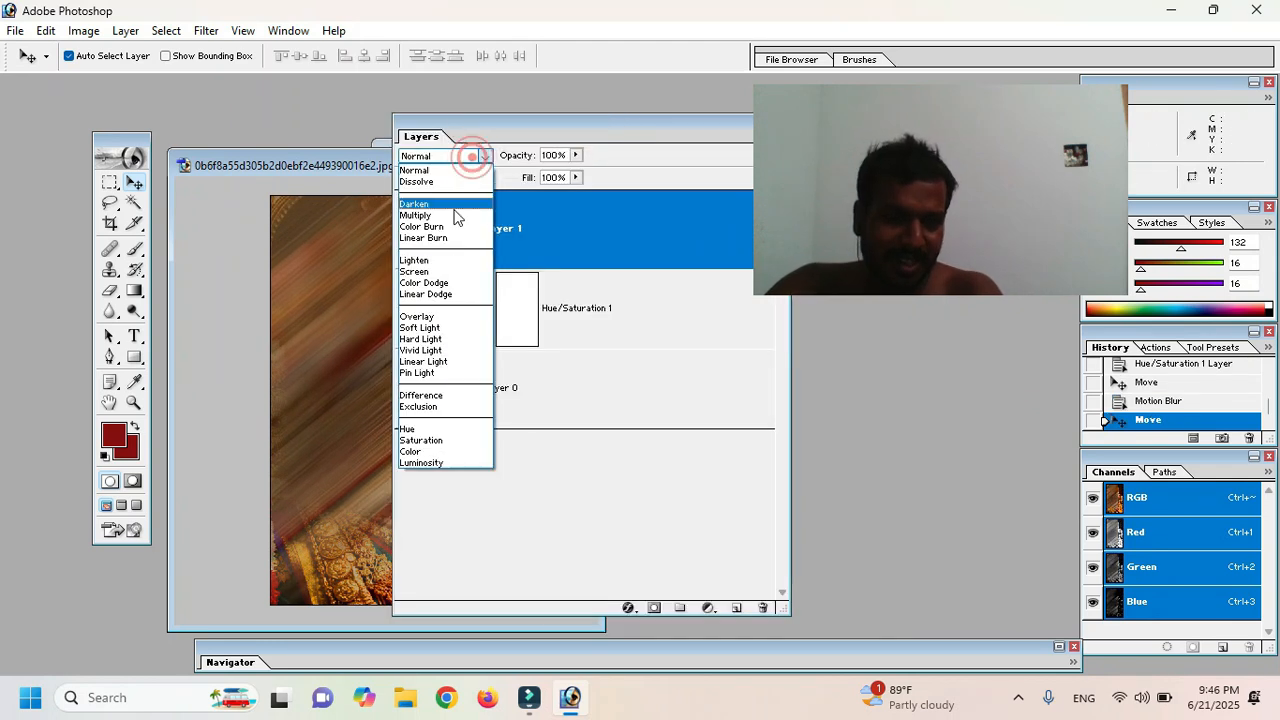
{"action": "left_click", "coordinate": [440, 272]}
{"action": "left_click", "coordinate": [577, 156]}
{"action": "left_click_drag", "start_coordinate": [578, 172], "coordinate": [515, 177]}
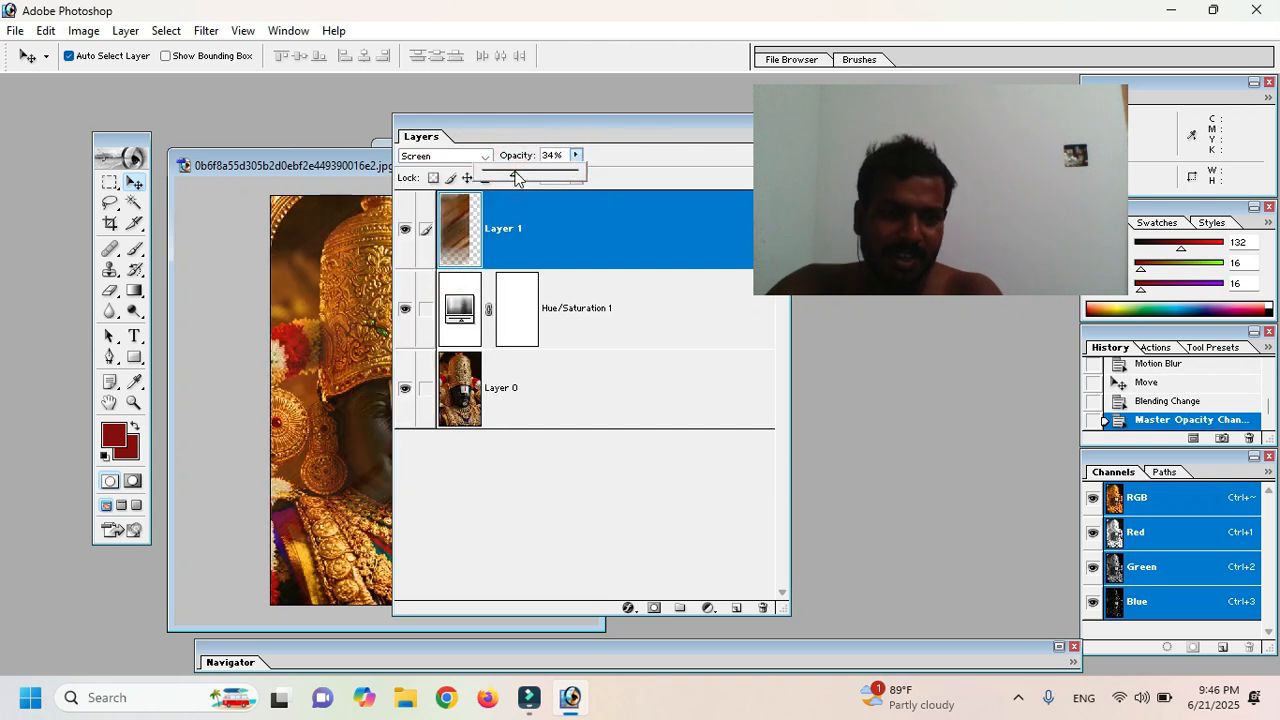
Step: Compare the image with Layer 1 hidden and shown, and examine the blended result enlarged in the Navigator
{"action": "left_click", "coordinate": [405, 230]}
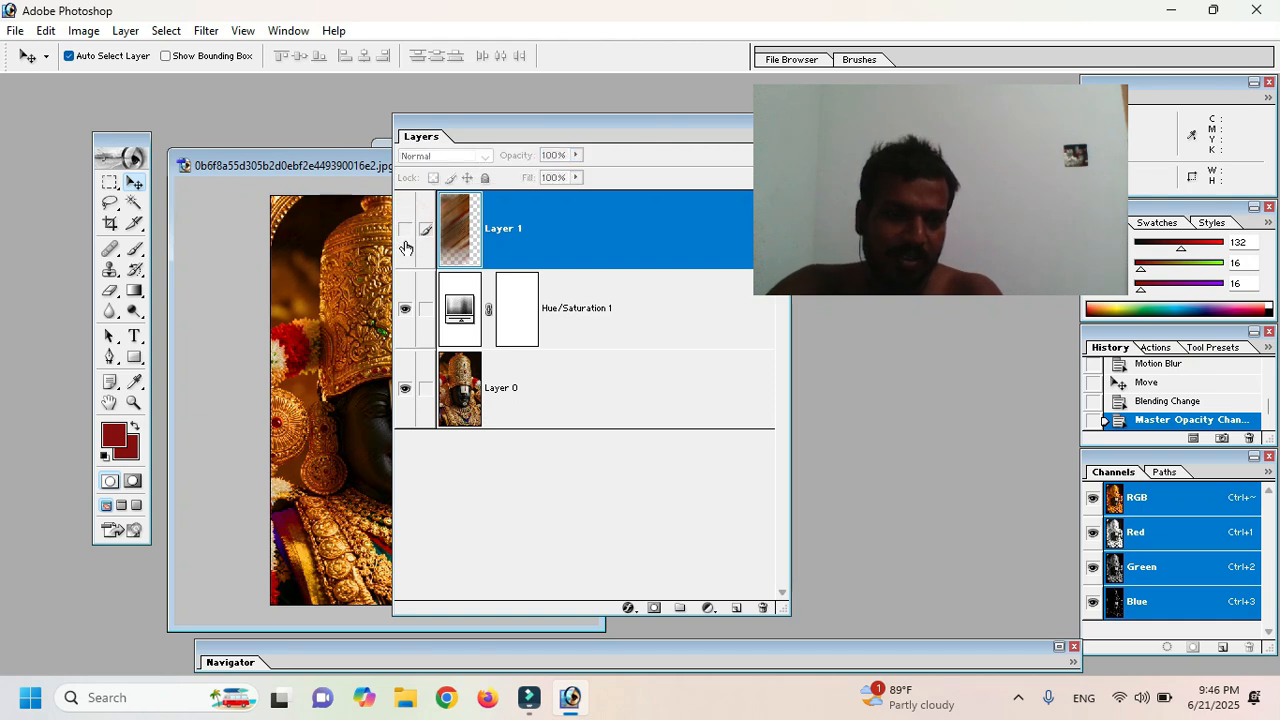
{"action": "left_click", "coordinate": [405, 231]}
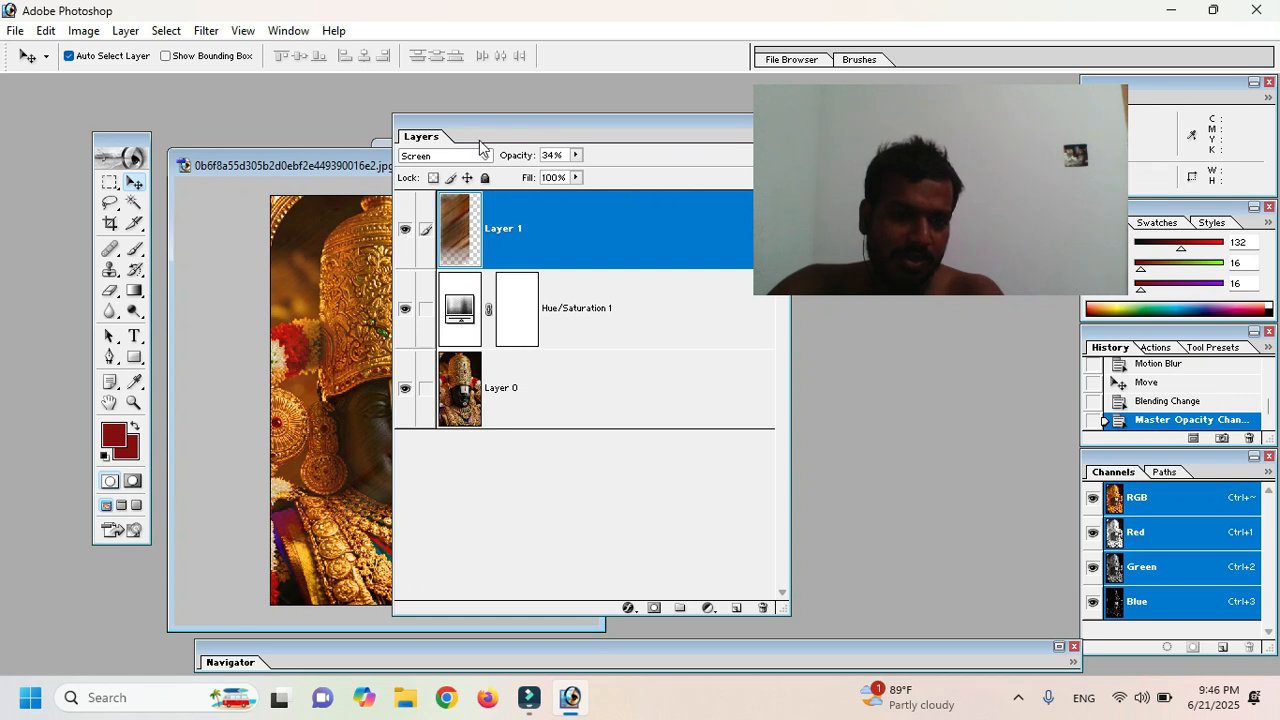
{"action": "left_click_drag", "start_coordinate": [606, 133], "coordinate": [702, 138]}
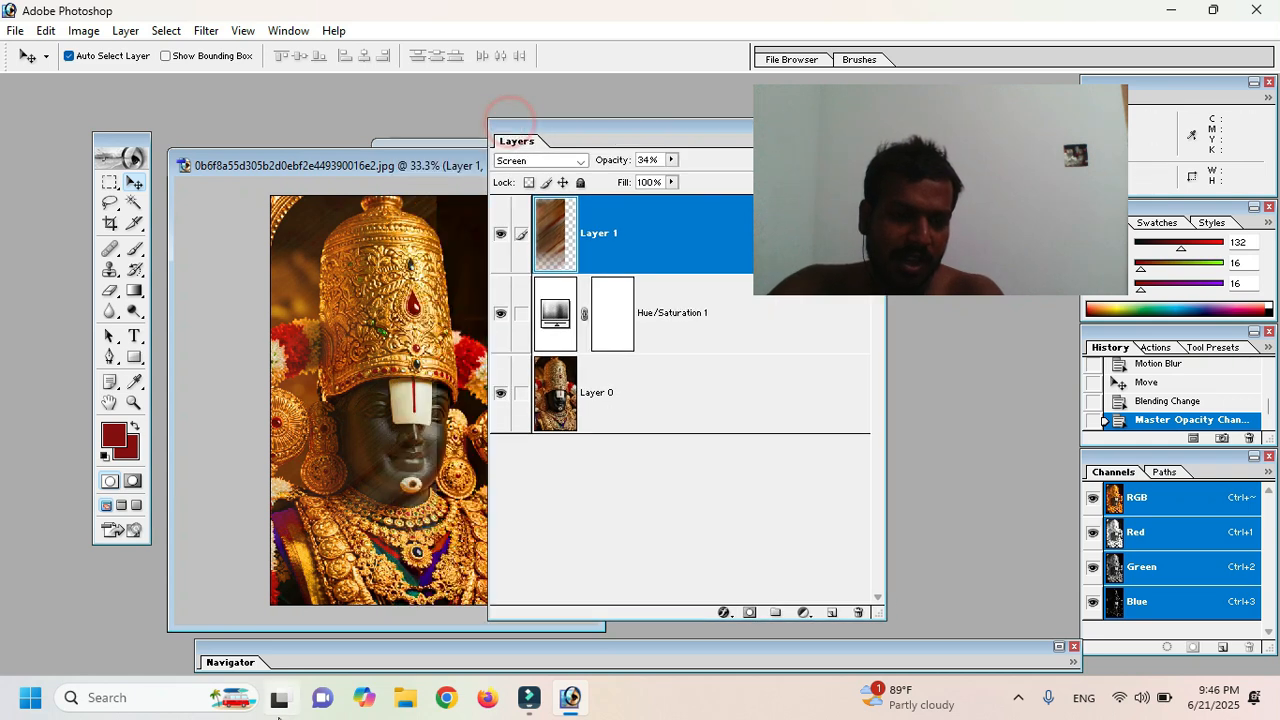
{"action": "double_click", "coordinate": [326, 652]}
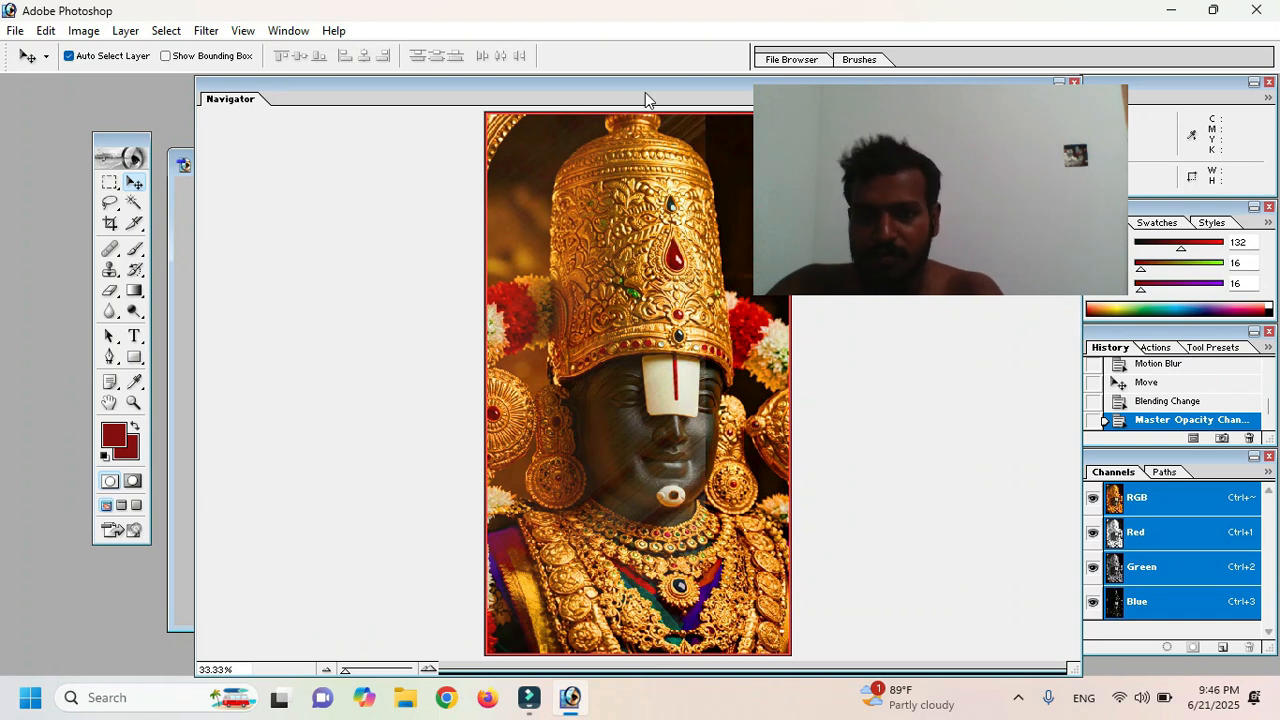
{"action": "left_click_drag", "start_coordinate": [645, 95], "coordinate": [334, 82]}
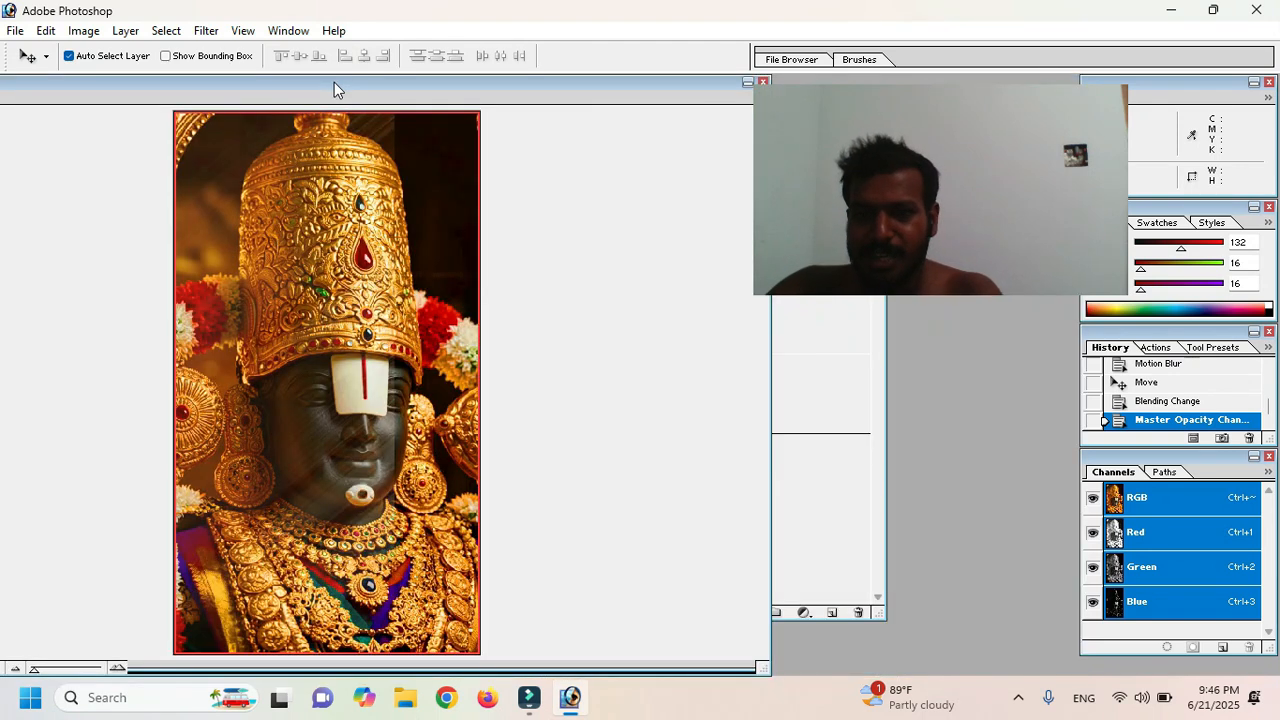
{"action": "left_click_drag", "start_coordinate": [493, 119], "coordinate": [502, 125]}
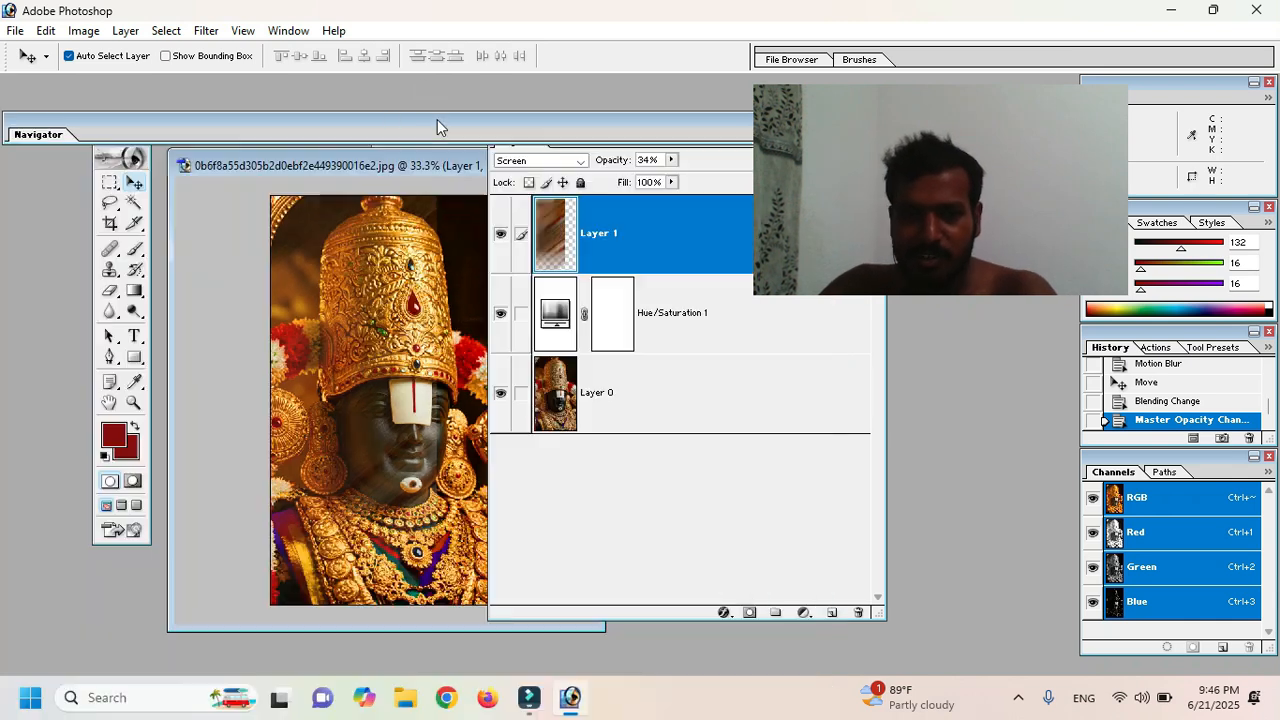
{"action": "left_click", "coordinate": [434, 114]}
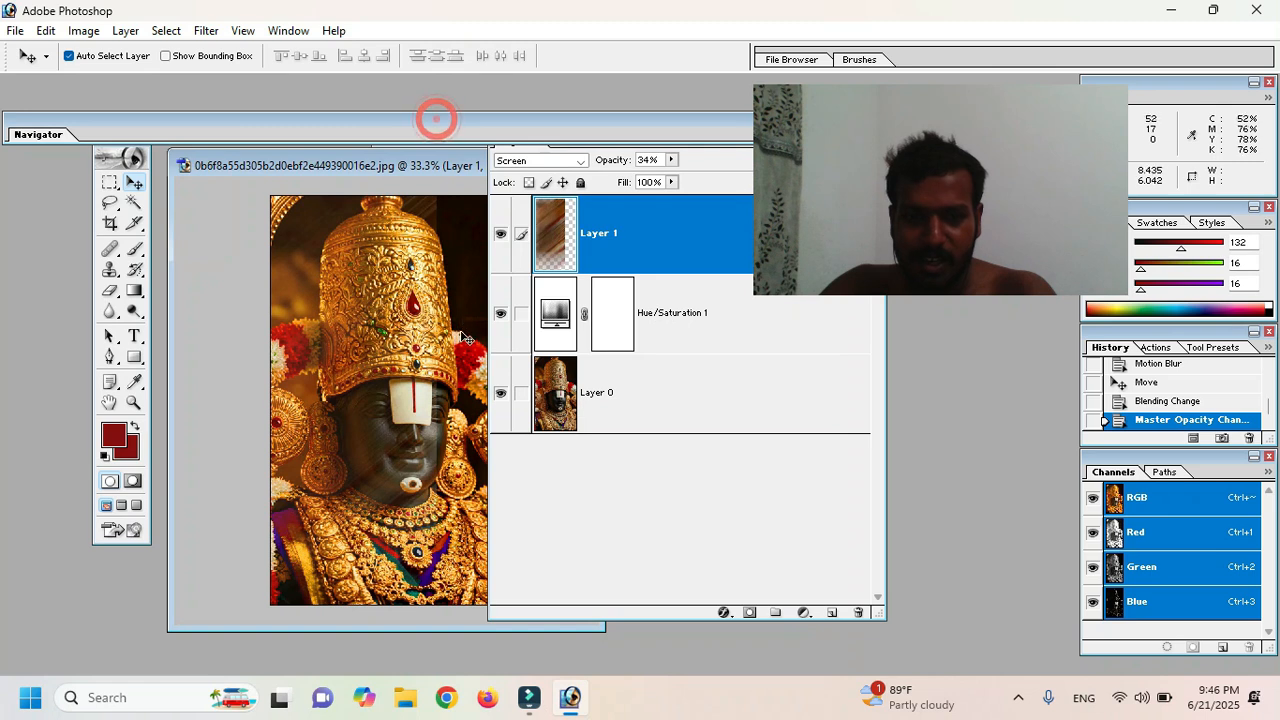
Step: Apply a Gaussian Blur with a large radius to the motion-blurred Layer 1
{"action": "left_click", "coordinate": [205, 32]}
{"action": "mouse_move", "coordinate": [336, 176]}
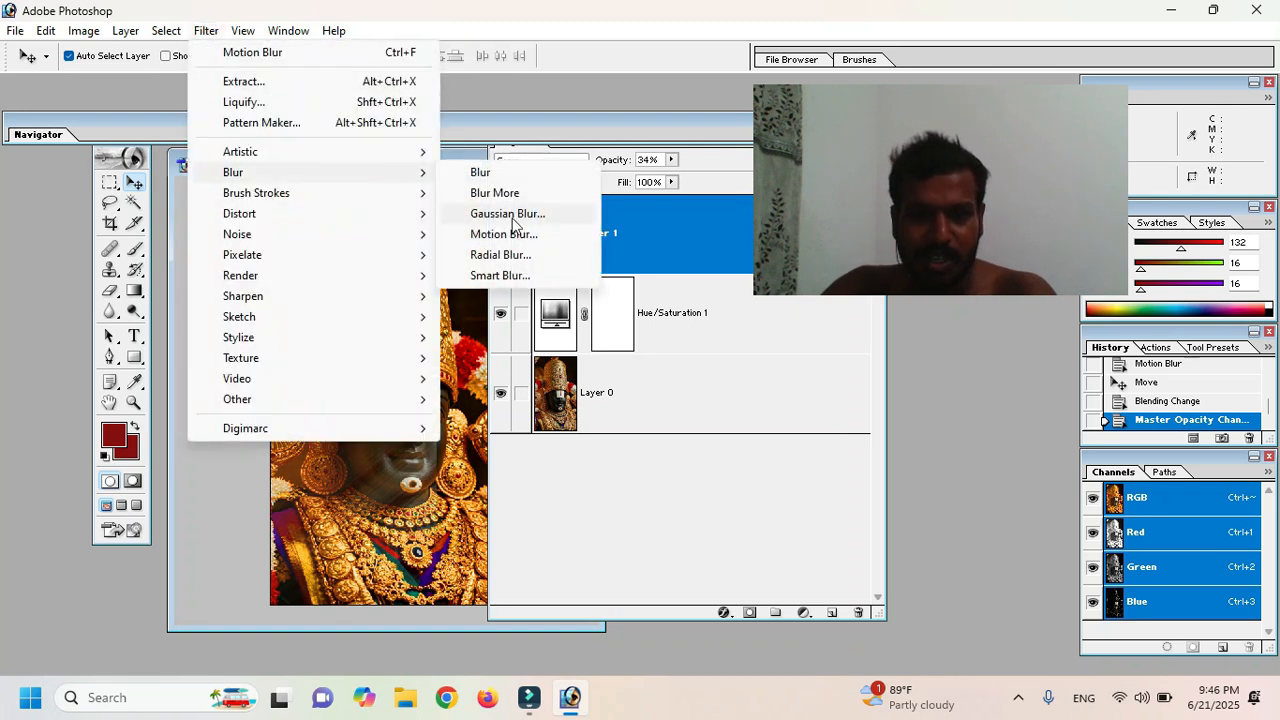
{"action": "left_click", "coordinate": [510, 213]}
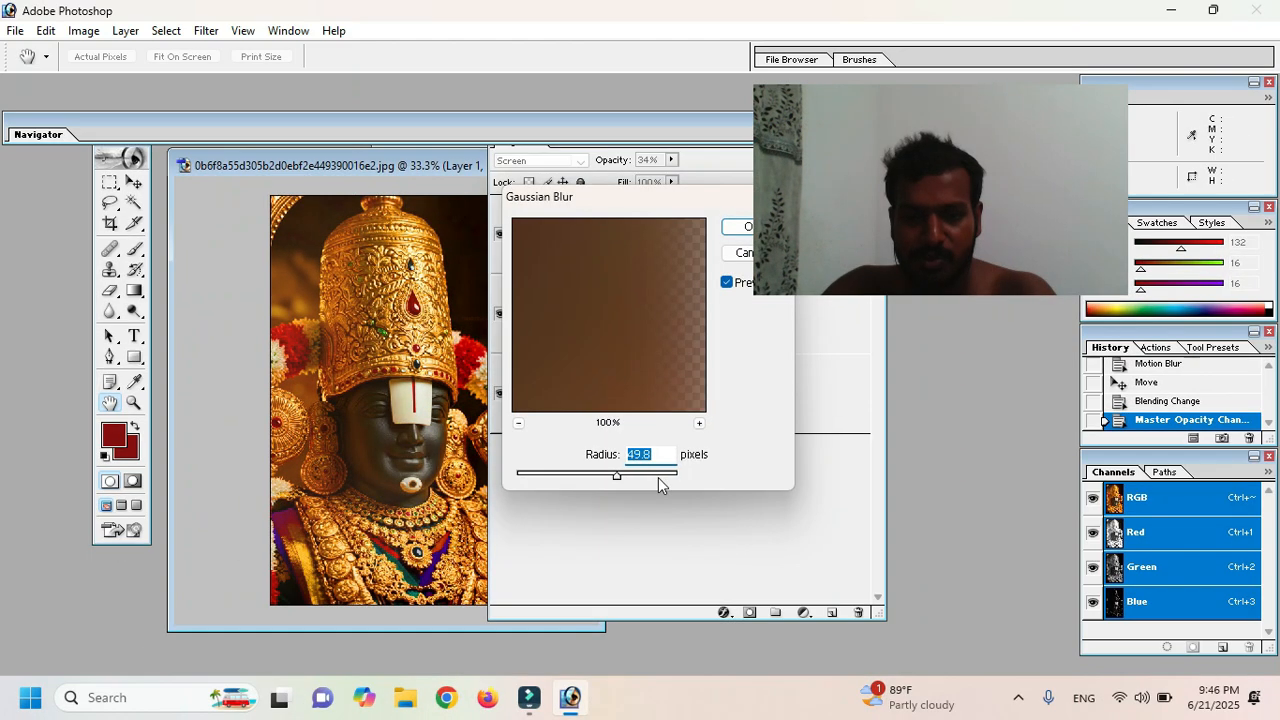
{"action": "left_click", "coordinate": [658, 476]}
{"action": "left_click", "coordinate": [730, 230]}
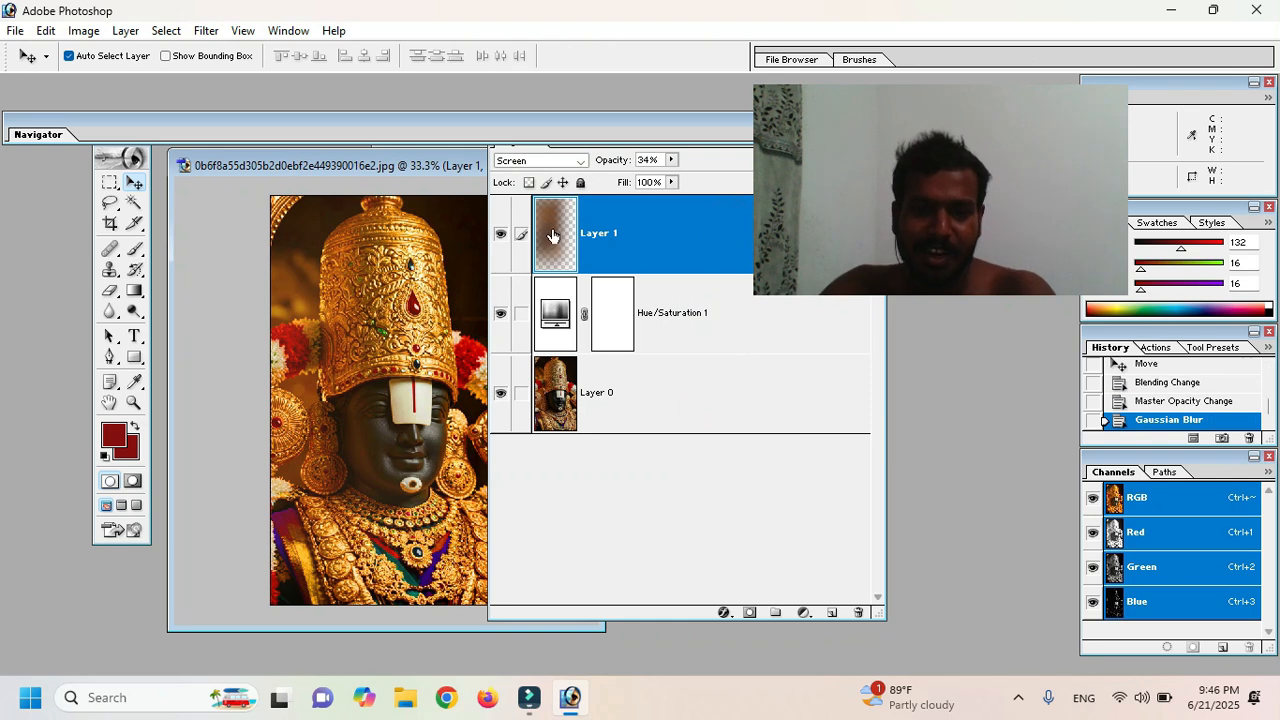
Step: Compare the image with the blurred Layer 1 hidden and shown, and with Layer 0 hidden and shown
{"action": "left_click", "coordinate": [500, 236]}
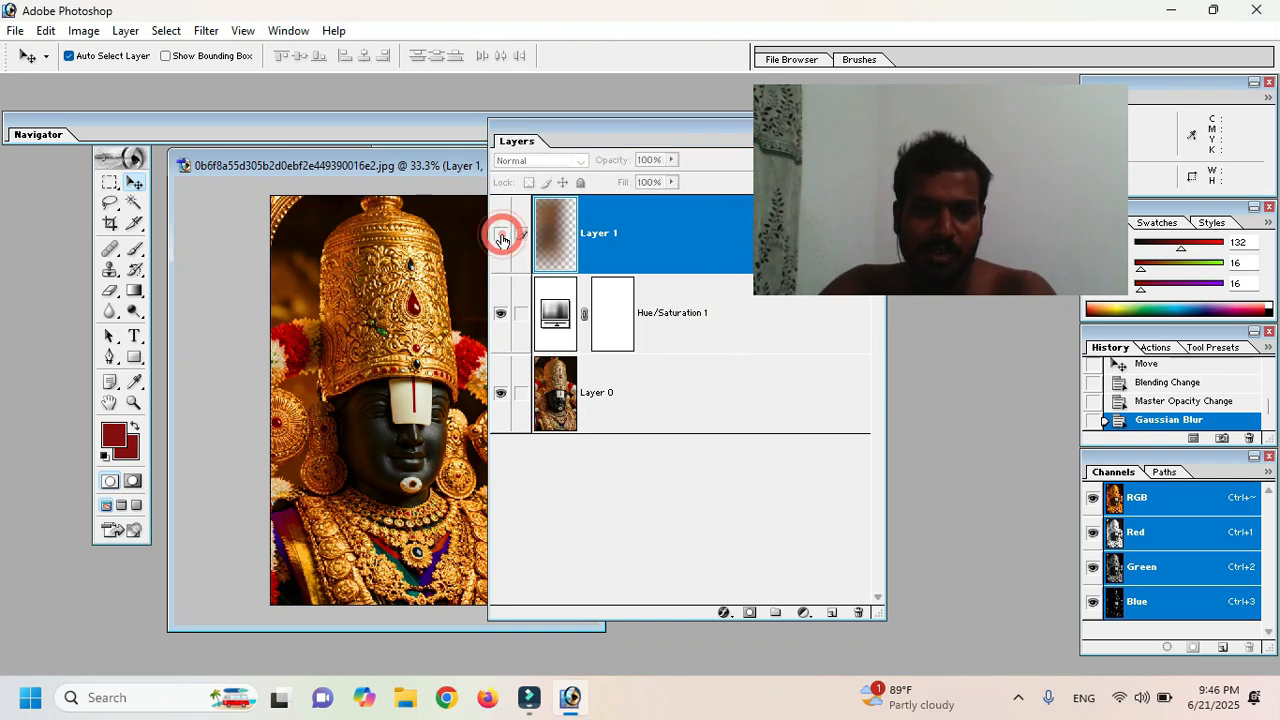
{"action": "left_click", "coordinate": [501, 236]}
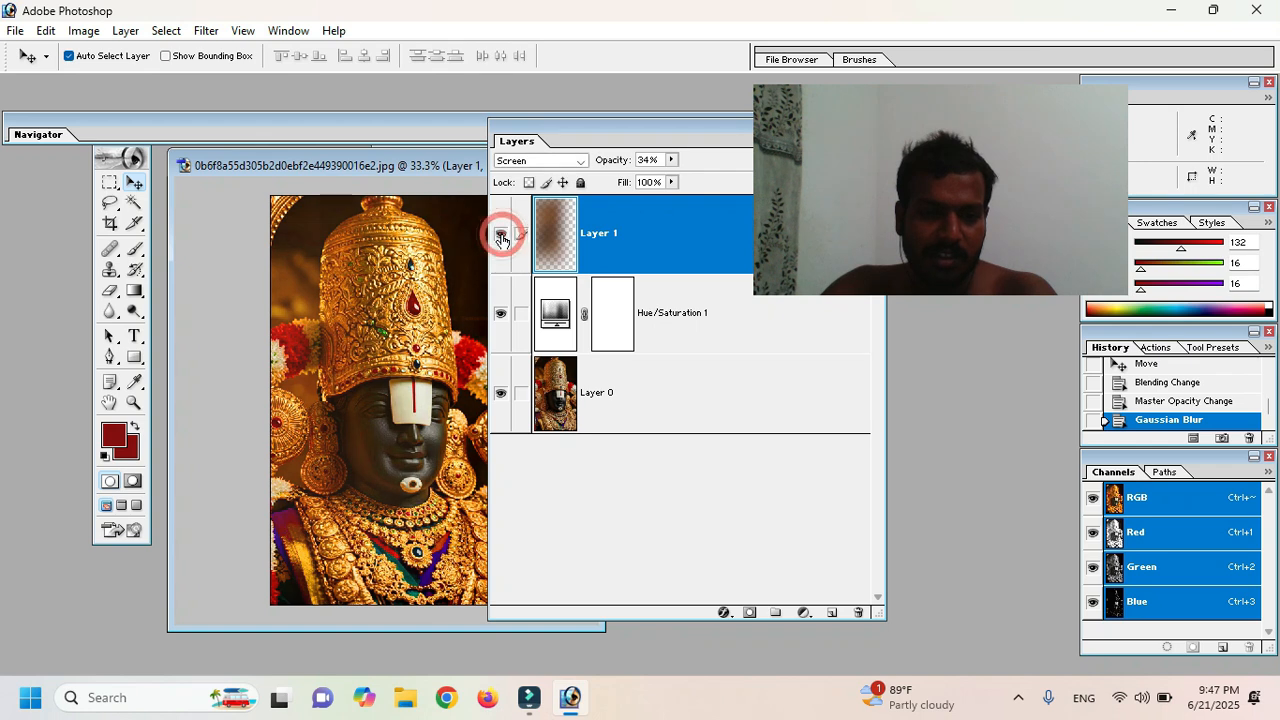
{"action": "left_click", "coordinate": [501, 236]}
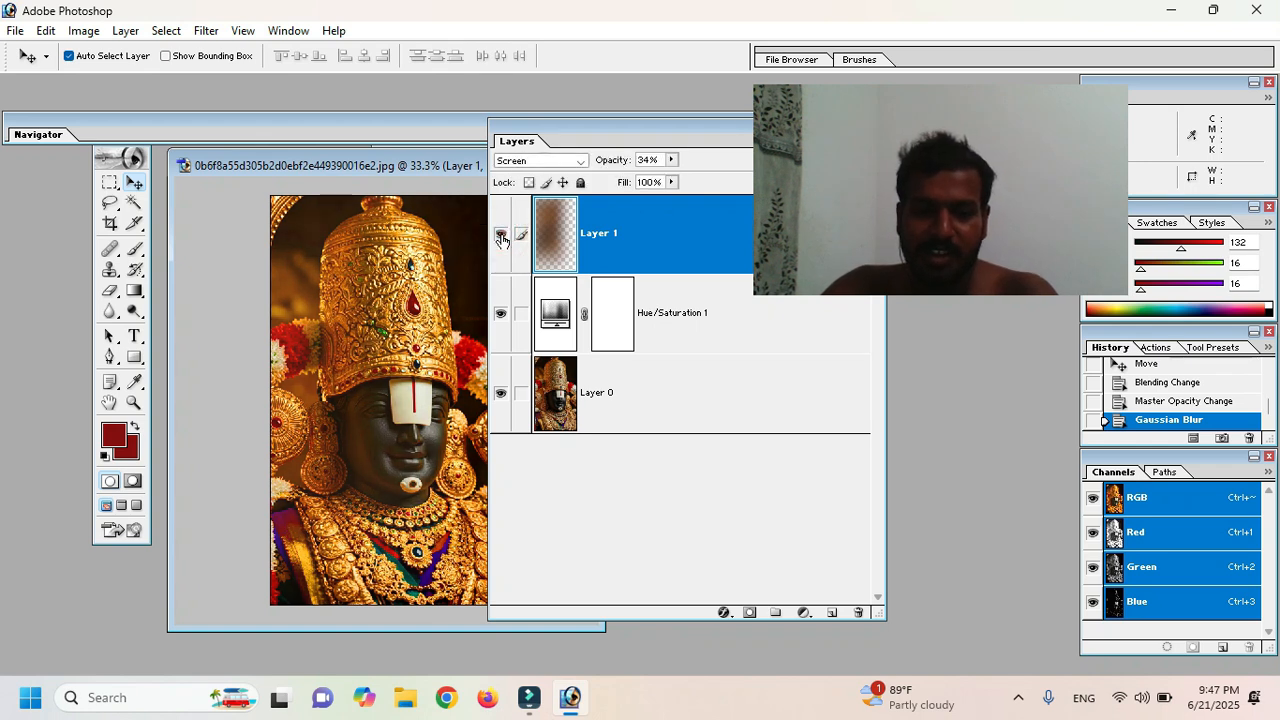
{"action": "left_click", "coordinate": [641, 413]}
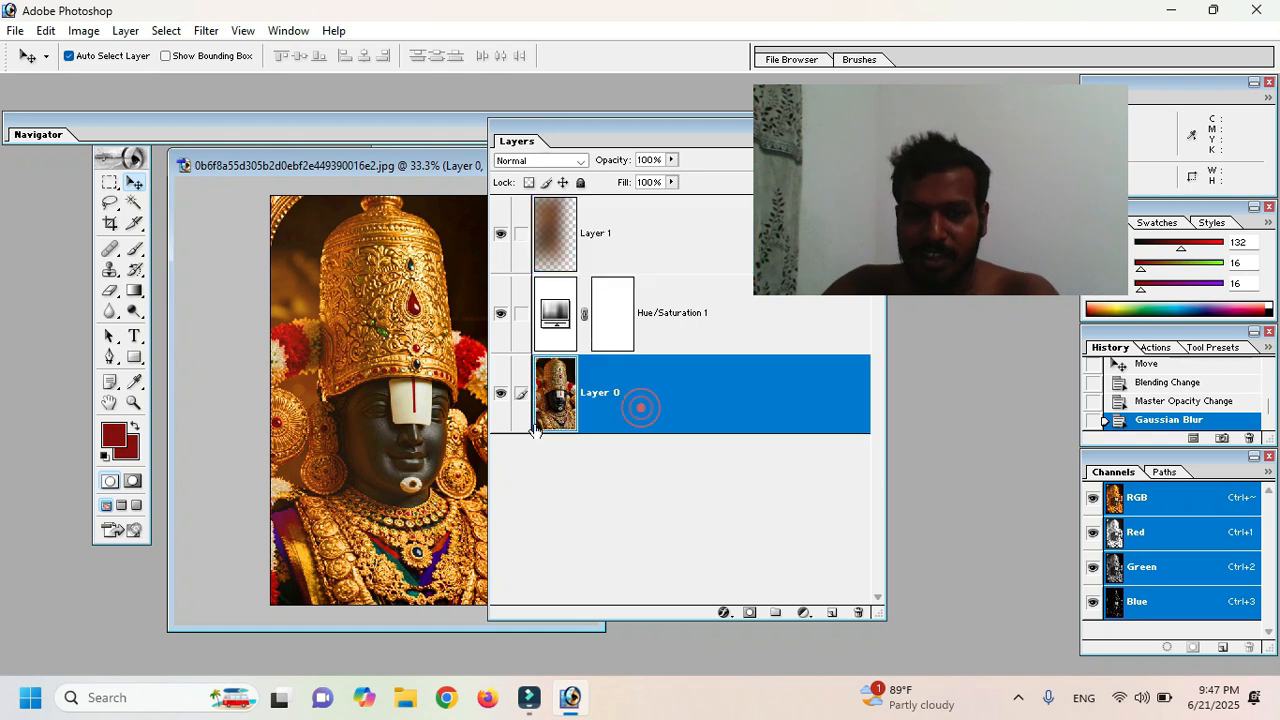
{"action": "left_click", "coordinate": [500, 392]}
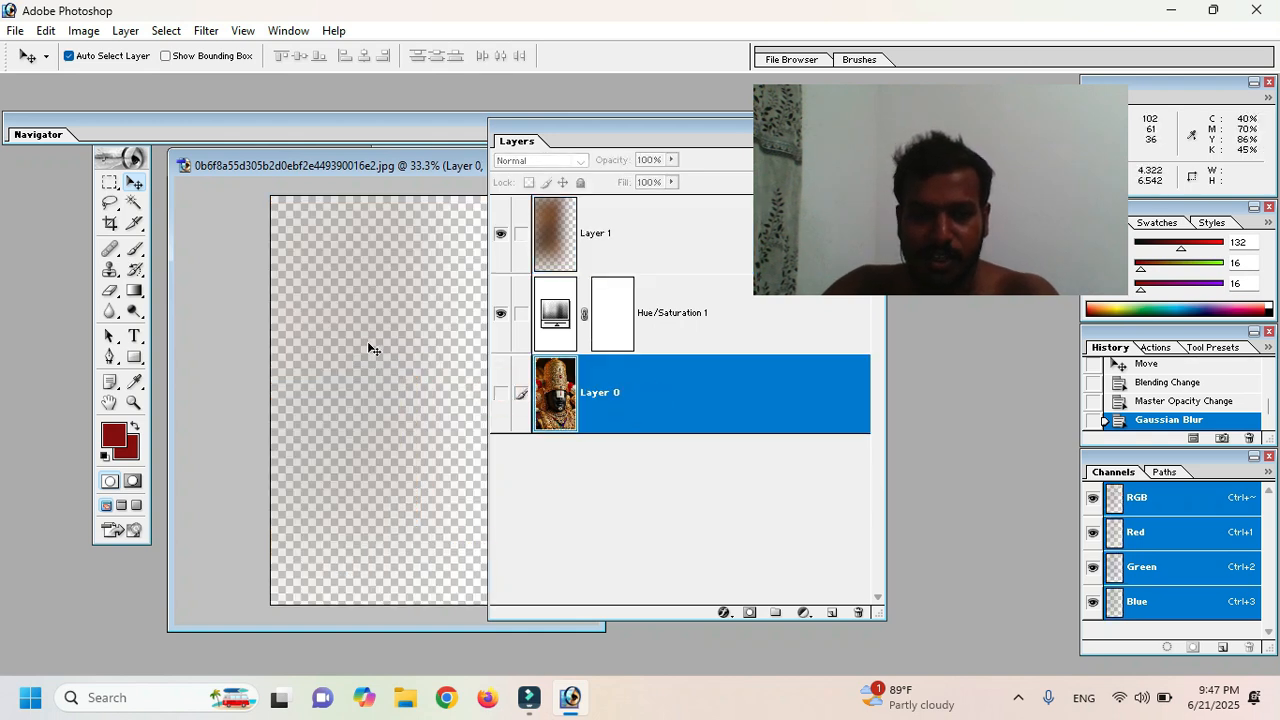
{"action": "left_click", "coordinate": [500, 392]}
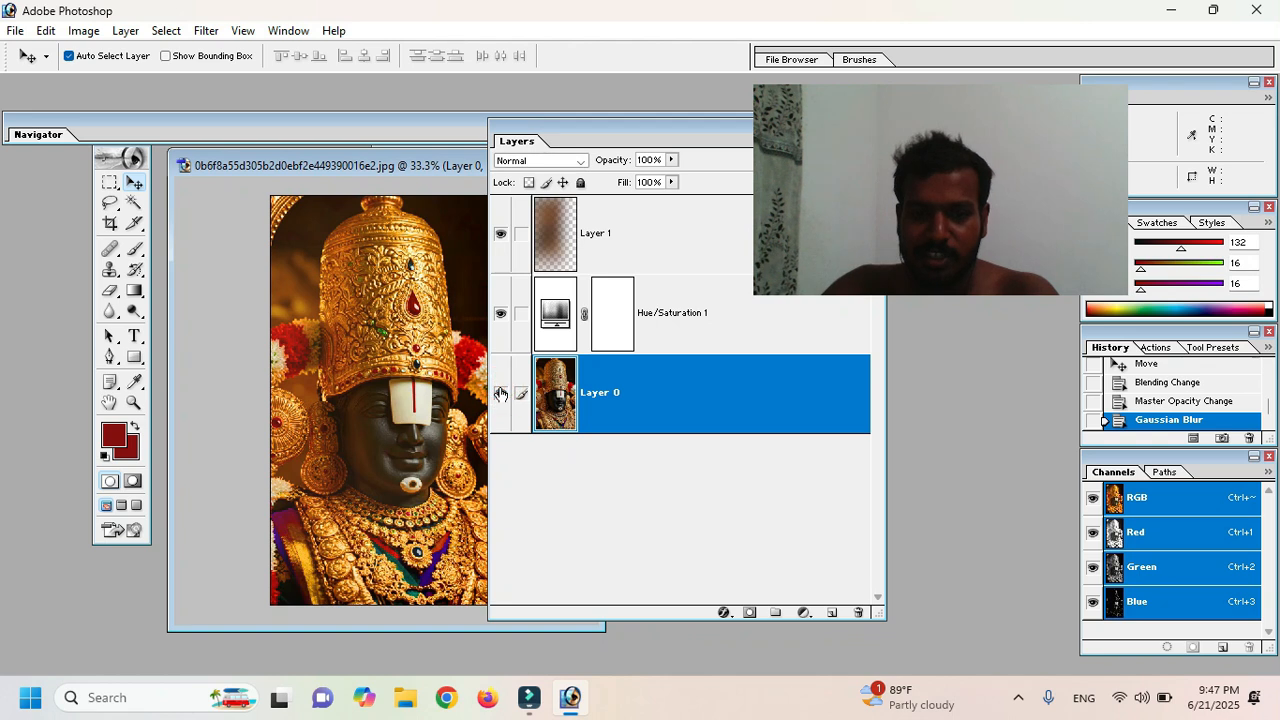
Step: Move the Layers panel clear of the picture and widen the image window
{"action": "left_click", "coordinate": [586, 129]}
{"action": "left_click_drag", "start_coordinate": [588, 128], "coordinate": [719, 161]}
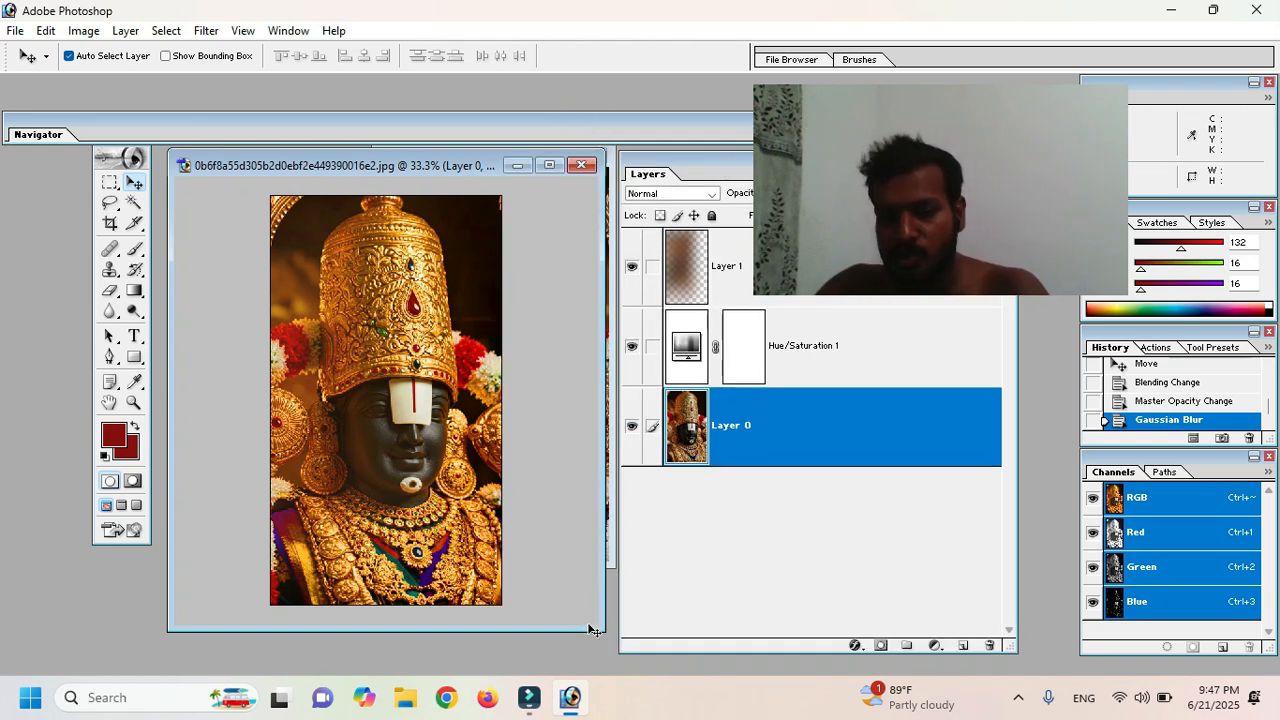
{"action": "left_click_drag", "start_coordinate": [598, 628], "coordinate": [695, 623]}
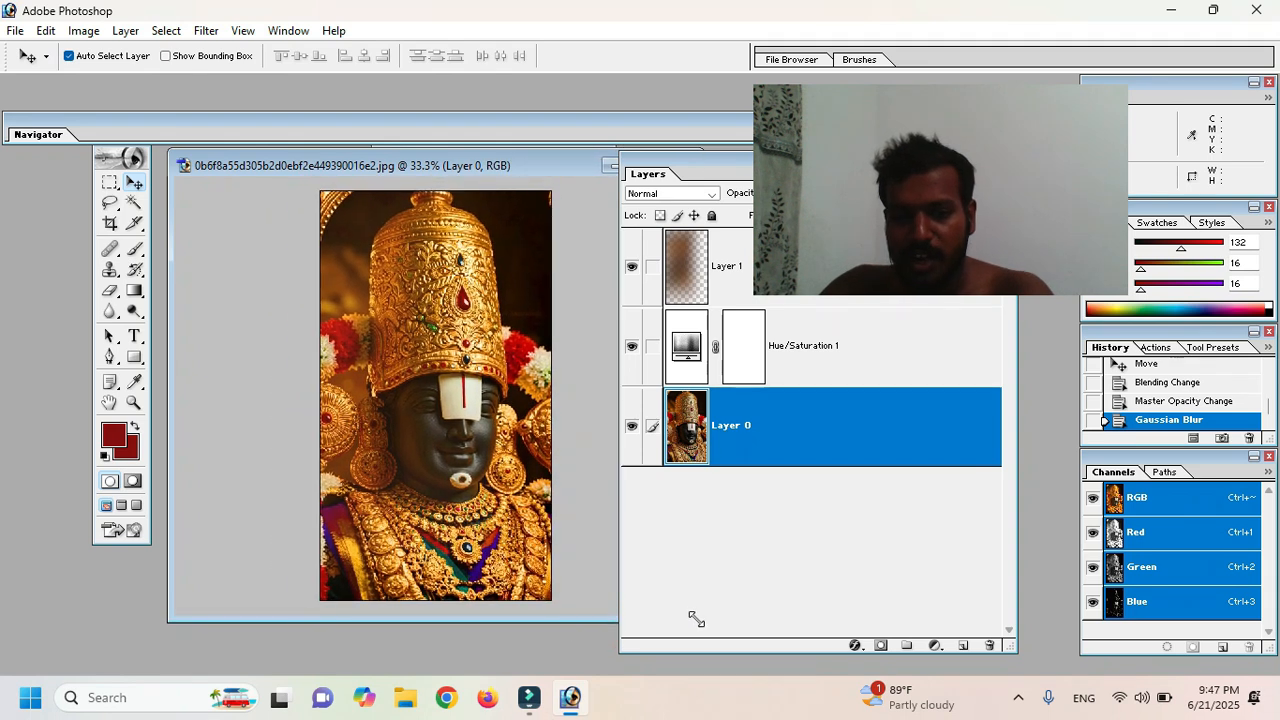
Step: Duplicate Layer 0 with the default name
{"action": "right_click", "coordinate": [791, 444]}
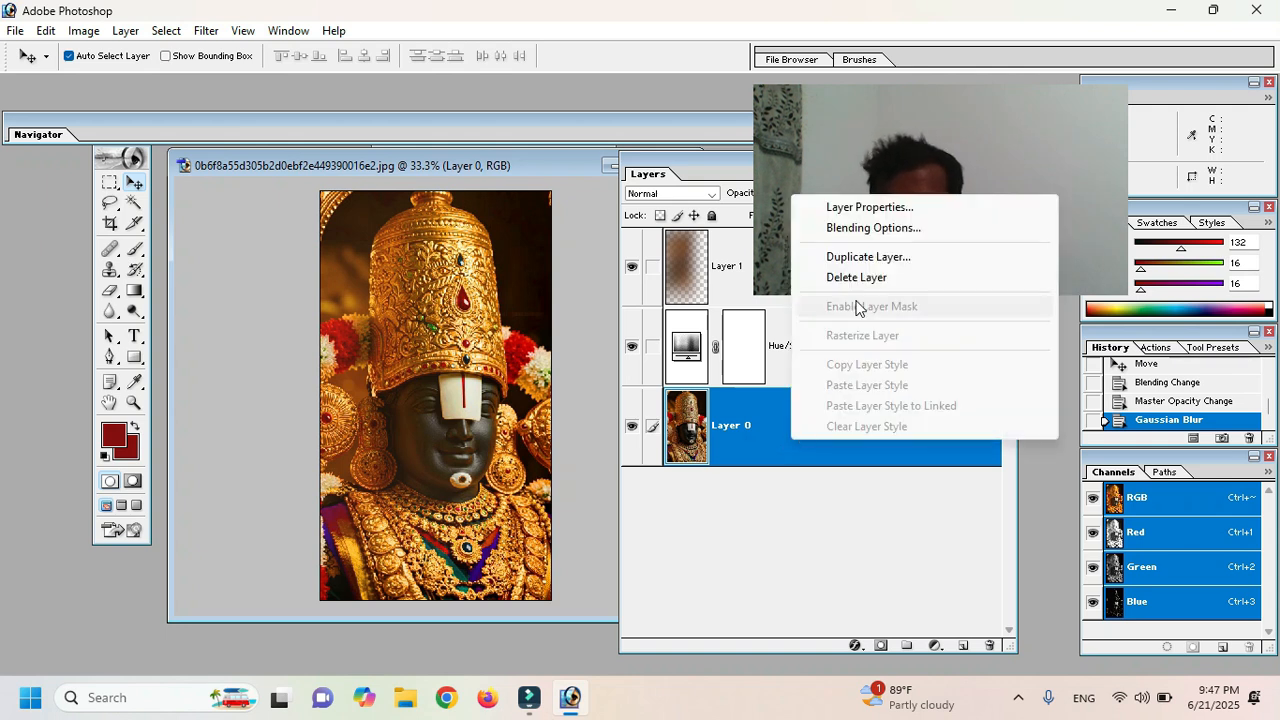
{"action": "left_click", "coordinate": [866, 258]}
{"action": "left_click", "coordinate": [793, 305]}
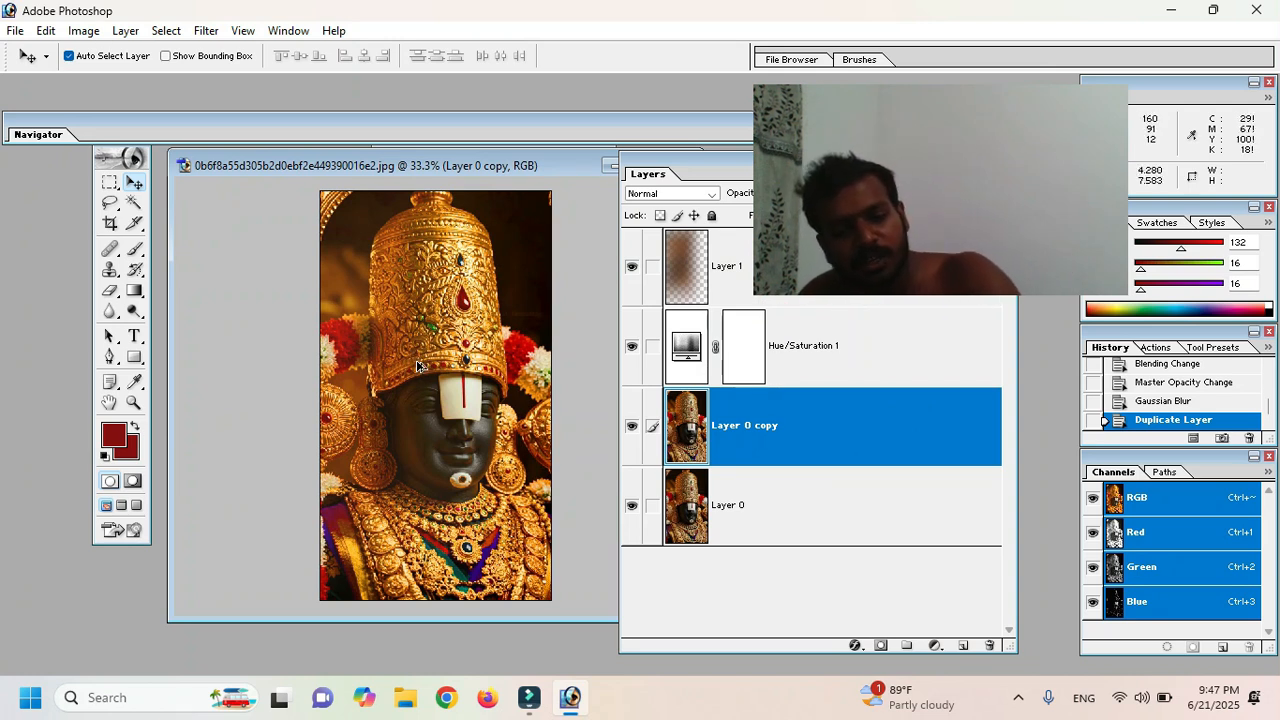
Step: Shift Layer 0 copy sideways with Free Transform until its centre is at about X -108 px
{"action": "left_click", "coordinate": [44, 31]}
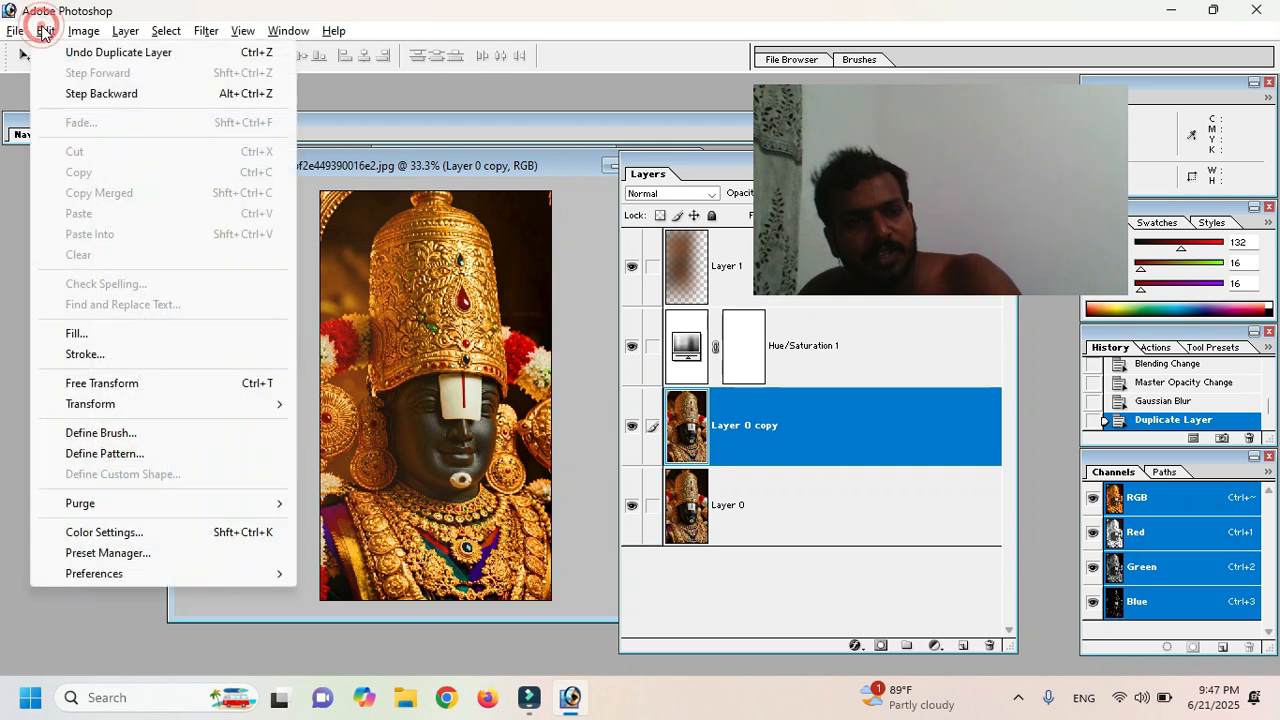
{"action": "left_click", "coordinate": [193, 390]}
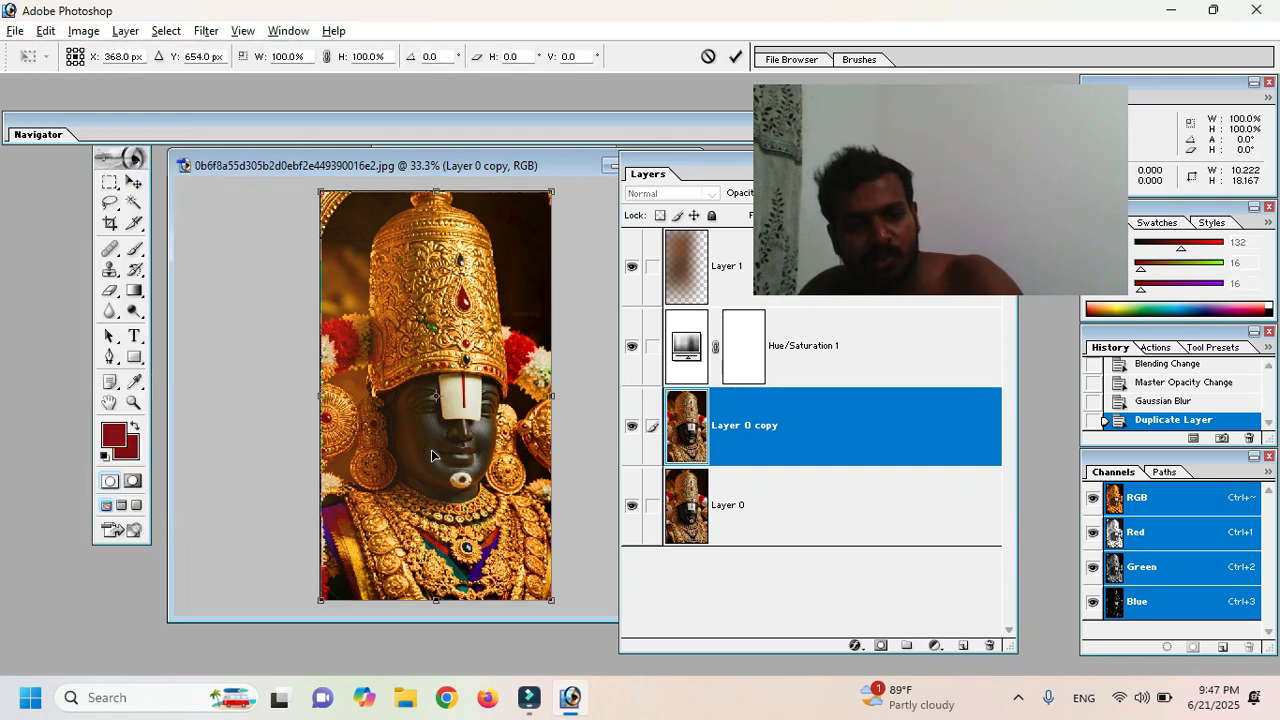
{"action": "left_click_drag", "start_coordinate": [458, 440], "coordinate": [312, 440]}
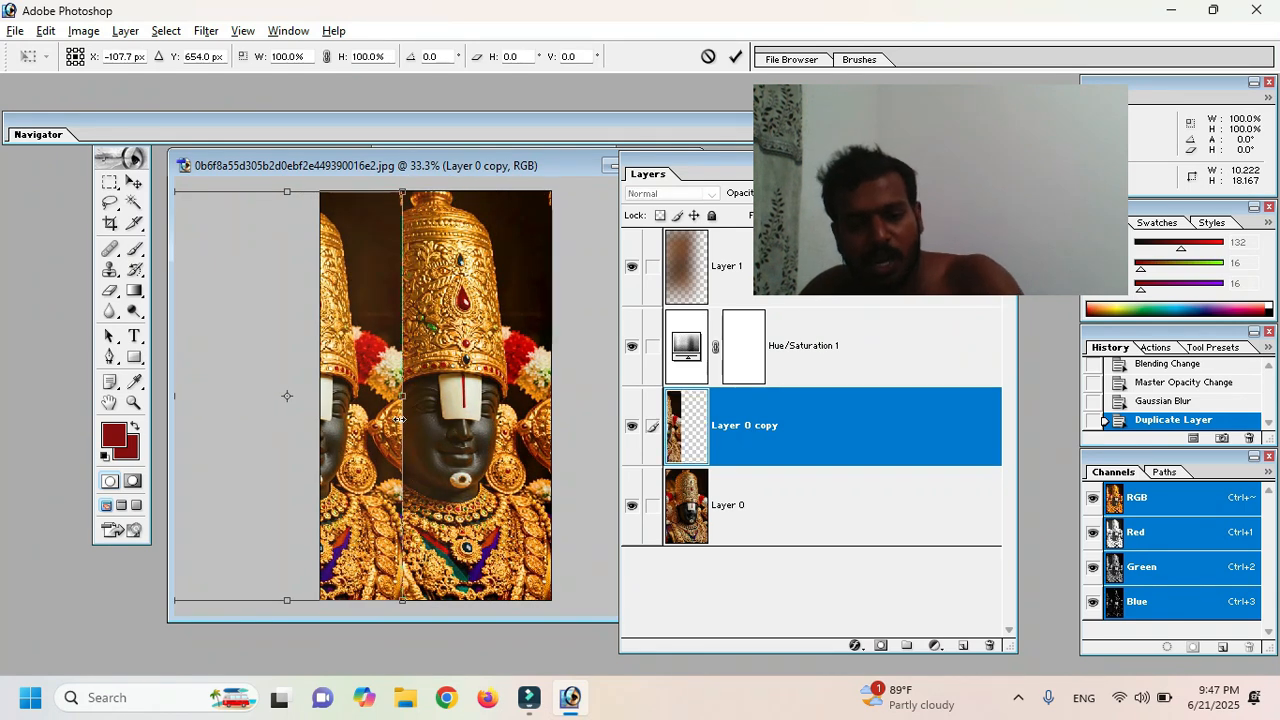
{"action": "key", "text": "Return"}
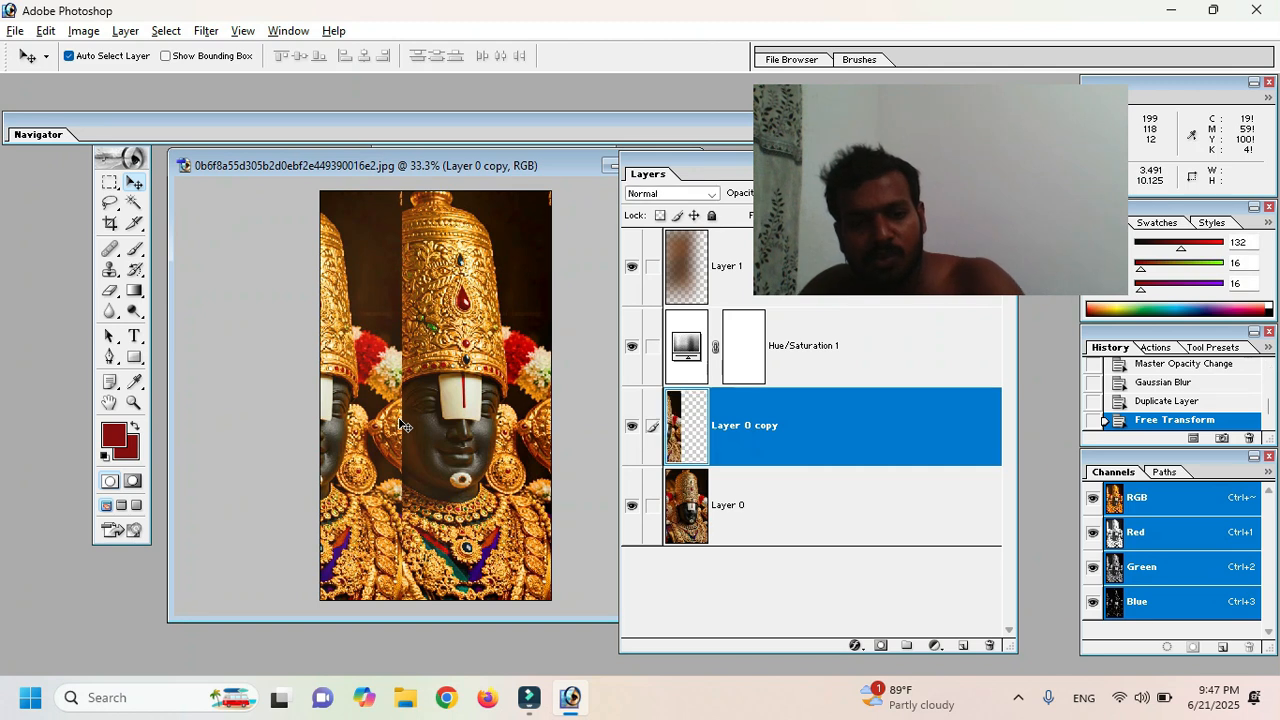
Step: Apply a Spatter filter with Spray Radius 23 and Smoothness 5 to Layer 0 copy and move the layer back over the original picture
{"action": "left_click", "coordinate": [205, 31]}
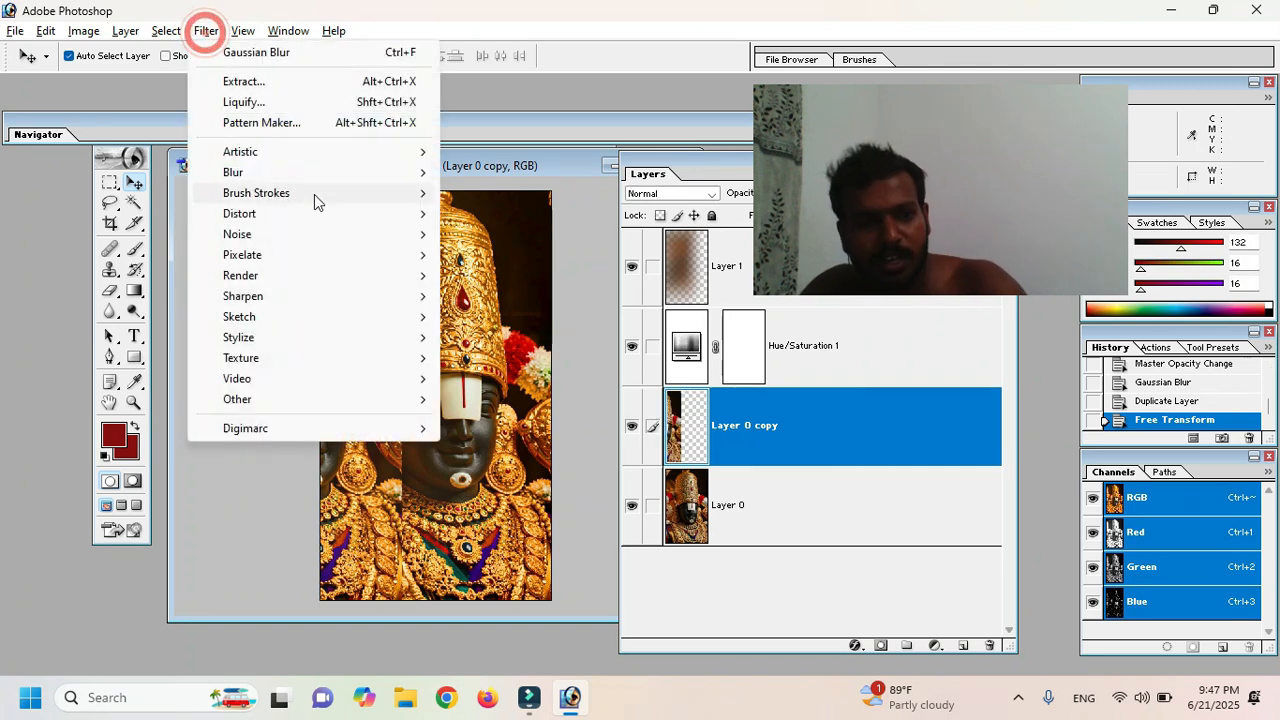
{"action": "mouse_move", "coordinate": [314, 196]}
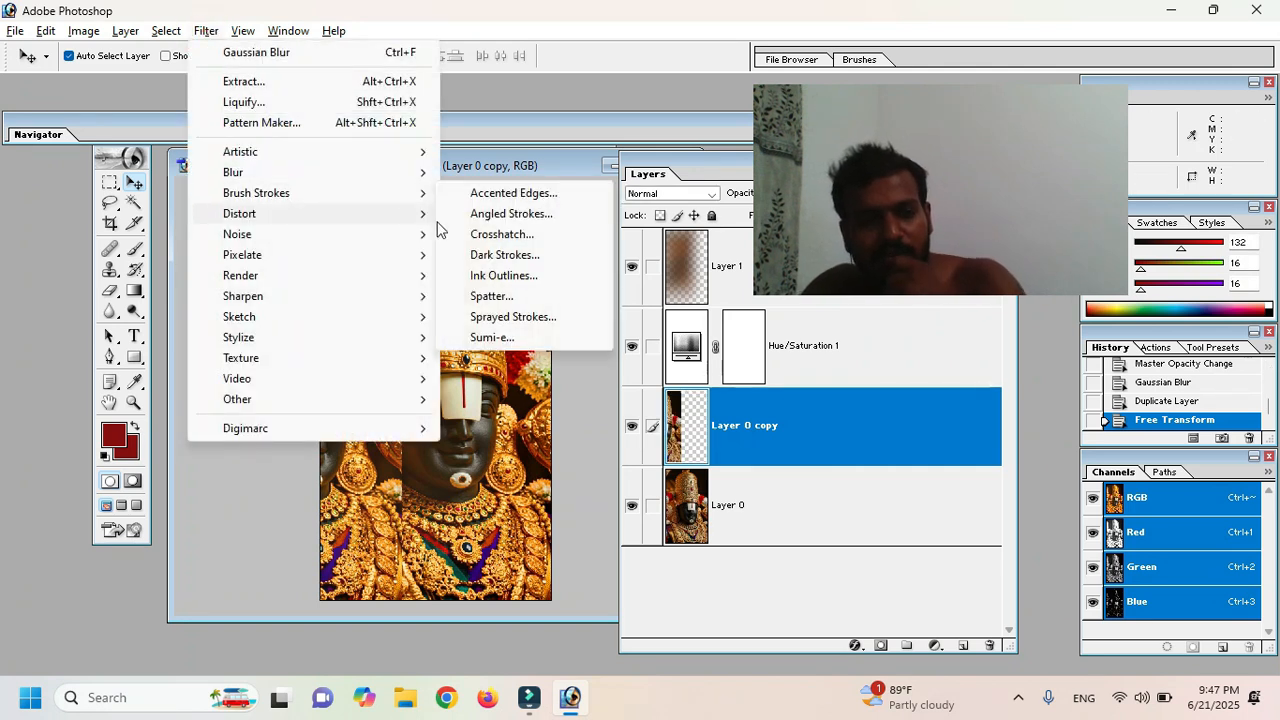
{"action": "left_click", "coordinate": [498, 295]}
{"action": "left_click_drag", "start_coordinate": [624, 277], "coordinate": [586, 214]}
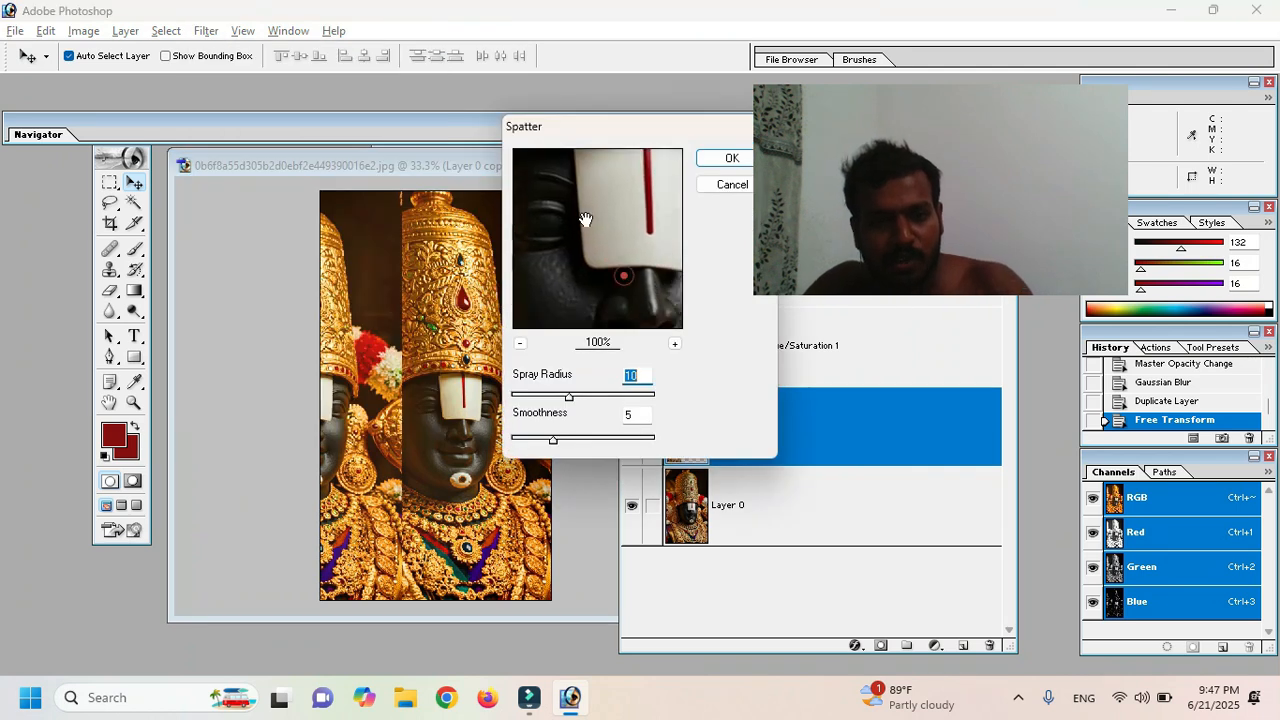
{"action": "left_click", "coordinate": [643, 396]}
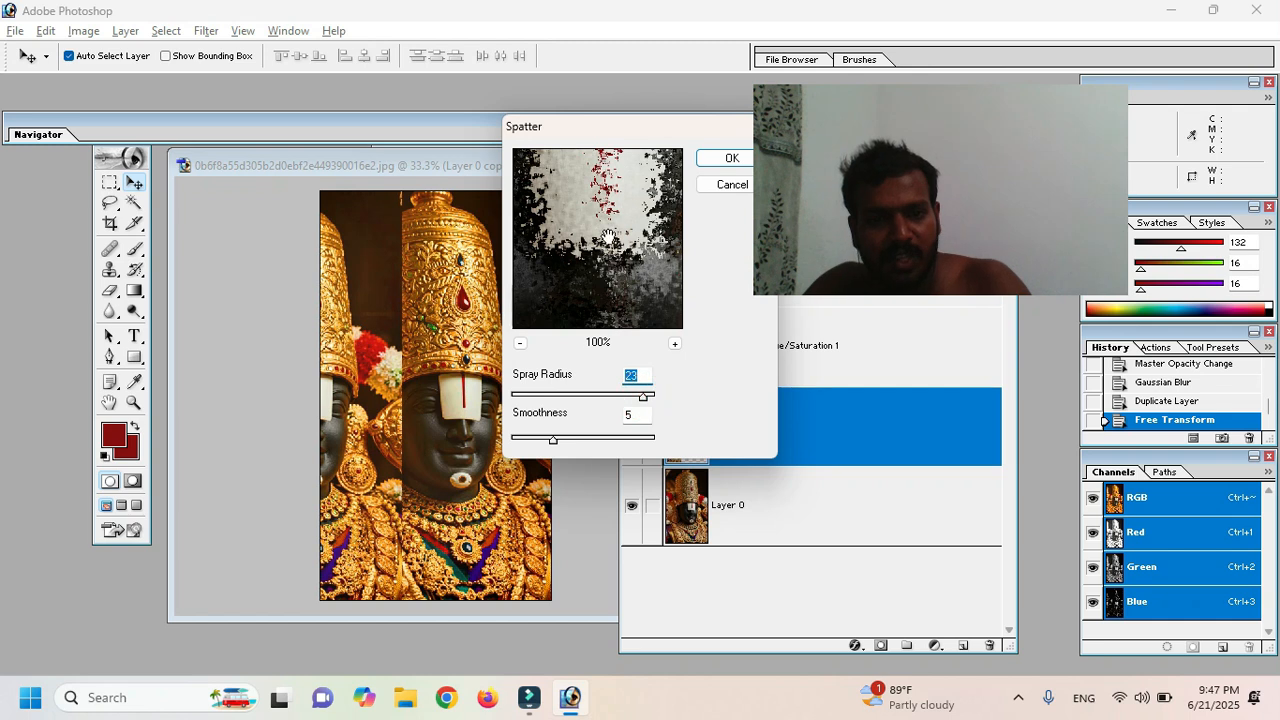
{"action": "left_click", "coordinate": [731, 158]}
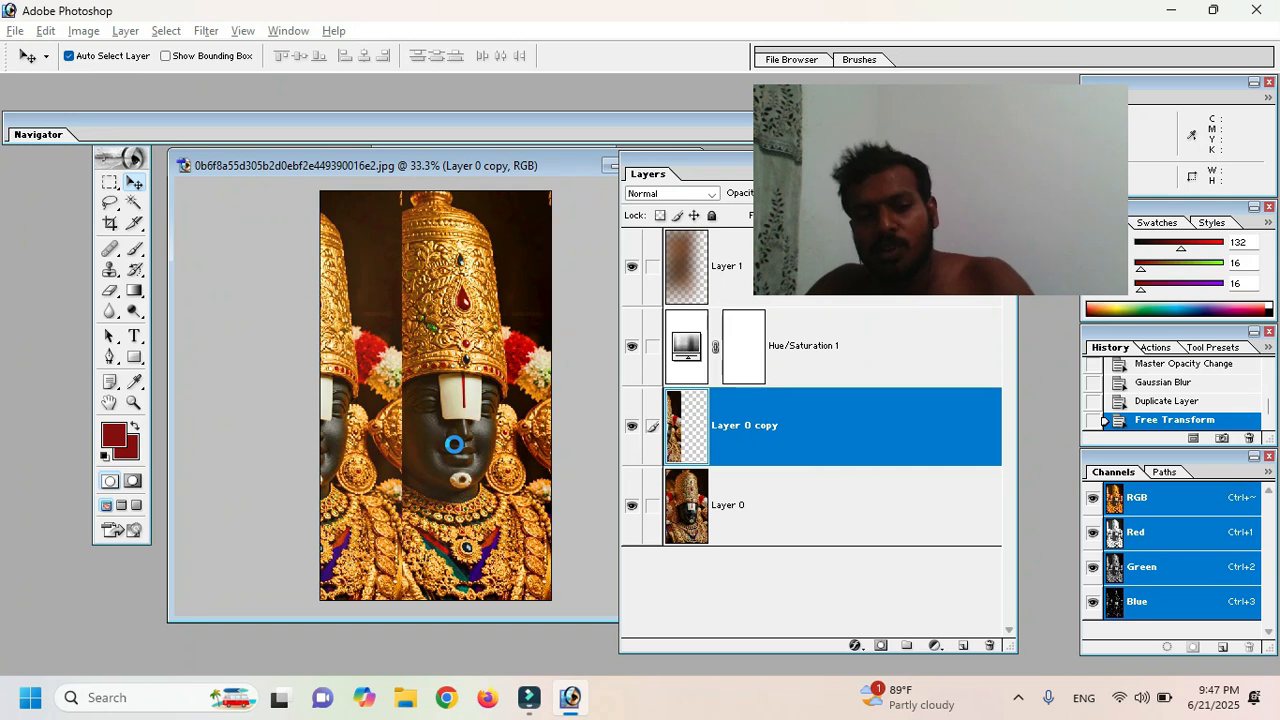
{"action": "left_click_drag", "start_coordinate": [498, 358], "coordinate": [501, 323]}
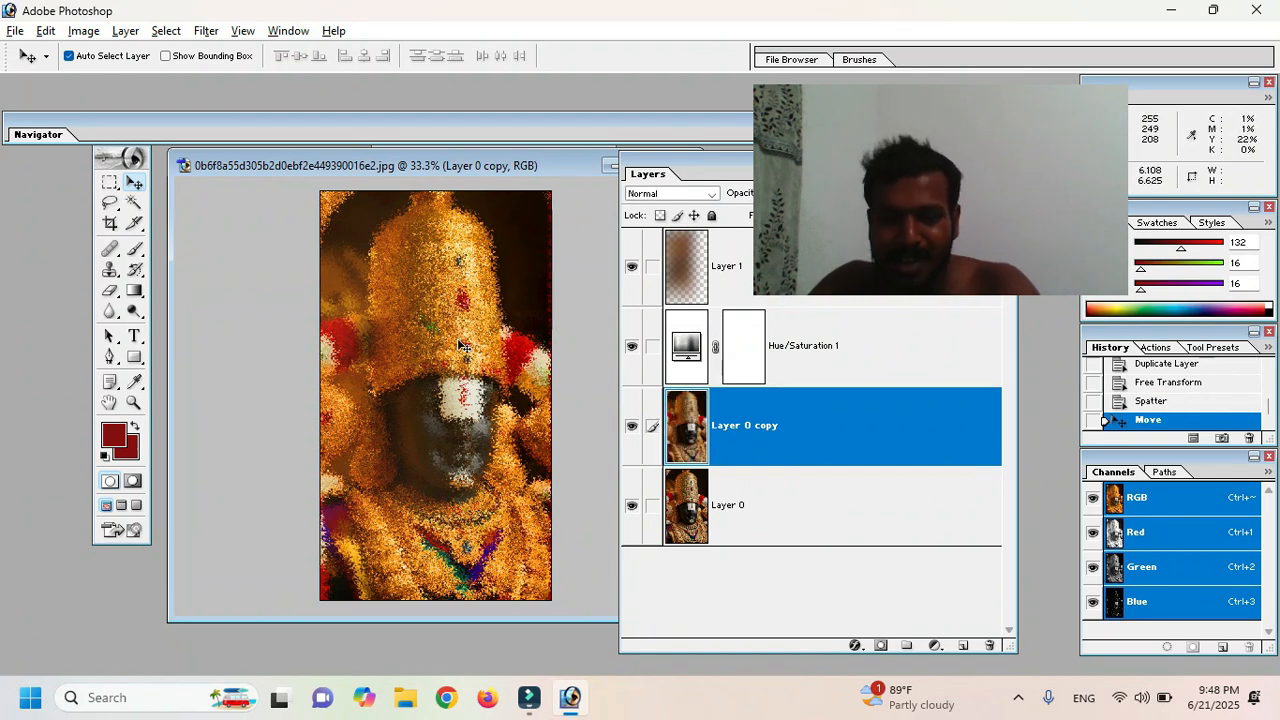
Step: Set Layer 0 copy to Screen blending mode with 50% opacity and compare the image with that layer hidden and shown
{"action": "left_click_drag", "start_coordinate": [686, 170], "coordinate": [558, 176]}
{"action": "left_click", "coordinate": [580, 190]}
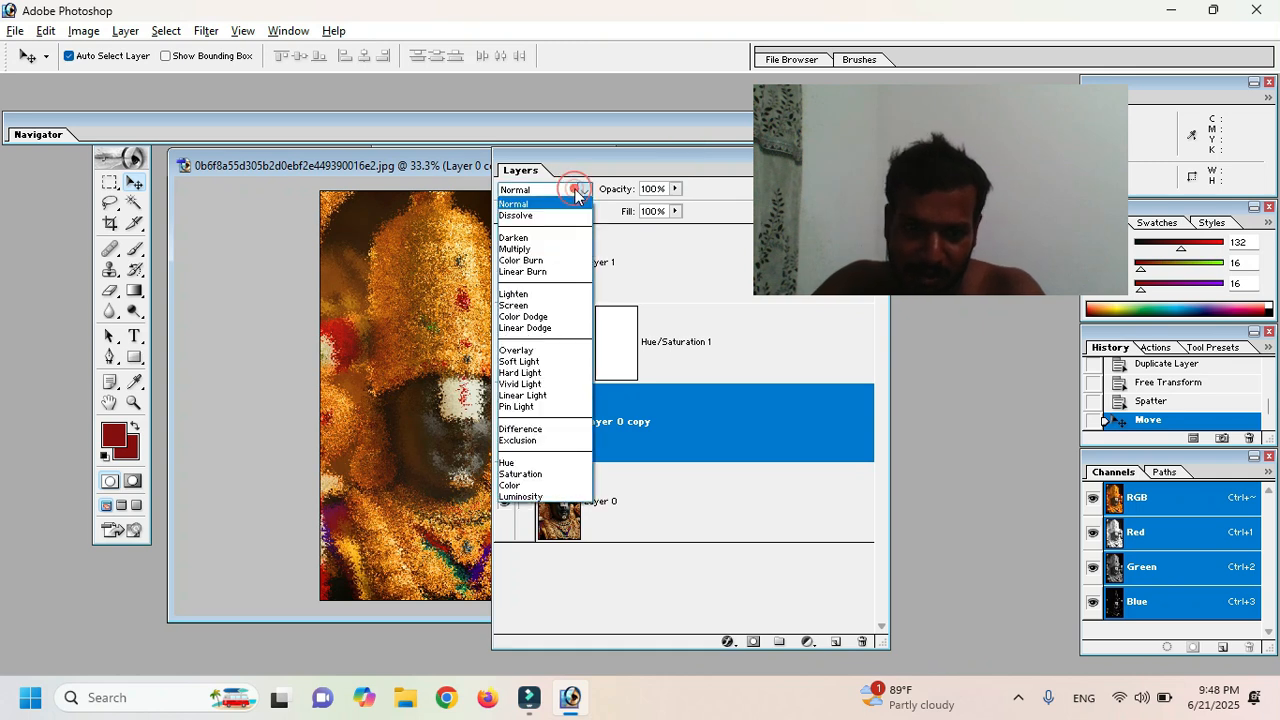
{"action": "left_click", "coordinate": [530, 302]}
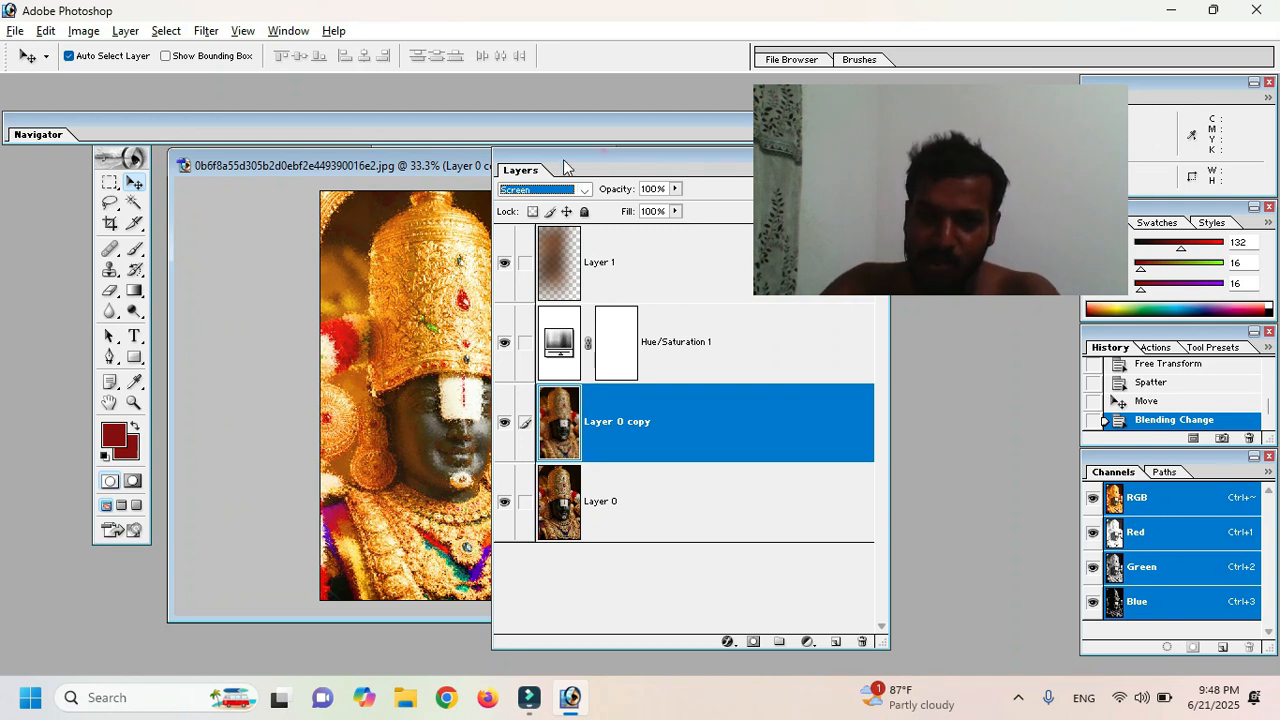
{"action": "left_click_drag", "start_coordinate": [565, 167], "coordinate": [507, 177]}
{"action": "left_click", "coordinate": [617, 200]}
{"action": "left_click_drag", "start_coordinate": [578, 220], "coordinate": [563, 224]}
{"action": "left_click", "coordinate": [512, 167]}
{"action": "left_click_drag", "start_coordinate": [520, 165], "coordinate": [616, 173]}
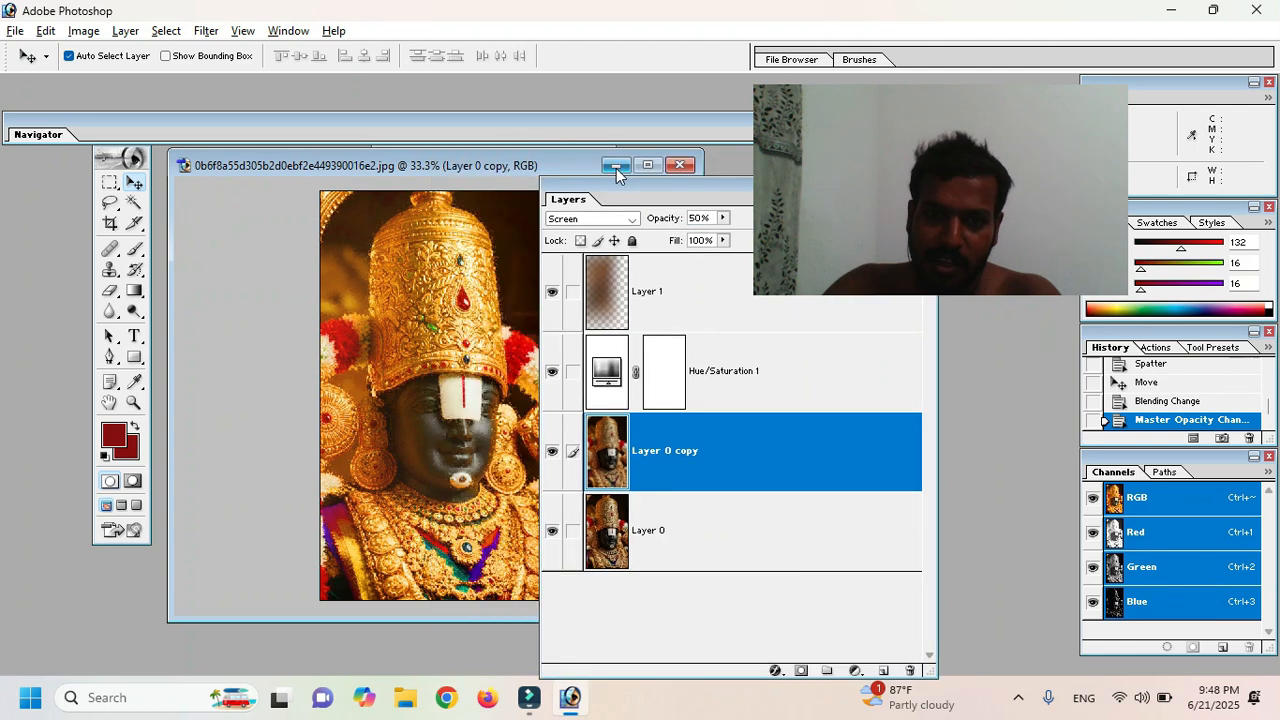
{"action": "left_click", "coordinate": [551, 457]}
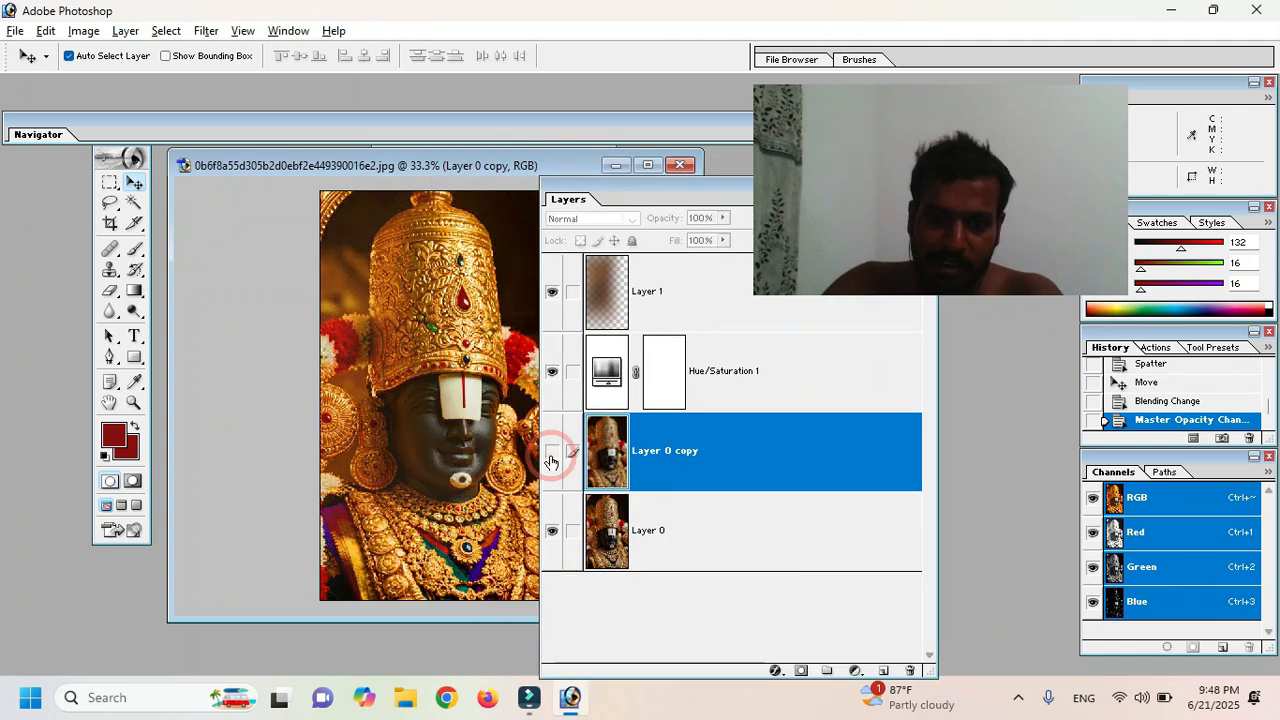
{"action": "left_click", "coordinate": [551, 457]}
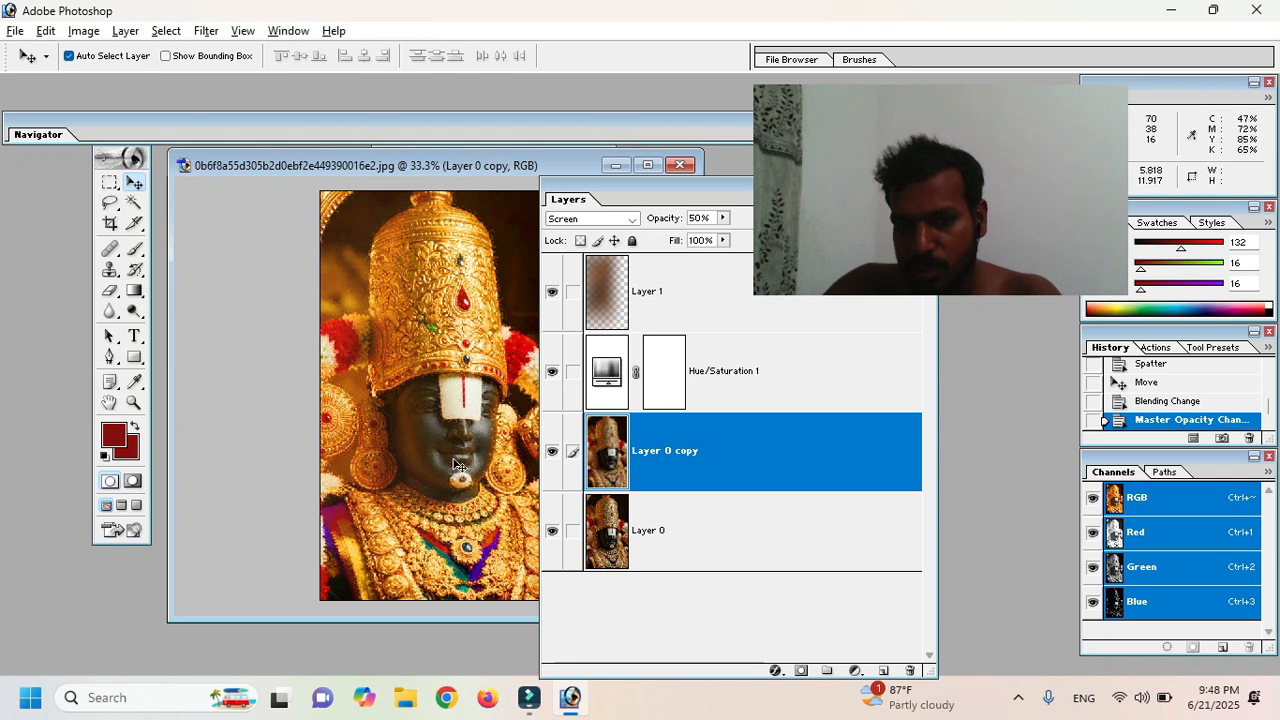
Step: Add a layer mask to Layer 0 copy and paint black over the deity's face with a soft 261 px brush
{"action": "left_click", "coordinate": [799, 671]}
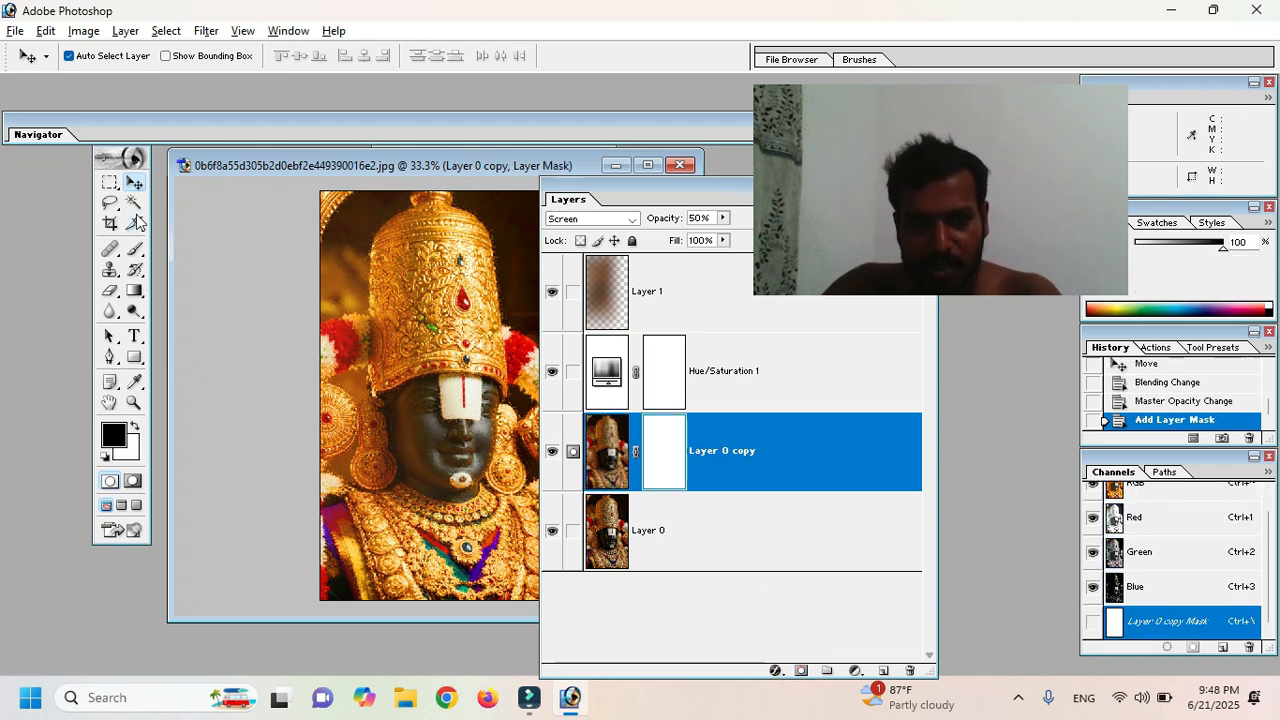
{"action": "left_click", "coordinate": [137, 250]}
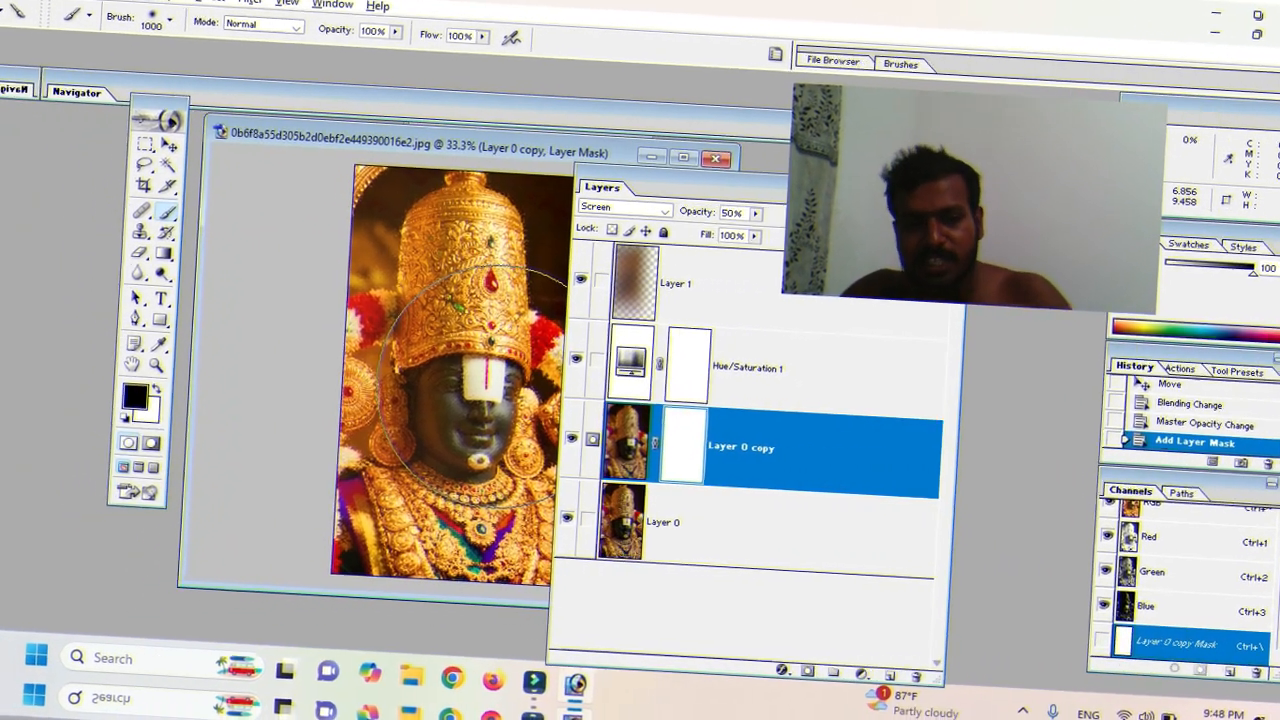
{"action": "right_click", "coordinate": [470, 385]}
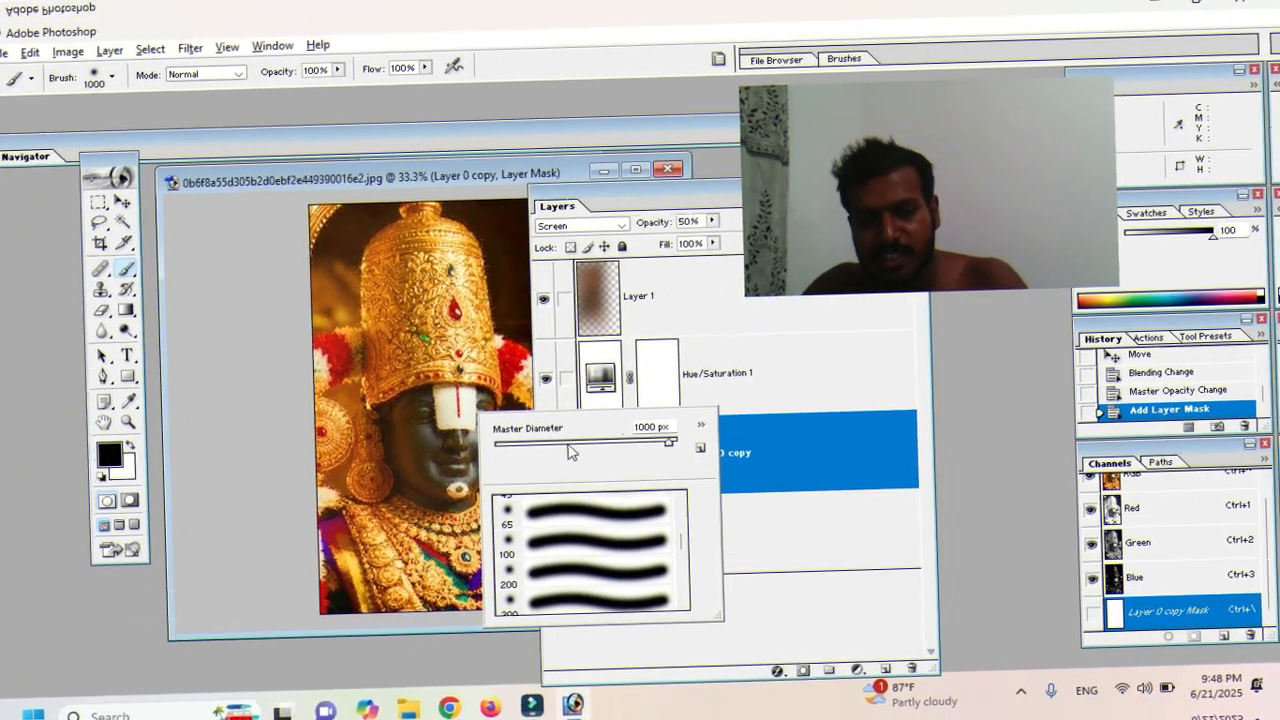
{"action": "left_click", "coordinate": [567, 443]}
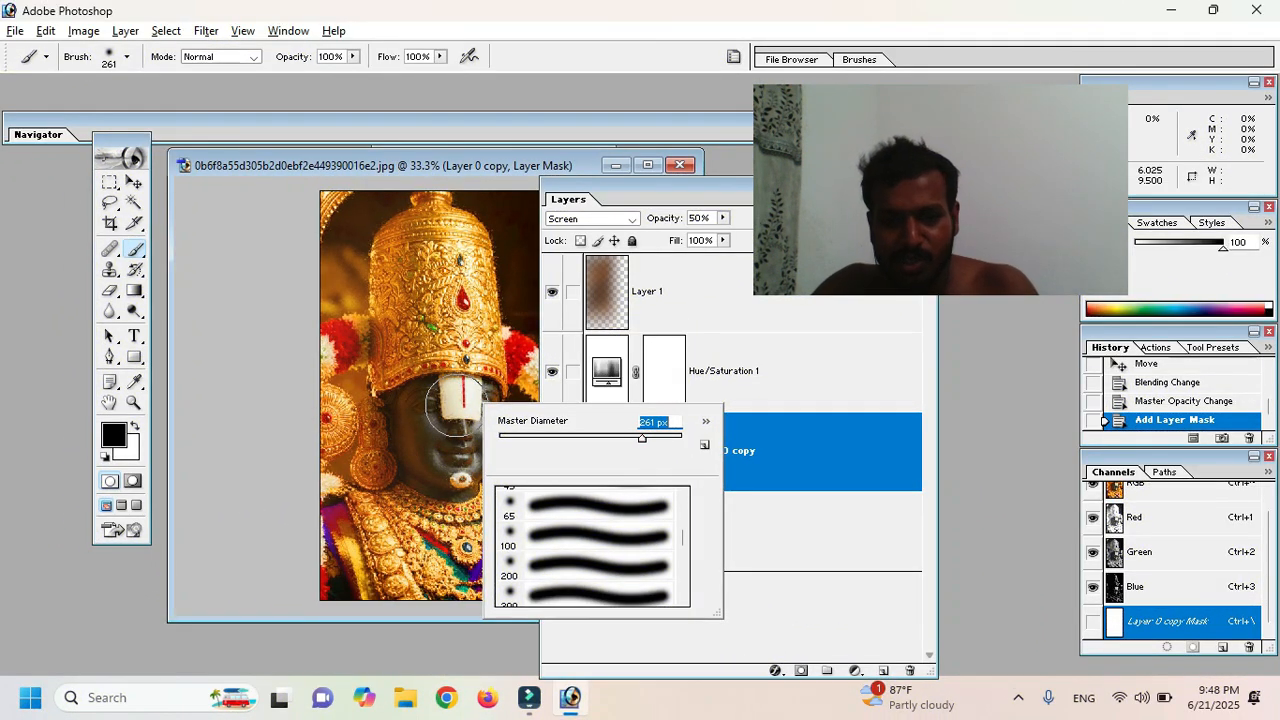
{"action": "key", "text": "Return"}
{"action": "left_click", "coordinate": [209, 528]}
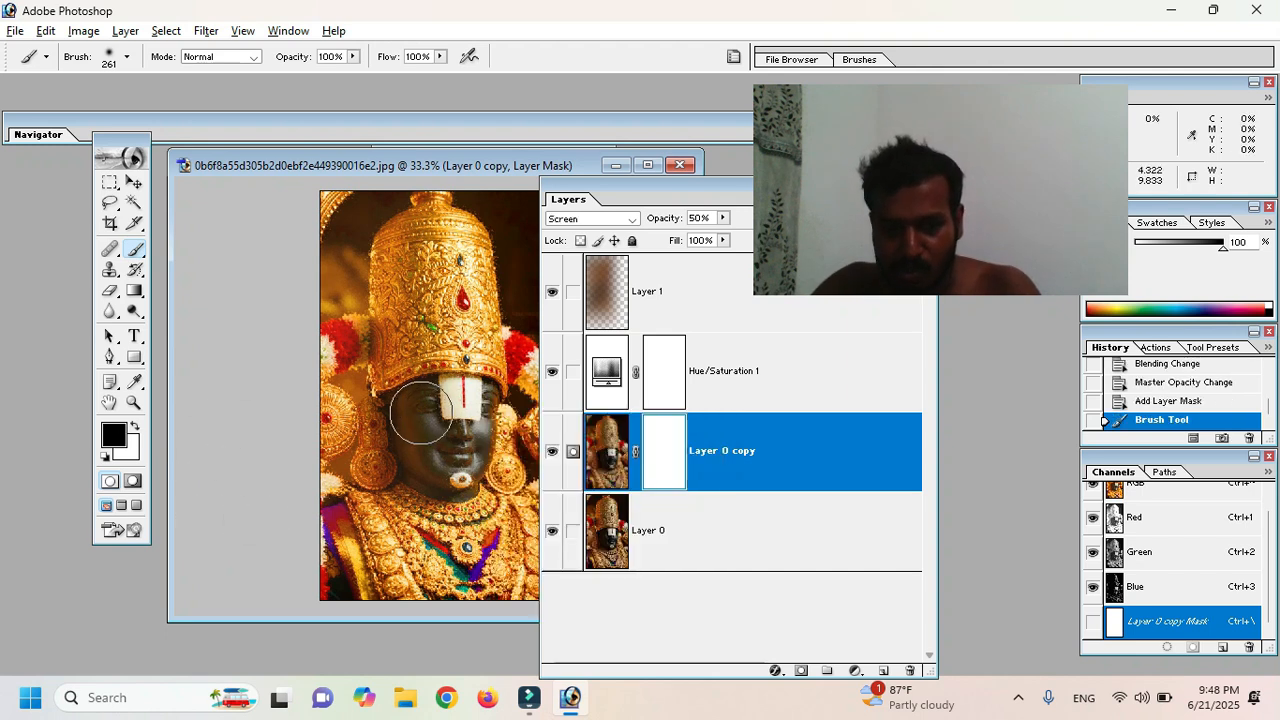
{"action": "mouse_move", "coordinate": [428, 405]}
{"action": "left_mouse_down"}
{"action": "mouse_move", "coordinate": [438, 458]}
{"action": "mouse_move", "coordinate": [455, 454]}
{"action": "mouse_move", "coordinate": [477, 436]}
{"action": "mouse_move", "coordinate": [481, 408]}
{"action": "mouse_move", "coordinate": [480, 465]}
{"action": "mouse_move", "coordinate": [430, 457]}
{"action": "mouse_move", "coordinate": [451, 466]}
{"action": "mouse_move", "coordinate": [459, 416]}
{"action": "mouse_move", "coordinate": [466, 451]}
{"action": "mouse_move", "coordinate": [448, 436]}
{"action": "mouse_move", "coordinate": [461, 416]}
{"action": "mouse_move", "coordinate": [478, 487]}
{"action": "left_mouse_up"}
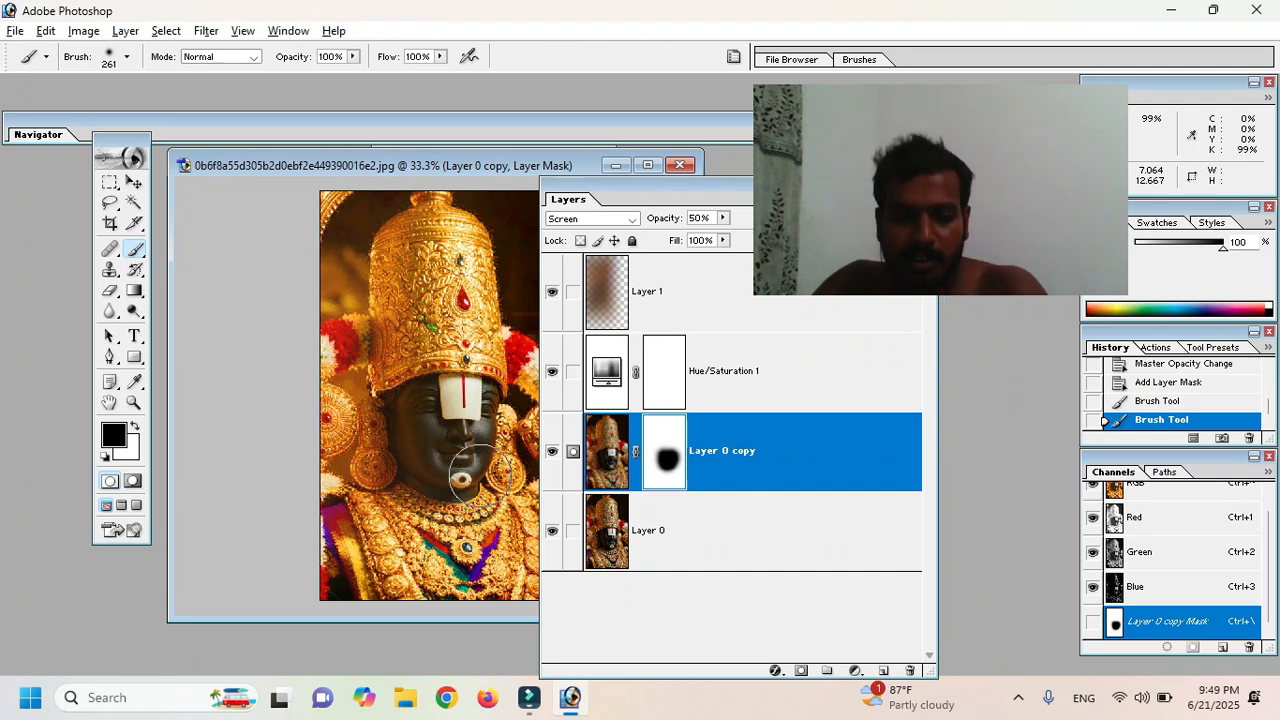
Step: Move the image window clear of the Layers panel and compare the image with the masked Layer 0 copy hidden and shown
{"action": "left_click_drag", "start_coordinate": [415, 172], "coordinate": [248, 178]}
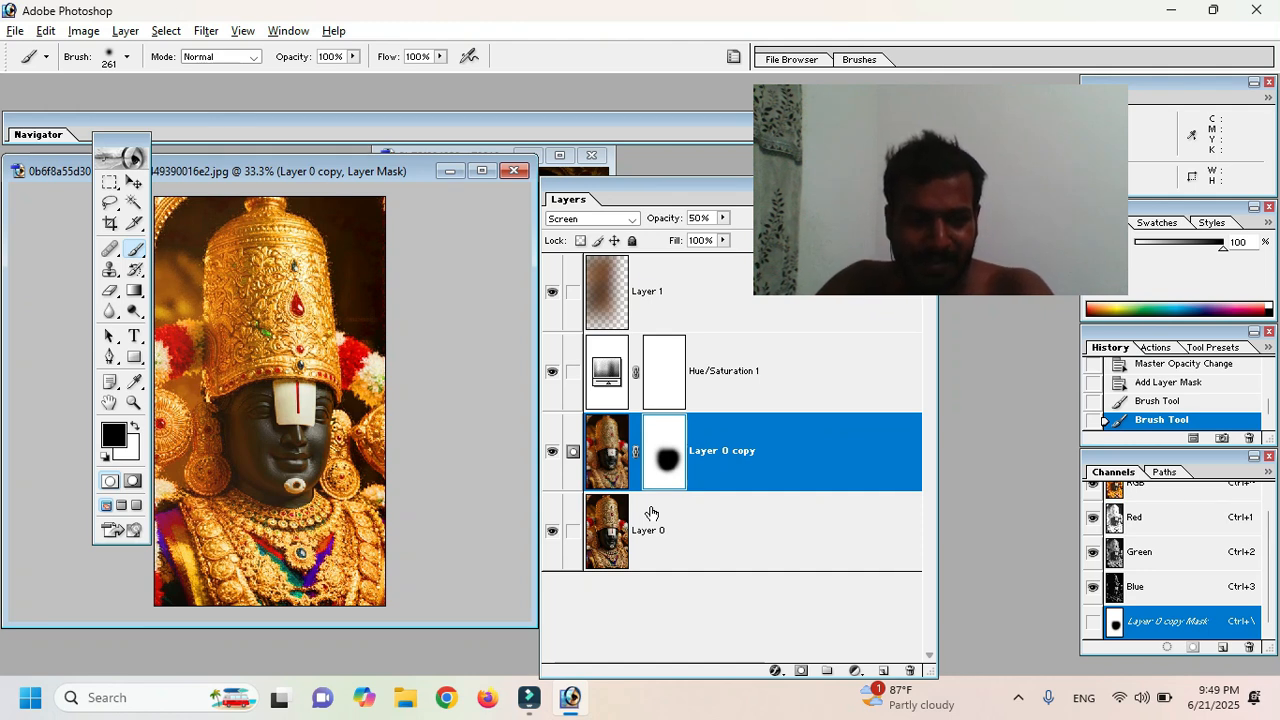
{"action": "left_click_drag", "start_coordinate": [275, 171], "coordinate": [285, 149]}
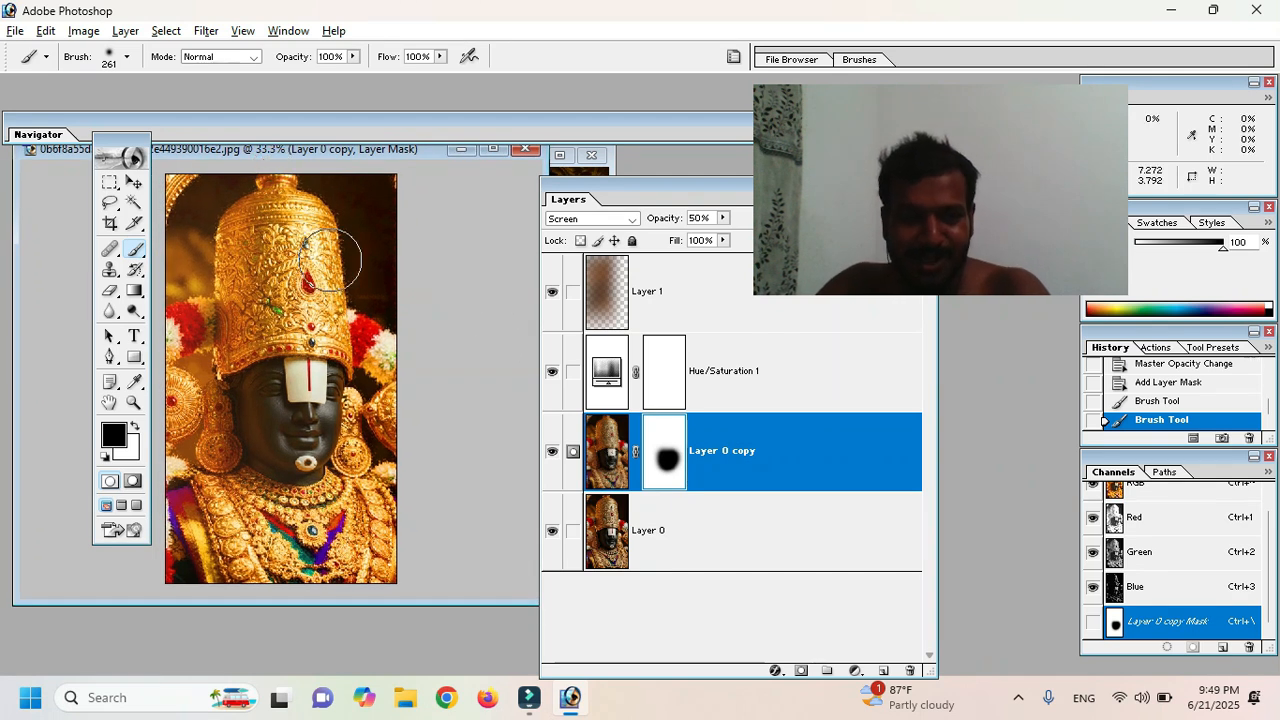
{"action": "key", "text": "v"}
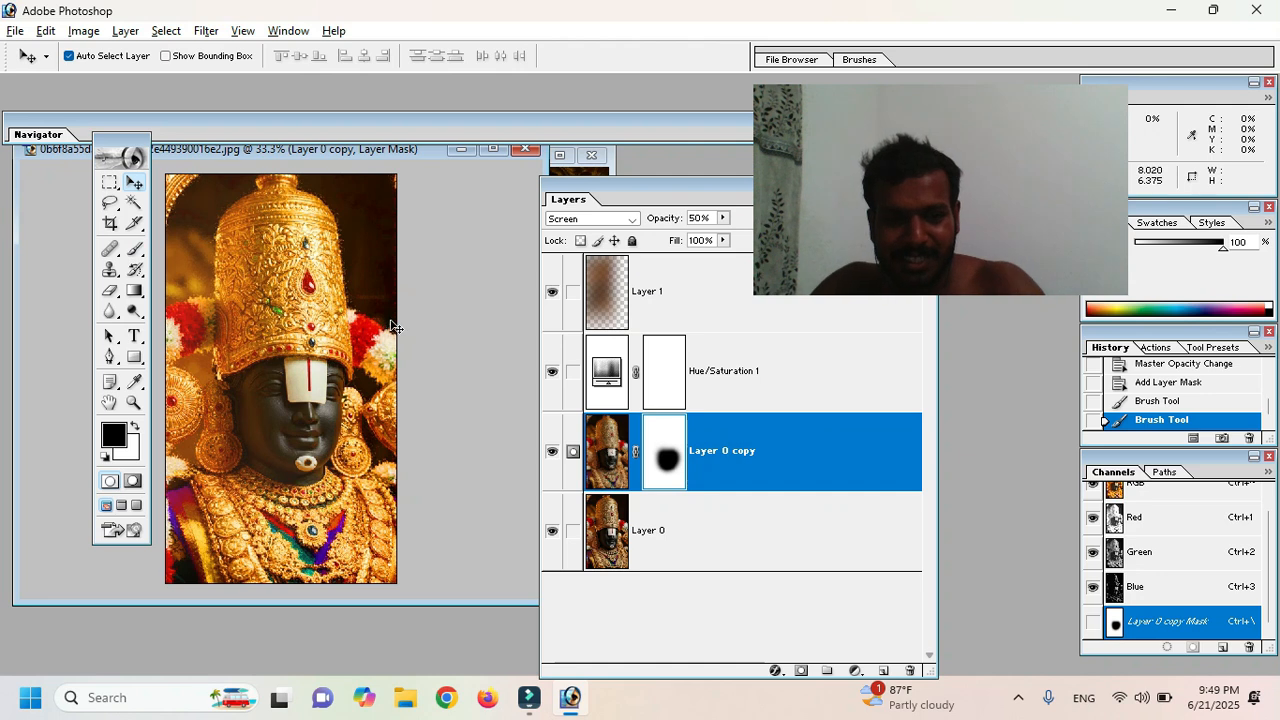
{"action": "left_click", "coordinate": [552, 451]}
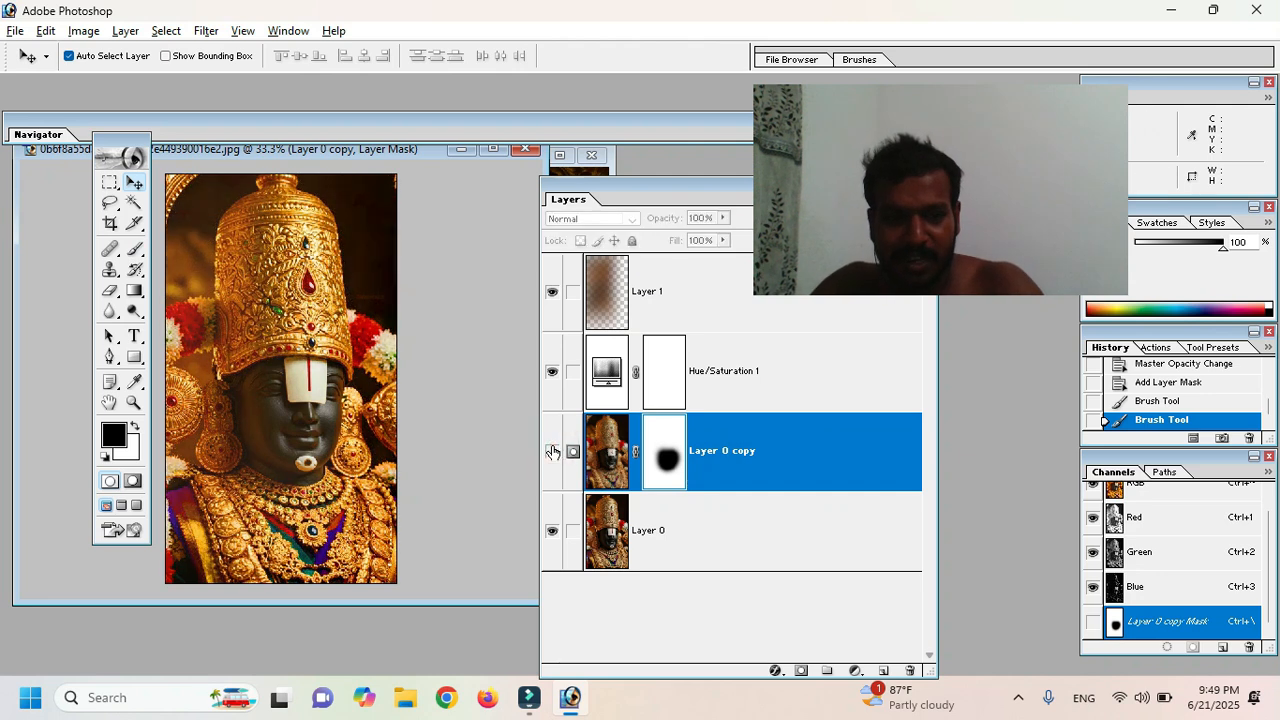
{"action": "left_click", "coordinate": [552, 451]}
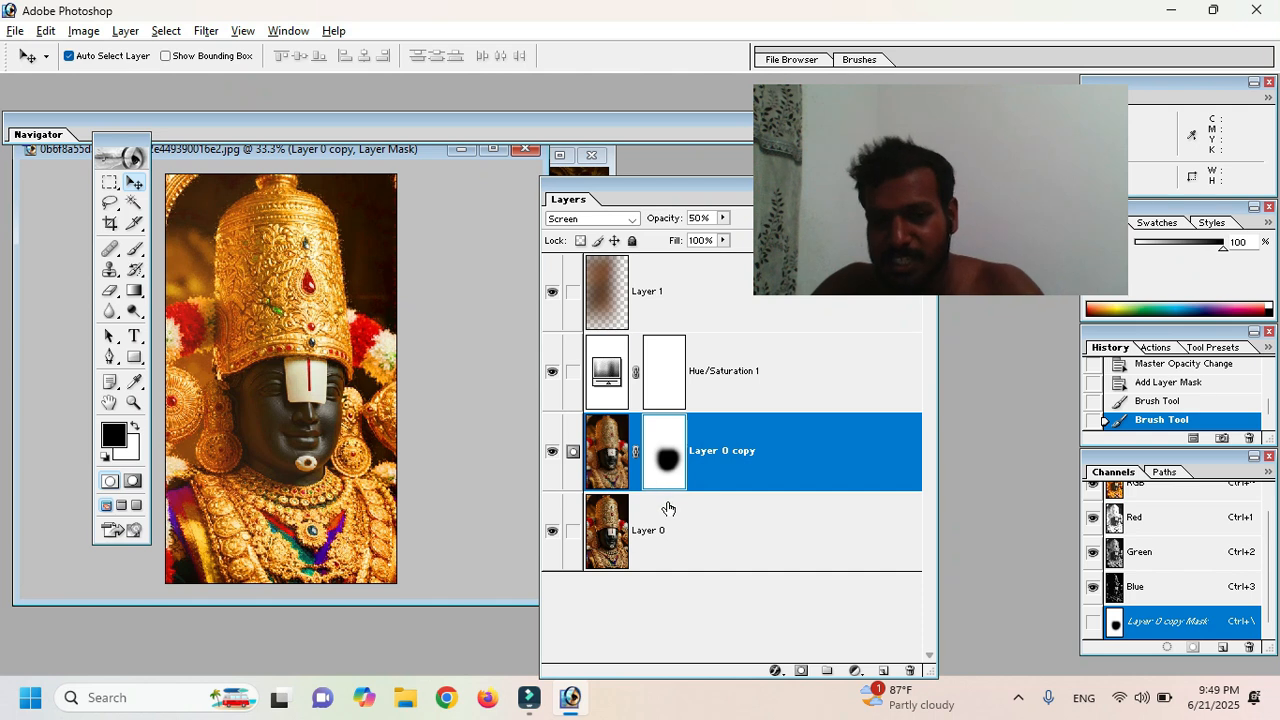
Step: Link Layer 1, Hue/Saturation 1 and Layer 0 to Layer 0 copy and merge the linked layers
{"action": "left_click", "coordinate": [571, 292]}
{"action": "left_click", "coordinate": [572, 372]}
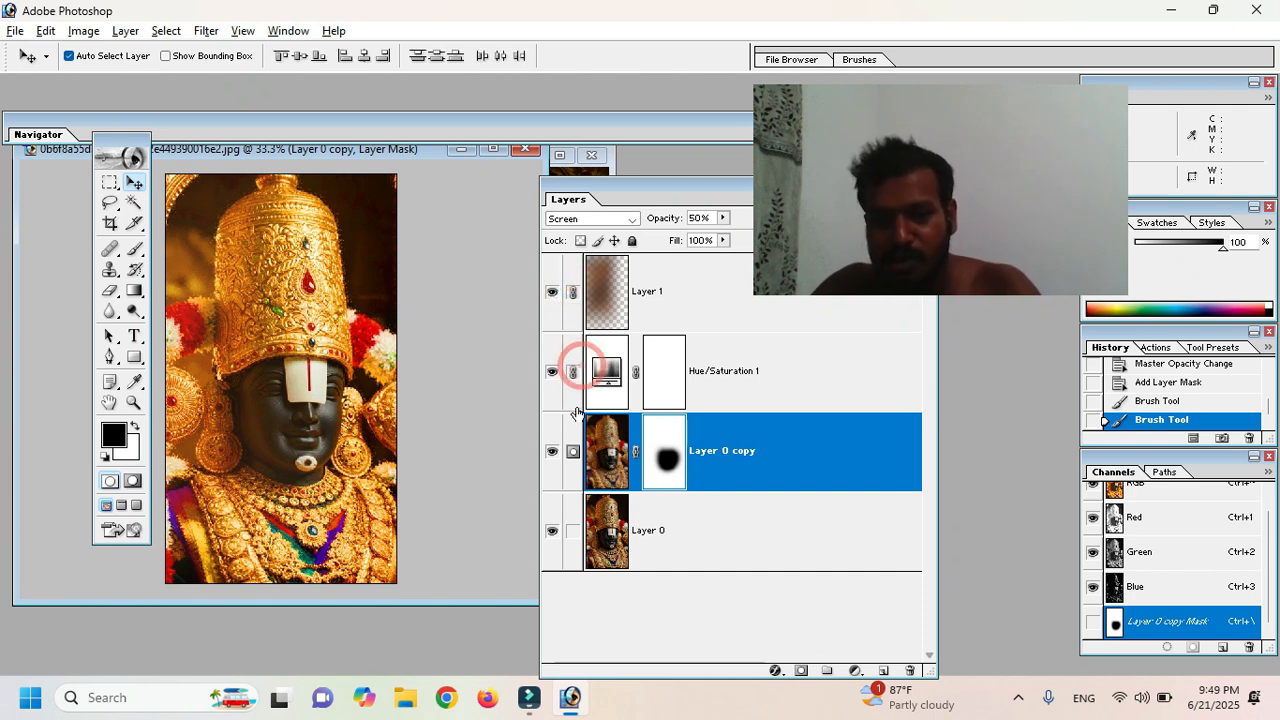
{"action": "left_click", "coordinate": [569, 532]}
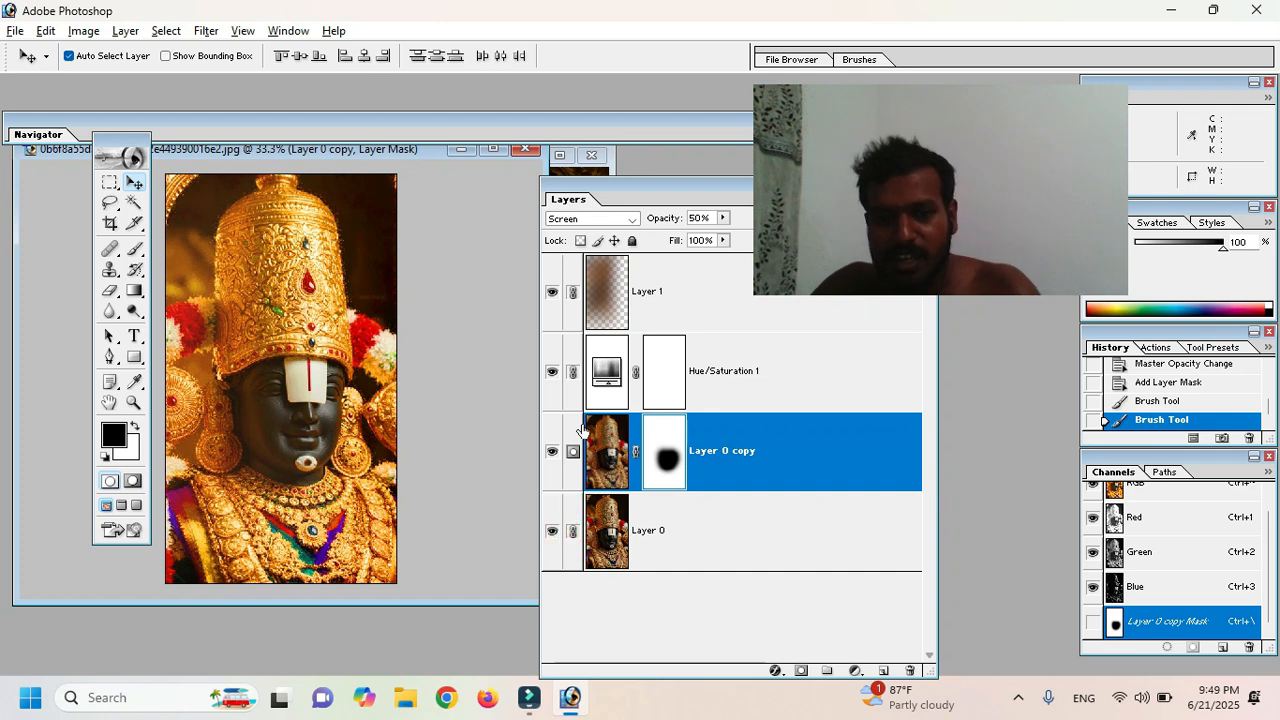
{"action": "left_click", "coordinate": [125, 30]}
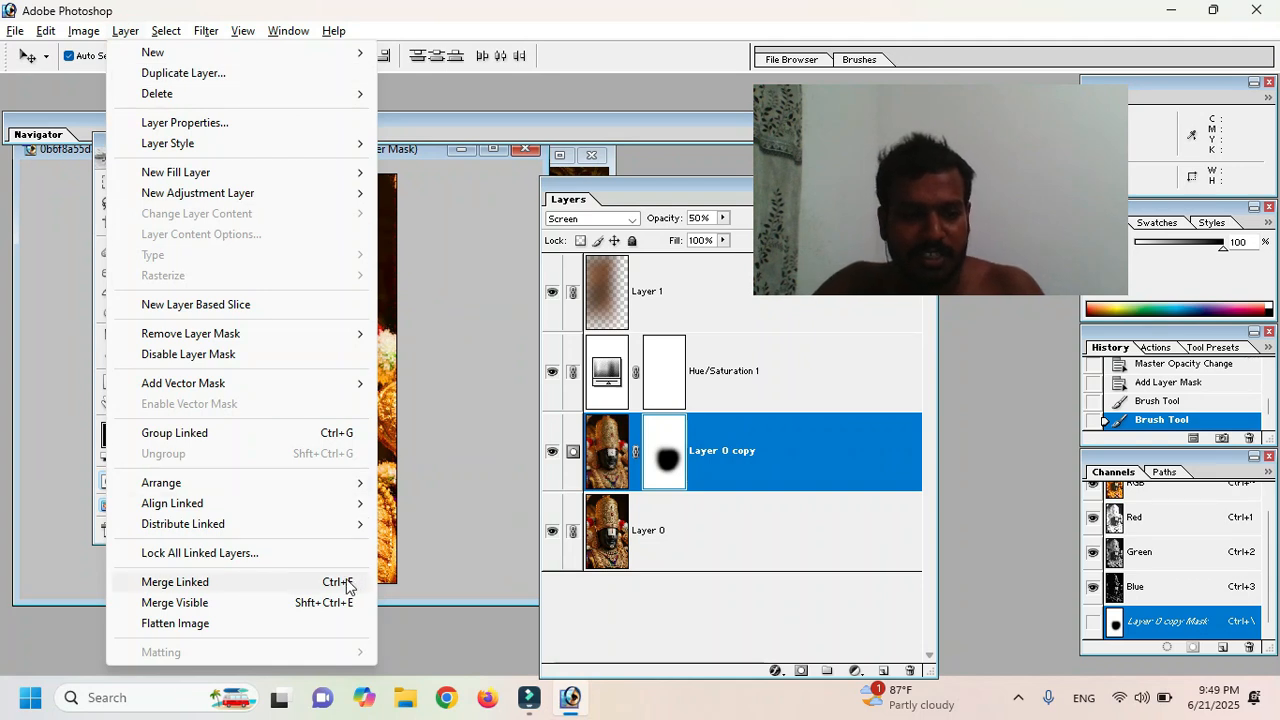
{"action": "left_click", "coordinate": [175, 582]}
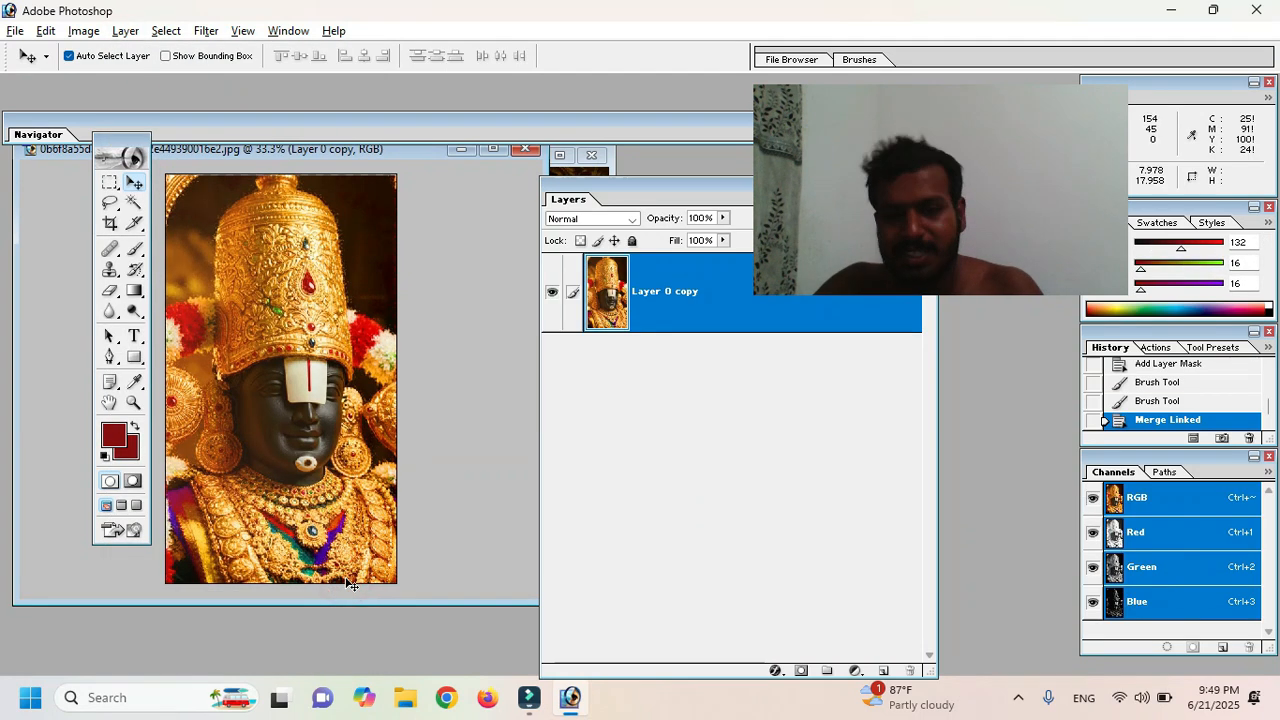
Step: Open the black-and-gold deity picture 81b9f32640008ab76c72ab25ae25cb14 from the Pins folder
{"action": "left_click_drag", "start_coordinate": [630, 194], "coordinate": [603, 207]}
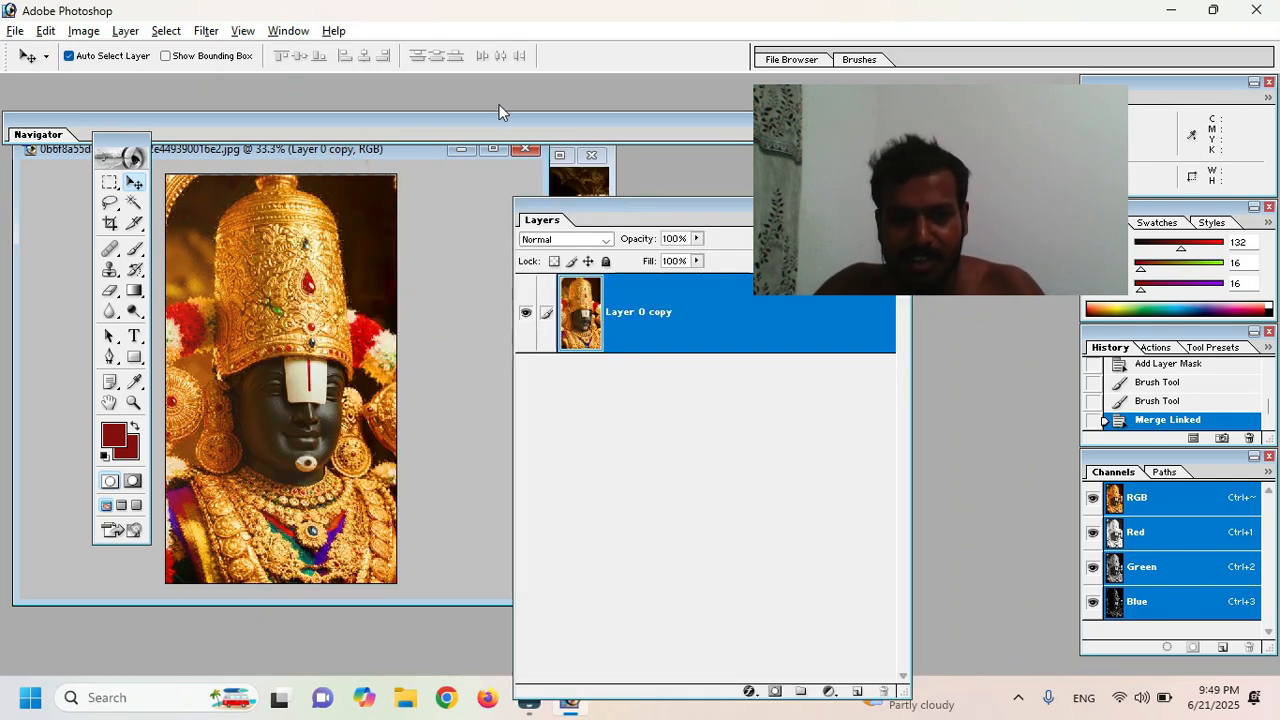
{"action": "key", "text": "ctrl+o"}
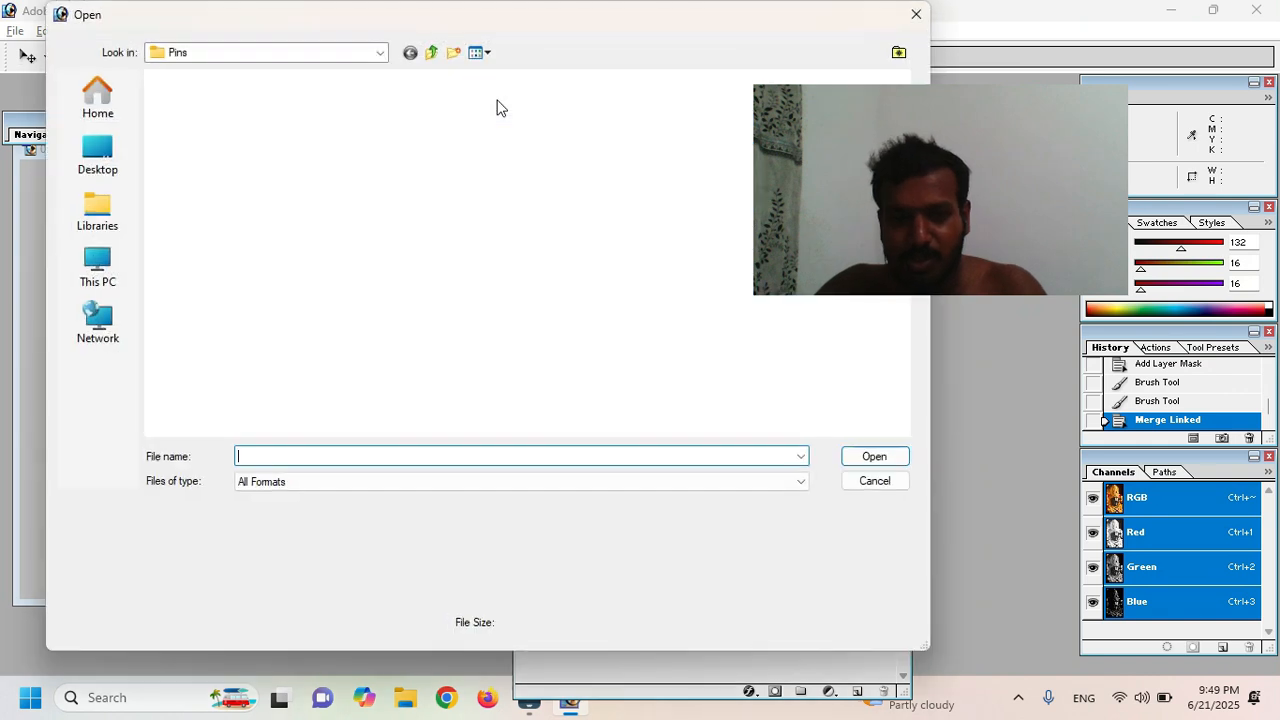
{"action": "scroll", "coordinate": [634, 329], "scroll_direction": "down", "scroll_amount": 2}
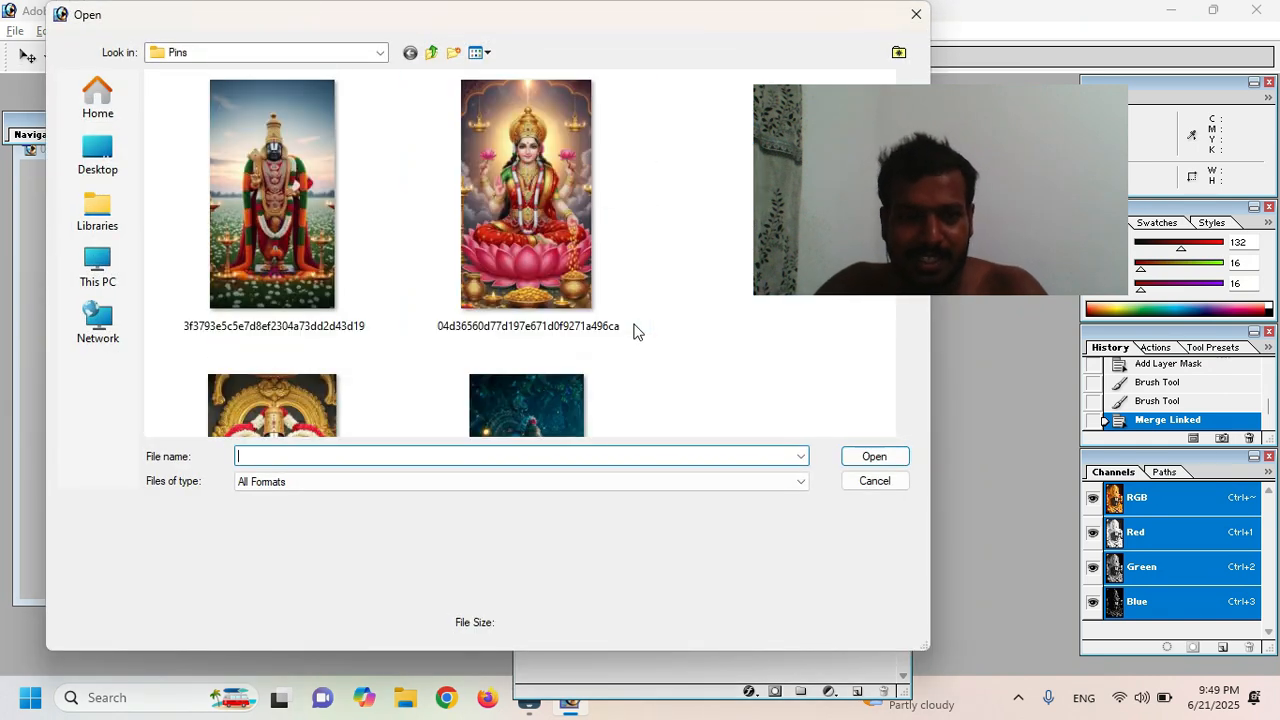
{"action": "left_click", "coordinate": [634, 329]}
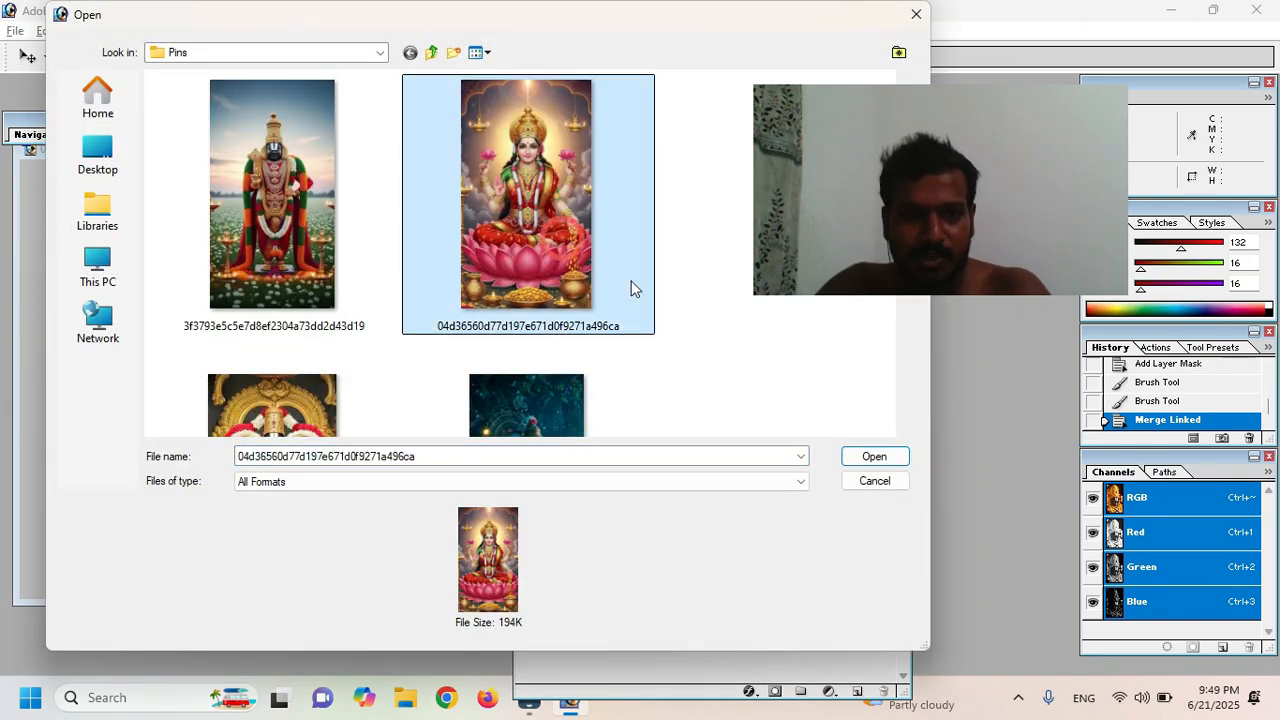
{"action": "scroll", "coordinate": [651, 309], "scroll_direction": "down", "scroll_amount": 3}
{"action": "scroll", "coordinate": [651, 310], "scroll_direction": "down", "scroll_amount": 6}
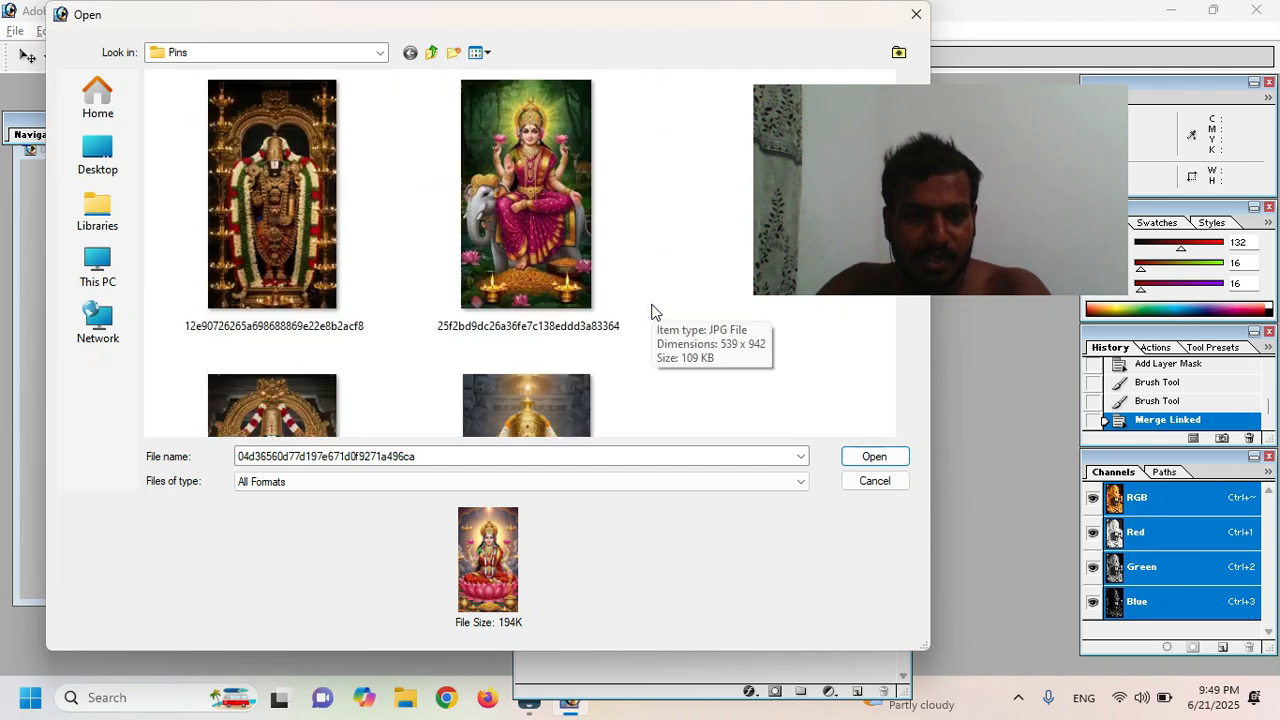
{"action": "scroll", "coordinate": [651, 312], "scroll_direction": "down", "scroll_amount": 4}
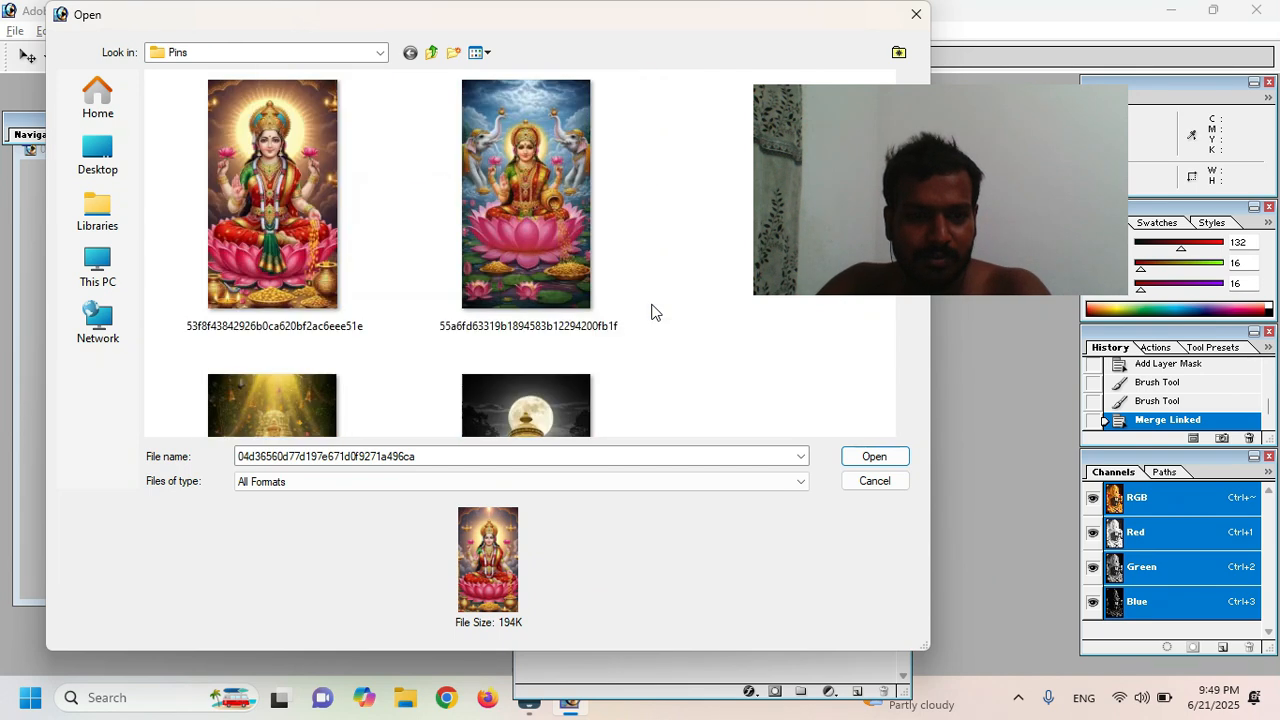
{"action": "scroll", "coordinate": [651, 312], "scroll_direction": "down", "scroll_amount": 5}
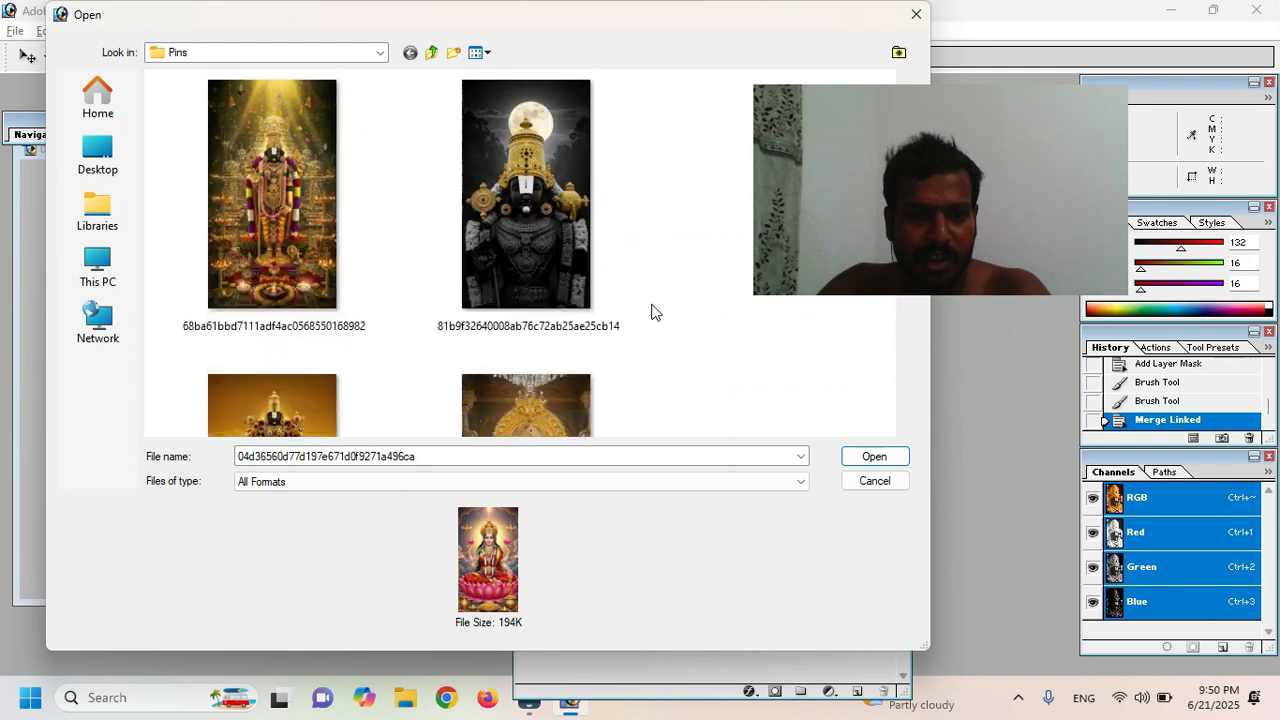
{"action": "scroll", "coordinate": [651, 312], "scroll_direction": "up", "scroll_amount": 2}
{"action": "left_click", "coordinate": [534, 228]}
{"action": "left_click", "coordinate": [874, 456]}
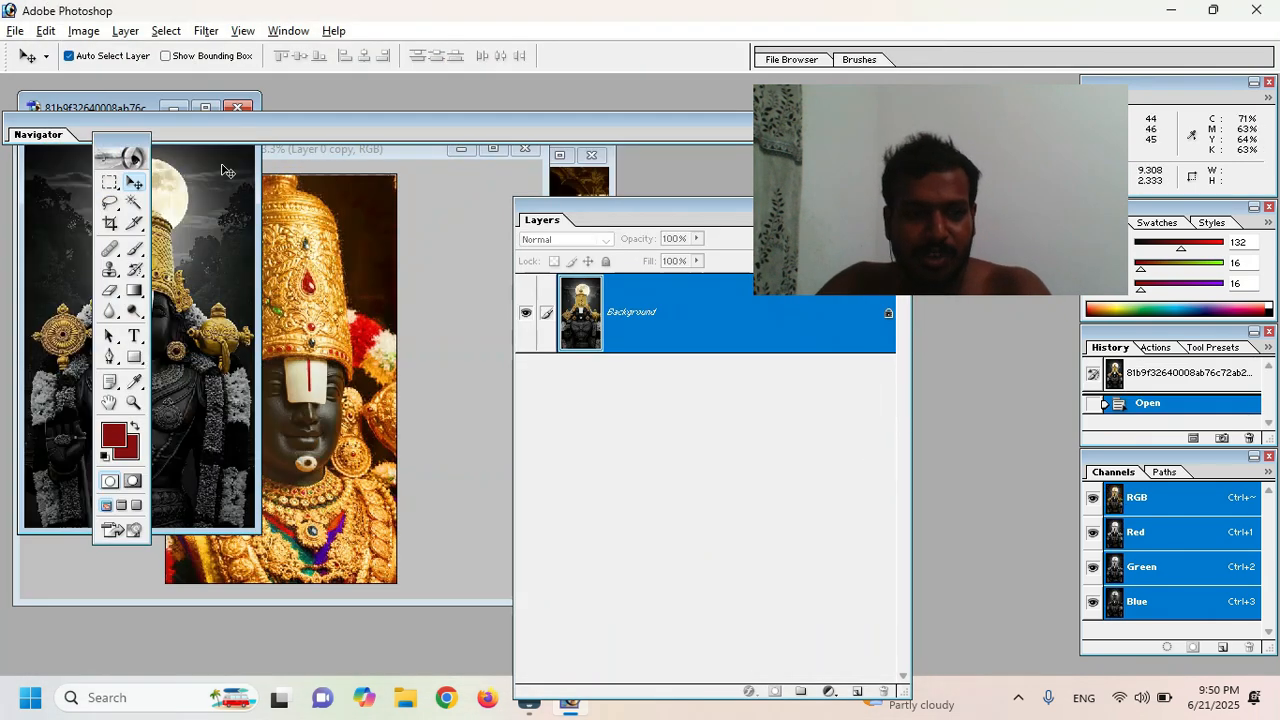
Step: Collapse the Layers panel, enlarge the new picture's window and copy its image into the golden deity document as a layer along the right edge
{"action": "left_click_drag", "start_coordinate": [119, 111], "coordinate": [429, 147]}
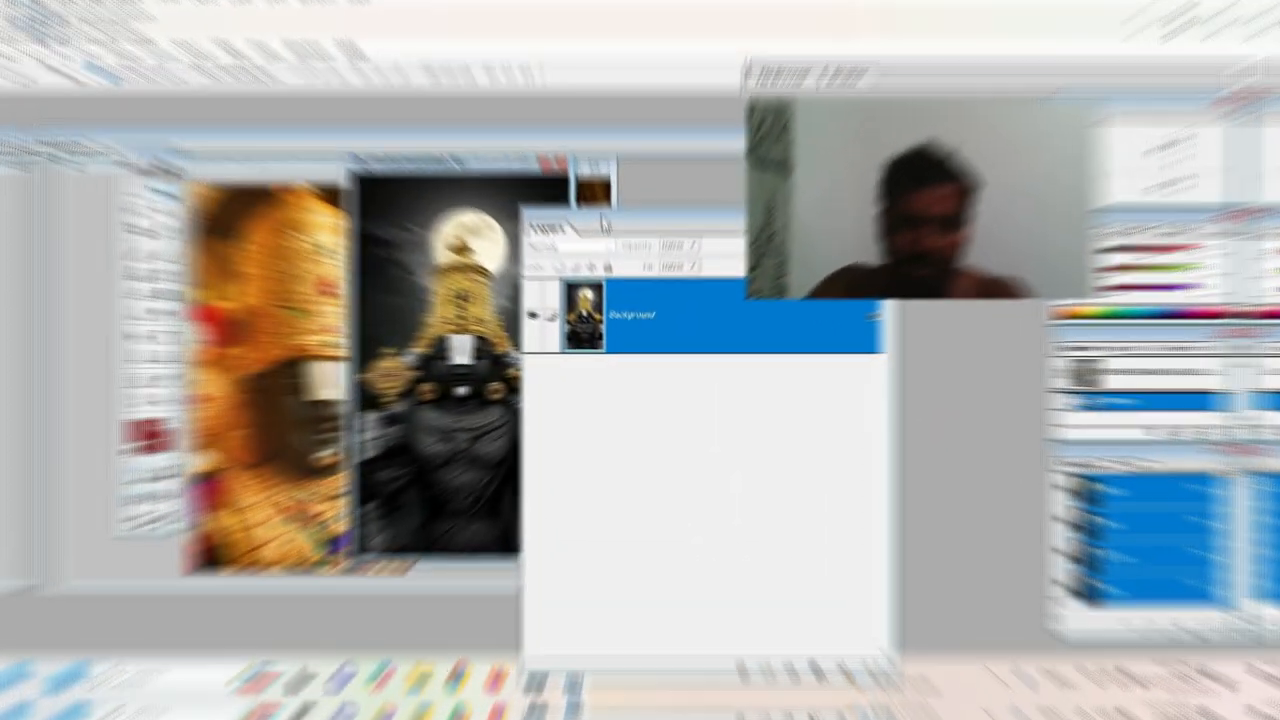
{"action": "double_click", "coordinate": [598, 206]}
{"action": "left_click_drag", "start_coordinate": [591, 584], "coordinate": [818, 600]}
{"action": "left_click_drag", "start_coordinate": [603, 393], "coordinate": [456, 337]}
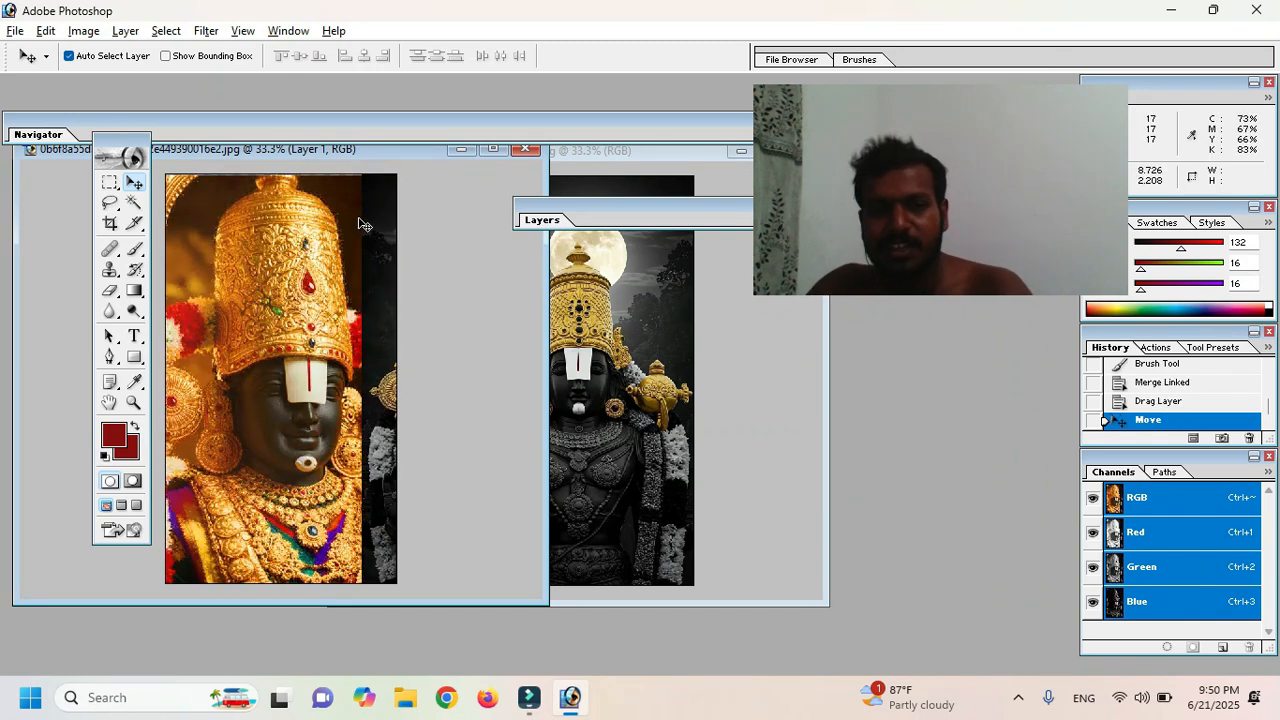
Step: Apply Reveal All to the golden deity document and inspect the expanded canvas in the Navigator
{"action": "left_click", "coordinate": [88, 32]}
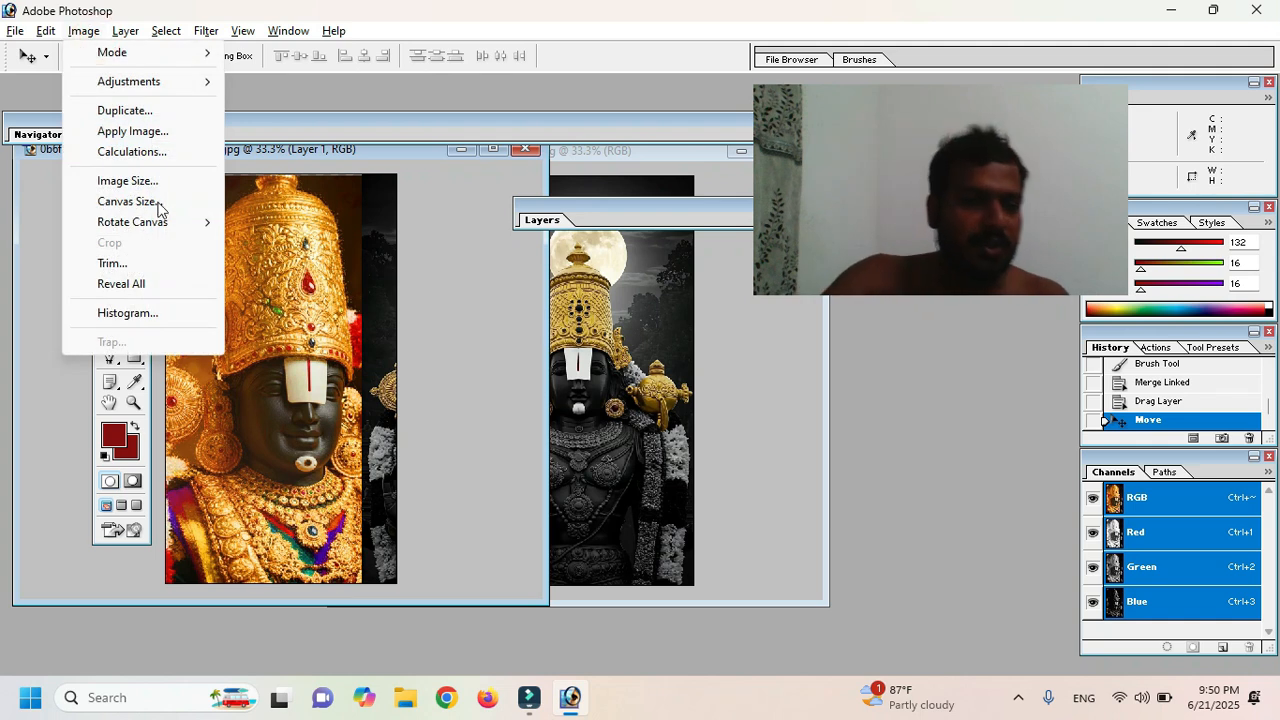
{"action": "left_click", "coordinate": [175, 283]}
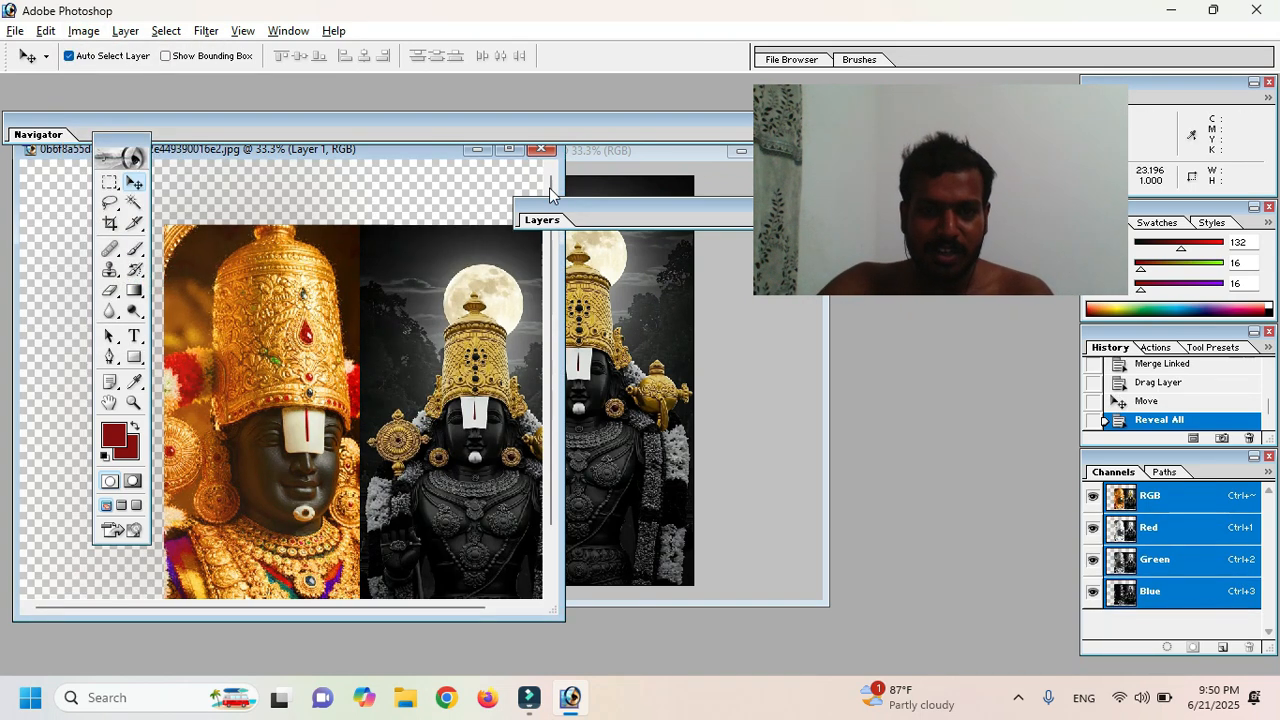
{"action": "double_click", "coordinate": [415, 125]}
{"action": "left_click_drag", "start_coordinate": [578, 302], "coordinate": [688, 361]}
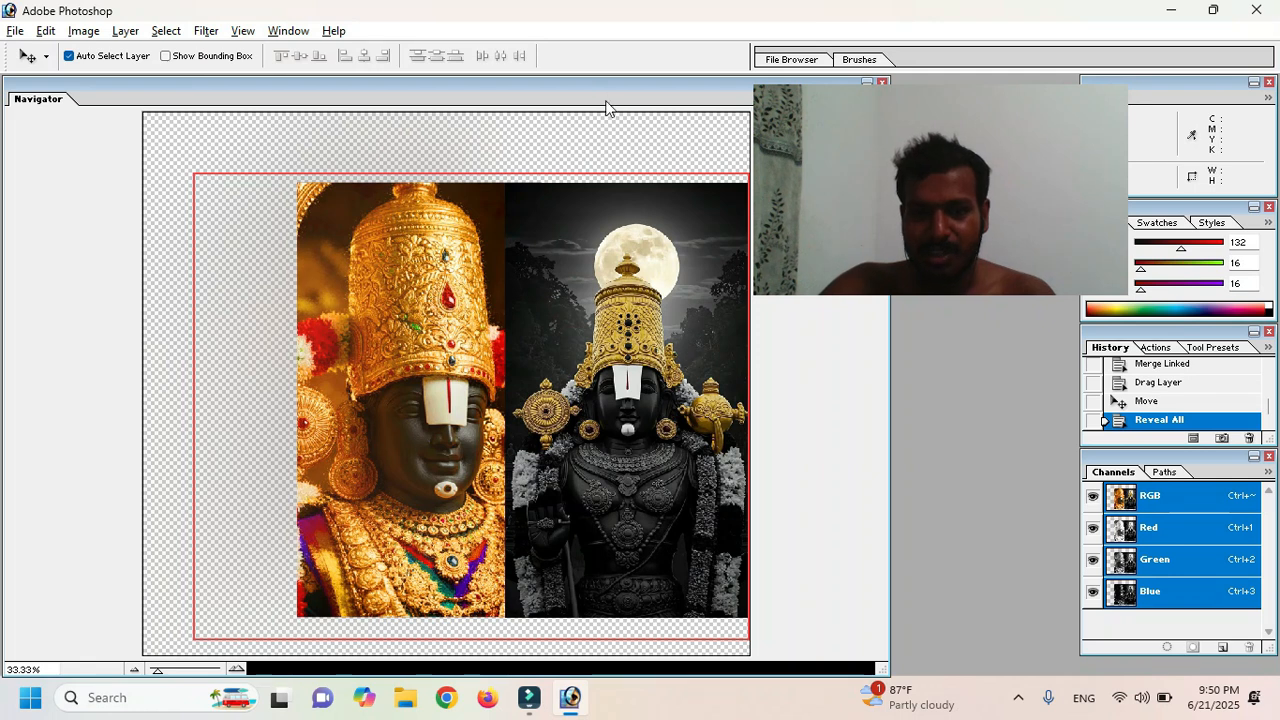
{"action": "double_click", "coordinate": [376, 84]}
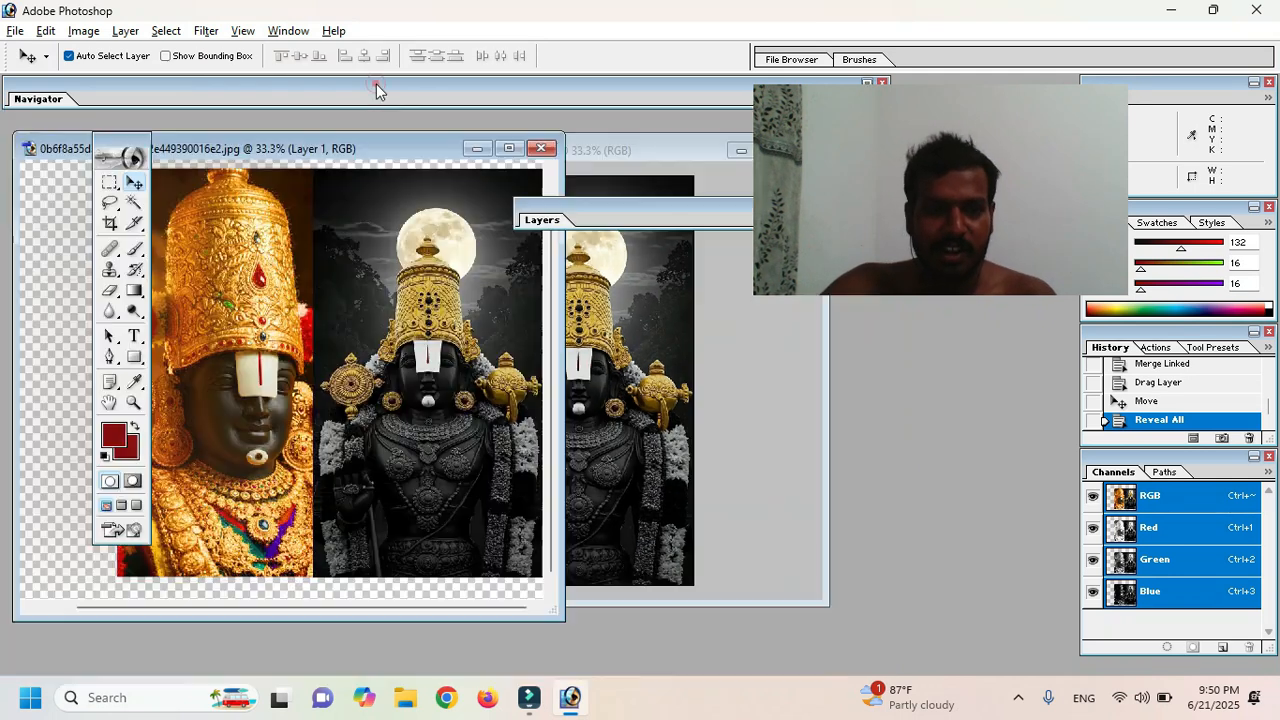
Step: Crop the combined image to a wide strip across both deities' faces, without the transparent surroundings
{"action": "left_click_drag", "start_coordinate": [340, 144], "coordinate": [378, 76]}
{"action": "left_click", "coordinate": [110, 223]}
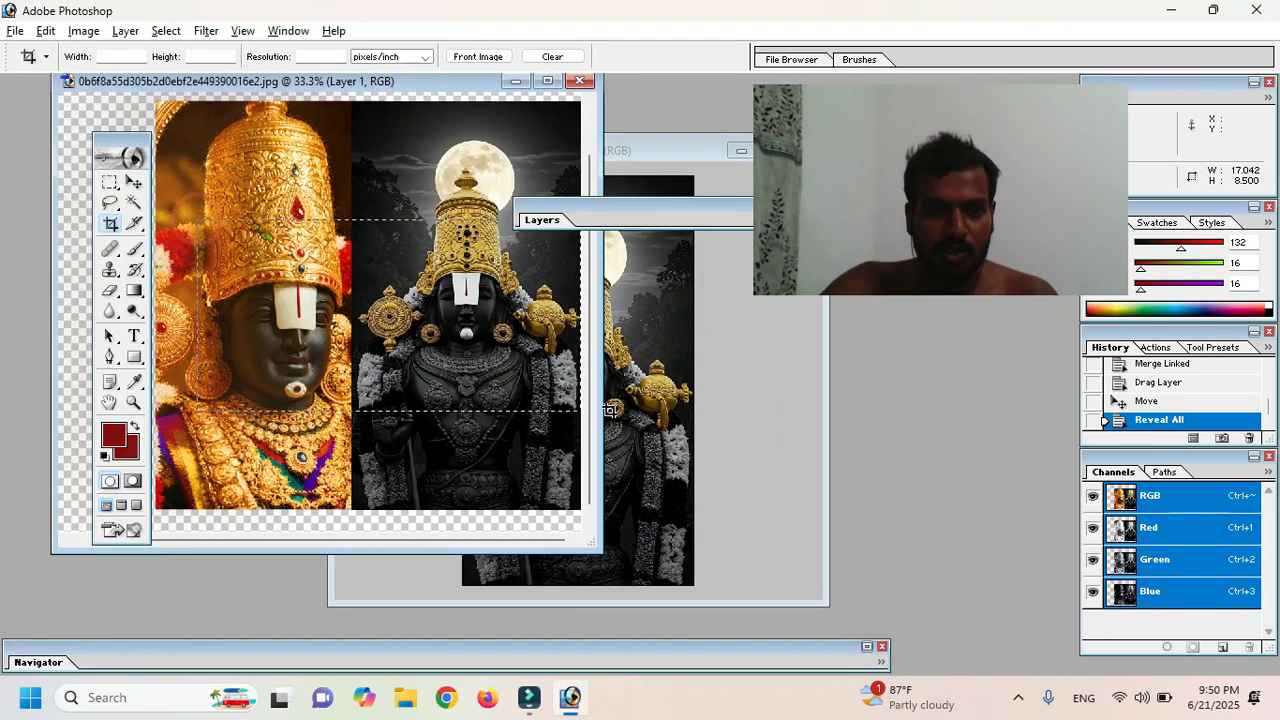
{"action": "left_click_drag", "start_coordinate": [196, 175], "coordinate": [360, 255]}
{"action": "right_click", "coordinate": [362, 257]}
{"action": "left_click", "coordinate": [424, 276]}
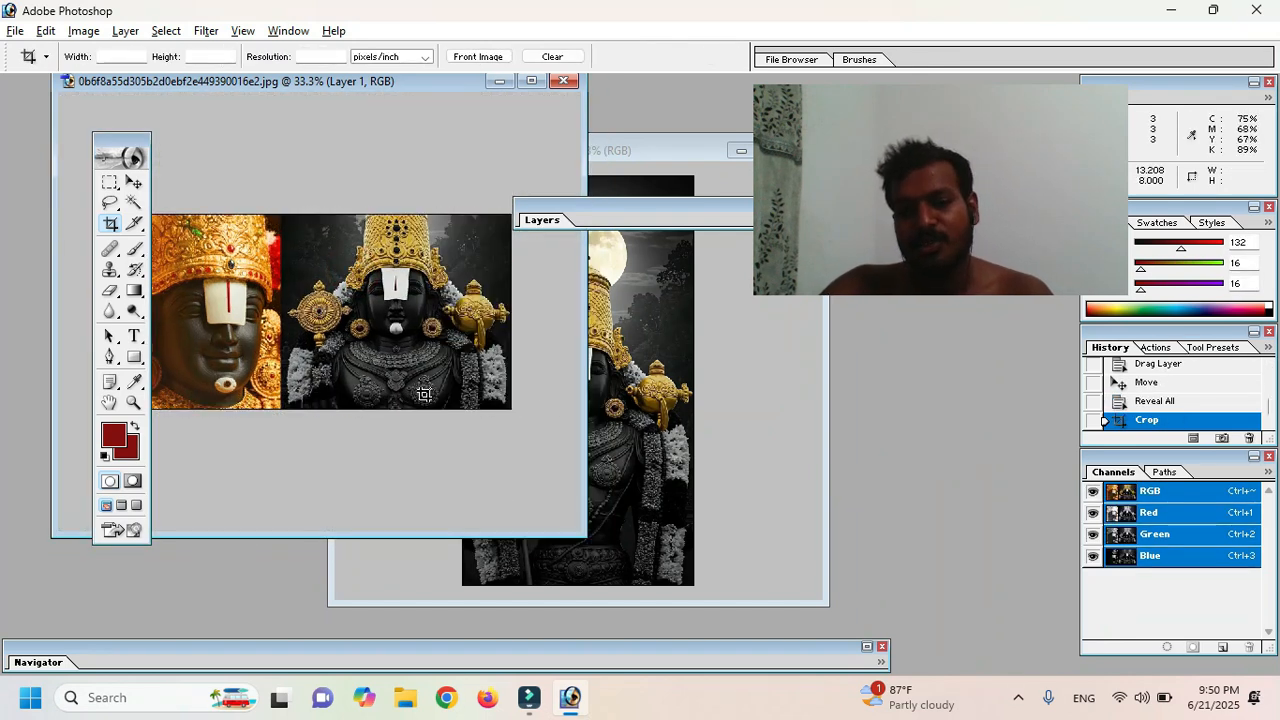
Step: Shift the black-and-gold deity layer right, rotate it by -24.8° and scale it to 177.8% with Free Transform
{"action": "left_click", "coordinate": [134, 182]}
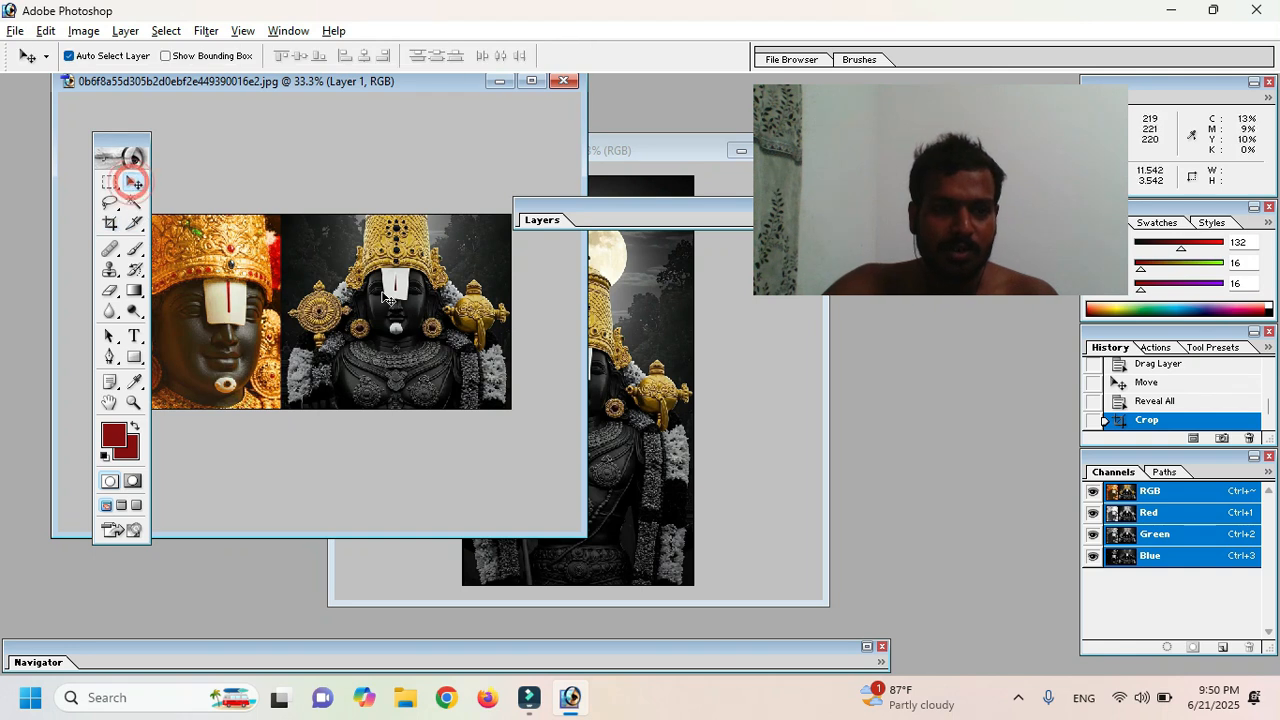
{"action": "left_click_drag", "start_coordinate": [330, 266], "coordinate": [404, 264]}
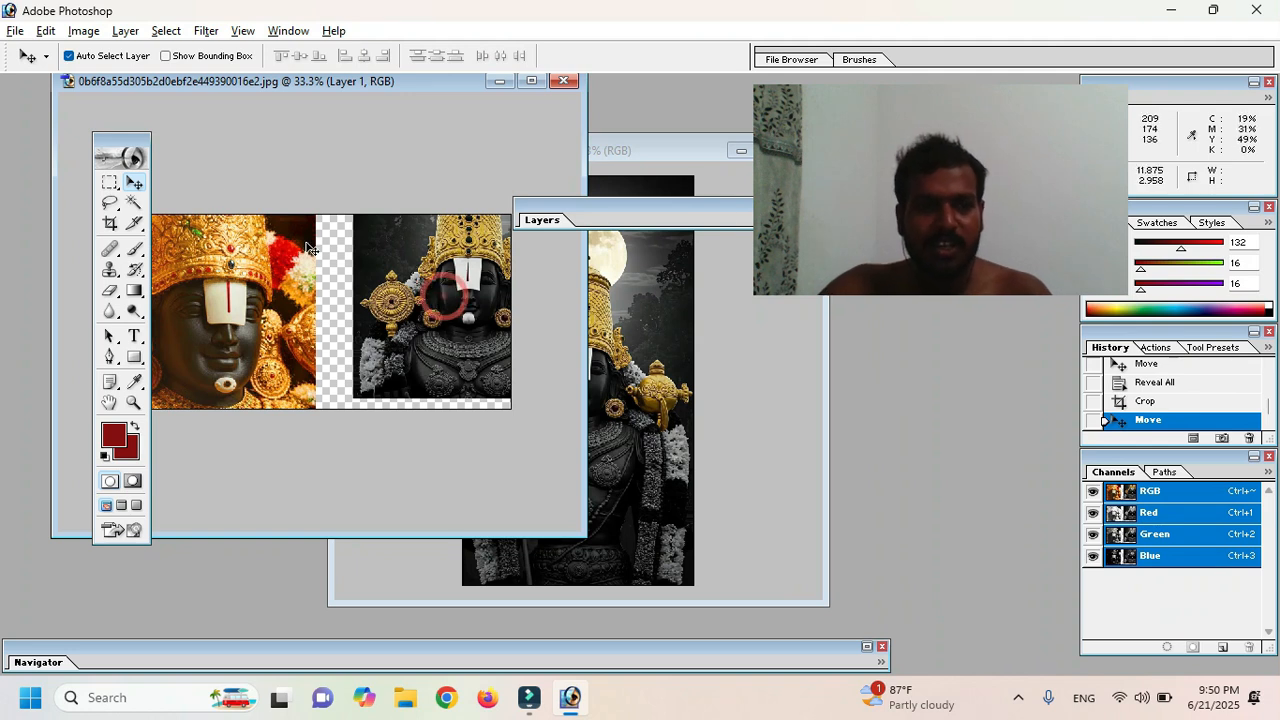
{"action": "left_click", "coordinate": [46, 30]}
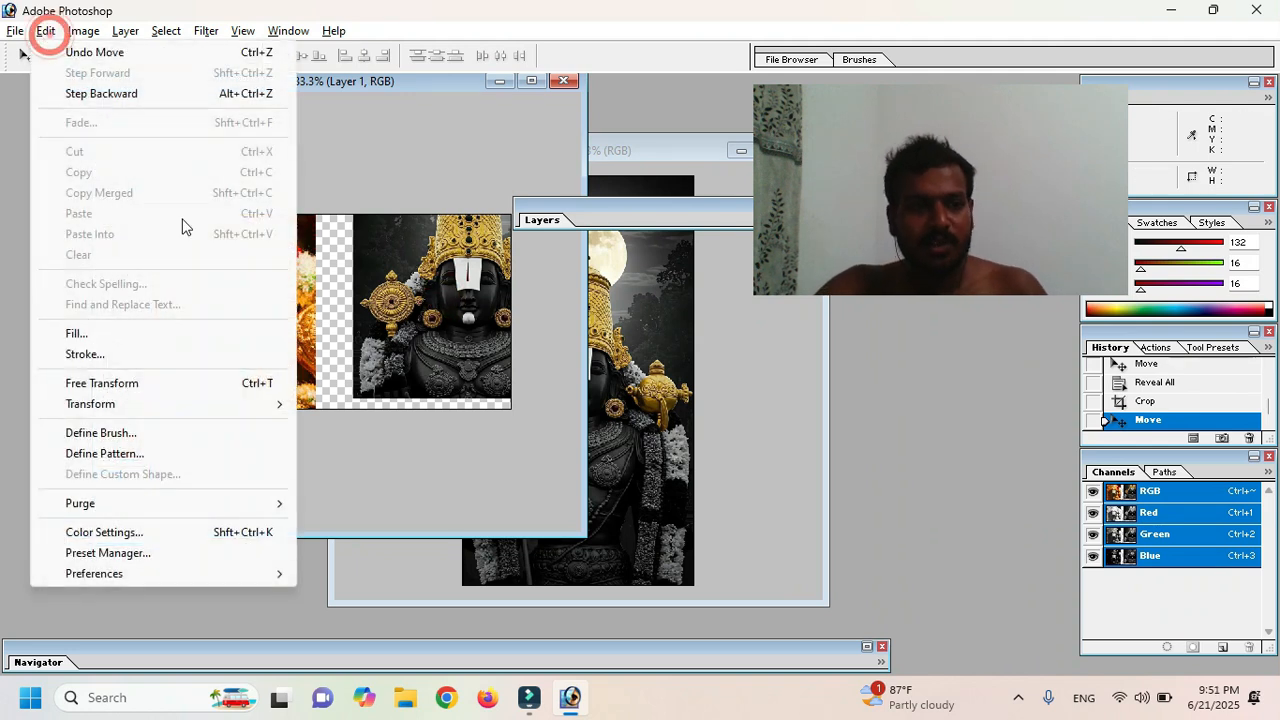
{"action": "left_click", "coordinate": [246, 386]}
{"action": "left_click_drag", "start_coordinate": [325, 167], "coordinate": [268, 236]}
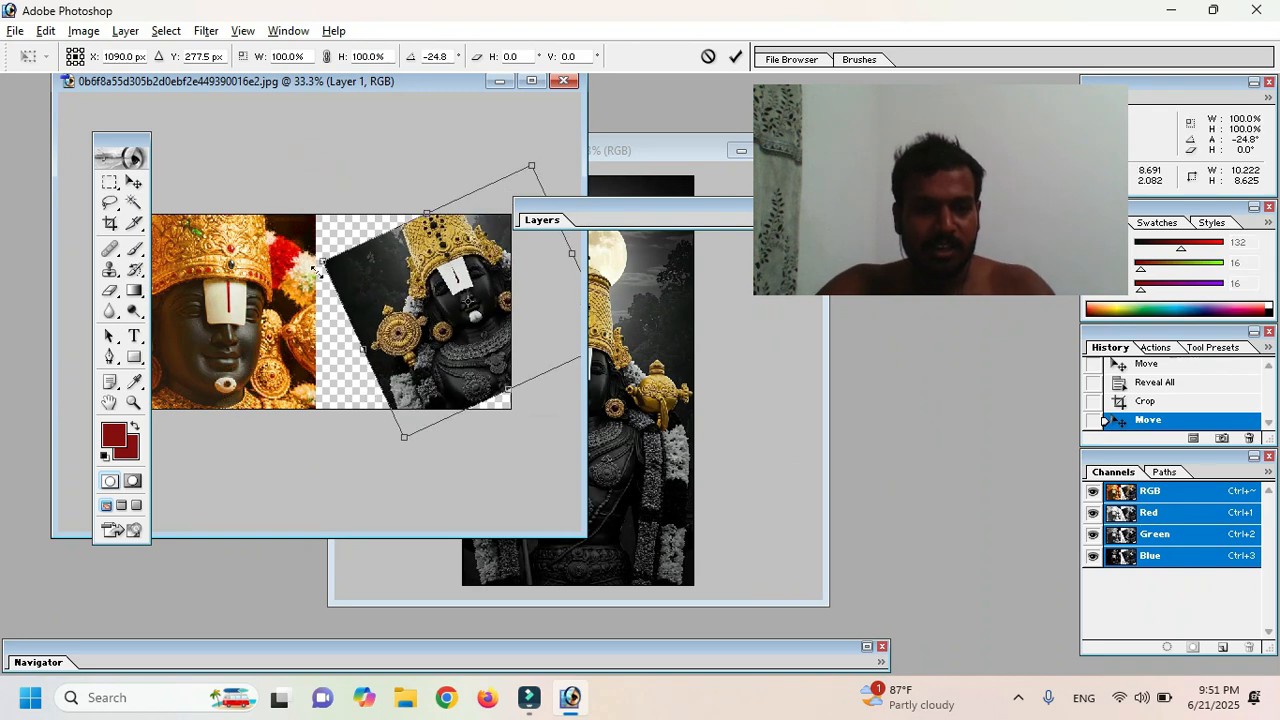
{"action": "left_click_drag", "start_coordinate": [324, 262], "coordinate": [114, 160]}
{"action": "left_click_drag", "start_coordinate": [448, 331], "coordinate": [505, 365]}
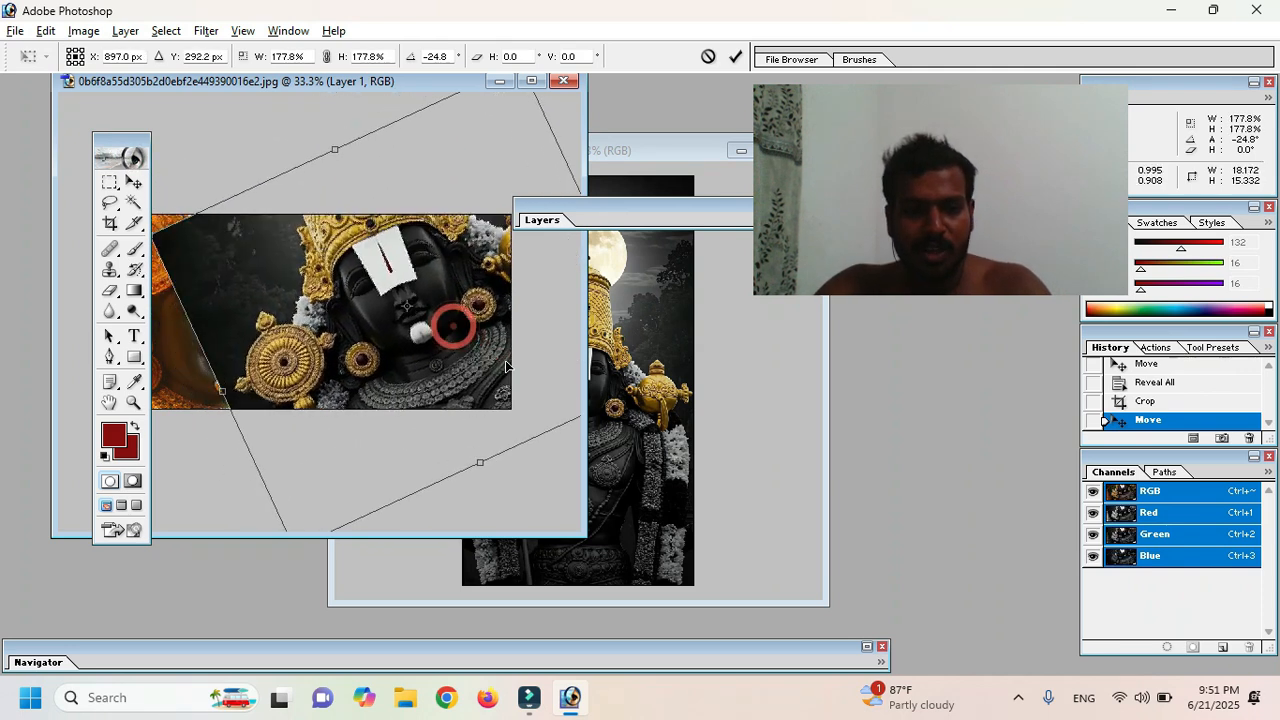
{"action": "key", "text": "Return"}
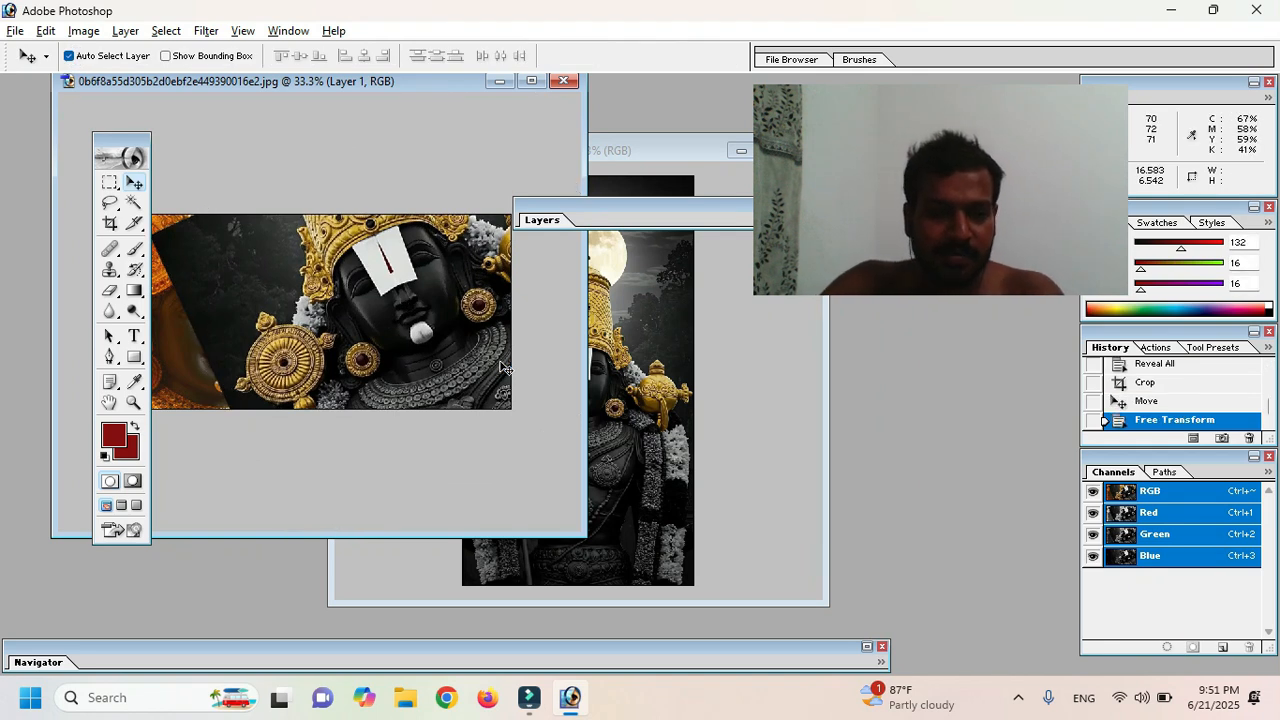
Step: Reposition the transformed deity layer so its face sits near the middle of the cropped strip
{"action": "mouse_move", "coordinate": [450, 360]}
{"action": "left_mouse_down"}
{"action": "mouse_move", "coordinate": [420, 356]}
{"action": "mouse_move", "coordinate": [435, 355]}
{"action": "left_mouse_up"}
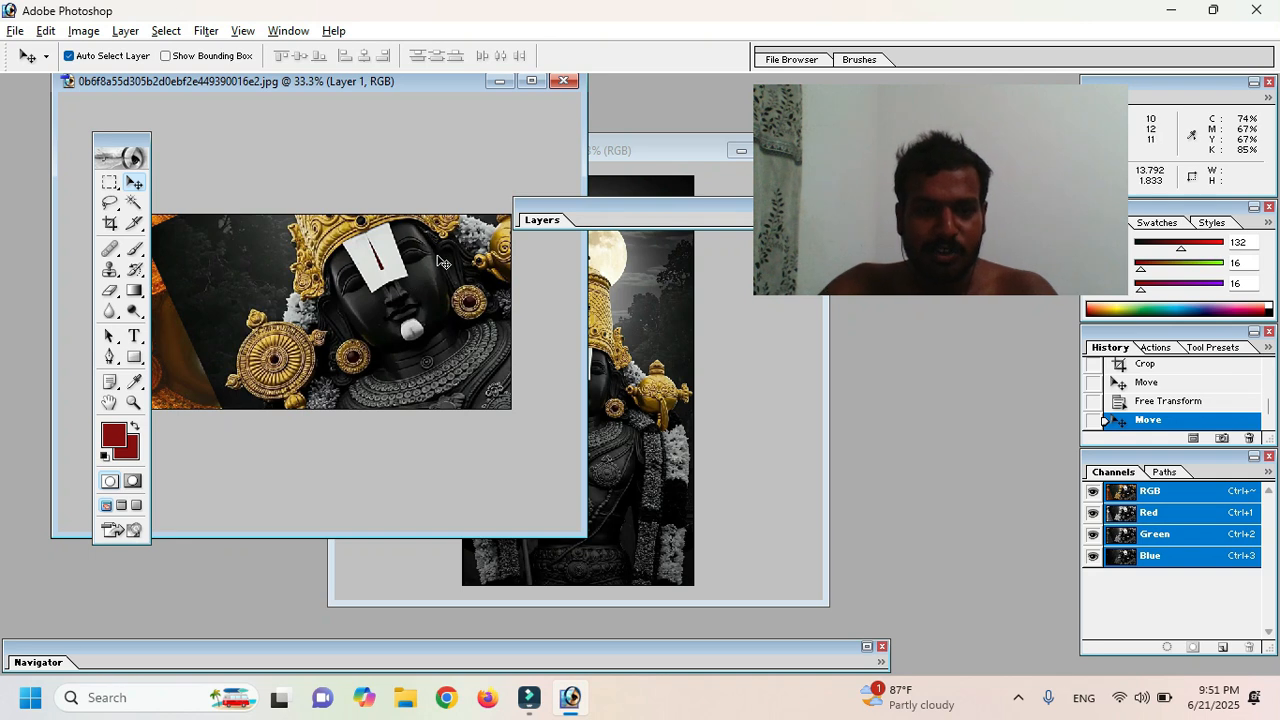
{"action": "left_click_drag", "start_coordinate": [437, 262], "coordinate": [313, 355]}
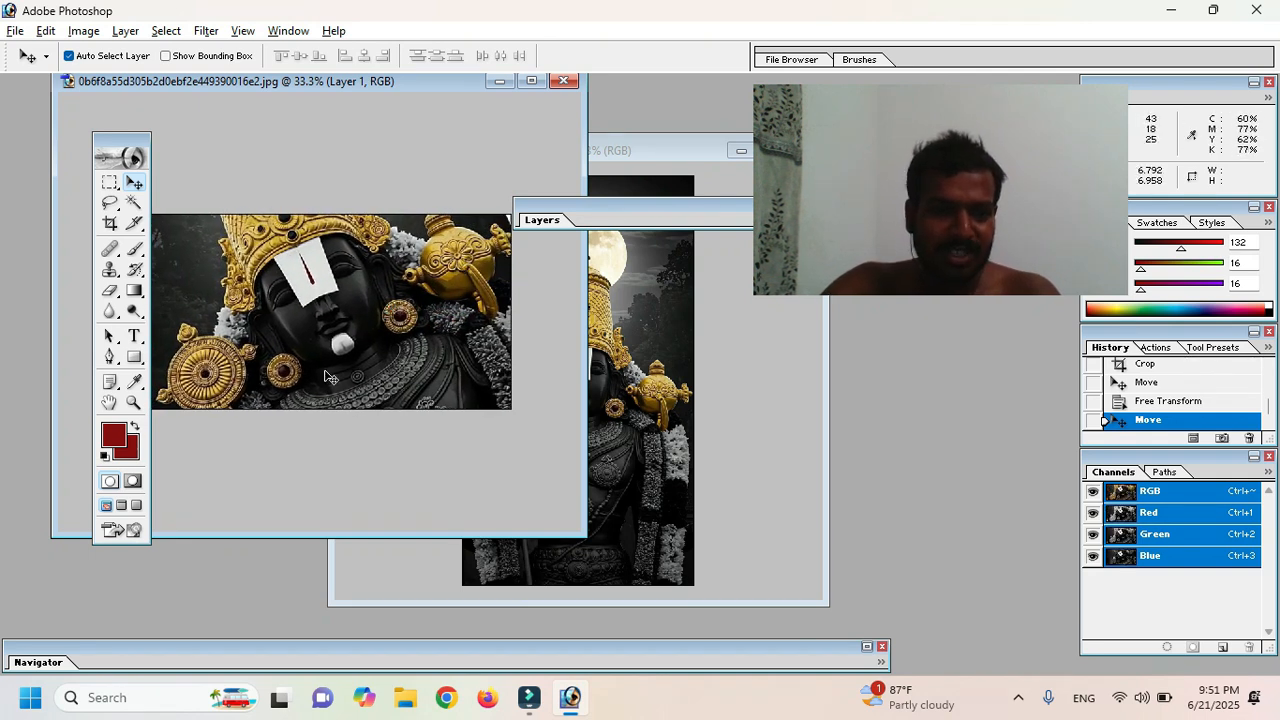
{"action": "left_click_drag", "start_coordinate": [333, 272], "coordinate": [363, 252]}
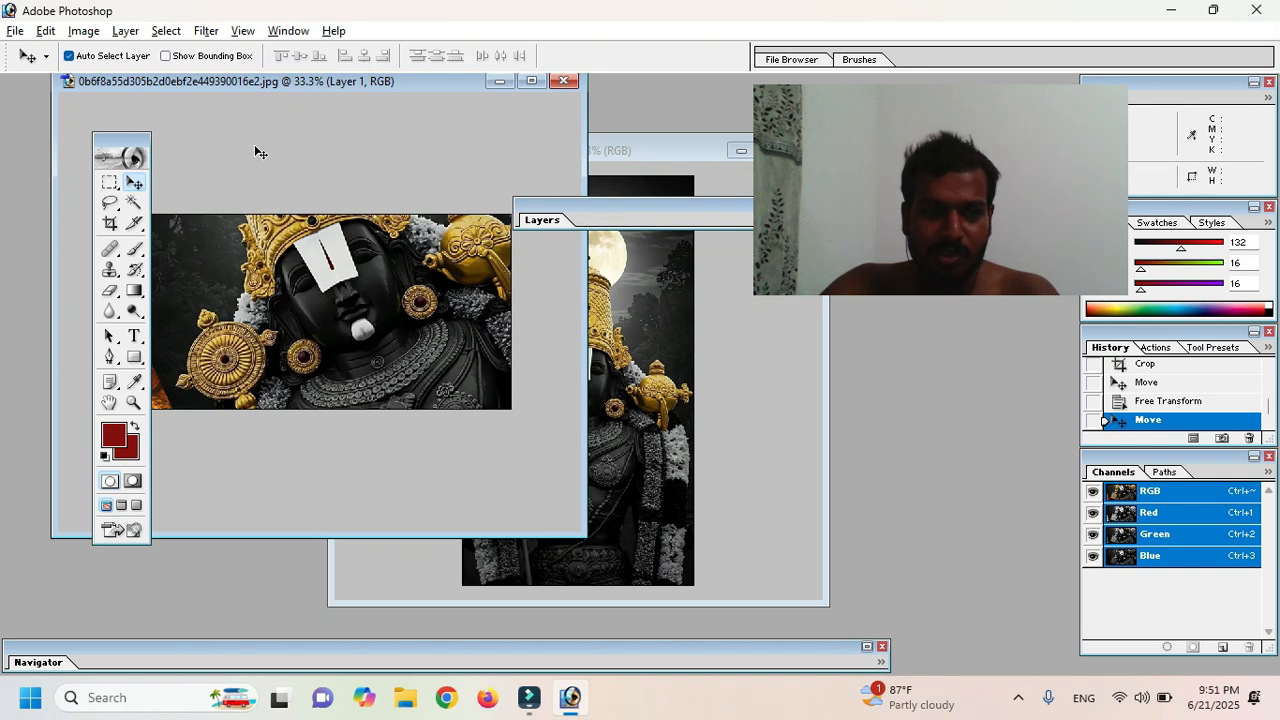
Step: Expand the collapsed layer list and set Layer 1's blend mode to Lighten
{"action": "left_click", "coordinate": [555, 212]}
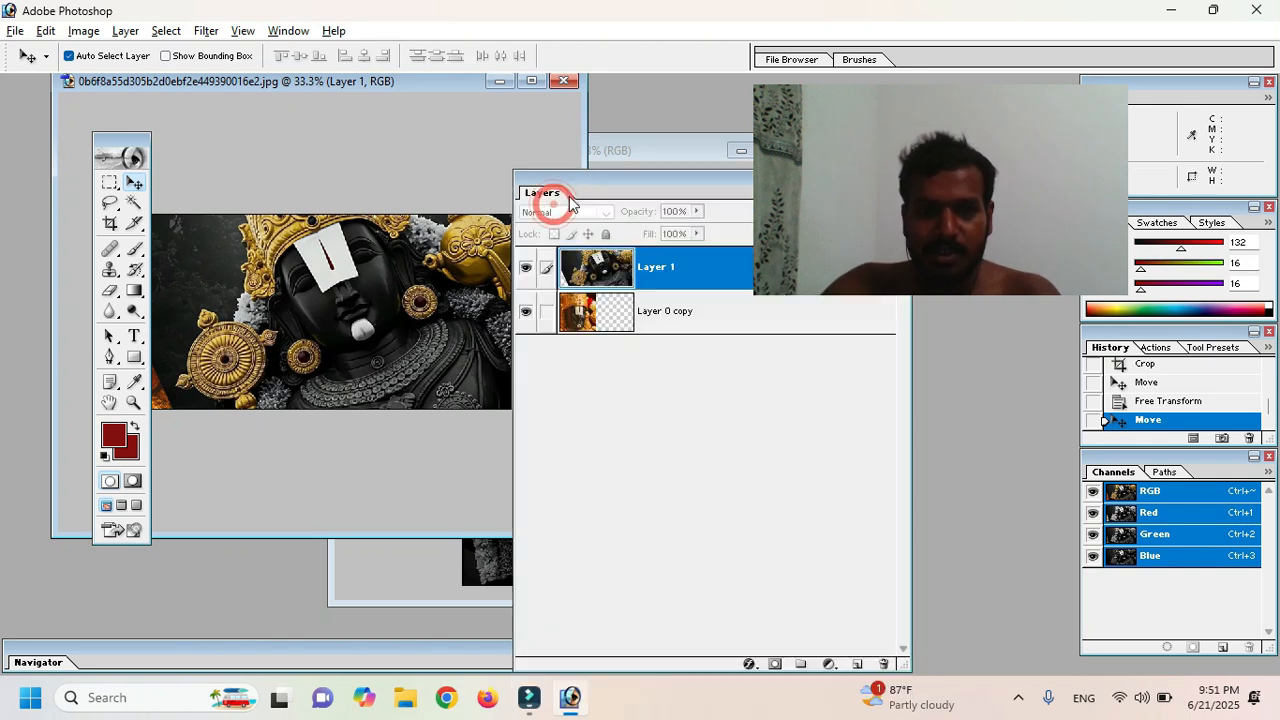
{"action": "left_click_drag", "start_coordinate": [855, 189], "coordinate": [1079, 340]}
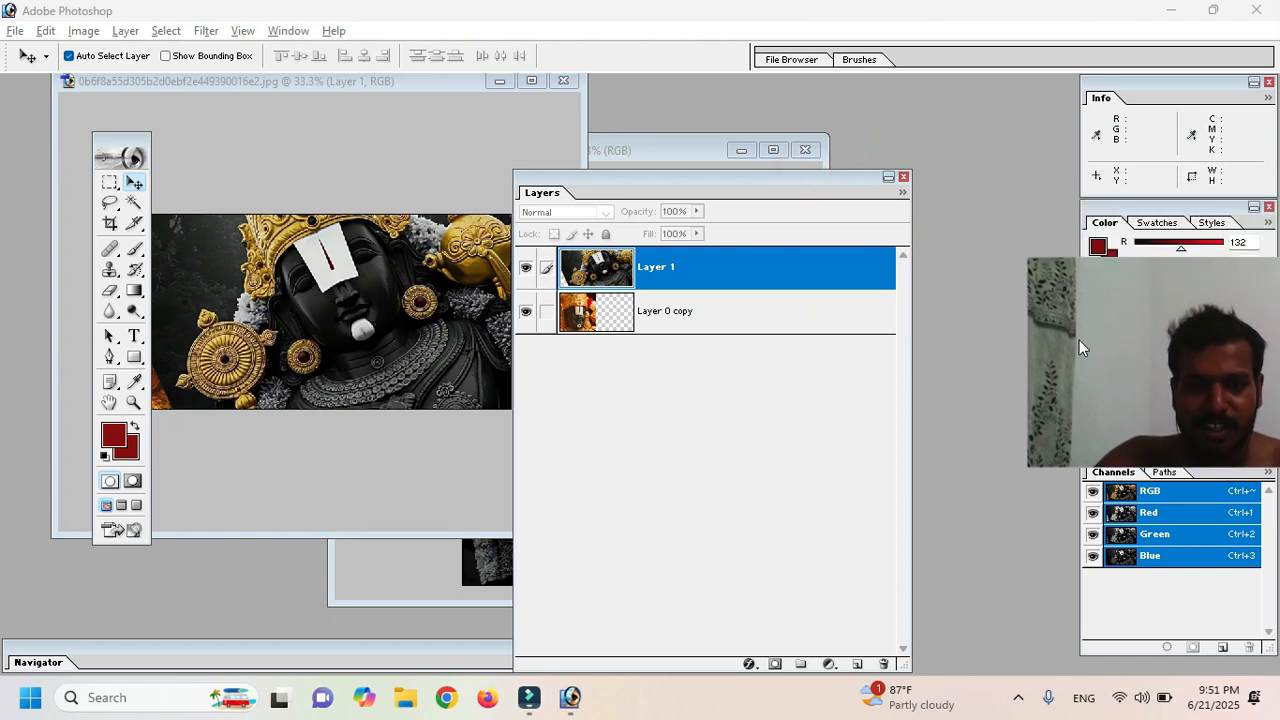
{"action": "left_click", "coordinate": [675, 268]}
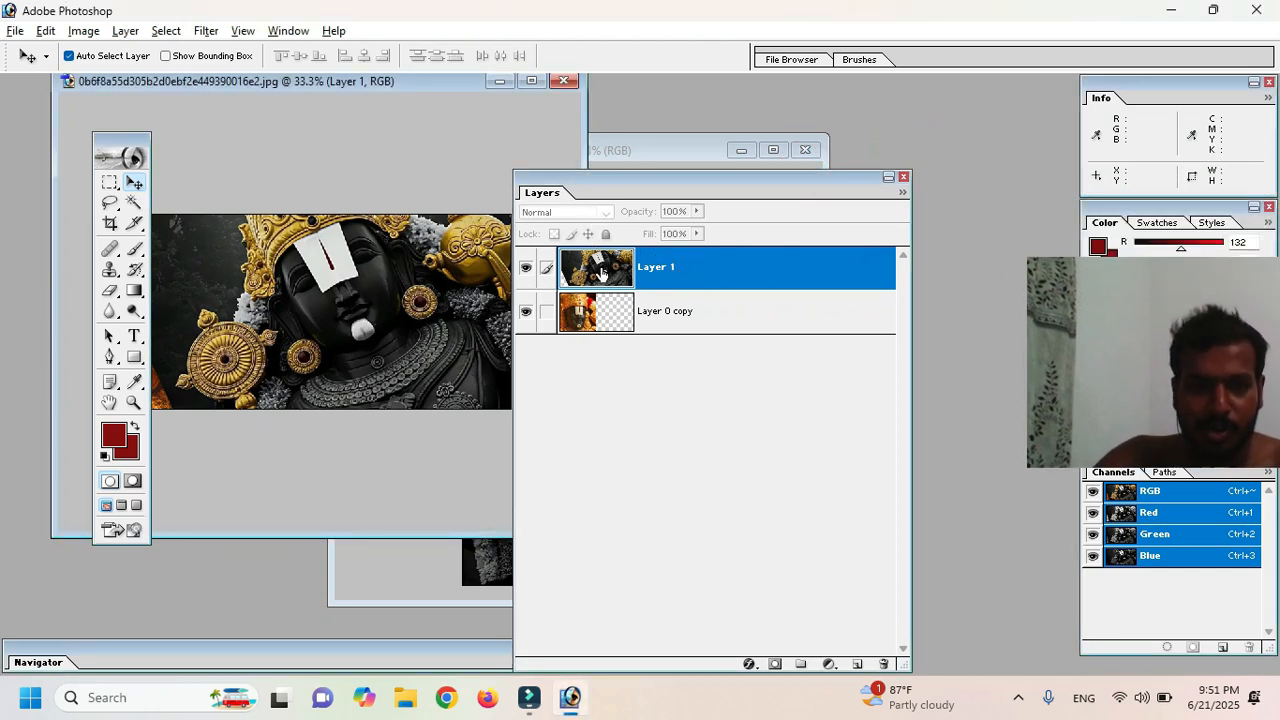
{"action": "left_click", "coordinate": [651, 304]}
{"action": "left_click", "coordinate": [660, 278]}
{"action": "left_click", "coordinate": [593, 213]}
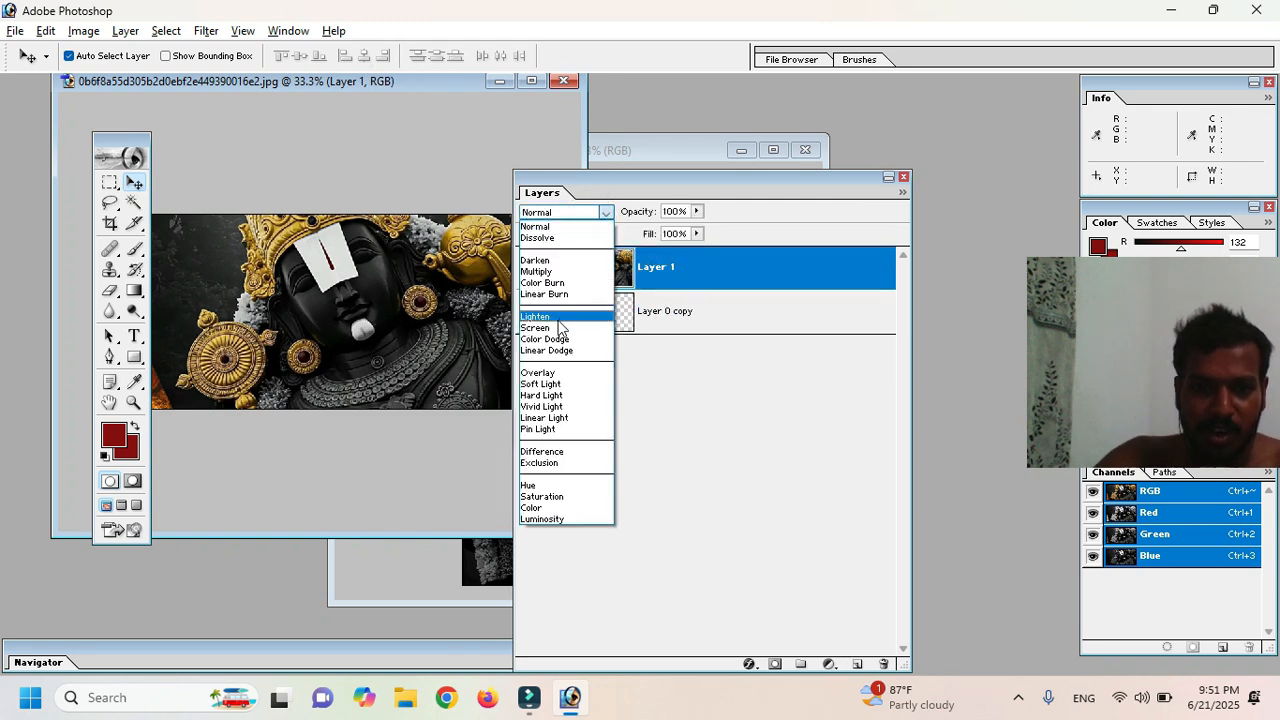
{"action": "left_click", "coordinate": [556, 317]}
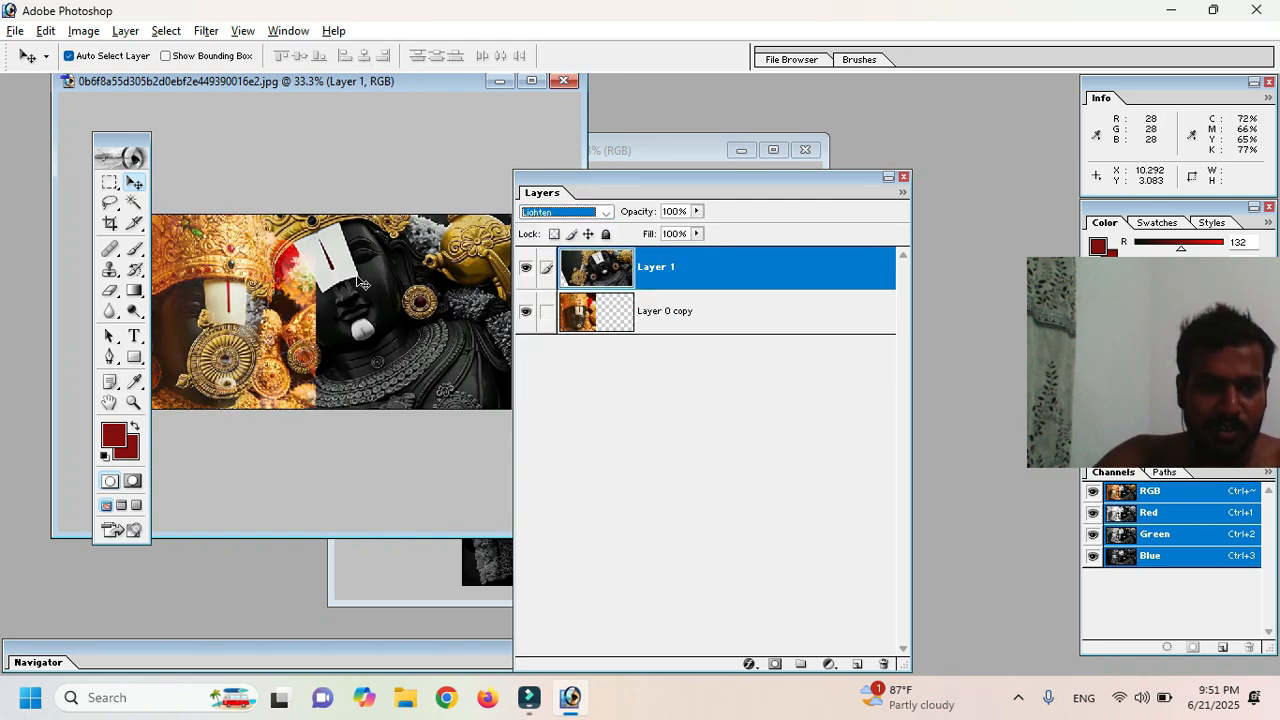
Step: Add a Solid Color fill layer directly above Layer 0 copy
{"action": "left_click", "coordinate": [667, 311]}
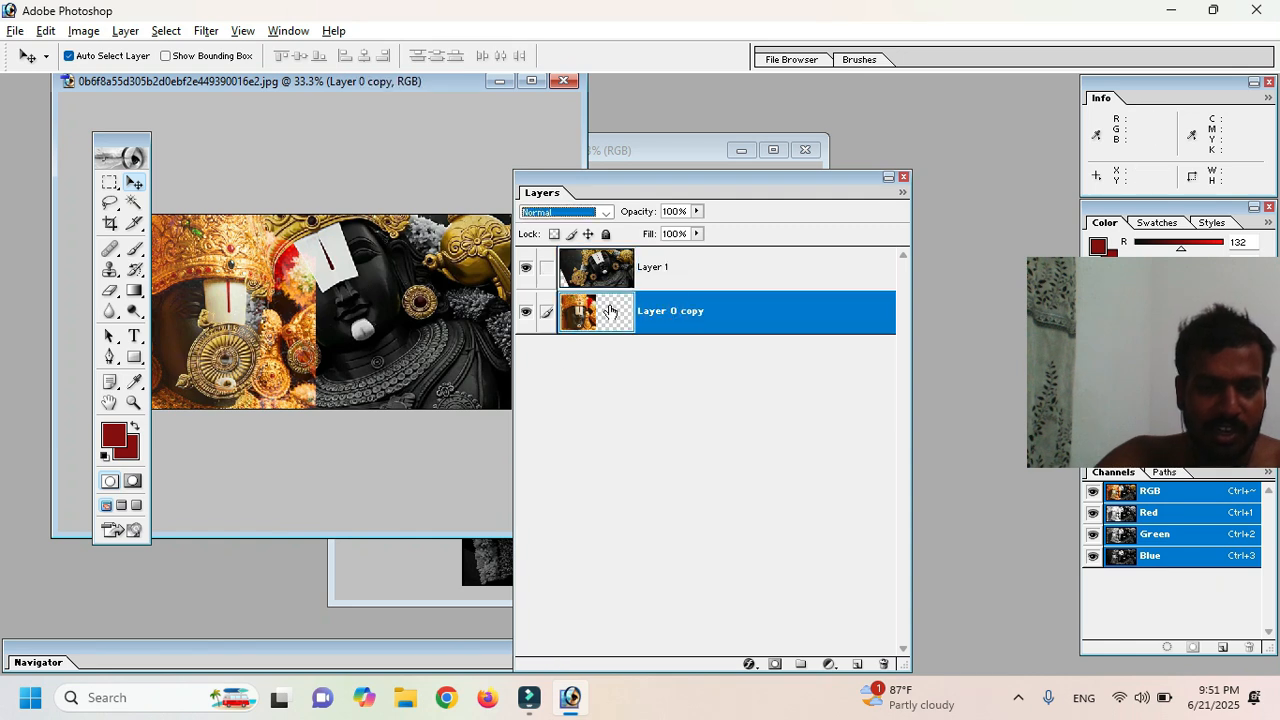
{"action": "left_click", "coordinate": [827, 665]}
{"action": "left_click", "coordinate": [873, 352]}
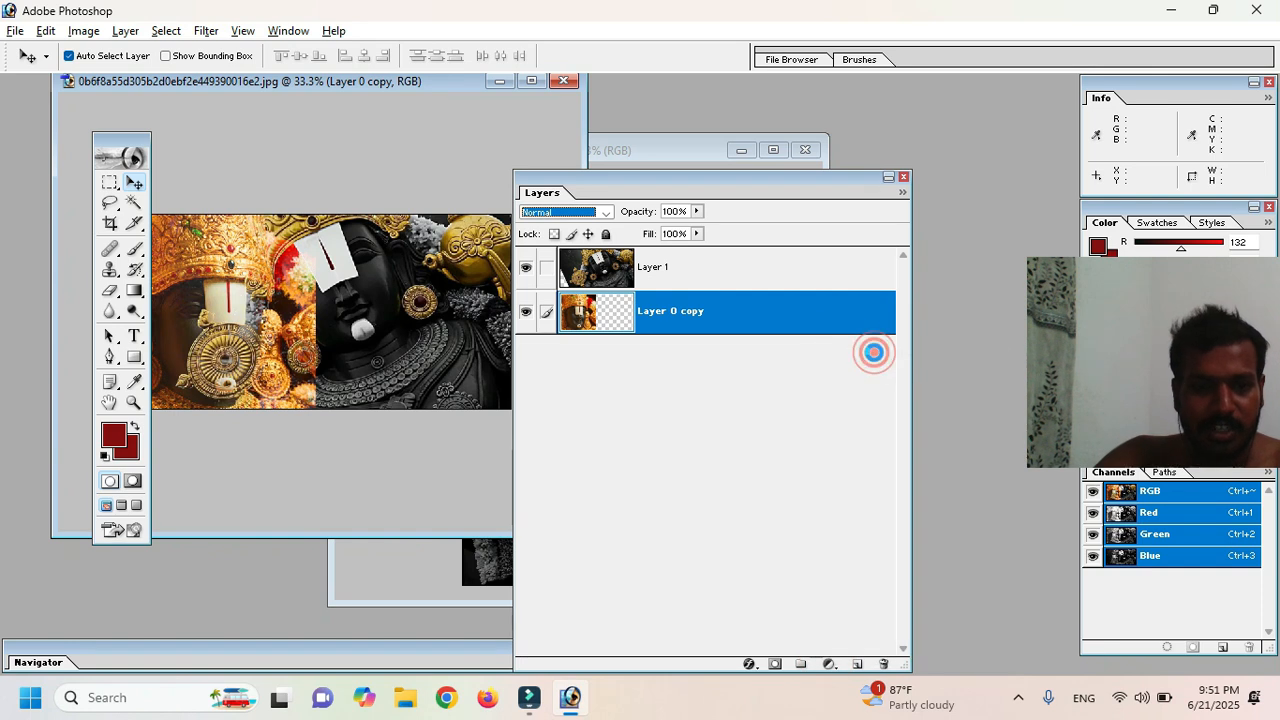
{"action": "left_click_drag", "start_coordinate": [513, 215], "coordinate": [754, 177]}
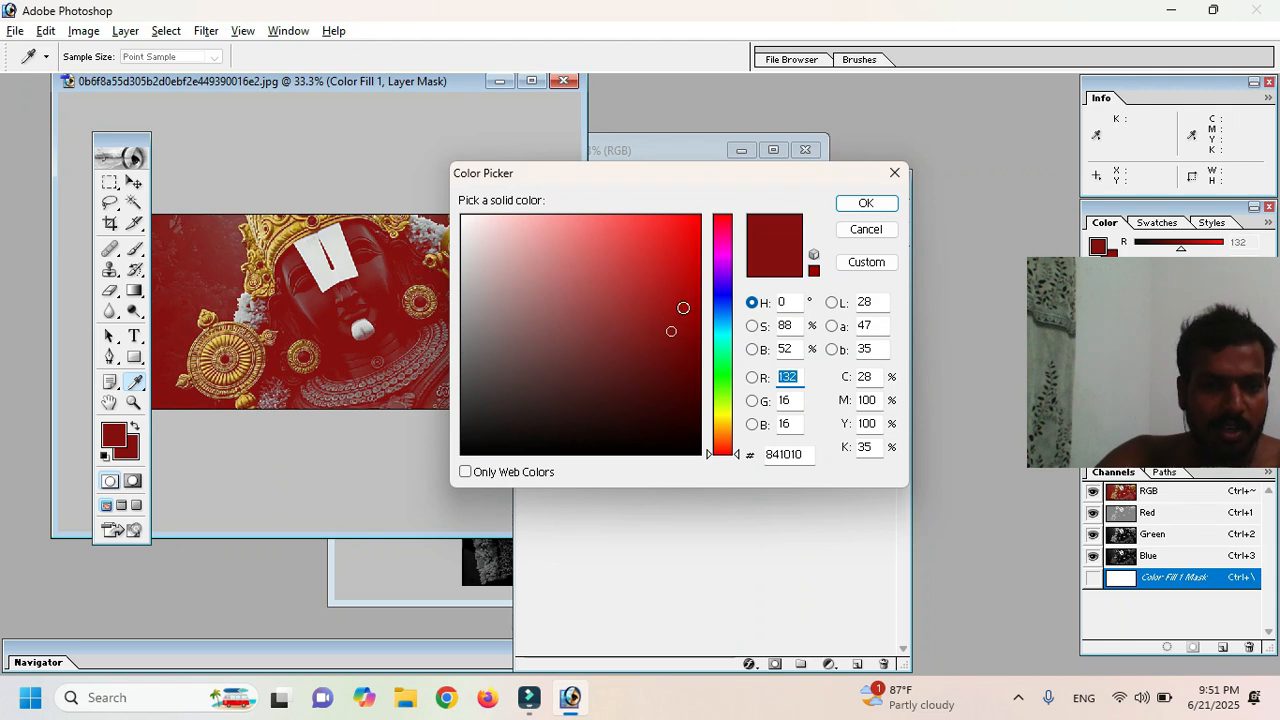
Step: Try several dark red, pink and bright red shades for the fill layer, ending on AE1313
{"action": "left_click", "coordinate": [690, 384]}
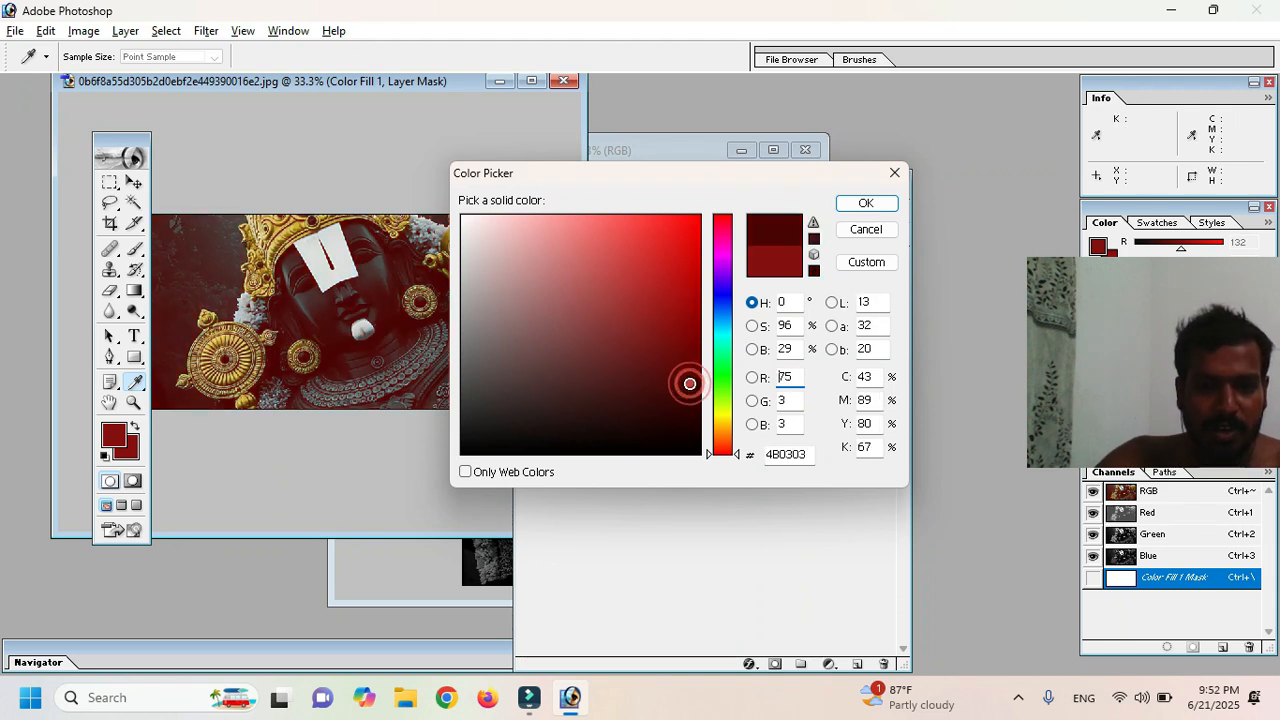
{"action": "left_click", "coordinate": [695, 403]}
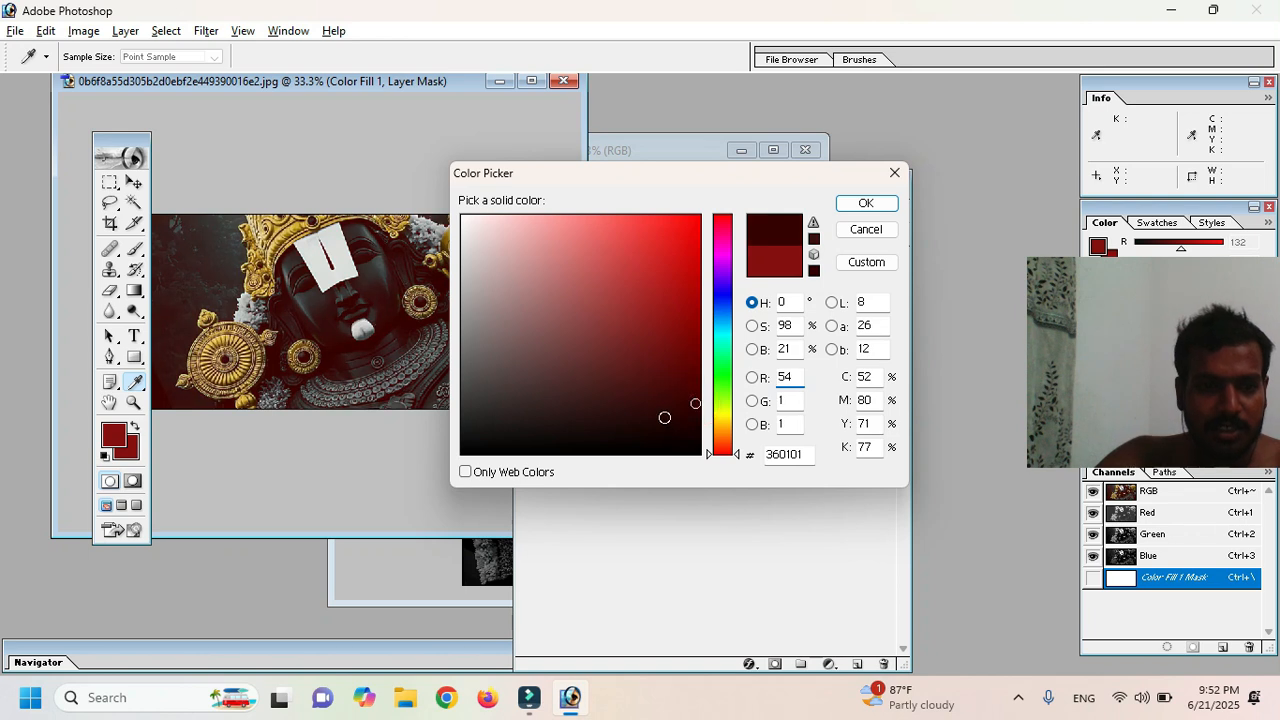
{"action": "left_click", "coordinate": [557, 322]}
{"action": "left_click", "coordinate": [505, 260]}
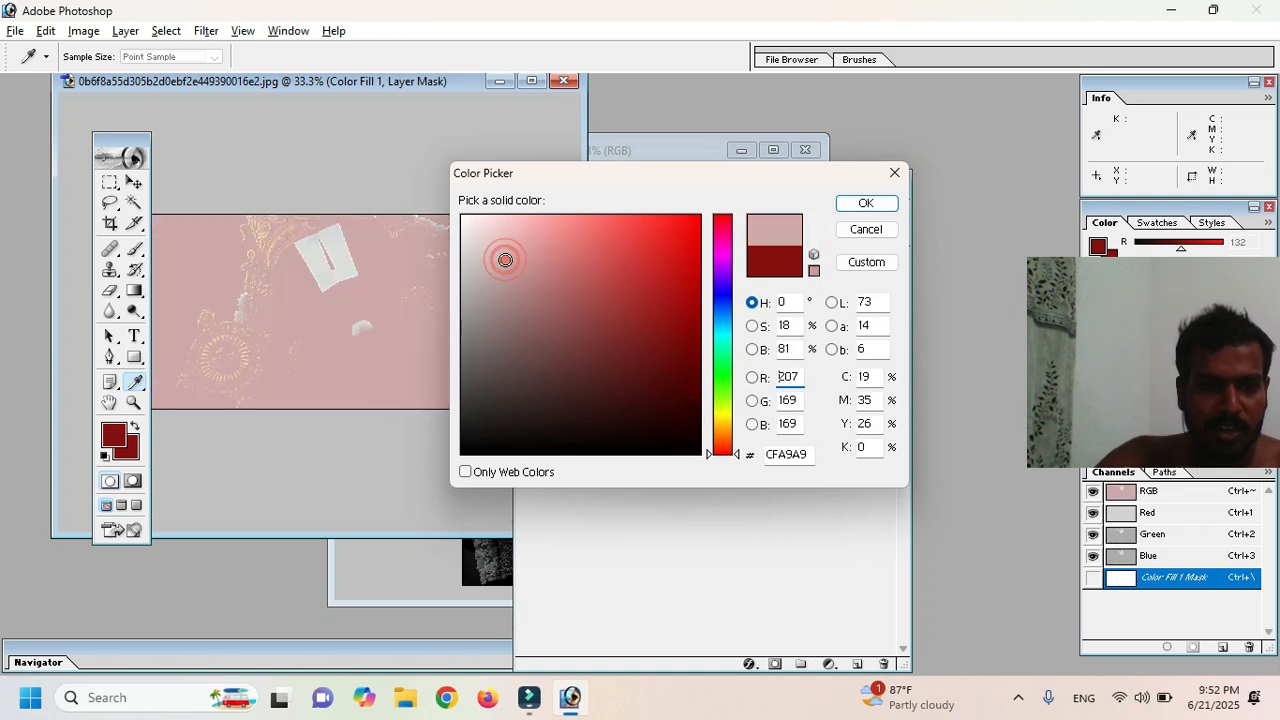
{"action": "left_click", "coordinate": [502, 233]}
{"action": "left_click", "coordinate": [552, 240]}
{"action": "left_click", "coordinate": [615, 259]}
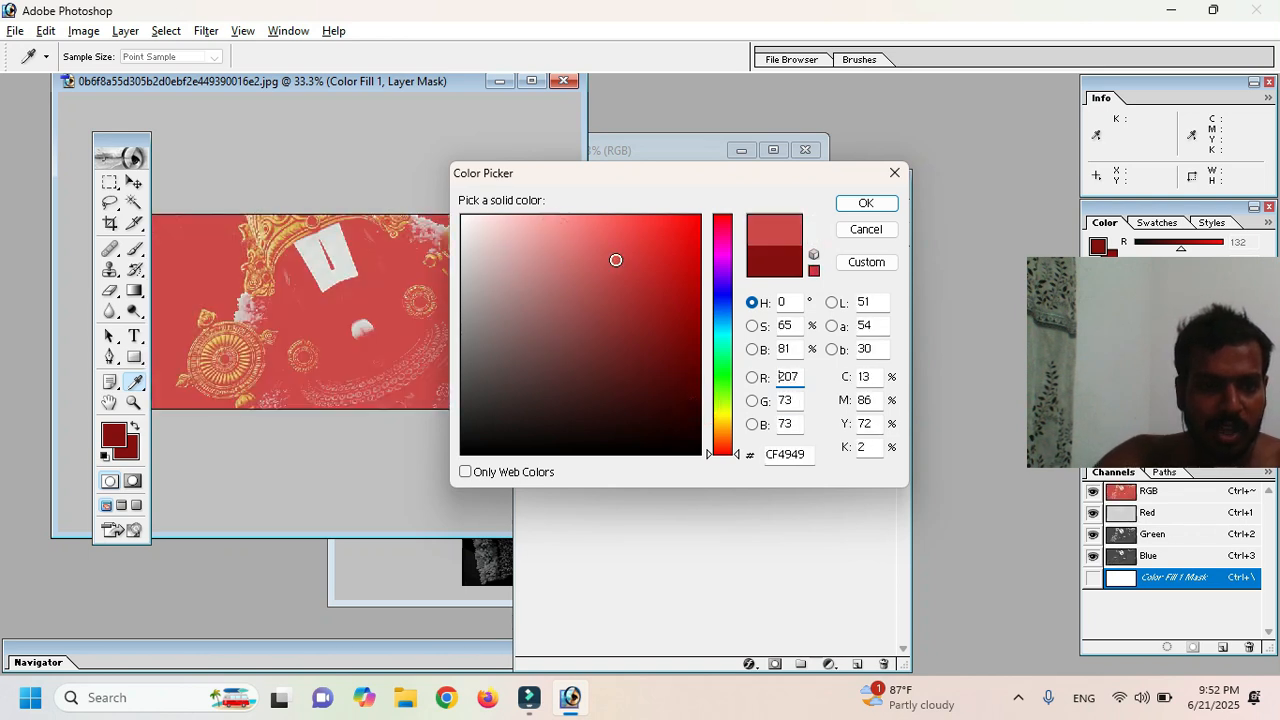
{"action": "left_click", "coordinate": [674, 291]}
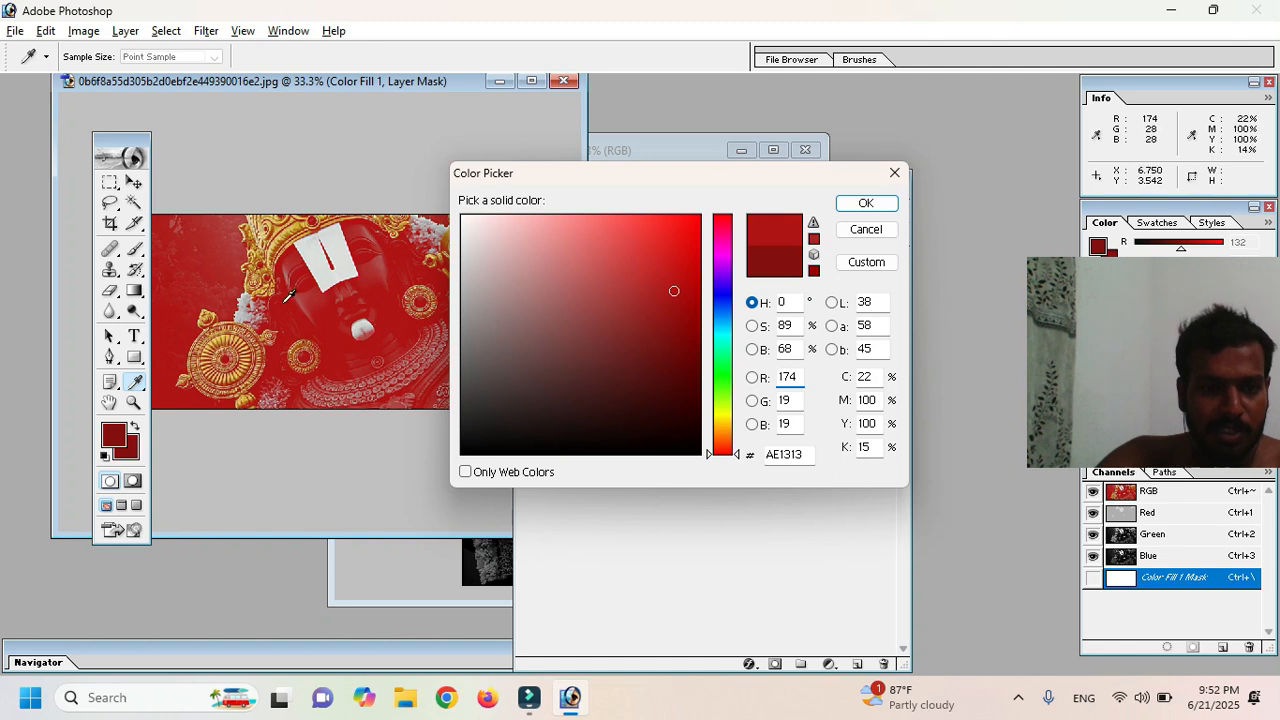
Step: Set the fill layer's colour to dark navy 011333 with hue 219° and accept it
{"action": "left_click", "coordinate": [718, 294]}
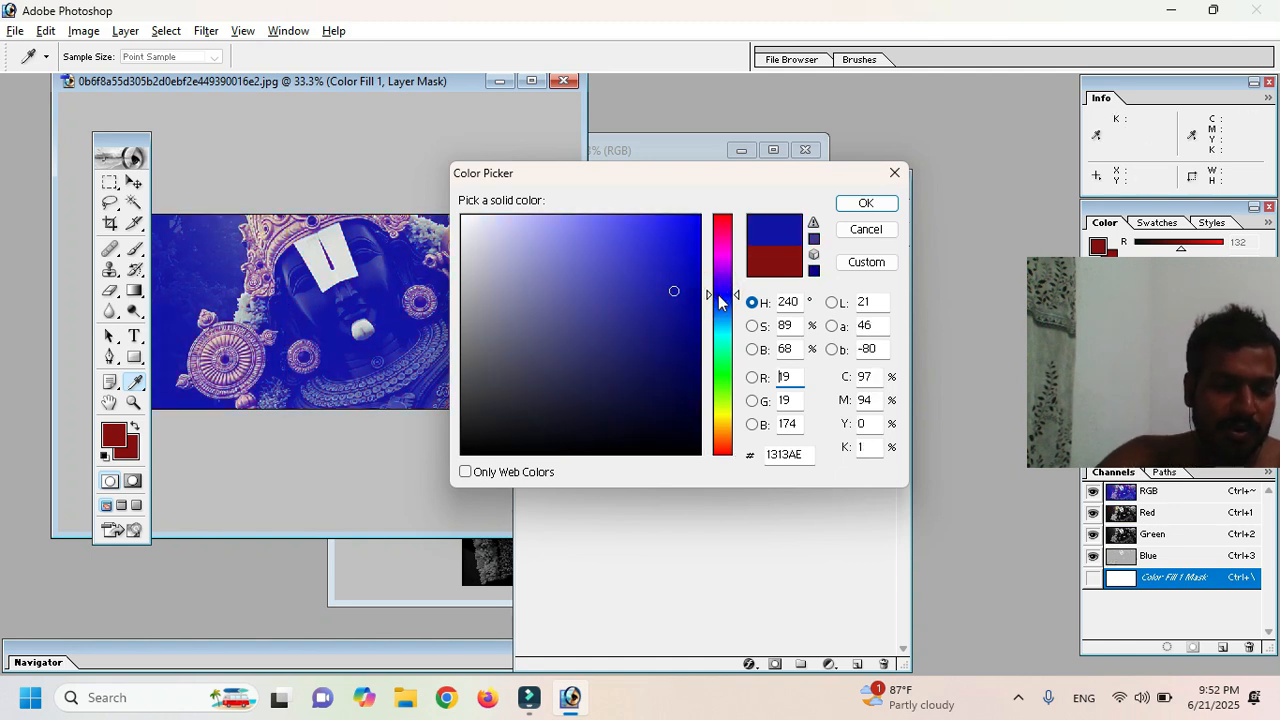
{"action": "left_click", "coordinate": [722, 309]}
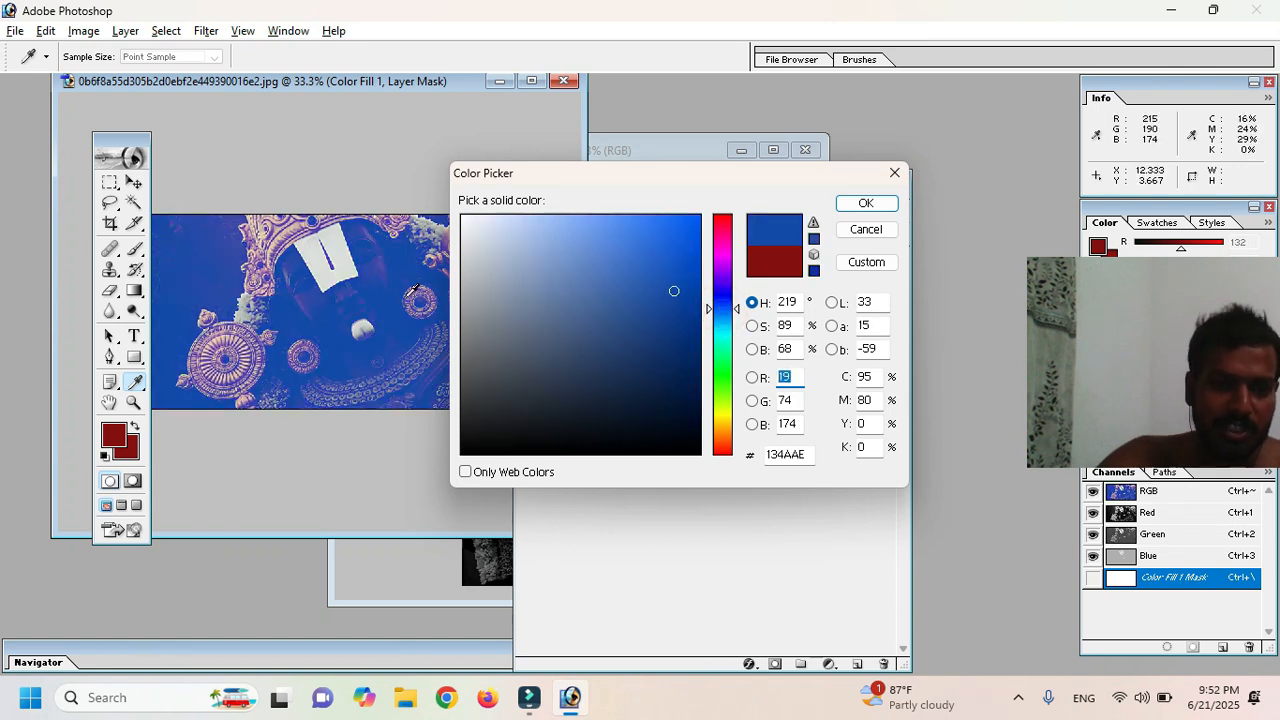
{"action": "left_click", "coordinate": [697, 406]}
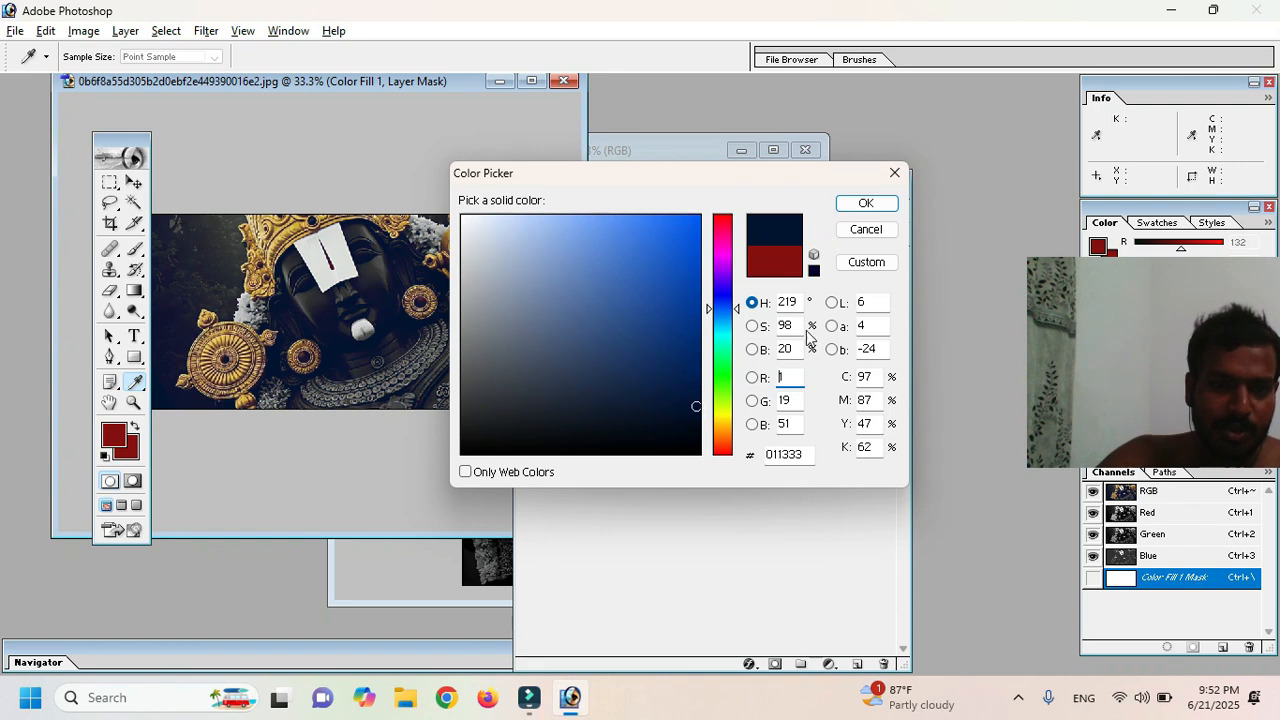
{"action": "left_click", "coordinate": [865, 204]}
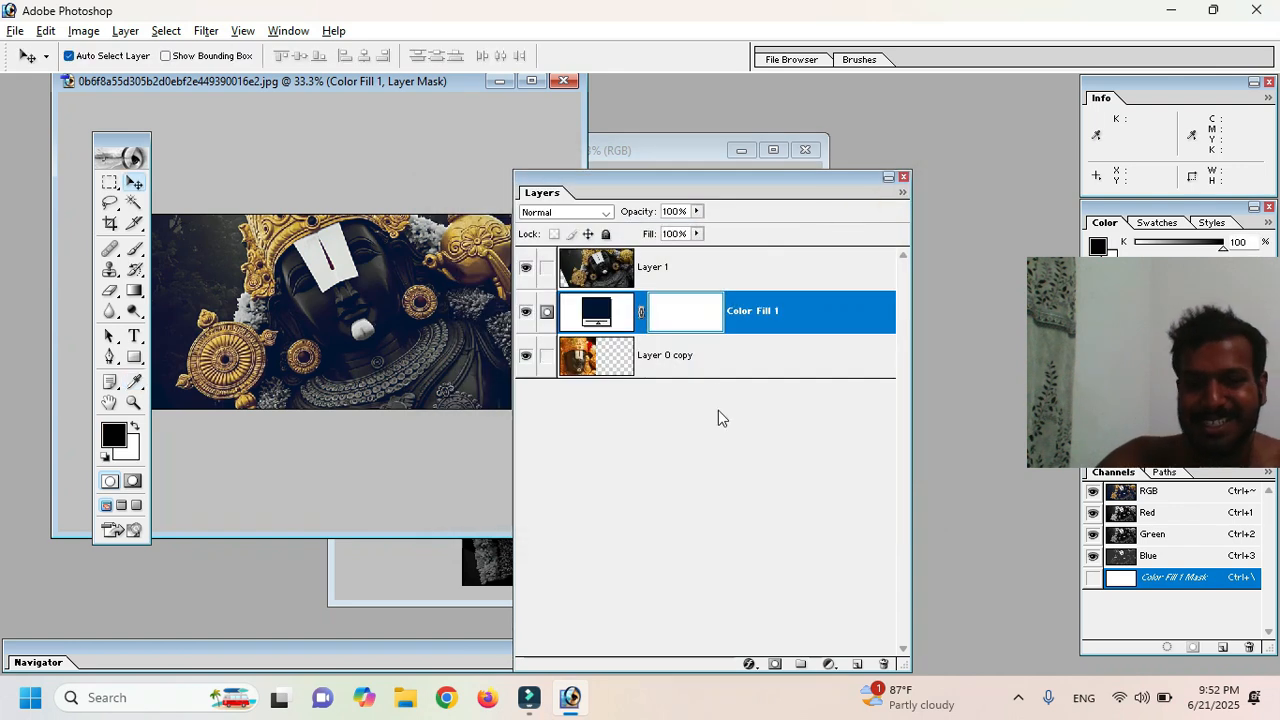
Step: Rename Layer 1 to venkat and shift its image toward the right side of the canvas
{"action": "left_click", "coordinate": [698, 261]}
{"action": "double_click", "coordinate": [655, 268]}
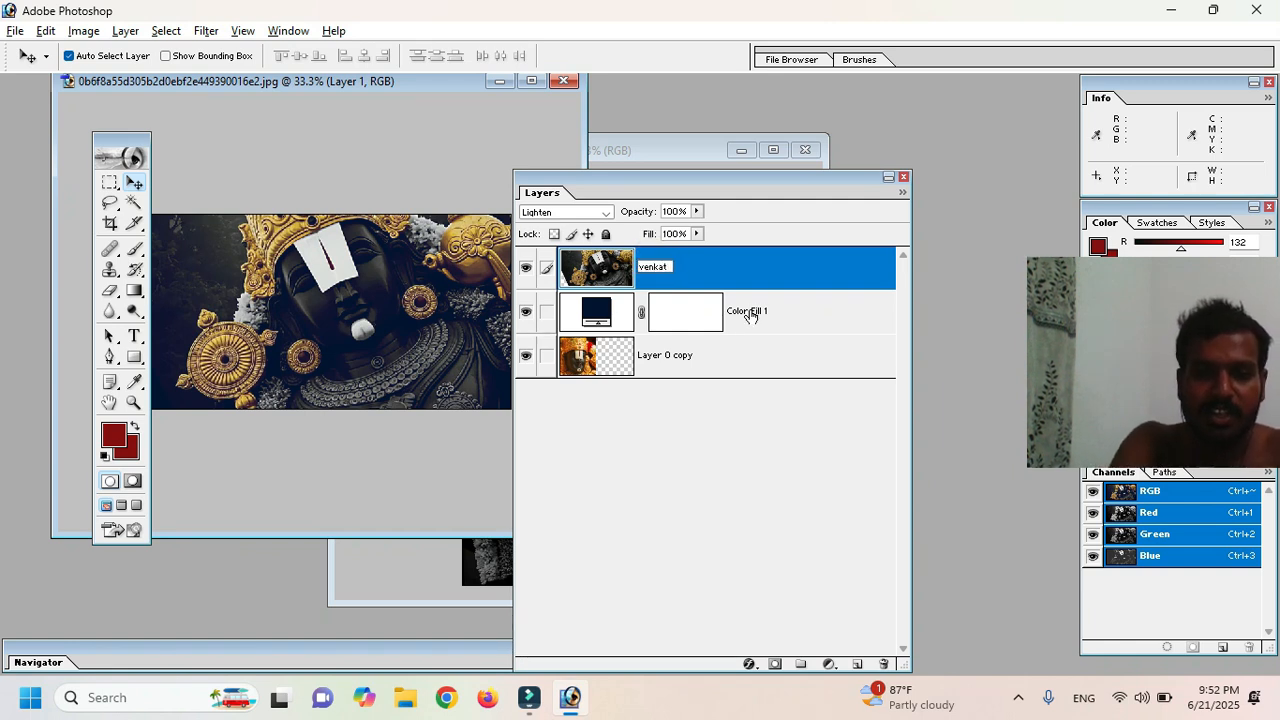
{"action": "key", "text": "Return"}
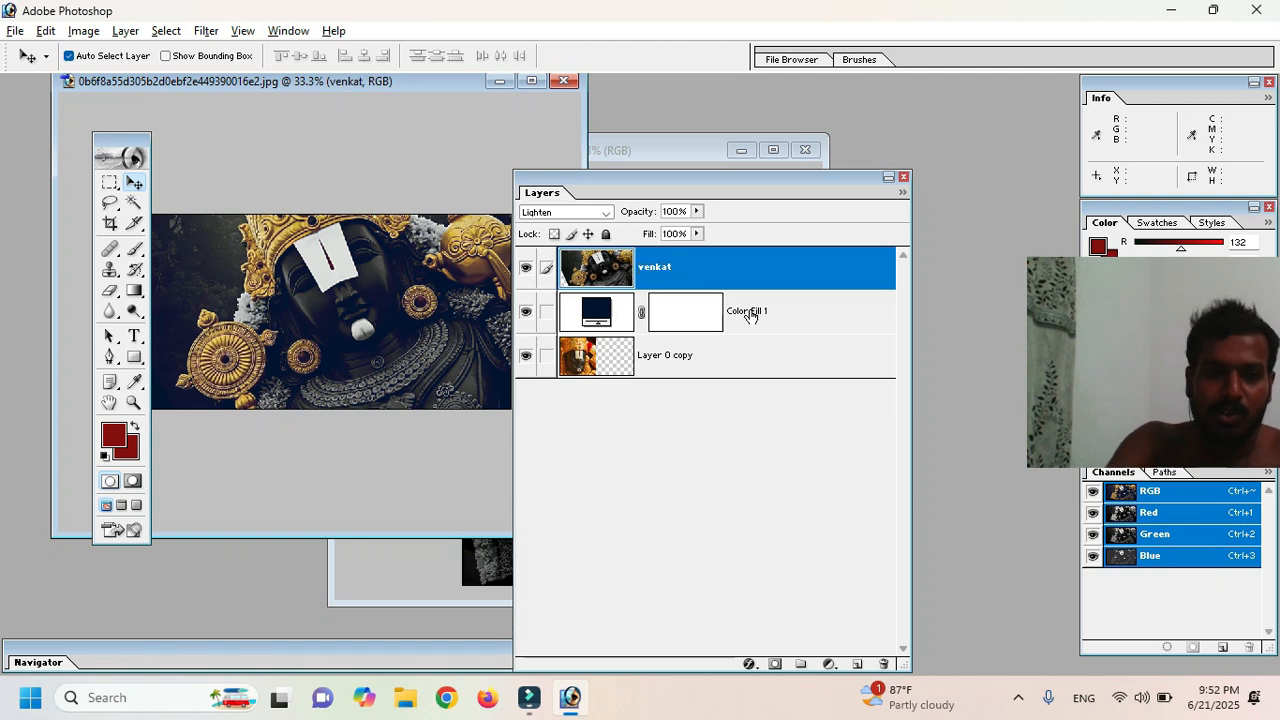
{"action": "left_click_drag", "start_coordinate": [634, 185], "coordinate": [858, 150]}
{"action": "left_click_drag", "start_coordinate": [338, 270], "coordinate": [478, 265]}
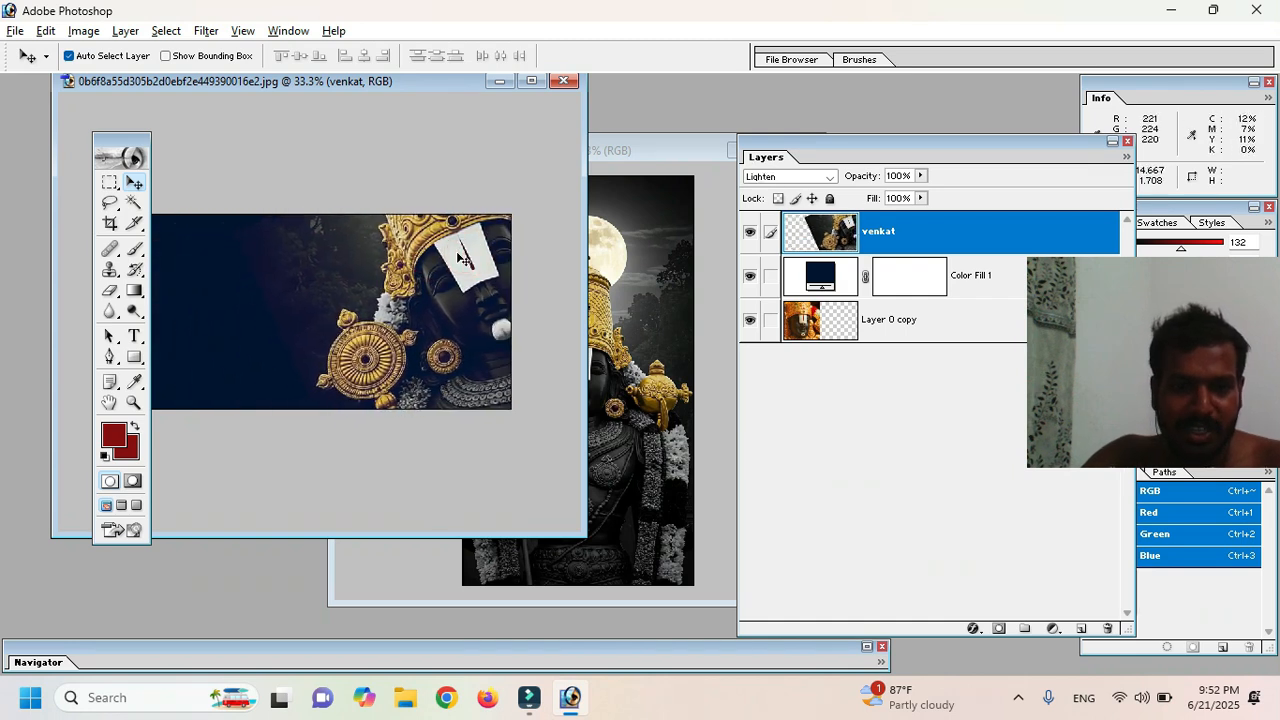
Step: Set the venkat layer's blend mode to Luminosity and its opacity to 20%
{"action": "left_click", "coordinate": [781, 179]}
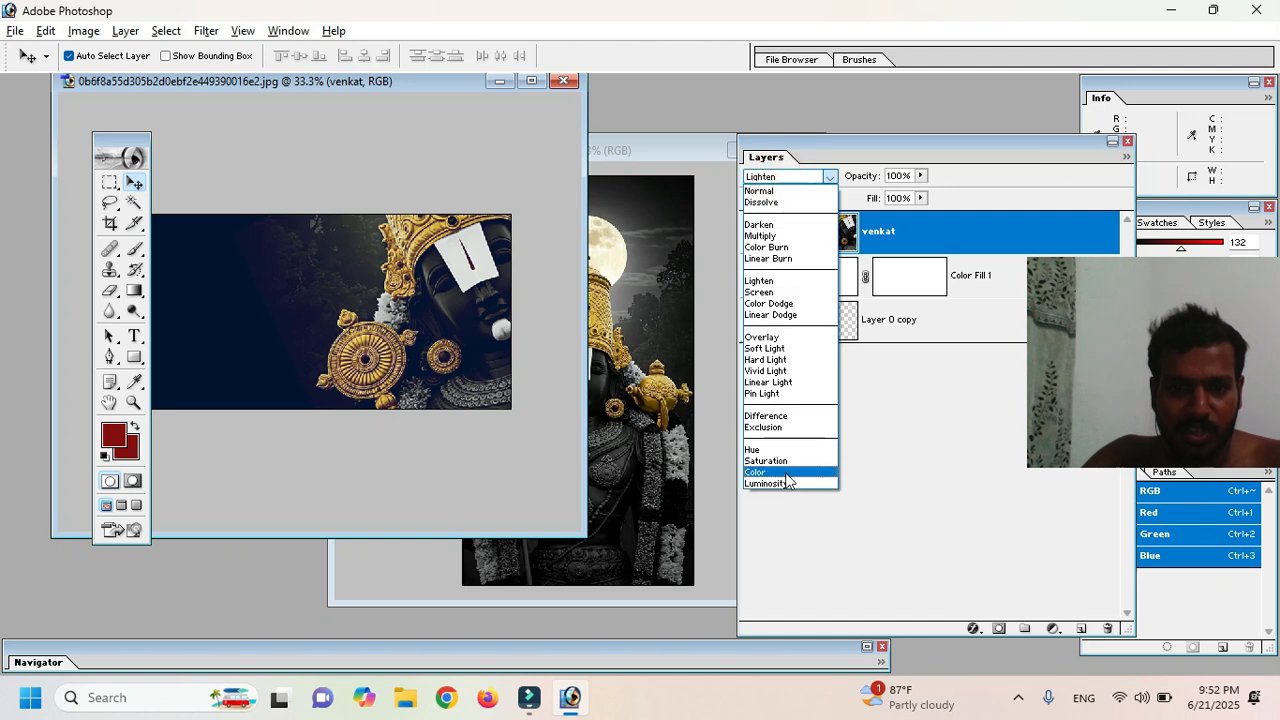
{"action": "left_click", "coordinate": [780, 482]}
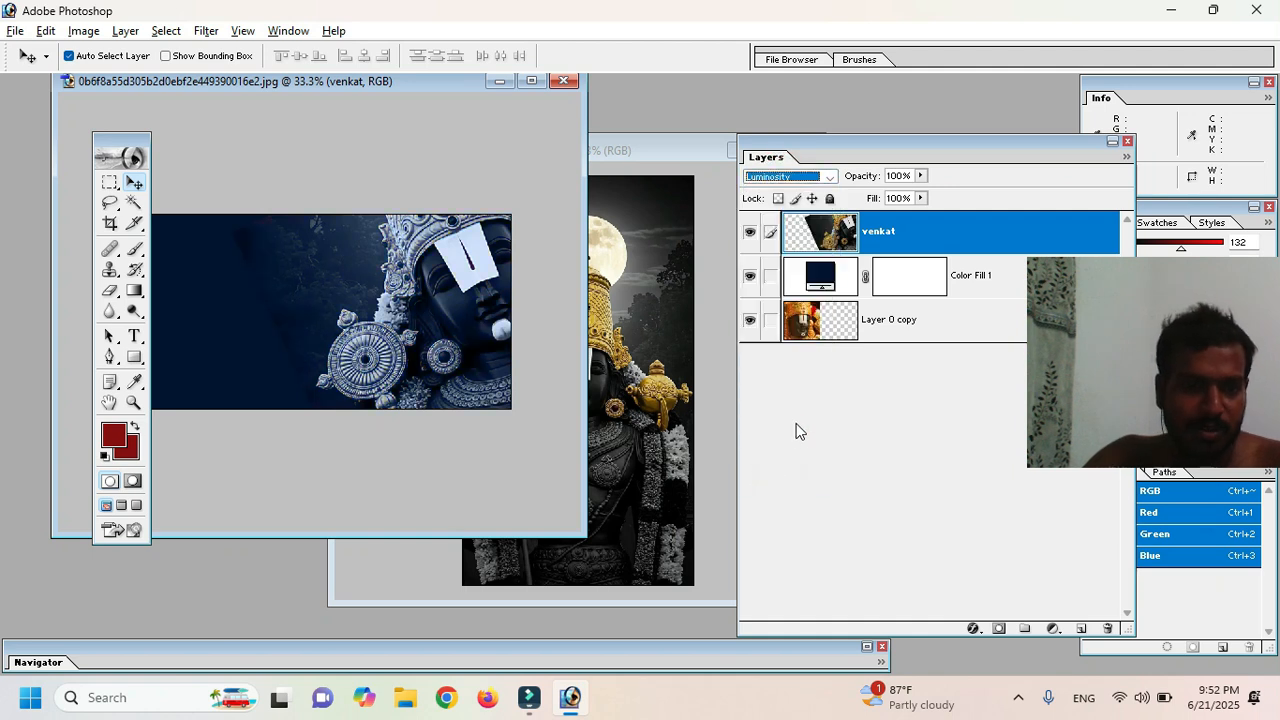
{"action": "left_click", "coordinate": [920, 176]}
{"action": "left_click_drag", "start_coordinate": [926, 191], "coordinate": [857, 197]}
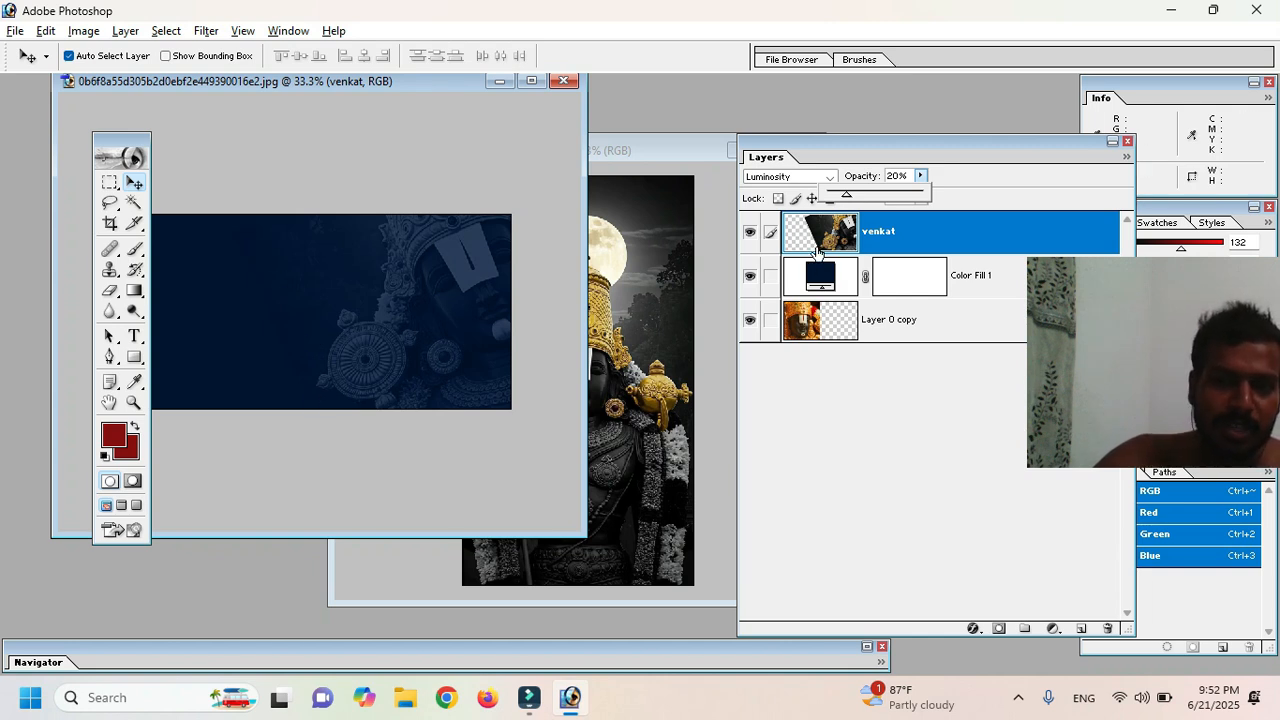
Step: Add a layer mask to venkat and paint black down the image's left edge with a soft 261 px brush
{"action": "left_click", "coordinate": [999, 632]}
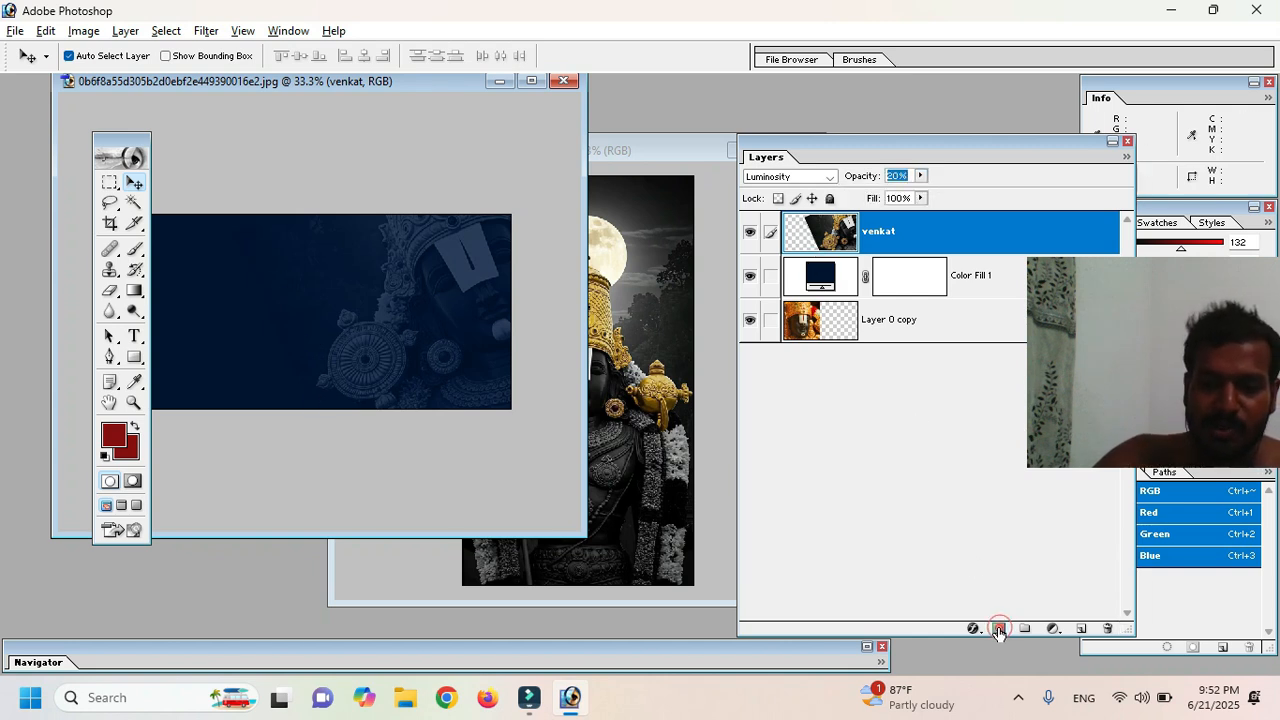
{"action": "left_click", "coordinate": [136, 252]}
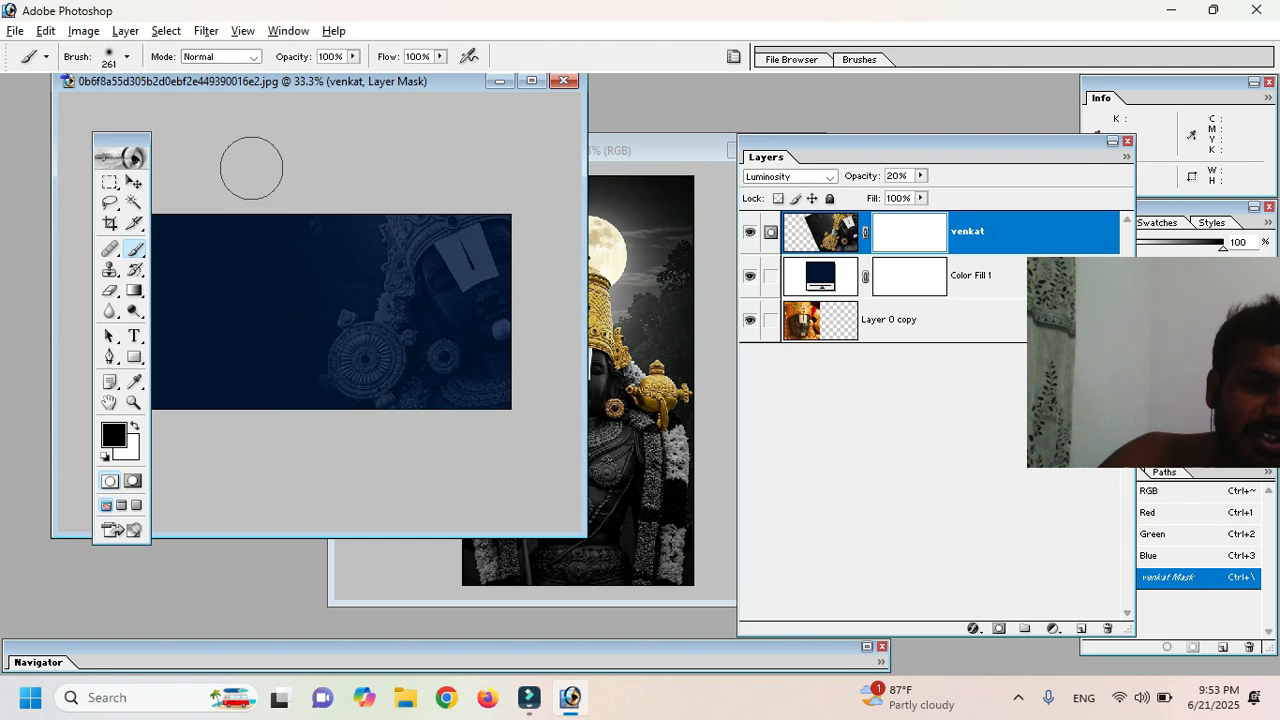
{"action": "left_click_drag", "start_coordinate": [271, 177], "coordinate": [289, 400]}
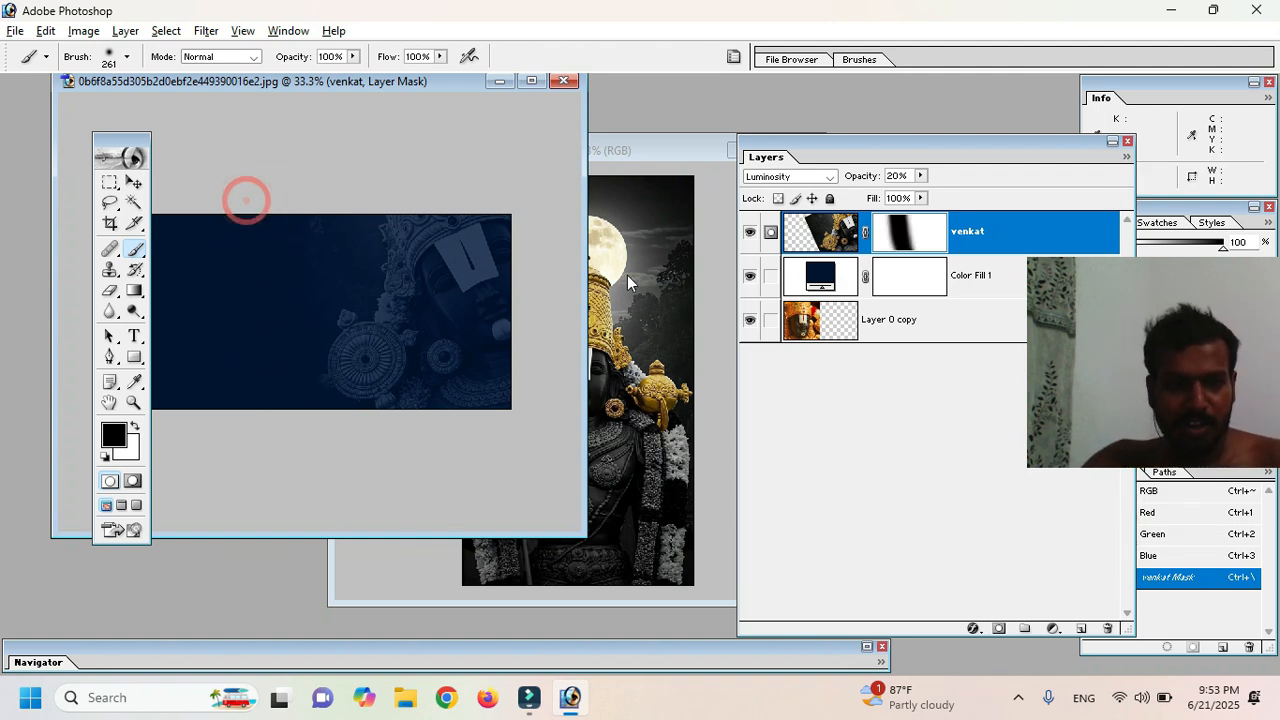
Step: Move Layer 0 copy to the top of the layer stack and flip it horizontally with Free Transform
{"action": "left_click_drag", "start_coordinate": [378, 86], "coordinate": [548, 229]}
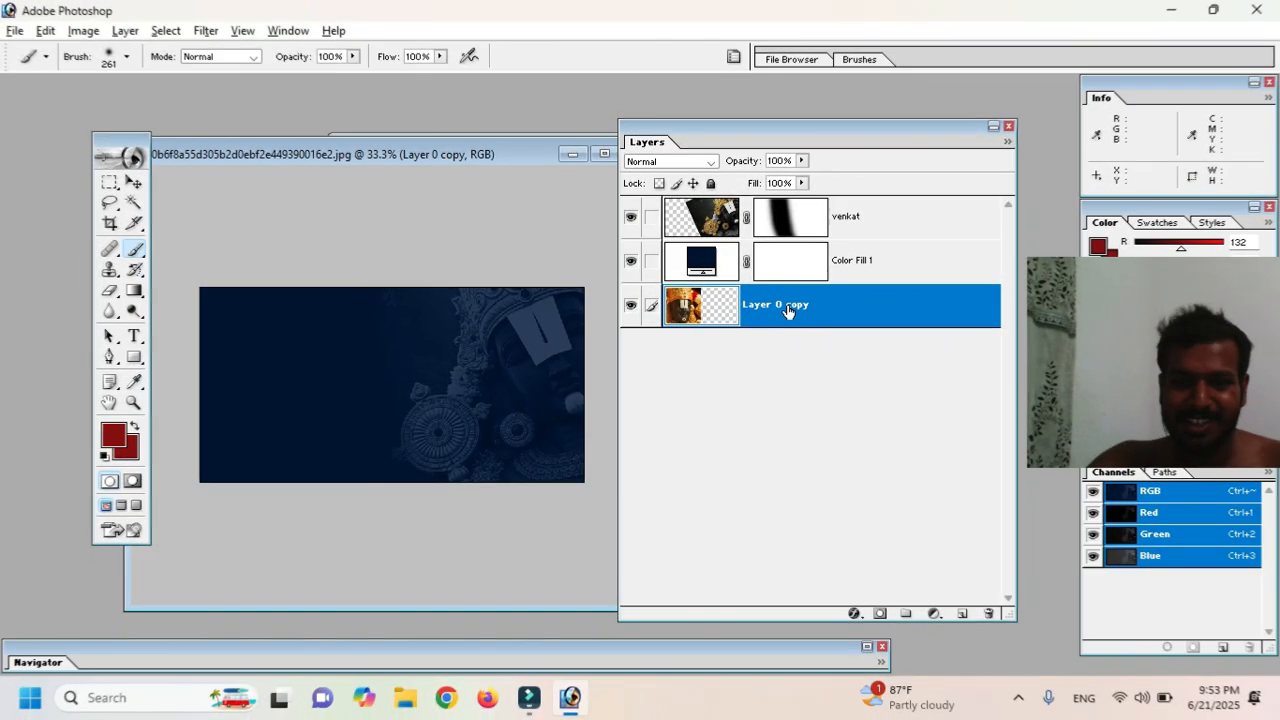
{"action": "left_click_drag", "start_coordinate": [787, 311], "coordinate": [803, 215]}
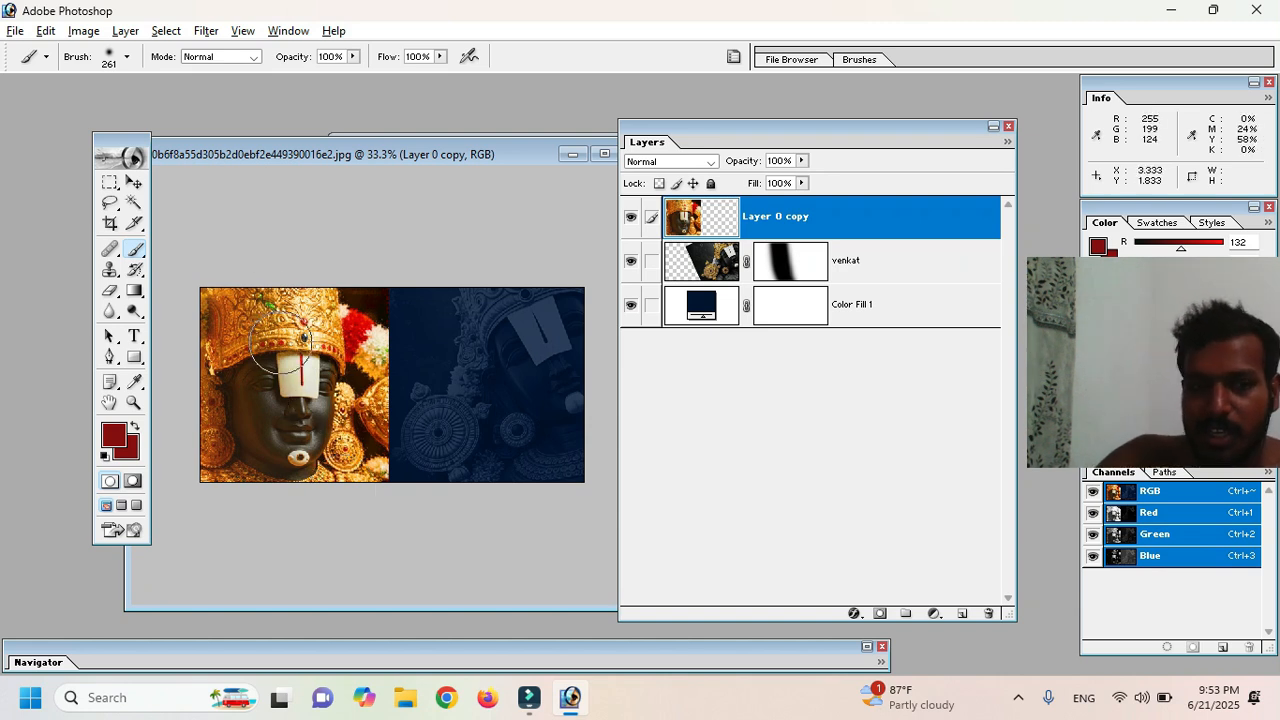
{"action": "left_click", "coordinate": [46, 31]}
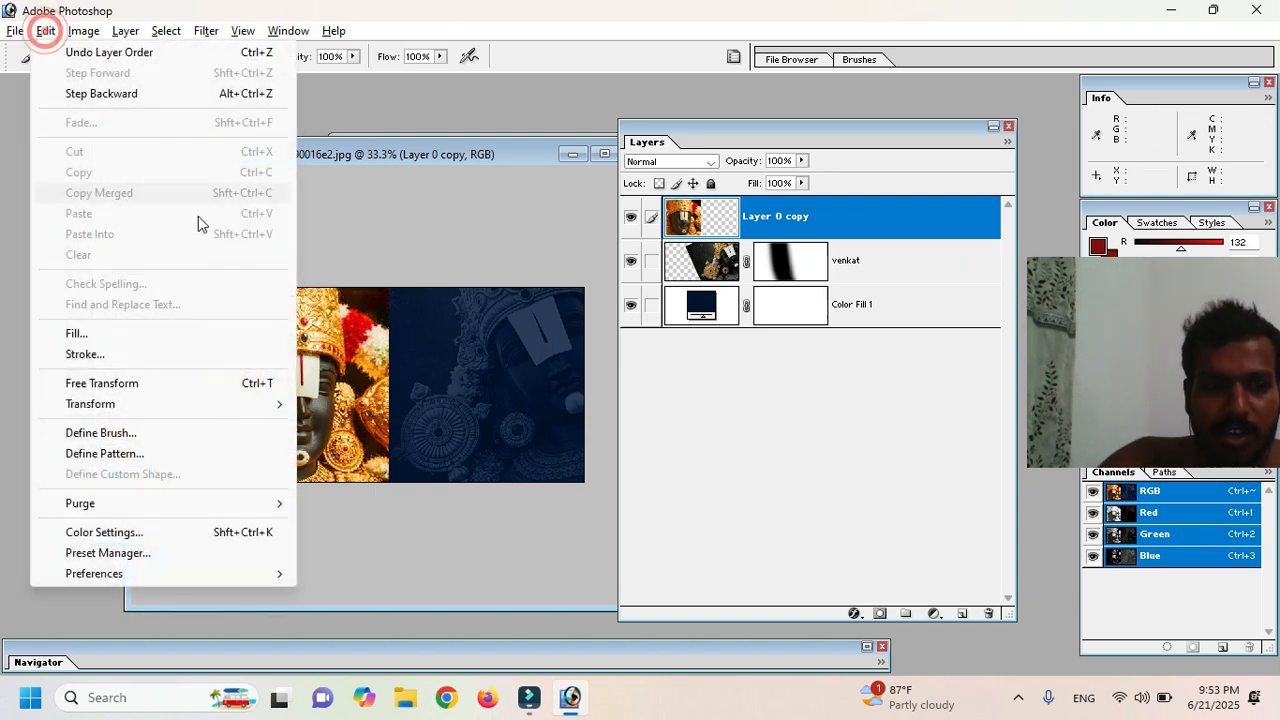
{"action": "left_click", "coordinate": [230, 381]}
{"action": "right_click", "coordinate": [338, 338]}
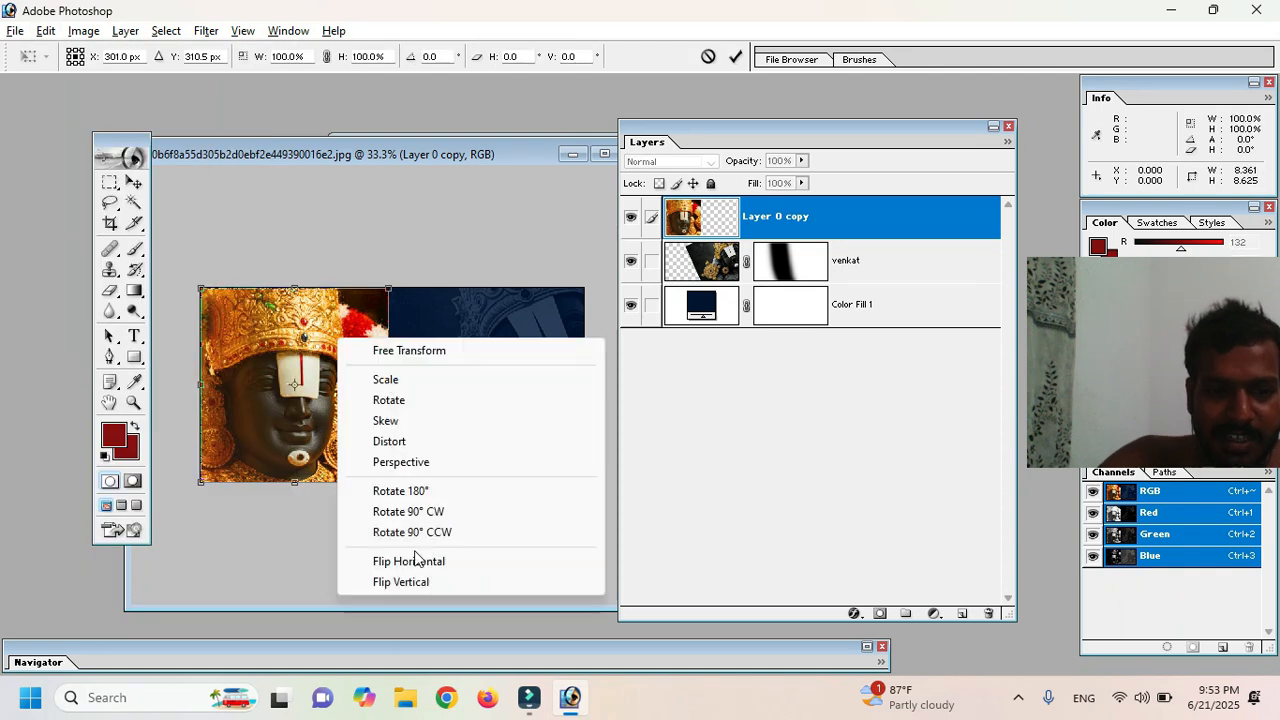
{"action": "left_click", "coordinate": [407, 560]}
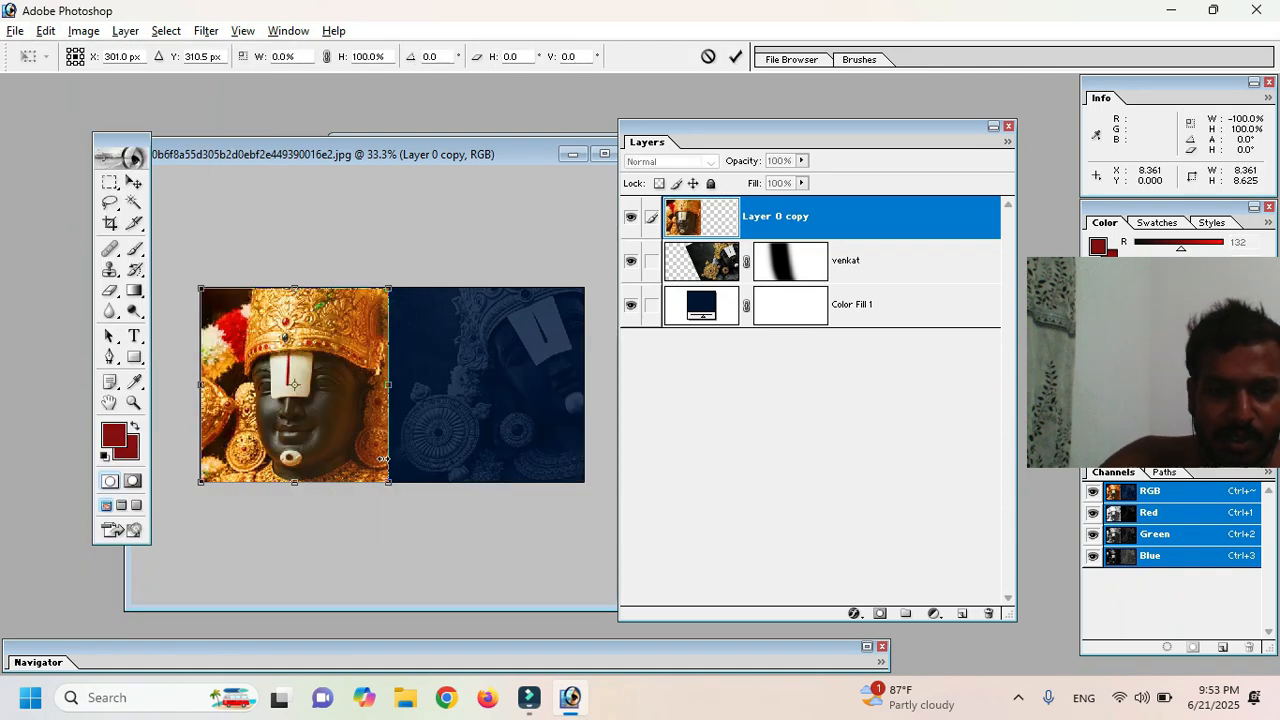
Step: Rotate Layer 0 copy about 17.7° clockwise, enlarge it to about 213%, reposition it slightly higher, and apply the transform
{"action": "left_click_drag", "start_coordinate": [428, 371], "coordinate": [440, 417]}
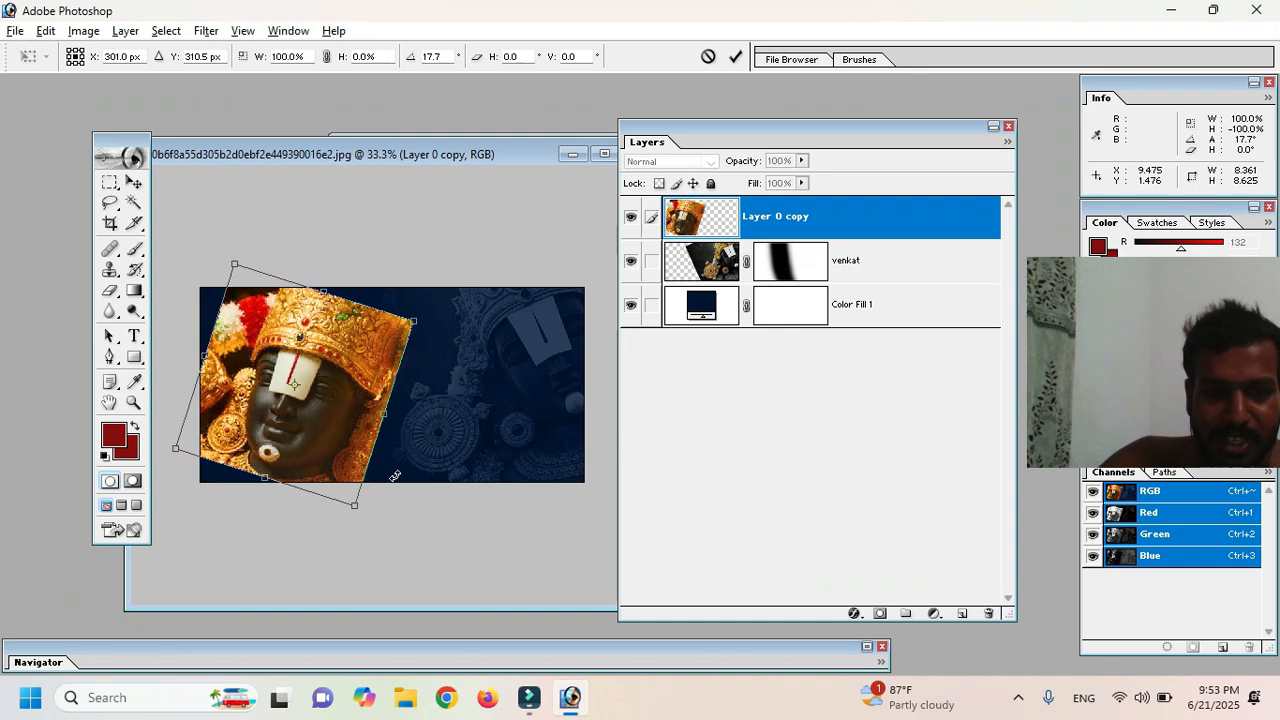
{"action": "left_click_drag", "start_coordinate": [355, 507], "coordinate": [520, 591]}
{"action": "left_click_drag", "start_coordinate": [389, 413], "coordinate": [390, 405]}
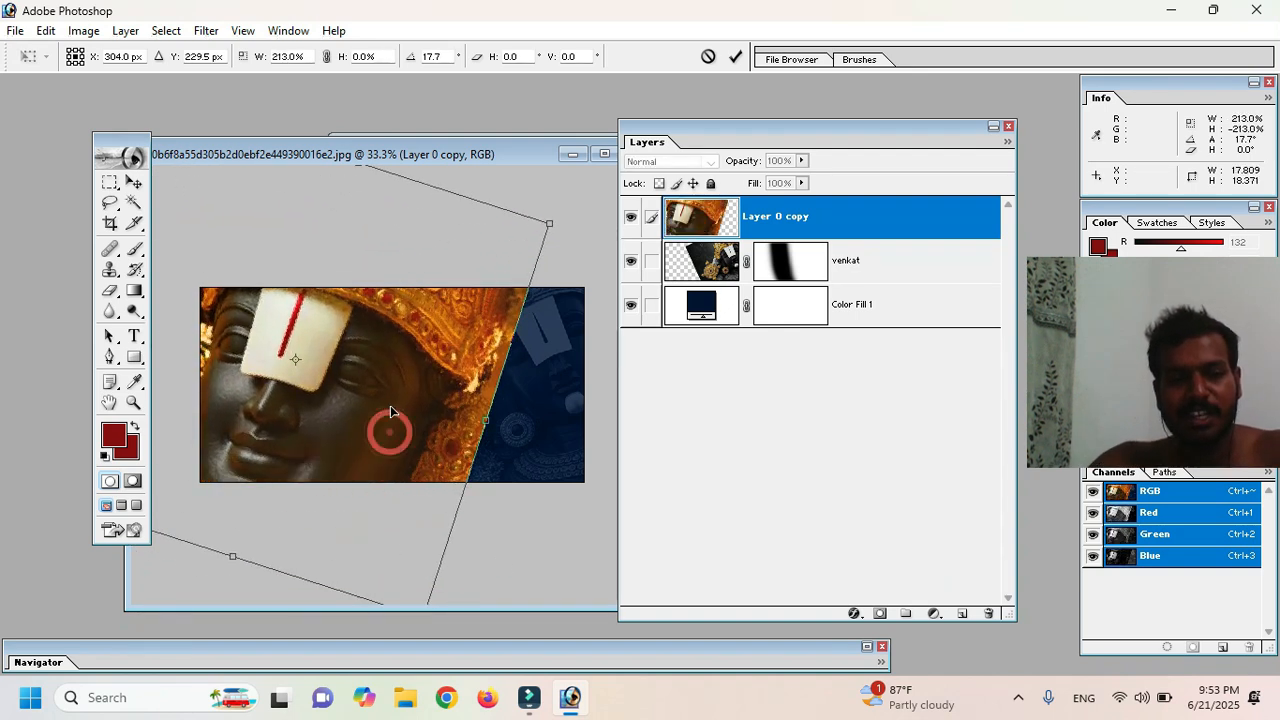
{"action": "key", "text": "Return"}
Step: Set Layer 0 copy's blend mode to Saturation
{"action": "key", "text": "b"}
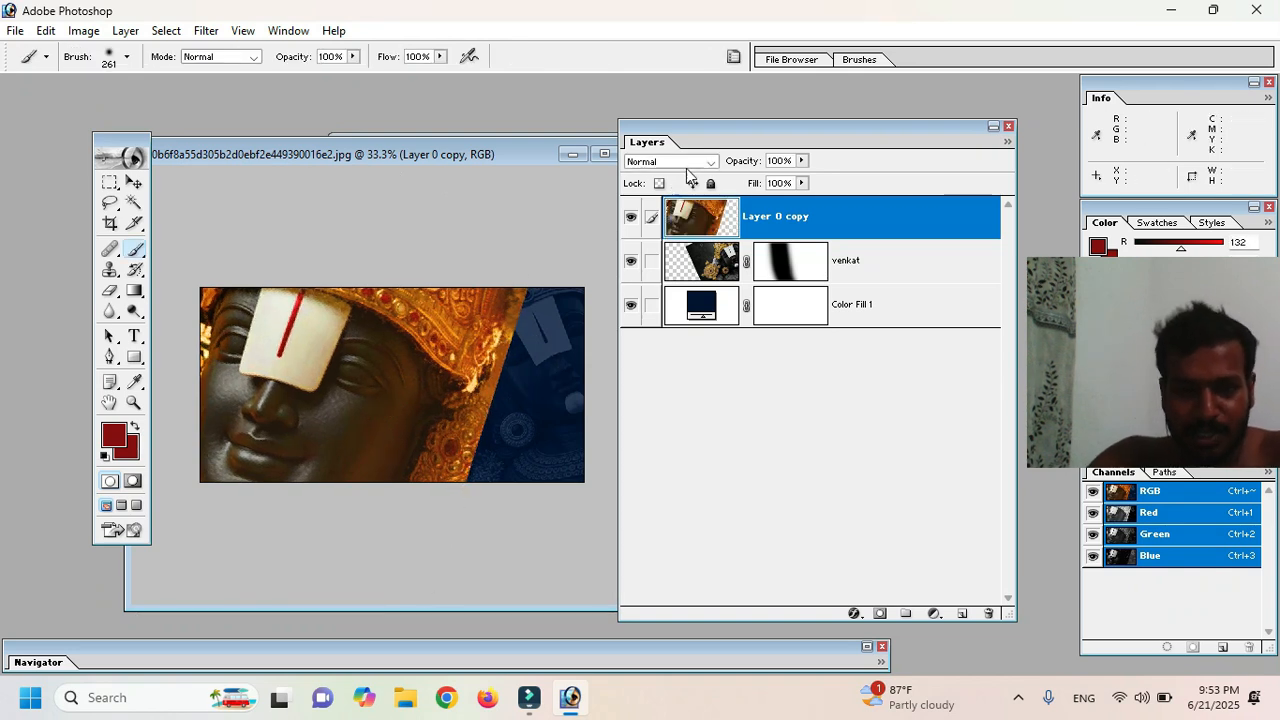
{"action": "left_click", "coordinate": [686, 163]}
{"action": "left_click", "coordinate": [670, 447]}
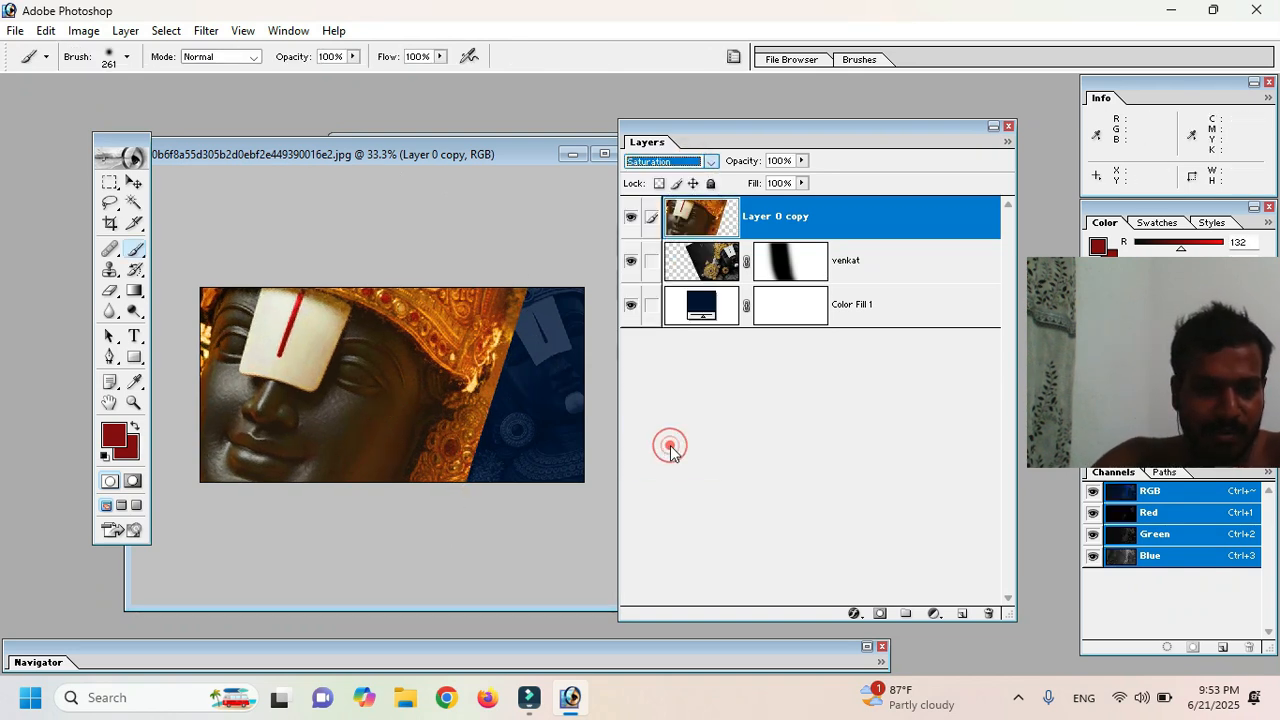
Step: Try the Luminosity blend mode on Layer 0 copy and set the layer back to Normal
{"action": "left_click", "coordinate": [705, 163]}
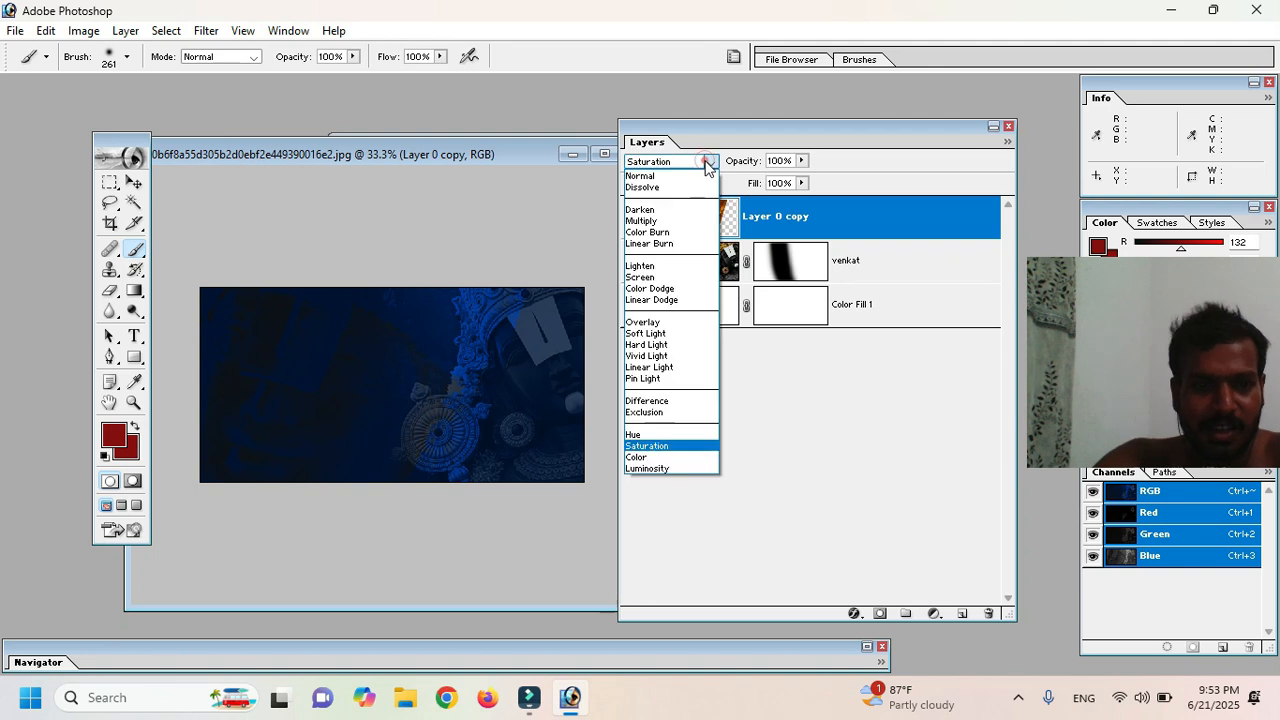
{"action": "left_click", "coordinate": [668, 469]}
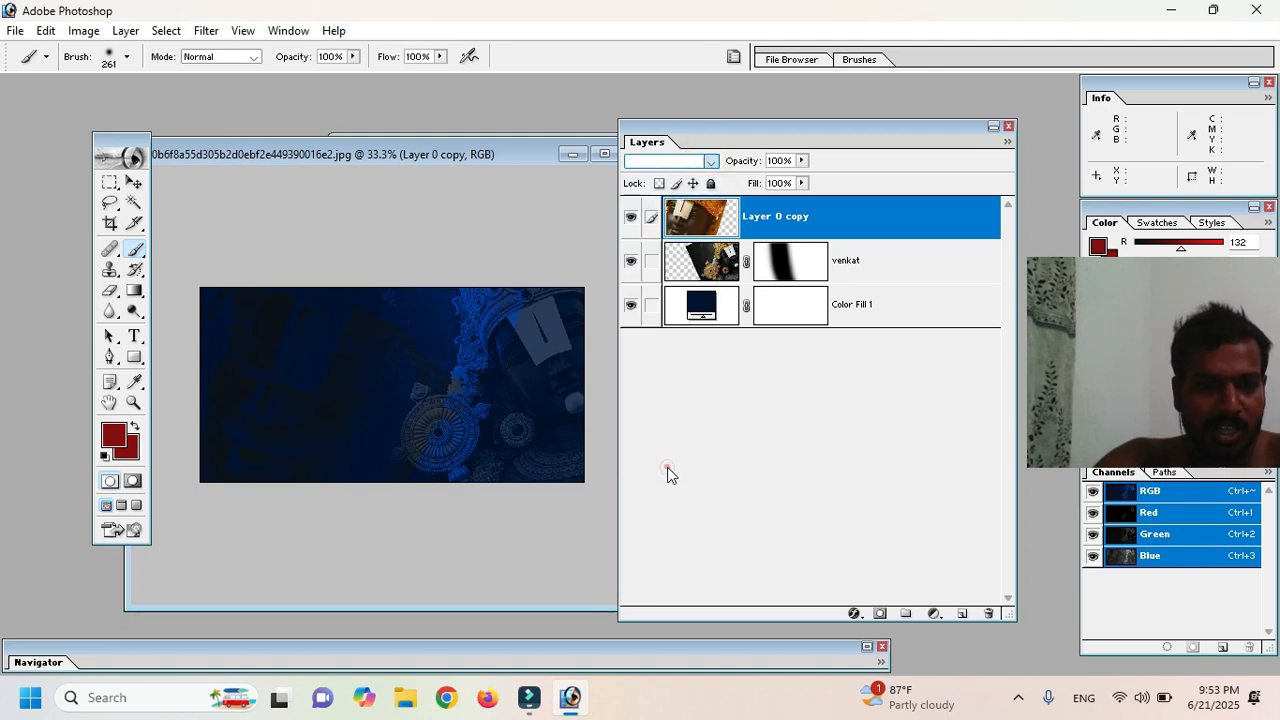
{"action": "left_click", "coordinate": [698, 163]}
{"action": "left_click", "coordinate": [680, 177]}
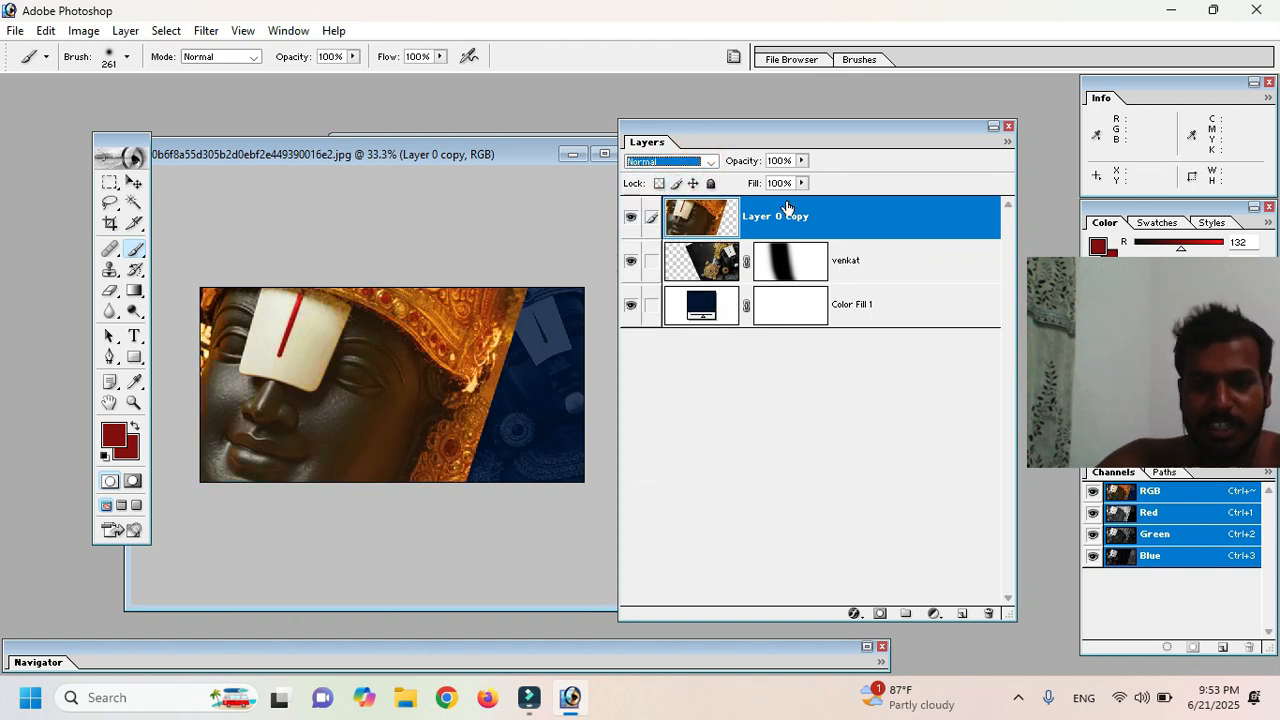
Step: Lower Layer 0 copy's opacity to 30% and fade its right edge with a black brush stroke on a new layer mask
{"action": "left_click", "coordinate": [802, 161]}
{"action": "left_click_drag", "start_coordinate": [805, 176], "coordinate": [738, 181]}
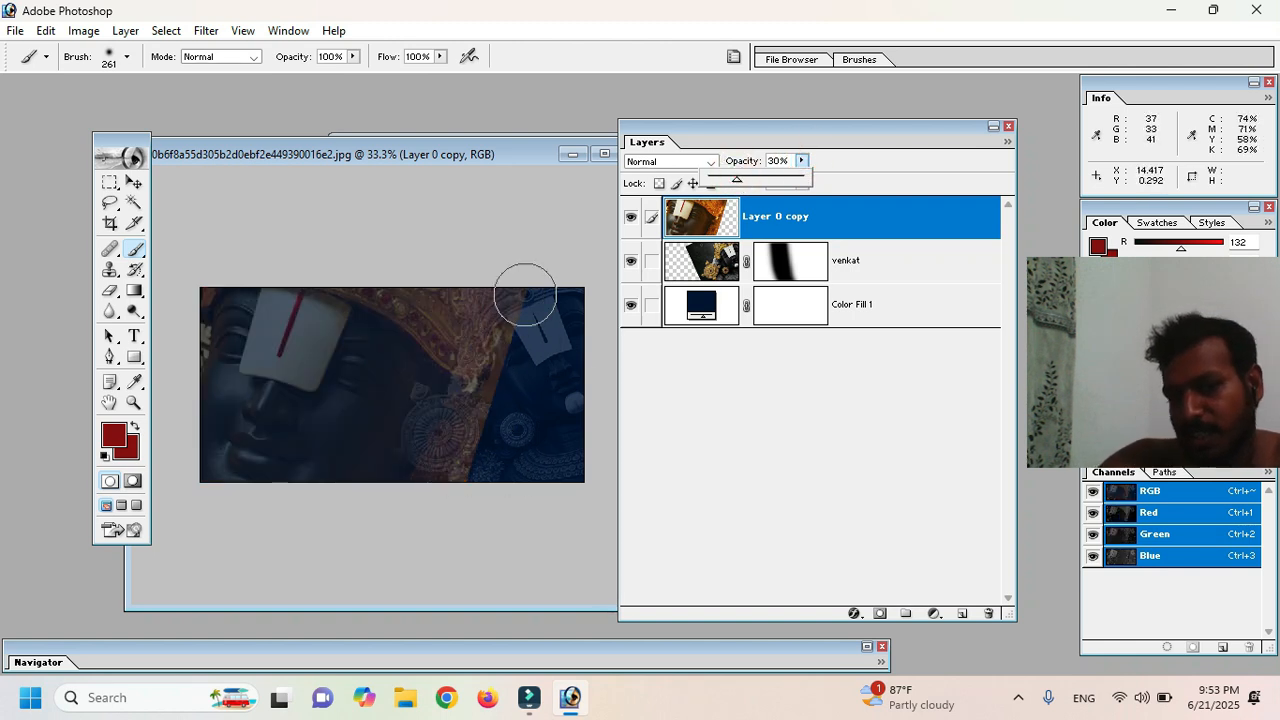
{"action": "left_click", "coordinate": [877, 616]}
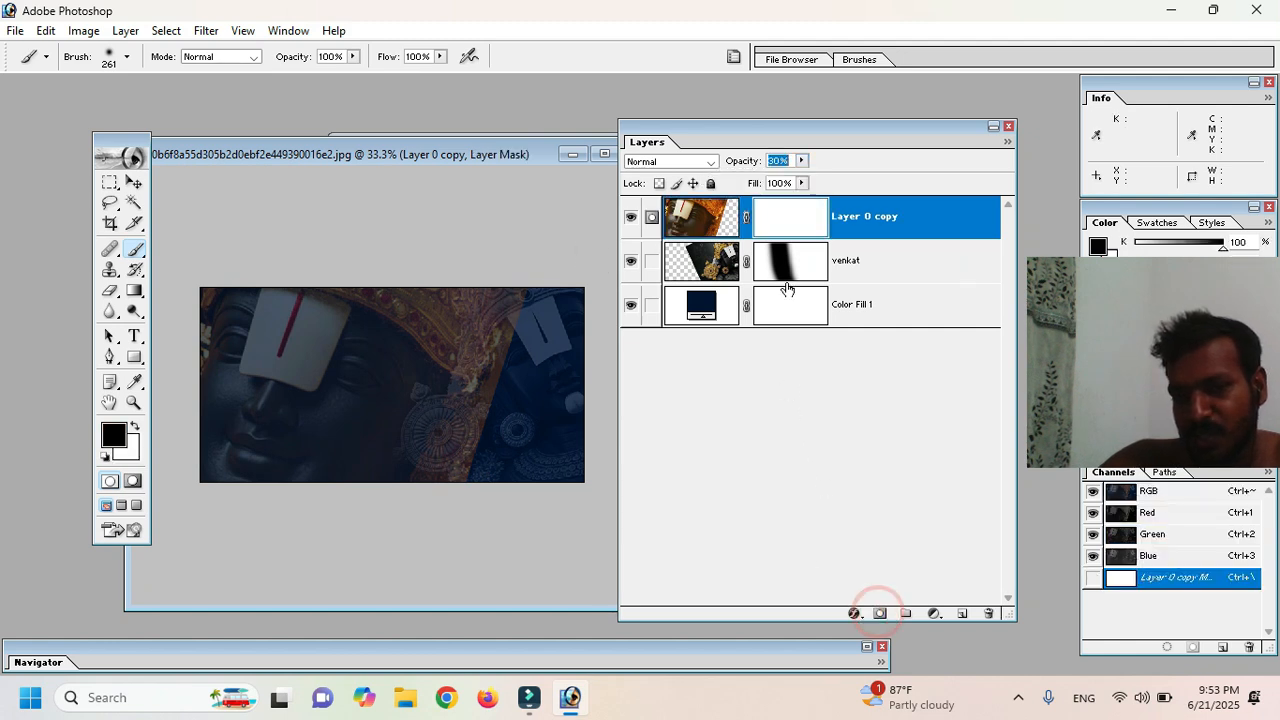
{"action": "mouse_move", "coordinate": [516, 262]}
{"action": "left_mouse_down"}
{"action": "mouse_move", "coordinate": [504, 389]}
{"action": "mouse_move", "coordinate": [475, 474]}
{"action": "mouse_move", "coordinate": [460, 469]}
{"action": "mouse_move", "coordinate": [492, 353]}
{"action": "mouse_move", "coordinate": [465, 475]}
{"action": "left_mouse_up"}
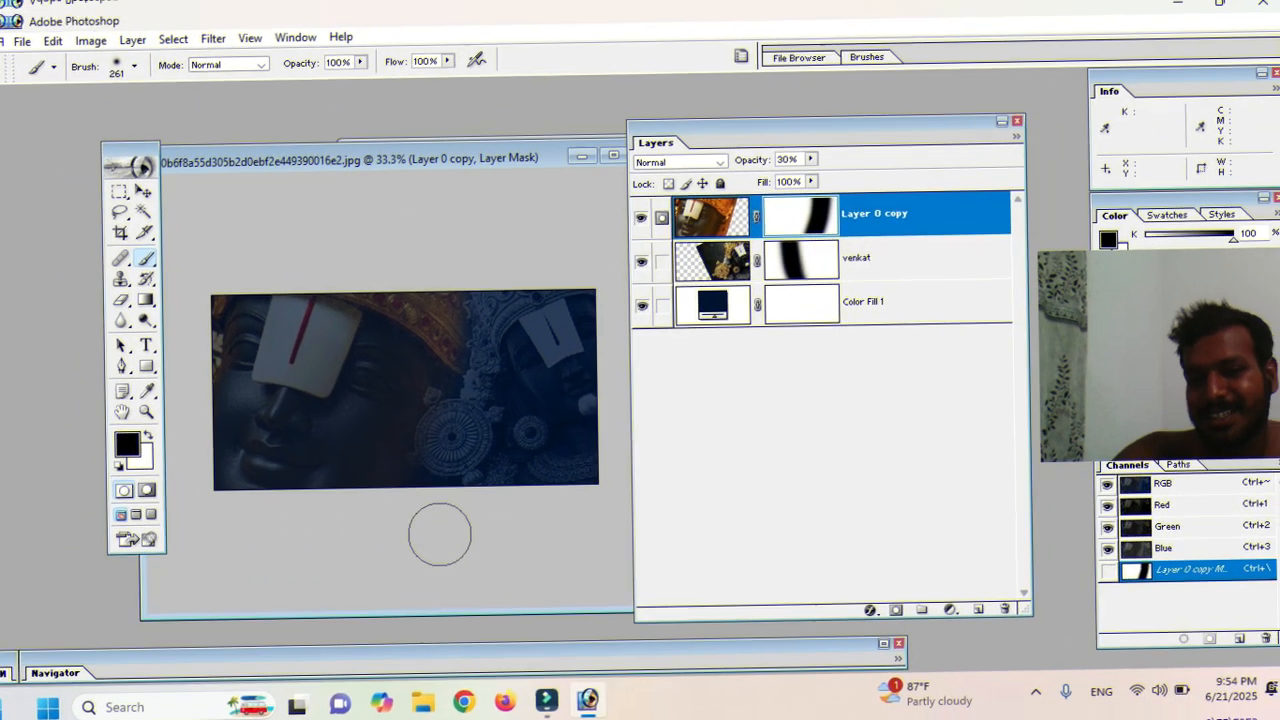
Step: Preview the blended banner enlarged in full-screen mode with the interface hidden to check how the two deity images merge
{"action": "key", "text": "Tab"}
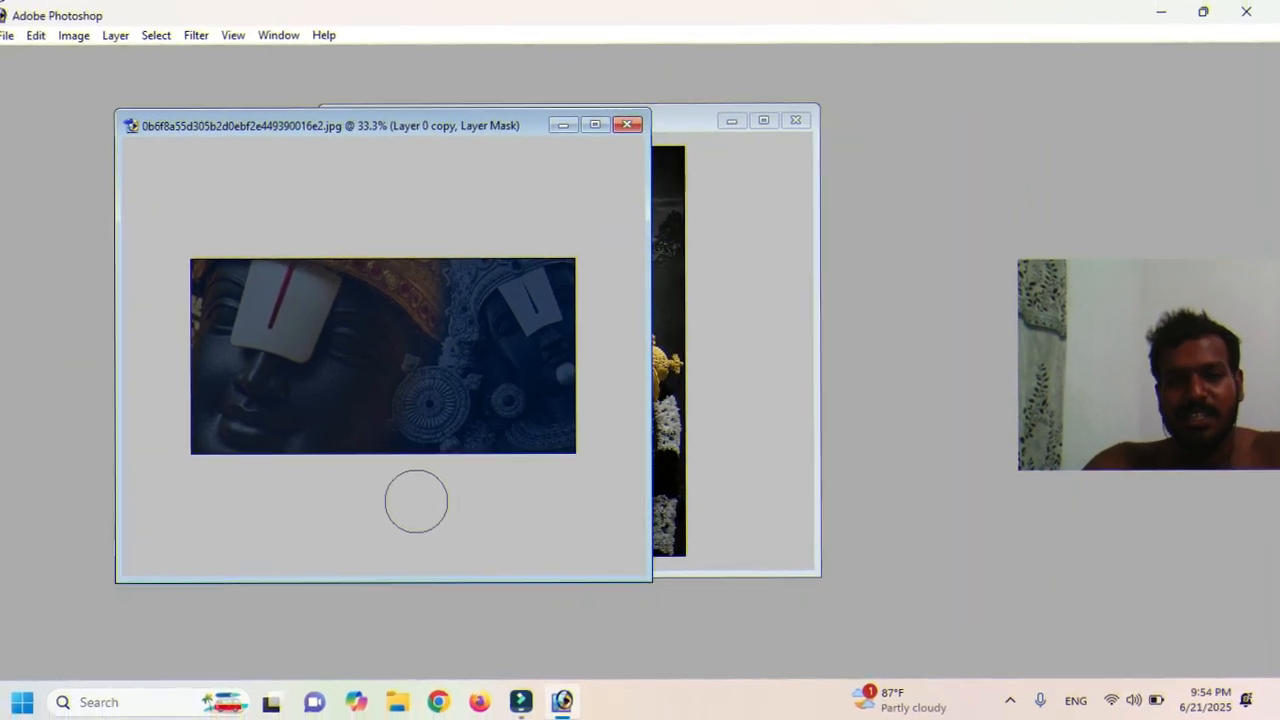
{"action": "key", "text": "f"}
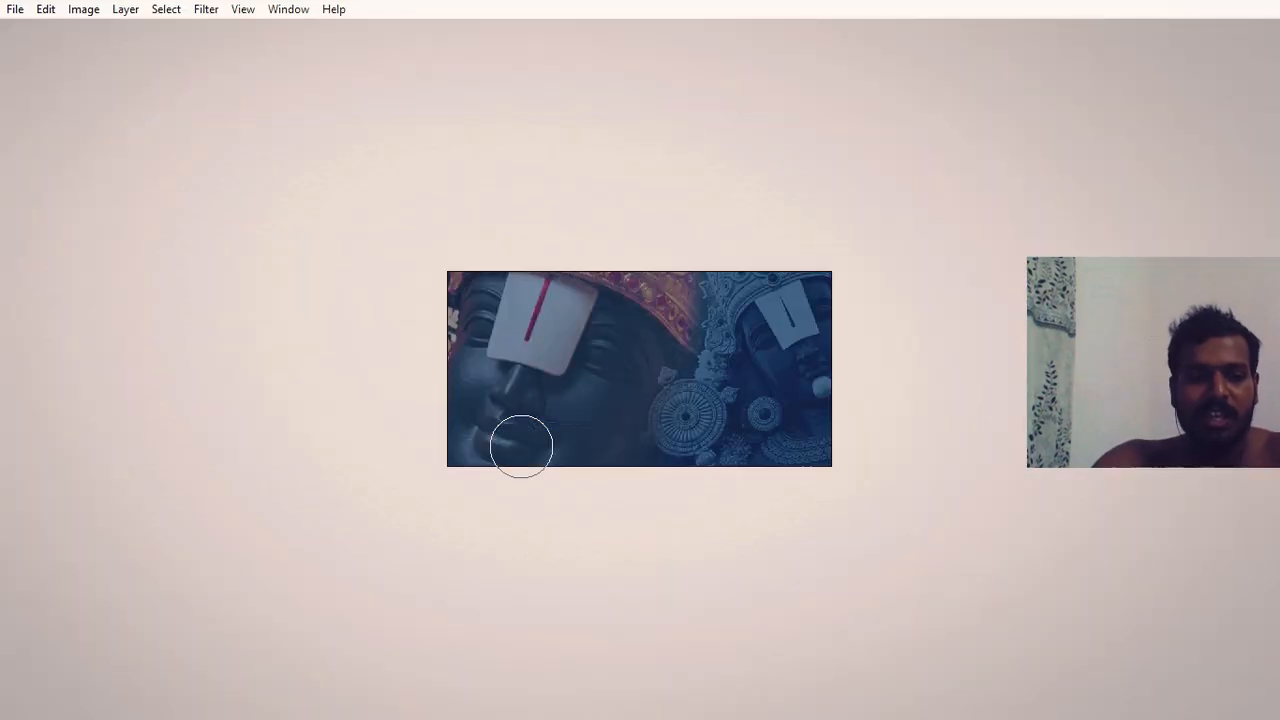
{"action": "key", "text": "f"}
{"action": "left_click", "coordinate": [648, 406]}
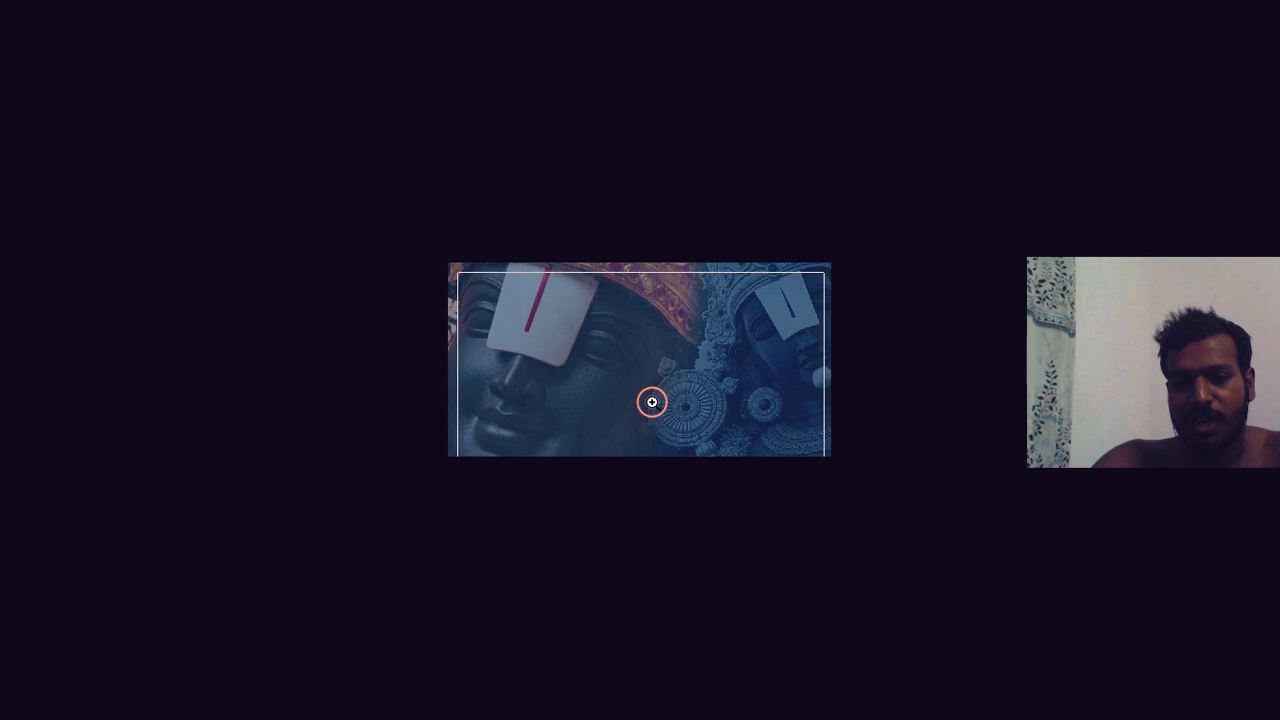
{"action": "left_click", "coordinate": [649, 405]}
{"action": "left_click", "coordinate": [653, 403]}
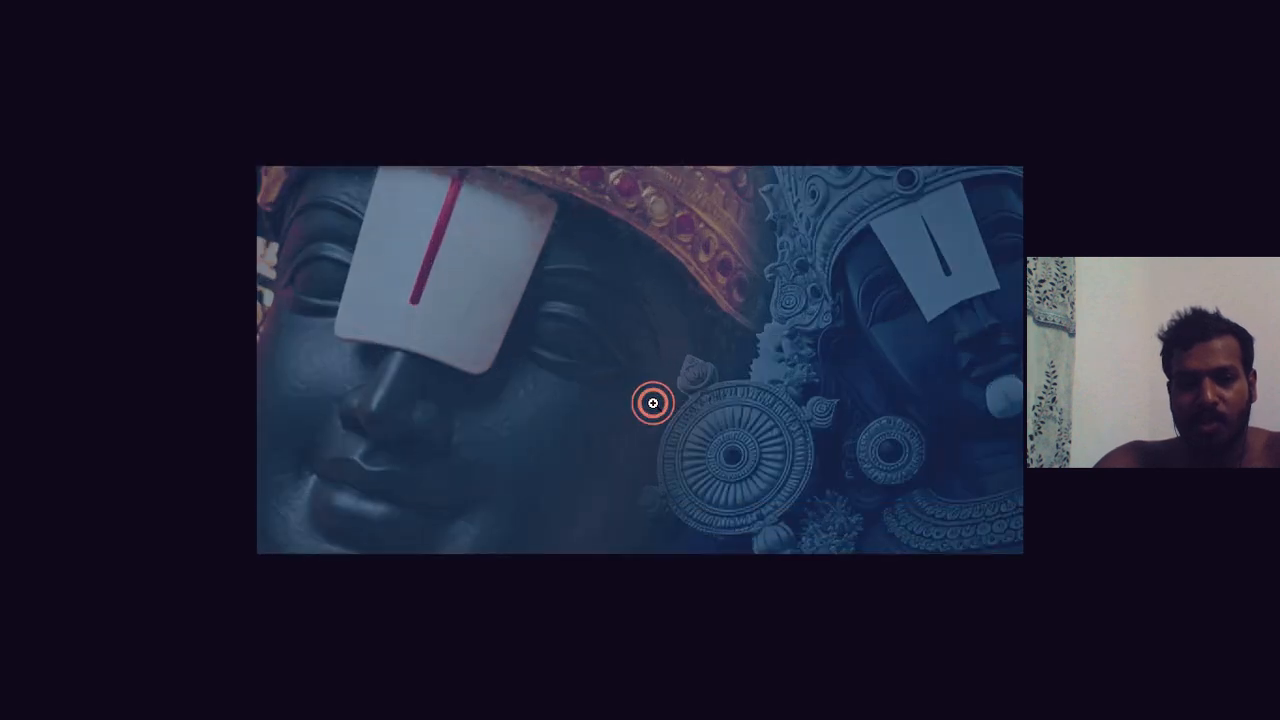
{"action": "left_click", "coordinate": [653, 403]}
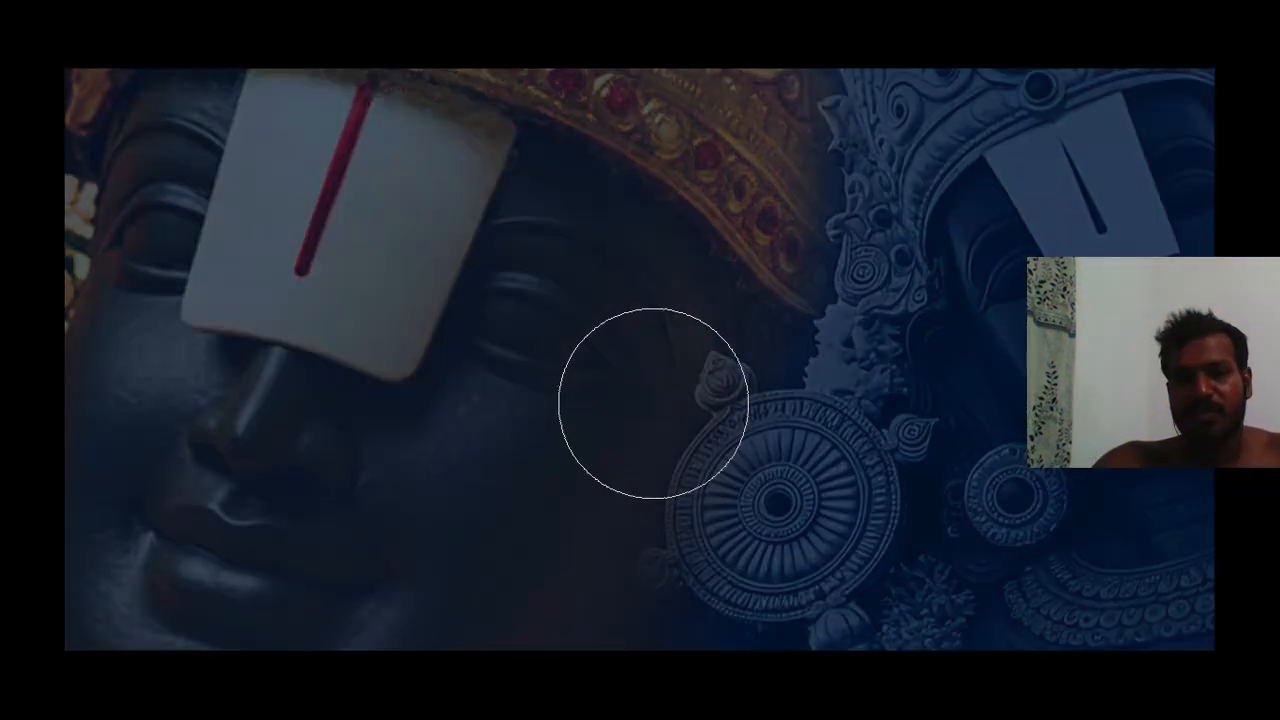
{"action": "left_click_drag", "start_coordinate": [1076, 311], "coordinate": [1279, 582]}
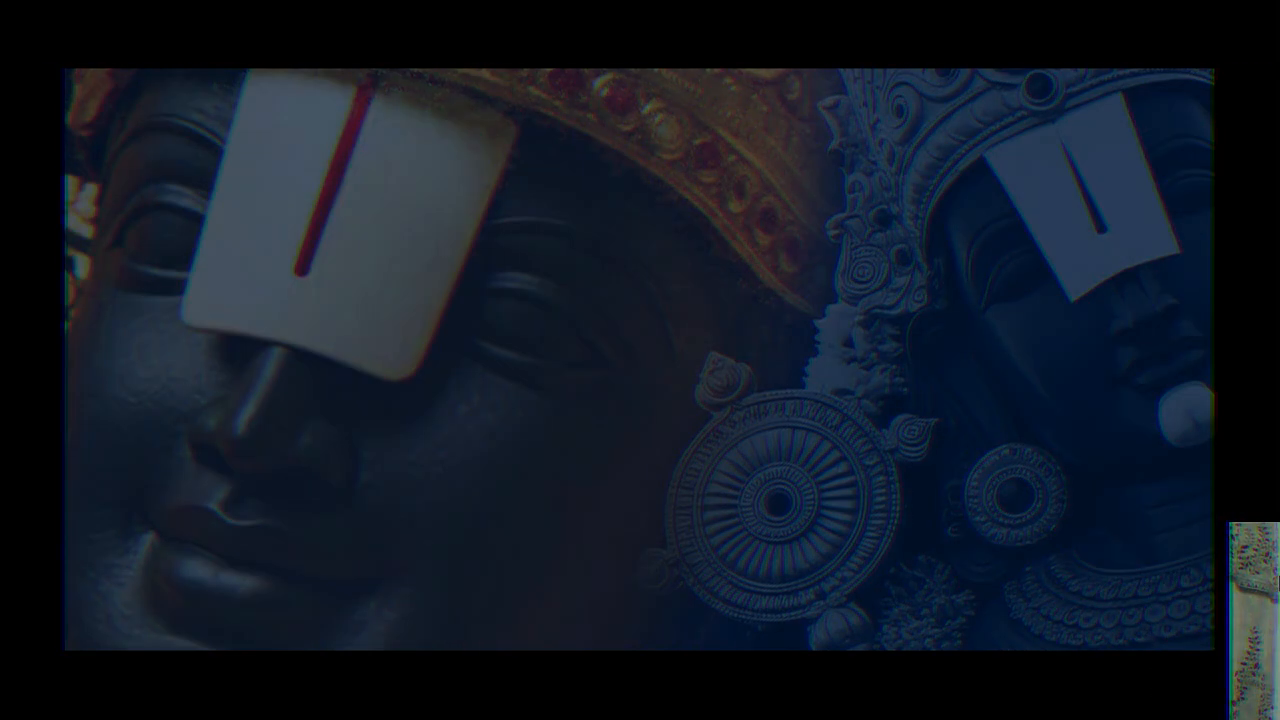
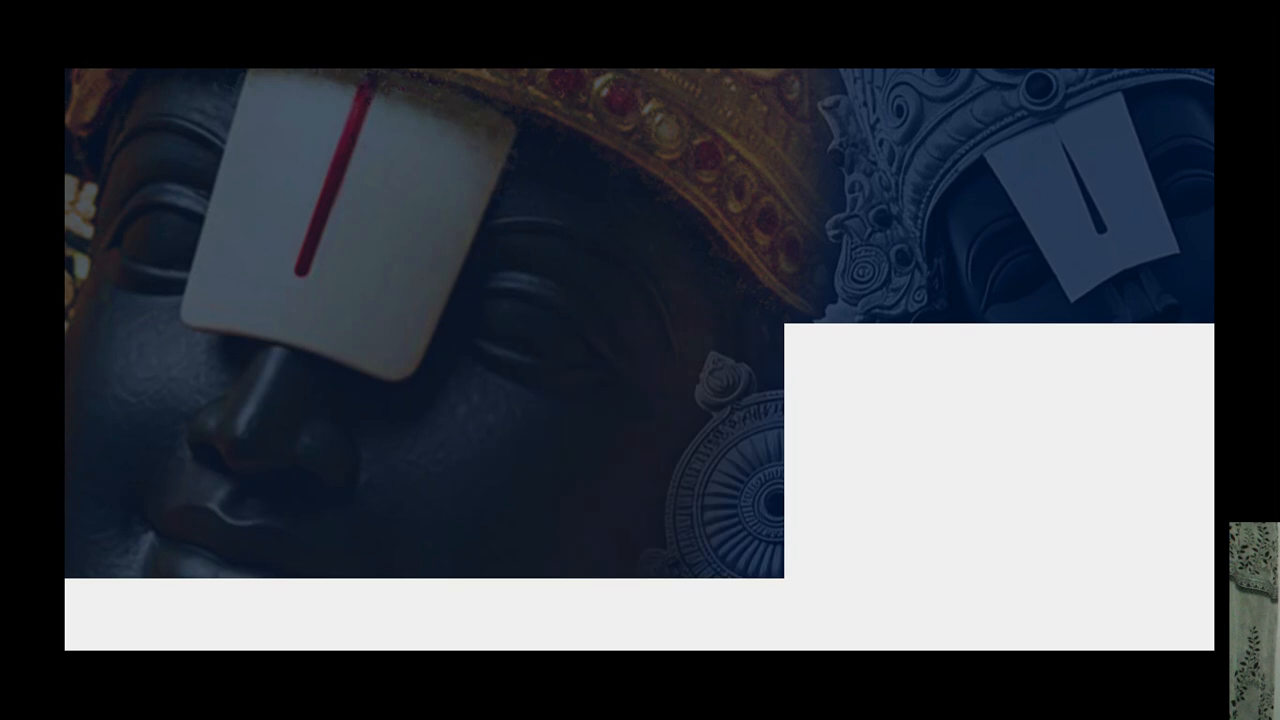
Step: Save the banner to the Desktop as a quality 12 JPEG copy named venkateswara and close the document without saving its changes
{"action": "left_click", "coordinate": [296, 192]}
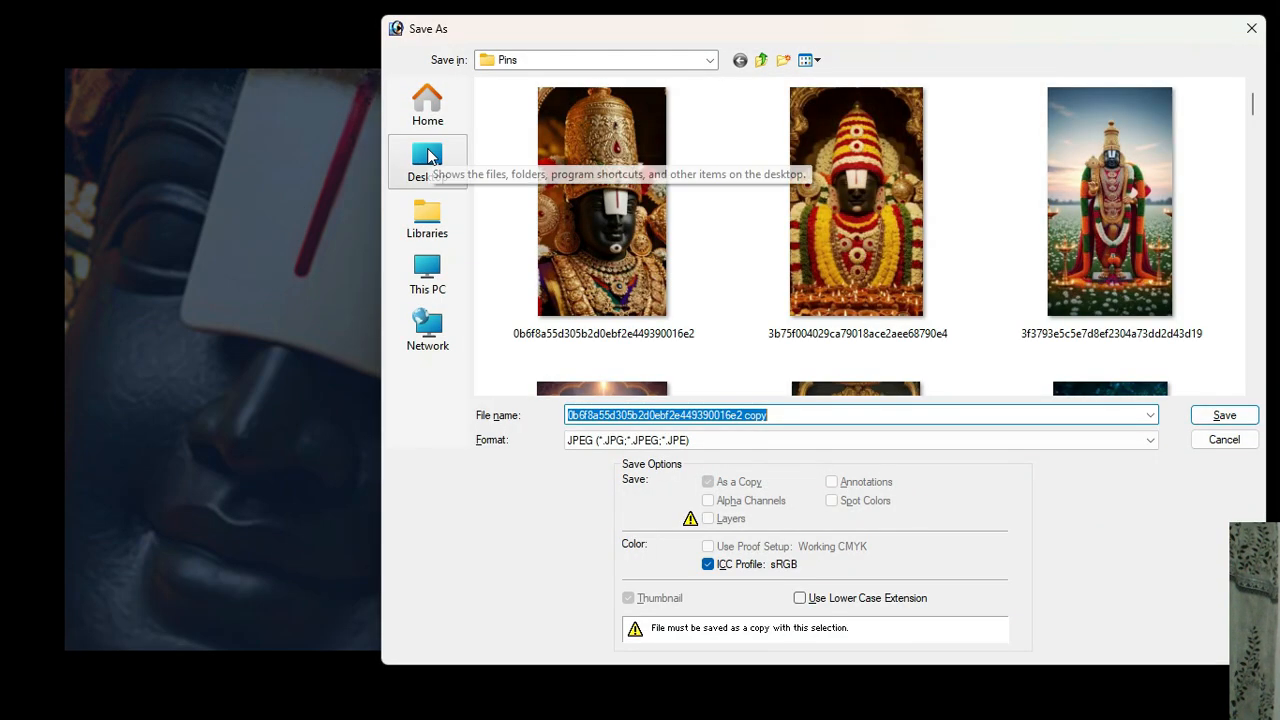
{"action": "left_click", "coordinate": [428, 157]}
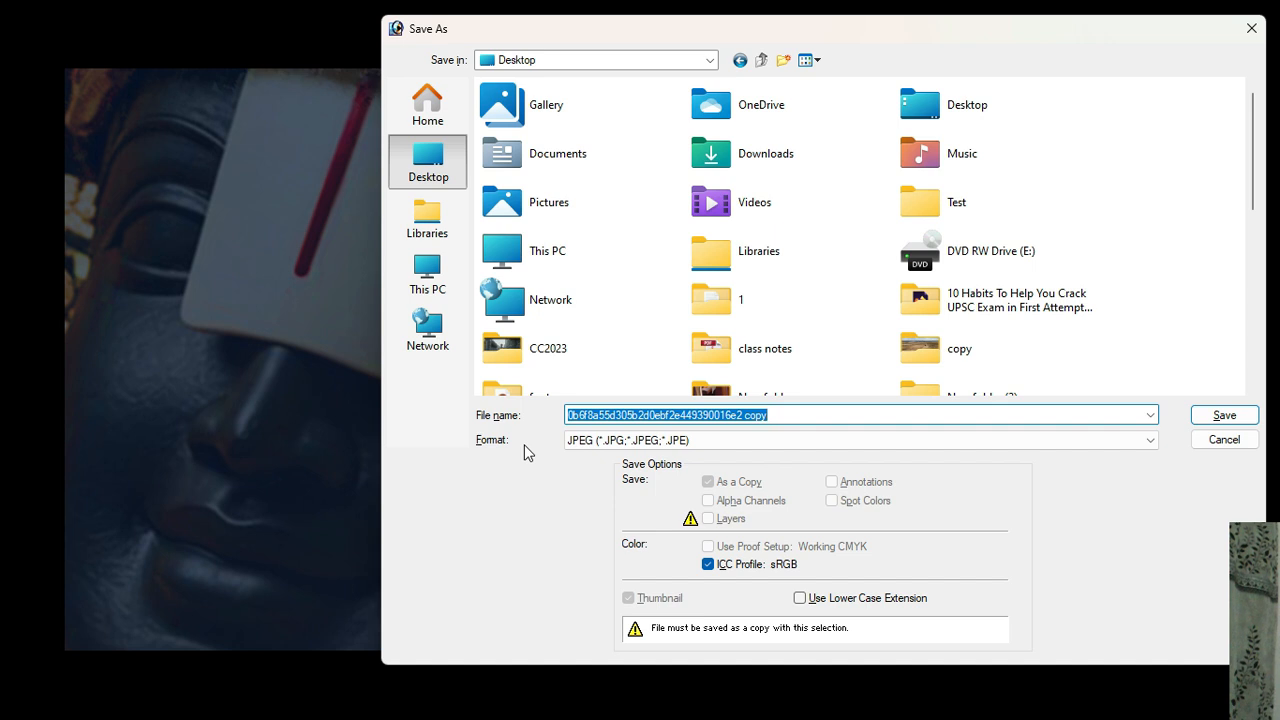
{"action": "type", "text": "venkateswara"}
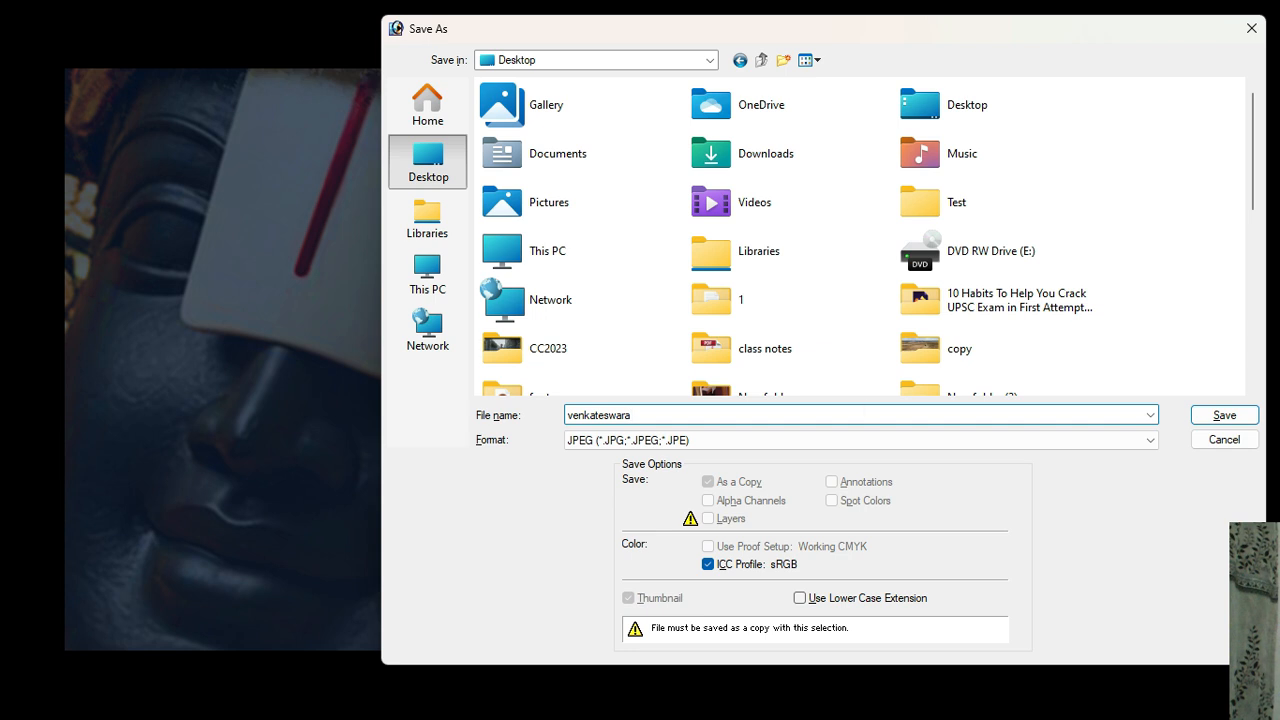
{"action": "left_click", "coordinate": [1227, 414]}
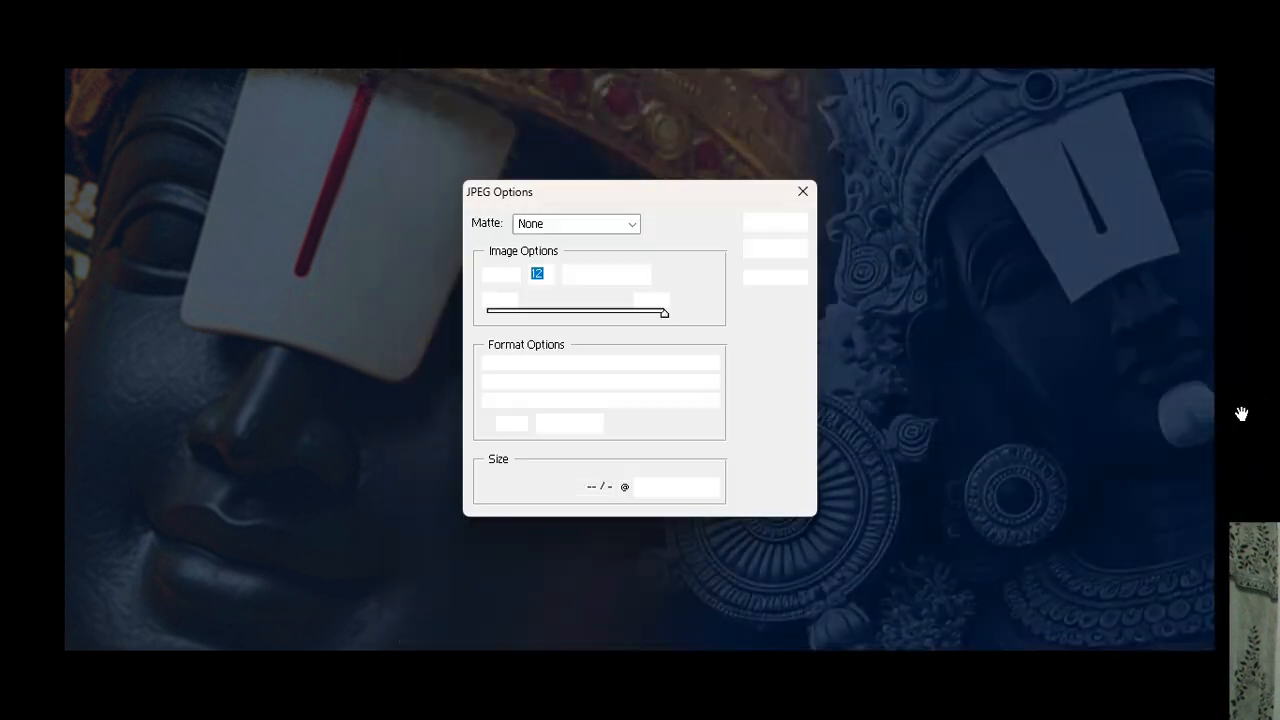
{"action": "left_click", "coordinate": [778, 222]}
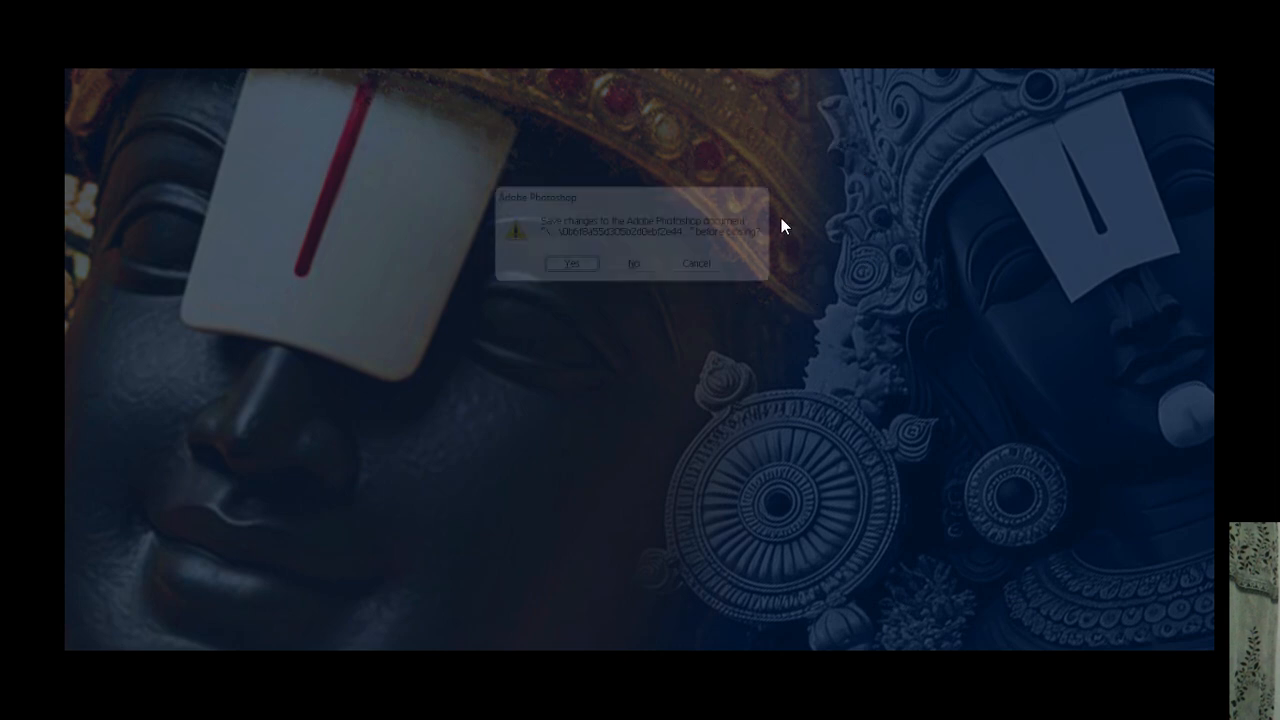
{"action": "left_click", "coordinate": [661, 268]}
{"action": "left_click_drag", "start_coordinate": [1276, 530], "coordinate": [506, 206]}
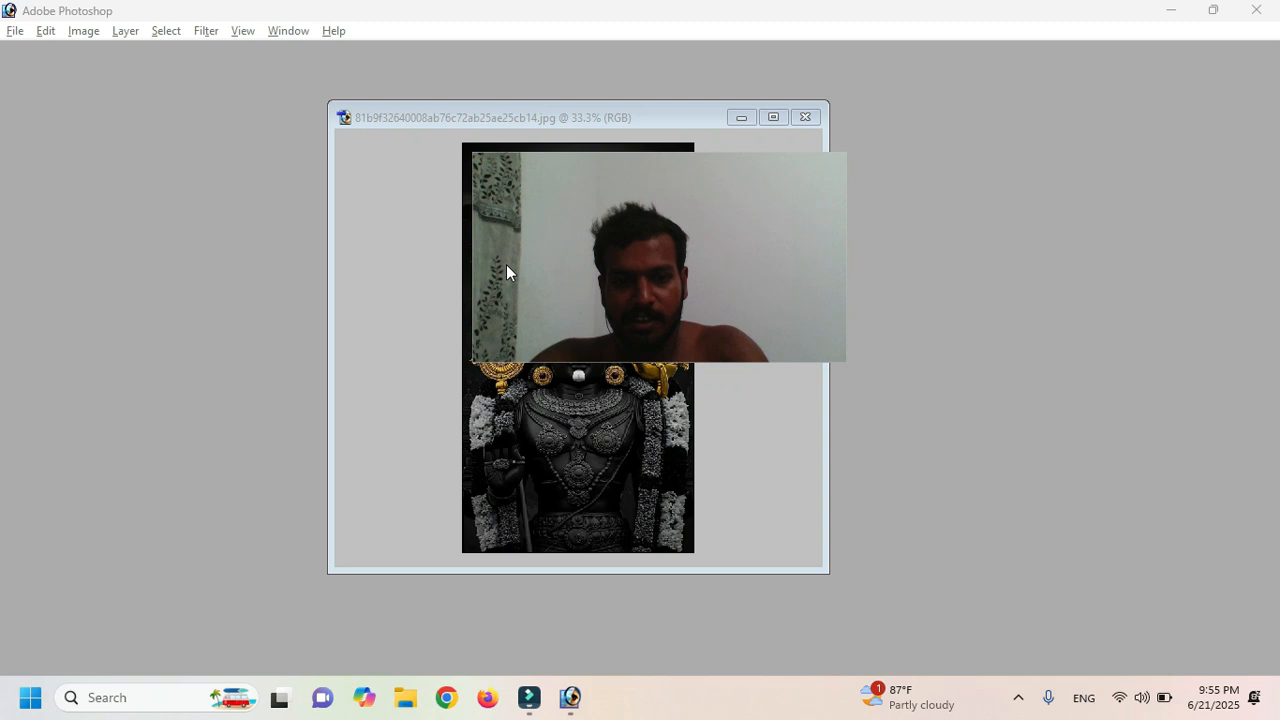
{"action": "left_click_drag", "start_coordinate": [472, 362], "coordinate": [281, 545]}
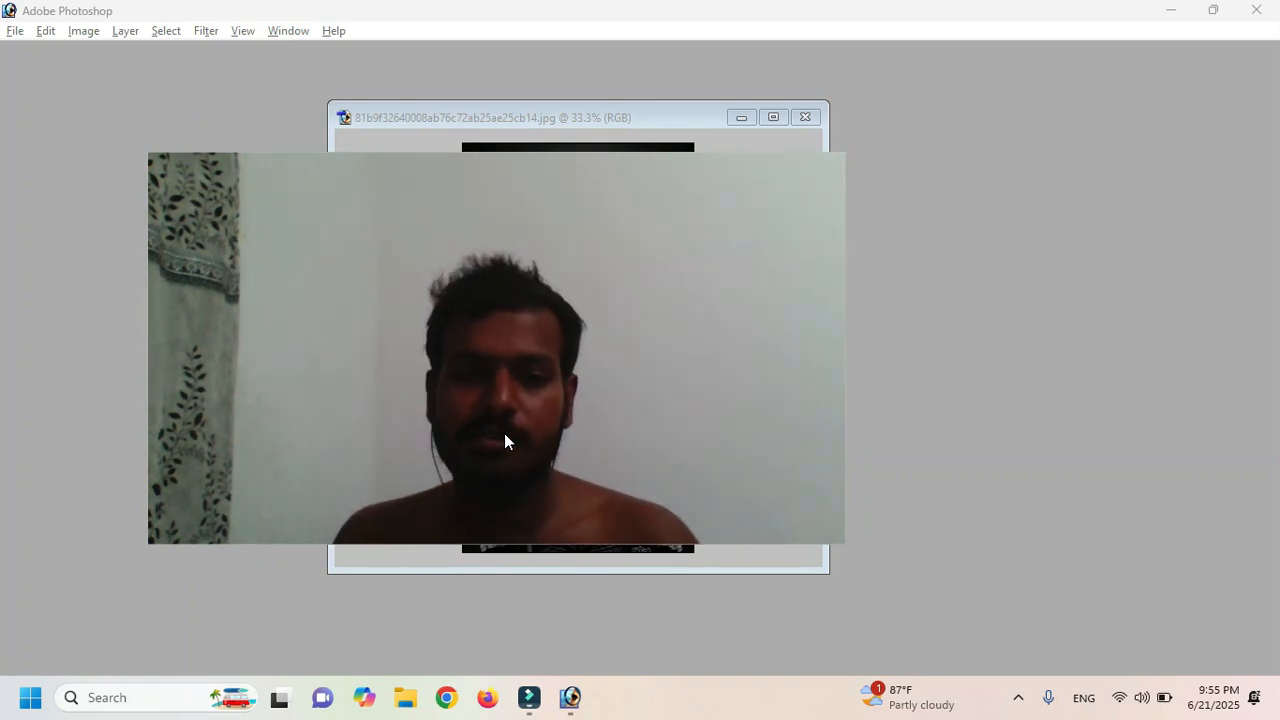
{"action": "left_click", "coordinate": [412, 312]}
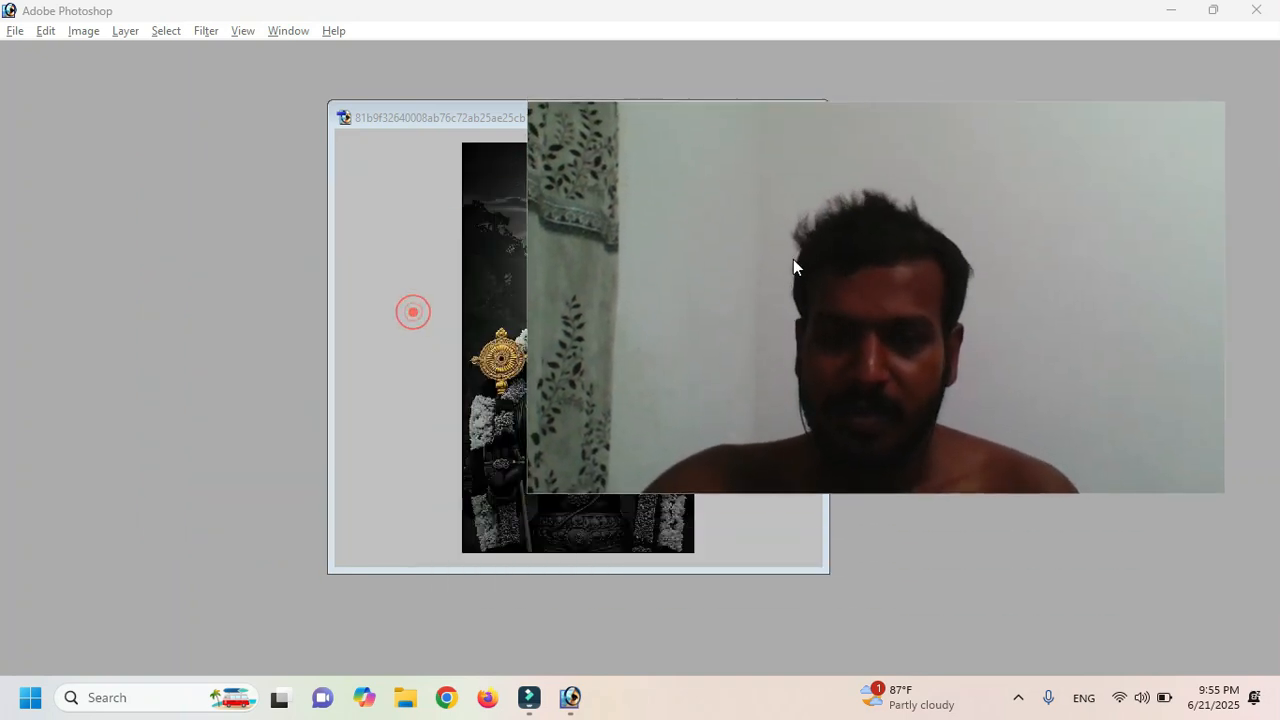
{"action": "left_click_drag", "start_coordinate": [526, 488], "coordinate": [820, 374]}
{"action": "left_click_drag", "start_coordinate": [911, 246], "coordinate": [1043, 389]}
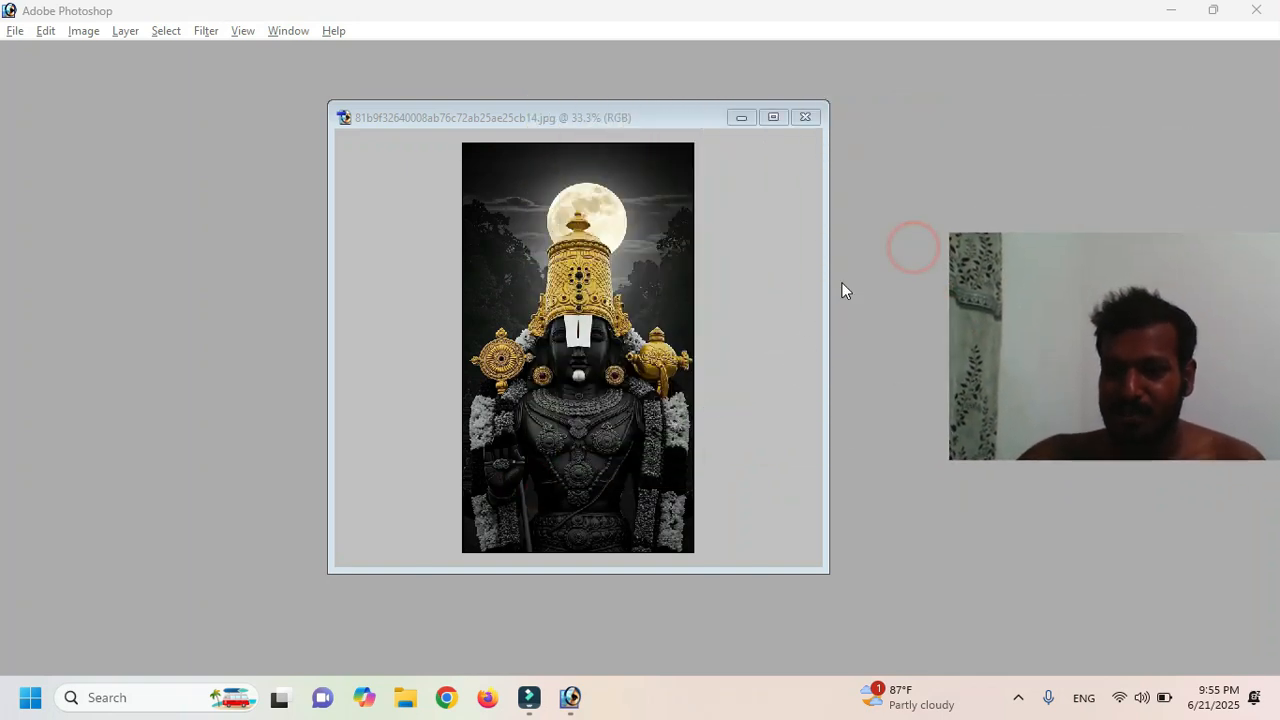
Step: Close the two remaining deity source photos
{"action": "left_click", "coordinate": [804, 118]}
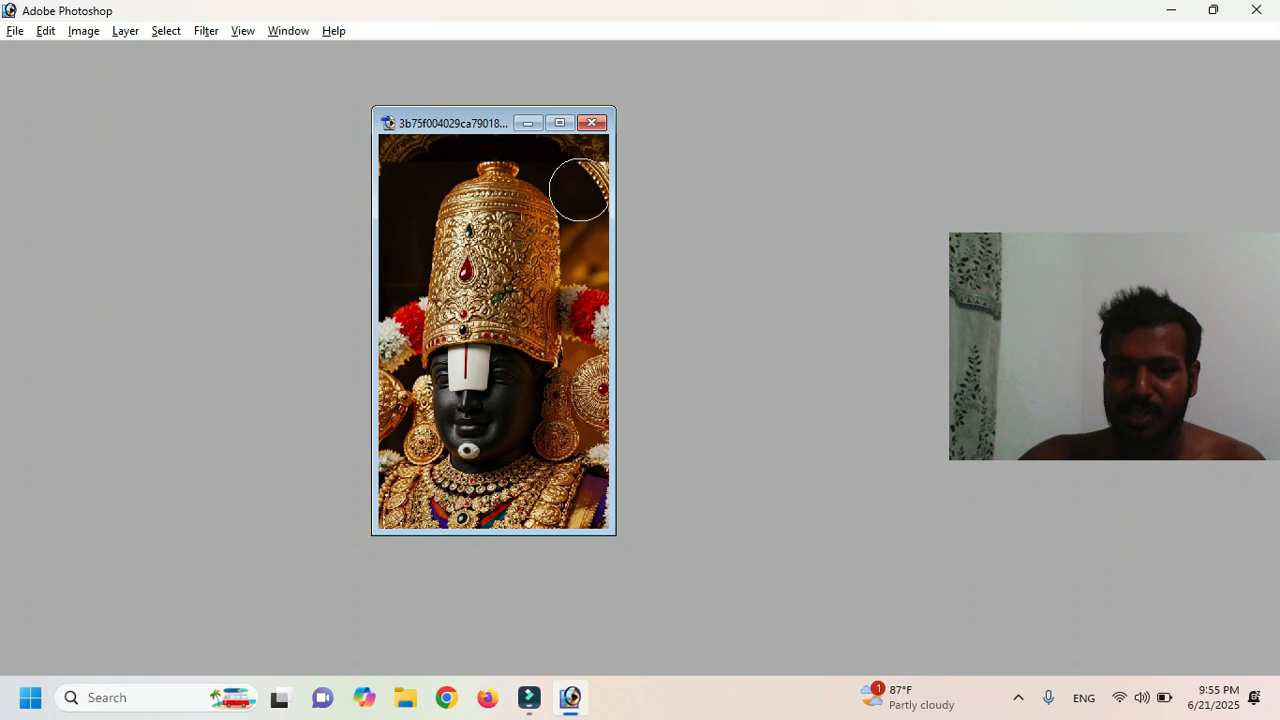
{"action": "left_click", "coordinate": [593, 123]}
{"action": "left_click", "coordinate": [646, 280]}
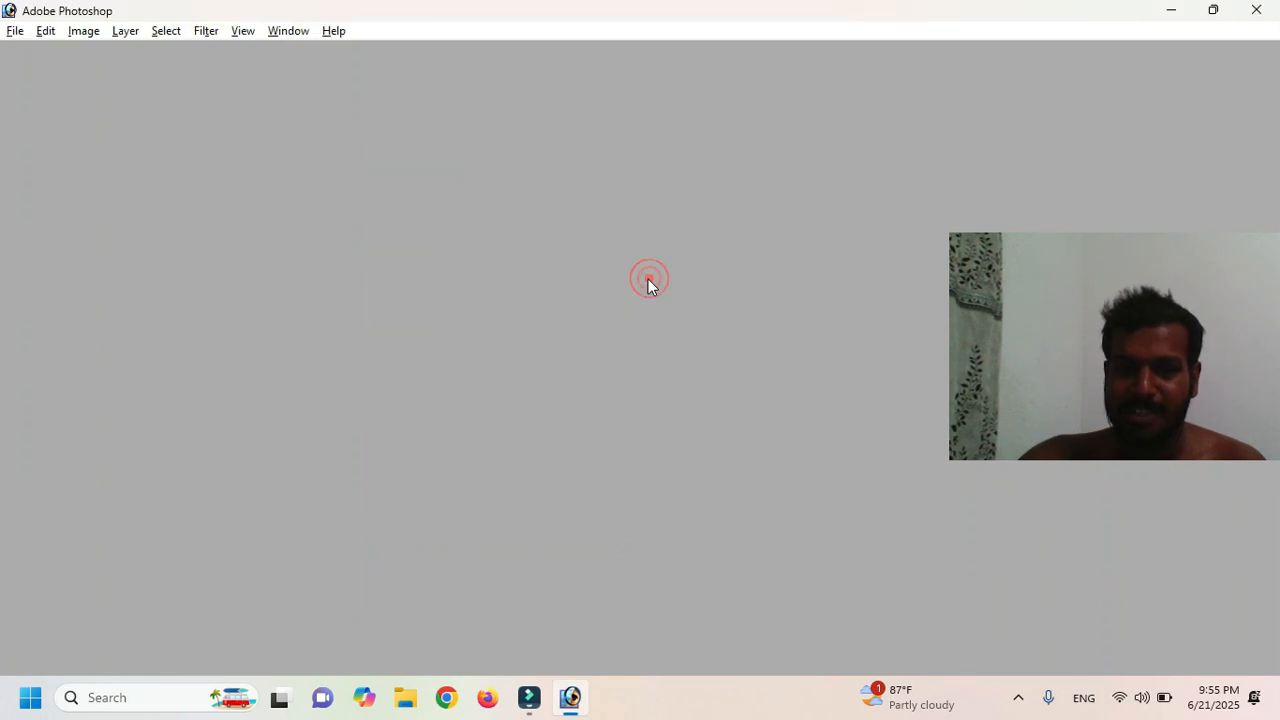
Step: Open the photo of the garlanded standing deity, 46e09dafe13cfe3bd2a18f84493fa168.jpg, from the Desktop's Pins folder
{"action": "double_click", "coordinate": [648, 283]}
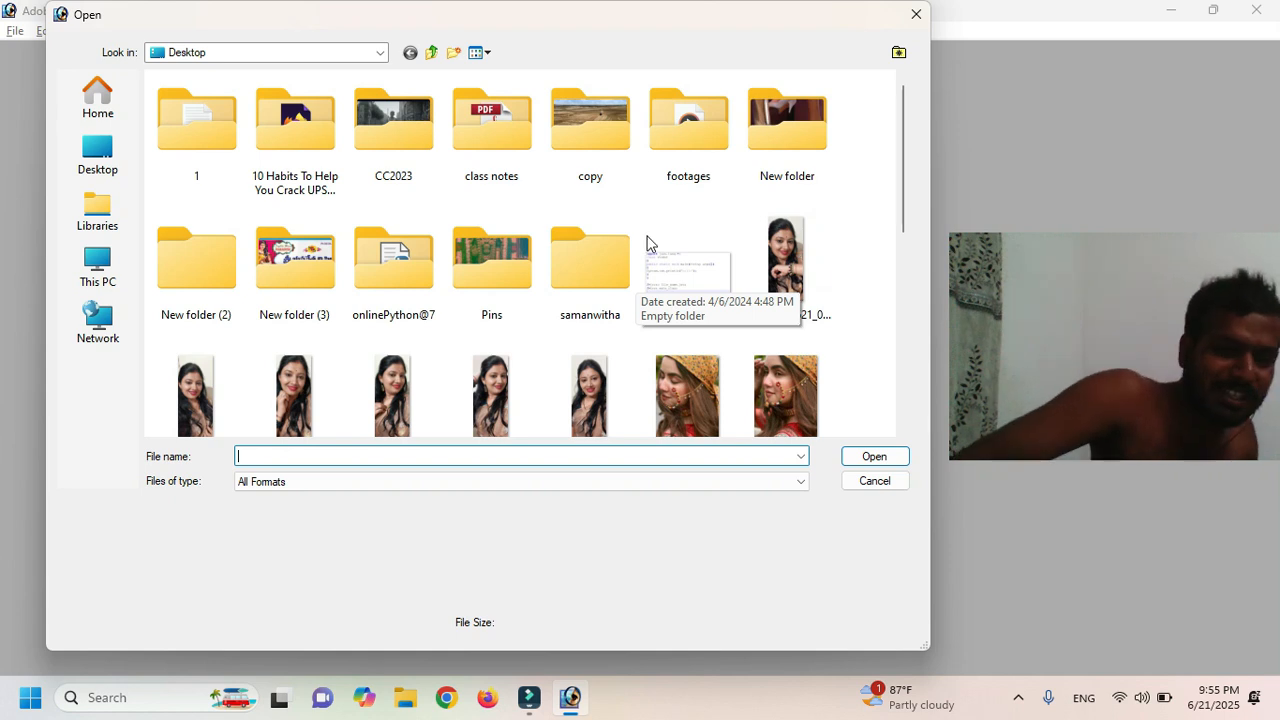
{"action": "scroll", "coordinate": [620, 225], "scroll_direction": "down", "scroll_amount": 3}
{"action": "scroll", "coordinate": [605, 215], "scroll_direction": "up", "scroll_amount": 3}
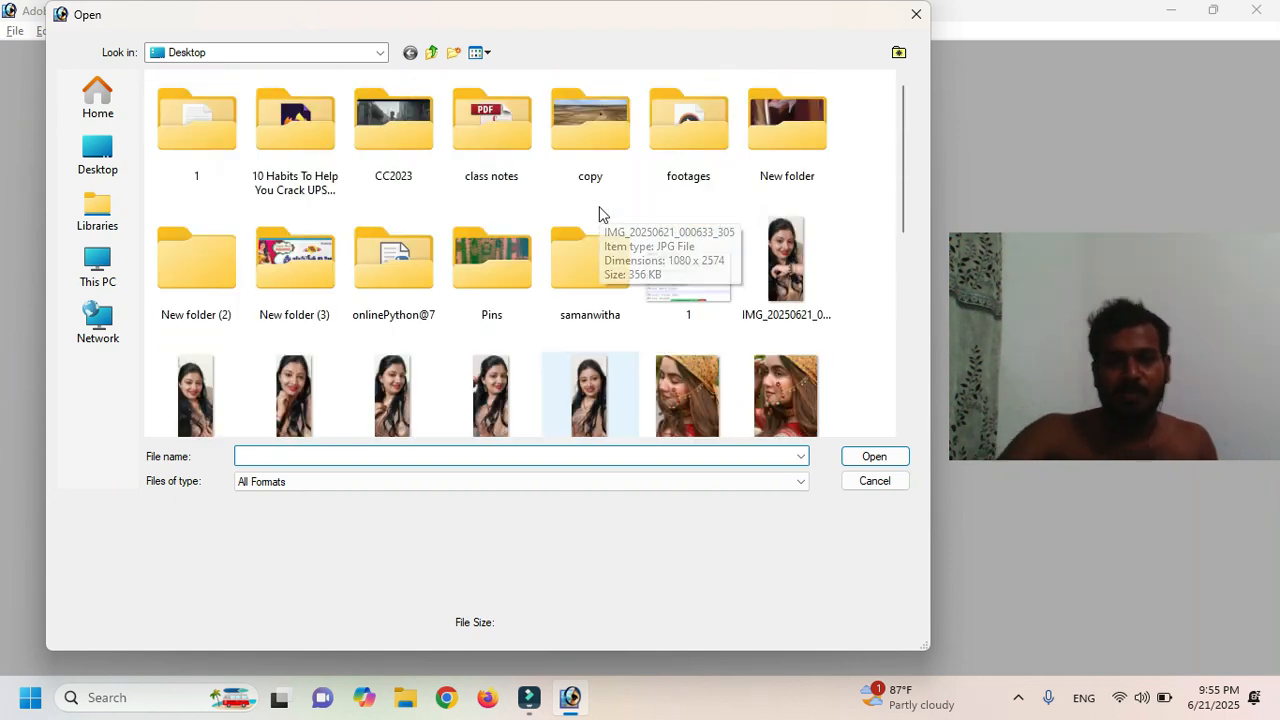
{"action": "double_click", "coordinate": [515, 248]}
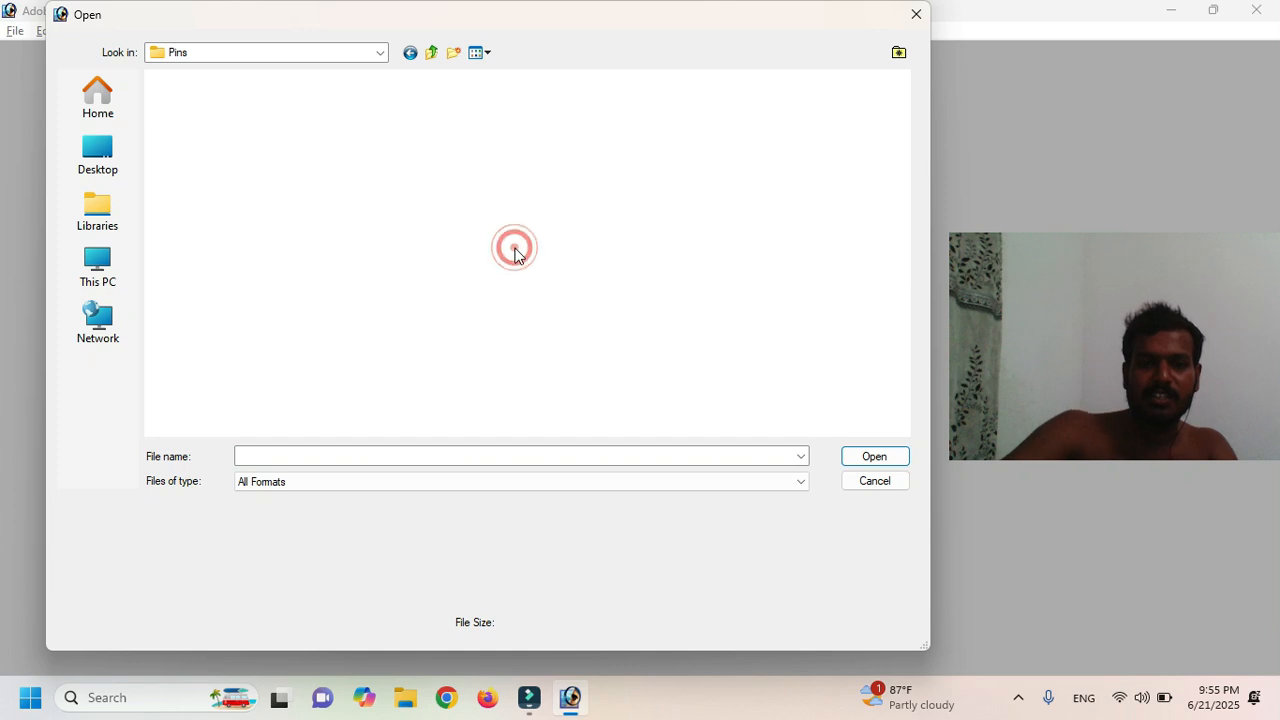
{"action": "scroll", "coordinate": [515, 248], "scroll_direction": "down", "scroll_amount": 9}
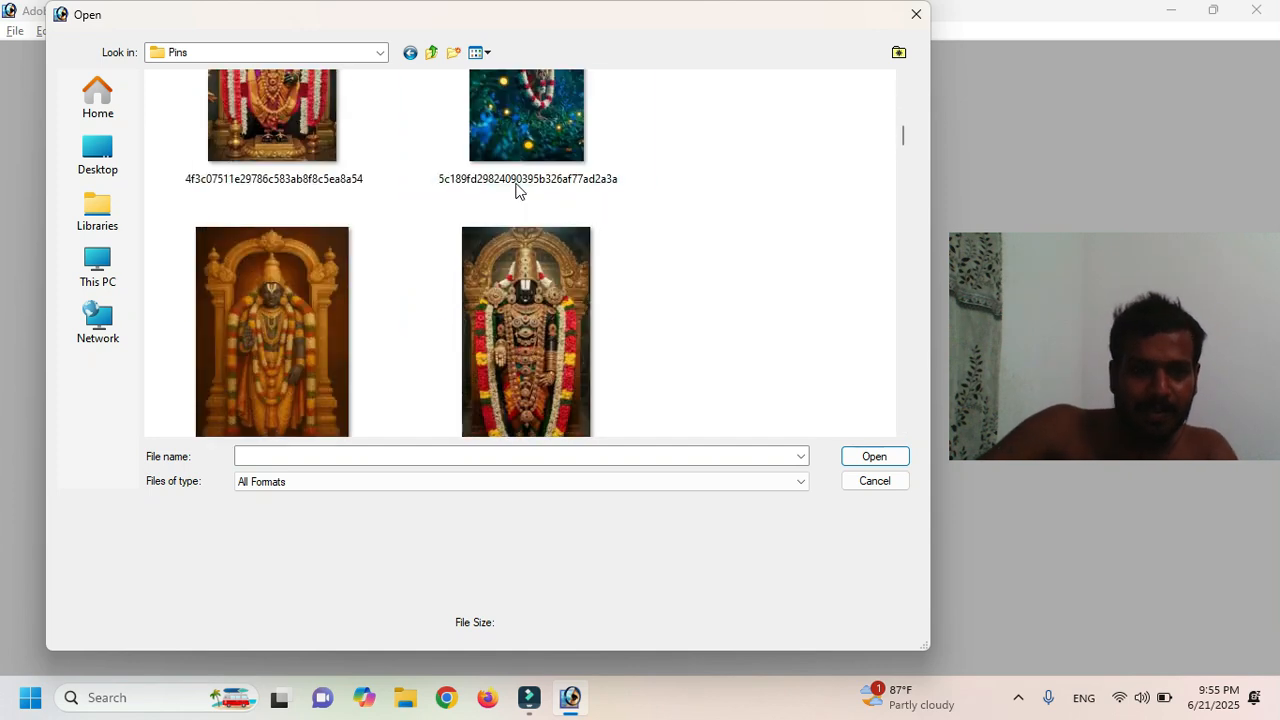
{"action": "scroll", "coordinate": [517, 190], "scroll_direction": "down", "scroll_amount": 10}
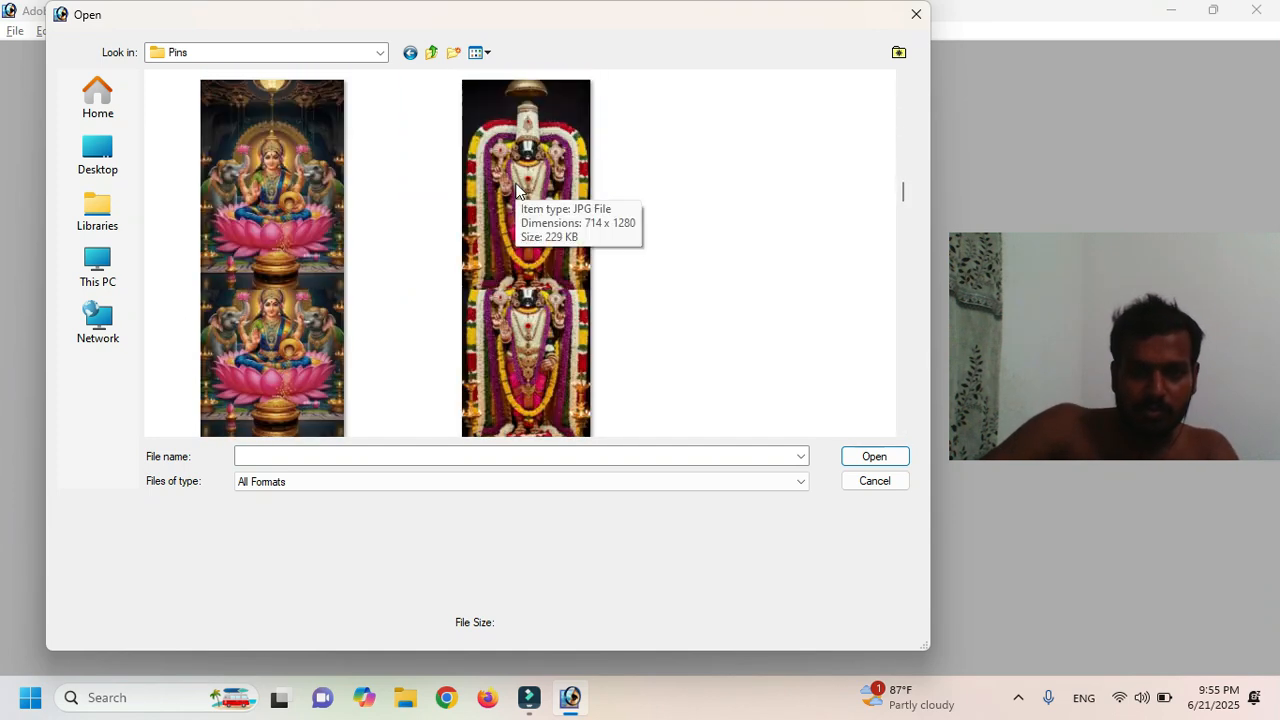
{"action": "scroll", "coordinate": [517, 190], "scroll_direction": "down", "scroll_amount": 2}
{"action": "left_click", "coordinate": [517, 185]}
{"action": "left_click", "coordinate": [868, 453]}
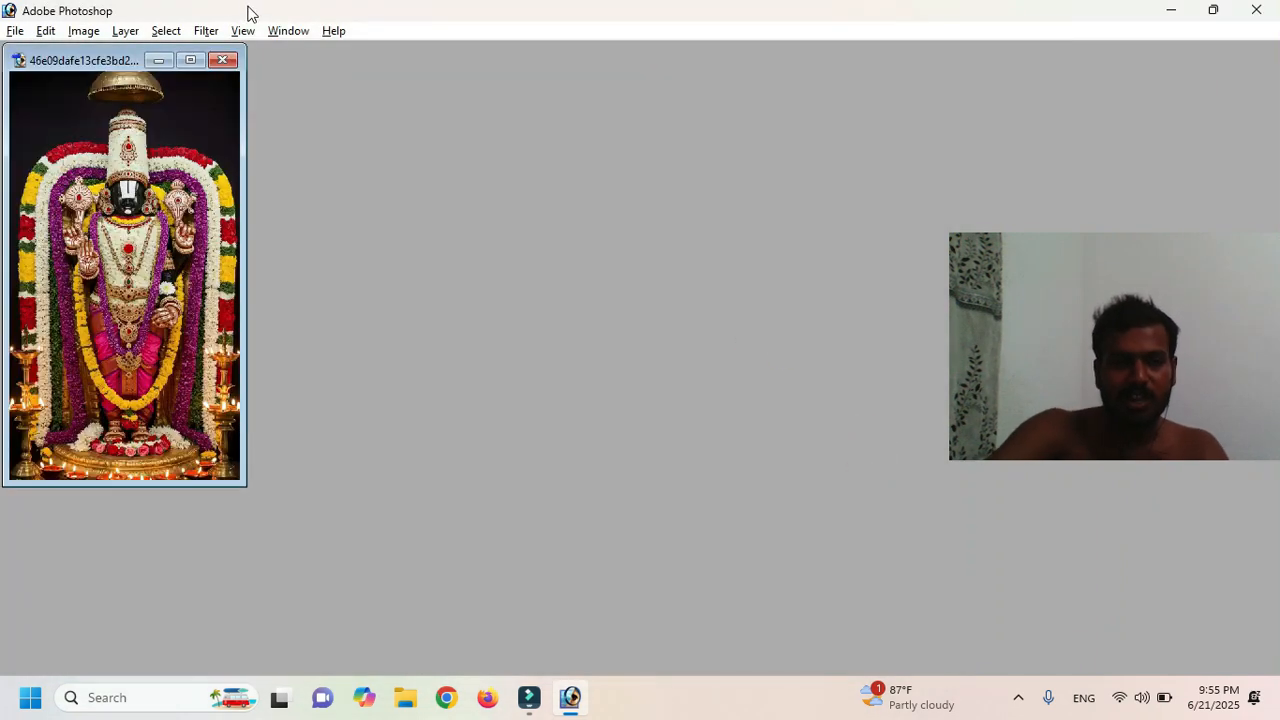
Step: Crop the garlanded standing deity photo to a full-width landscape section from mid-crown down to the waist
{"action": "left_click", "coordinate": [190, 60]}
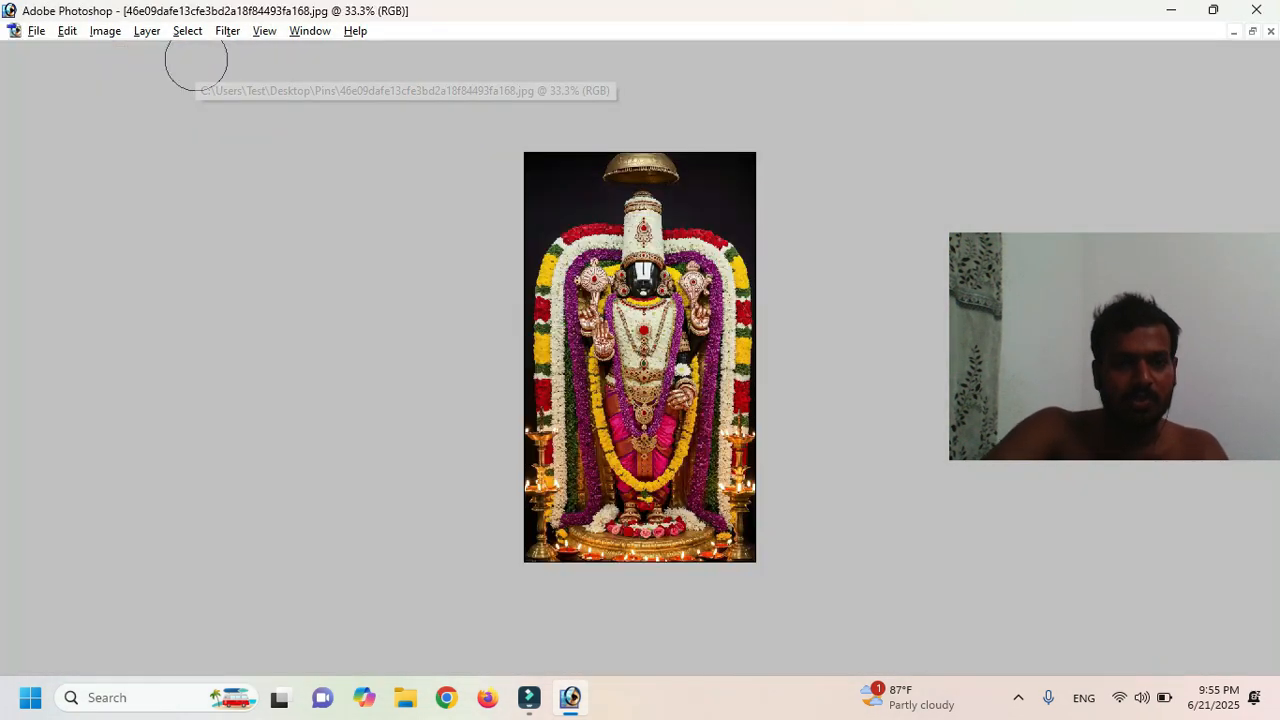
{"action": "left_click", "coordinate": [702, 280]}
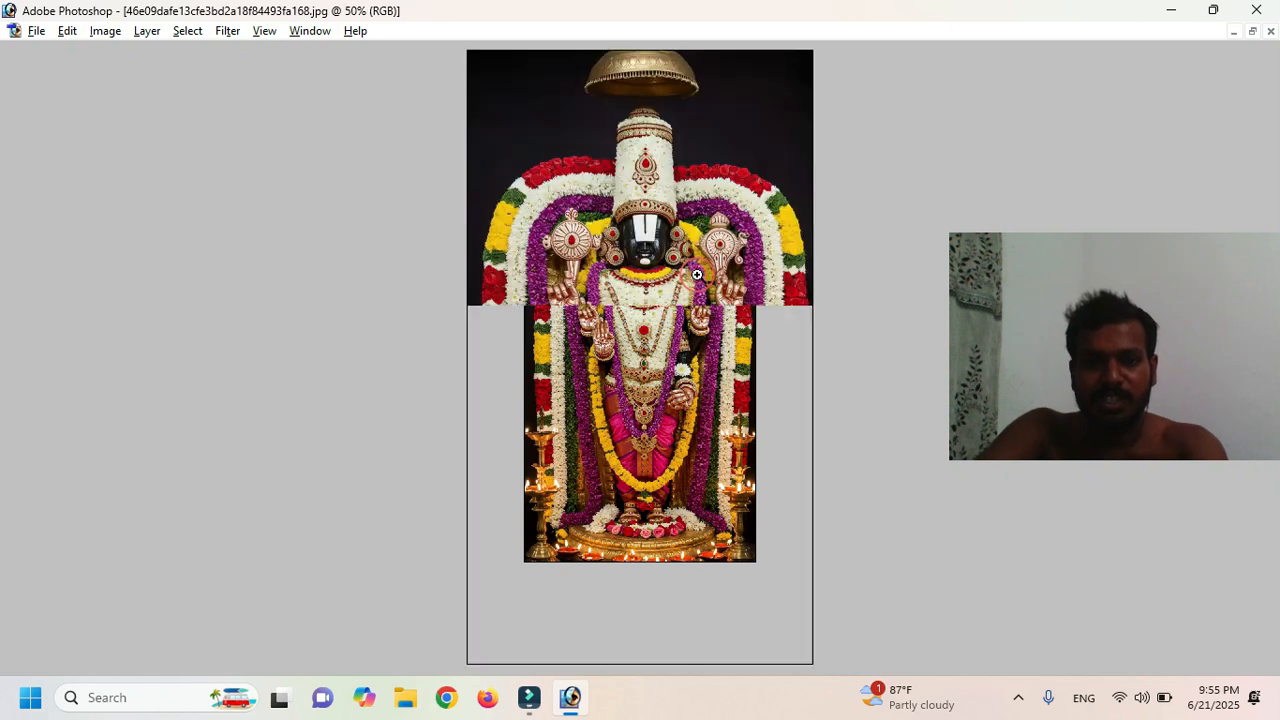
{"action": "left_click", "coordinate": [697, 277]}
{"action": "left_click", "coordinate": [733, 352]}
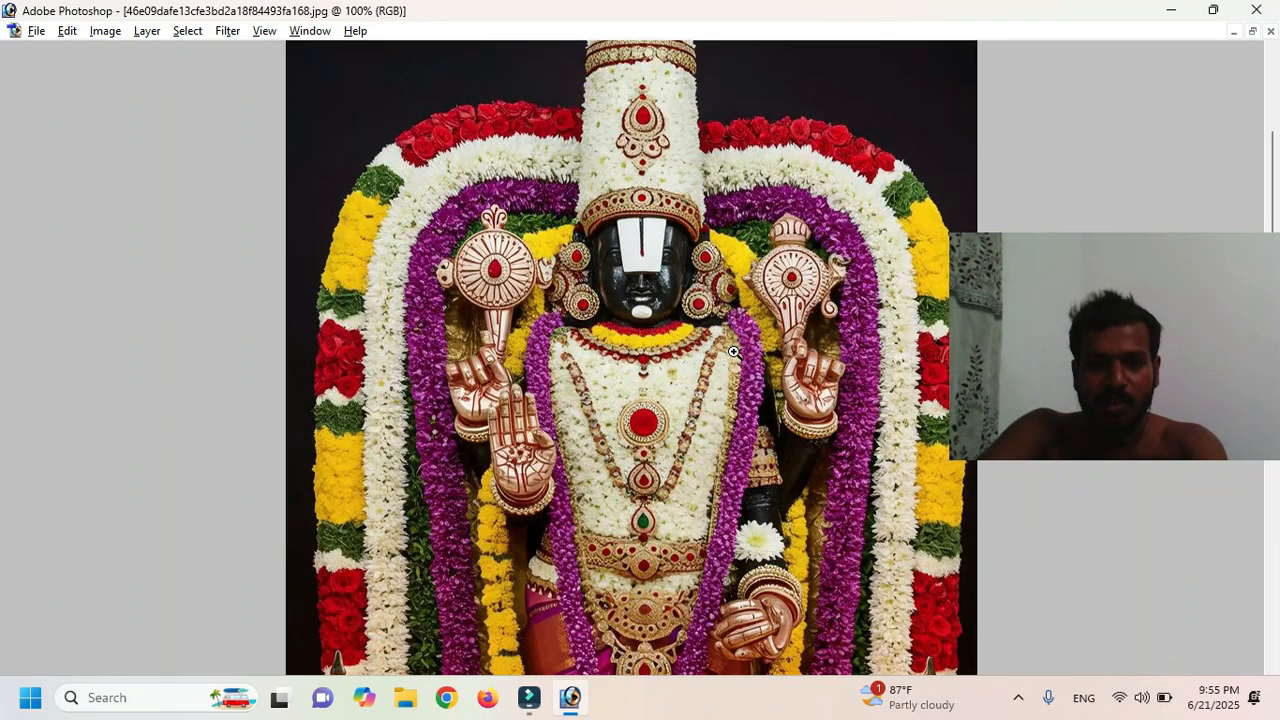
{"action": "left_click", "coordinate": [733, 352]}
{"action": "left_click", "coordinate": [691, 238], "text": "alt"}
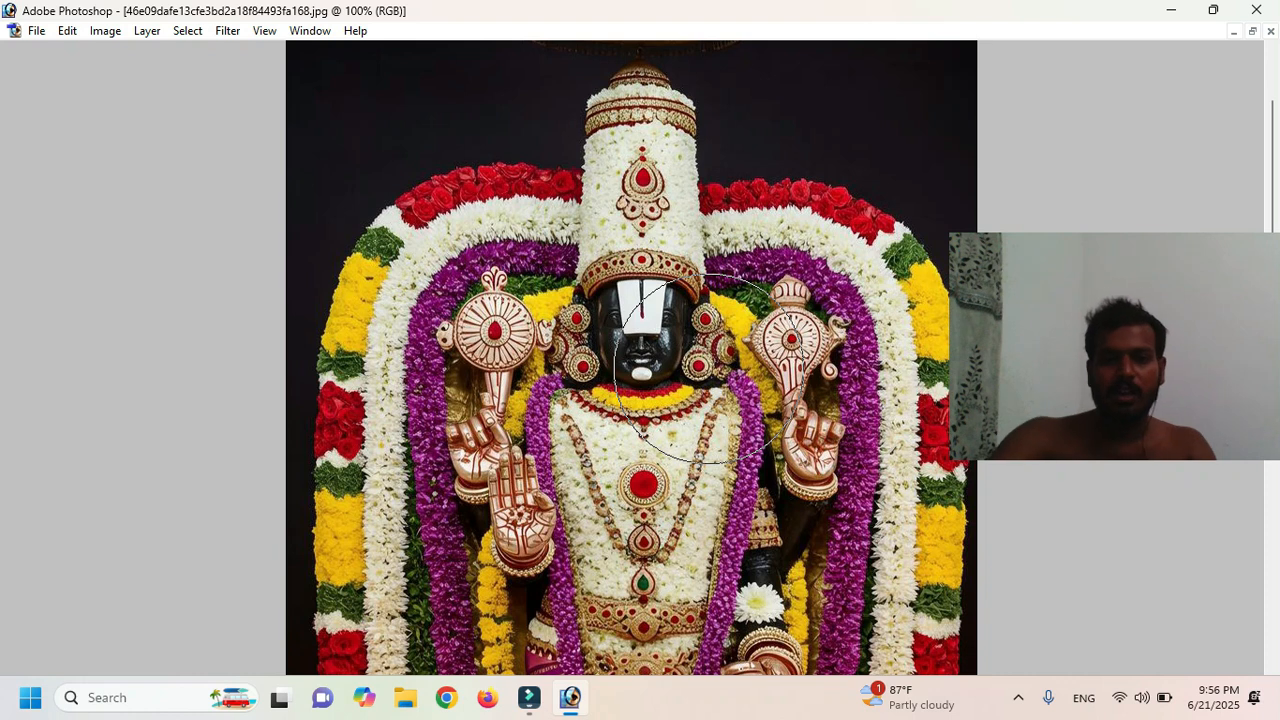
{"action": "key", "text": "c"}
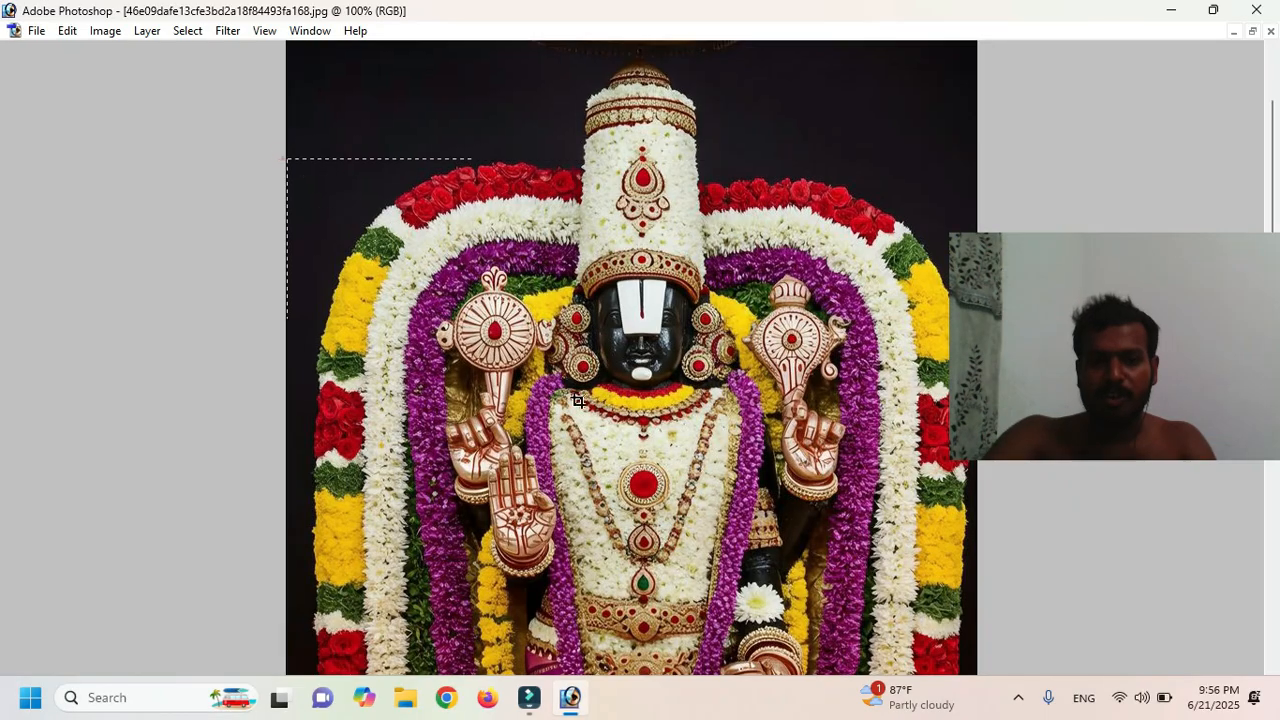
{"action": "left_click_drag", "start_coordinate": [282, 157], "coordinate": [1063, 607]}
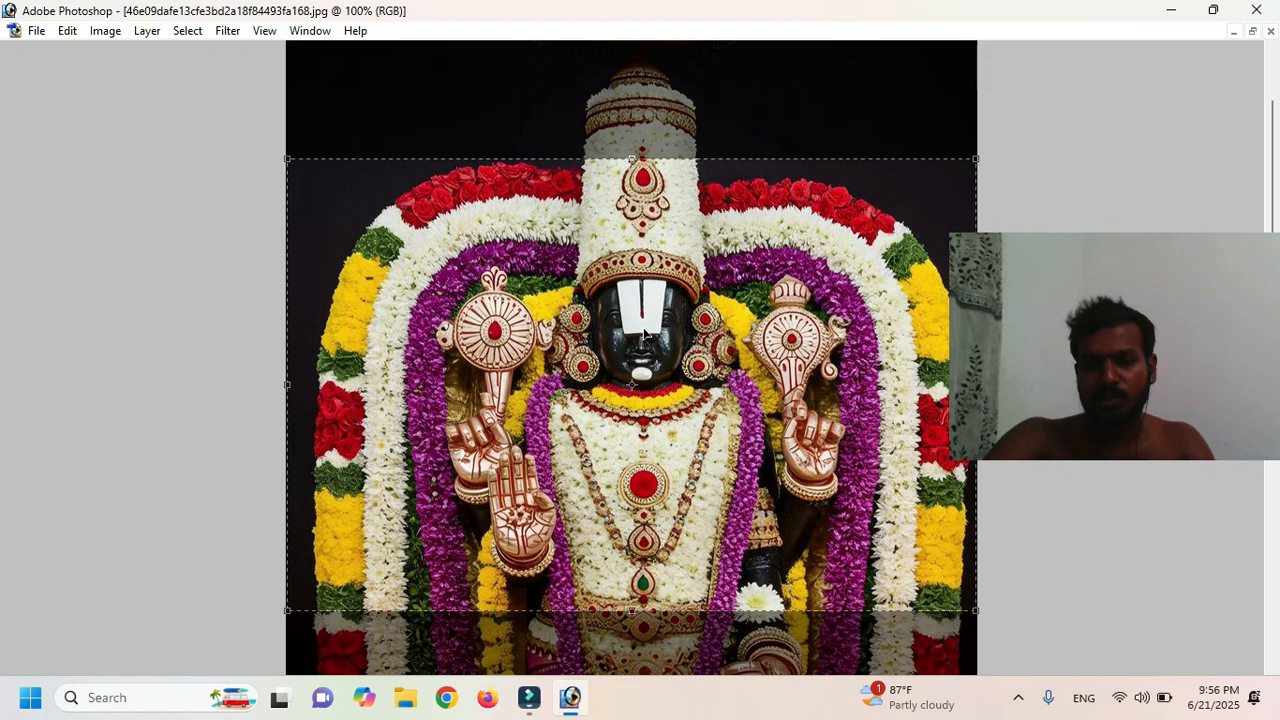
{"action": "right_click", "coordinate": [576, 268]}
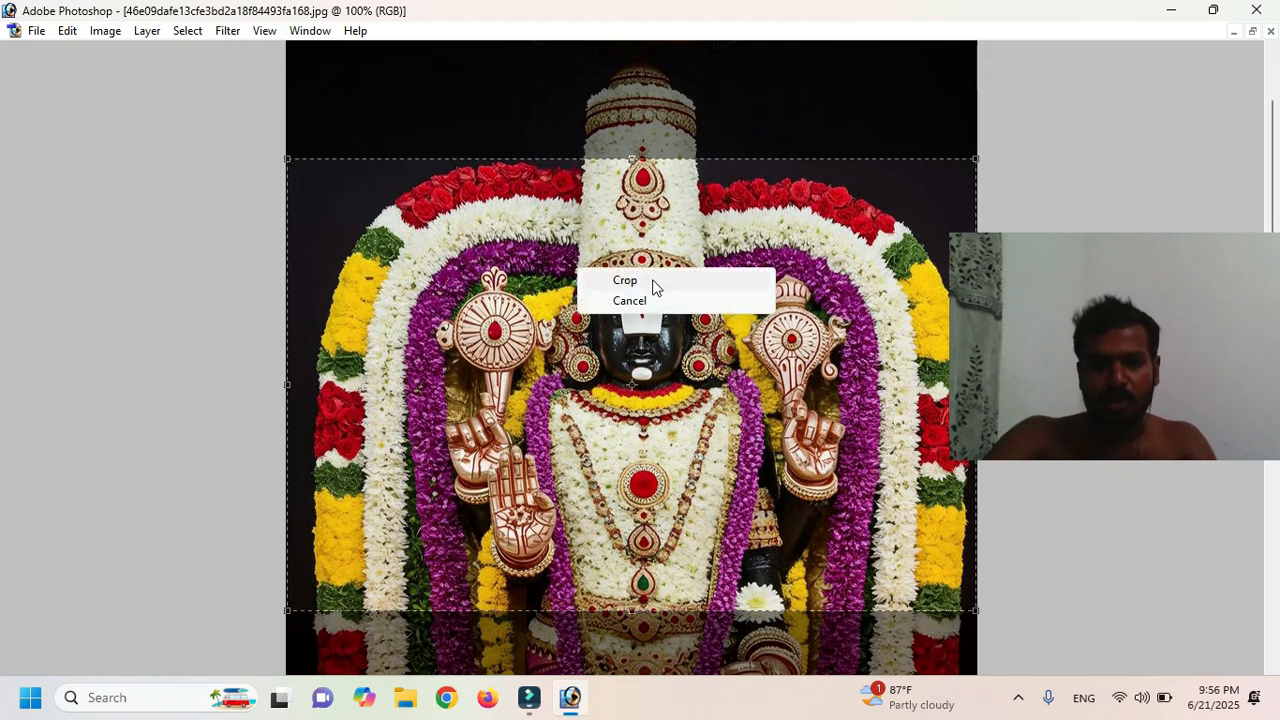
{"action": "left_click", "coordinate": [648, 280]}
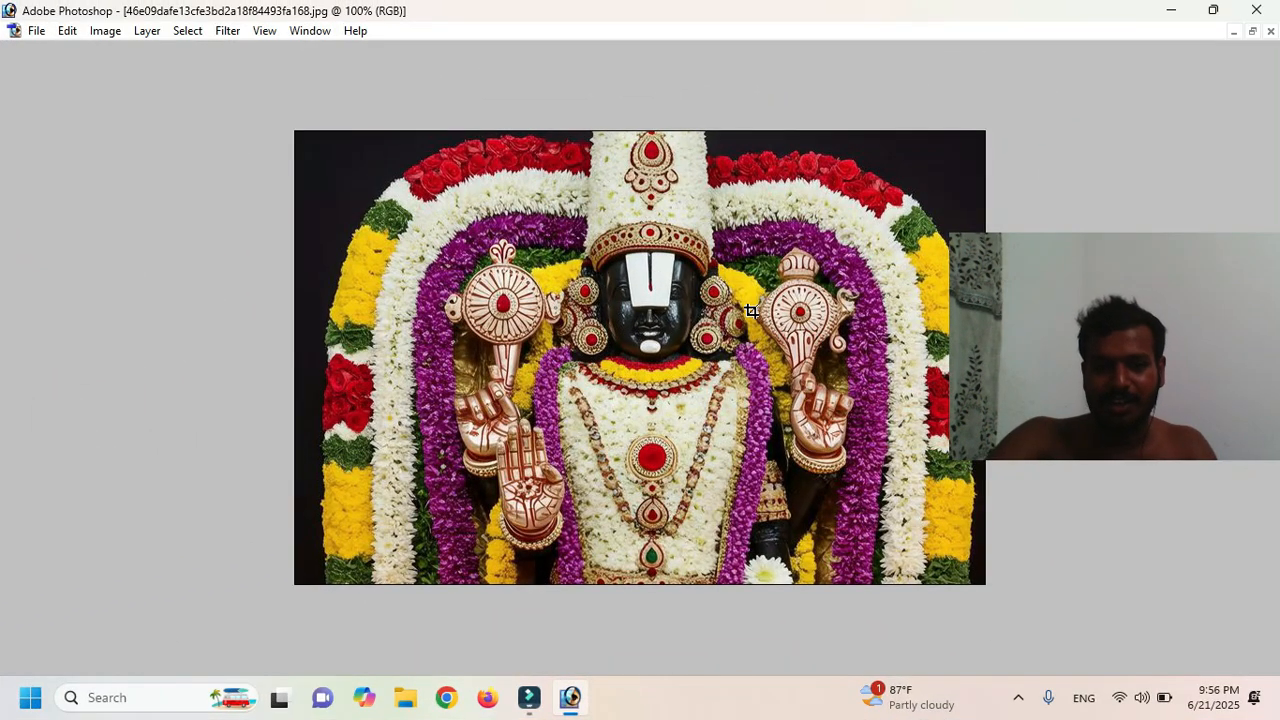
Step: Boost the cropped photo's saturation moderately with Hue/Saturation, trying +59, +83 and -93 before settling on a milder increase
{"action": "left_click", "coordinate": [110, 32]}
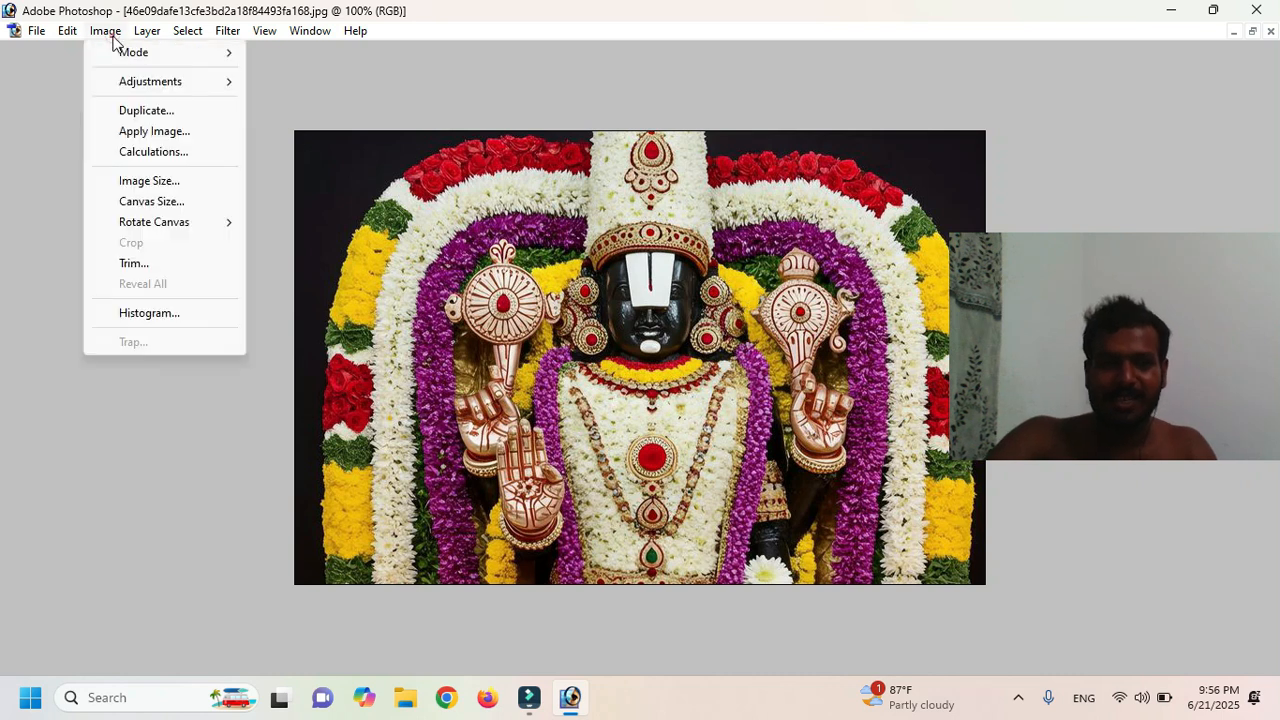
{"action": "mouse_move", "coordinate": [162, 81]}
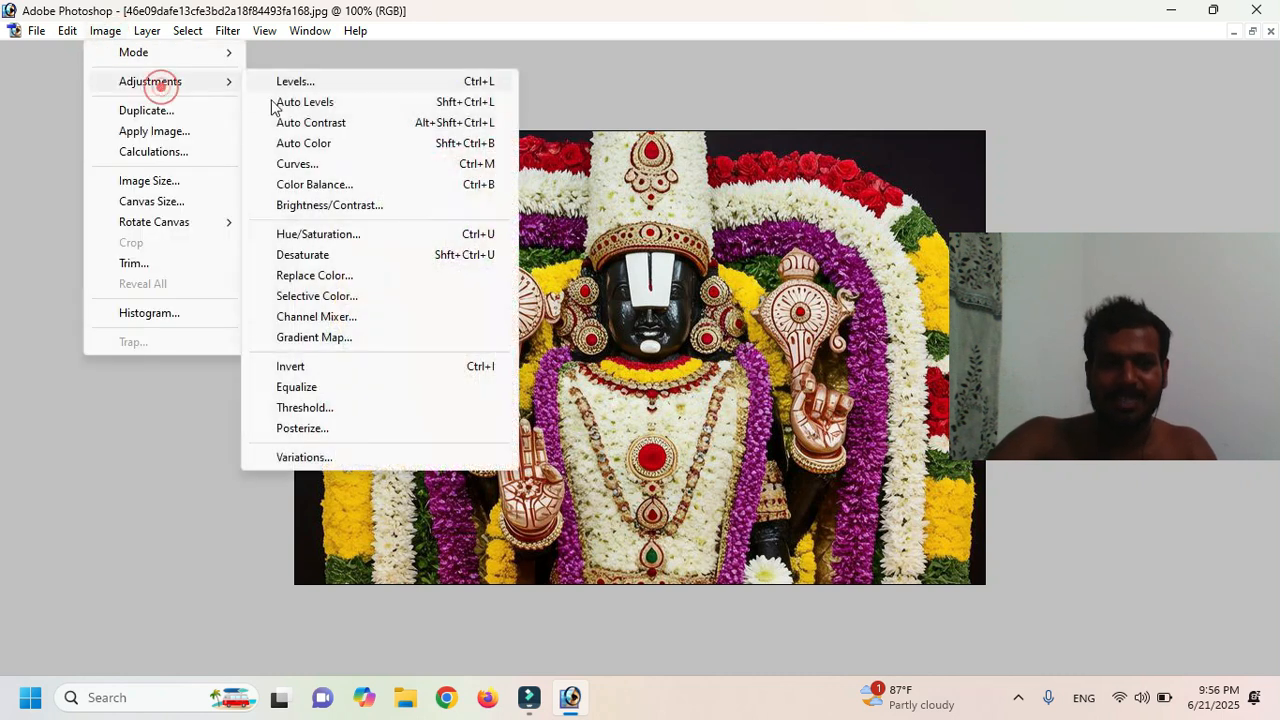
{"action": "left_click", "coordinate": [340, 234]}
{"action": "left_click_drag", "start_coordinate": [642, 237], "coordinate": [249, 164]}
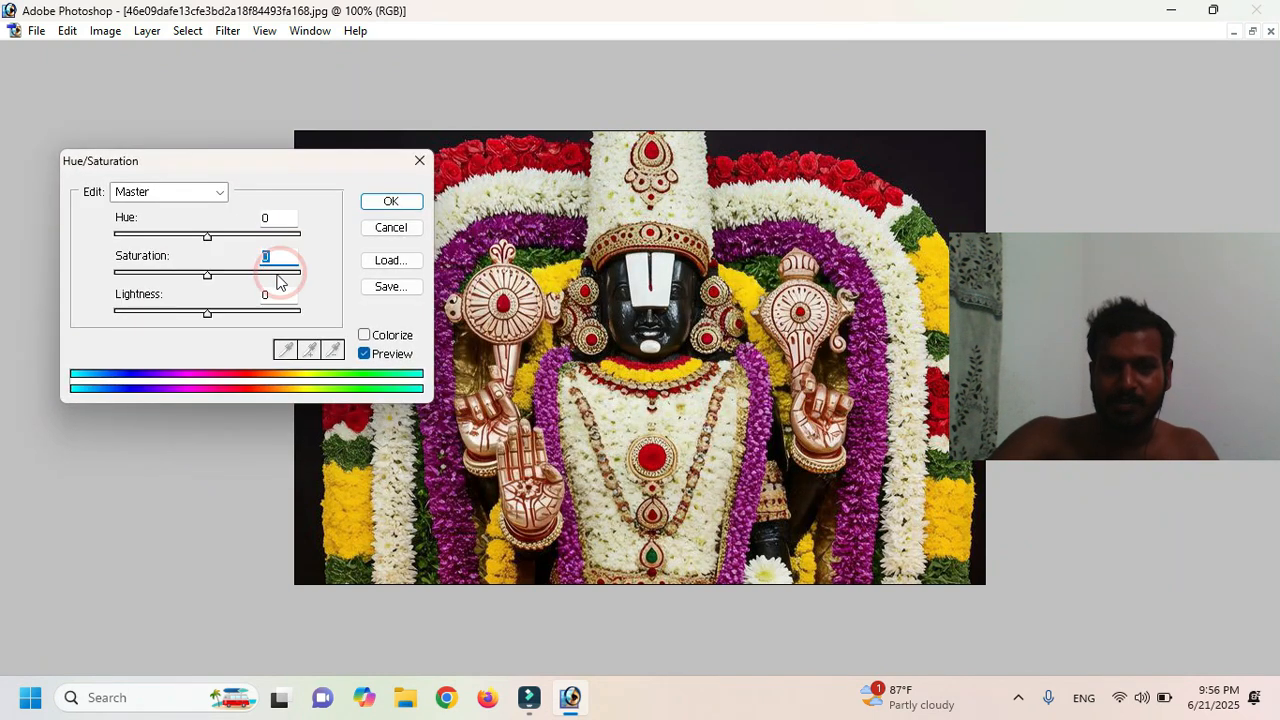
{"action": "mouse_move", "coordinate": [251, 284]}
{"action": "left_mouse_down"}
{"action": "mouse_move", "coordinate": [283, 284]}
{"action": "mouse_move", "coordinate": [265, 285]}
{"action": "left_mouse_up"}
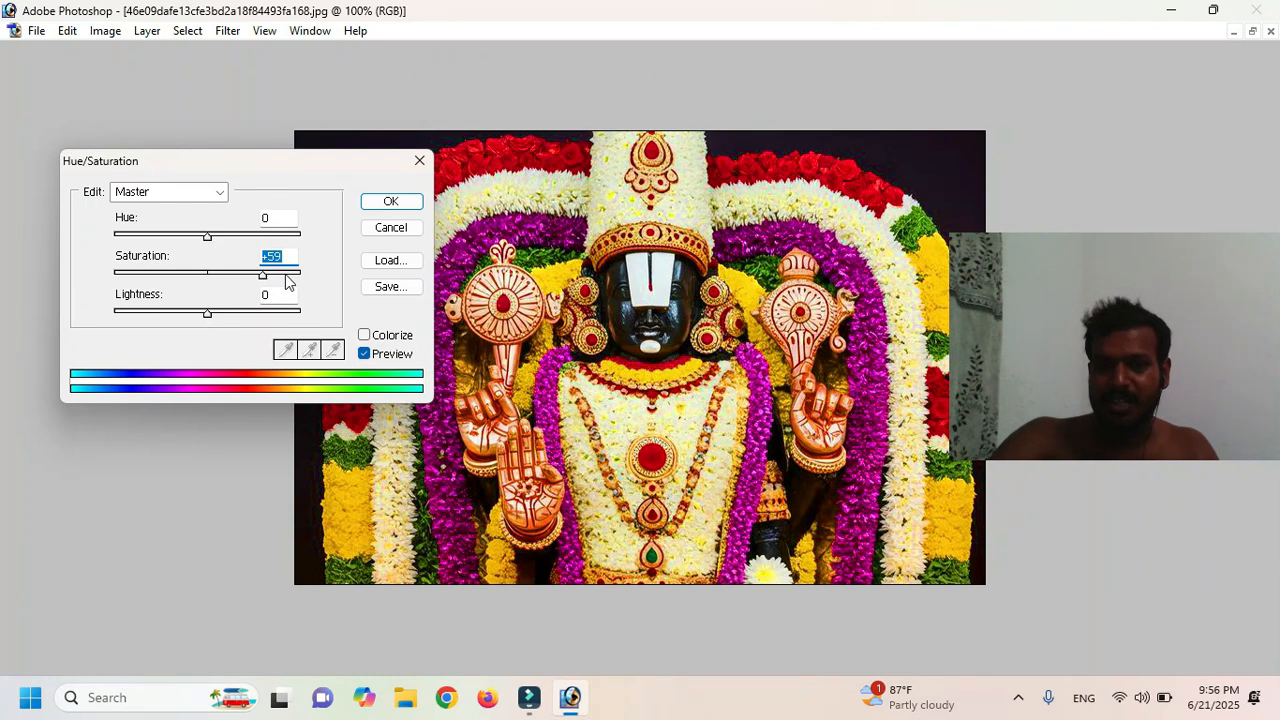
{"action": "left_click", "coordinate": [286, 278]}
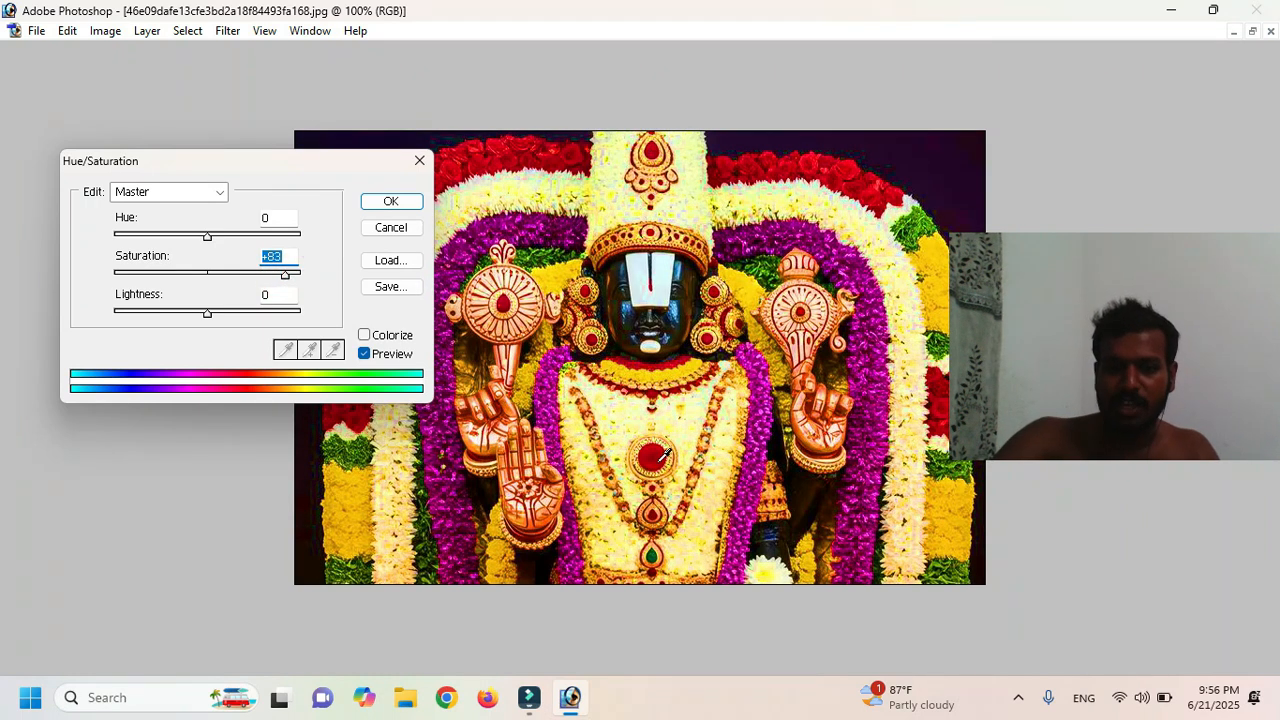
{"action": "left_click_drag", "start_coordinate": [235, 278], "coordinate": [120, 276]}
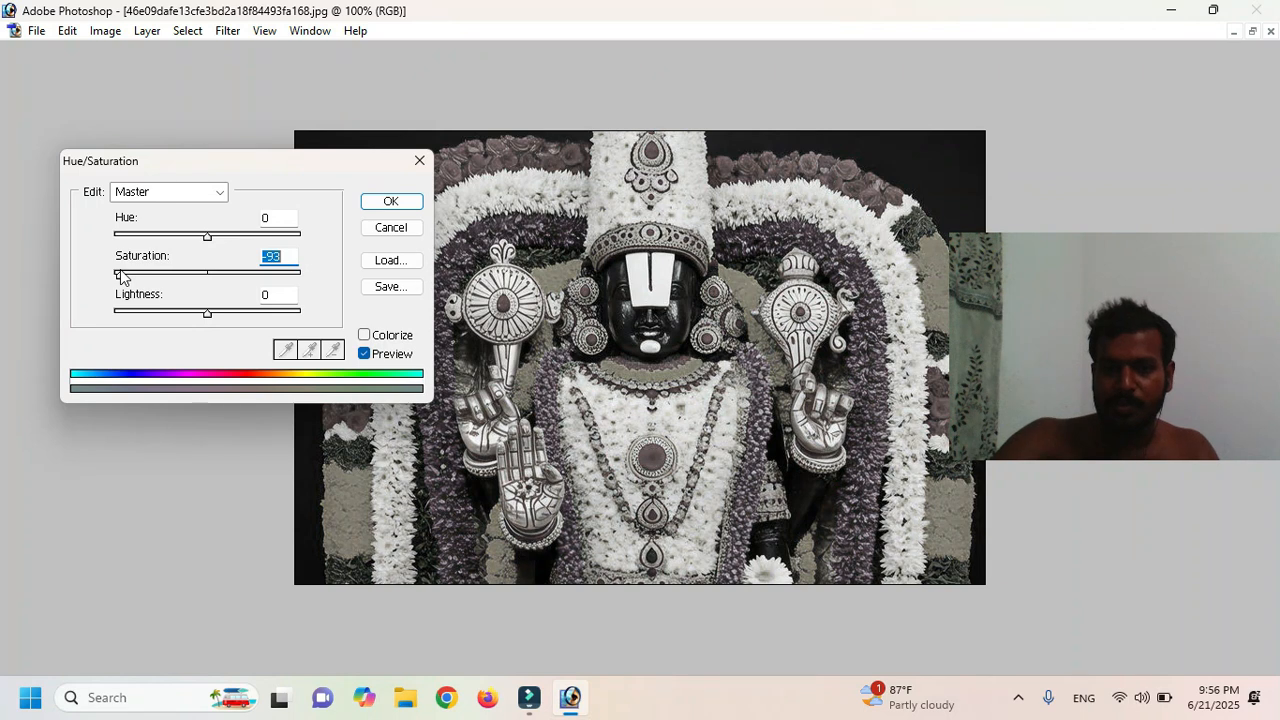
{"action": "left_click", "coordinate": [246, 275]}
{"action": "left_click", "coordinate": [388, 202]}
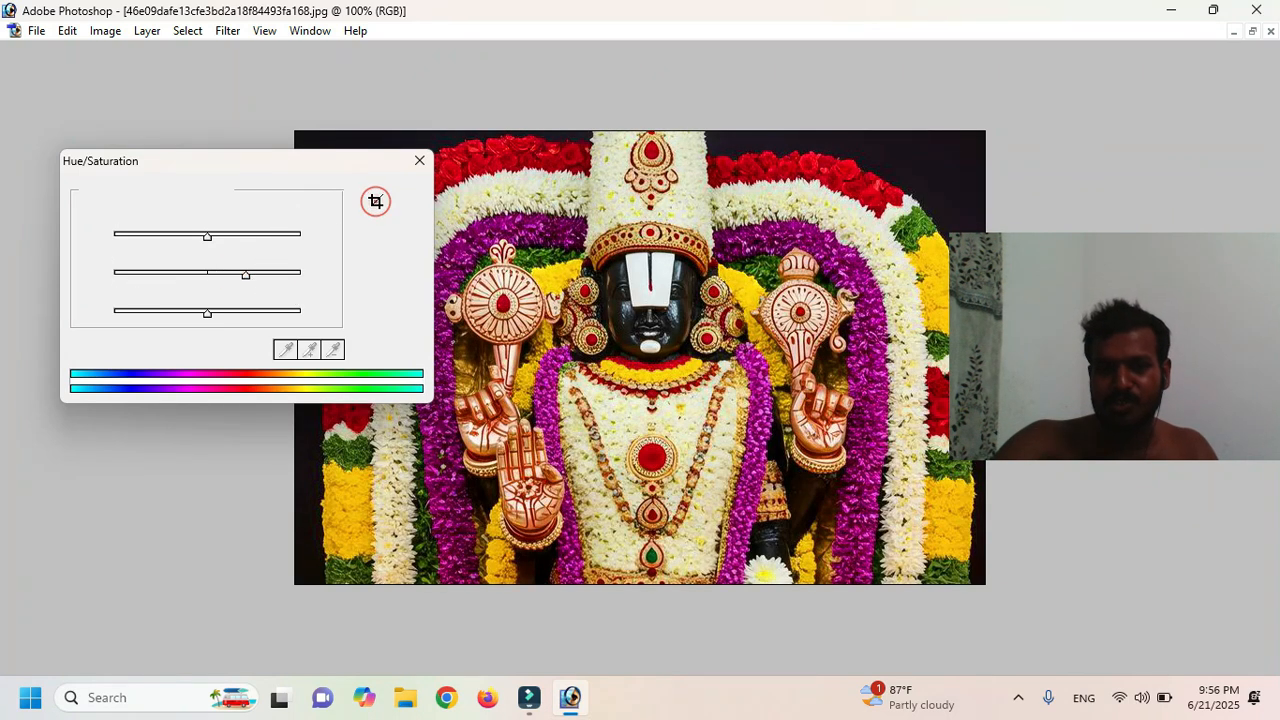
{"action": "left_click", "coordinate": [1252, 31]}
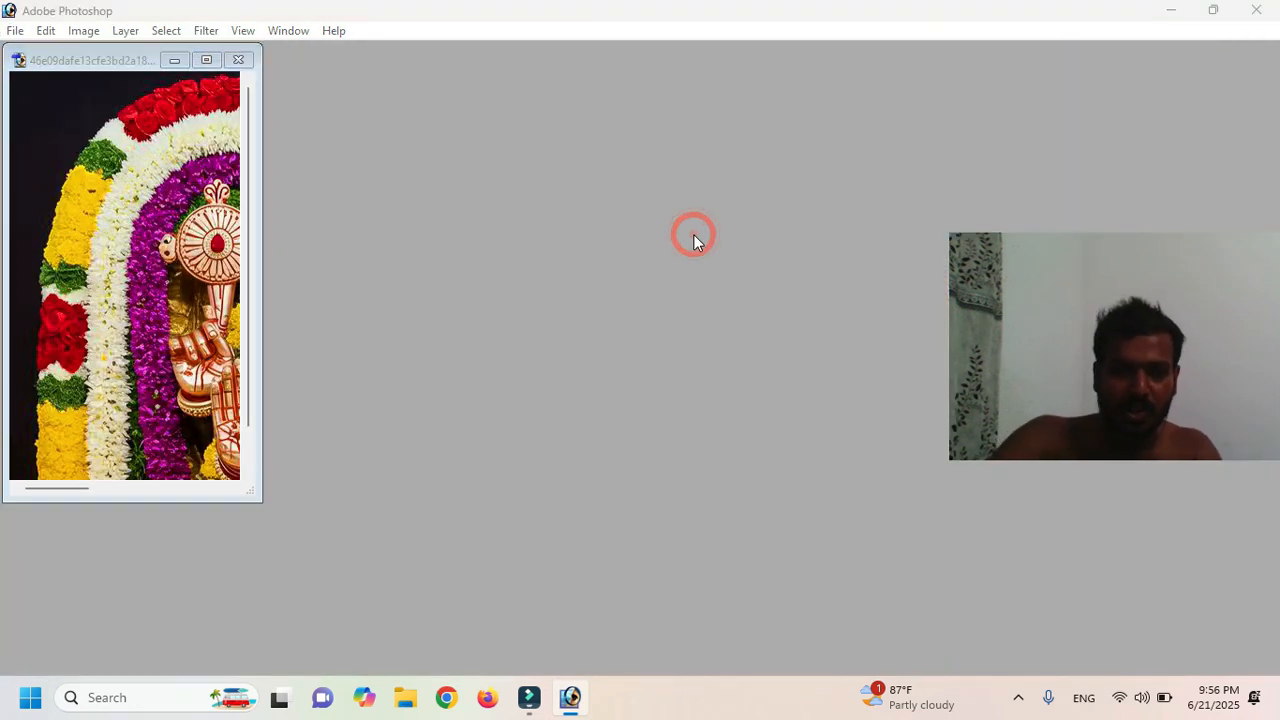
{"action": "scroll", "coordinate": [727, 307], "scroll_direction": "down", "scroll_amount": 10}
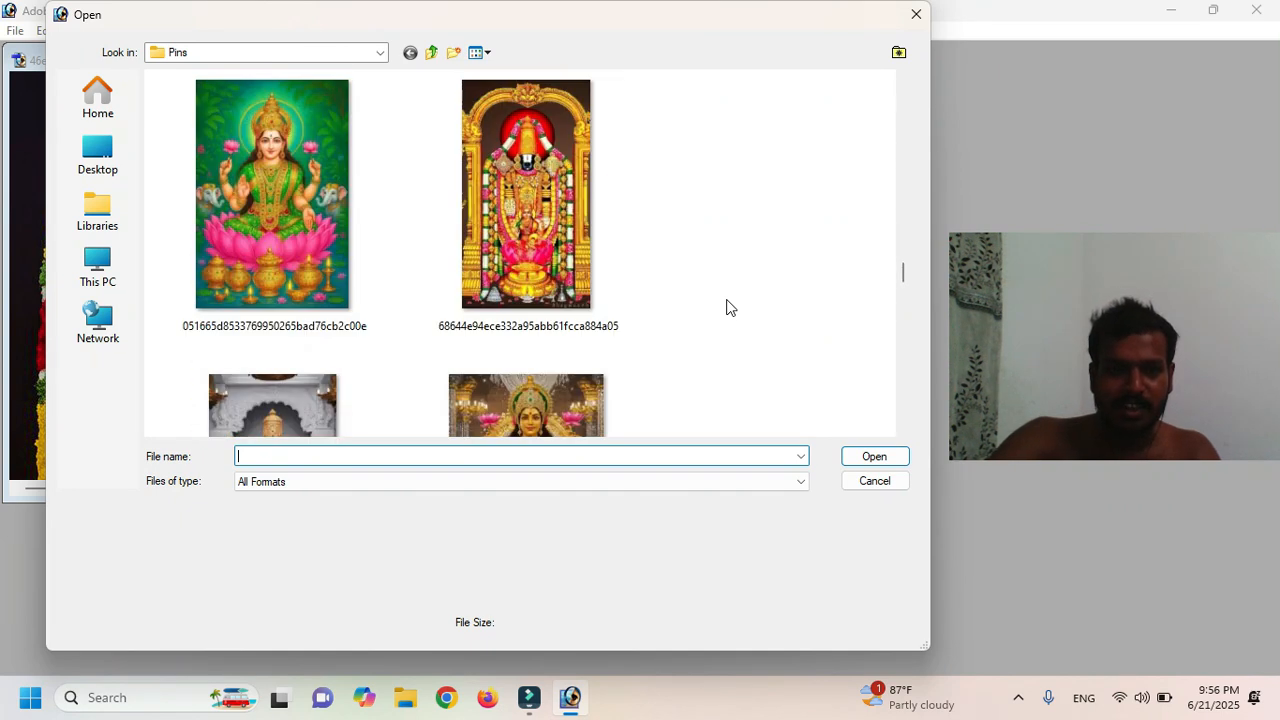
{"action": "left_click", "coordinate": [560, 200]}
{"action": "left_click", "coordinate": [858, 456]}
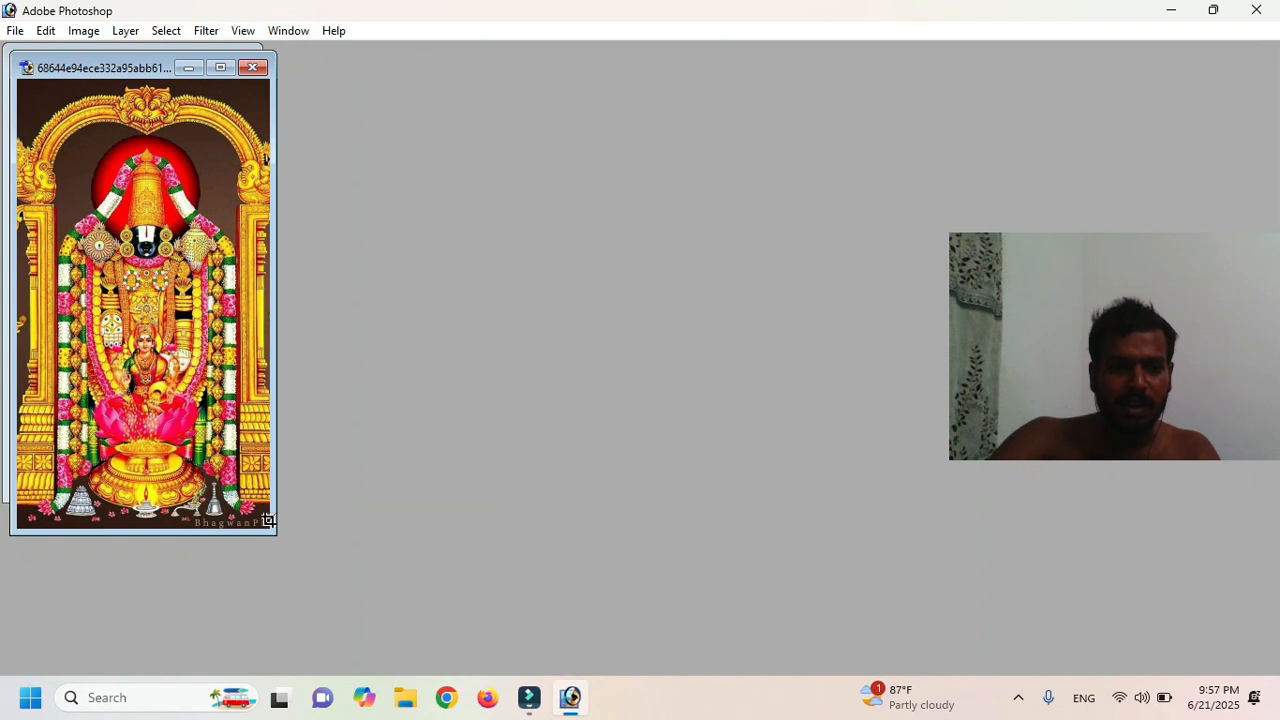
{"action": "left_click_drag", "start_coordinate": [271, 535], "coordinate": [412, 601]}
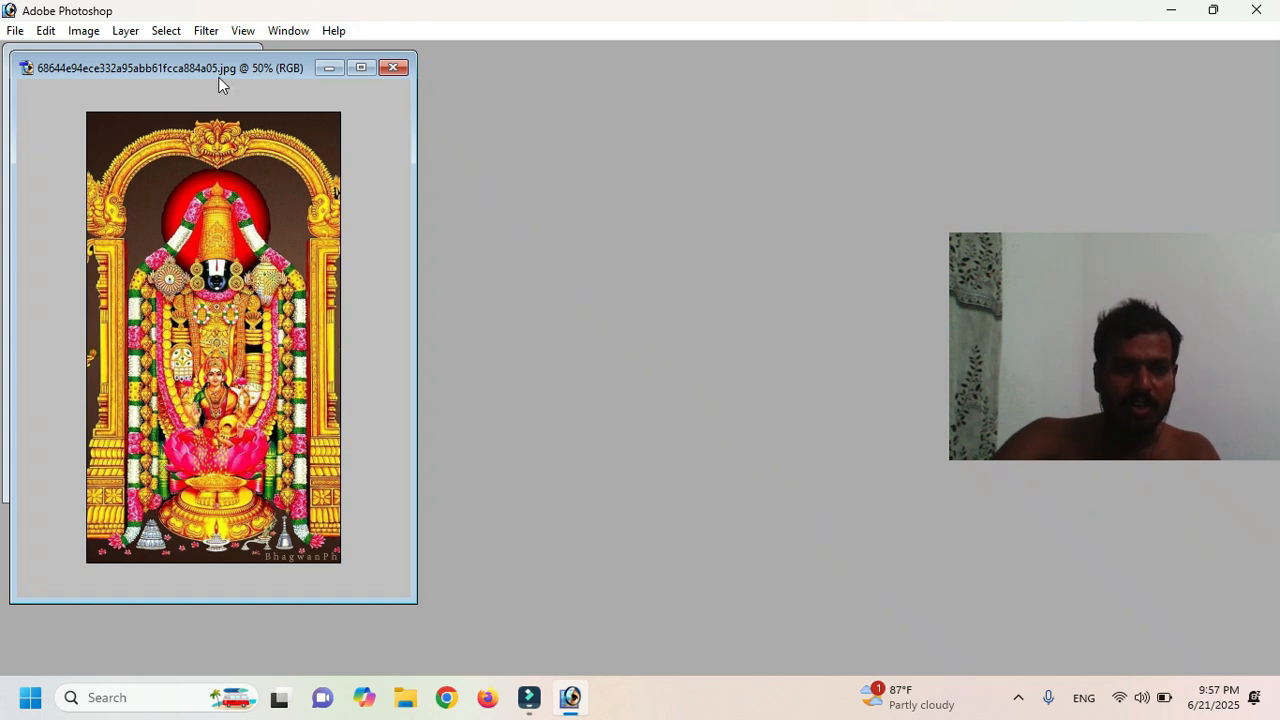
{"action": "left_click_drag", "start_coordinate": [234, 69], "coordinate": [626, 89]}
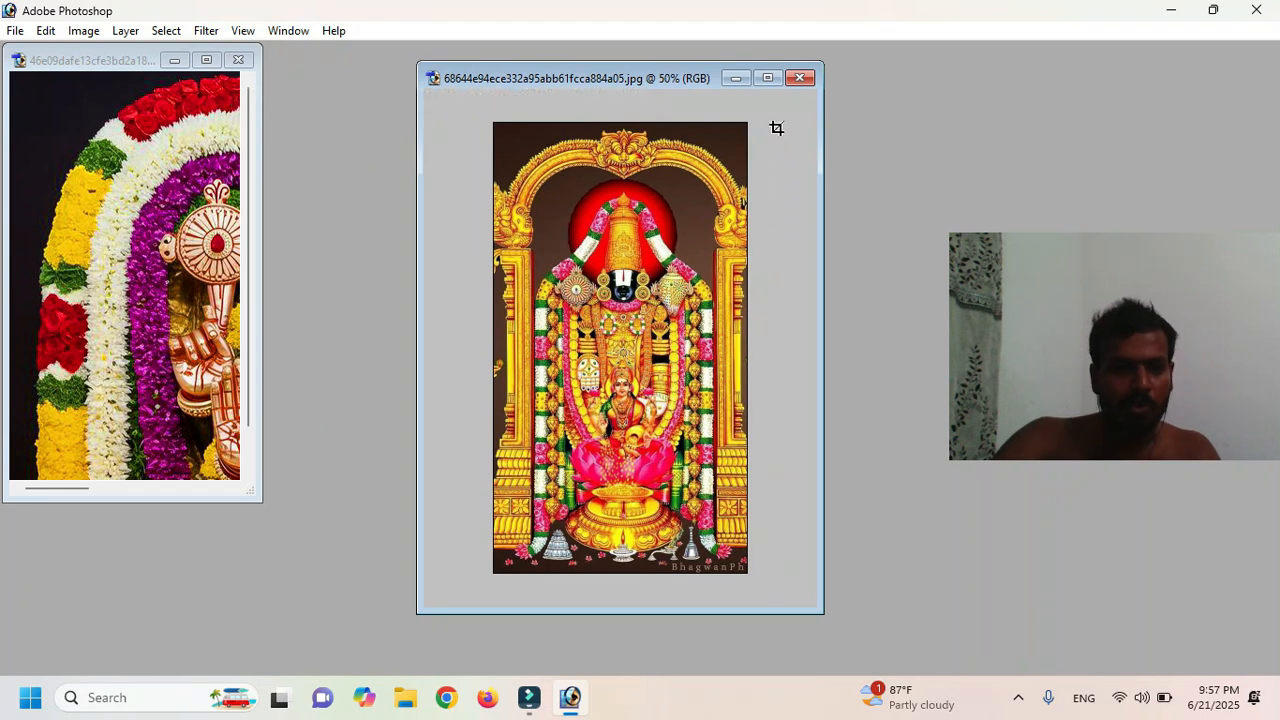
{"action": "left_click", "coordinate": [799, 78]}
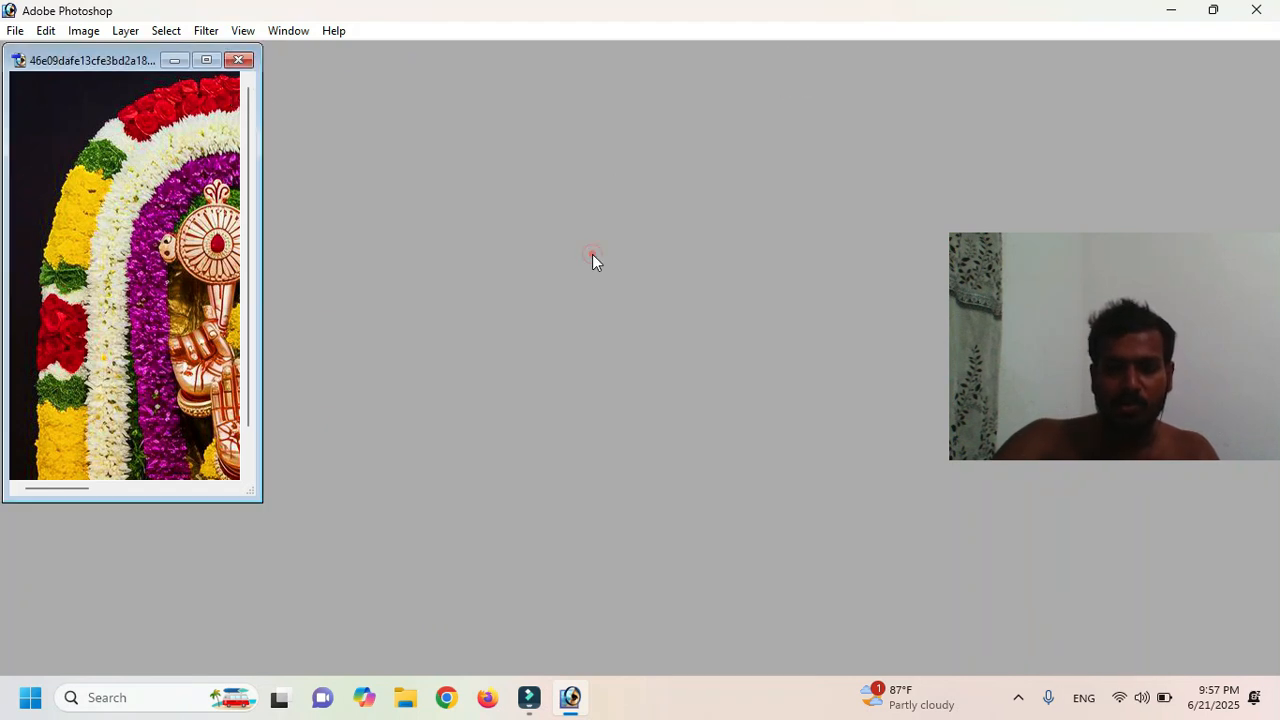
{"action": "double_click", "coordinate": [592, 255]}
{"action": "scroll", "coordinate": [701, 335], "scroll_direction": "down", "scroll_amount": 3}
{"action": "scroll", "coordinate": [701, 333], "scroll_direction": "down", "scroll_amount": 10}
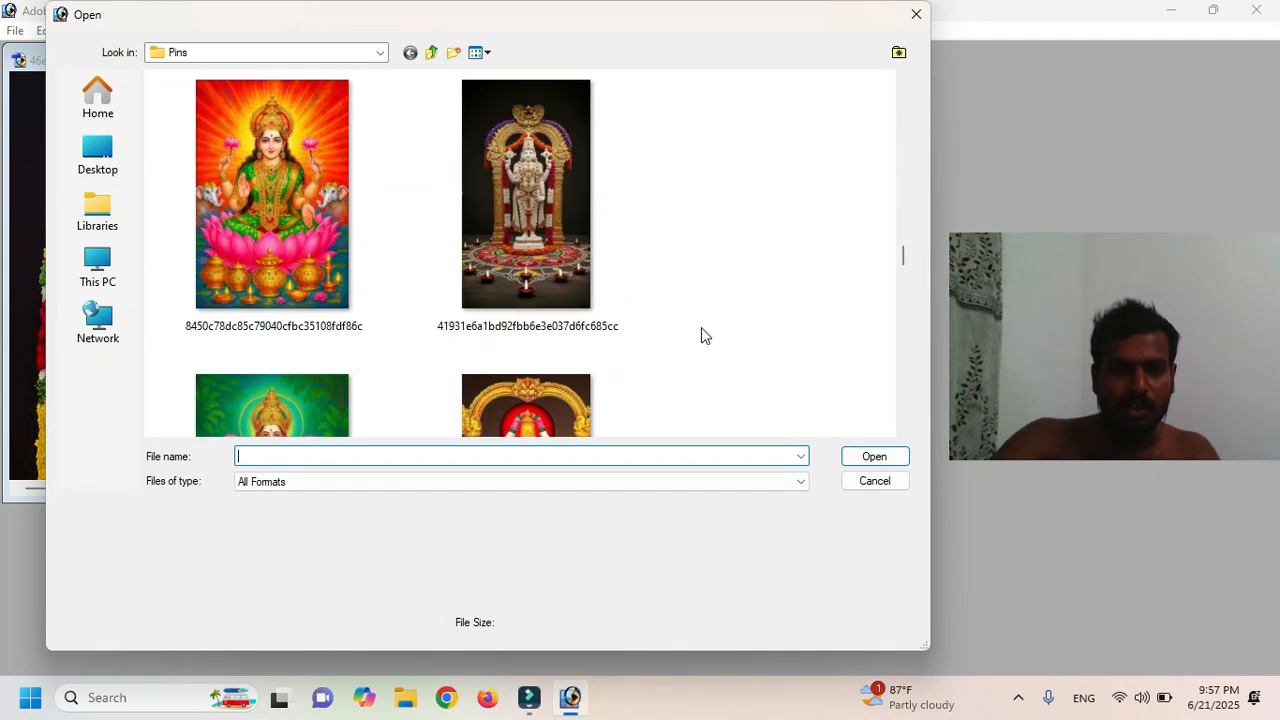
{"action": "scroll", "coordinate": [701, 335], "scroll_direction": "down", "scroll_amount": 6}
{"action": "scroll", "coordinate": [701, 330], "scroll_direction": "down", "scroll_amount": 3}
{"action": "left_click", "coordinate": [500, 228]}
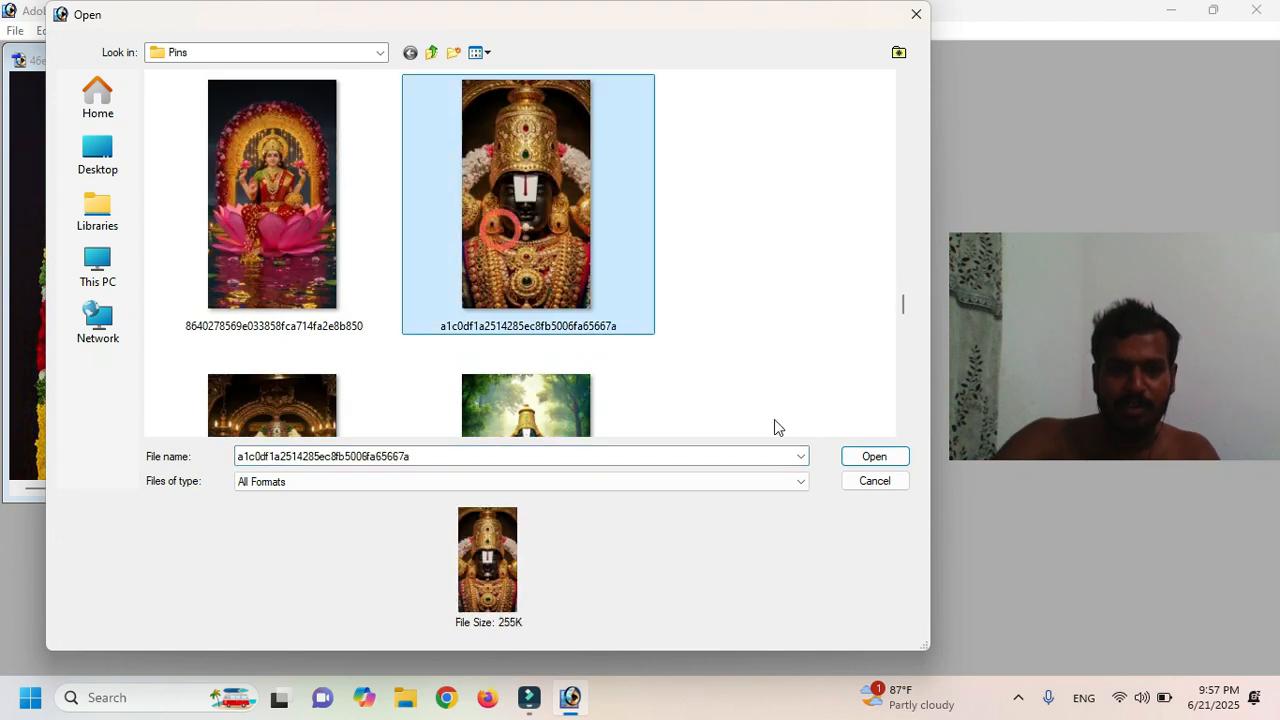
{"action": "scroll", "coordinate": [774, 420], "scroll_direction": "down", "scroll_amount": 12}
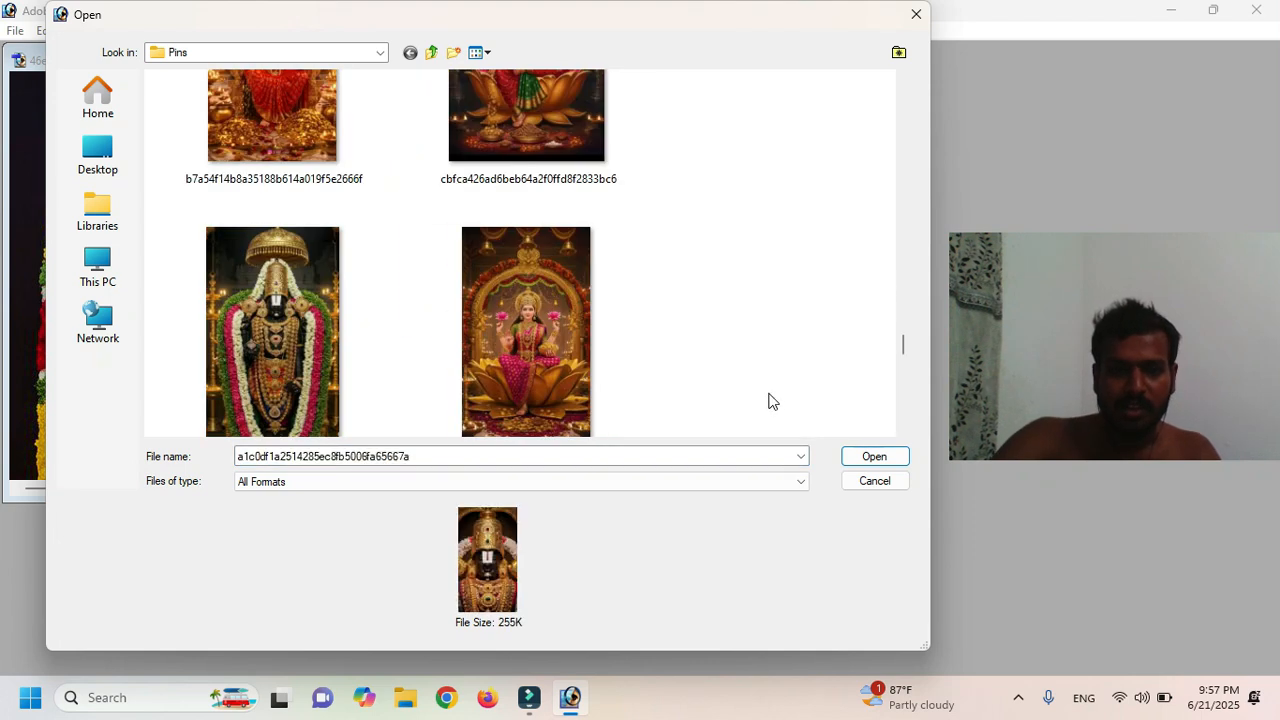
{"action": "scroll", "coordinate": [770, 400], "scroll_direction": "down", "scroll_amount": 3}
{"action": "double_click", "coordinate": [522, 320]}
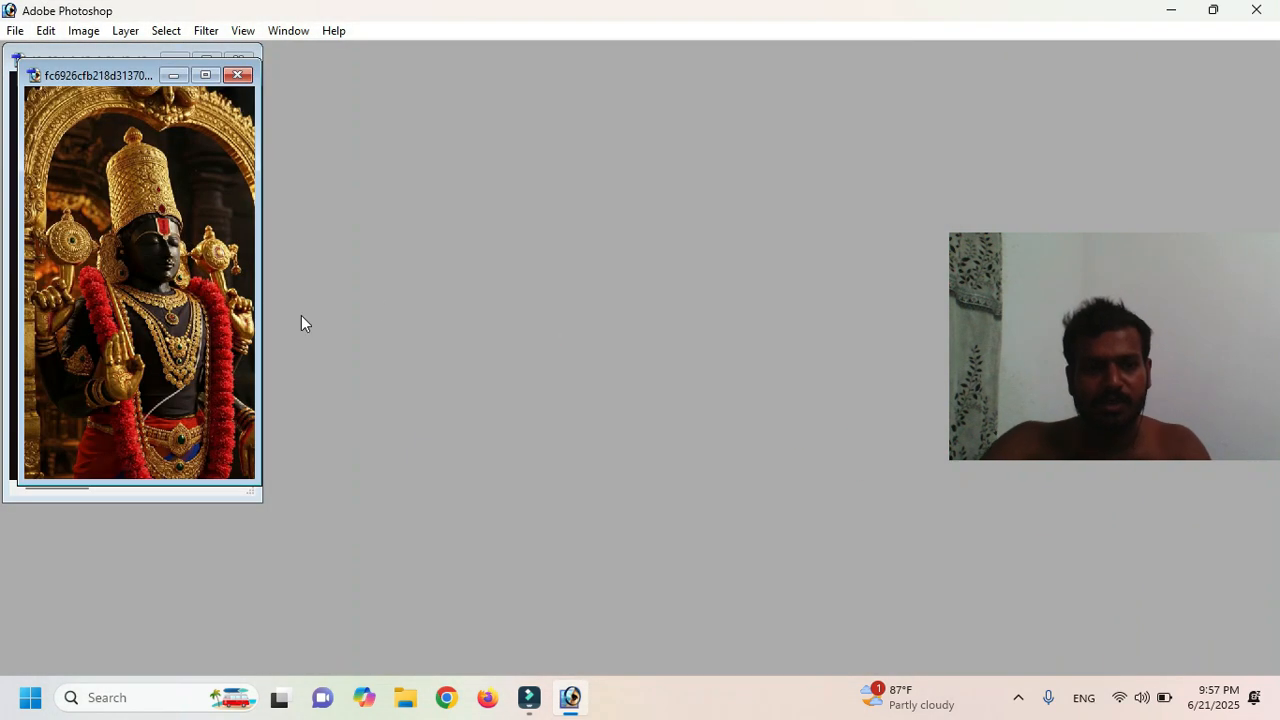
Step: Show the Navigator palette and enlarge the gold-crowned deity's floating window, moved partly clear of the cropped photo
{"action": "left_click_drag", "start_coordinate": [118, 76], "coordinate": [274, 70]}
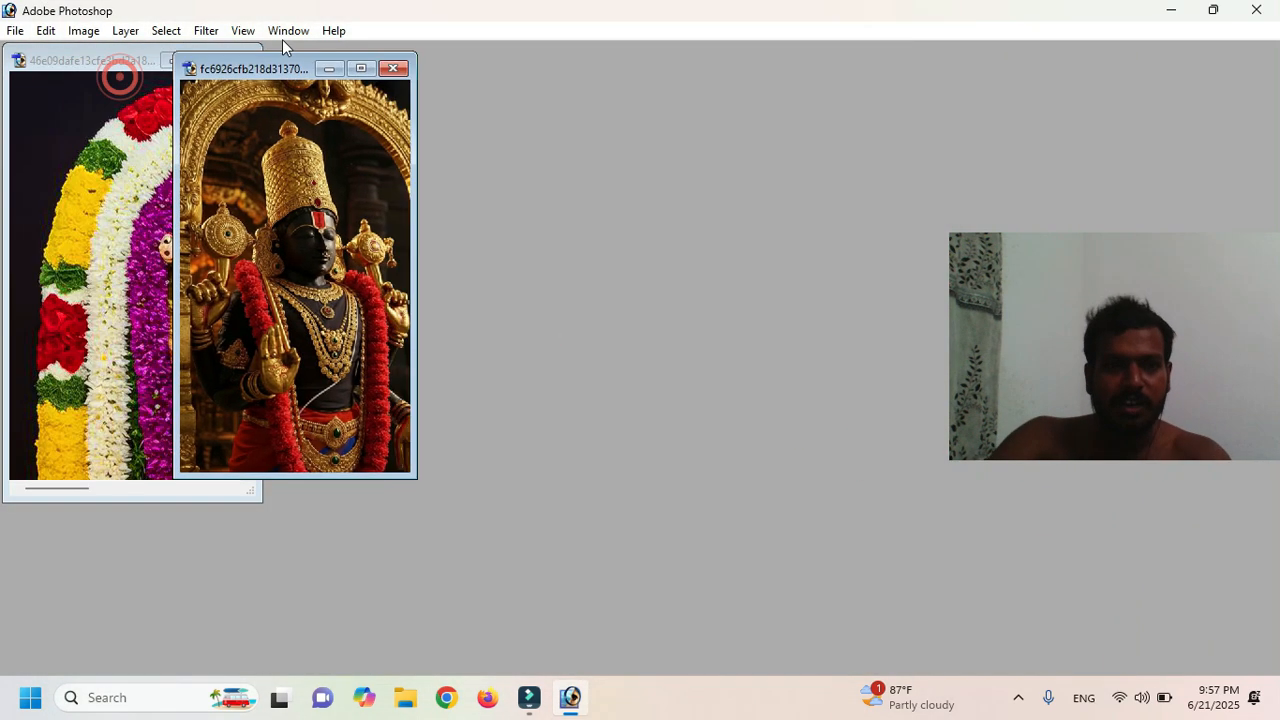
{"action": "left_click", "coordinate": [288, 30]}
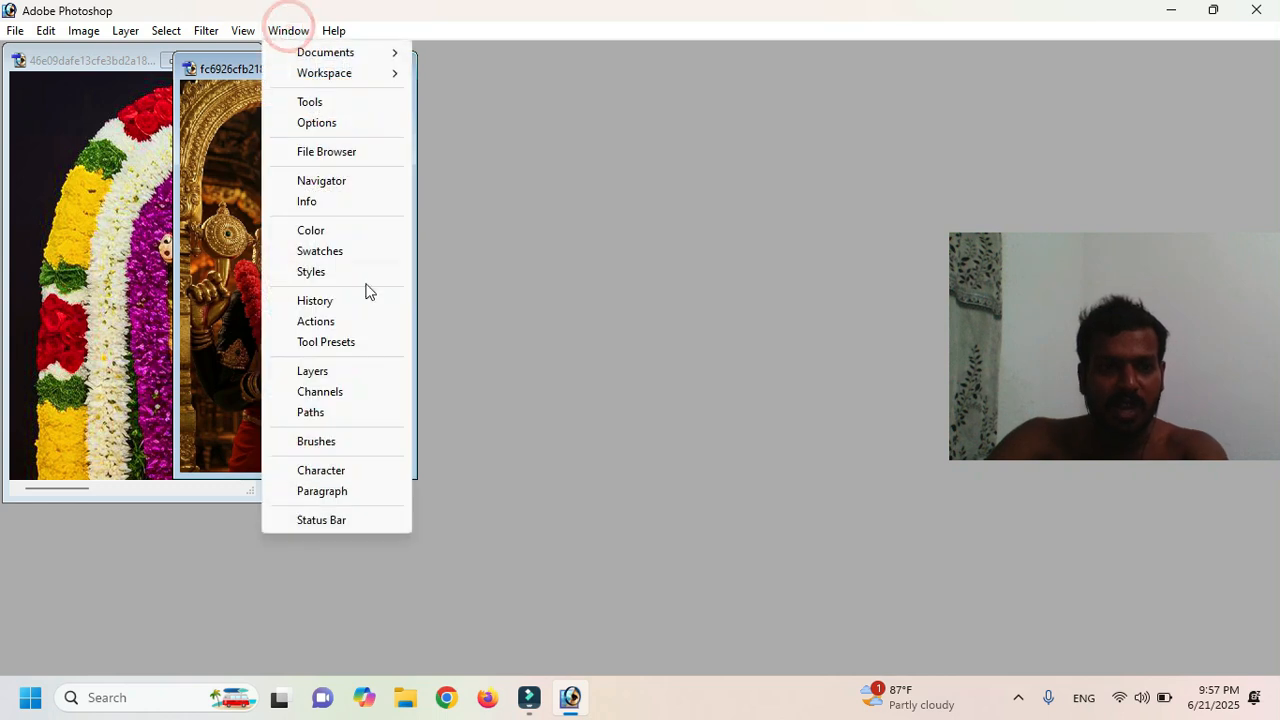
{"action": "left_click", "coordinate": [326, 182]}
{"action": "double_click", "coordinate": [542, 645]}
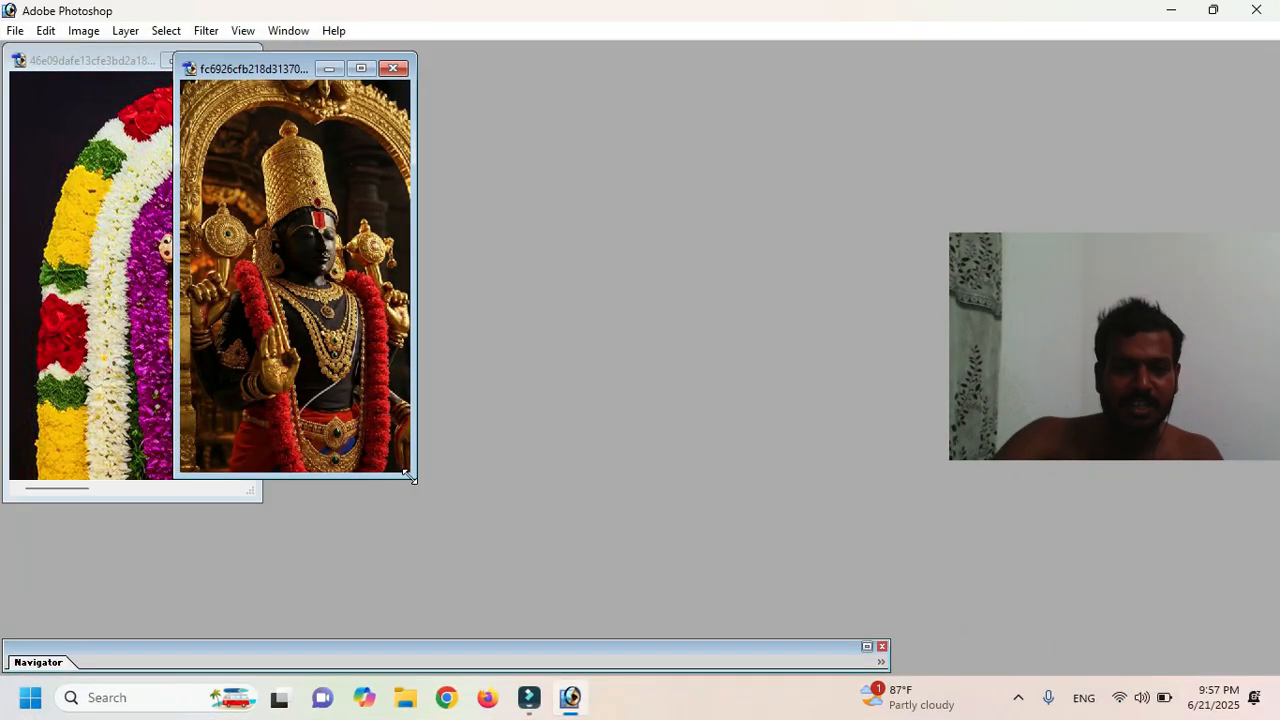
{"action": "left_click_drag", "start_coordinate": [407, 473], "coordinate": [1095, 600]}
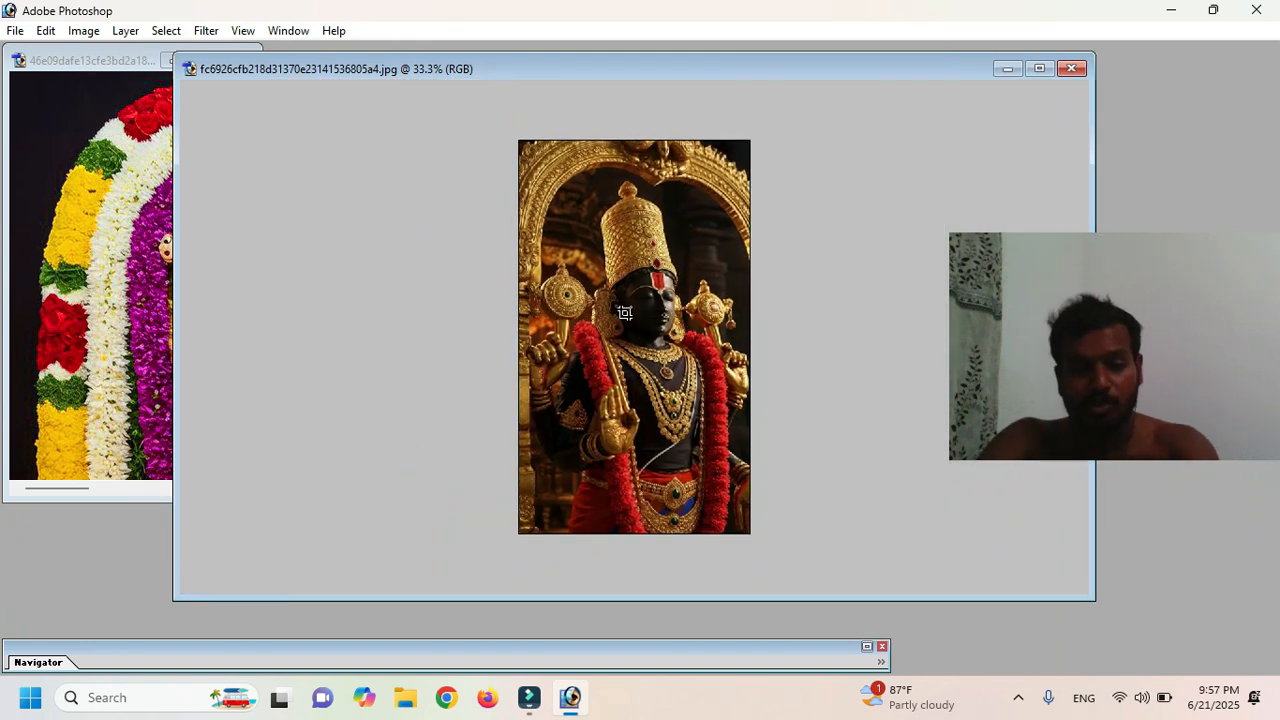
Step: Copy the gold-crowned deity image into the cropped photo's document as a new layer and shift it toward the right edge
{"action": "left_click_drag", "start_coordinate": [540, 245], "coordinate": [128, 202]}
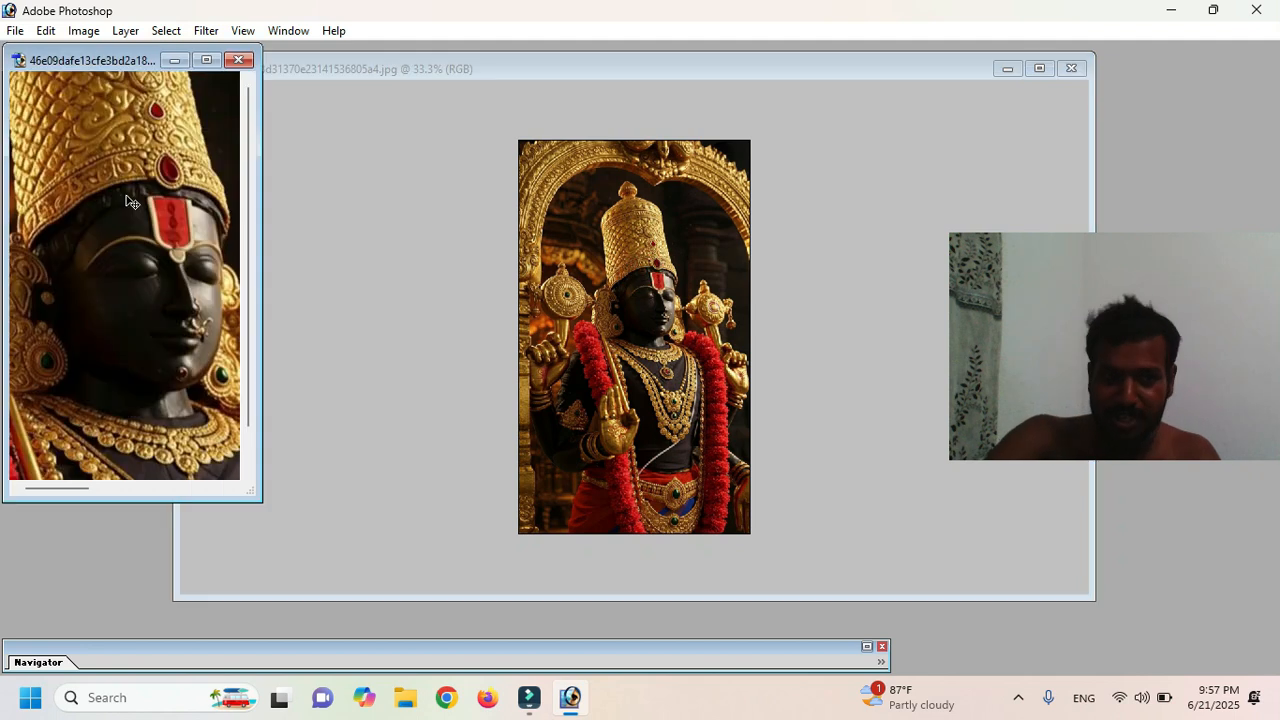
{"action": "left_click", "coordinate": [207, 60]}
{"action": "left_click_drag", "start_coordinate": [585, 310], "coordinate": [874, 343]}
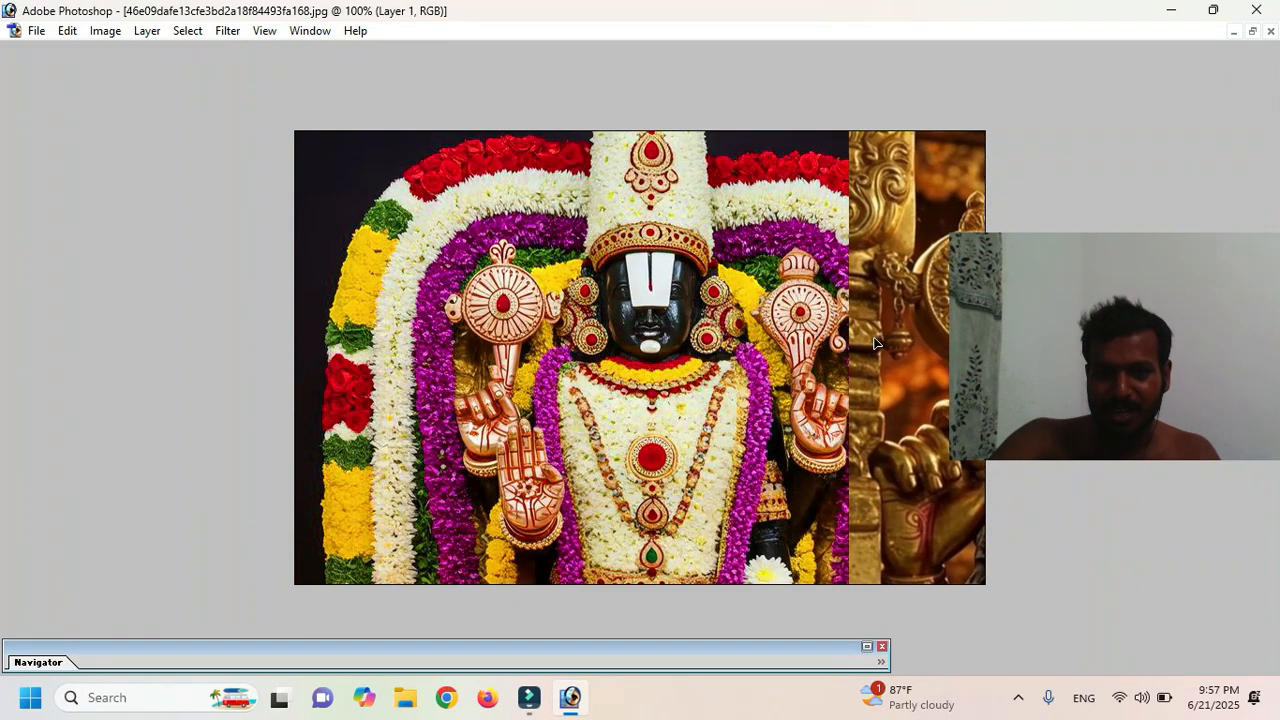
Step: Expand the canvas with Reveal All to fit the whole new layer and move the gold-crowned deity to the canvas's left side
{"action": "left_click", "coordinate": [105, 31]}
{"action": "left_click", "coordinate": [163, 285]}
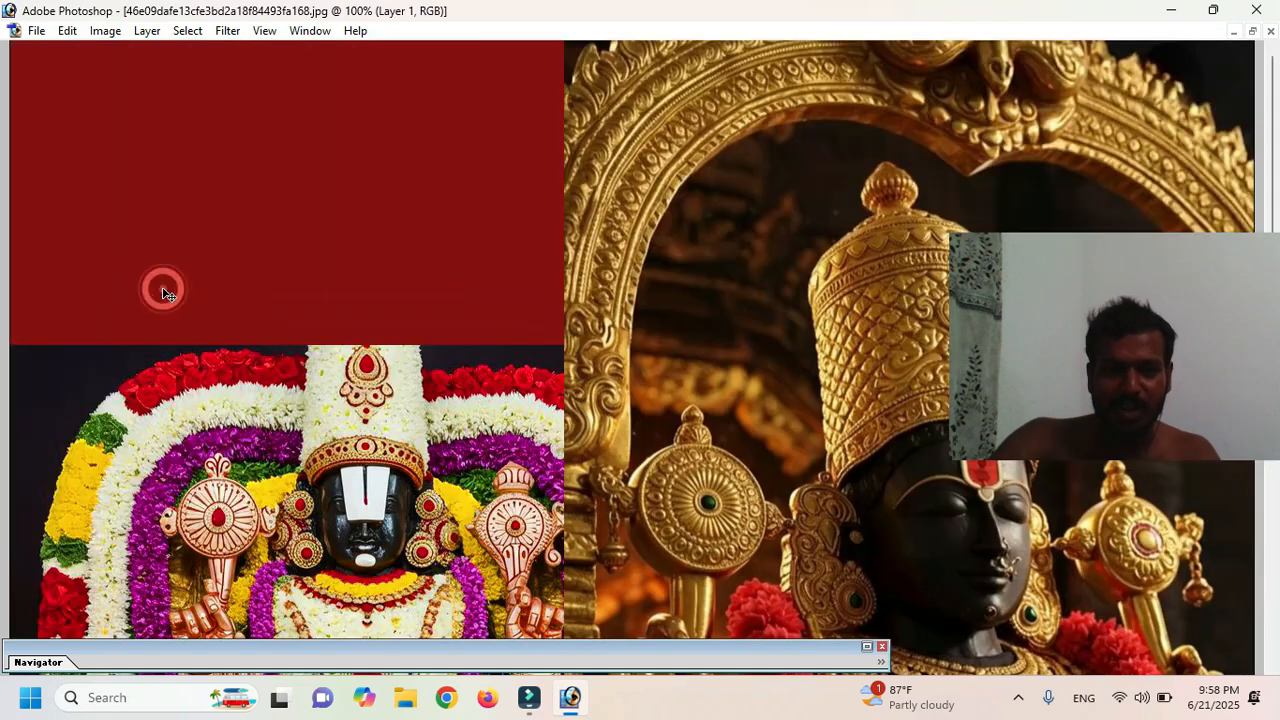
{"action": "scroll", "coordinate": [690, 420], "scroll_direction": "down", "scroll_amount": 5}
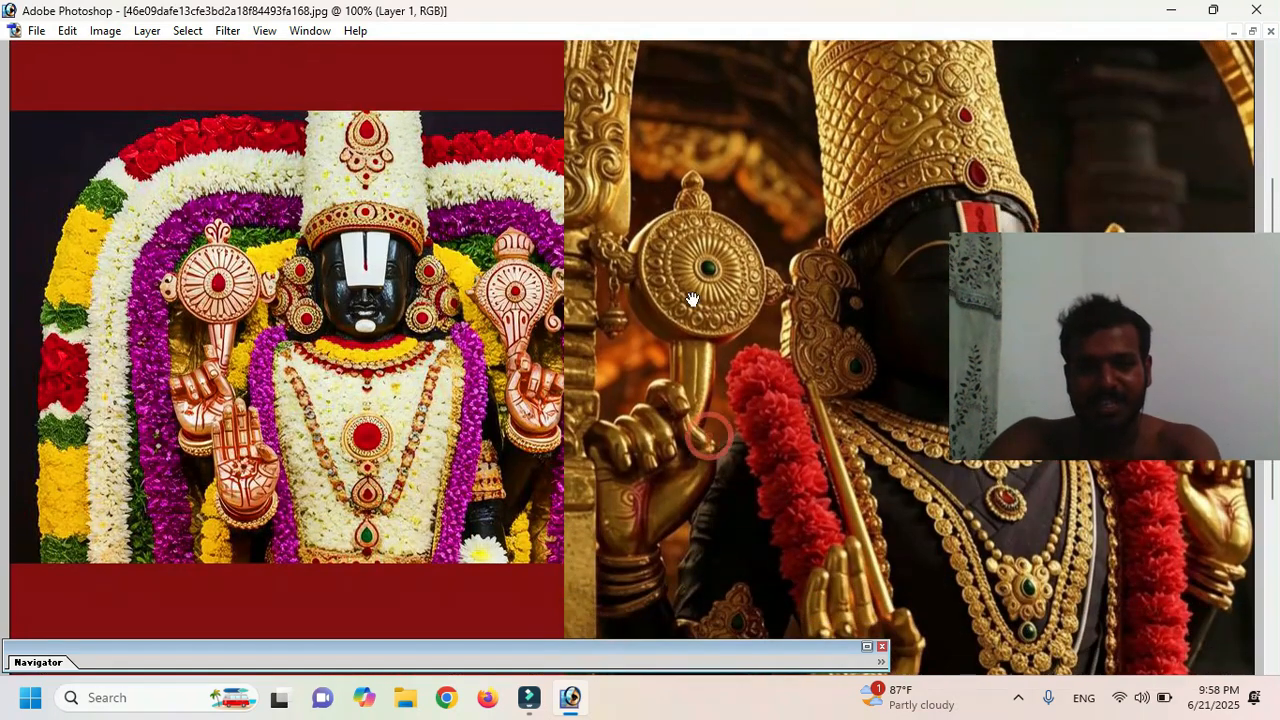
{"action": "left_click", "coordinate": [691, 273], "text": "alt"}
{"action": "left_click", "coordinate": [723, 374], "text": "alt"}
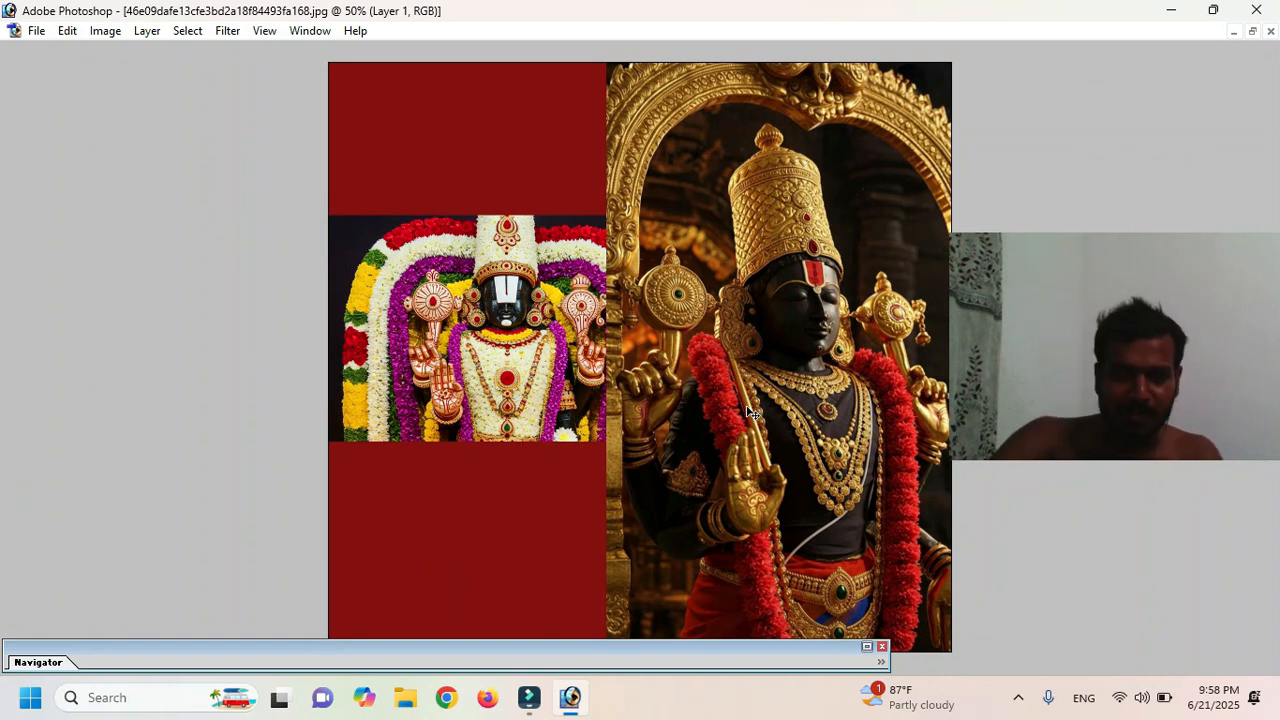
{"action": "left_click_drag", "start_coordinate": [747, 411], "coordinate": [575, 413]}
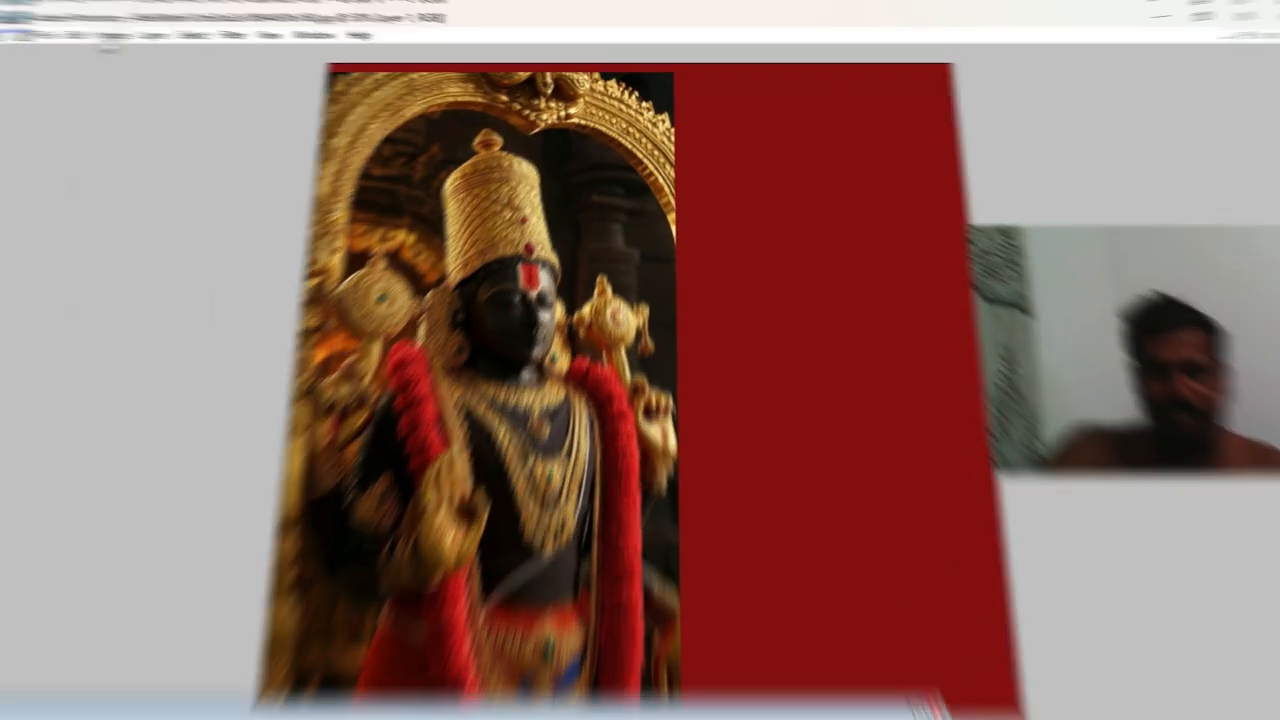
Step: Raise the saturation of the gold-crowned deity layer to +55 with Hue/Saturation
{"action": "left_click", "coordinate": [105, 30]}
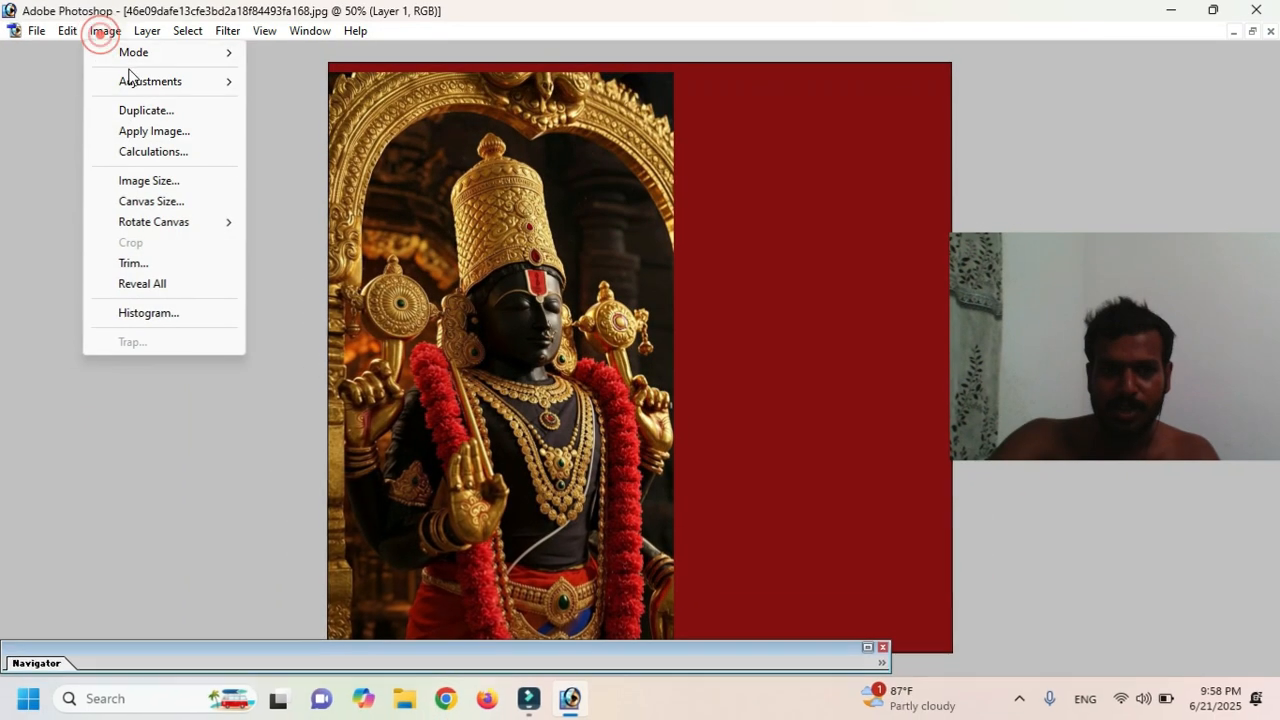
{"action": "left_click", "coordinate": [180, 84]}
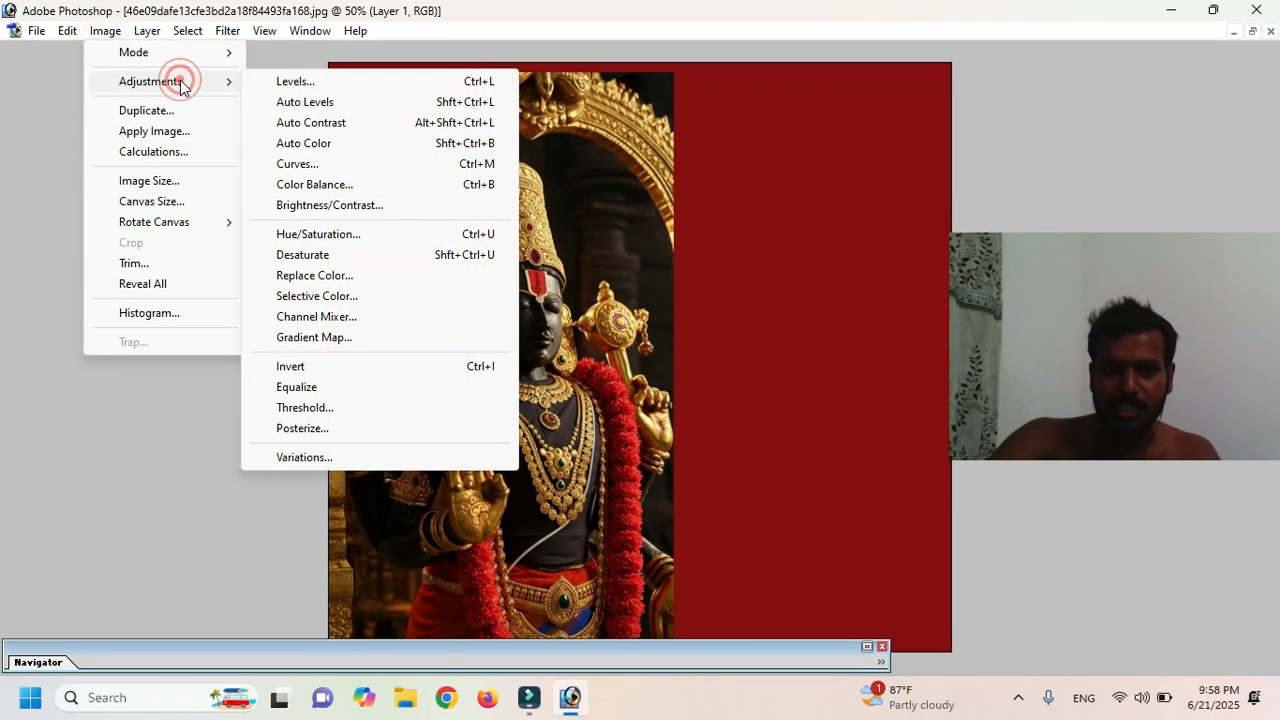
{"action": "left_click", "coordinate": [356, 235]}
{"action": "mouse_move", "coordinate": [224, 287]}
{"action": "left_mouse_down"}
{"action": "mouse_move", "coordinate": [215, 280]}
{"action": "mouse_move", "coordinate": [248, 290]}
{"action": "left_mouse_up"}
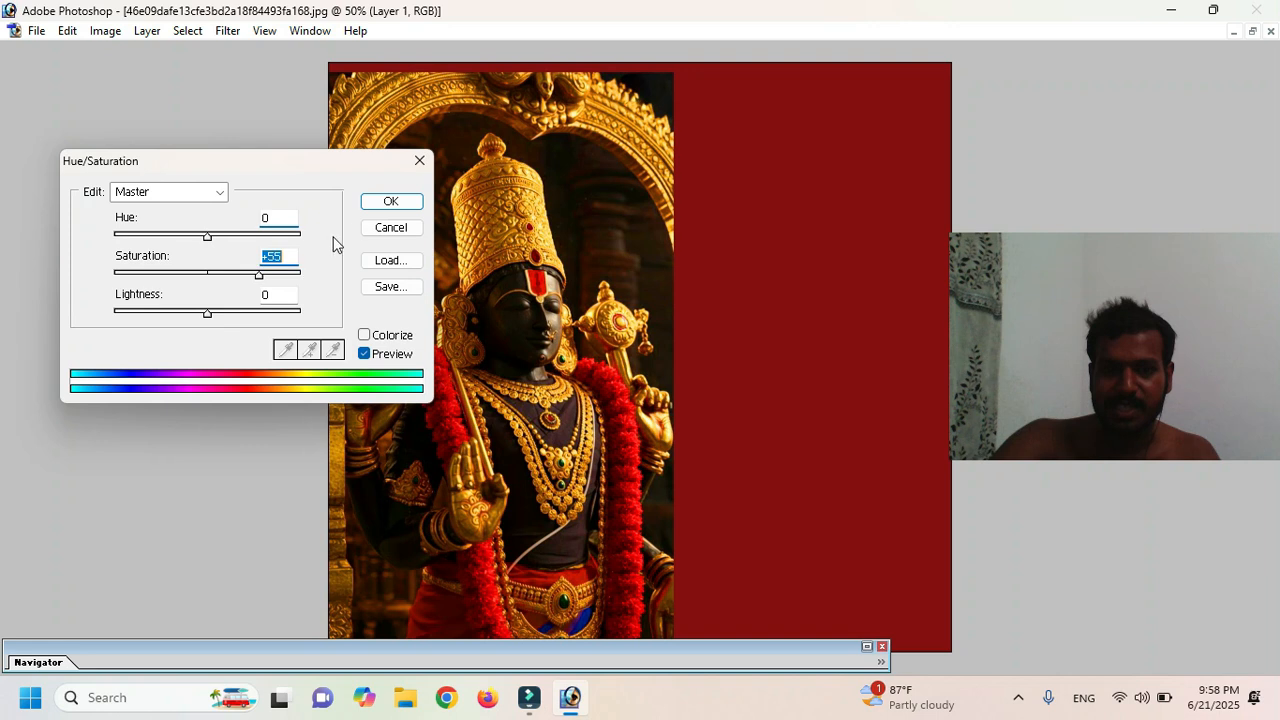
{"action": "left_click", "coordinate": [389, 203]}
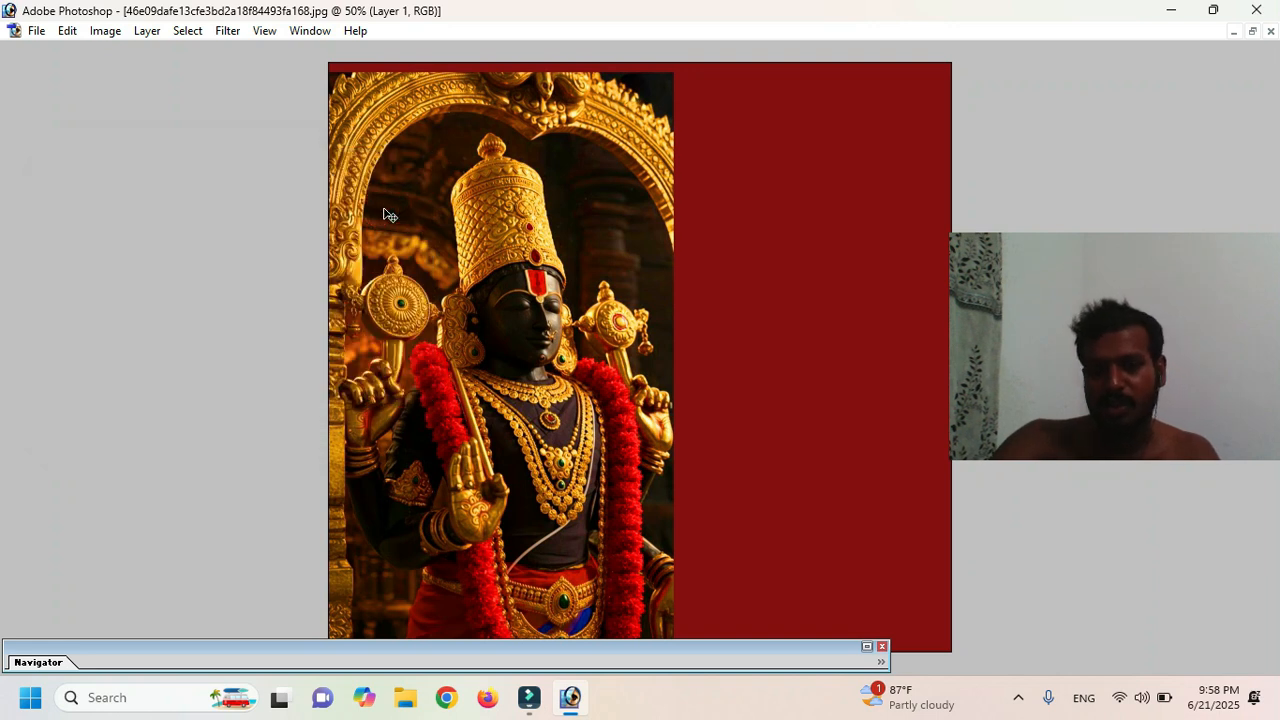
Step: Move the gold-crowned deity layer further left, partly off the canvas, and check the composition in the enlarged Navigator
{"action": "left_click_drag", "start_coordinate": [518, 307], "coordinate": [370, 330]}
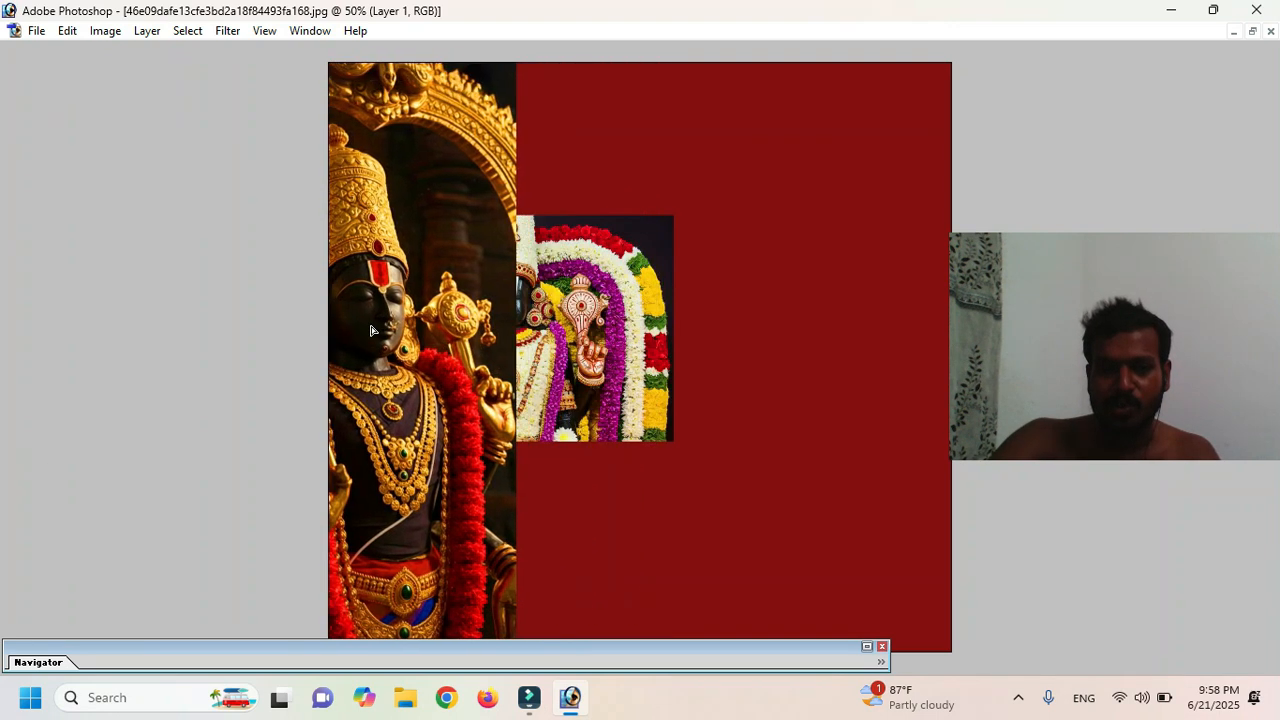
{"action": "left_click", "coordinate": [598, 248]}
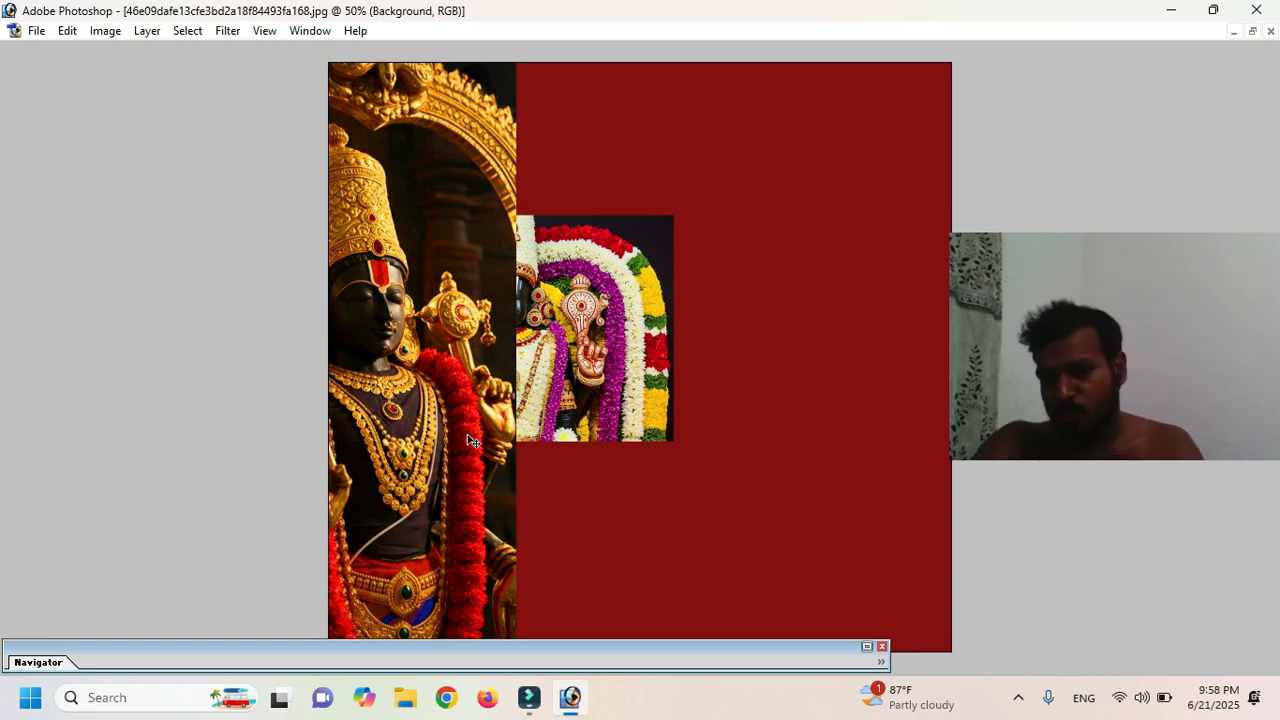
{"action": "double_click", "coordinate": [579, 641]}
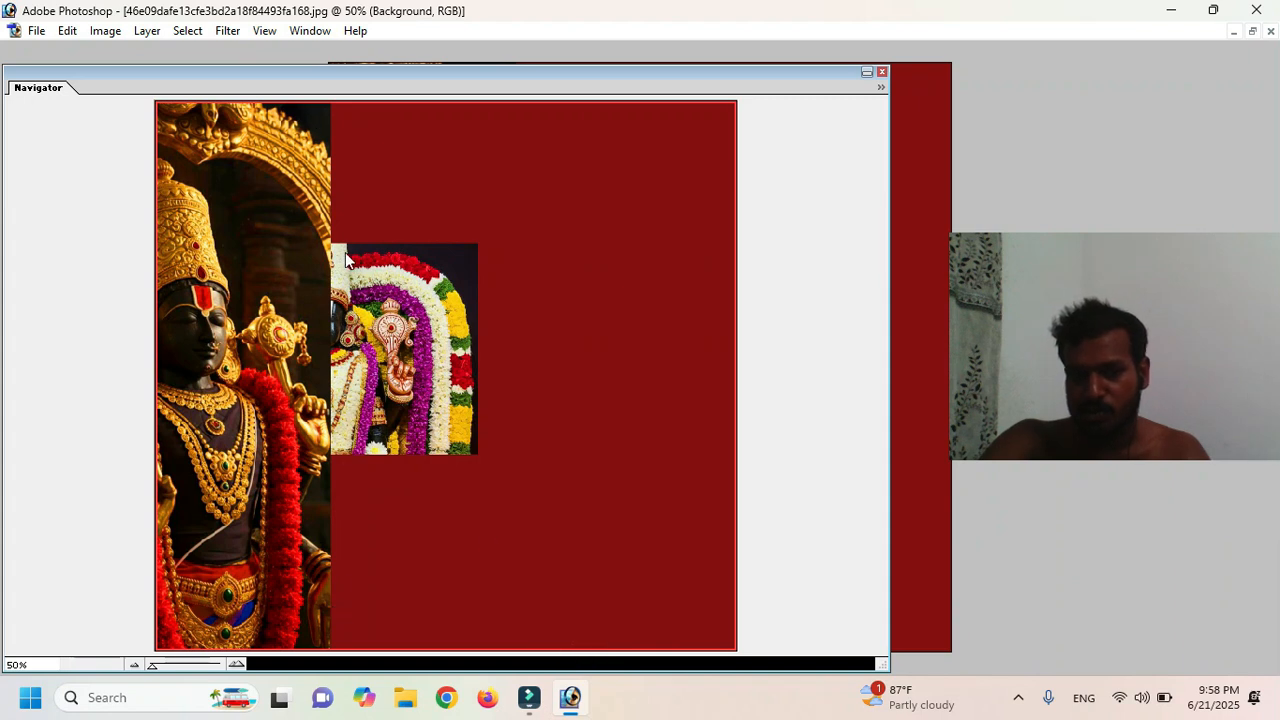
{"action": "double_click", "coordinate": [376, 71]}
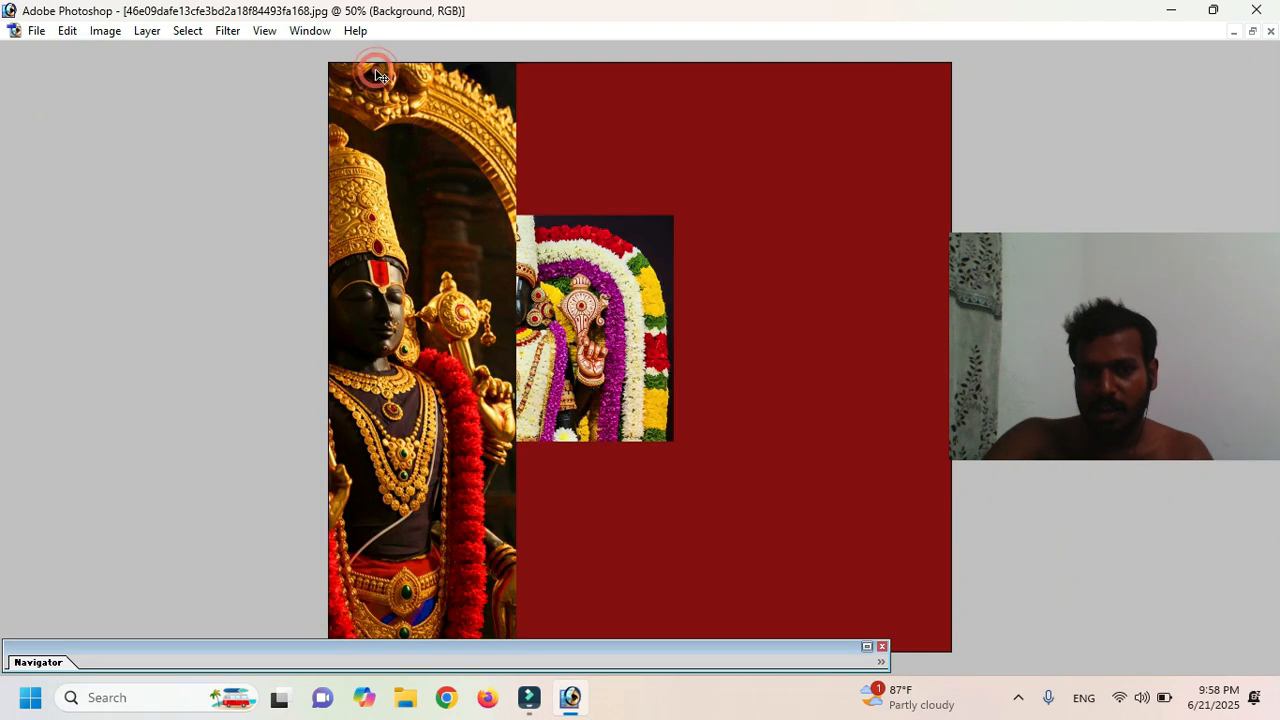
Step: Show the Layers palette and add a layer mask to Layer 1, the gold-crowned deity
{"action": "left_click", "coordinate": [298, 32]}
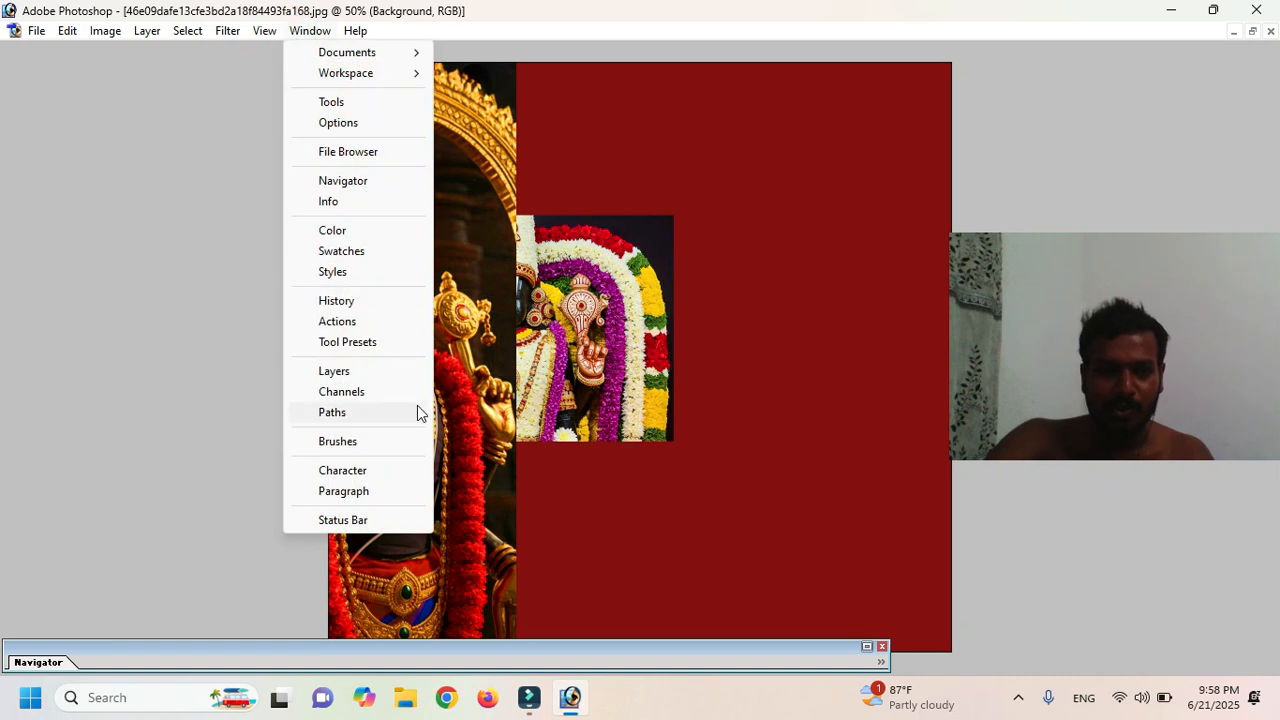
{"action": "left_click", "coordinate": [334, 371]}
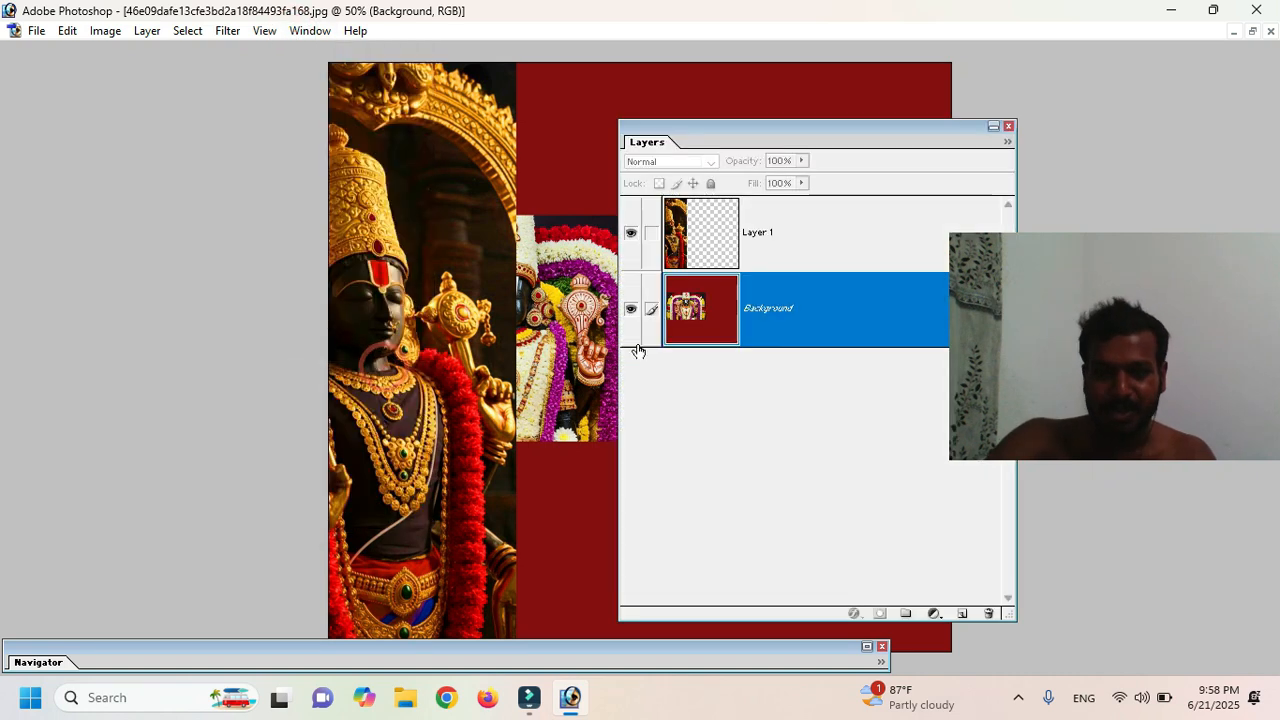
{"action": "left_click", "coordinate": [824, 259]}
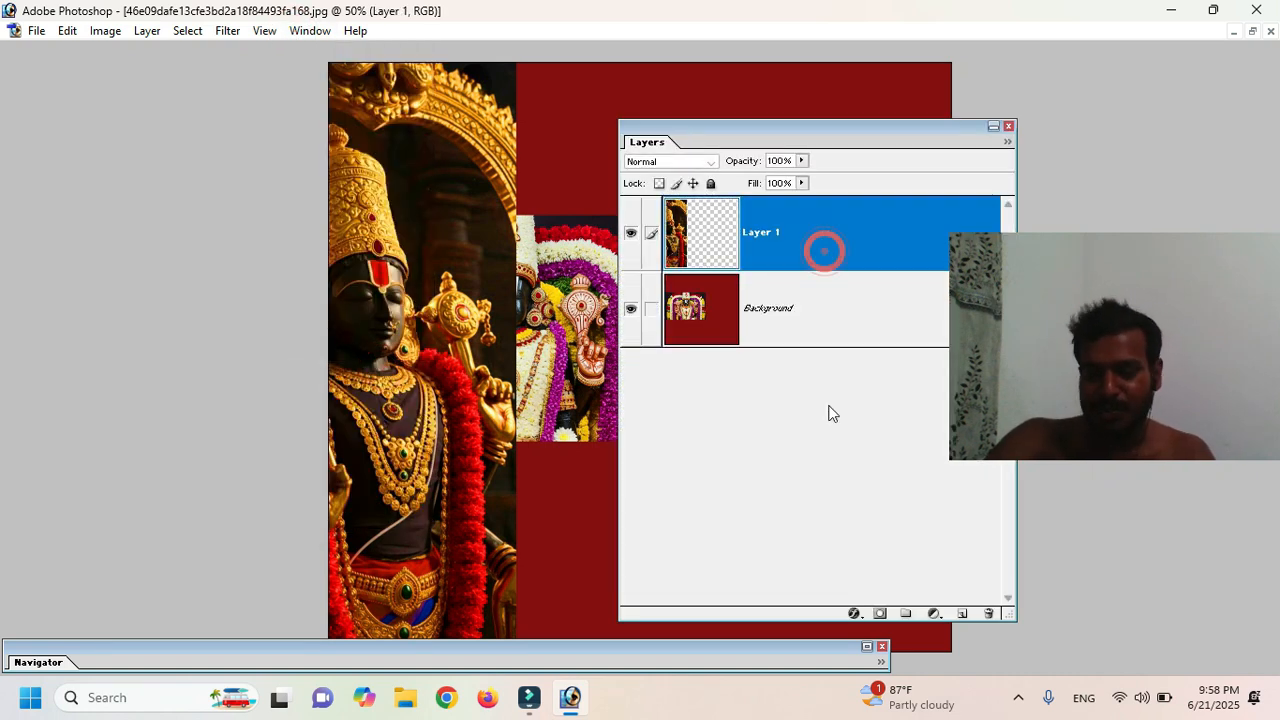
{"action": "left_click", "coordinate": [878, 613]}
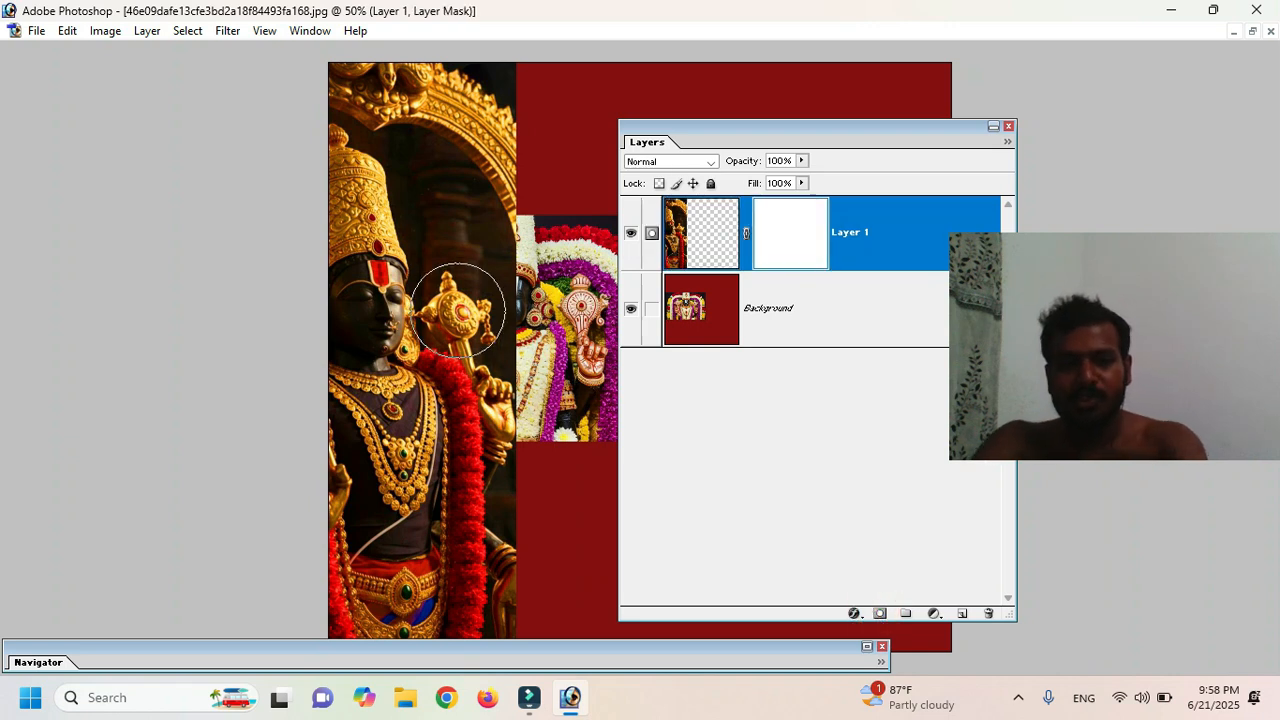
Step: Enlarge the soft brush and paint the mask along the gold-crowned deity's right edge to blend it into the garlanded deity and red background
{"action": "right_click", "coordinate": [534, 217]}
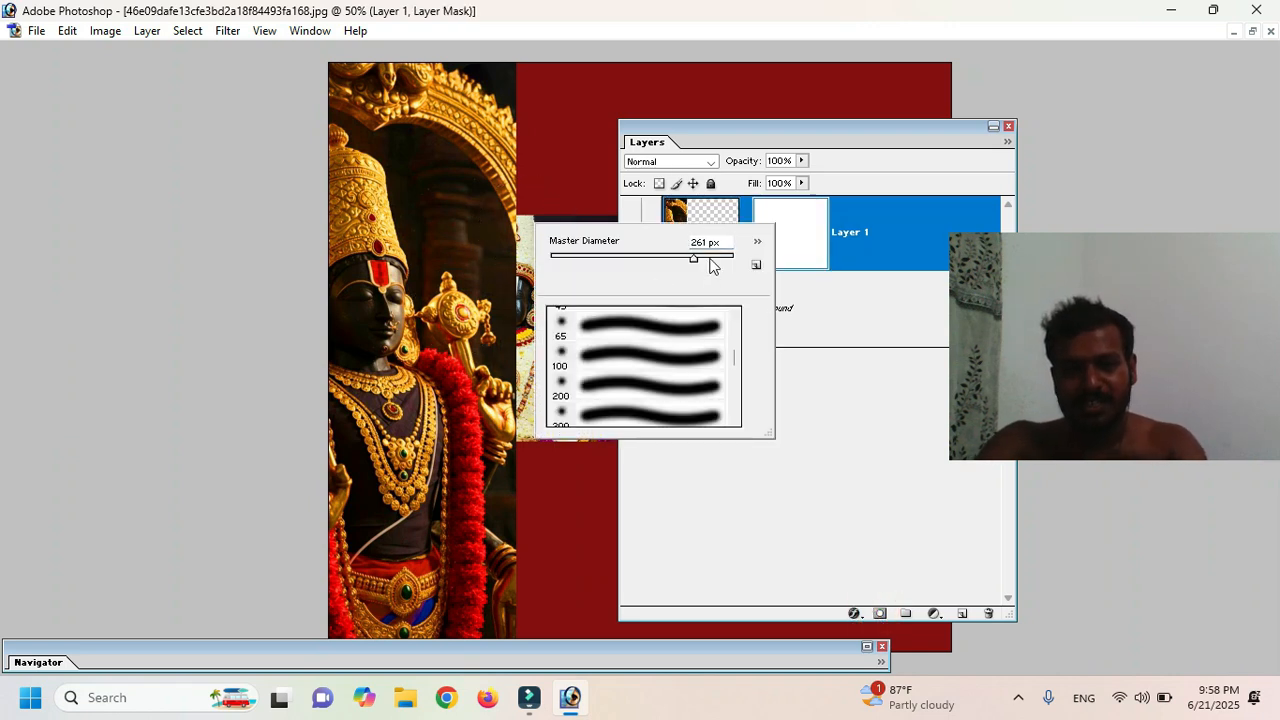
{"action": "mouse_move", "coordinate": [509, 92]}
{"action": "left_mouse_down"}
{"action": "mouse_move", "coordinate": [548, 283]}
{"action": "mouse_move", "coordinate": [538, 402]}
{"action": "left_mouse_up"}
{"action": "mouse_move", "coordinate": [551, 566]}
{"action": "left_mouse_down"}
{"action": "mouse_move", "coordinate": [548, 532]}
{"action": "mouse_move", "coordinate": [535, 608]}
{"action": "mouse_move", "coordinate": [558, 430]}
{"action": "mouse_move", "coordinate": [514, 94]}
{"action": "mouse_move", "coordinate": [517, 60]}
{"action": "left_mouse_up"}
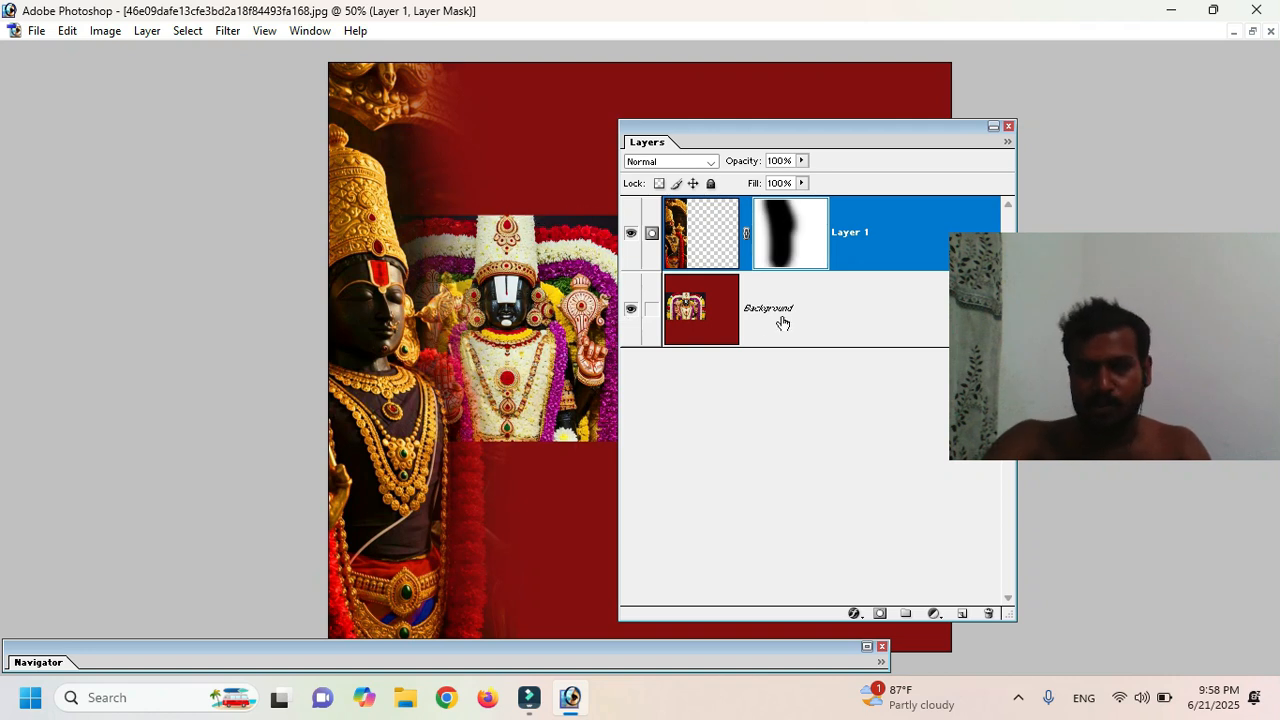
Step: Restore the composite to a floating window, close the gold-crowned deity's source photo and move the Layers palette clear of the composite
{"action": "mouse_move", "coordinate": [776, 128]}
{"action": "left_mouse_down"}
{"action": "mouse_move", "coordinate": [228, 145]}
{"action": "mouse_move", "coordinate": [138, 72]}
{"action": "left_mouse_up"}
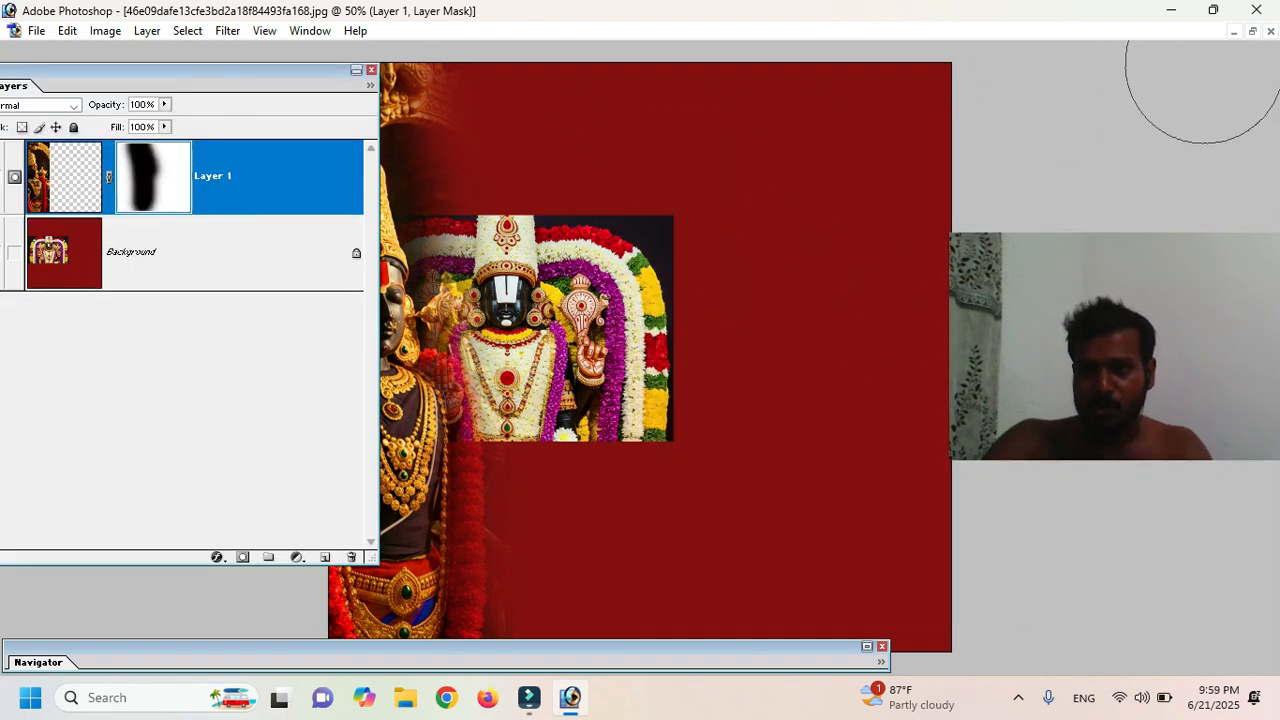
{"action": "left_click", "coordinate": [1254, 33]}
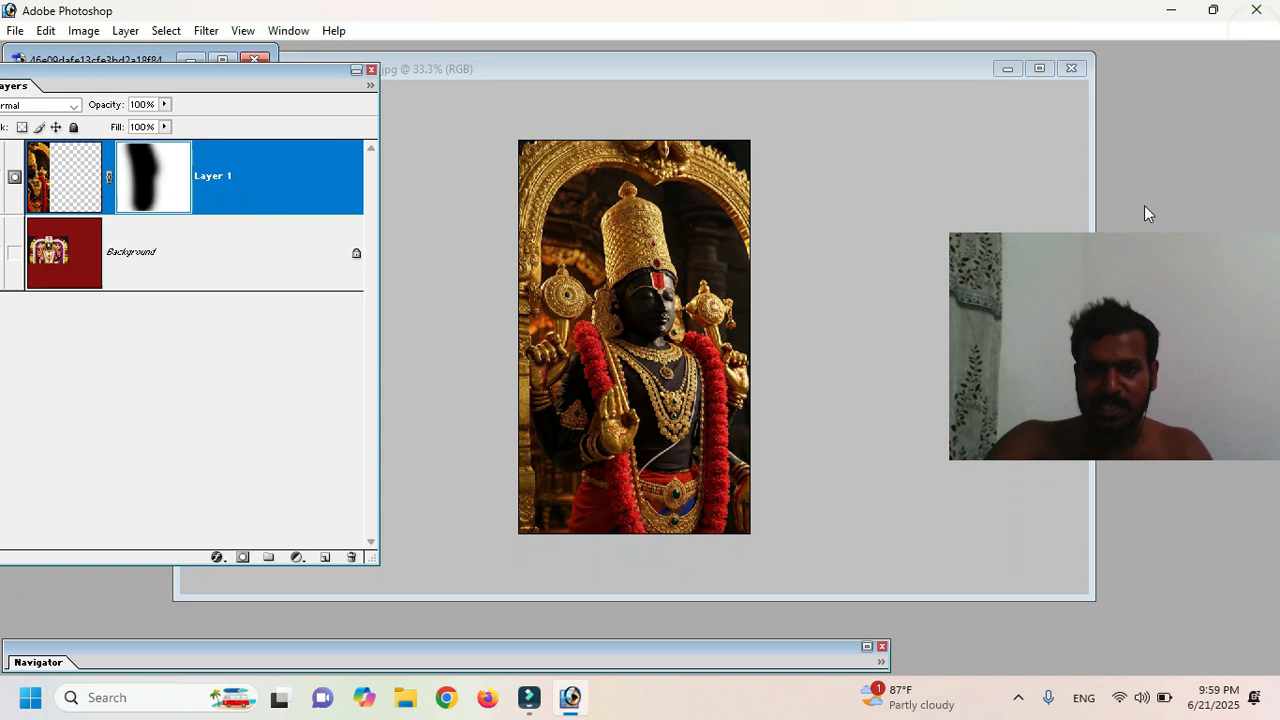
{"action": "left_click", "coordinate": [1071, 69]}
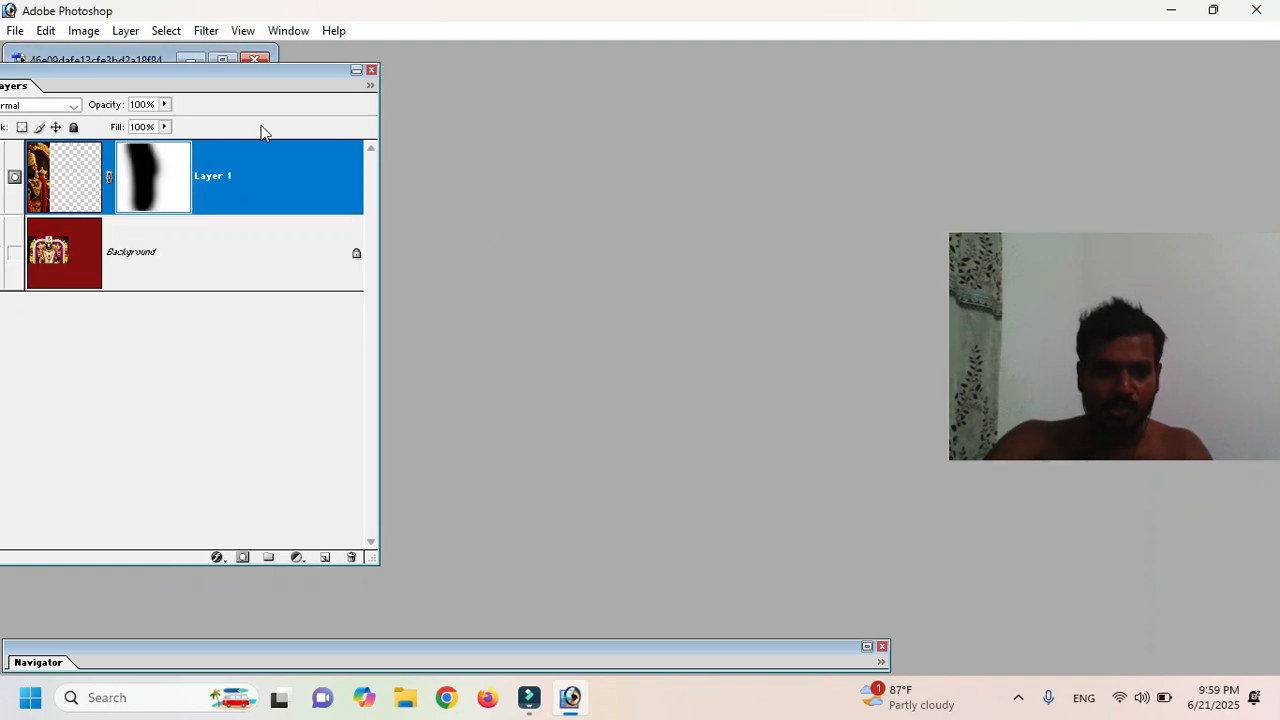
{"action": "left_click_drag", "start_coordinate": [244, 70], "coordinate": [627, 107]}
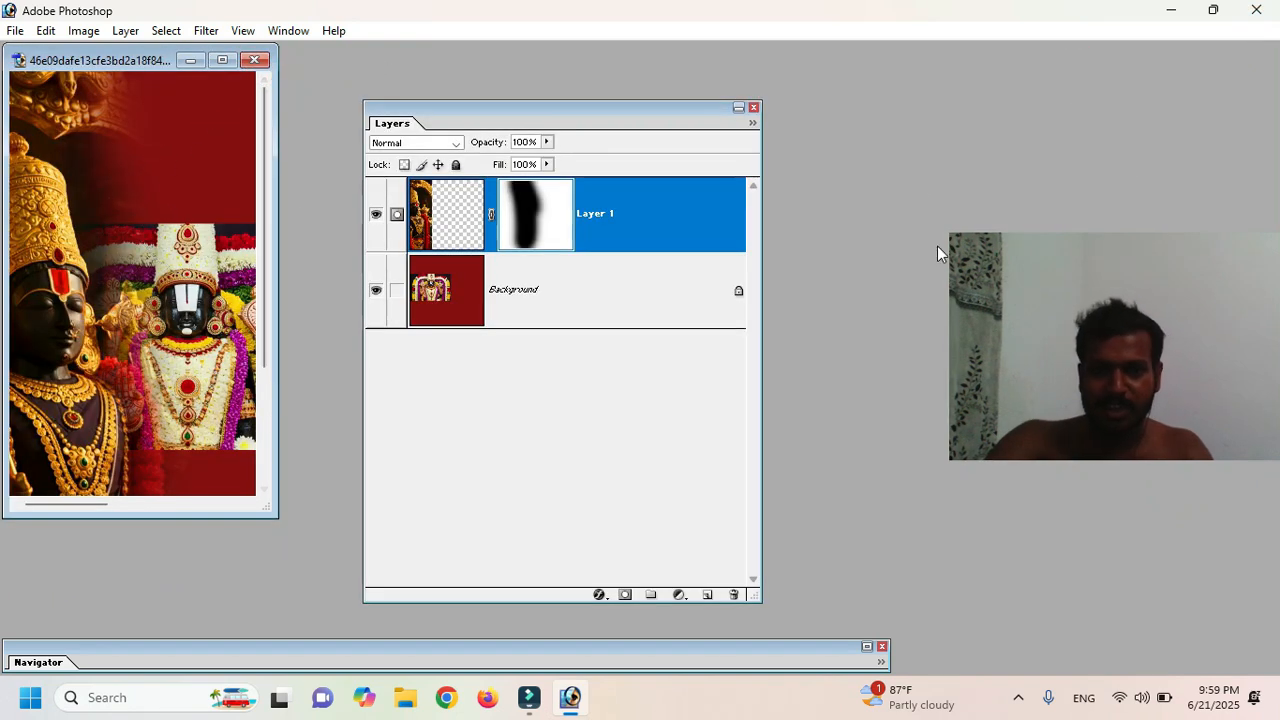
Step: Open the goddess-on-pink-lotus image 55a6fd63319b1894583b12294200fb1f from the Pins folder
{"action": "double_click", "coordinate": [884, 151]}
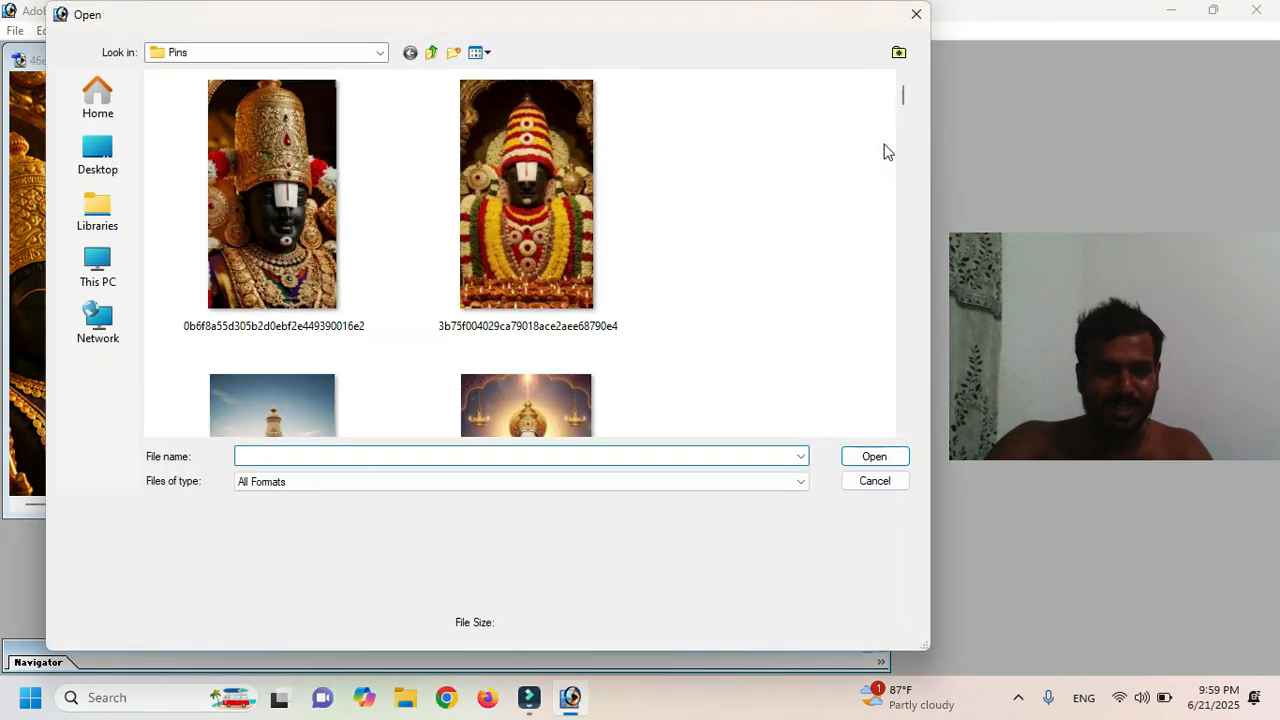
{"action": "scroll", "coordinate": [716, 262], "scroll_direction": "down", "scroll_amount": 5}
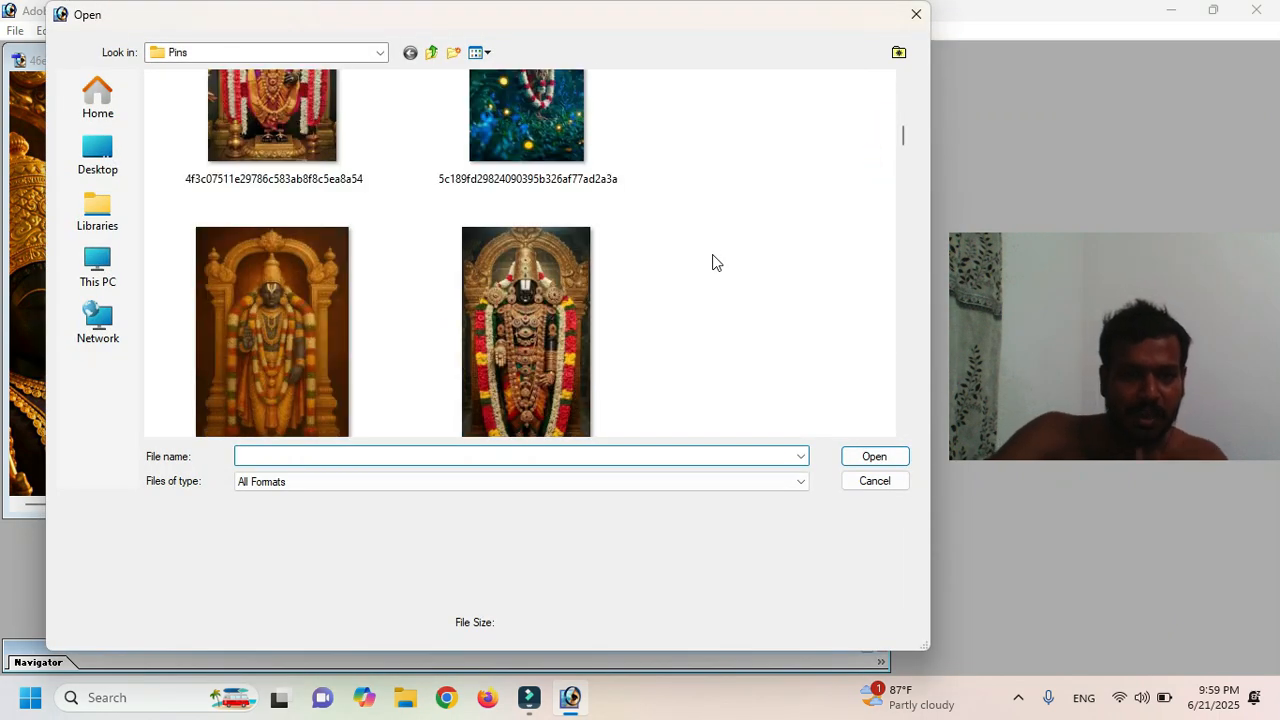
{"action": "scroll", "coordinate": [716, 262], "scroll_direction": "down", "scroll_amount": 10}
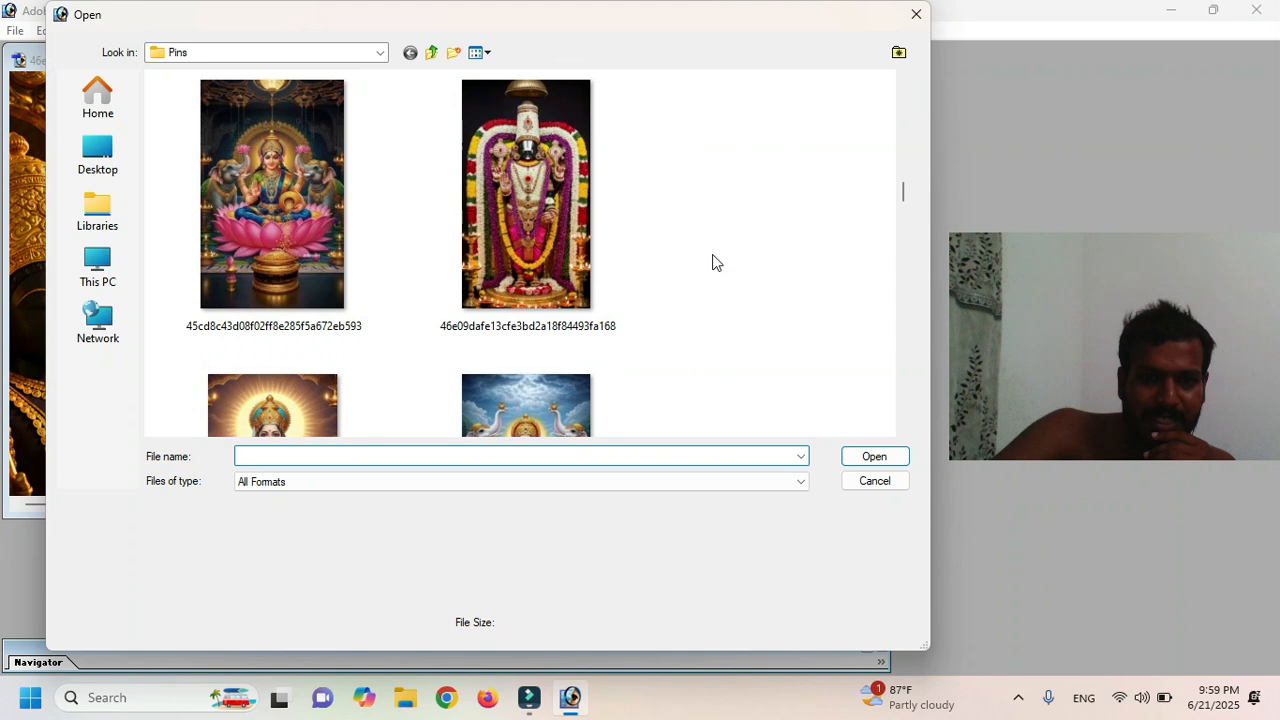
{"action": "scroll", "coordinate": [716, 262], "scroll_direction": "down", "scroll_amount": 2}
{"action": "left_click", "coordinate": [497, 311]}
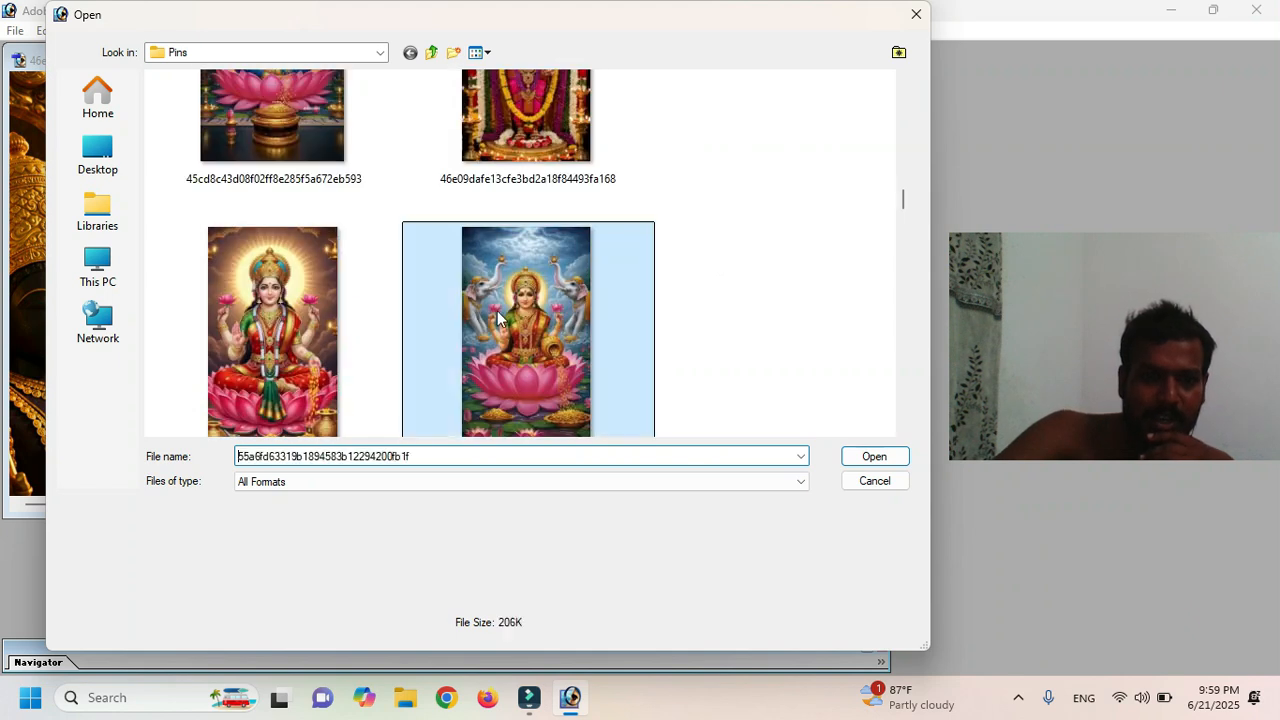
{"action": "left_click", "coordinate": [868, 457]}
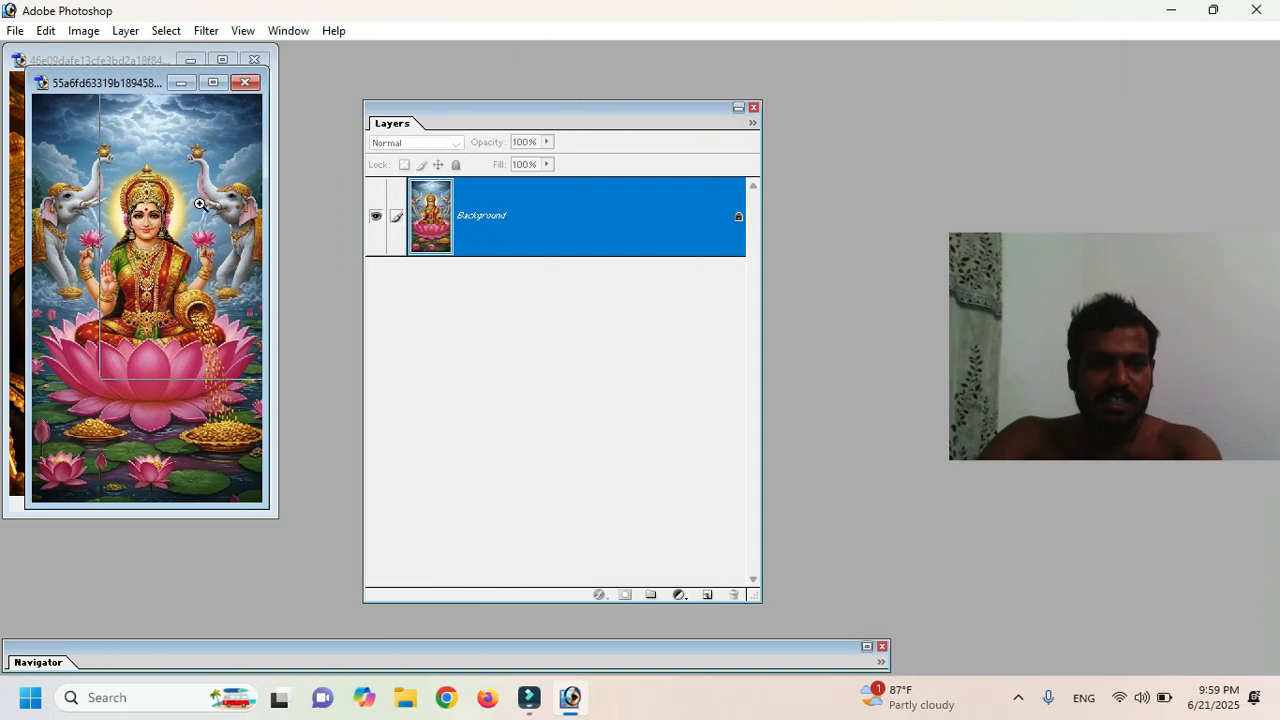
Step: Zoom the lotus goddess image to 50% and arrange its window and the enlarged Navigator clear of the composite
{"action": "left_click", "coordinate": [201, 202]}
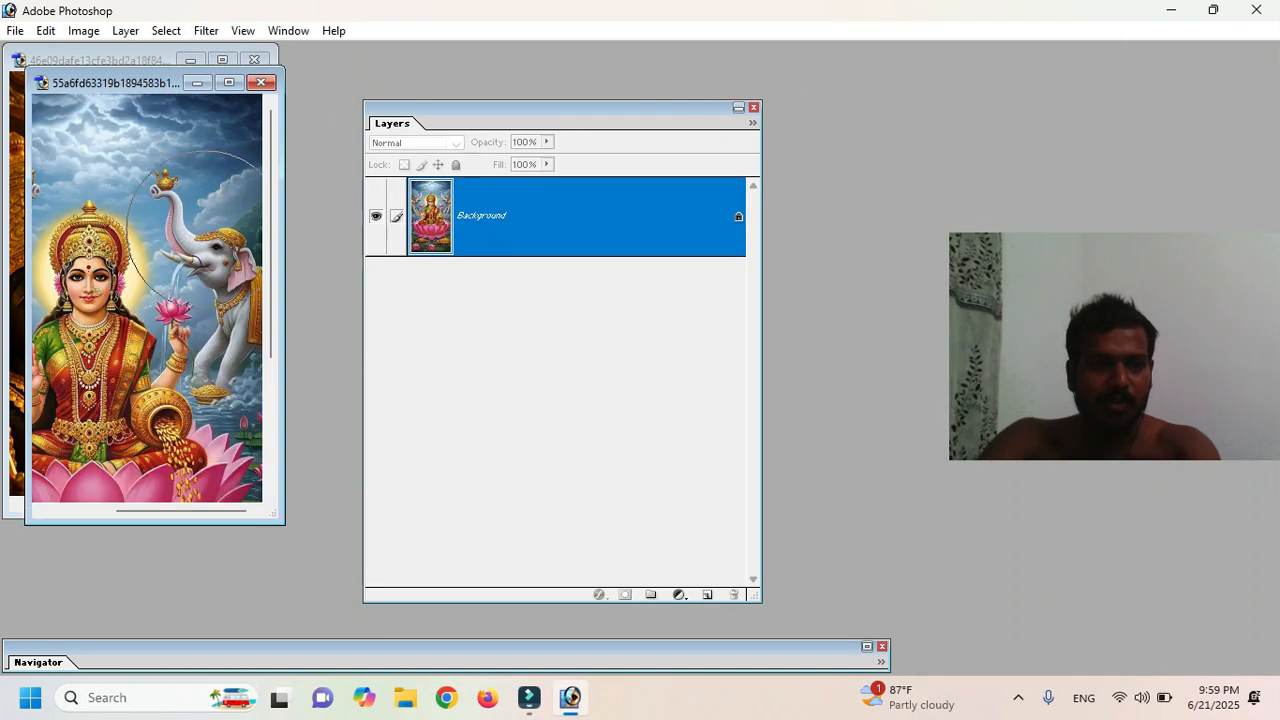
{"action": "double_click", "coordinate": [348, 650]}
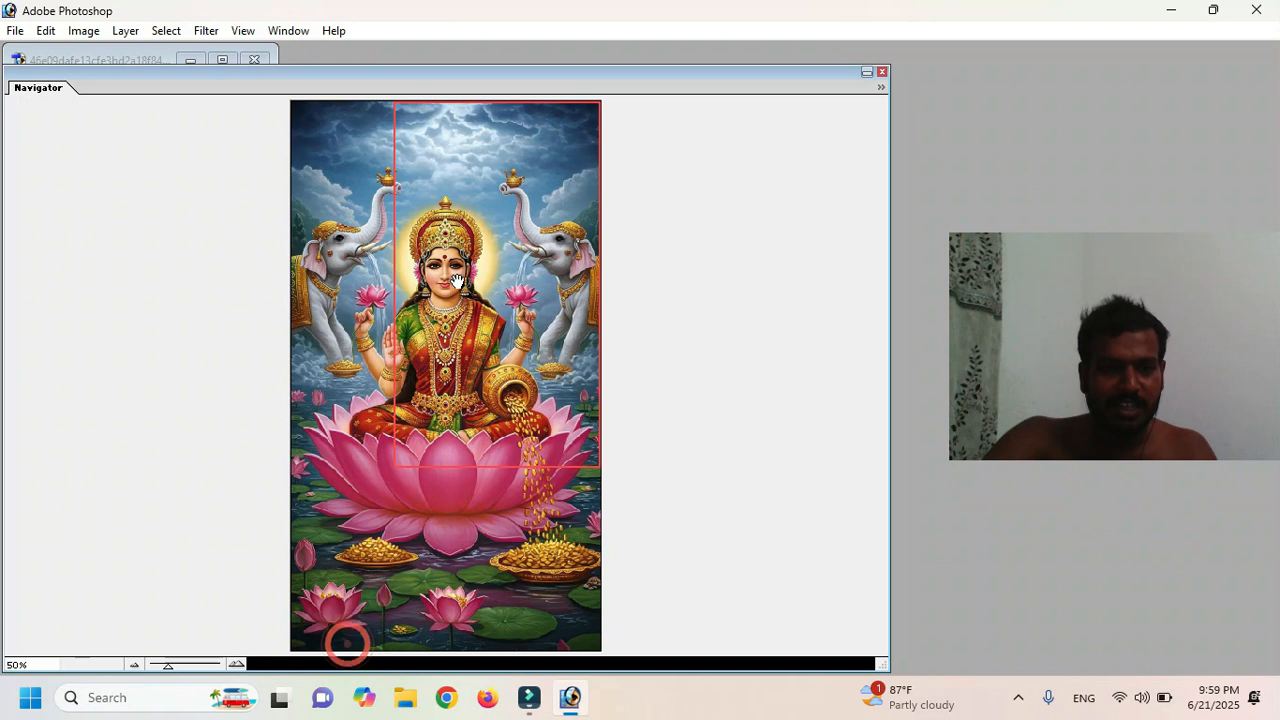
{"action": "left_click_drag", "start_coordinate": [494, 236], "coordinate": [413, 238]}
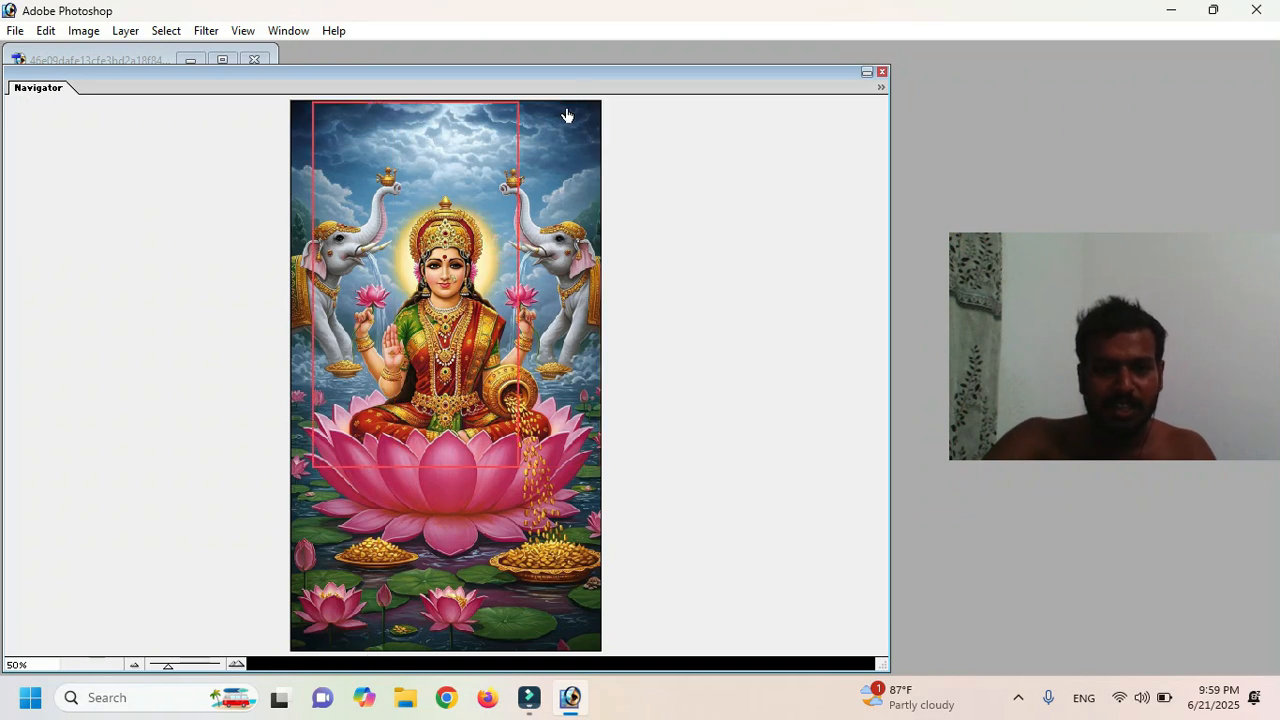
{"action": "left_click_drag", "start_coordinate": [889, 68], "coordinate": [880, 69]}
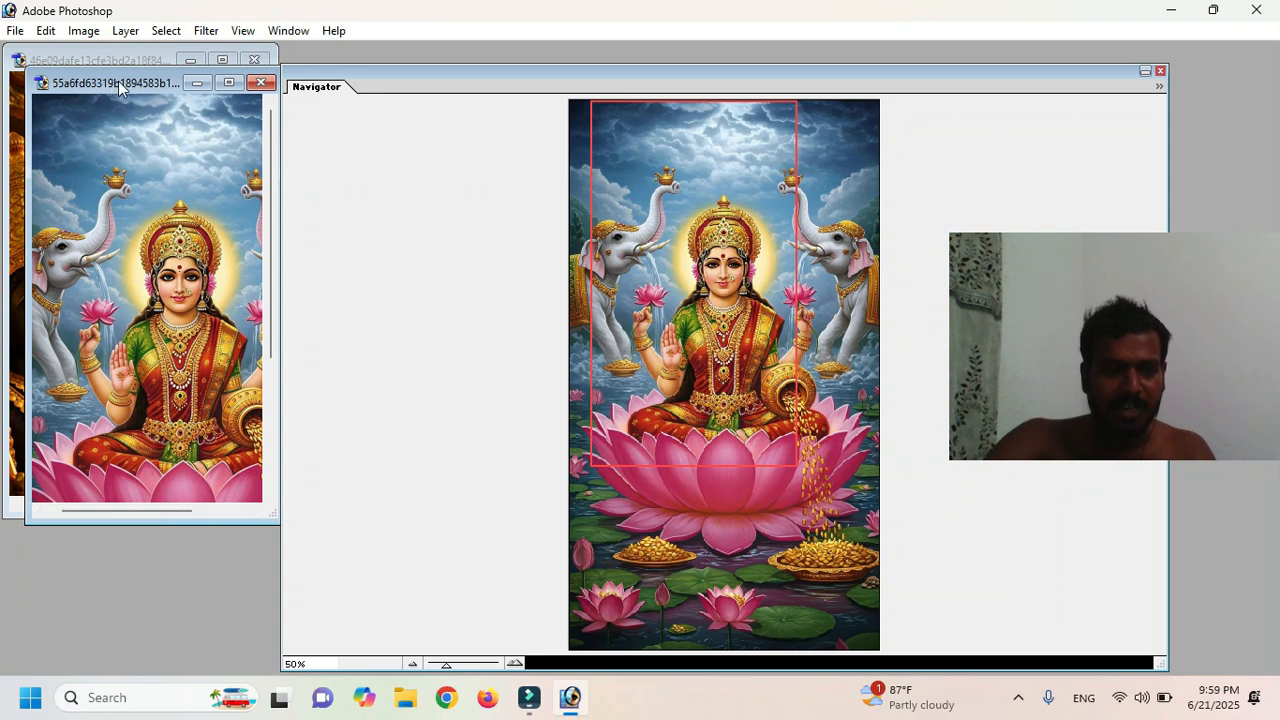
{"action": "left_click", "coordinate": [261, 82]}
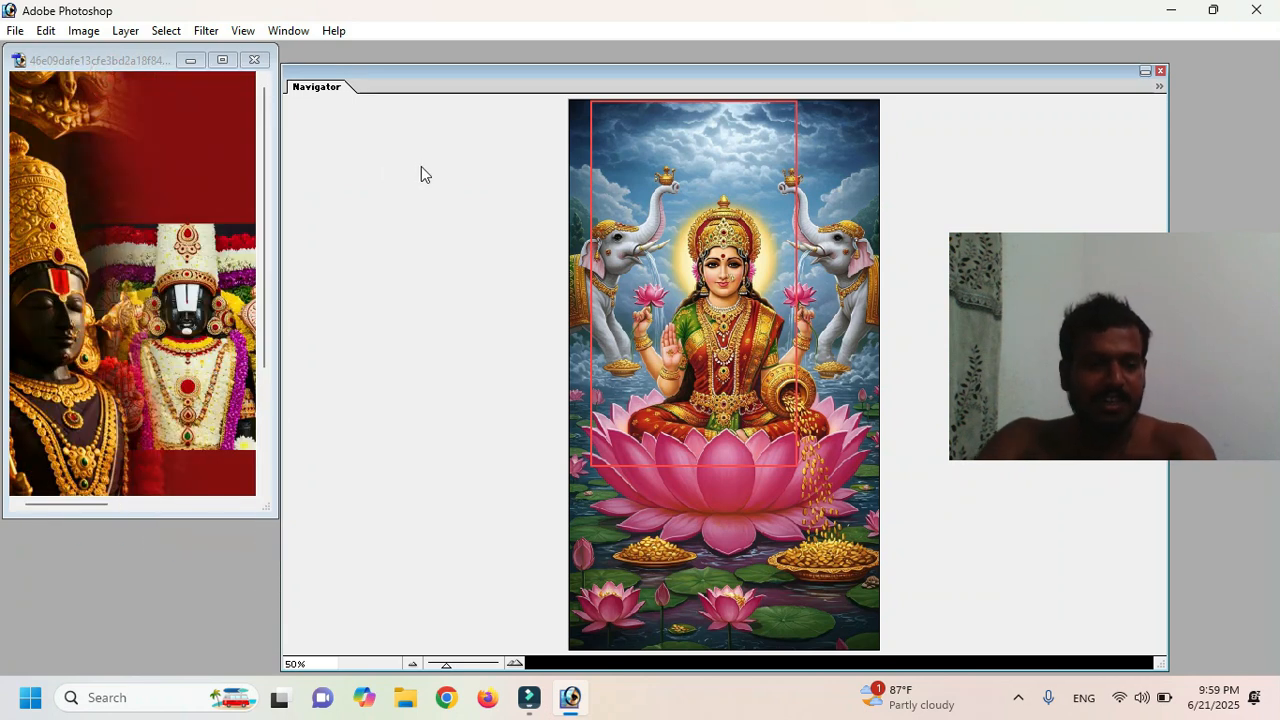
{"action": "left_click_drag", "start_coordinate": [531, 68], "coordinate": [775, 91]}
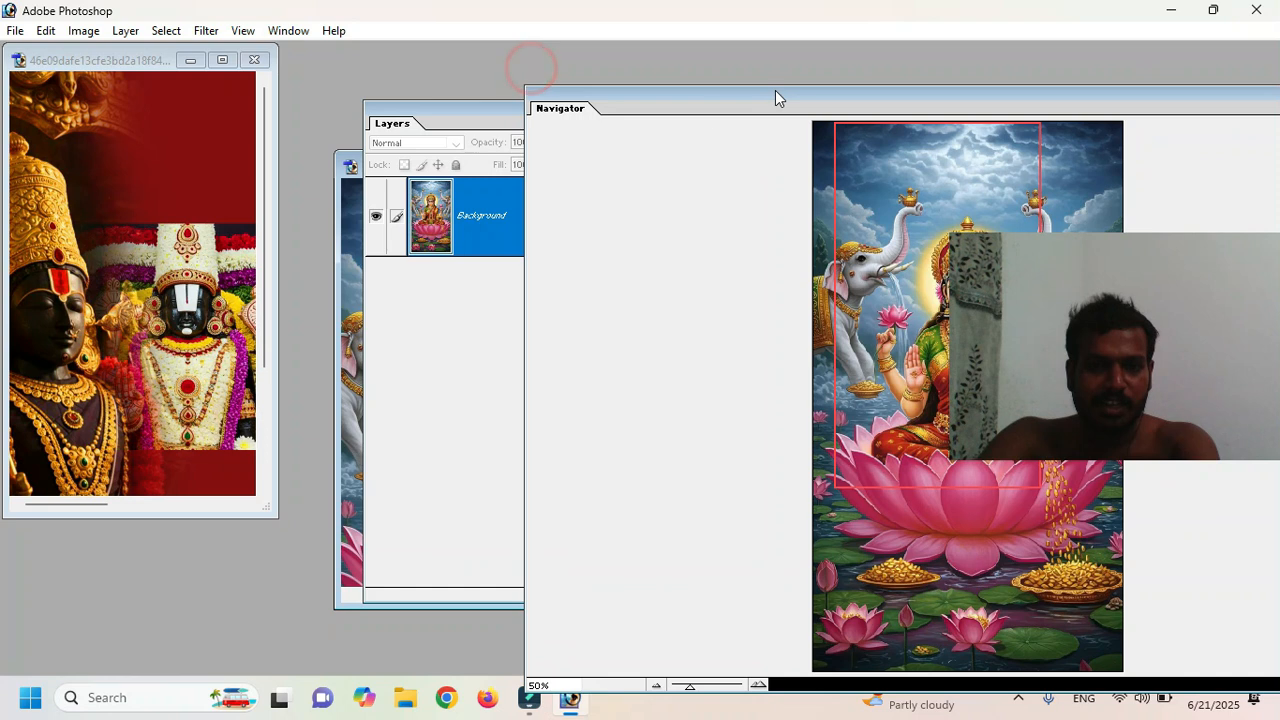
Step: Convert the goddess image's Background to Layer 0 and copy it into the composite document as a new layer
{"action": "double_click", "coordinate": [488, 239]}
{"action": "key", "text": "Return"}
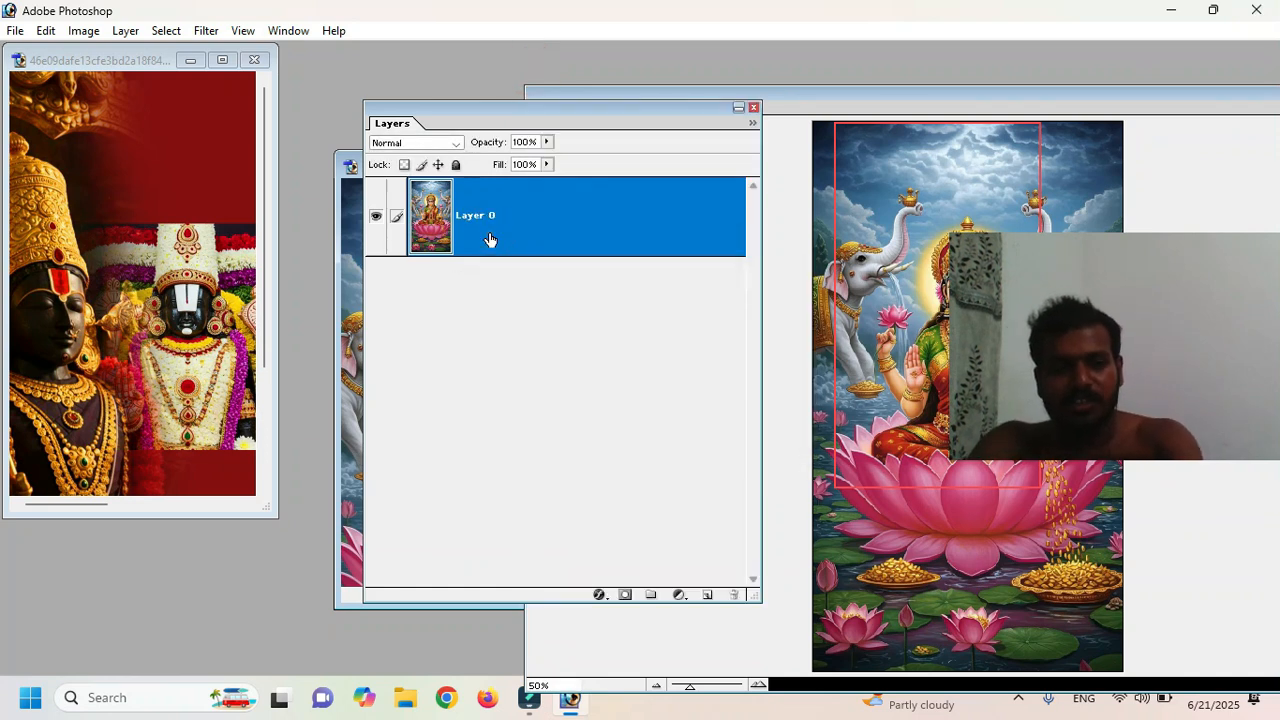
{"action": "scroll", "coordinate": [358, 312], "scroll_direction": "left", "scroll_amount": 2}
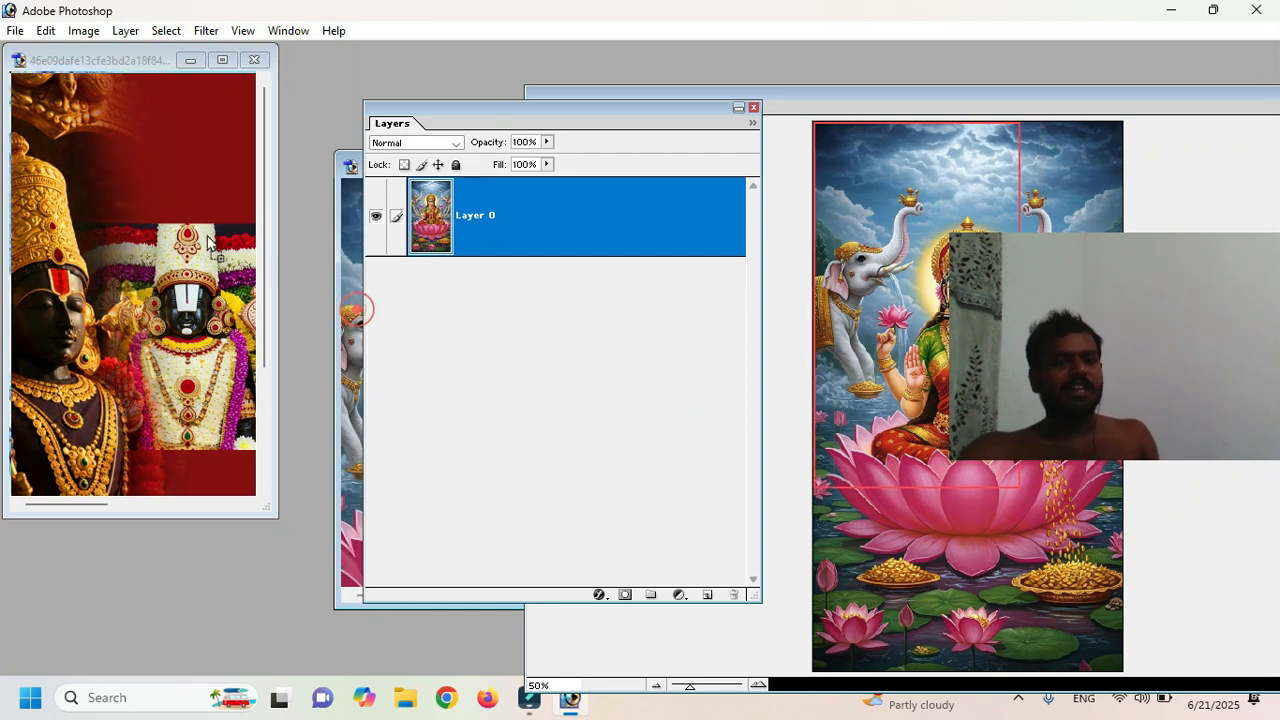
{"action": "left_click_drag", "start_coordinate": [196, 233], "coordinate": [195, 233]}
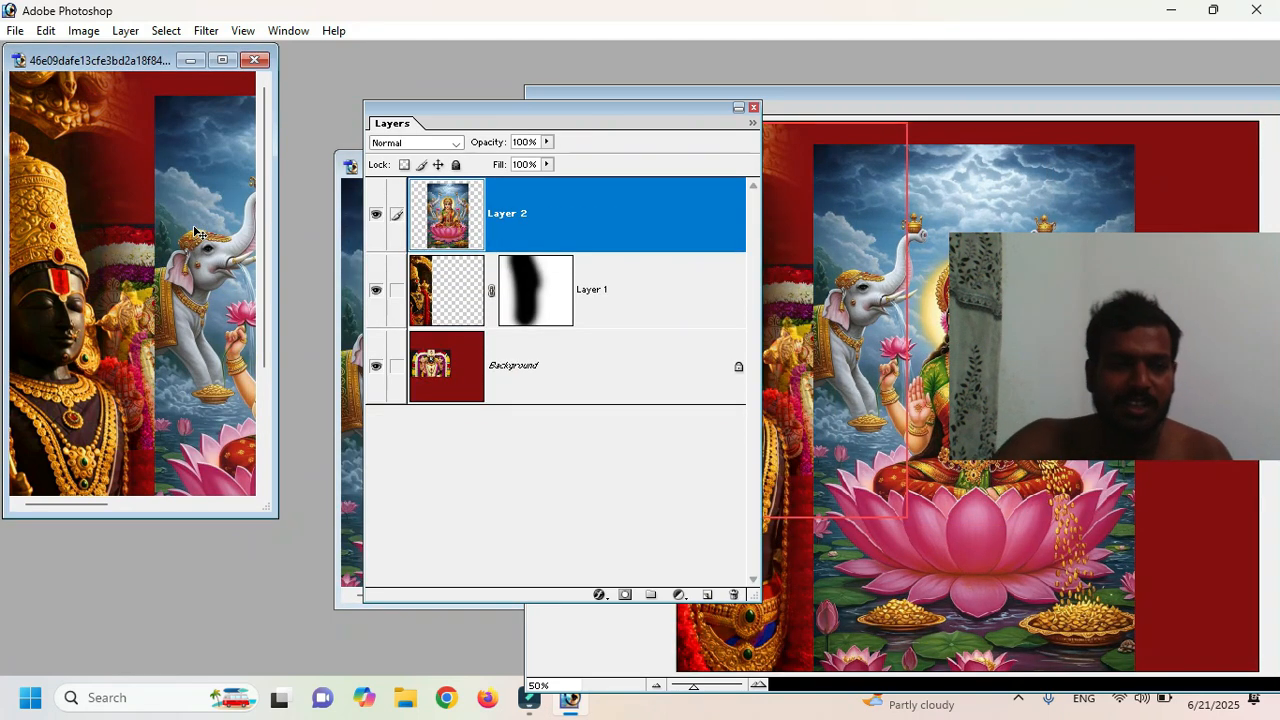
Step: Maximize the composite document, move the Layers palette beside the goddess image and collapse the Navigator
{"action": "left_click", "coordinate": [222, 60]}
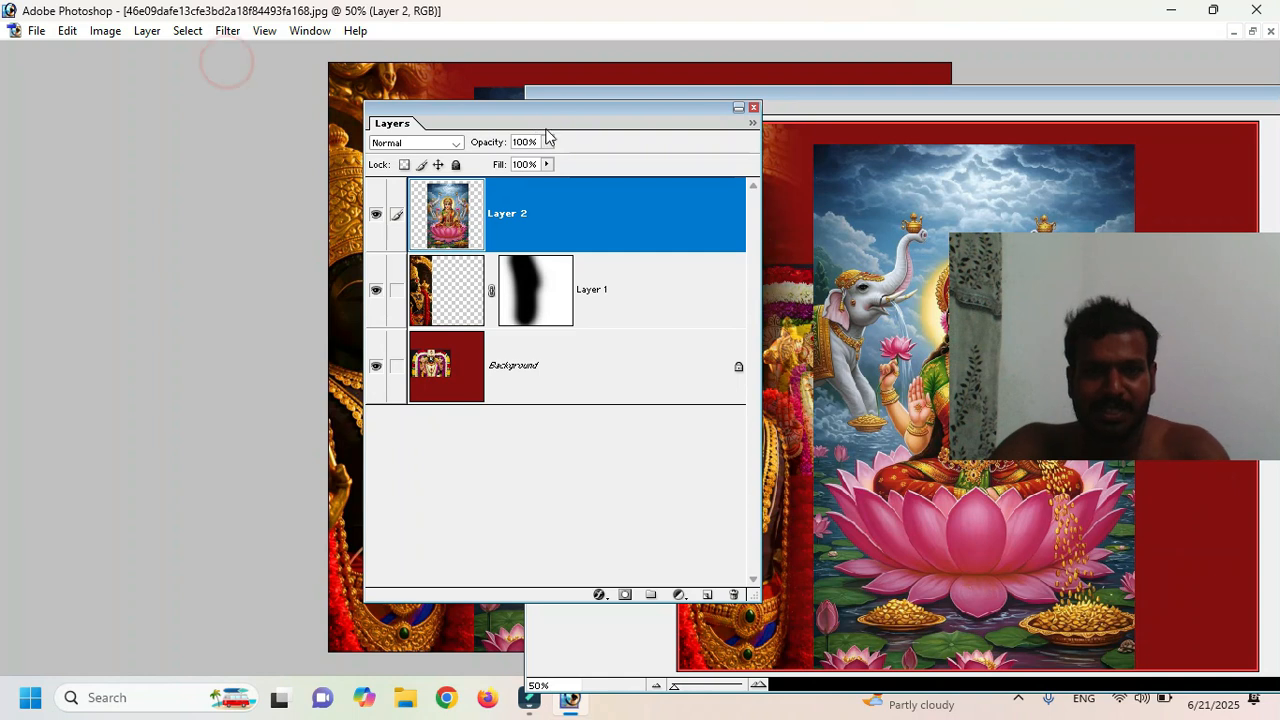
{"action": "left_click_drag", "start_coordinate": [570, 108], "coordinate": [176, 101]}
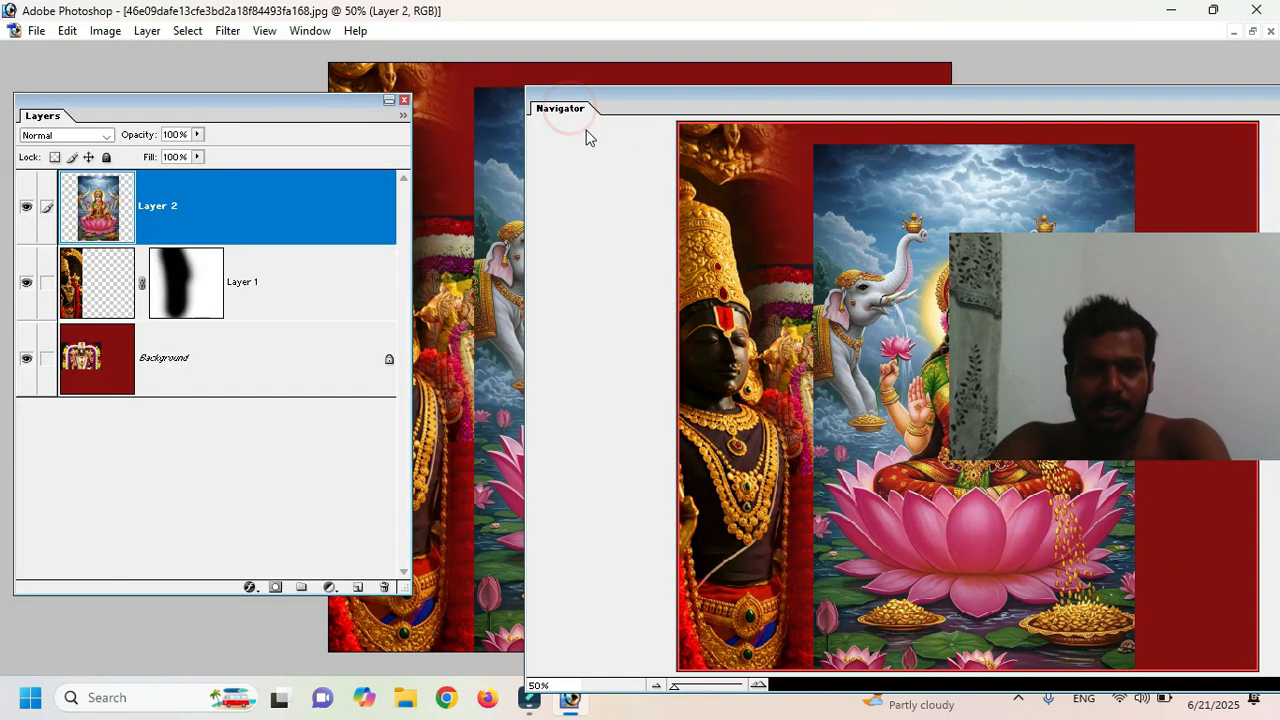
{"action": "double_click", "coordinate": [649, 100]}
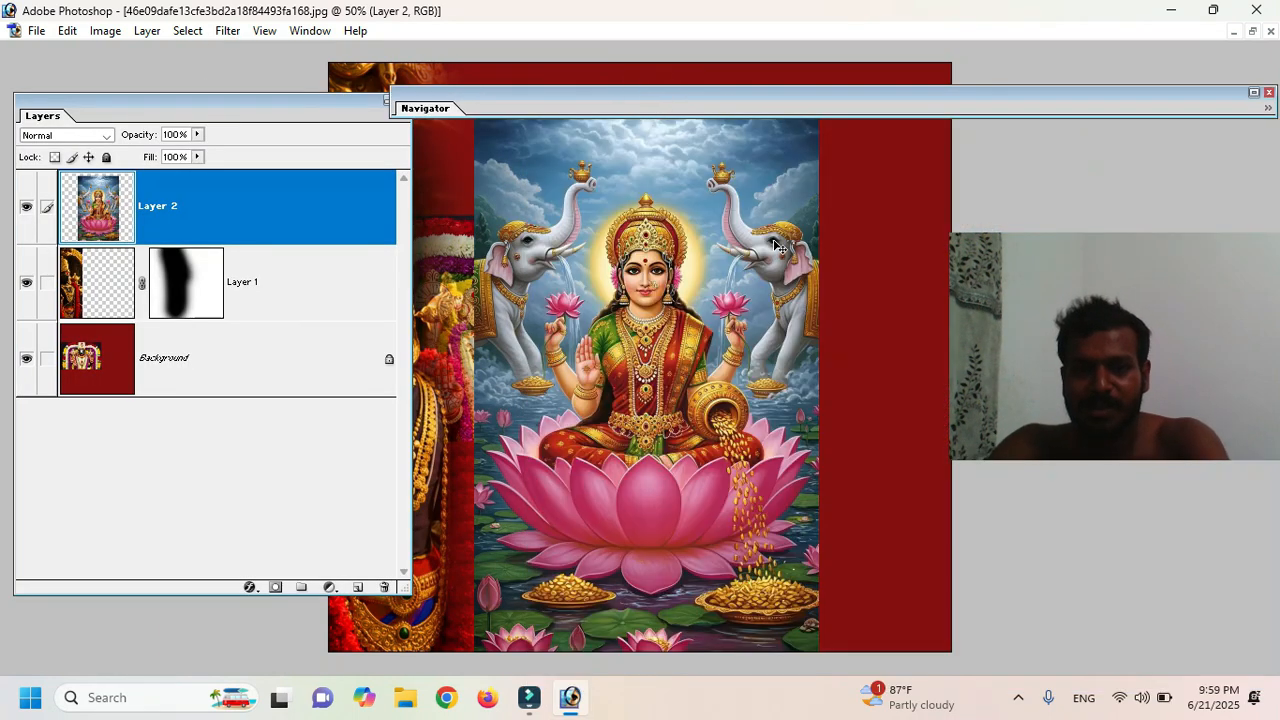
Step: Hide the palettes and reposition the lotus goddess layer just right of the canvas centre, spanning the full canvas height
{"action": "left_click_drag", "start_coordinate": [634, 360], "coordinate": [818, 352]}
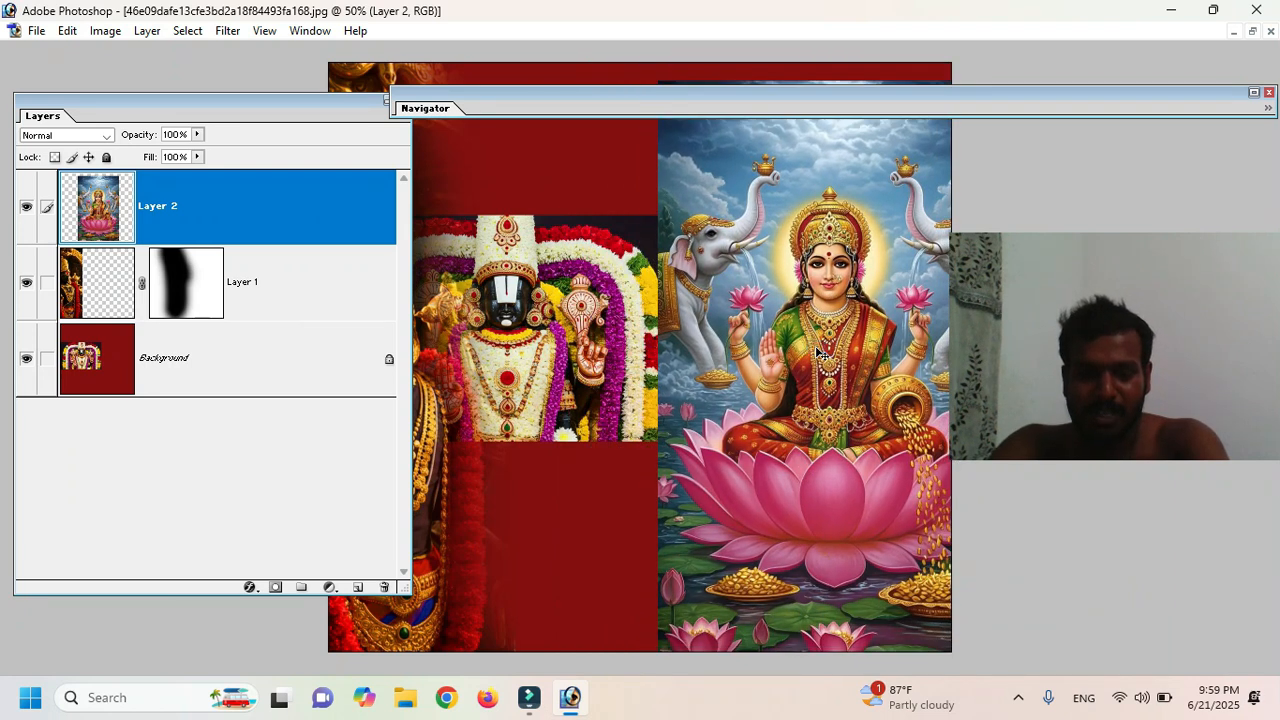
{"action": "key", "text": "Tab"}
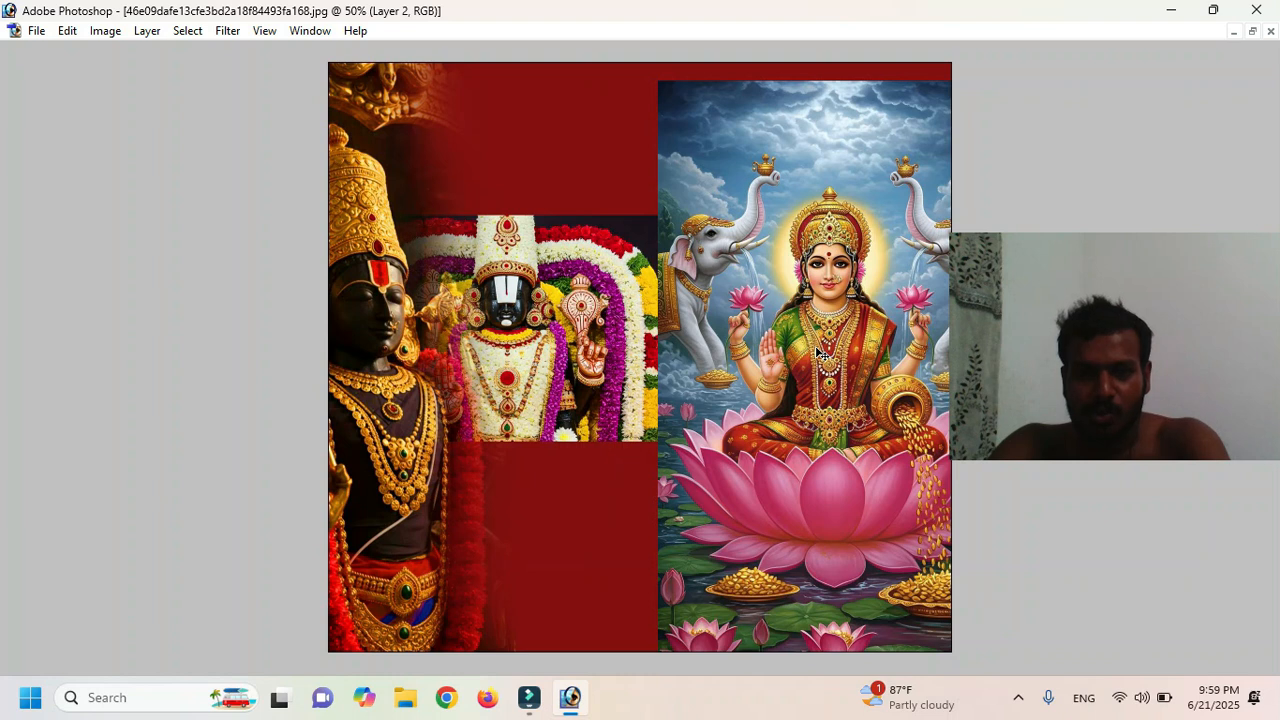
{"action": "left_click_drag", "start_coordinate": [979, 316], "coordinate": [1076, 140]}
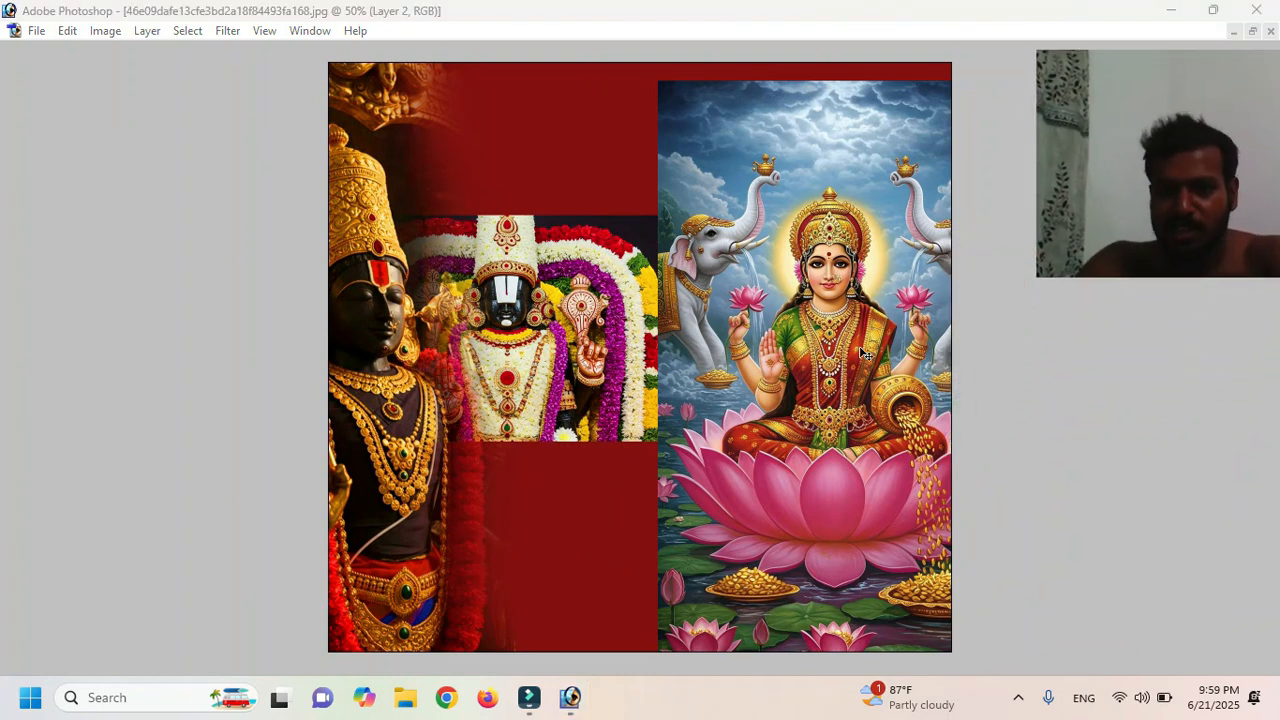
{"action": "left_click", "coordinate": [760, 333]}
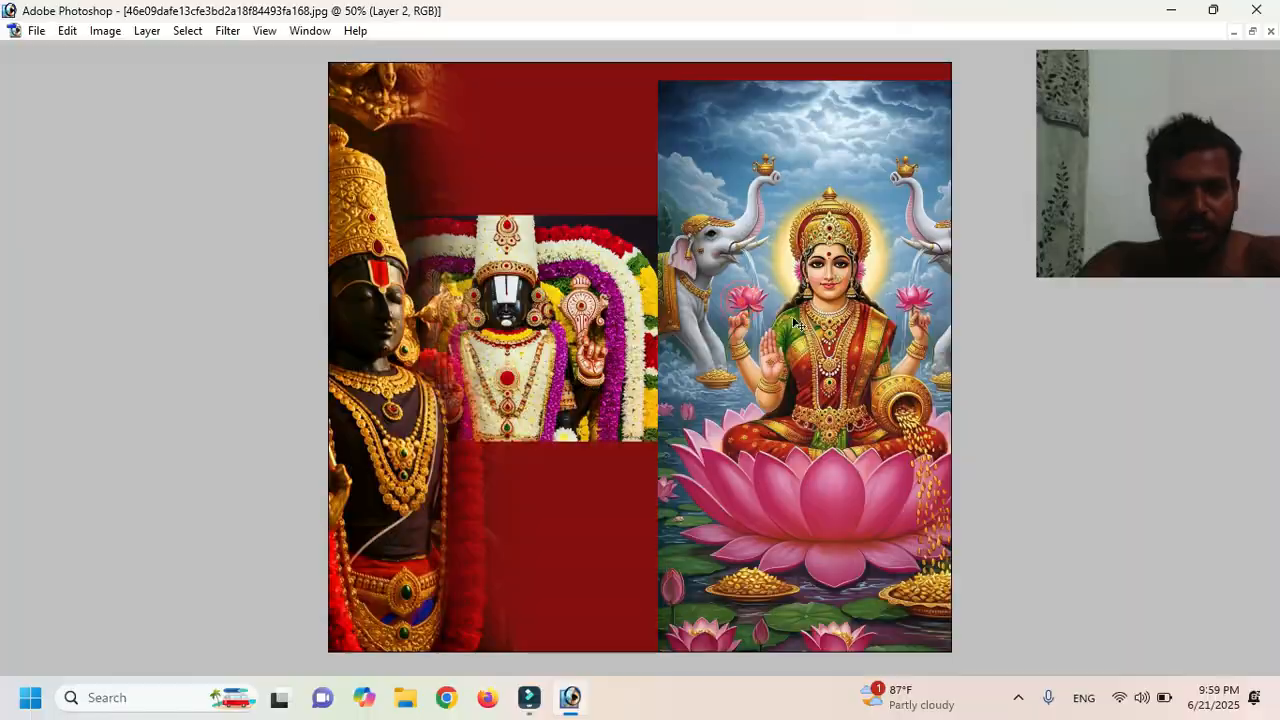
{"action": "key", "text": "ctrl+z"}
{"action": "left_click_drag", "start_coordinate": [688, 231], "coordinate": [636, 236]}
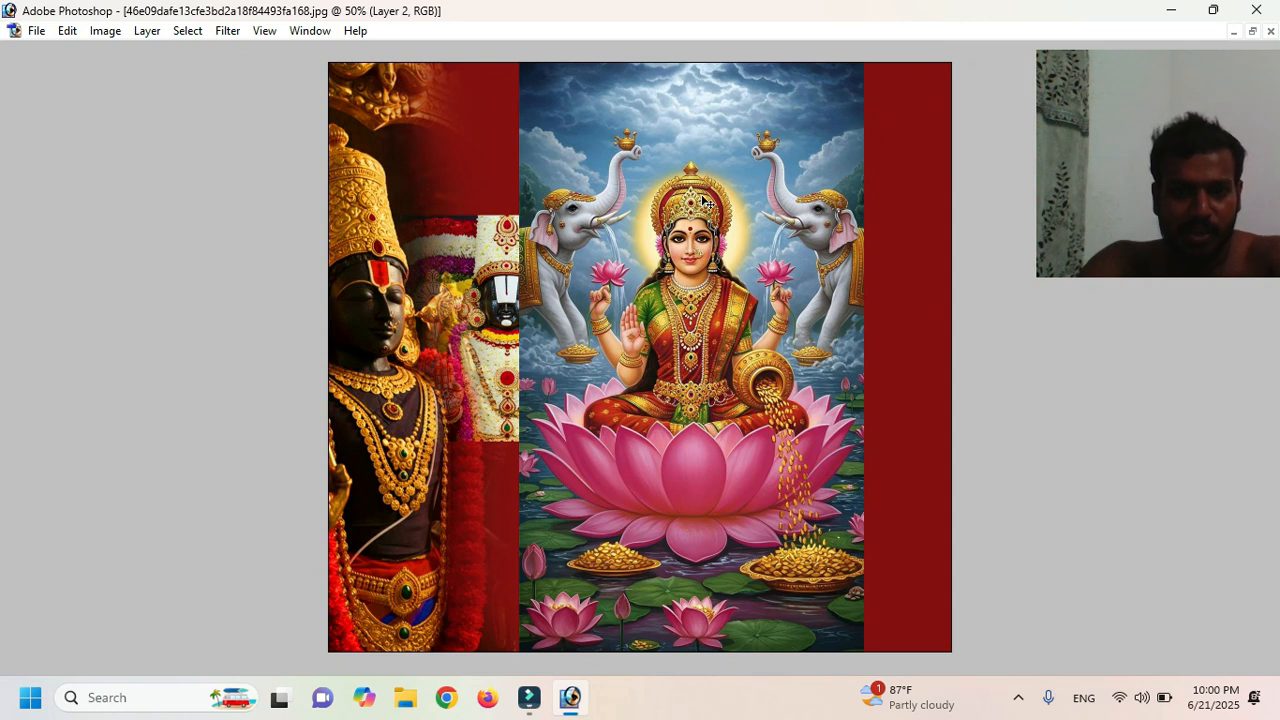
Step: Crop the composite to a wide banner strip framing the deities' heads and upper bodies
{"action": "left_click_drag", "start_coordinate": [297, 163], "coordinate": [936, 432]}
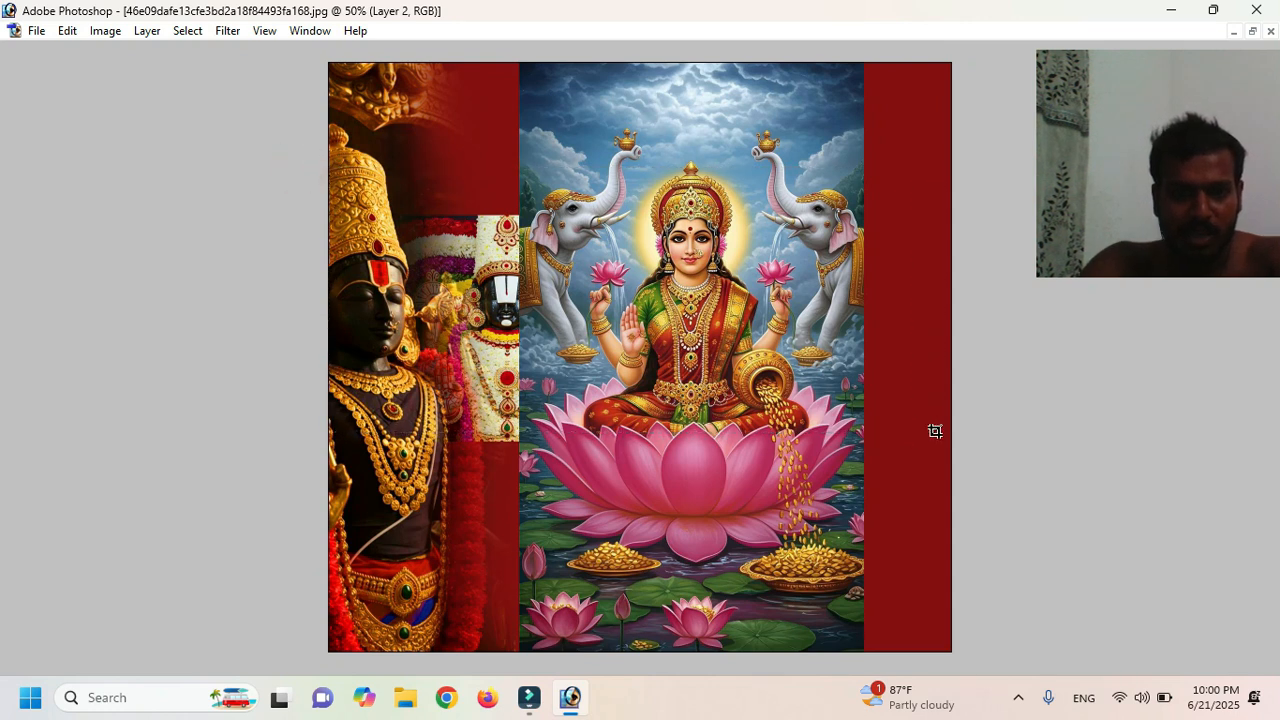
{"action": "right_click", "coordinate": [785, 252]}
{"action": "left_click", "coordinate": [829, 267]}
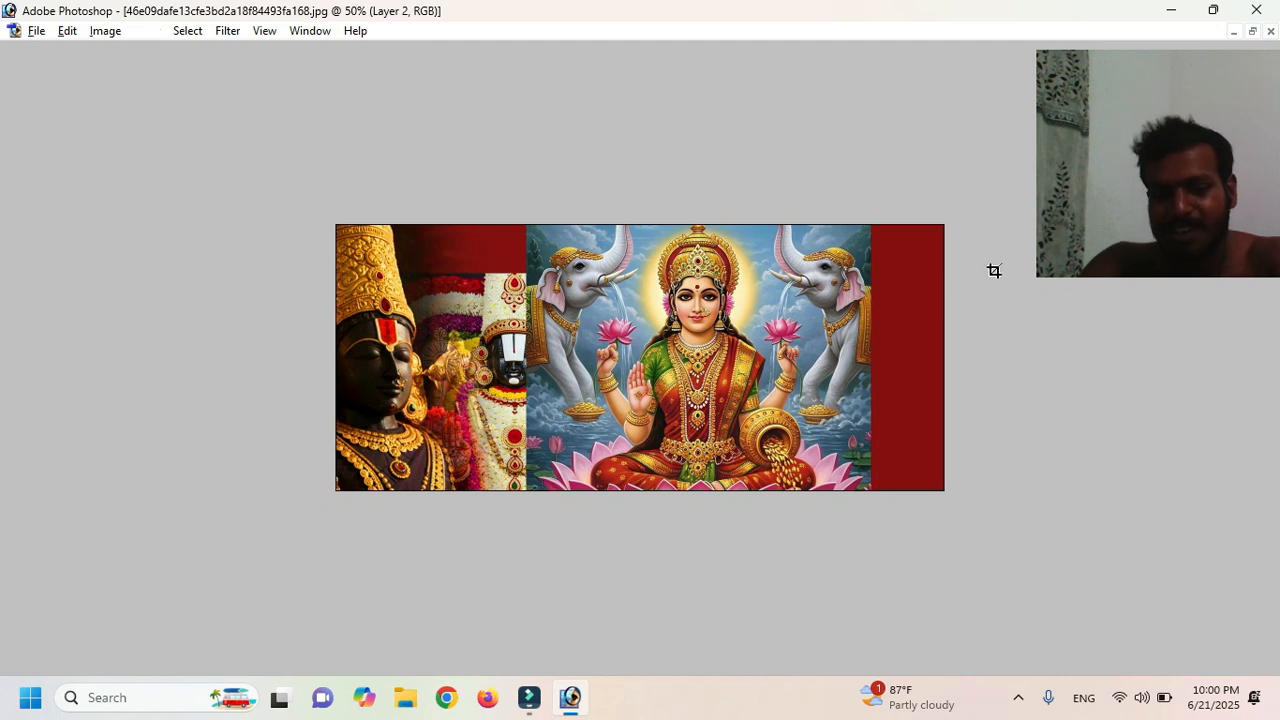
Step: Add a layer mask to Layer 2, brush away the goddess image's left and right sides, and lower its opacity to 39%
{"action": "left_click", "coordinate": [309, 31]}
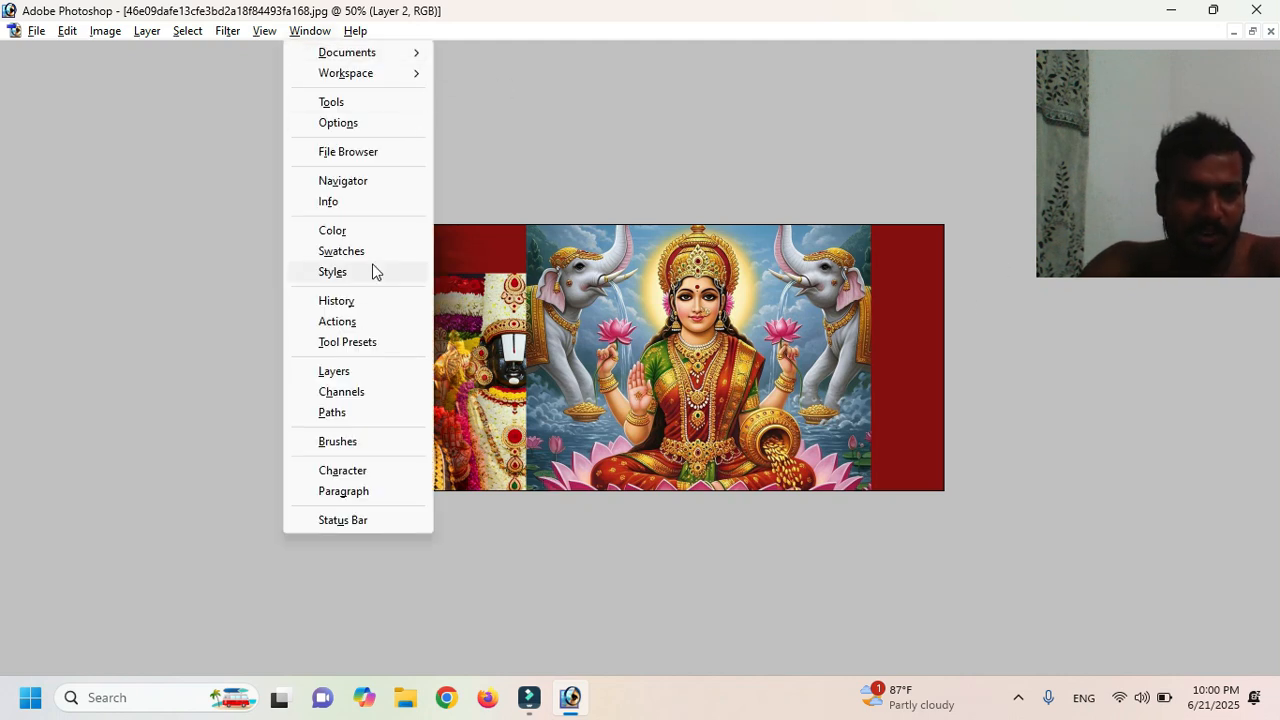
{"action": "left_click", "coordinate": [369, 371]}
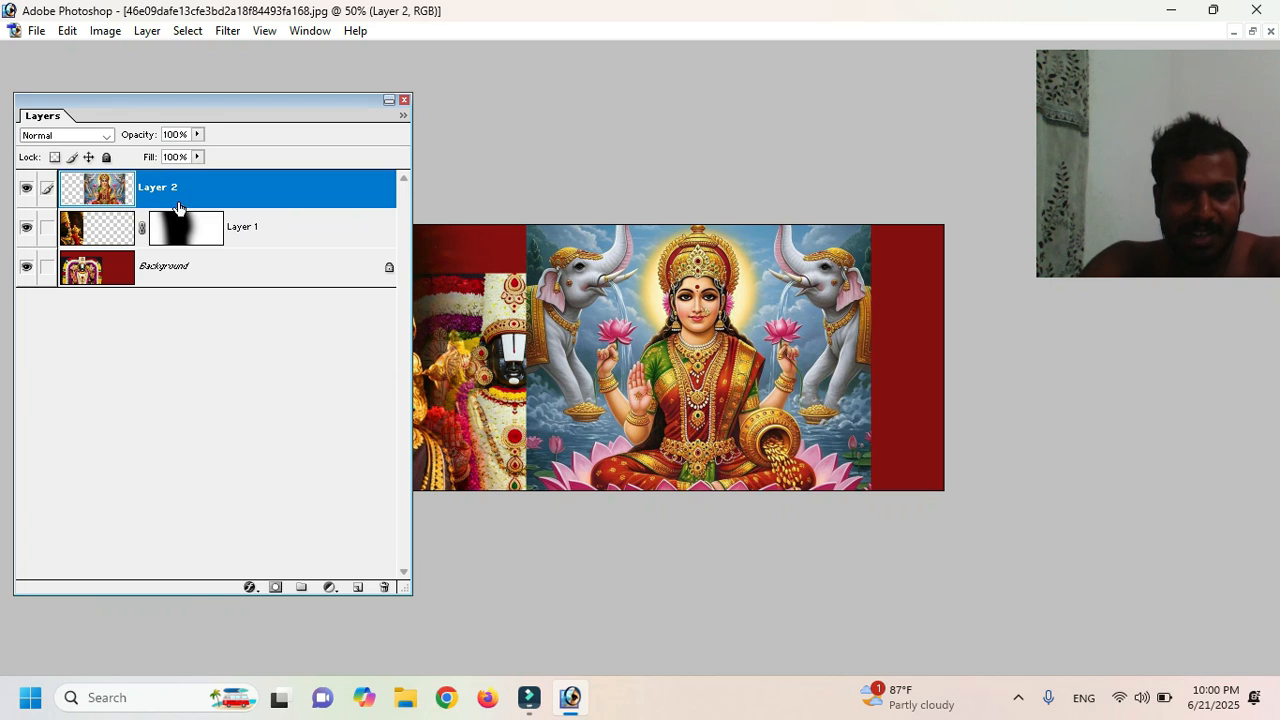
{"action": "left_click", "coordinate": [276, 588]}
{"action": "mouse_move", "coordinate": [560, 330]}
{"action": "left_mouse_down"}
{"action": "mouse_move", "coordinate": [571, 251]}
{"action": "mouse_move", "coordinate": [535, 297]}
{"action": "mouse_move", "coordinate": [585, 420]}
{"action": "left_mouse_up"}
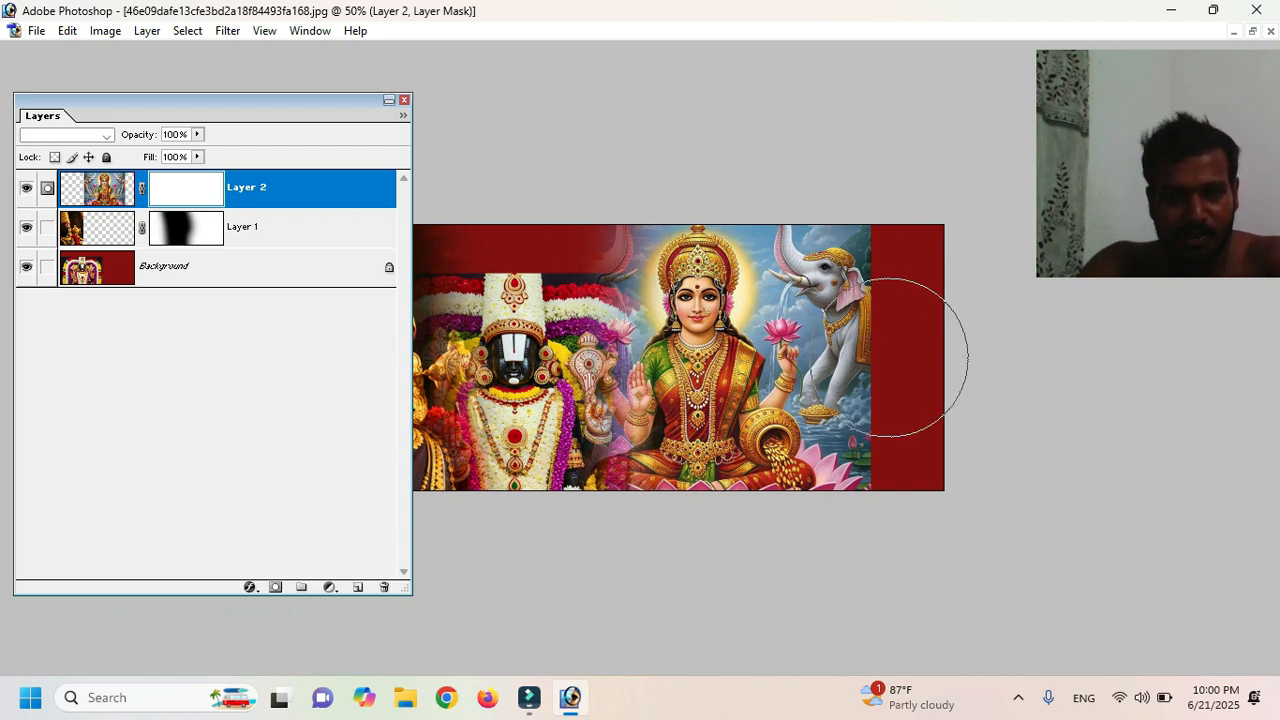
{"action": "left_click_drag", "start_coordinate": [905, 372], "coordinate": [846, 166]}
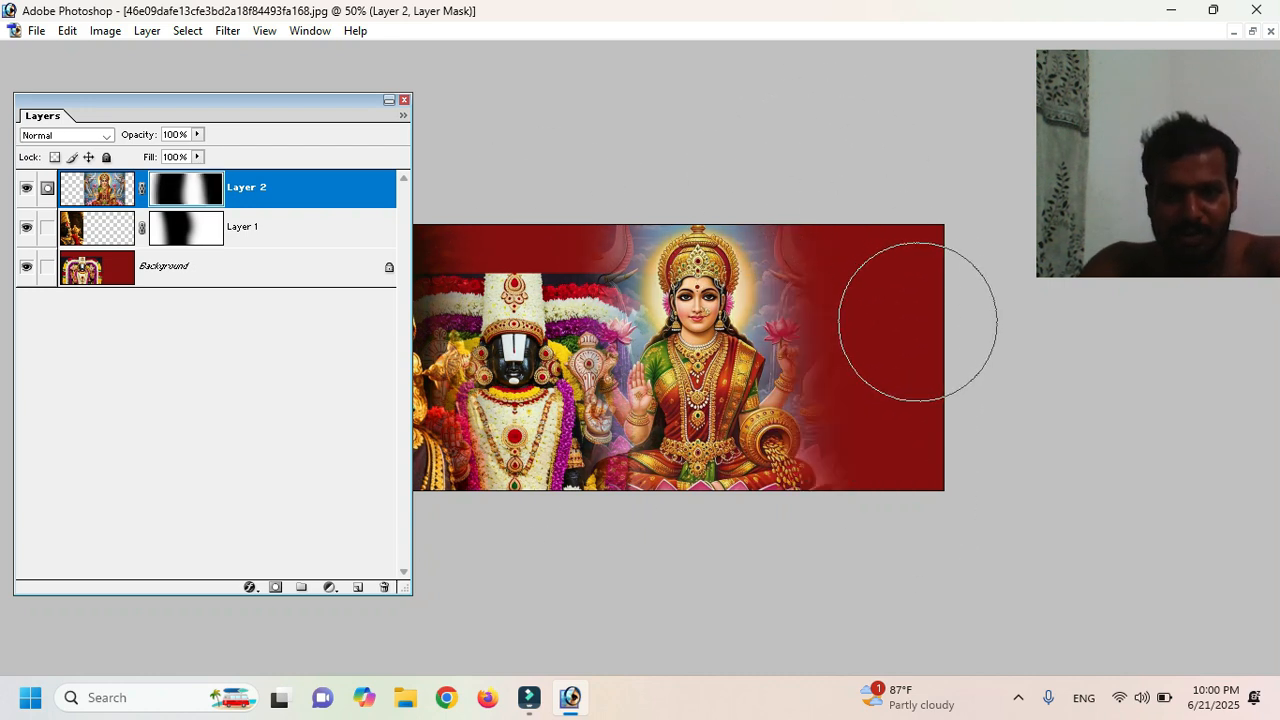
{"action": "left_click", "coordinate": [198, 135]}
{"action": "left_click_drag", "start_coordinate": [197, 134], "coordinate": [142, 157]}
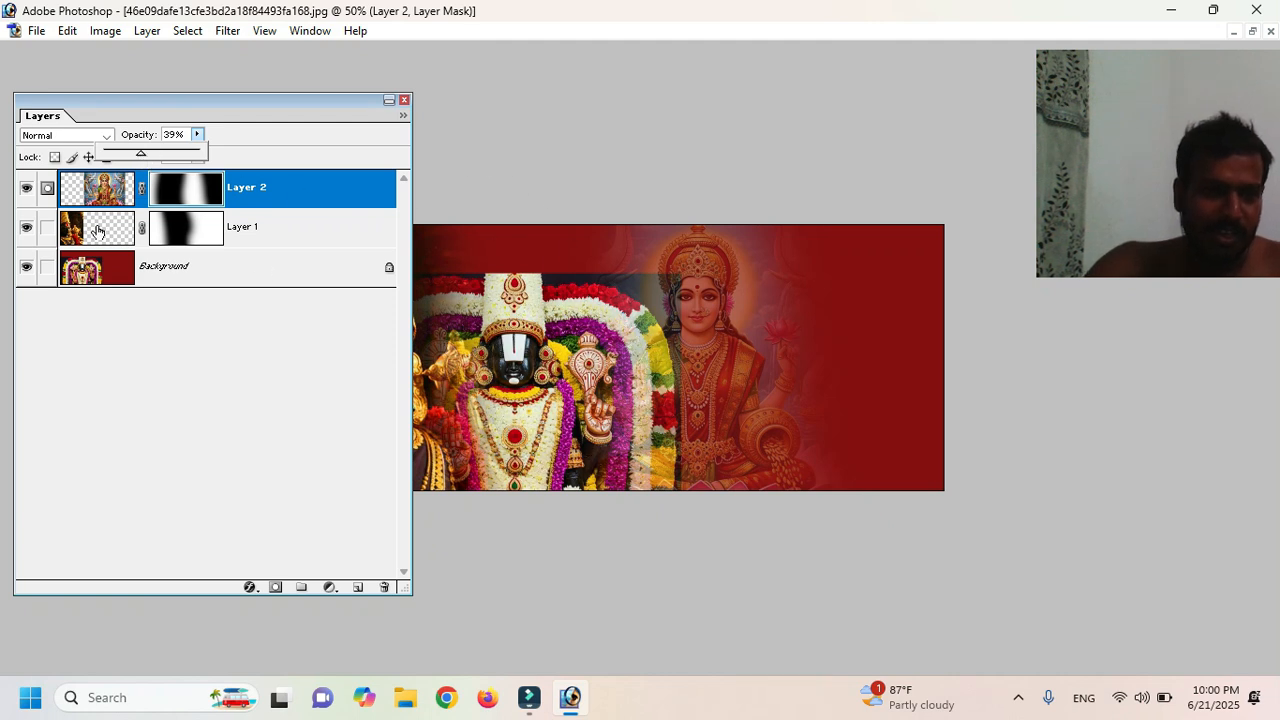
Step: Apply a strong Gaussian Blur to the Background layer so the garlanded deity dissolves into a soft glow
{"action": "left_click", "coordinate": [161, 271]}
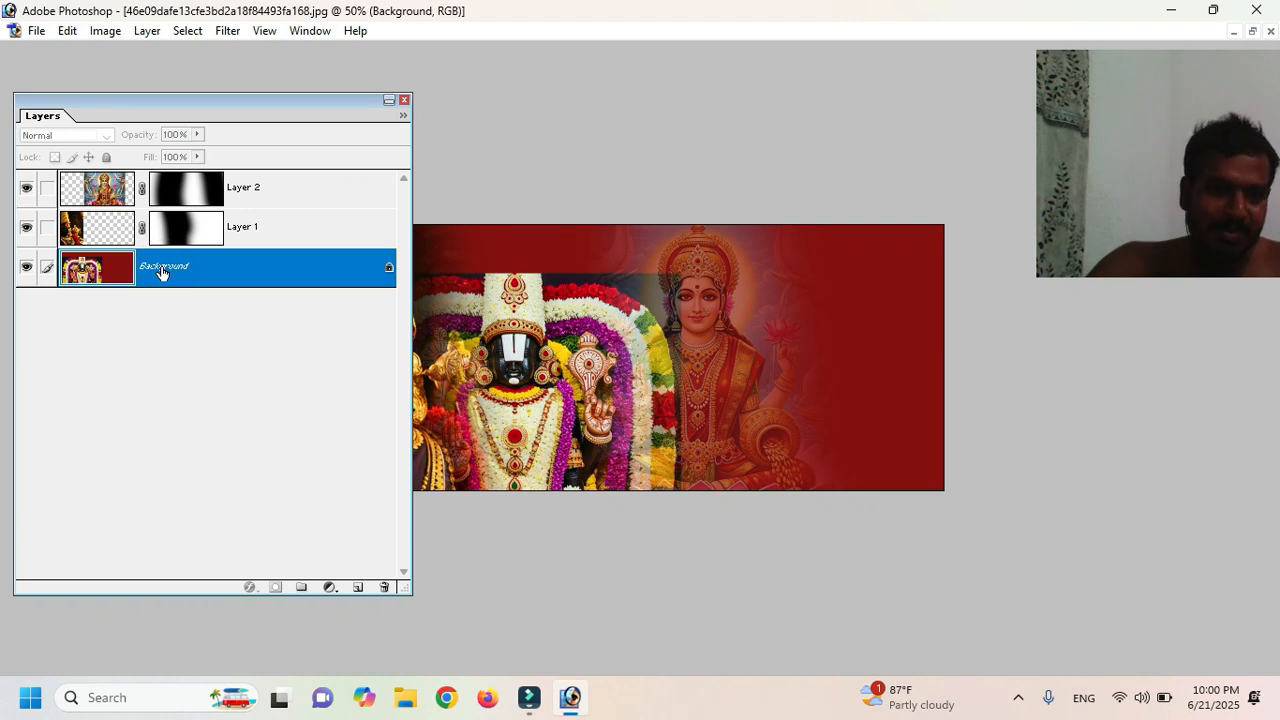
{"action": "left_click", "coordinate": [227, 30]}
{"action": "mouse_move", "coordinate": [360, 173]}
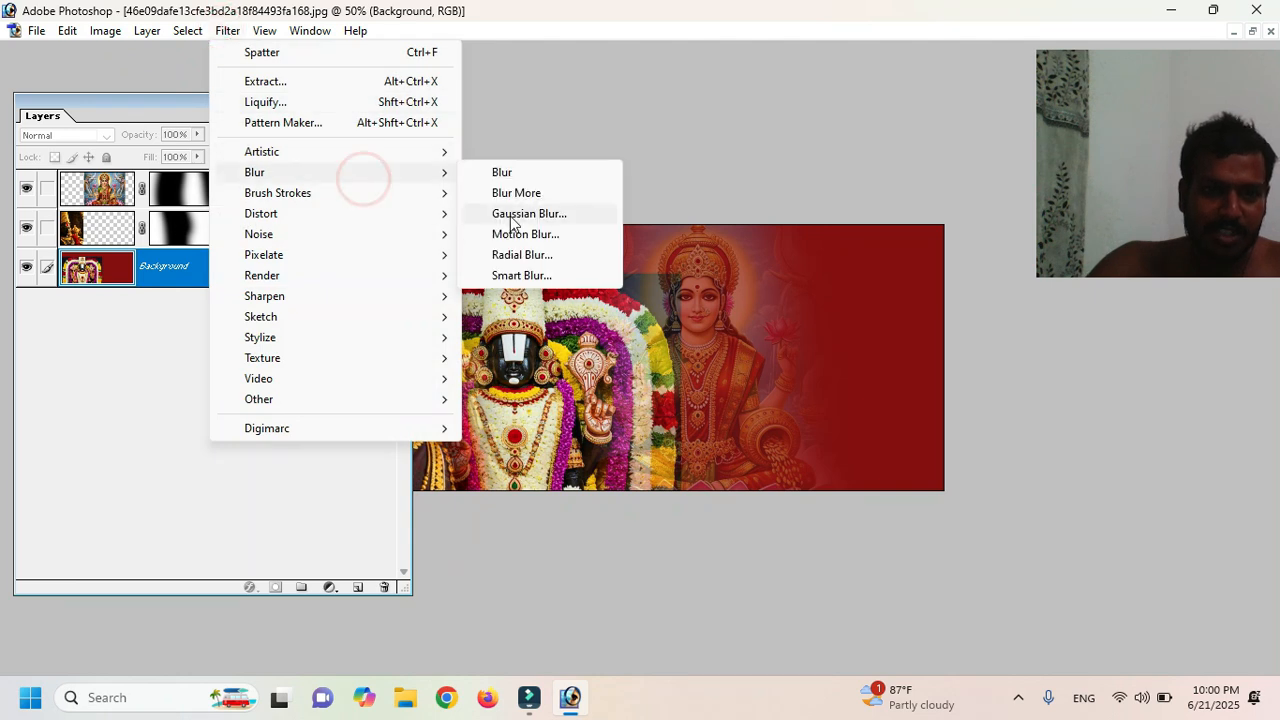
{"action": "left_click", "coordinate": [505, 212]}
{"action": "left_click_drag", "start_coordinate": [621, 198], "coordinate": [904, 153]}
{"action": "left_click", "coordinate": [1018, 183]}
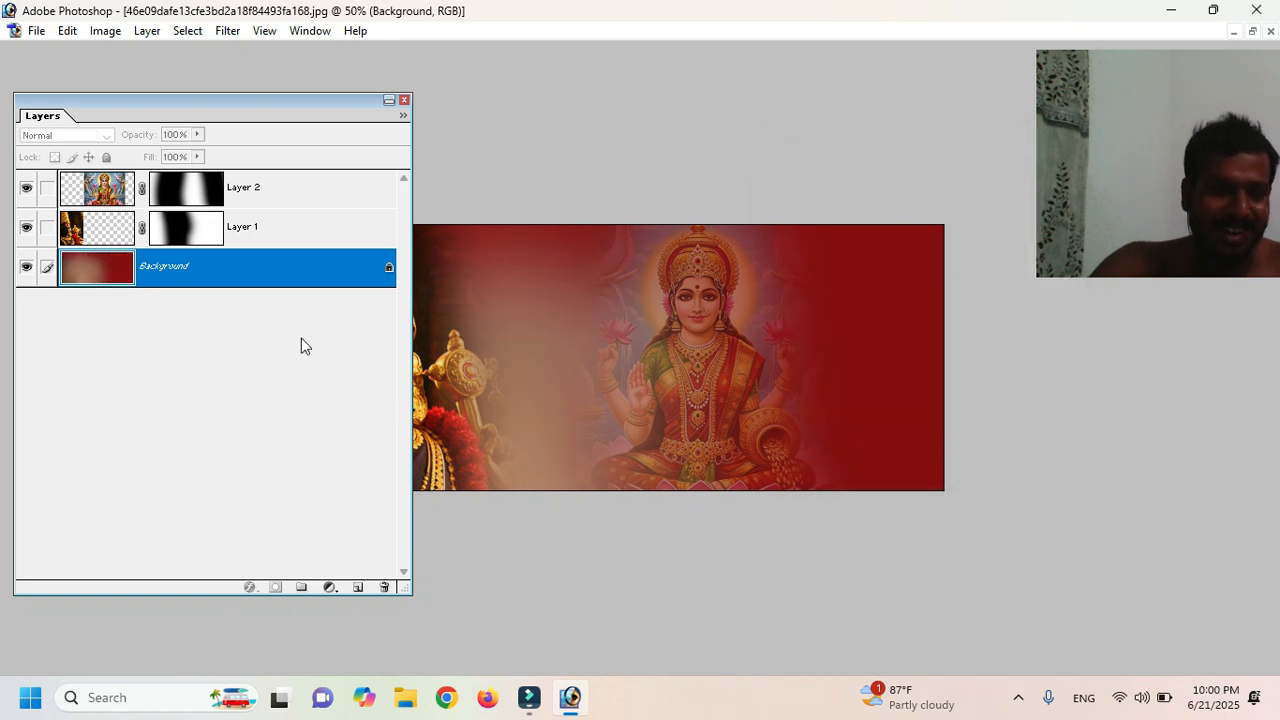
Step: Set the blend mode of the goddess layer, Layer 2, to Luminosity
{"action": "left_click", "coordinate": [240, 187]}
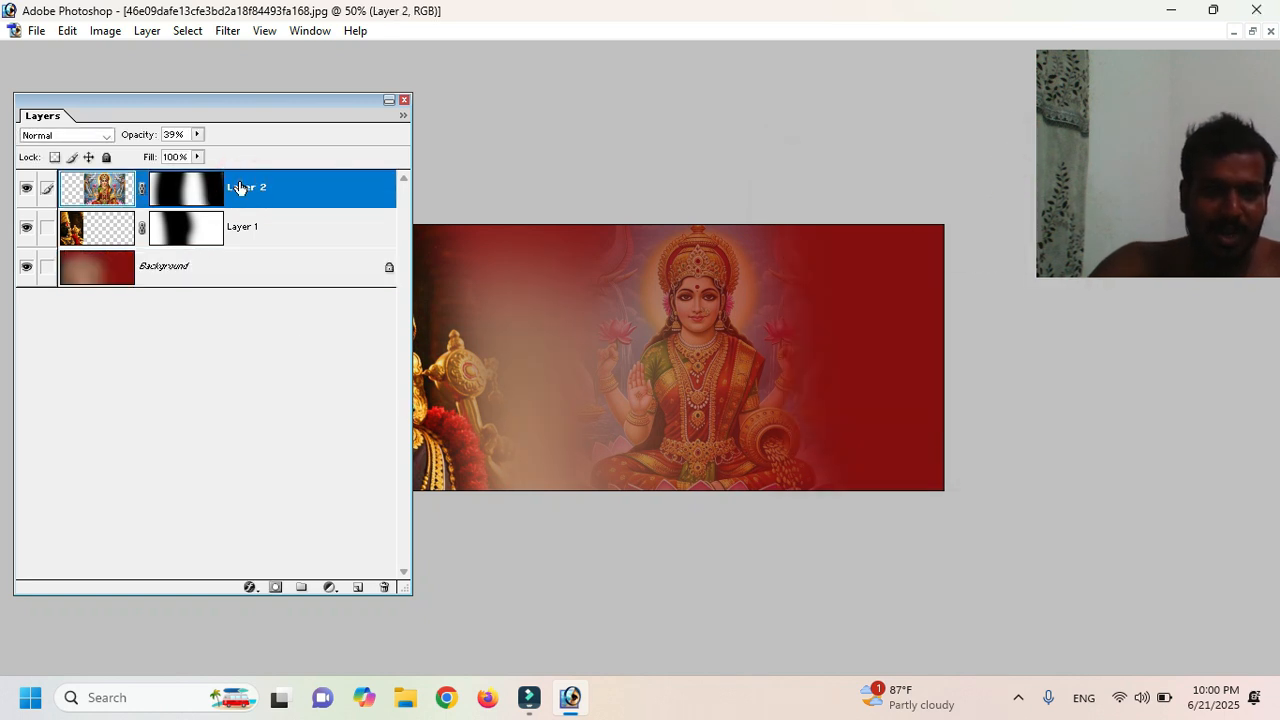
{"action": "left_click", "coordinate": [105, 137]}
{"action": "left_click", "coordinate": [49, 447]}
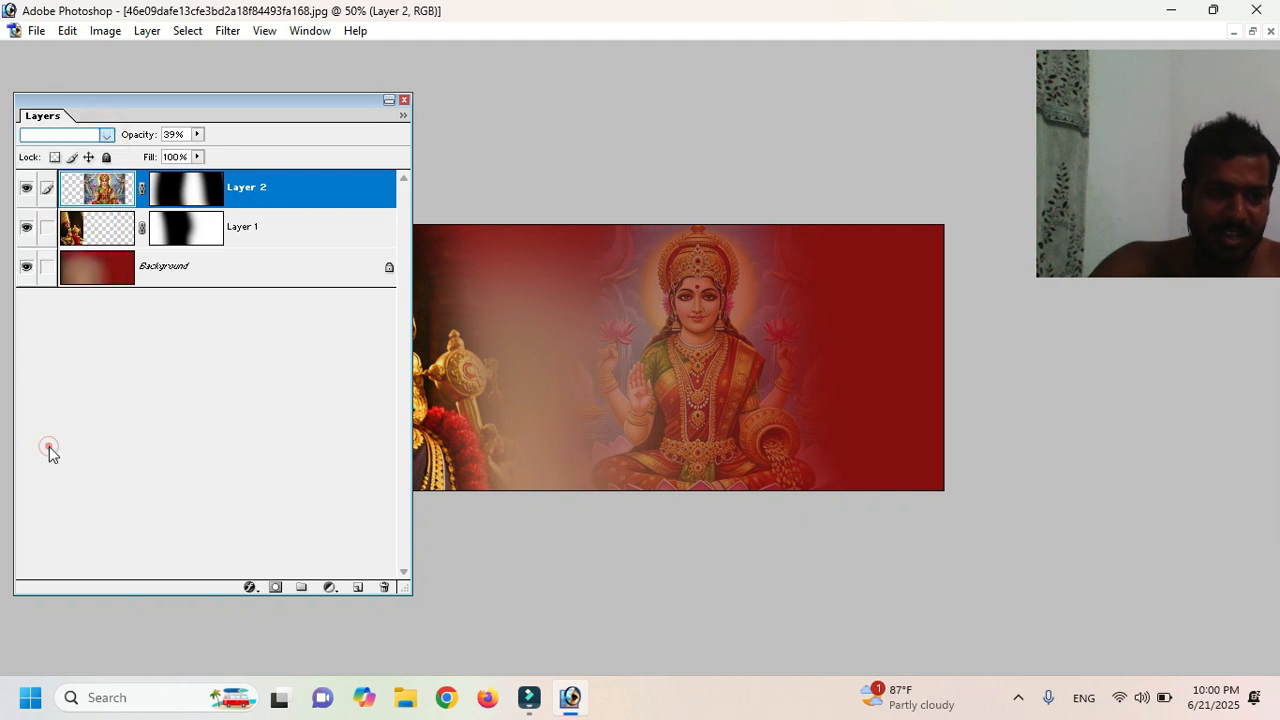
{"action": "left_click", "coordinate": [833, 627]}
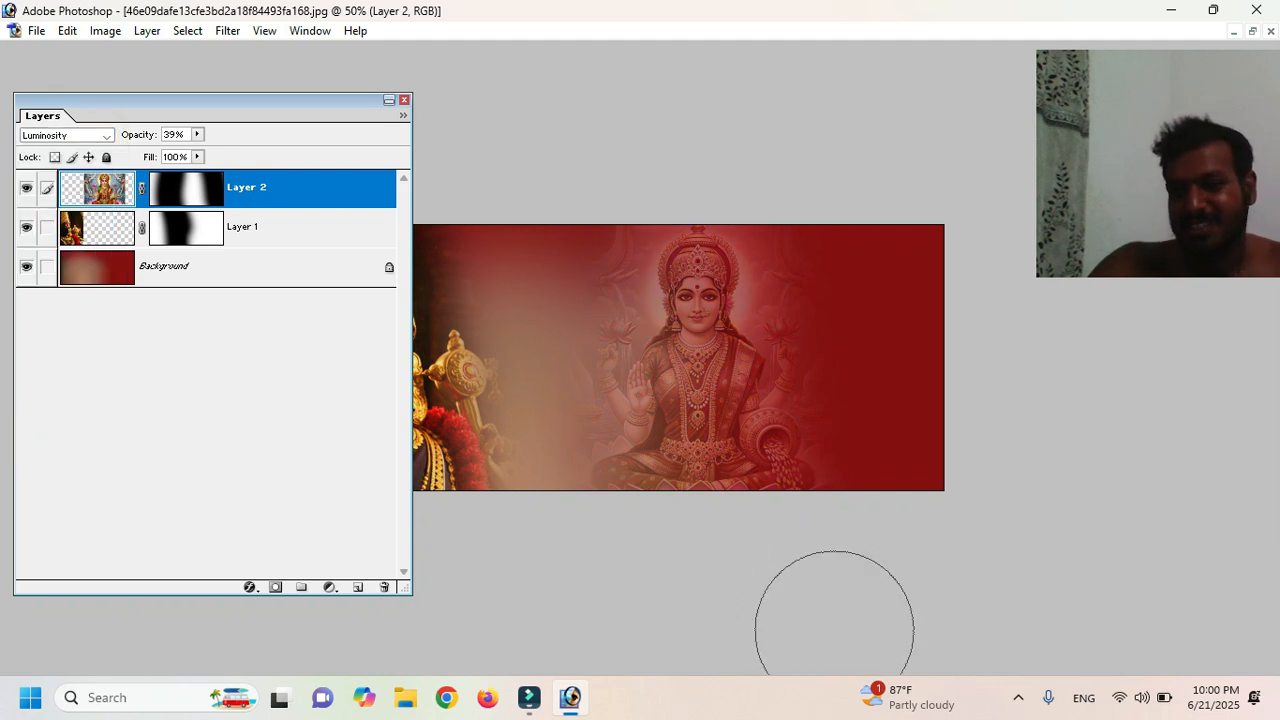
Step: Add a solid colour fill layer in brown #844710 directly above the Background
{"action": "left_click", "coordinate": [262, 280]}
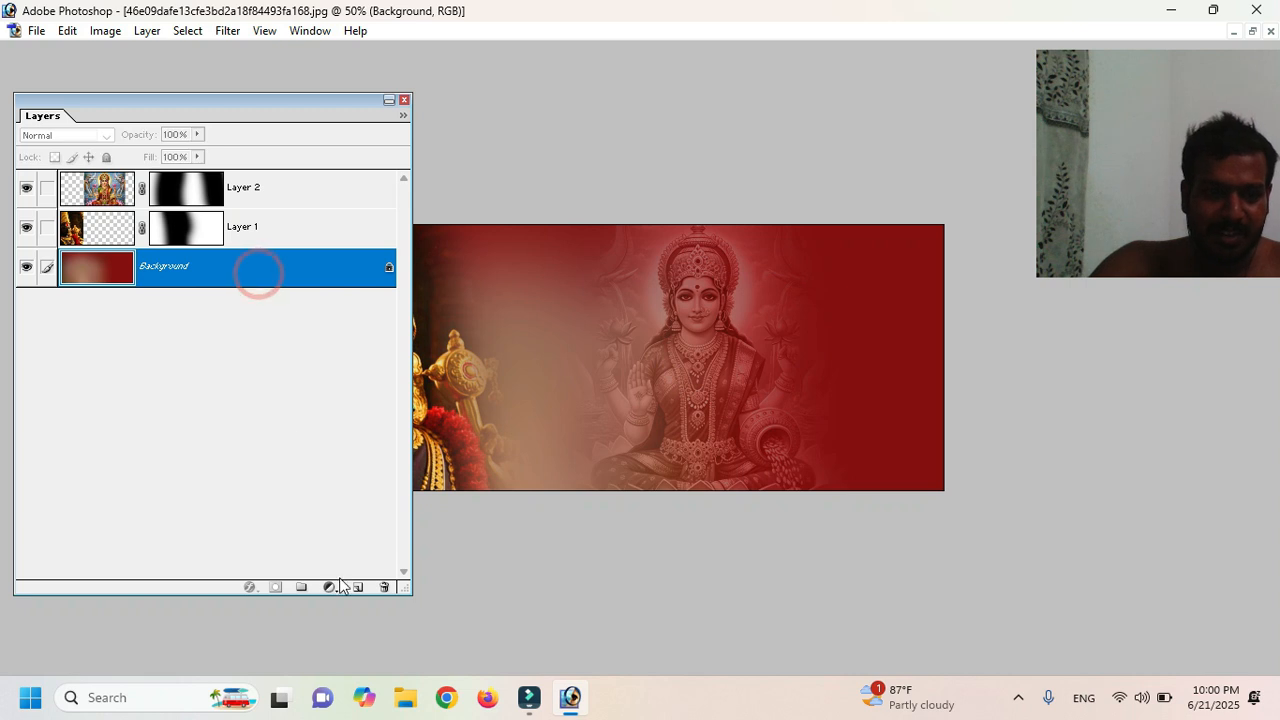
{"action": "left_click", "coordinate": [330, 587]}
{"action": "left_click", "coordinate": [380, 278]}
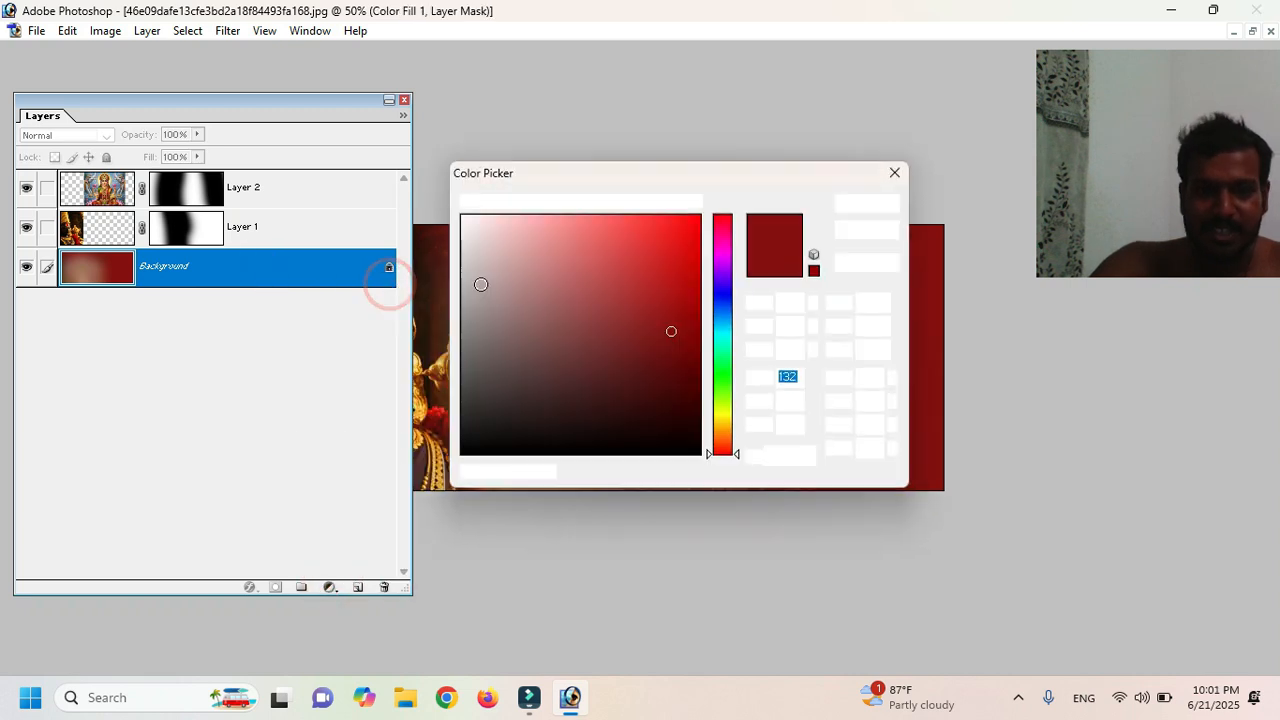
{"action": "left_click_drag", "start_coordinate": [732, 171], "coordinate": [320, 80]}
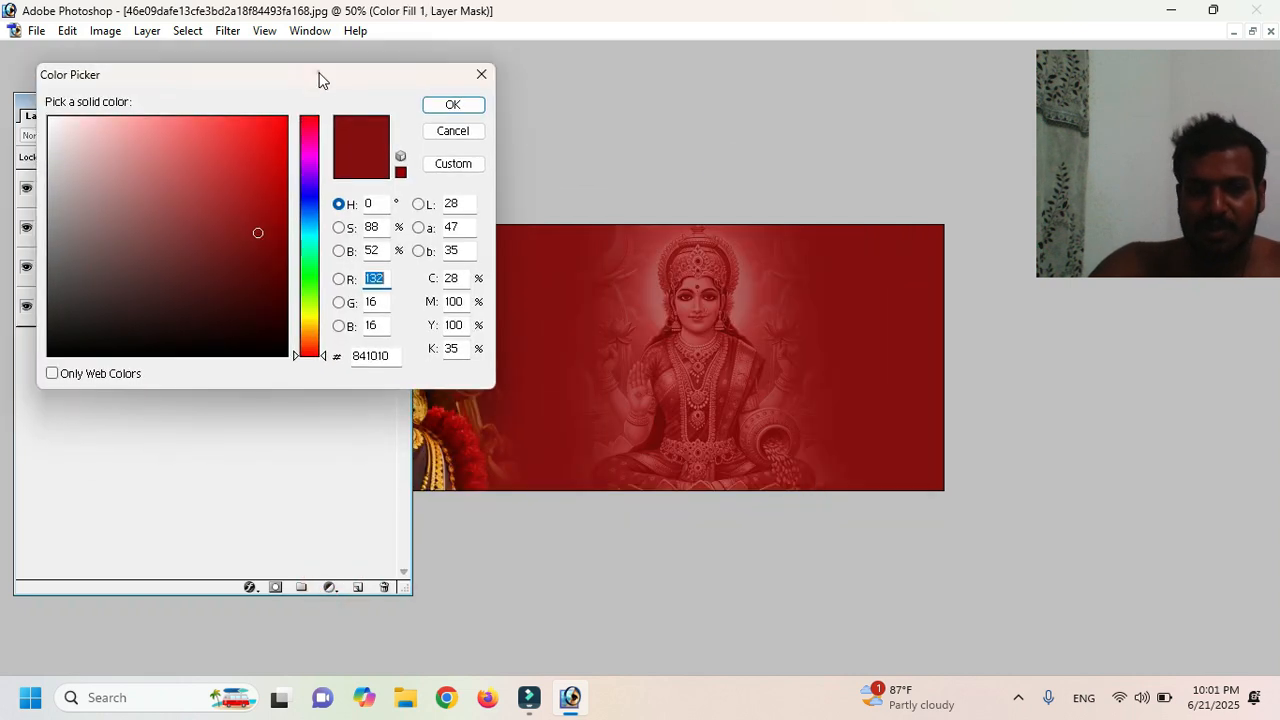
{"action": "left_click", "coordinate": [312, 203]}
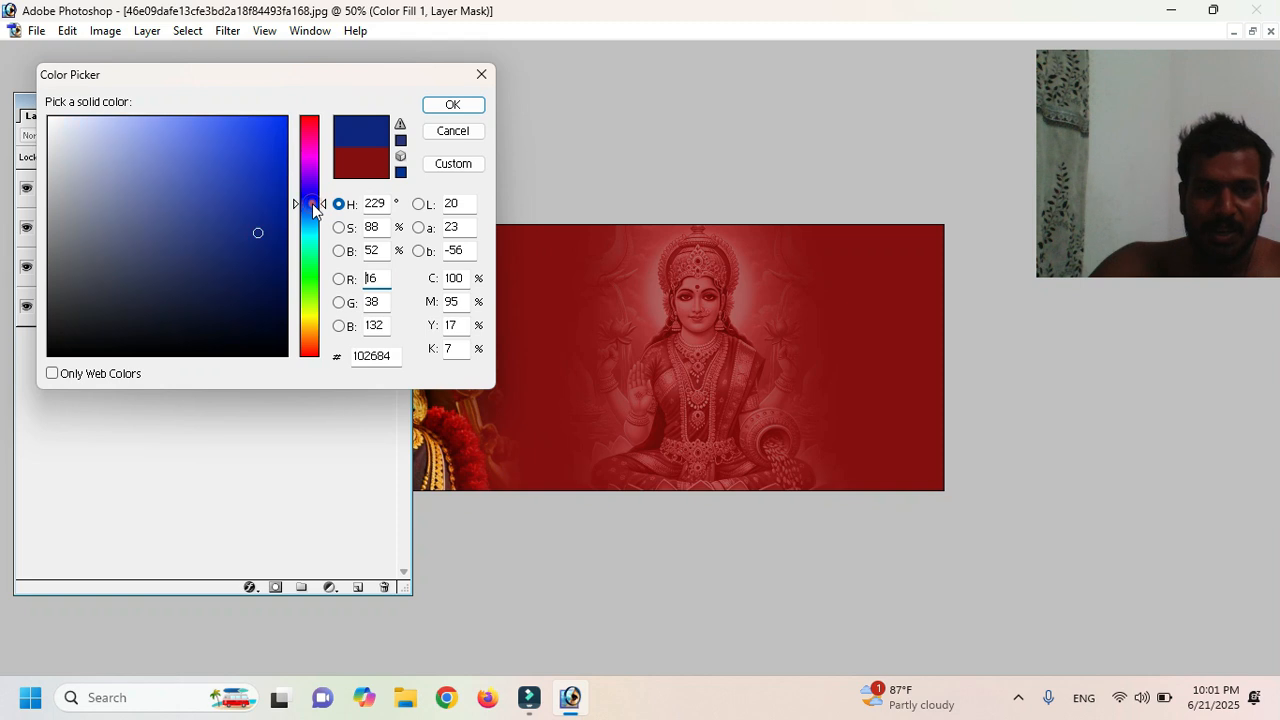
{"action": "left_click", "coordinate": [315, 340]}
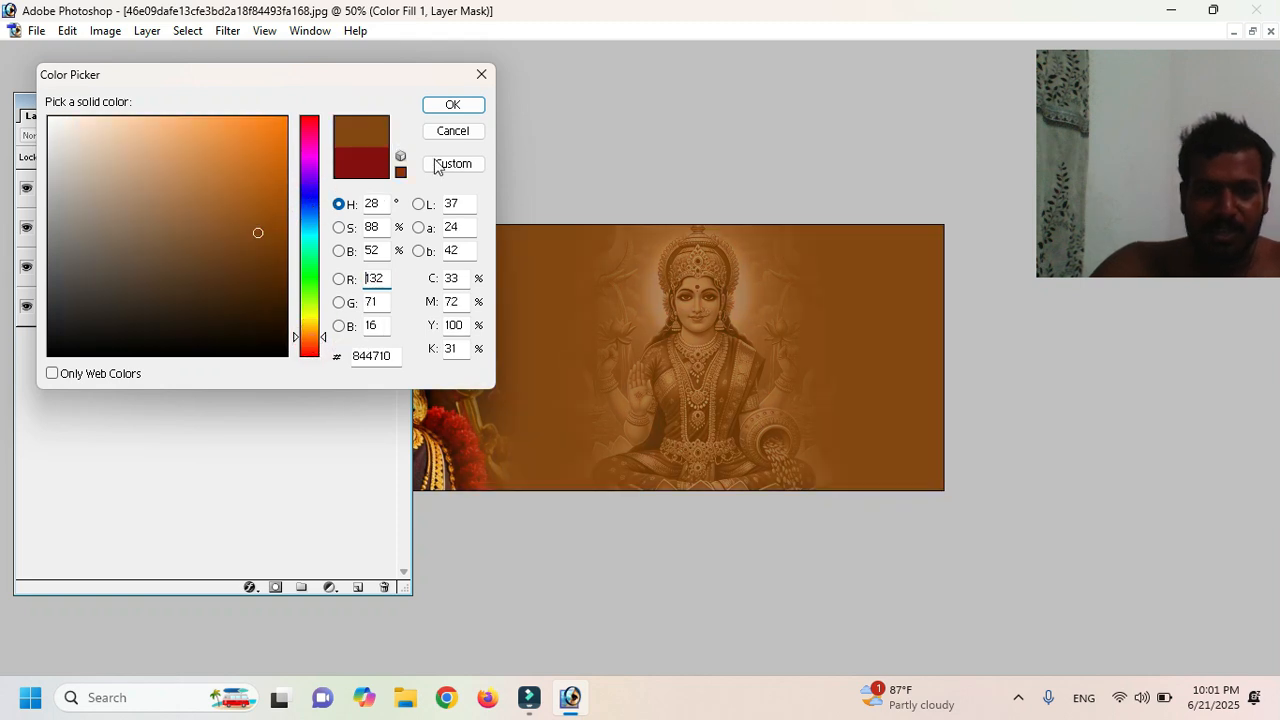
{"action": "left_click", "coordinate": [451, 105]}
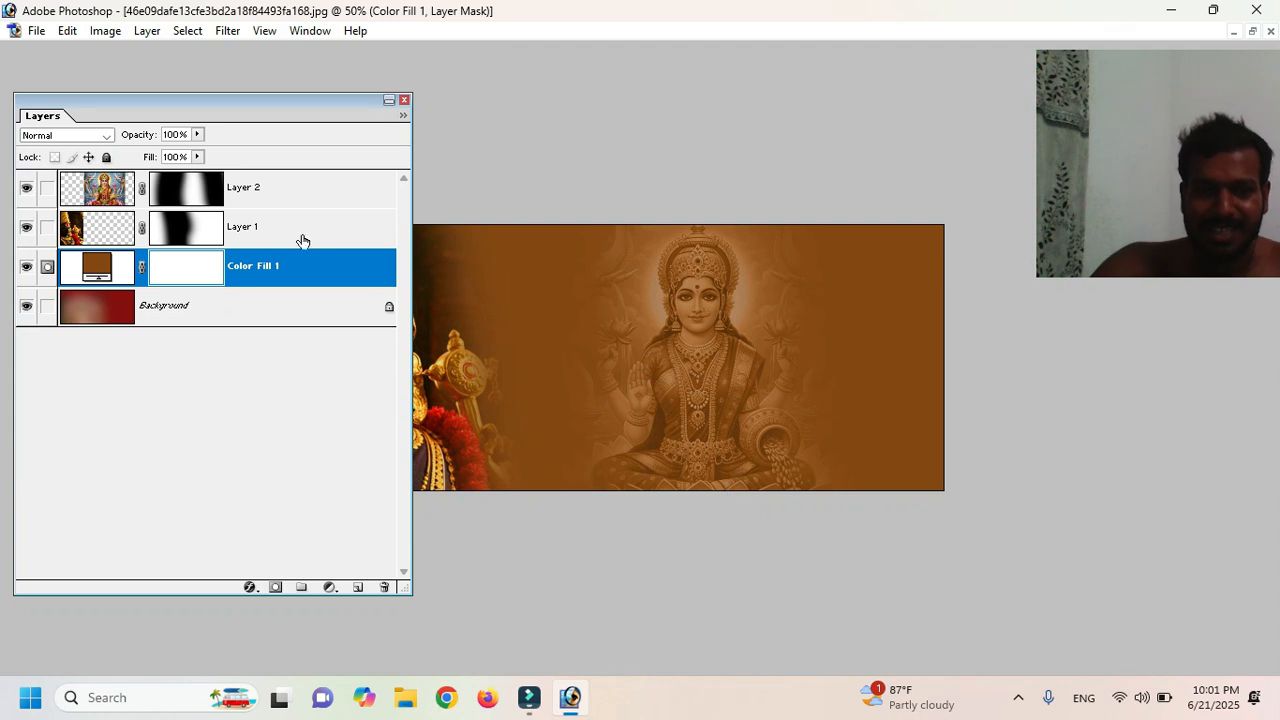
Step: Reduce Layer 2's opacity to 14% and collapse the Layers palette
{"action": "left_click", "coordinate": [290, 194]}
{"action": "left_click", "coordinate": [197, 134]}
{"action": "left_click_drag", "start_coordinate": [191, 140], "coordinate": [175, 152]}
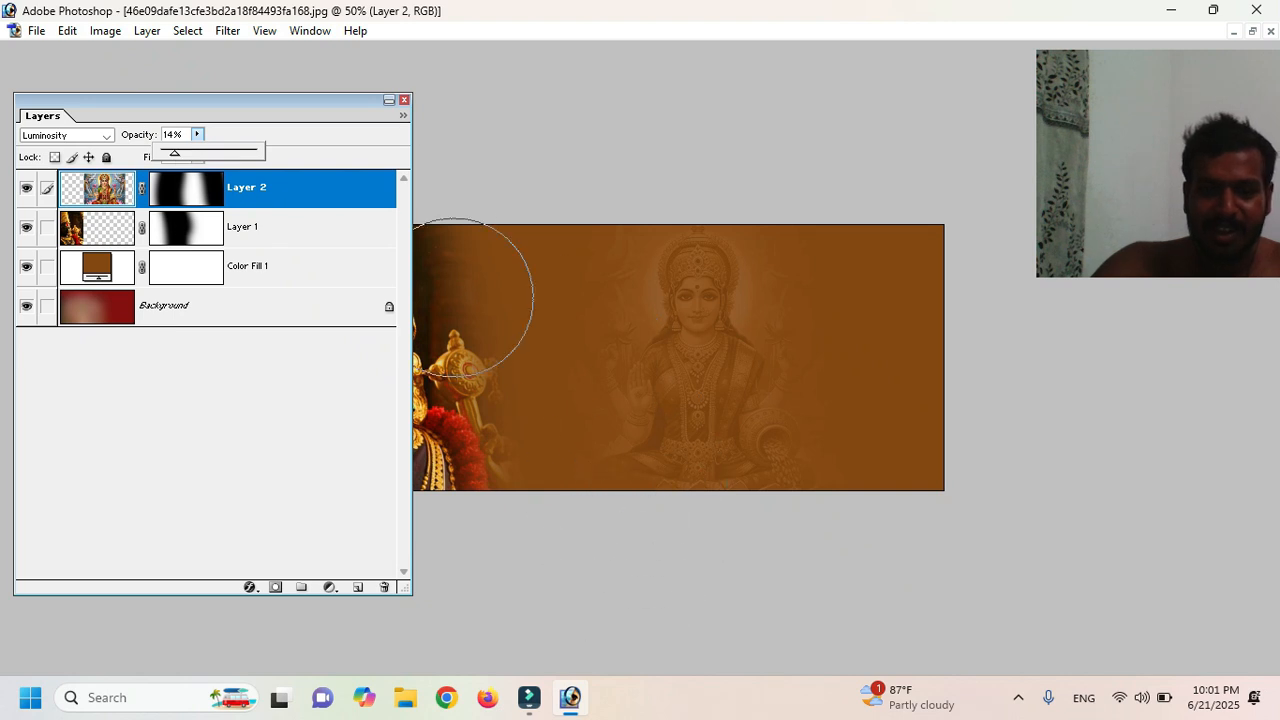
{"action": "left_click", "coordinate": [333, 102]}
{"action": "double_click", "coordinate": [332, 101]}
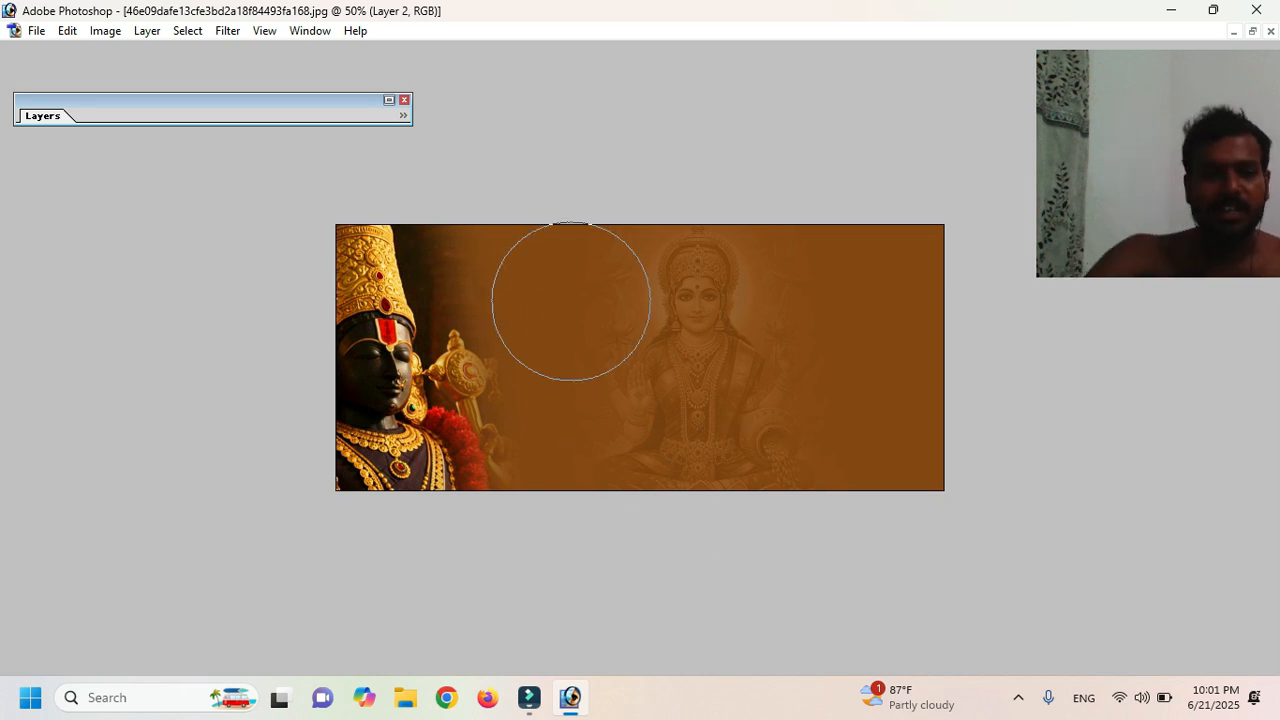
Step: Expand the Layers palette, move it over the right half of the banner, and restore the composite document to a floating window
{"action": "key", "text": "v"}
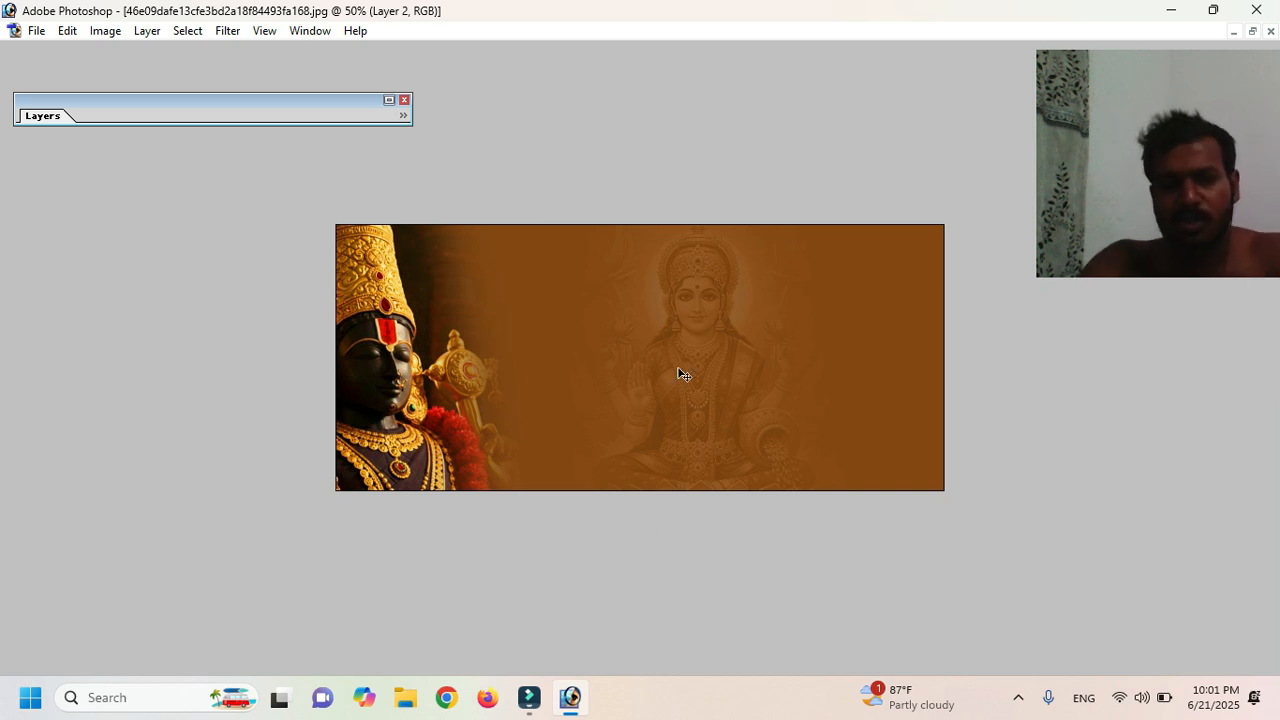
{"action": "double_click", "coordinate": [341, 103]}
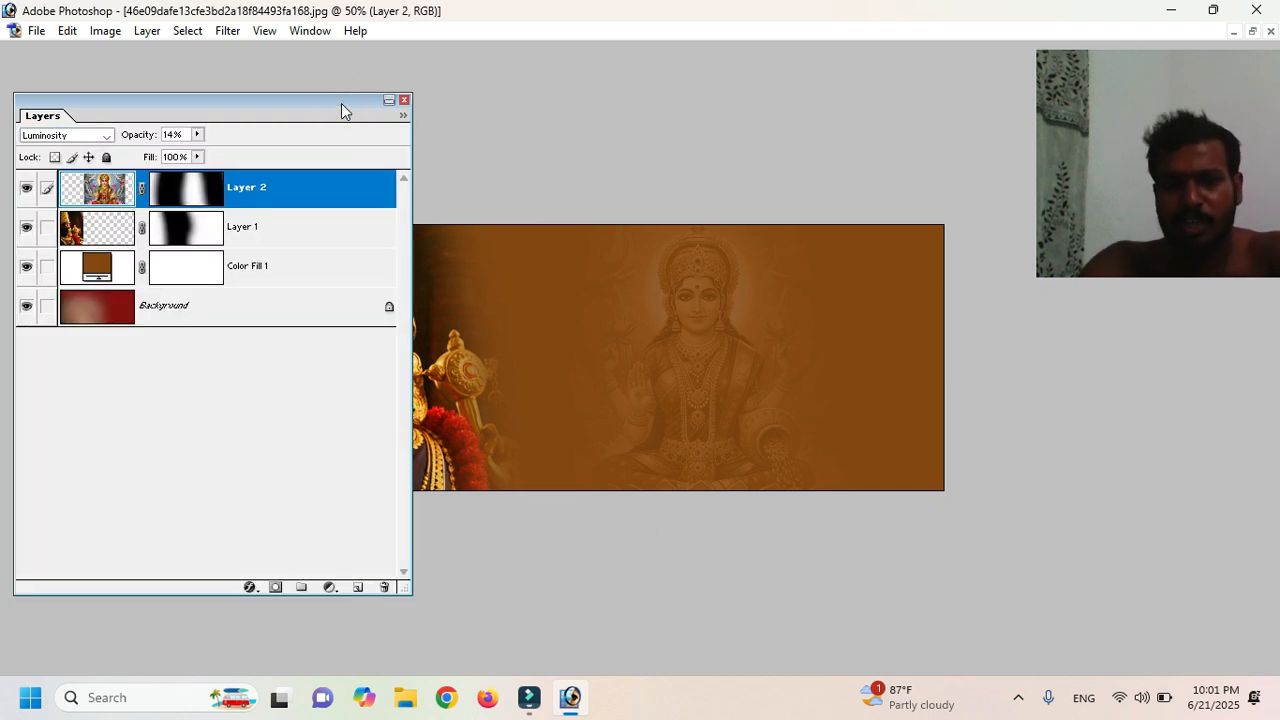
{"action": "left_click_drag", "start_coordinate": [341, 103], "coordinate": [946, 244]}
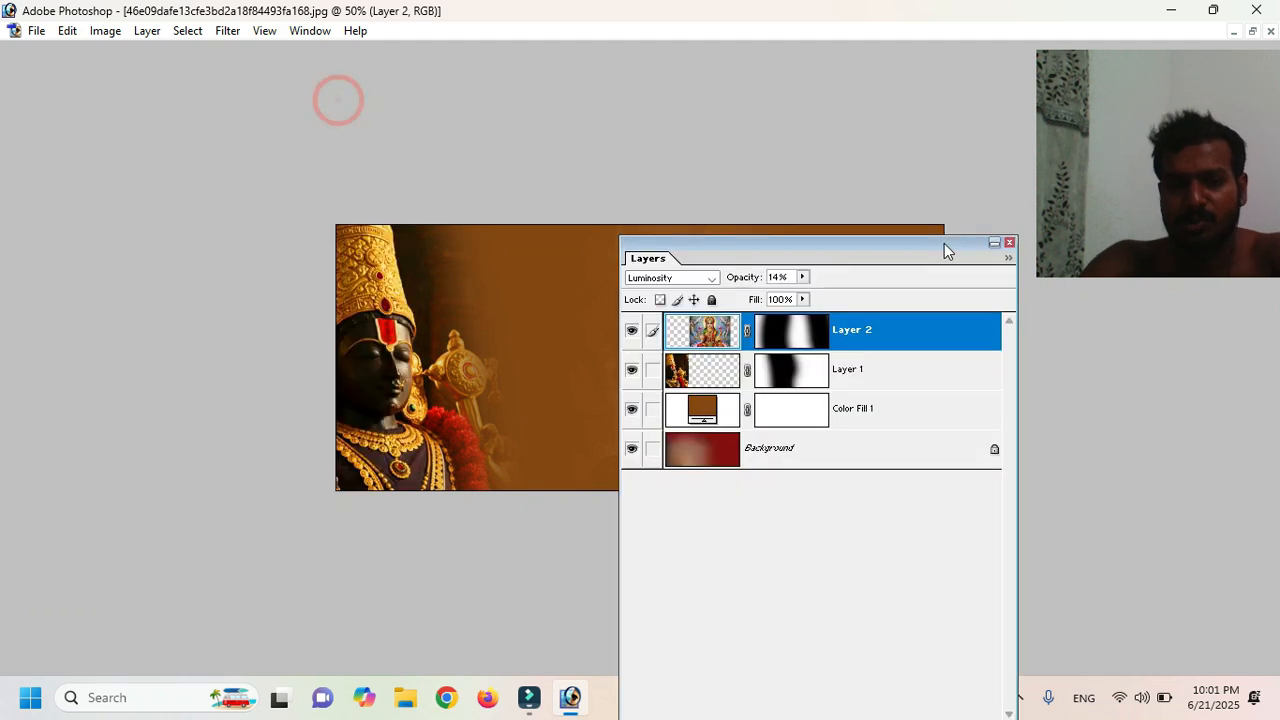
{"action": "left_click_drag", "start_coordinate": [838, 244], "coordinate": [823, 170]}
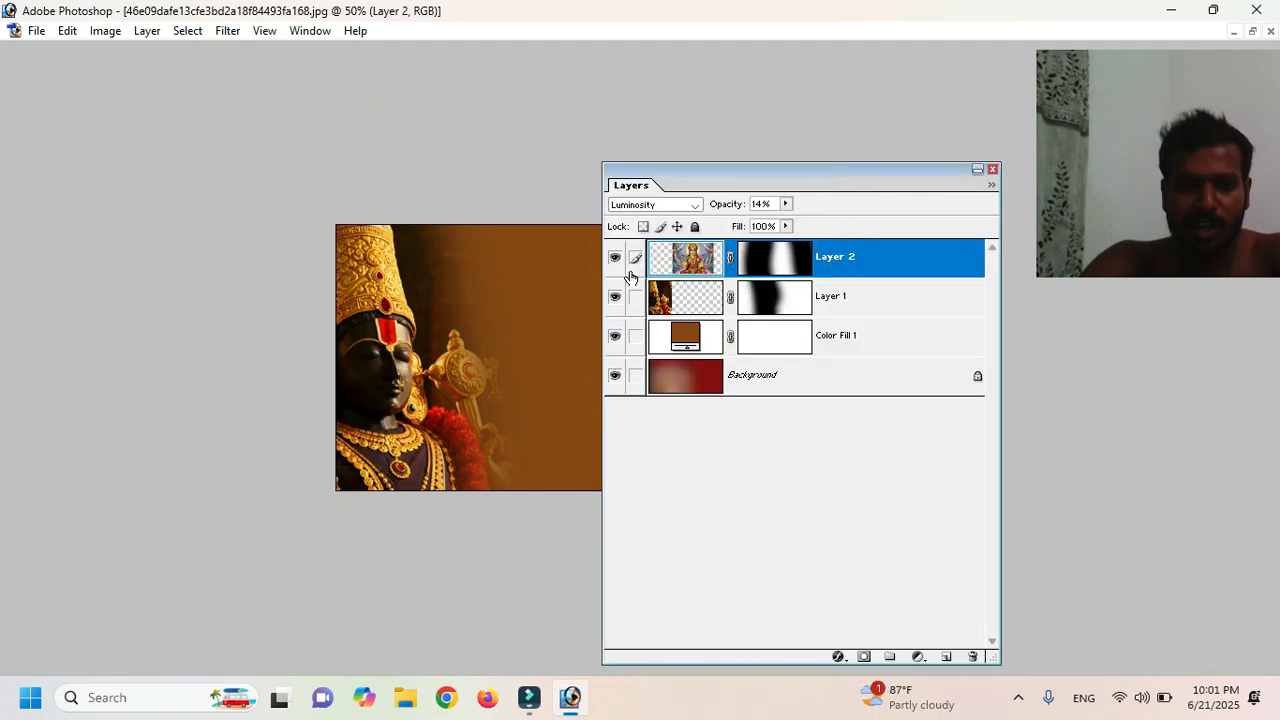
{"action": "left_click", "coordinate": [1252, 31]}
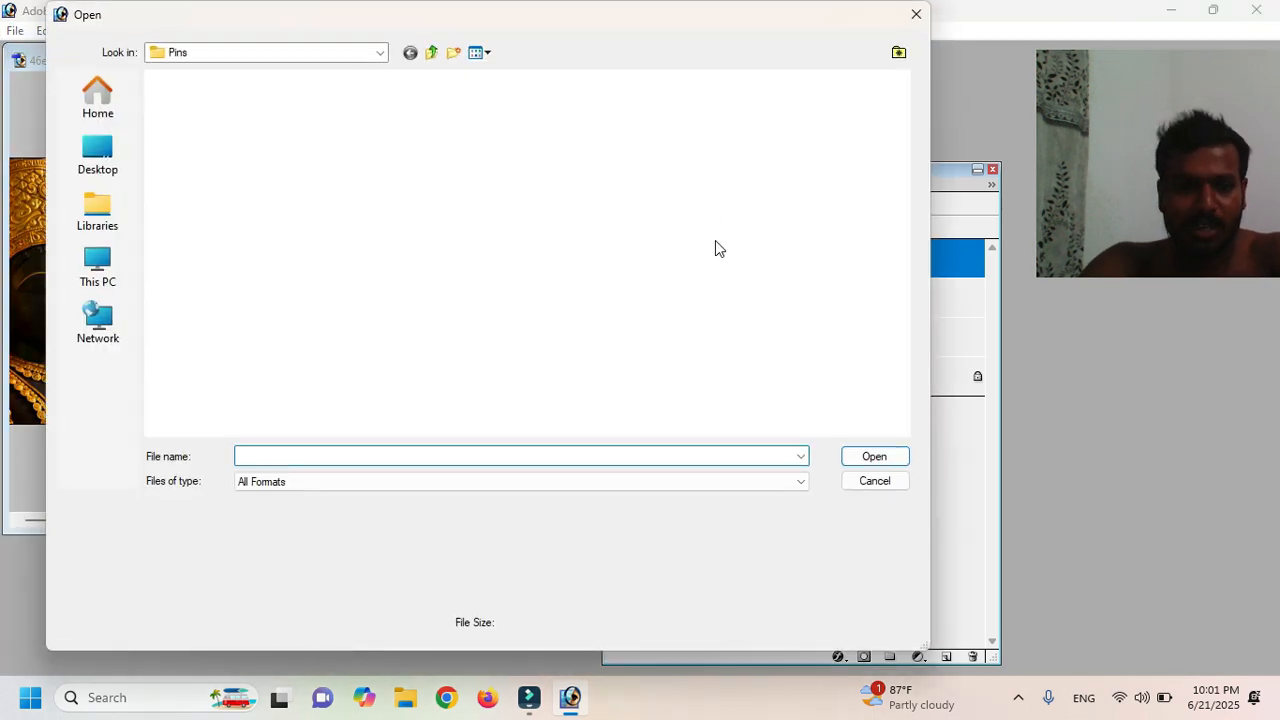
Step: Open the garlanded black deity image whose name starts with 43b9072a5fcf7355c from the Pins folder
{"action": "scroll", "coordinate": [725, 298], "scroll_direction": "down", "scroll_amount": 5}
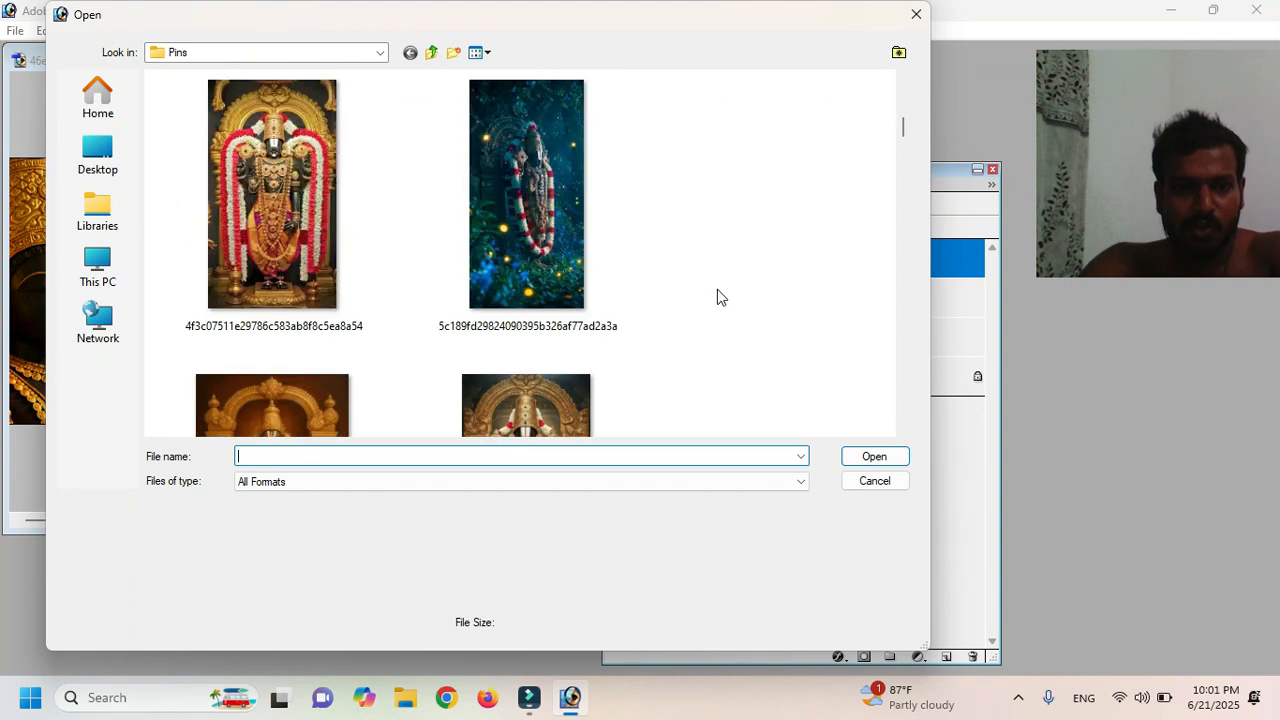
{"action": "scroll", "coordinate": [630, 259], "scroll_direction": "down", "scroll_amount": 6}
{"action": "left_click", "coordinate": [630, 259]}
{"action": "left_click", "coordinate": [858, 457]}
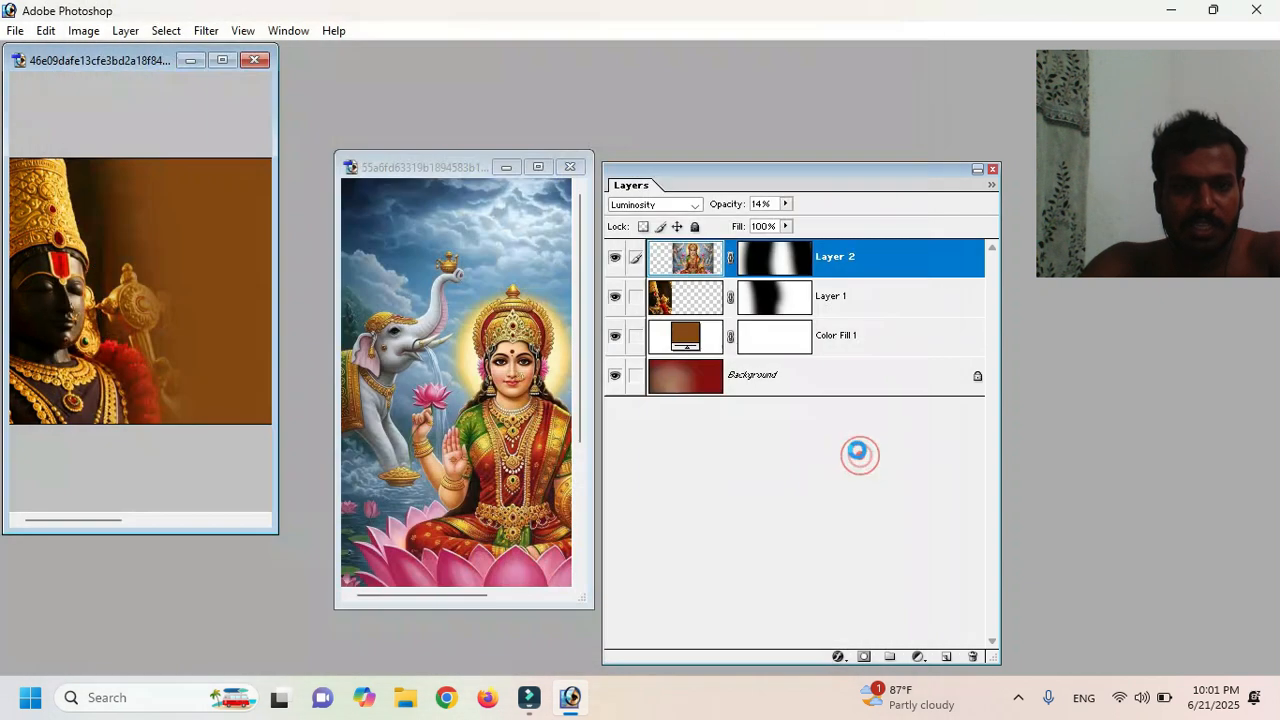
Step: Copy the garlanded deity image into the lotus goddess document as a new layer and crop that document to the deity's crown and chest
{"action": "left_click_drag", "start_coordinate": [148, 241], "coordinate": [471, 302]}
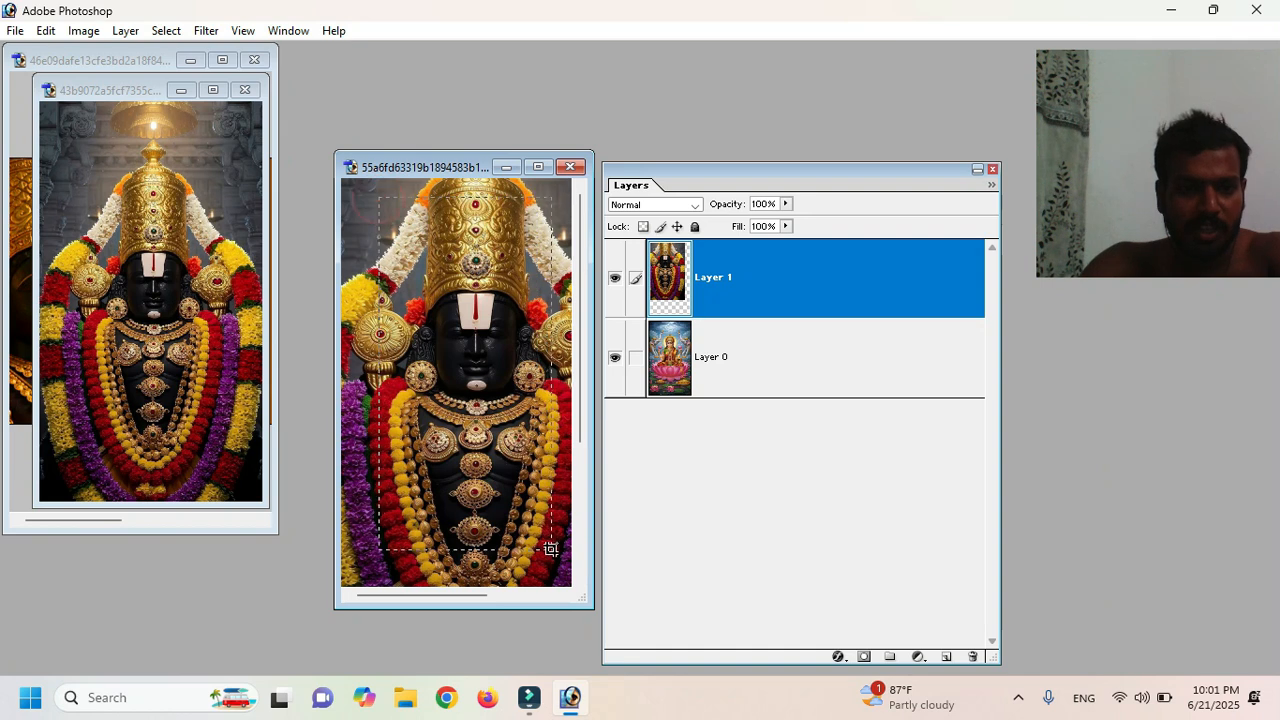
{"action": "key", "text": "ctrl+t"}
{"action": "right_click", "coordinate": [460, 318]}
{"action": "left_click", "coordinate": [506, 332]}
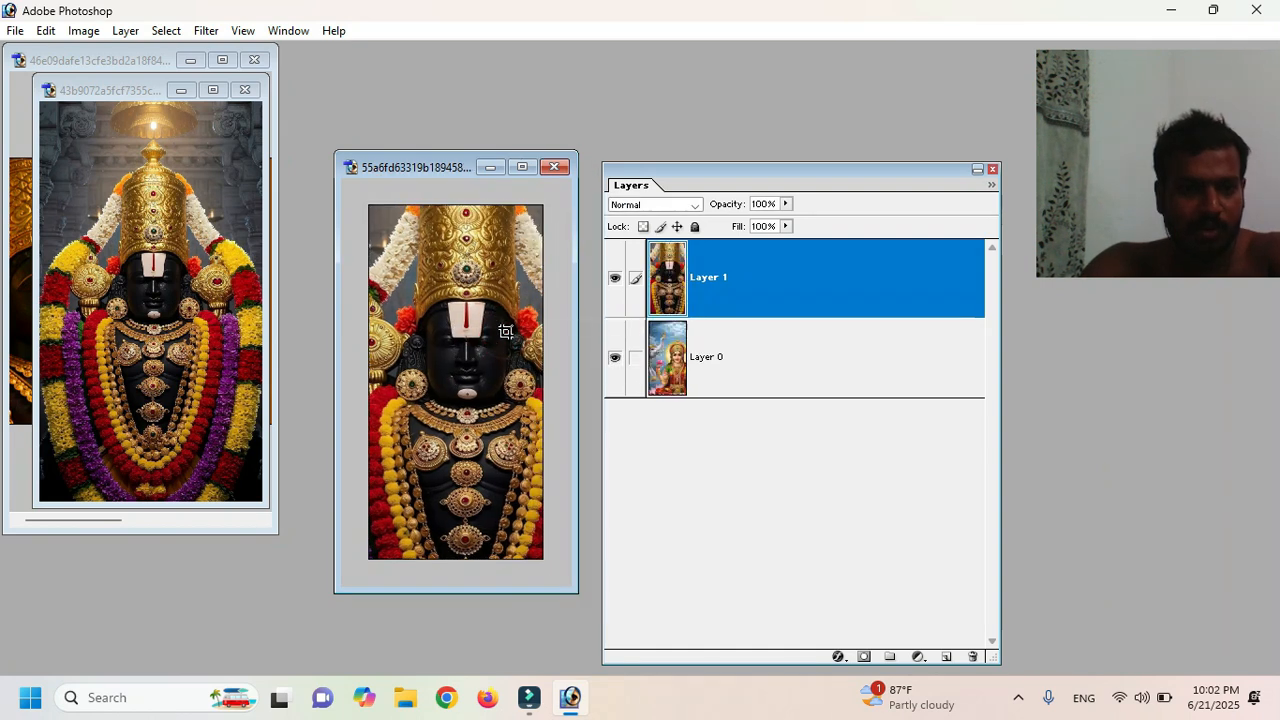
Step: Copy the cropped garlanded deity into the brown banner as a new layer beside the gold-crowned deity, and enlarge the banner's window
{"action": "key", "text": "ctrl+a"}
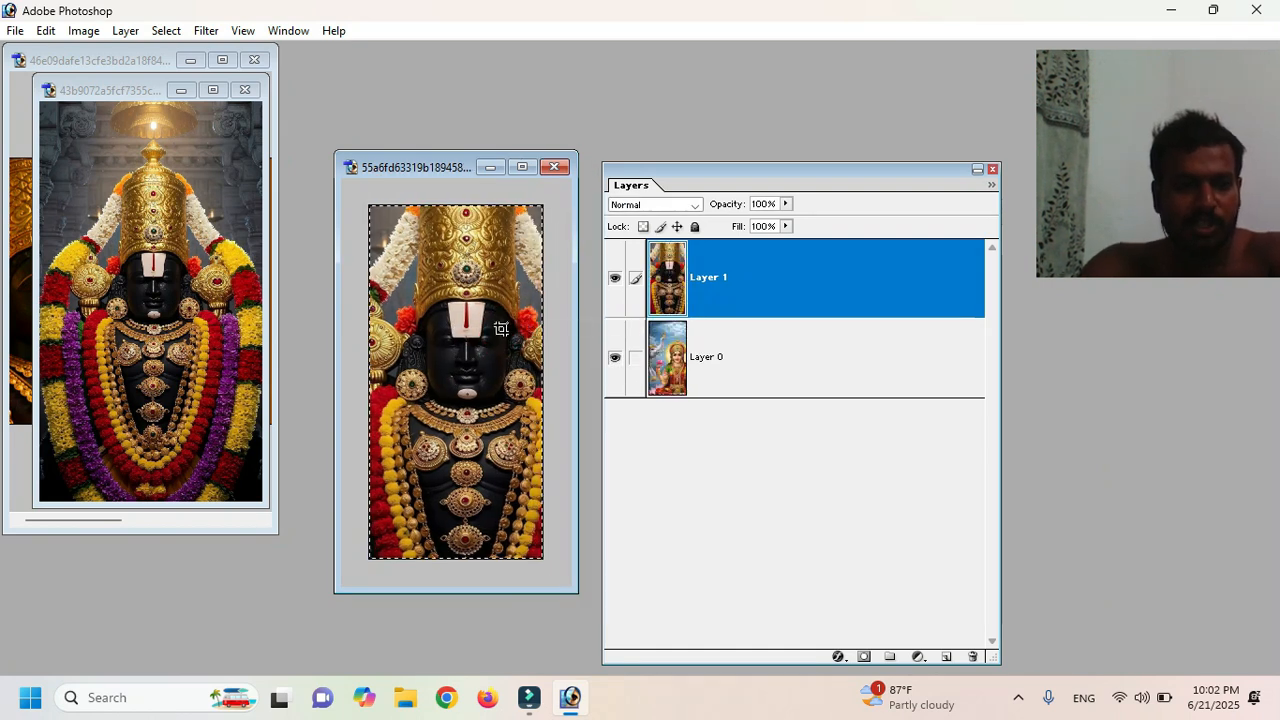
{"action": "left_click", "coordinate": [234, 92]}
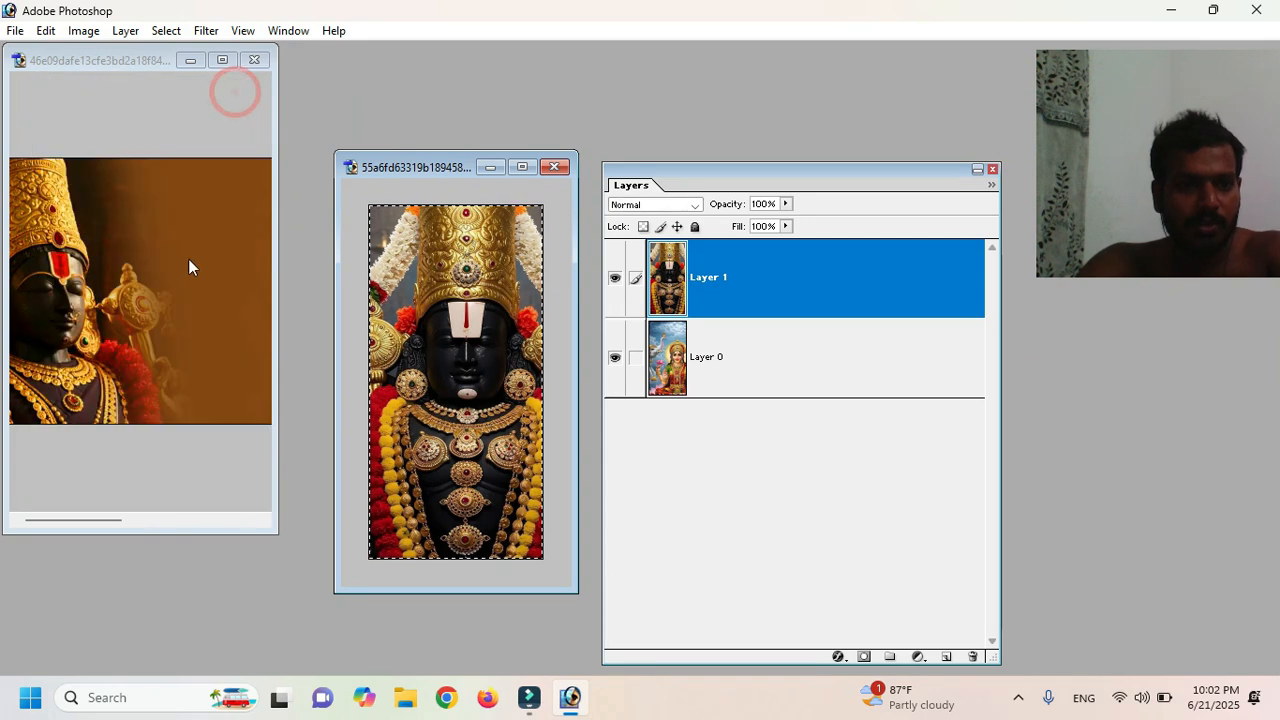
{"action": "left_click", "coordinate": [135, 102]}
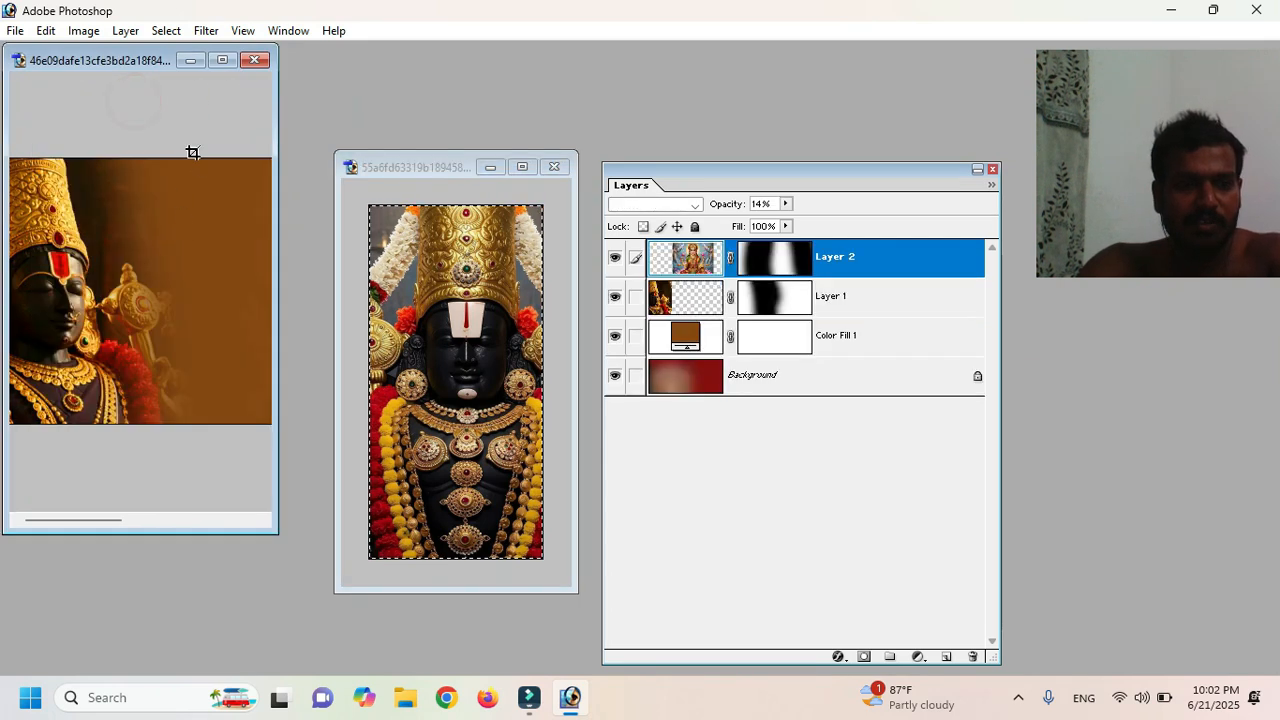
{"action": "key", "text": "ctrl+v"}
{"action": "left_click_drag", "start_coordinate": [270, 527], "coordinate": [742, 636]}
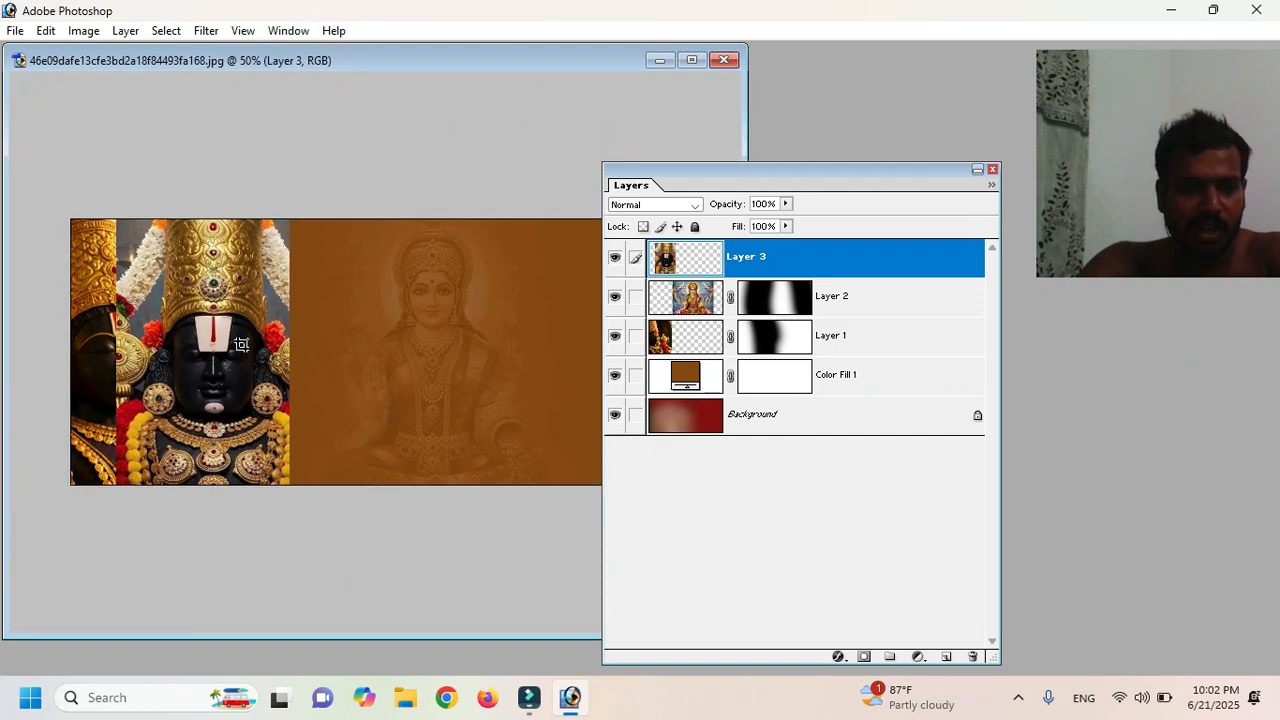
{"action": "left_click_drag", "start_coordinate": [195, 295], "coordinate": [270, 258]}
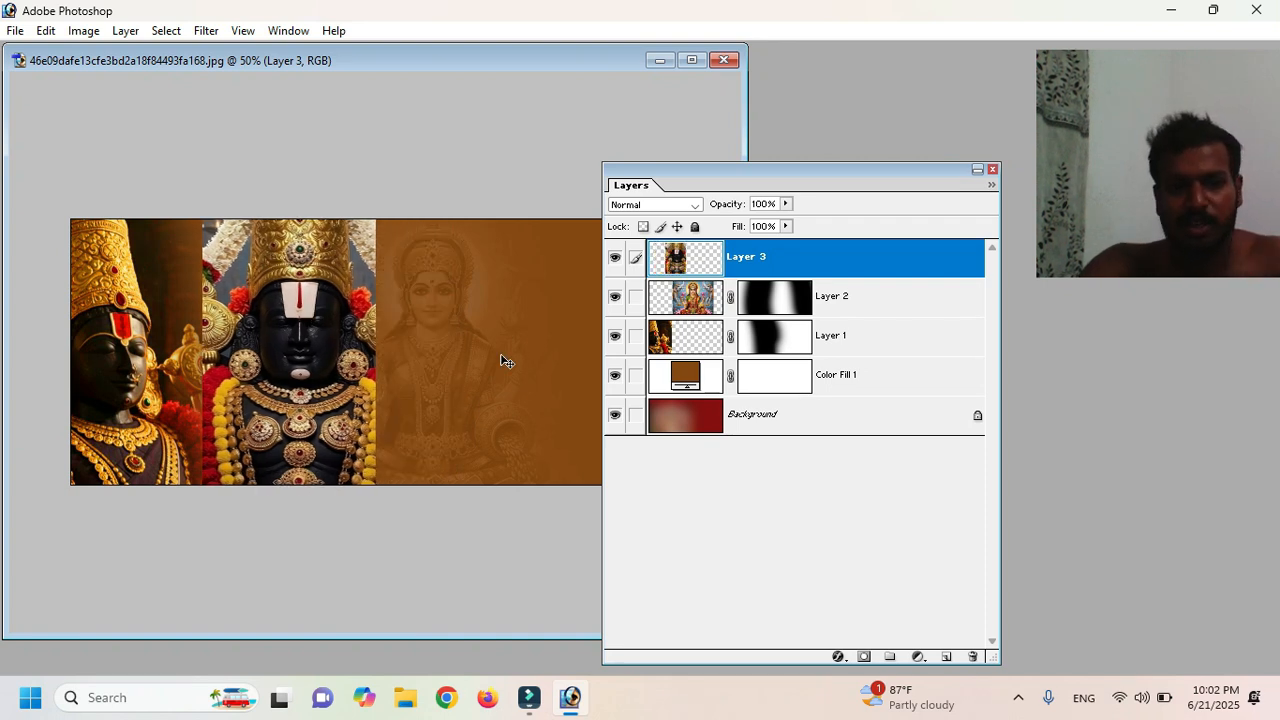
Step: Blend Layer 3 into the brown background with Luminosity mode at 9% opacity
{"action": "left_click", "coordinate": [670, 204]}
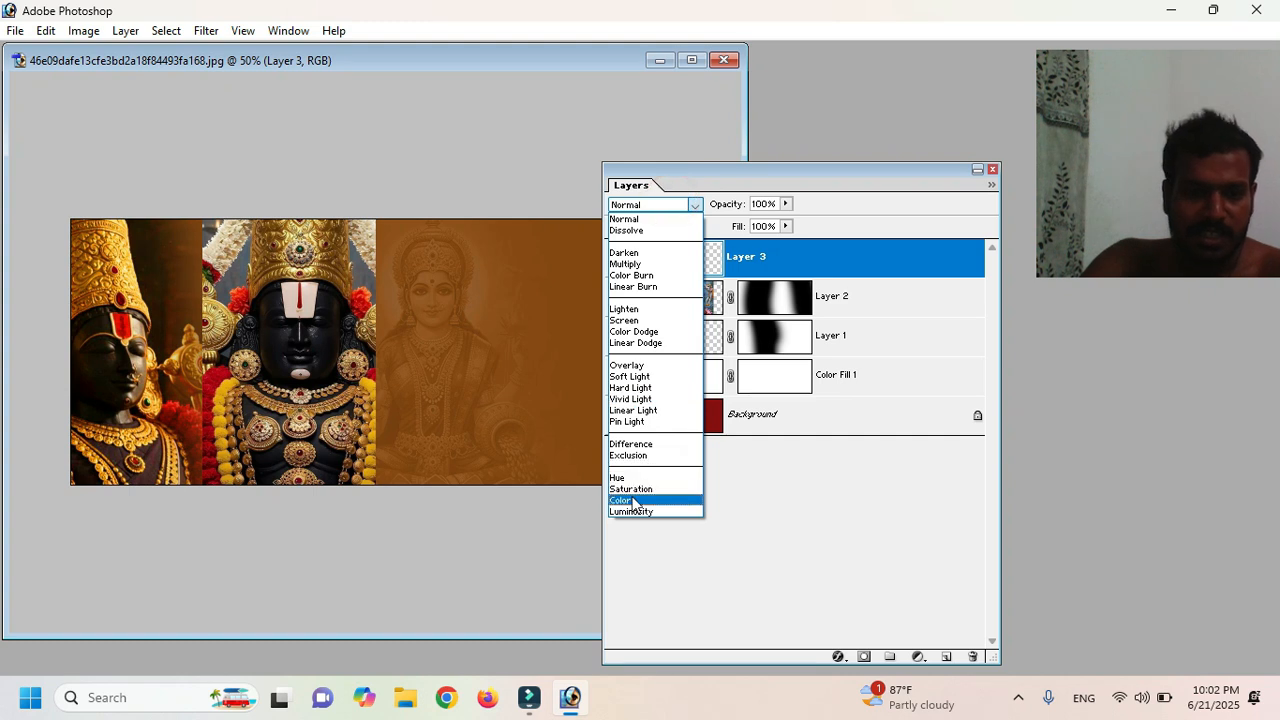
{"action": "left_click", "coordinate": [630, 500]}
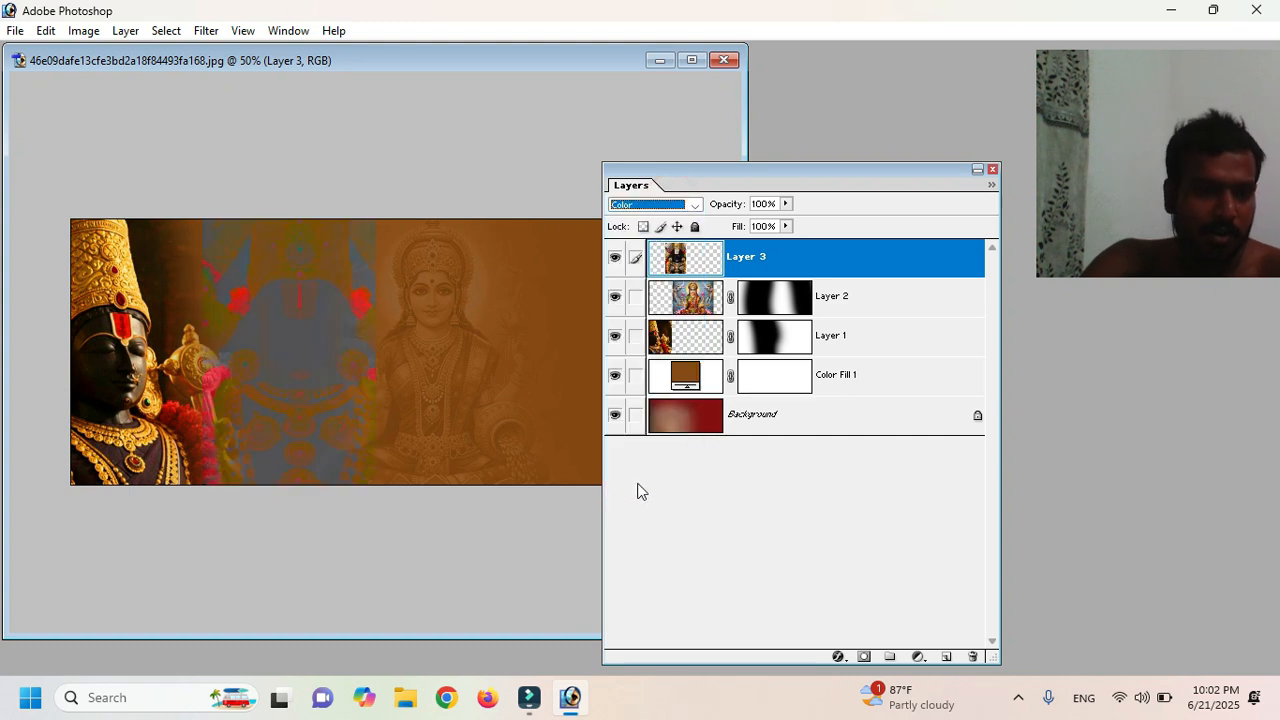
{"action": "left_click", "coordinate": [685, 206]}
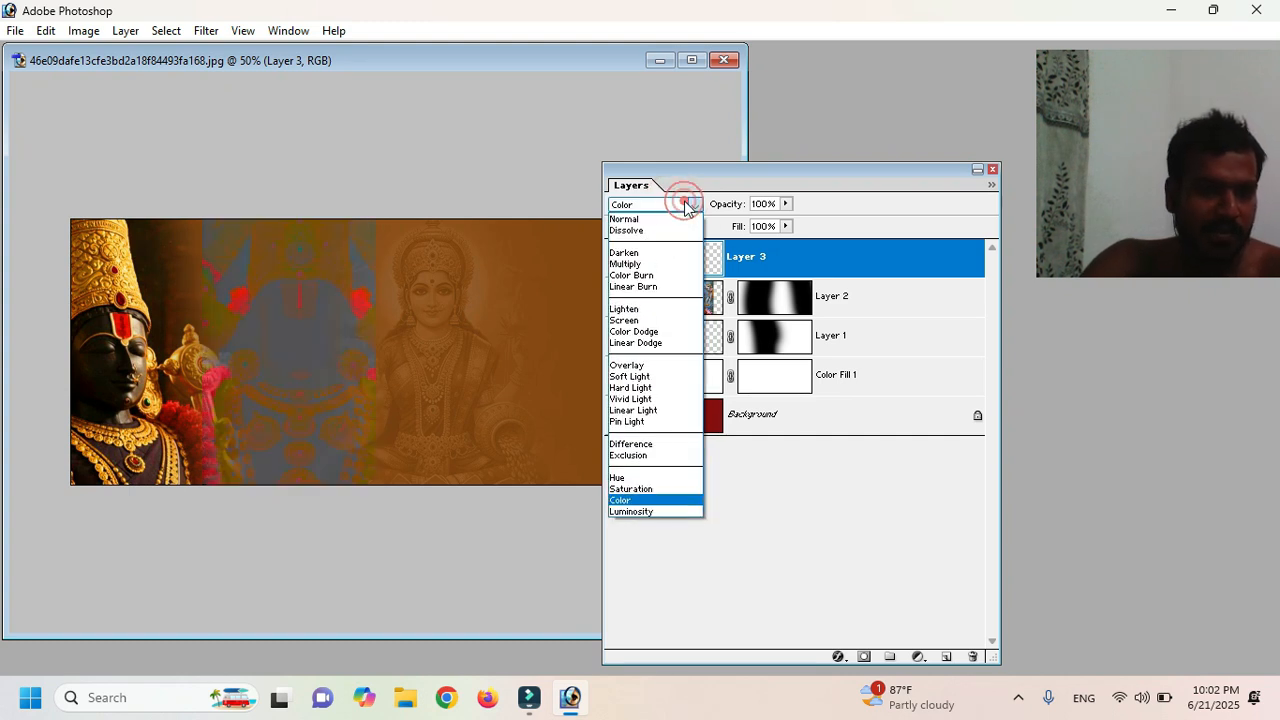
{"action": "left_click", "coordinate": [653, 521]}
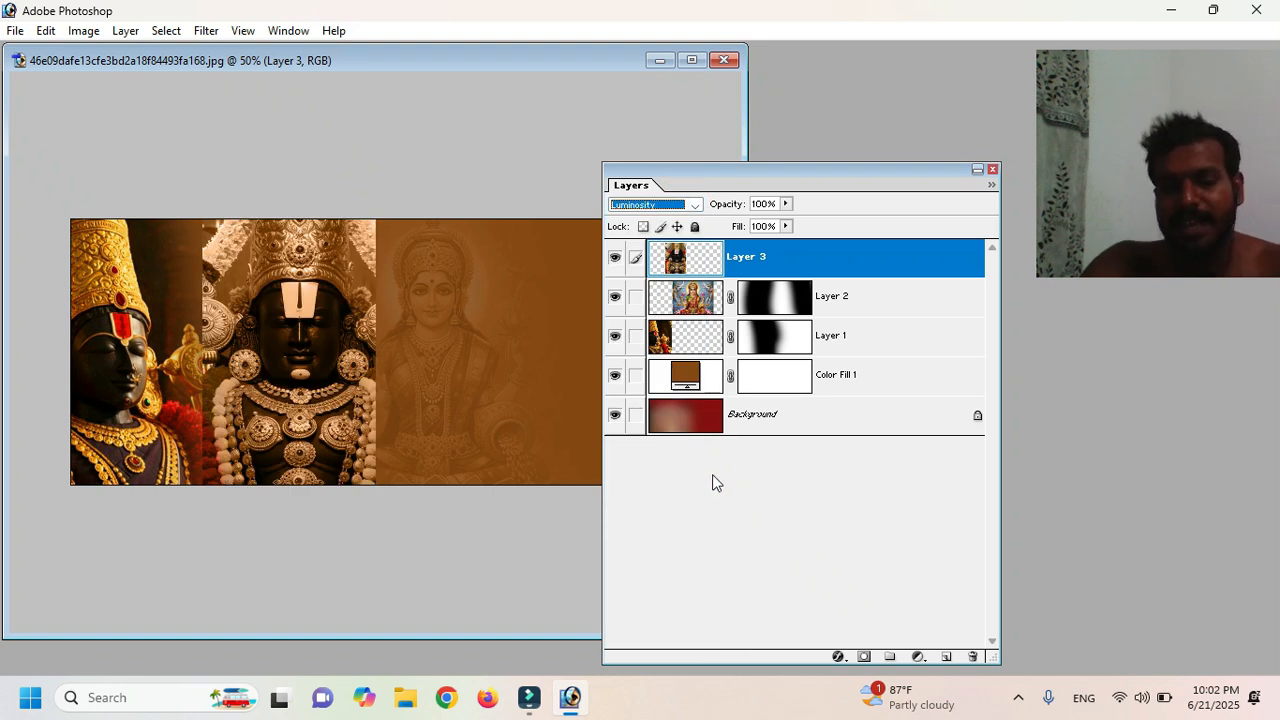
{"action": "left_click", "coordinate": [786, 204]}
{"action": "left_click_drag", "start_coordinate": [786, 219], "coordinate": [708, 224]}
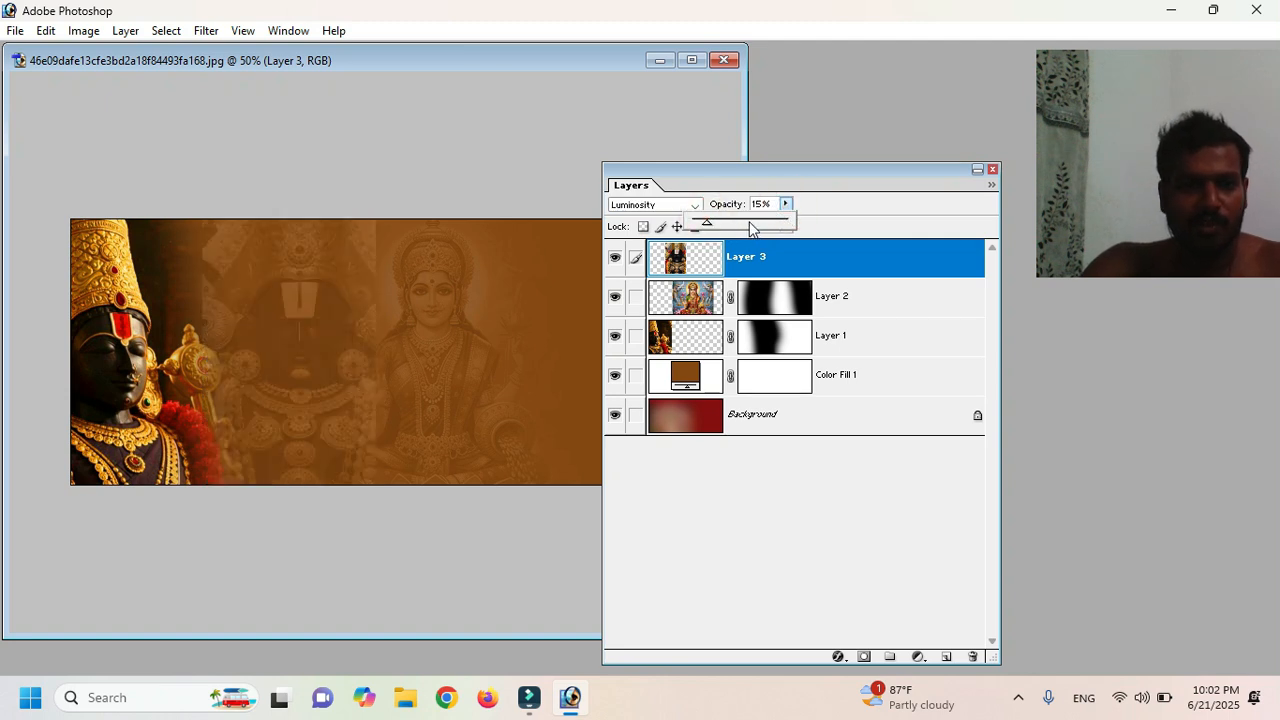
{"action": "left_click_drag", "start_coordinate": [738, 222], "coordinate": [701, 225]}
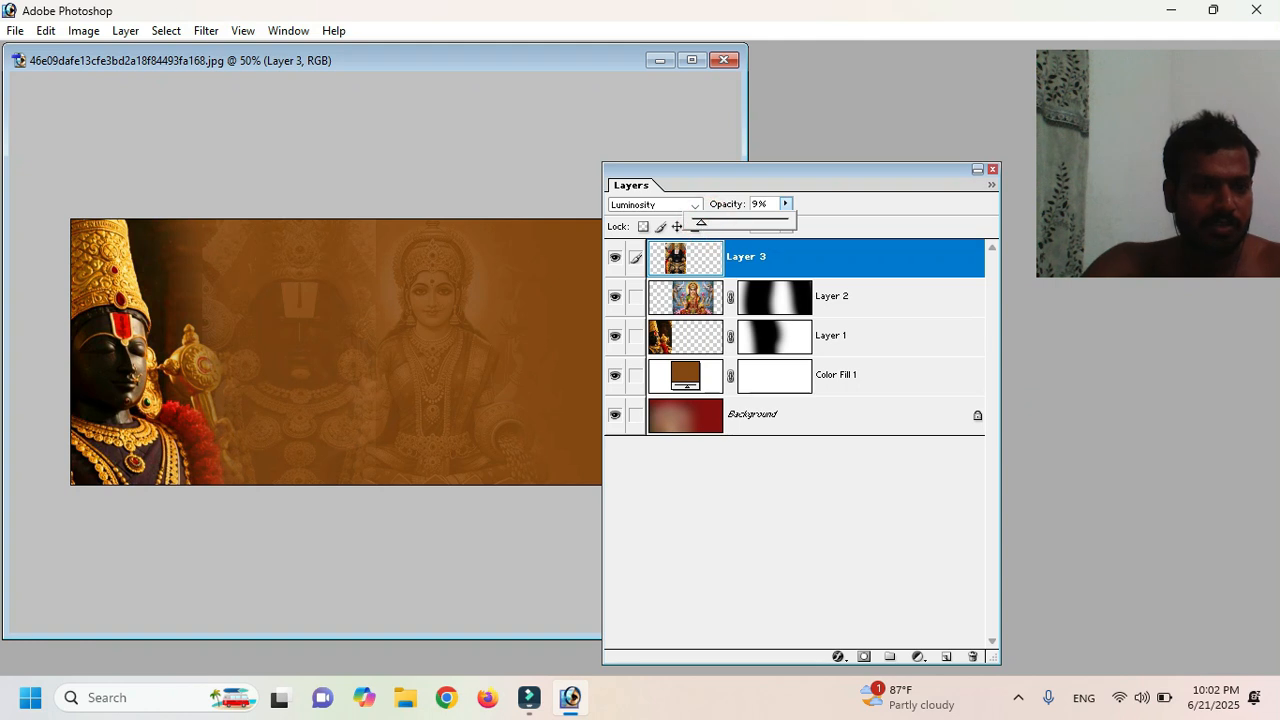
{"action": "left_click", "coordinate": [446, 529]}
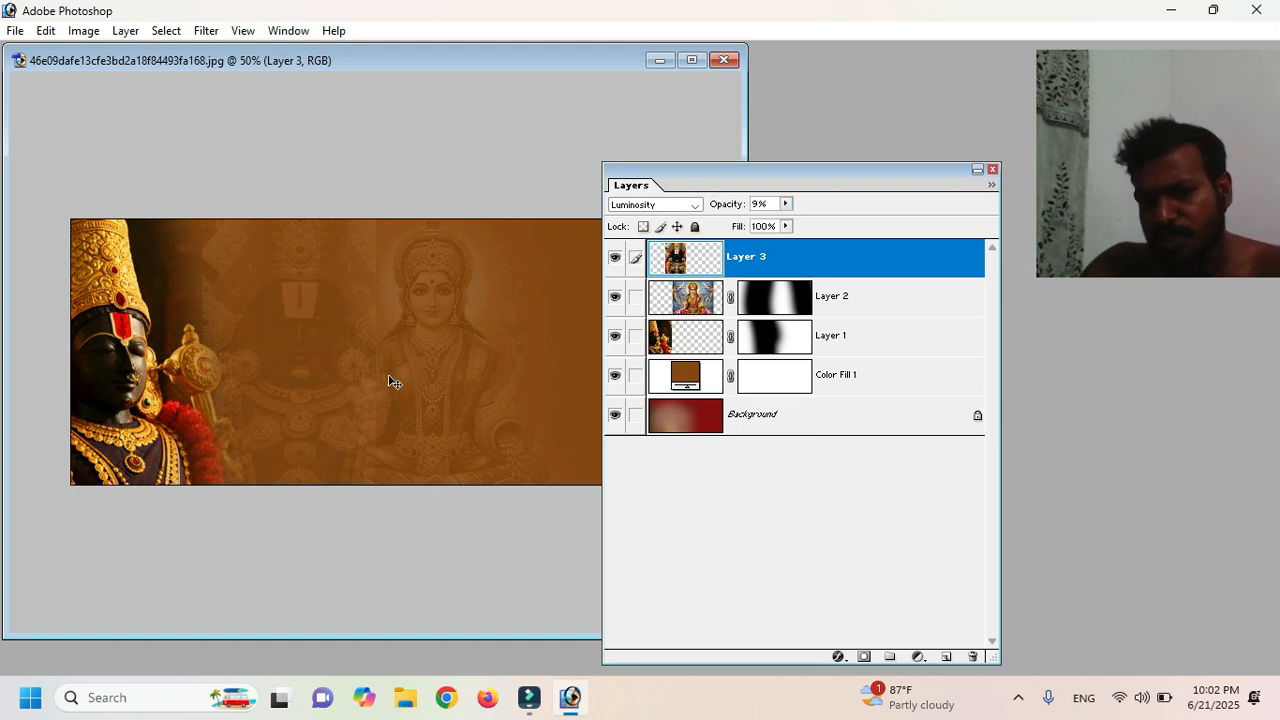
Step: Add a mask to Layer 3 that fades its side edges, and rotate the garlanded deity slightly counterclockwise
{"action": "left_click", "coordinate": [865, 657]}
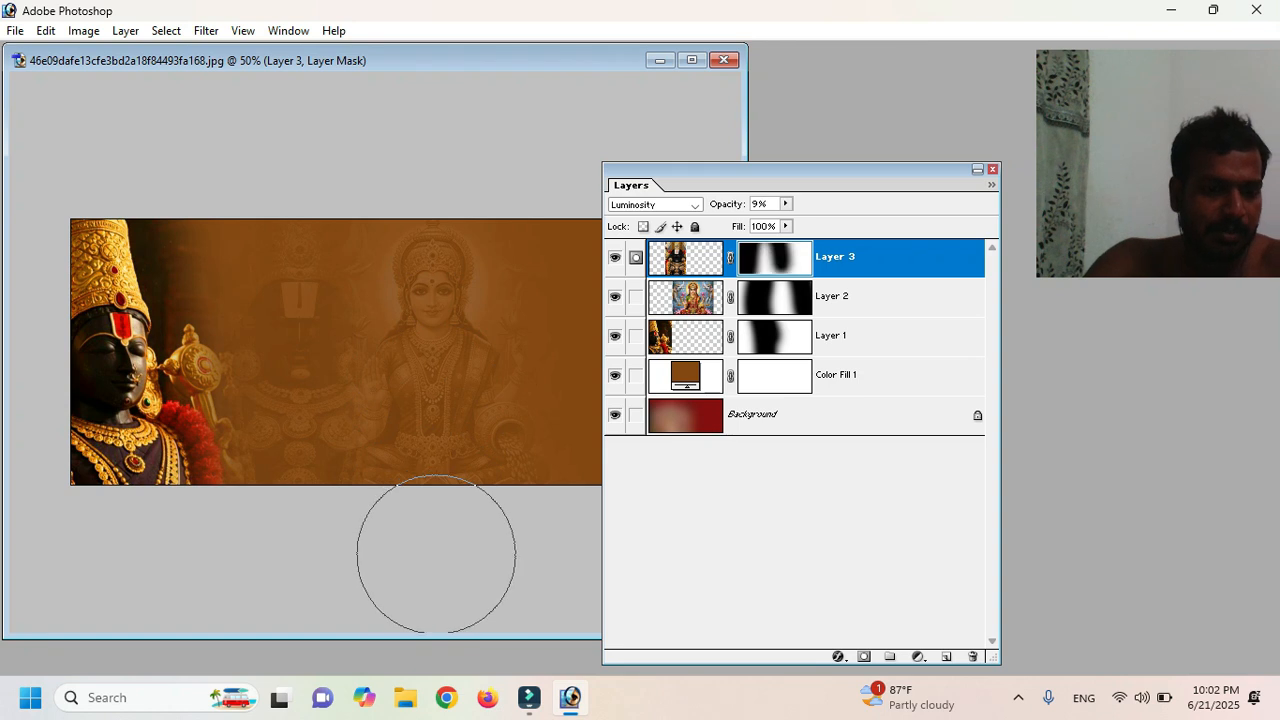
{"action": "key", "text": "ctrl+t"}
{"action": "left_click_drag", "start_coordinate": [450, 557], "coordinate": [490, 482]}
{"action": "key", "text": "Return"}
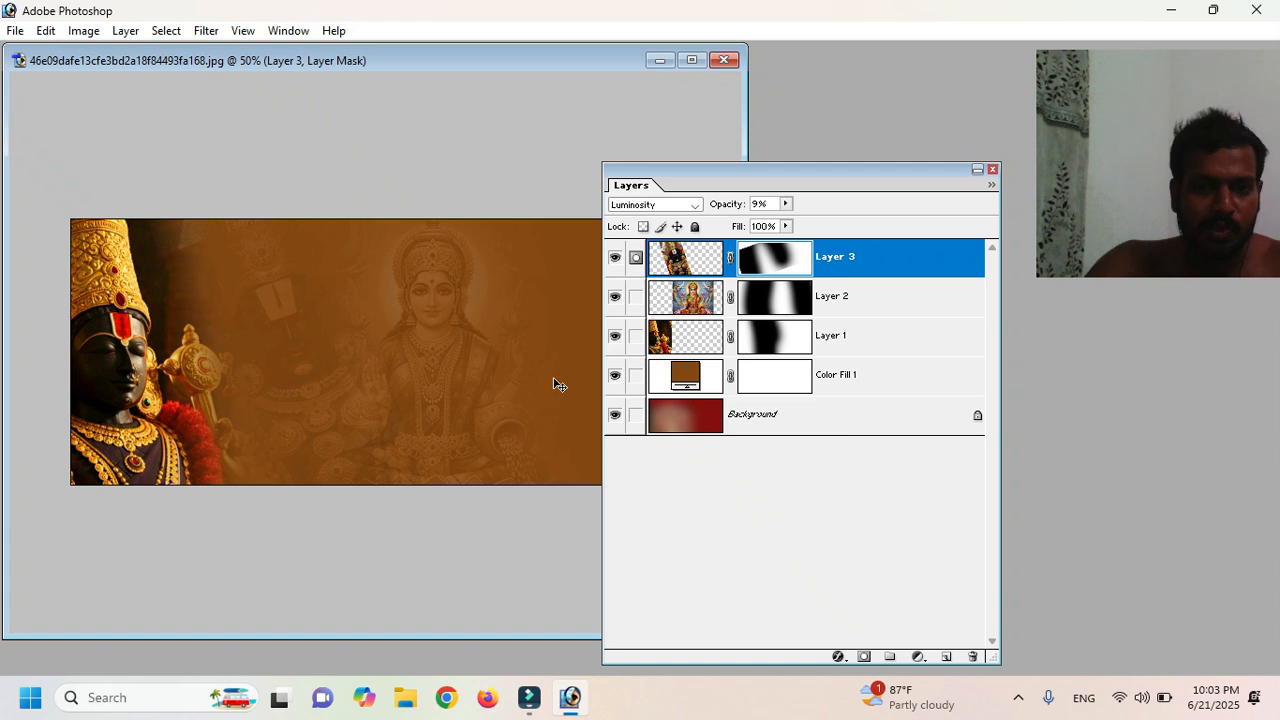
Step: Place Layer 3 beneath Layer 2 in the stack and move the Layers palette clear of the banner
{"action": "left_click_drag", "start_coordinate": [846, 256], "coordinate": [838, 330]}
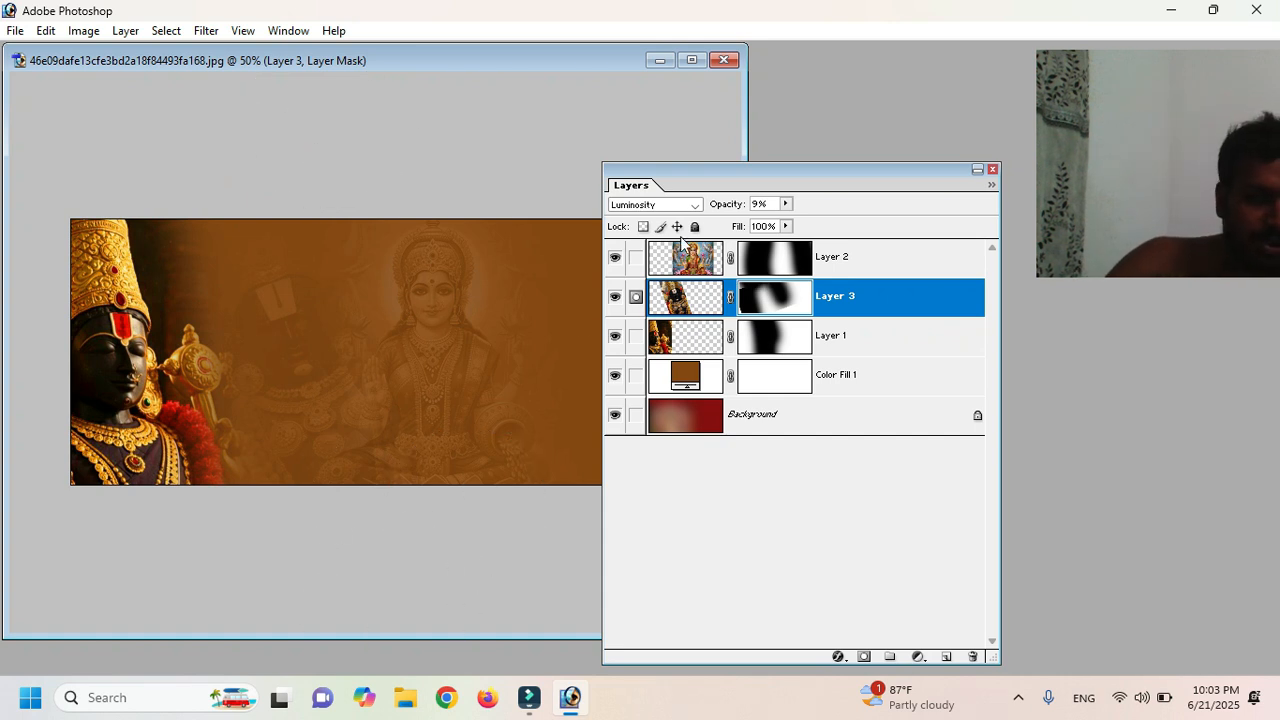
{"action": "left_click_drag", "start_coordinate": [711, 170], "coordinate": [857, 186]}
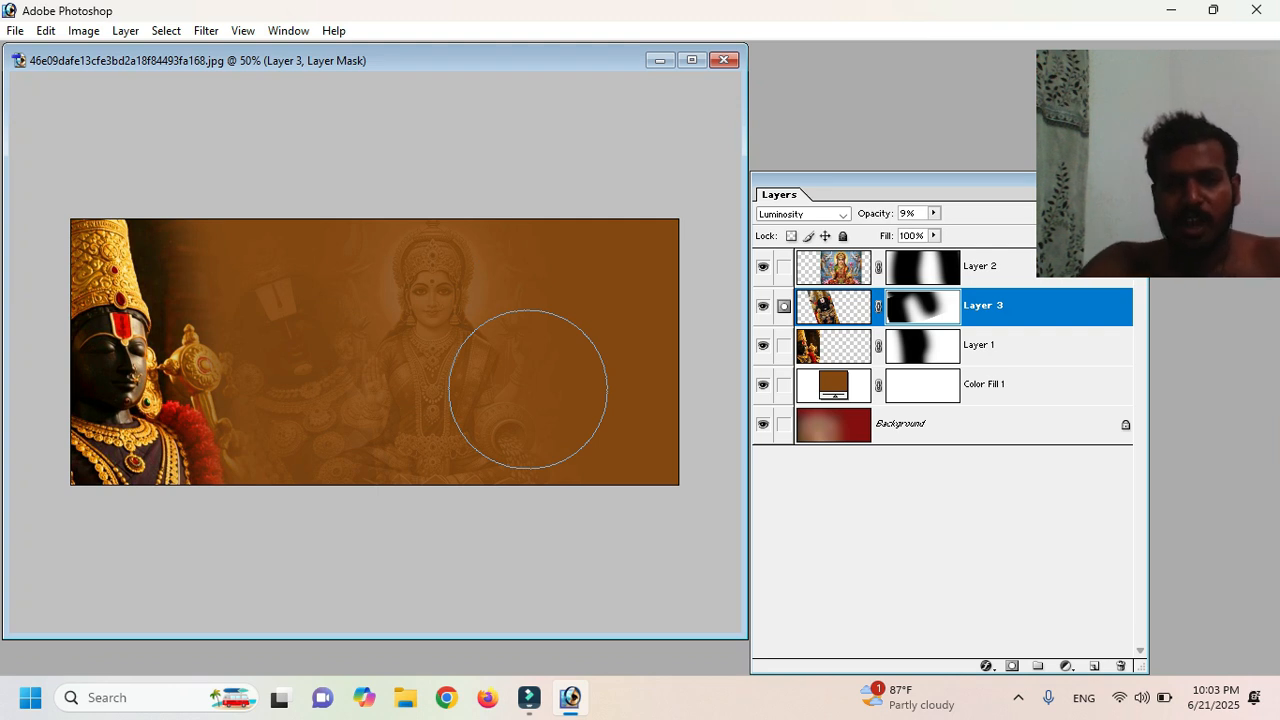
Step: Crop the banner to remove the empty brown strip beyond the lotus goddess, keeping its full height
{"action": "left_click", "coordinate": [287, 30]}
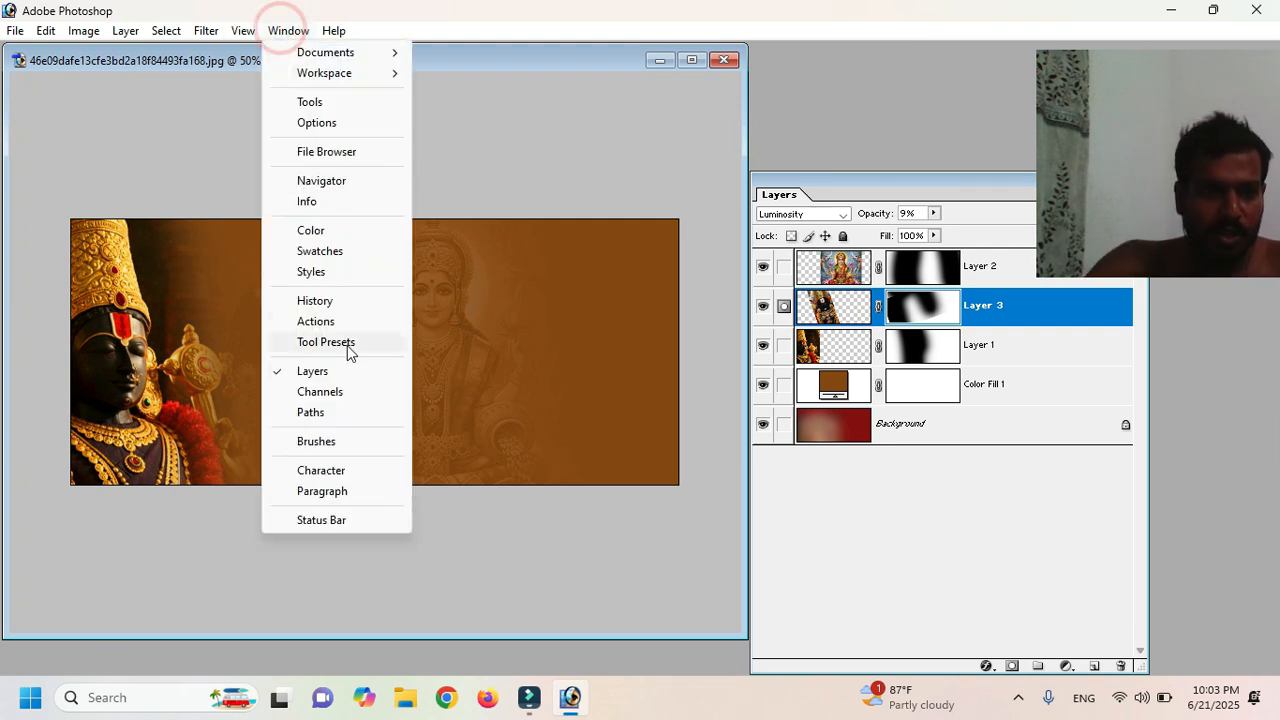
{"action": "left_click", "coordinate": [335, 104]}
{"action": "left_click", "coordinate": [112, 225]}
{"action": "left_click_drag", "start_coordinate": [47, 207], "coordinate": [531, 504]}
{"action": "right_click", "coordinate": [449, 374]}
{"action": "left_click", "coordinate": [479, 392]}
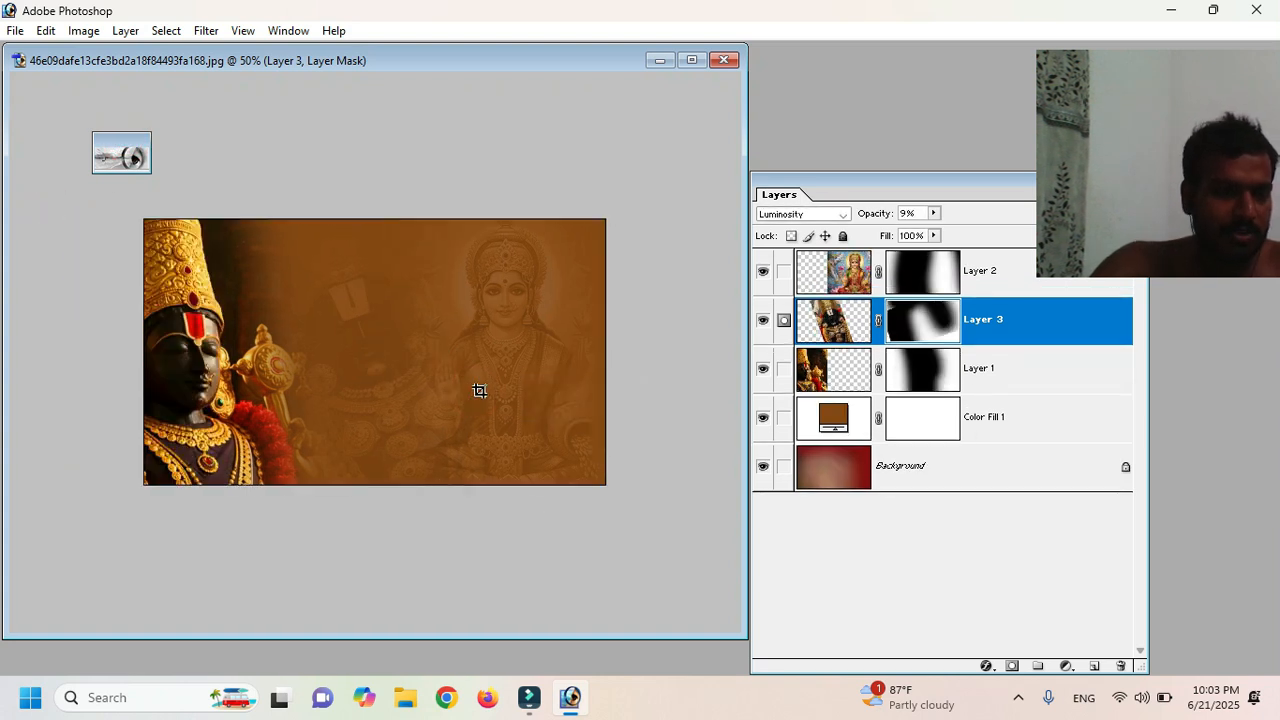
{"action": "key", "text": "ctrl+plus"}
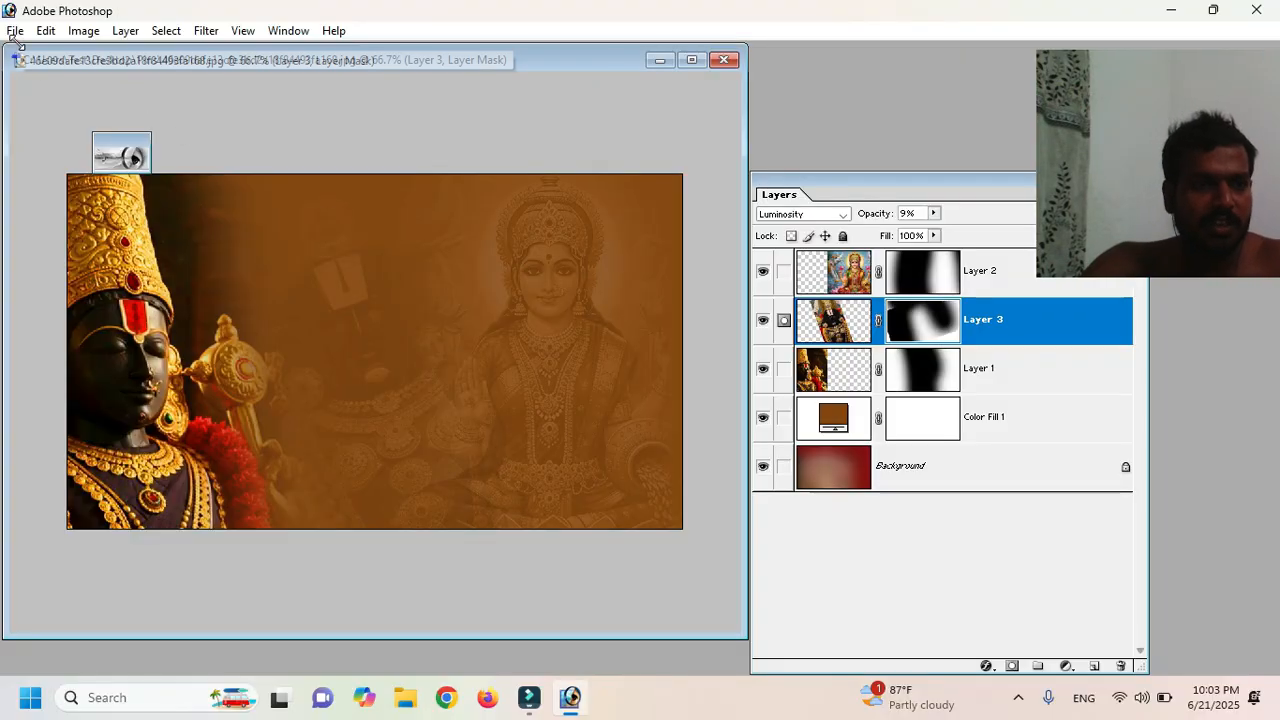
Step: Set up saving the banner to the Desktop in JPEG format under the file name venkateswara lakshmi
{"action": "left_click", "coordinate": [15, 31]}
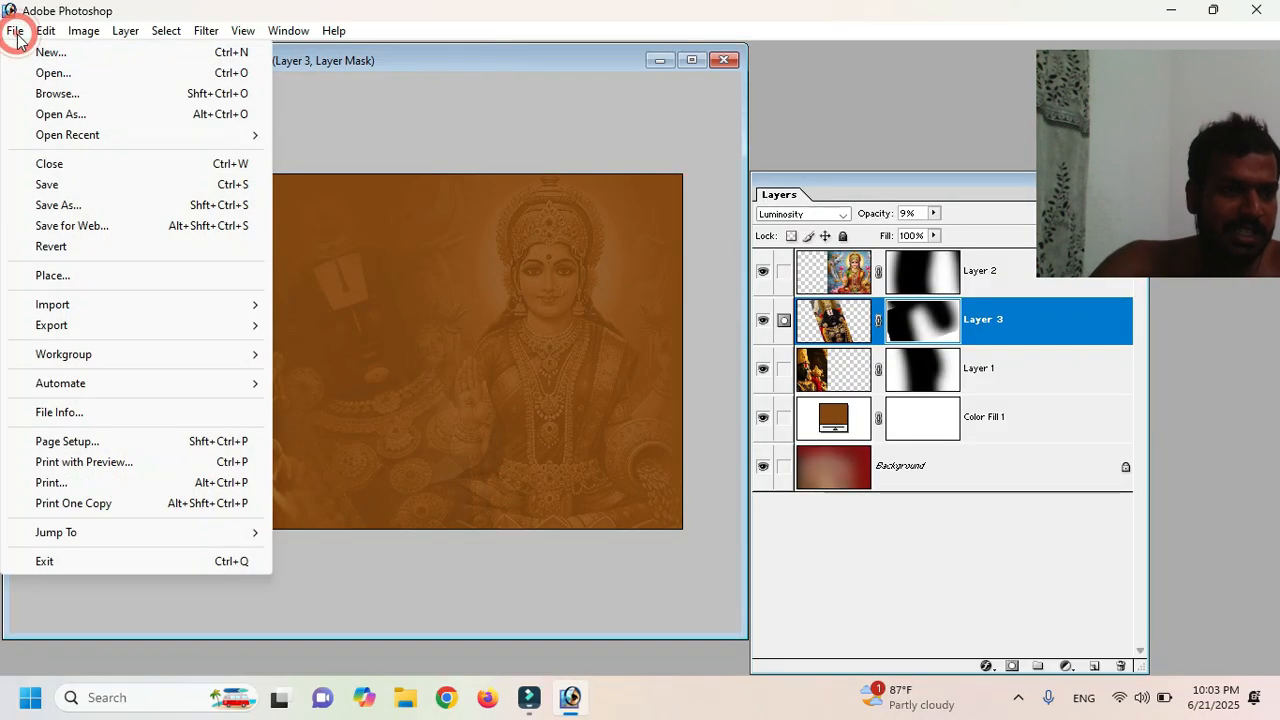
{"action": "left_click", "coordinate": [112, 183]}
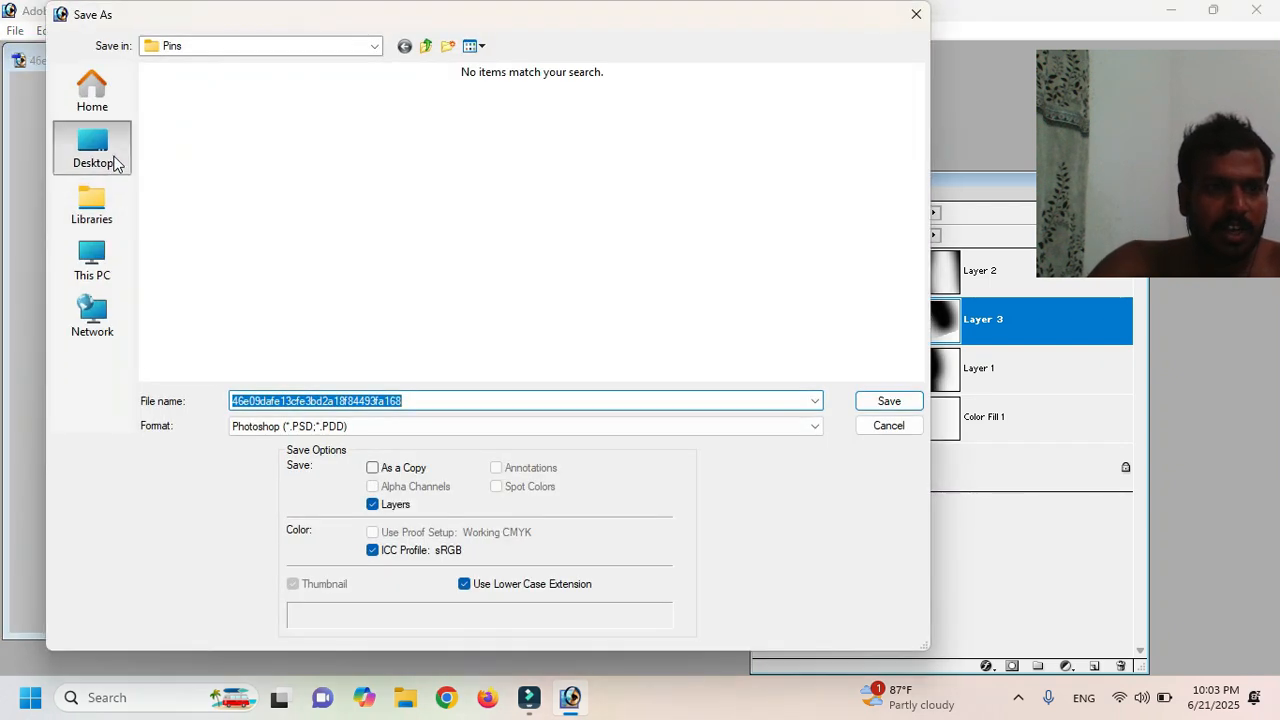
{"action": "left_click", "coordinate": [113, 160]}
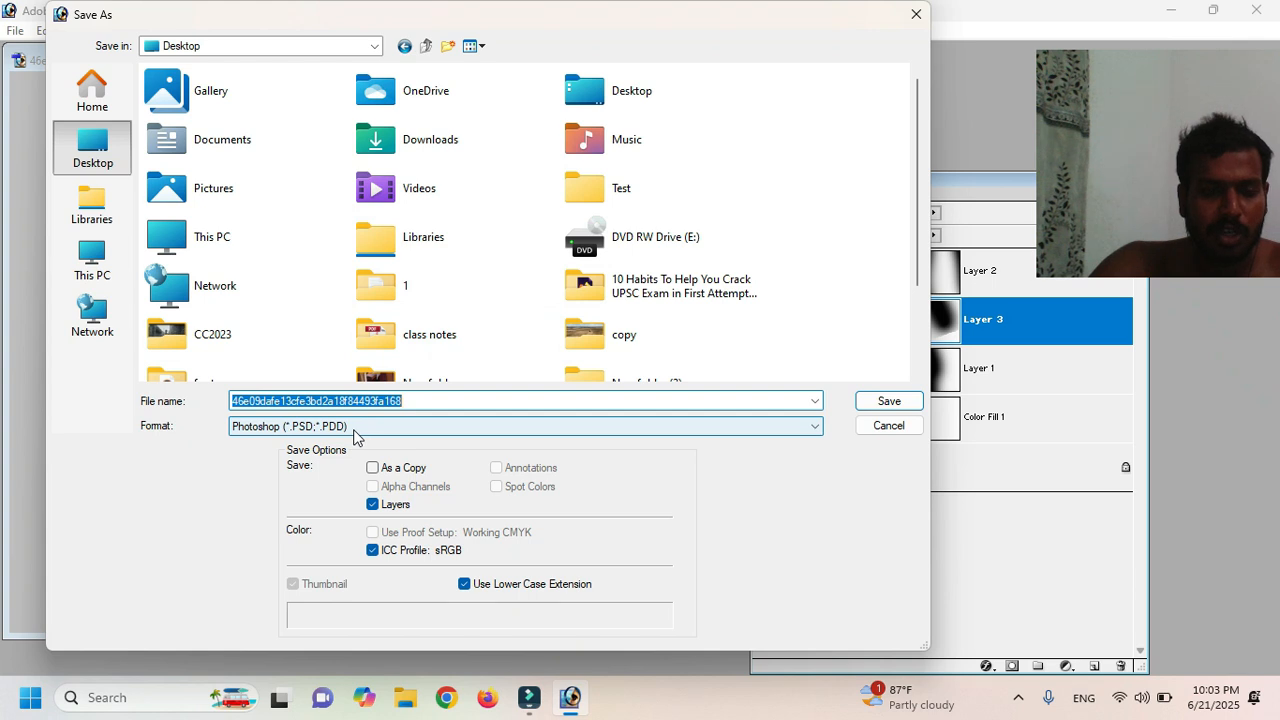
{"action": "left_click_drag", "start_coordinate": [436, 398], "coordinate": [232, 388]}
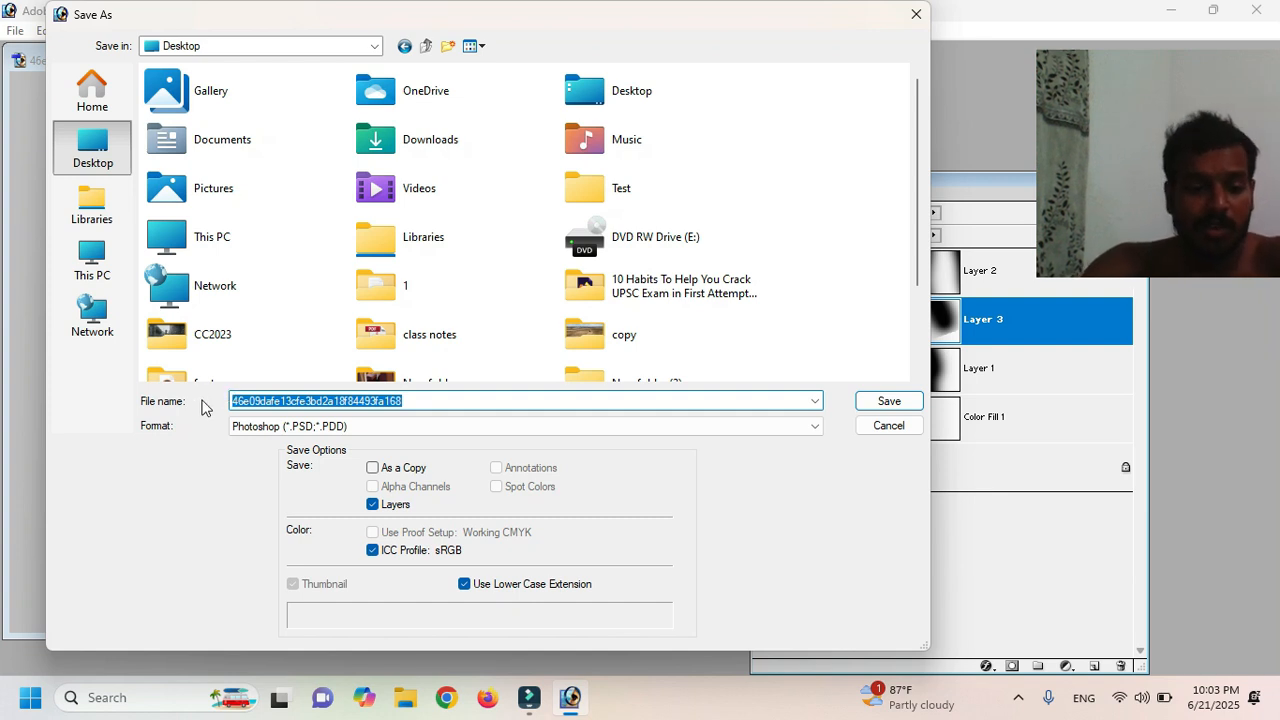
{"action": "type", "text": "venkat"}
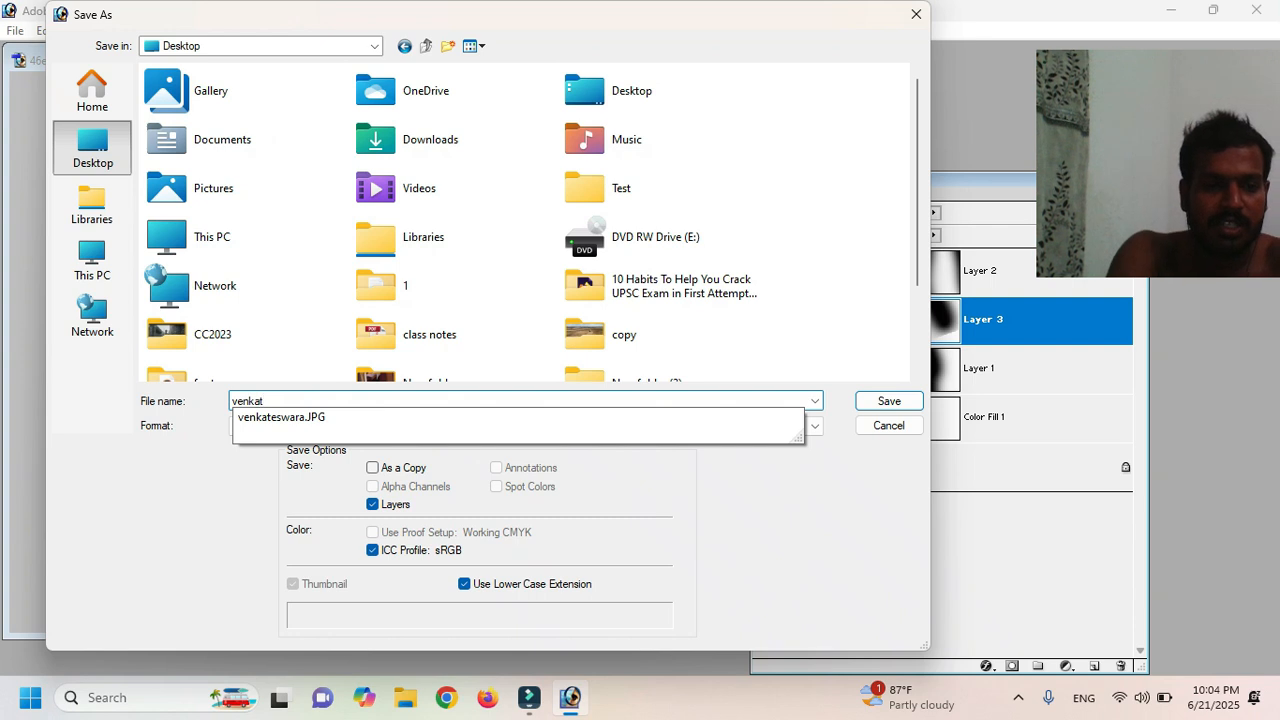
{"action": "type", "text": "eswara lakshmi"}
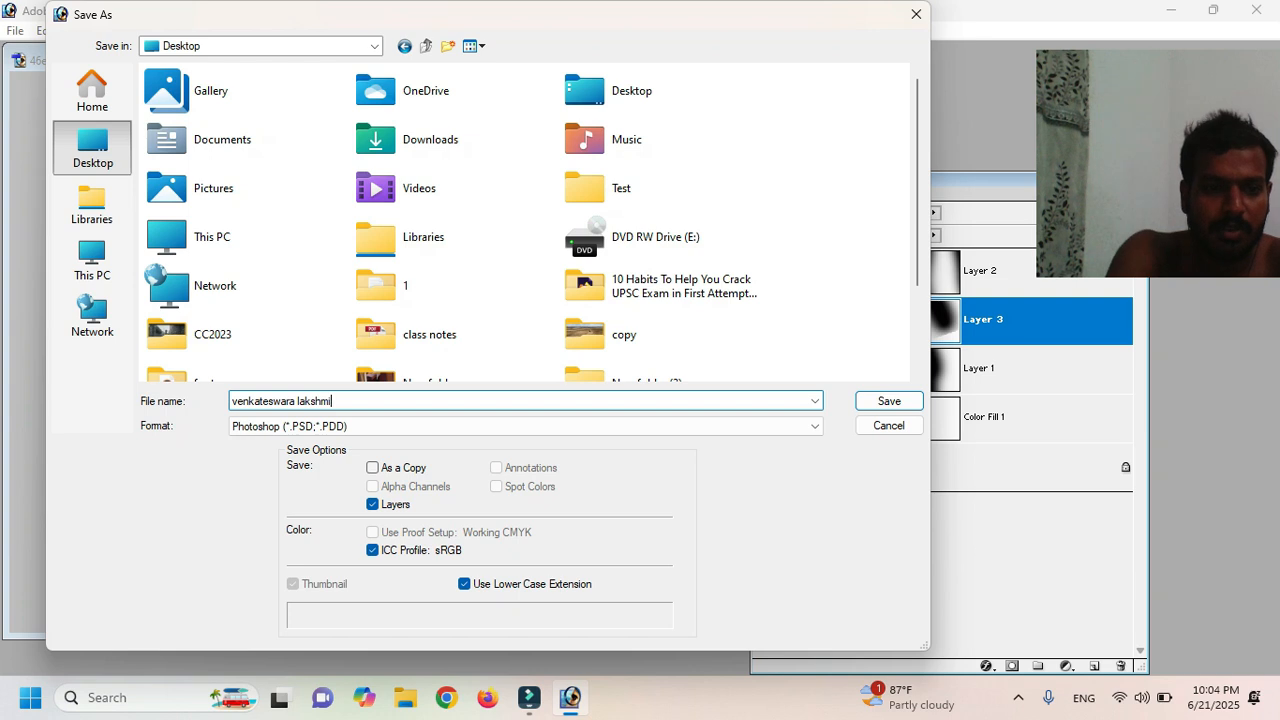
{"action": "key", "text": "Tab"}
{"action": "key", "text": "j"}
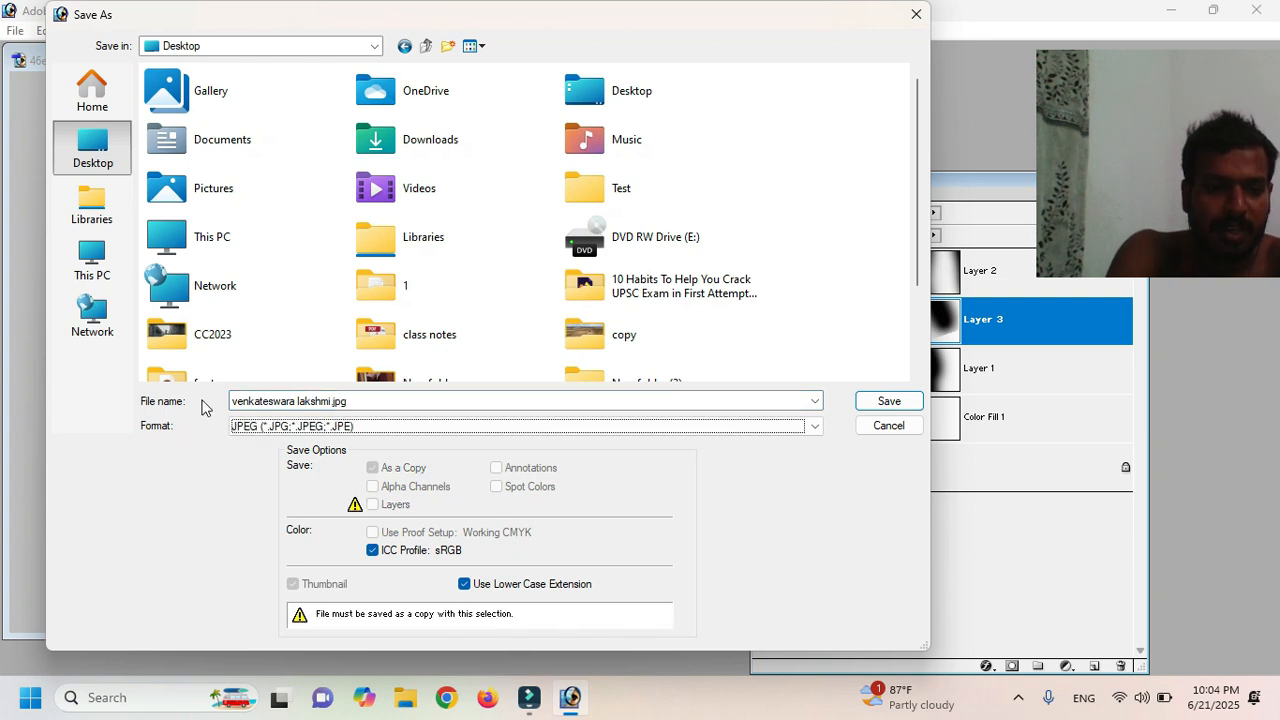
Step: Change the file name to 01 and save the JPEG copy of the banner
{"action": "left_click", "coordinate": [496, 400]}
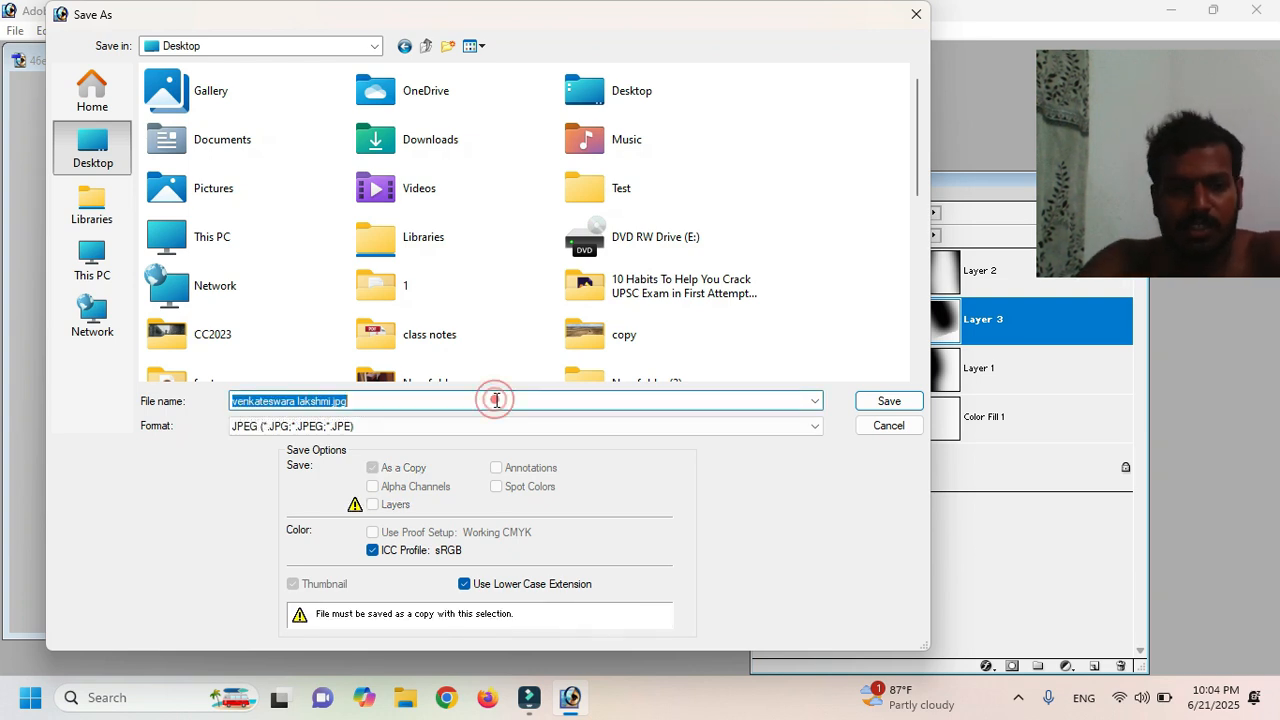
{"action": "type", "text": "01"}
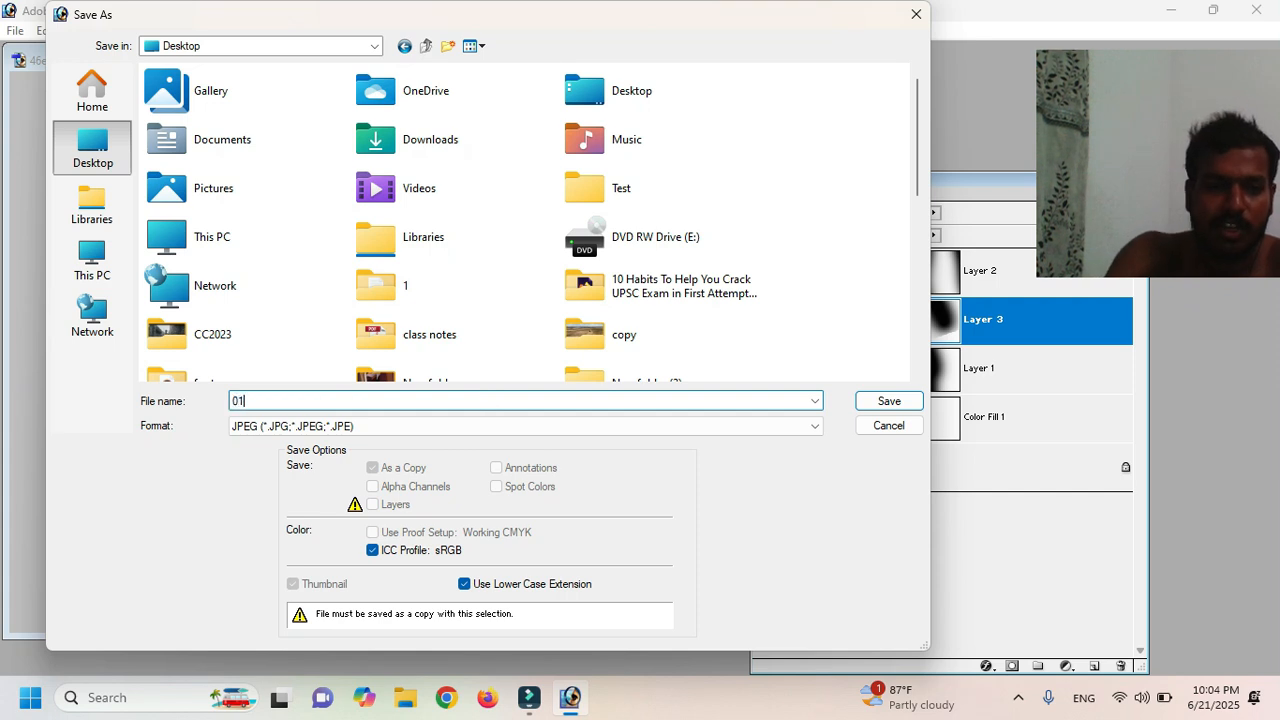
{"action": "left_click", "coordinate": [880, 402]}
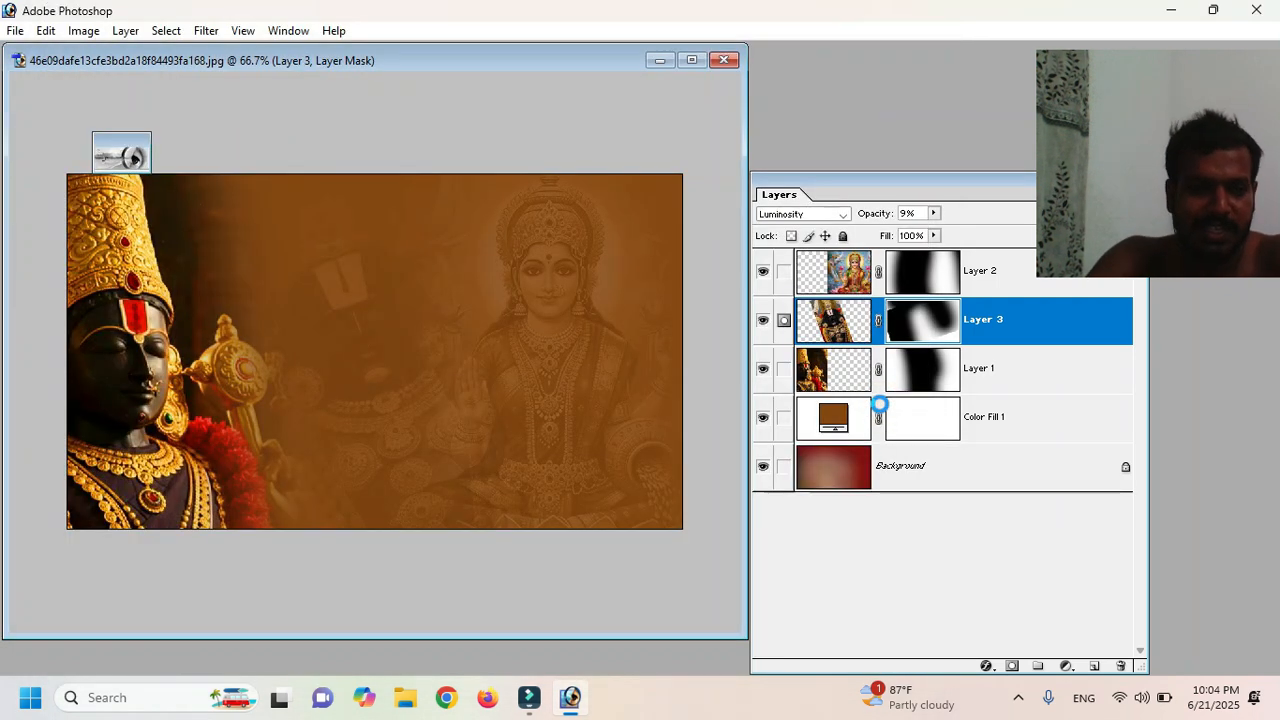
{"action": "left_click_drag", "start_coordinate": [657, 194], "coordinate": [546, 156]}
{"action": "left_click", "coordinate": [662, 186]}
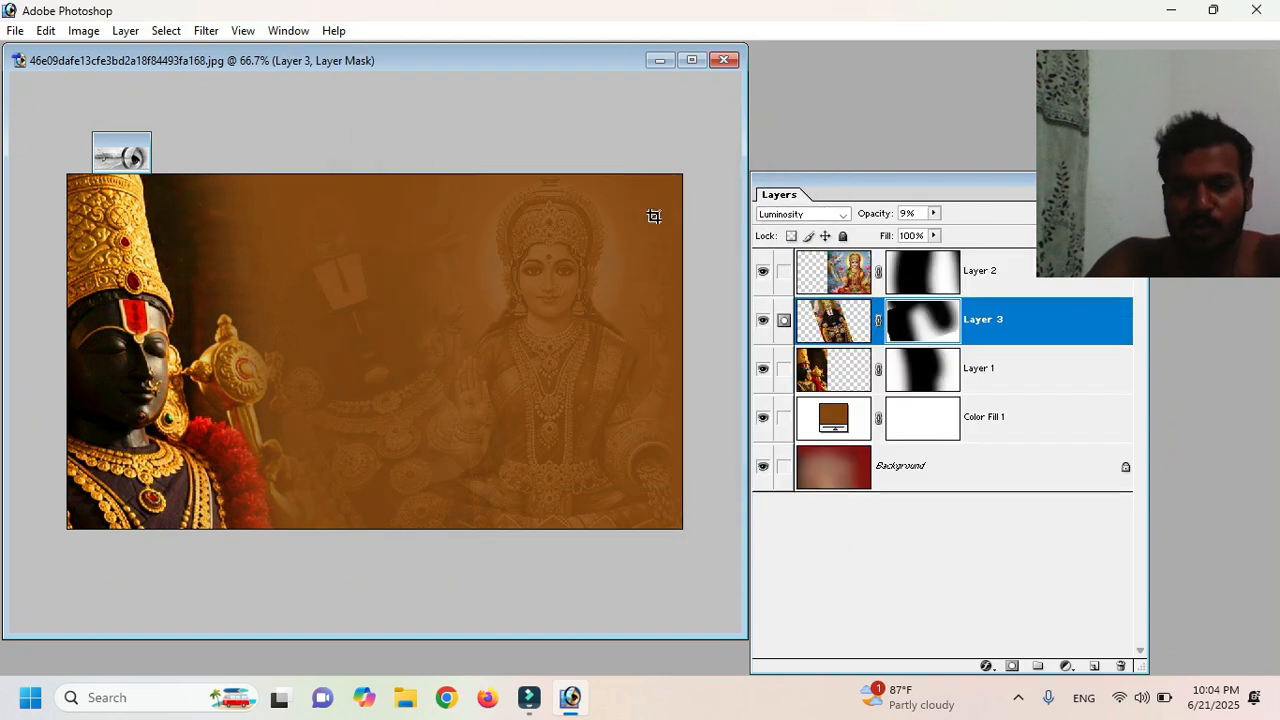
Step: Close the banner and the cropped deity document without saving changes, and exit Photoshop
{"action": "left_click", "coordinate": [724, 60]}
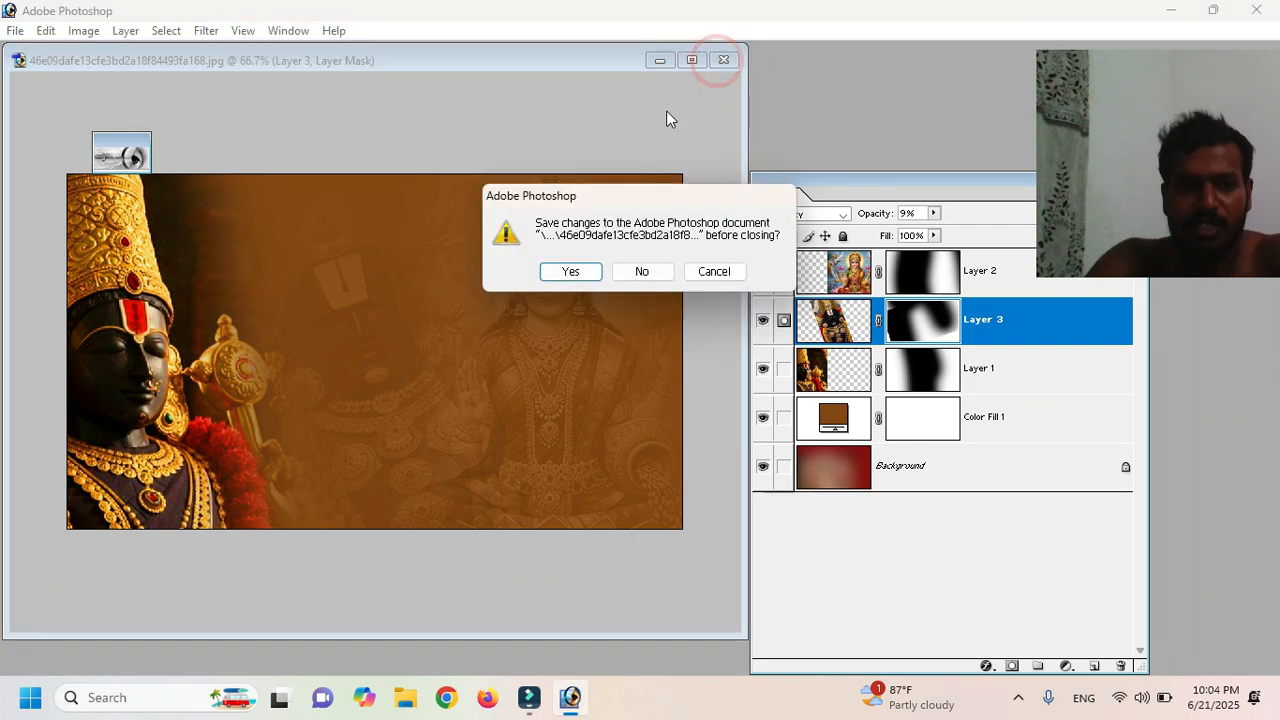
{"action": "left_click", "coordinate": [649, 270]}
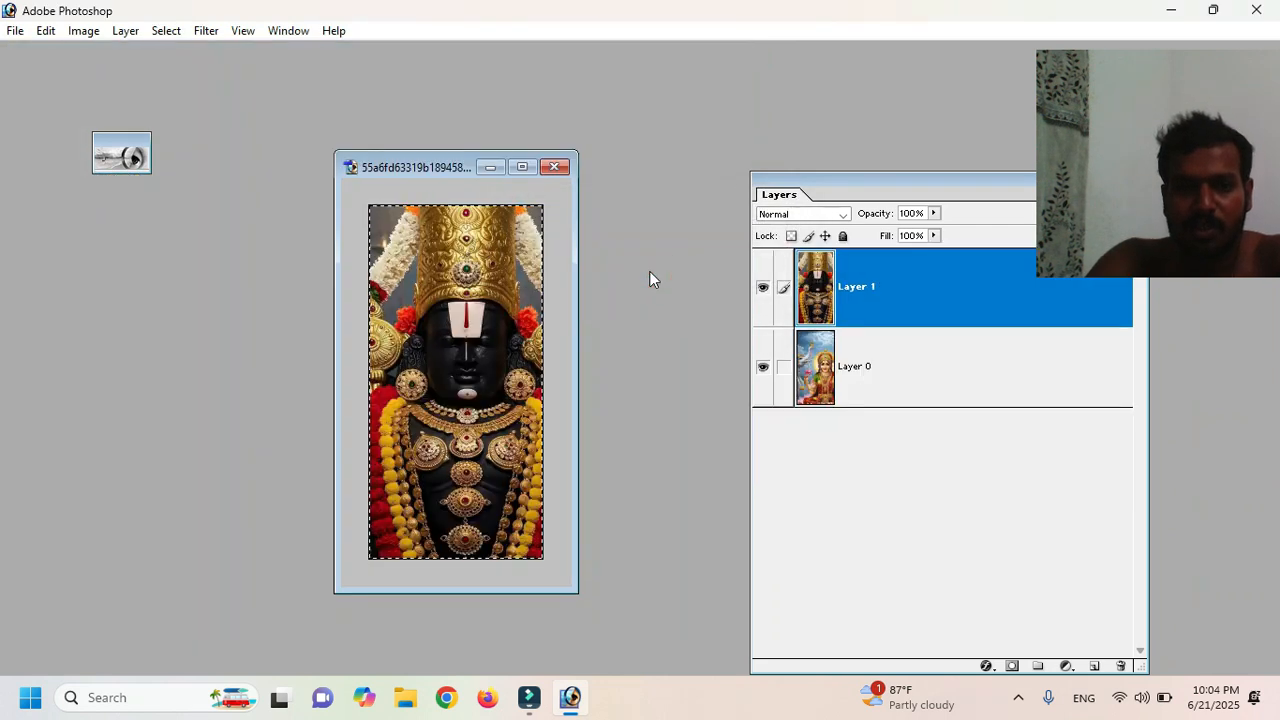
{"action": "left_click", "coordinate": [555, 166]}
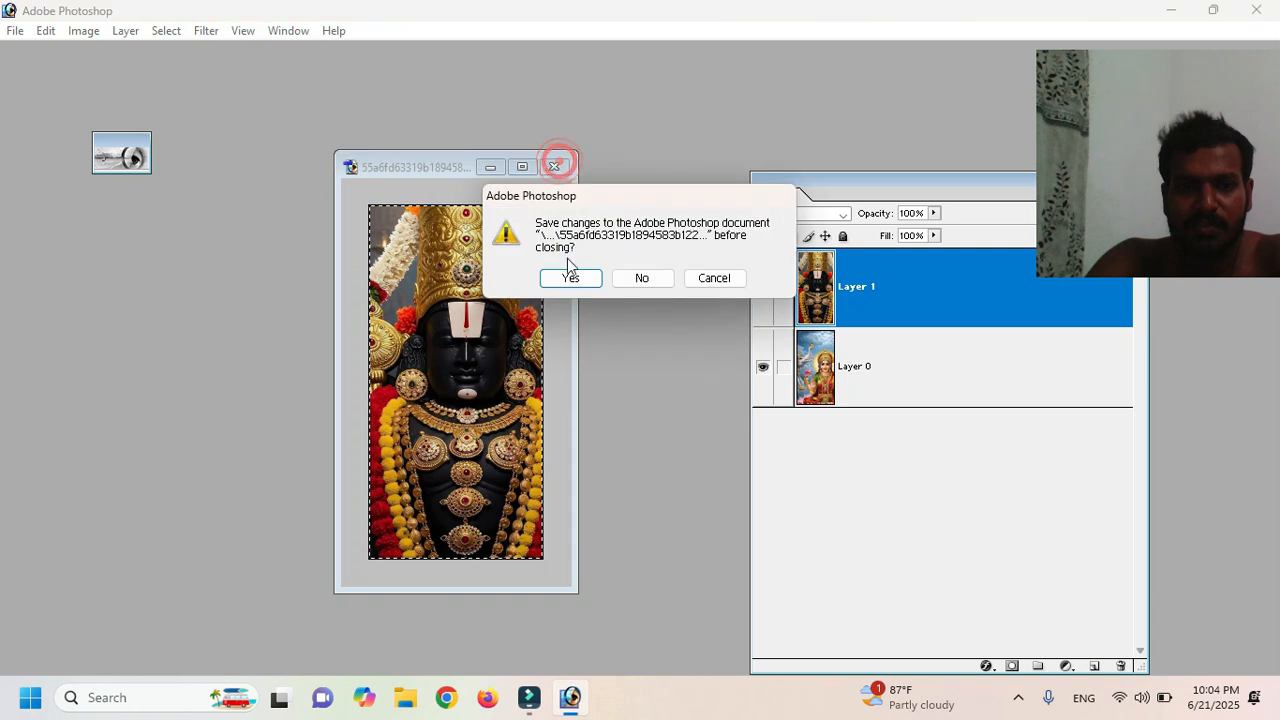
{"action": "left_click", "coordinate": [642, 279]}
{"action": "left_click", "coordinate": [1258, 10]}
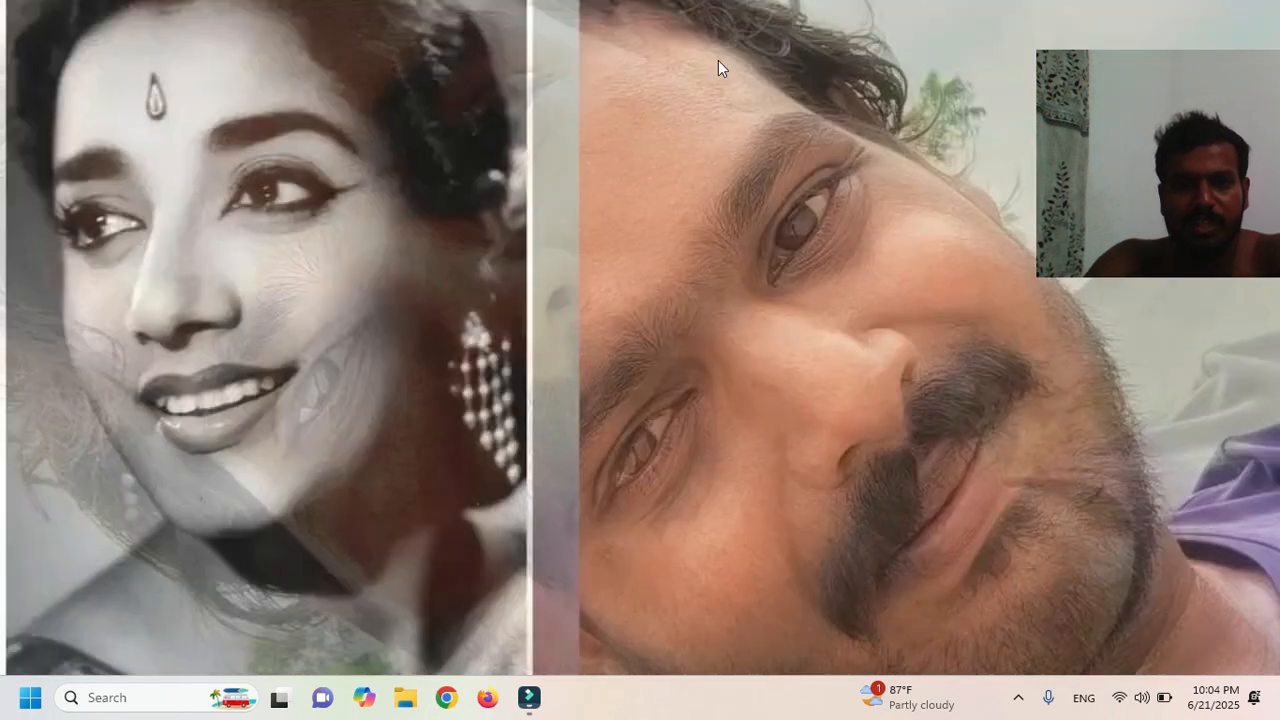
Step: Show the desktop icons and open the saved image 01 from the desktop
{"action": "right_click", "coordinate": [718, 64]}
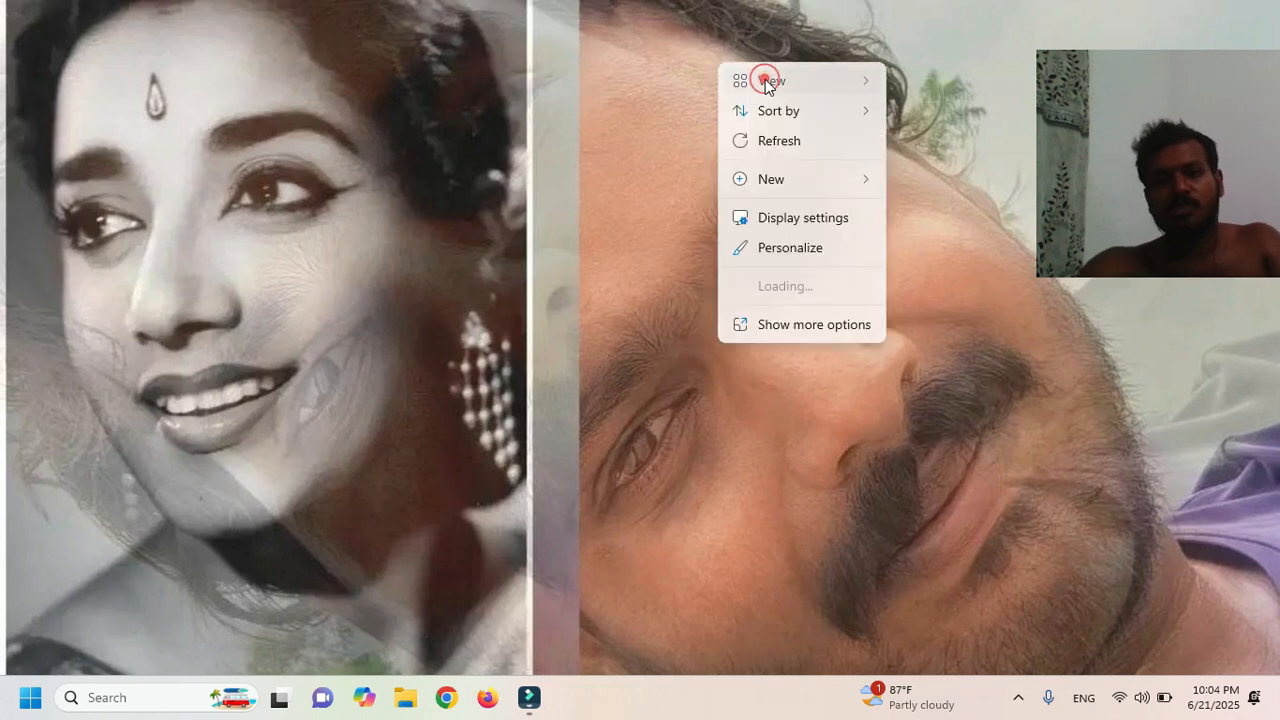
{"action": "mouse_move", "coordinate": [765, 80]}
{"action": "left_click", "coordinate": [941, 243]}
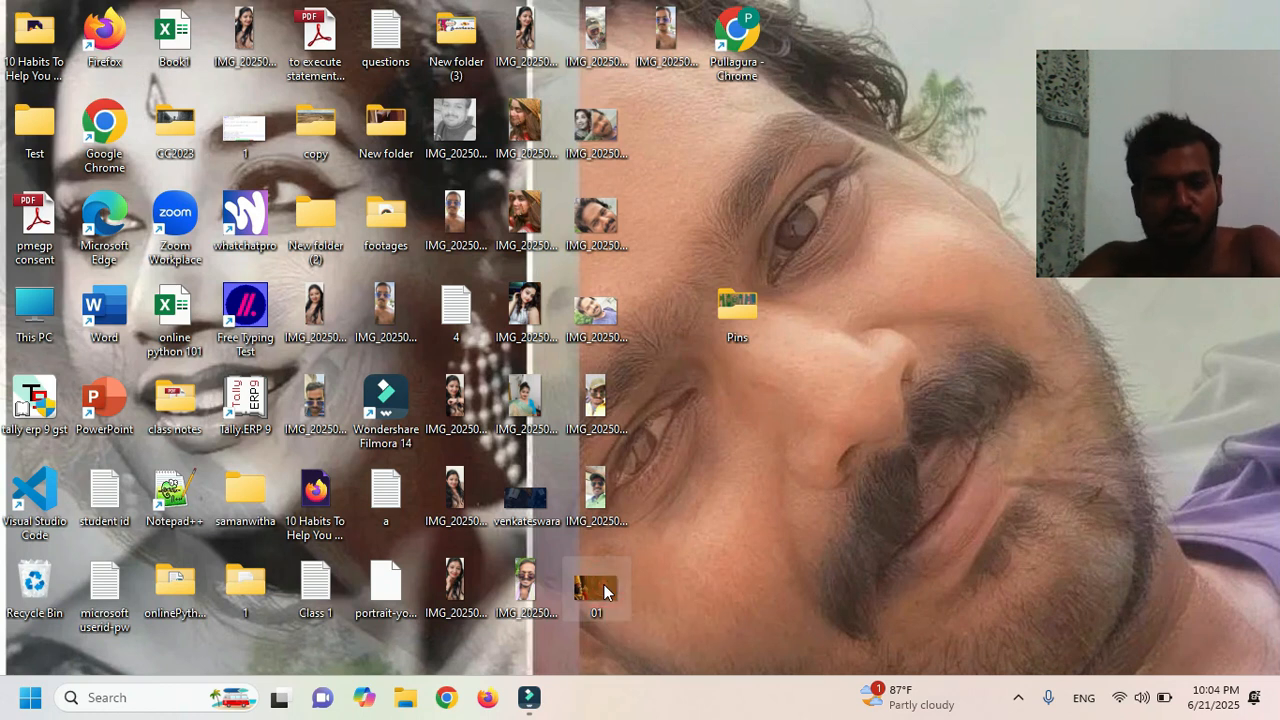
{"action": "double_click", "coordinate": [597, 590]}
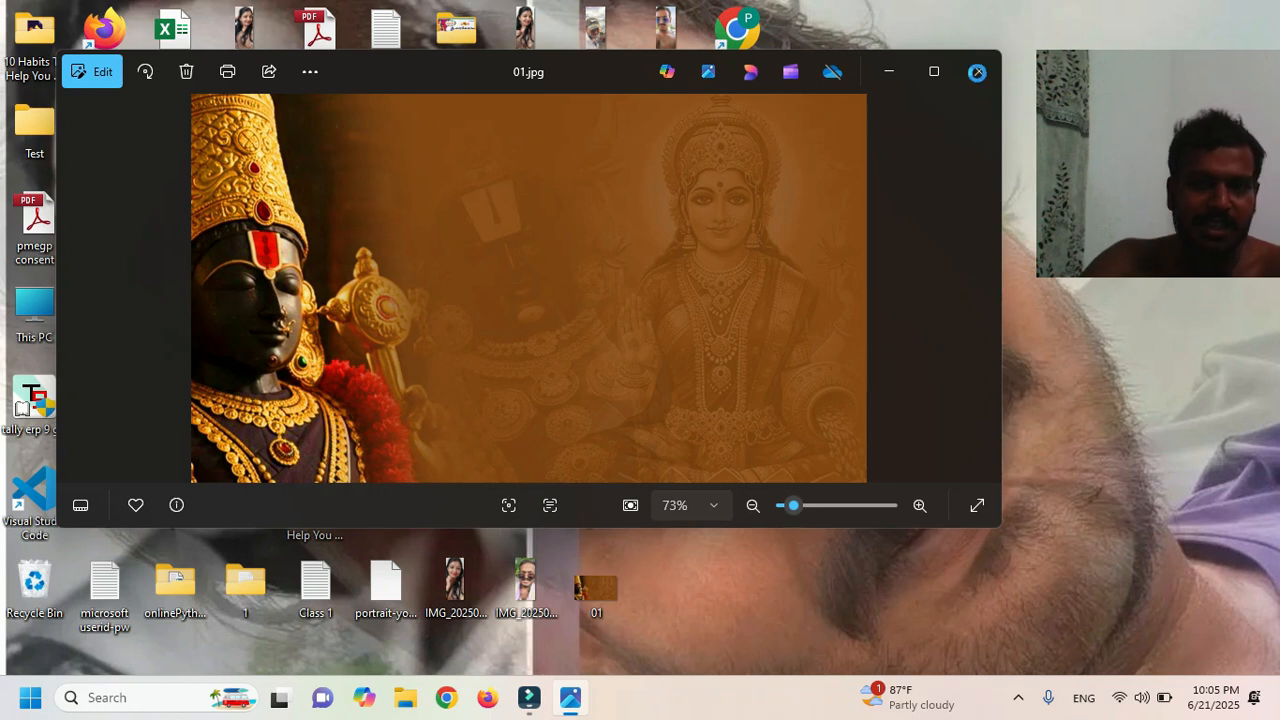
Step: Set the 01 image file as the desktop background
{"action": "left_click", "coordinate": [779, 590]}
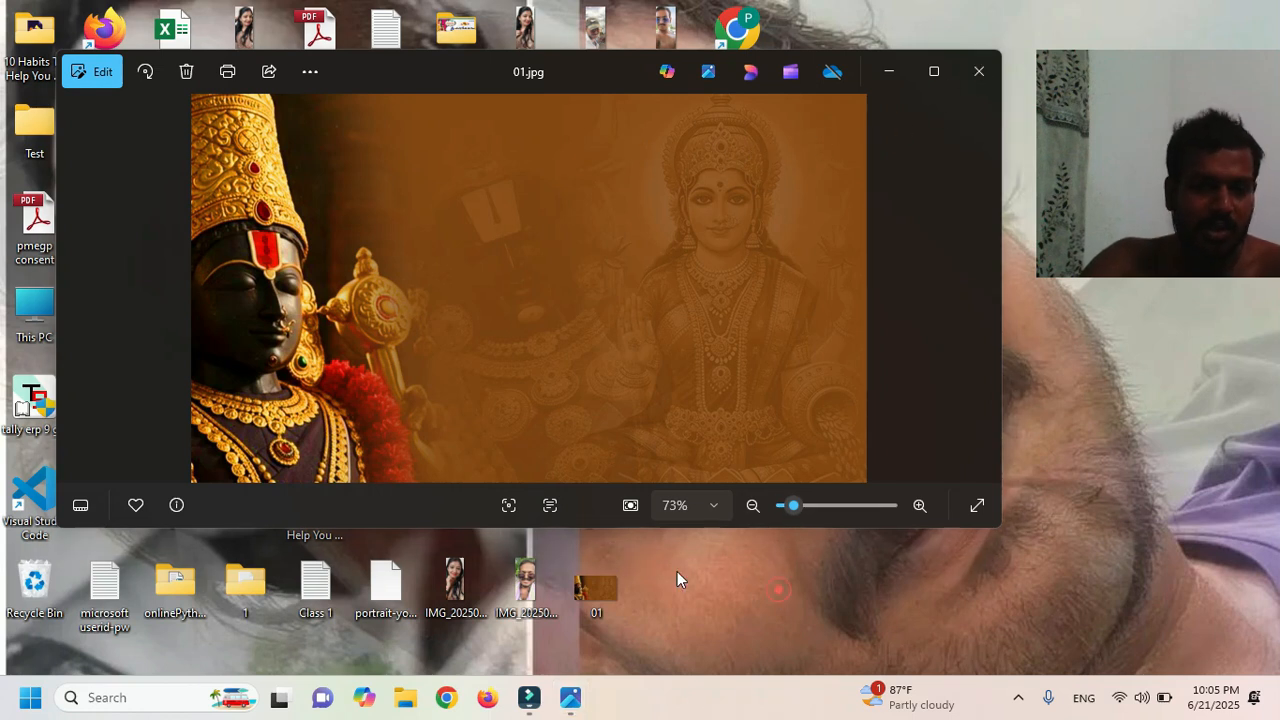
{"action": "left_click", "coordinate": [603, 590]}
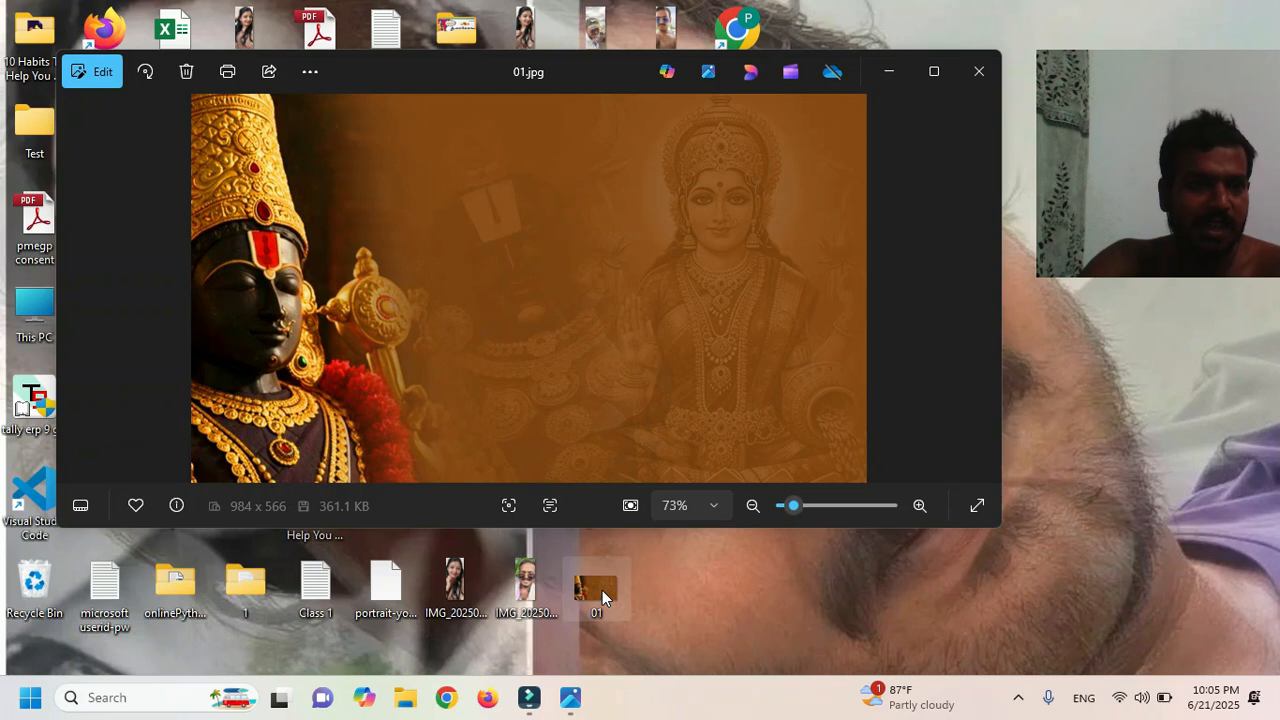
{"action": "right_click", "coordinate": [602, 590]}
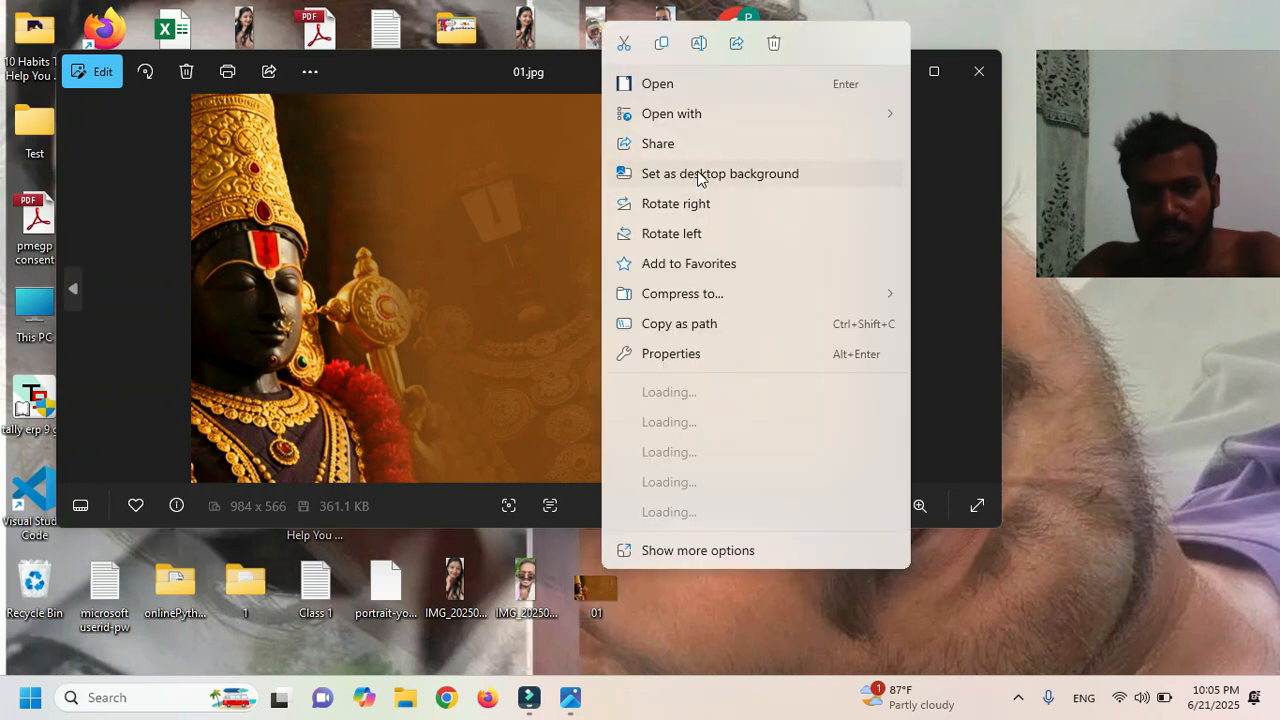
{"action": "left_click", "coordinate": [697, 174]}
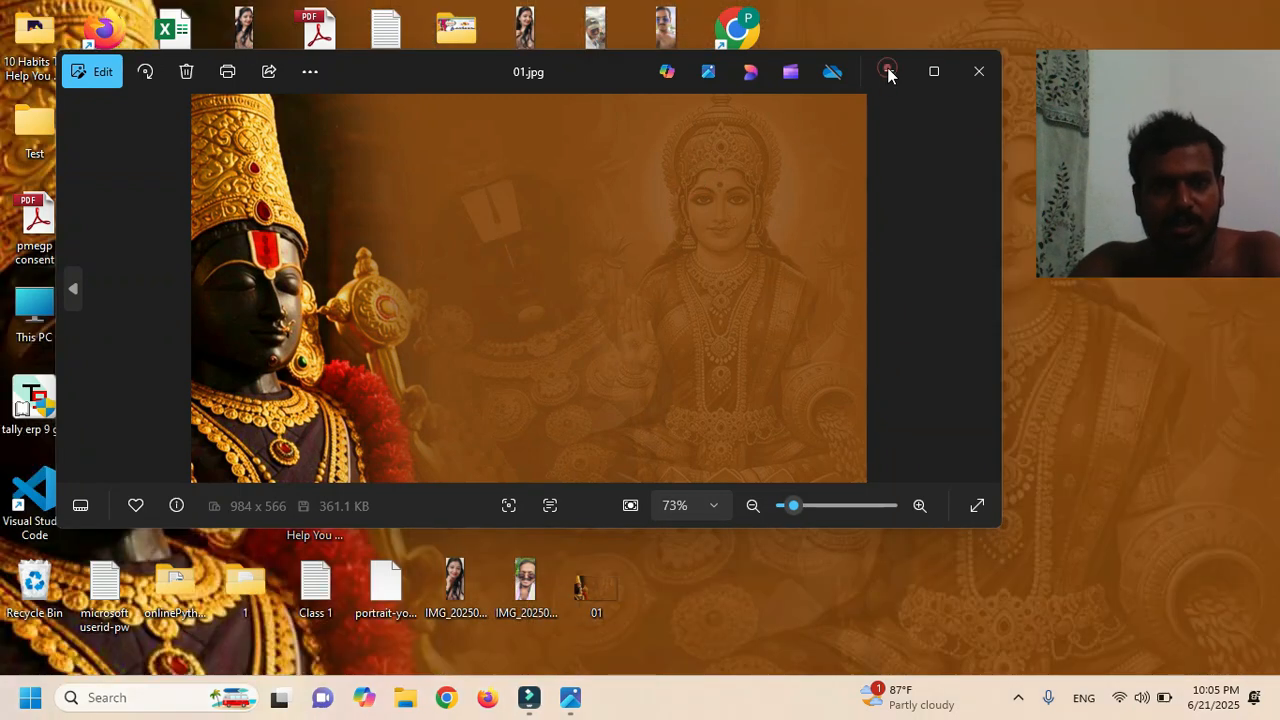
Step: Minimize the image viewer window to reveal the desktop
{"action": "left_click", "coordinate": [888, 72]}
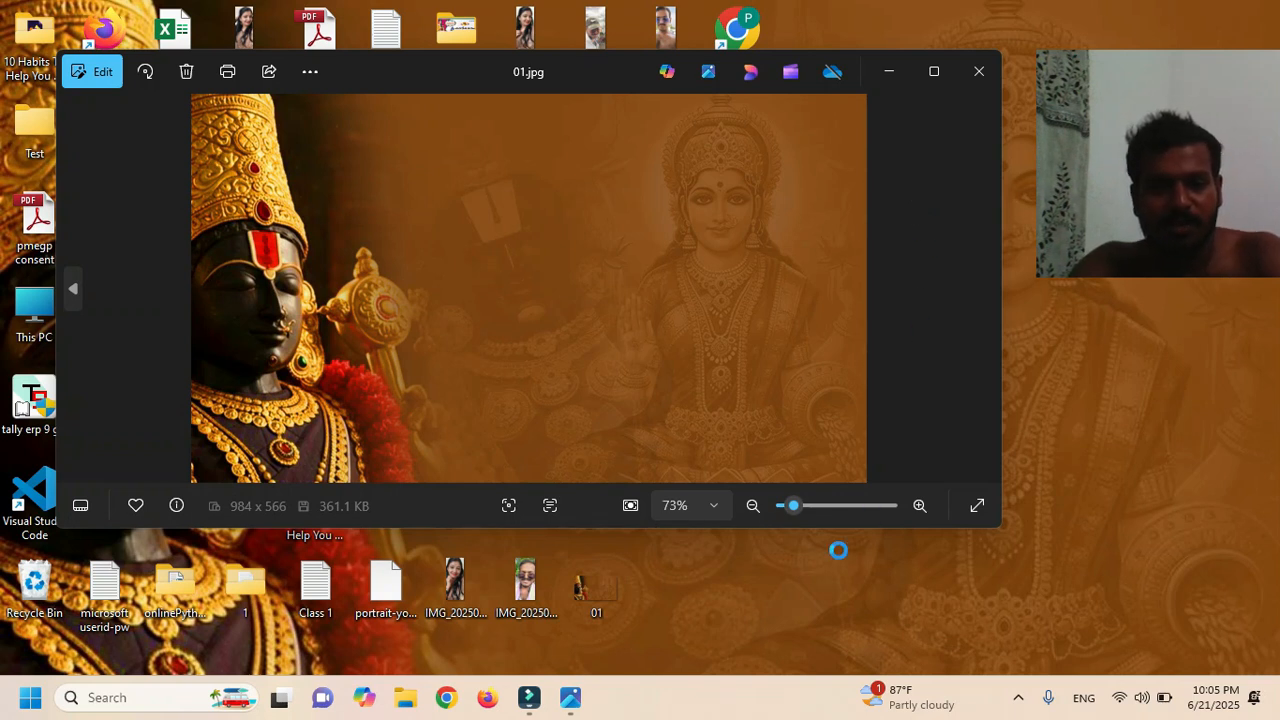
{"action": "right_click", "coordinate": [752, 687]}
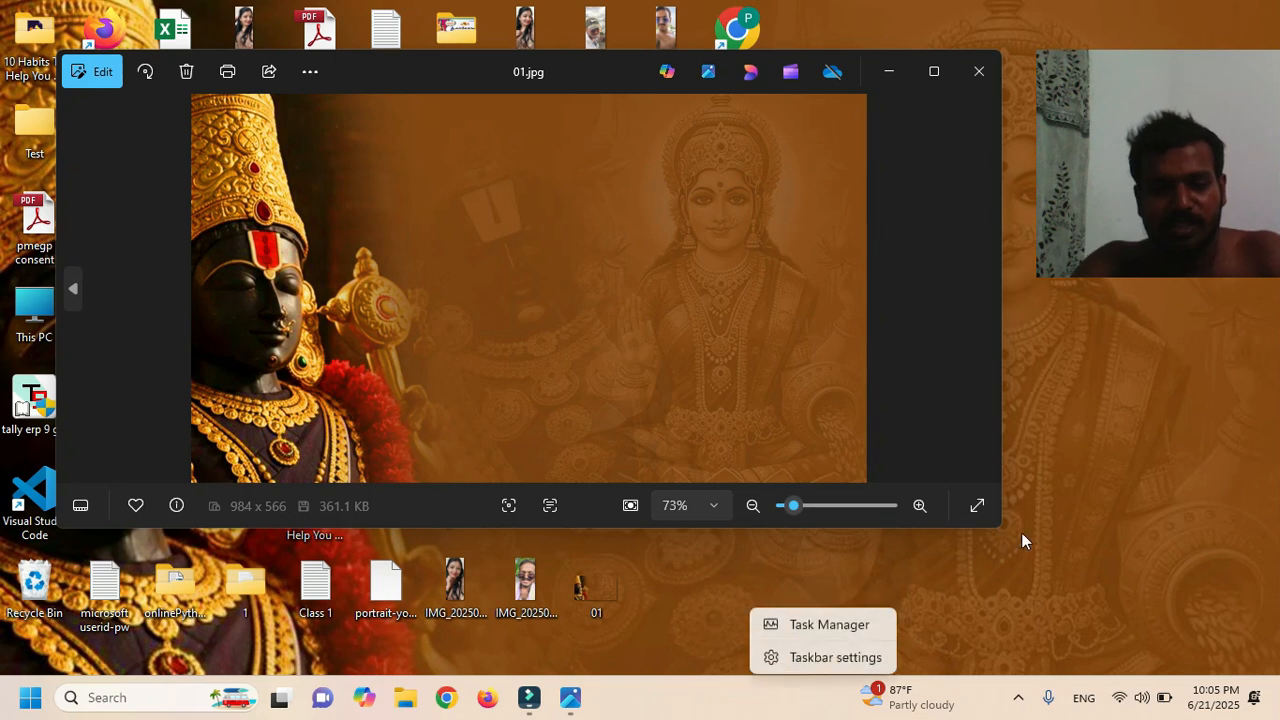
{"action": "left_click", "coordinate": [1021, 532]}
{"action": "key", "text": "super+d"}
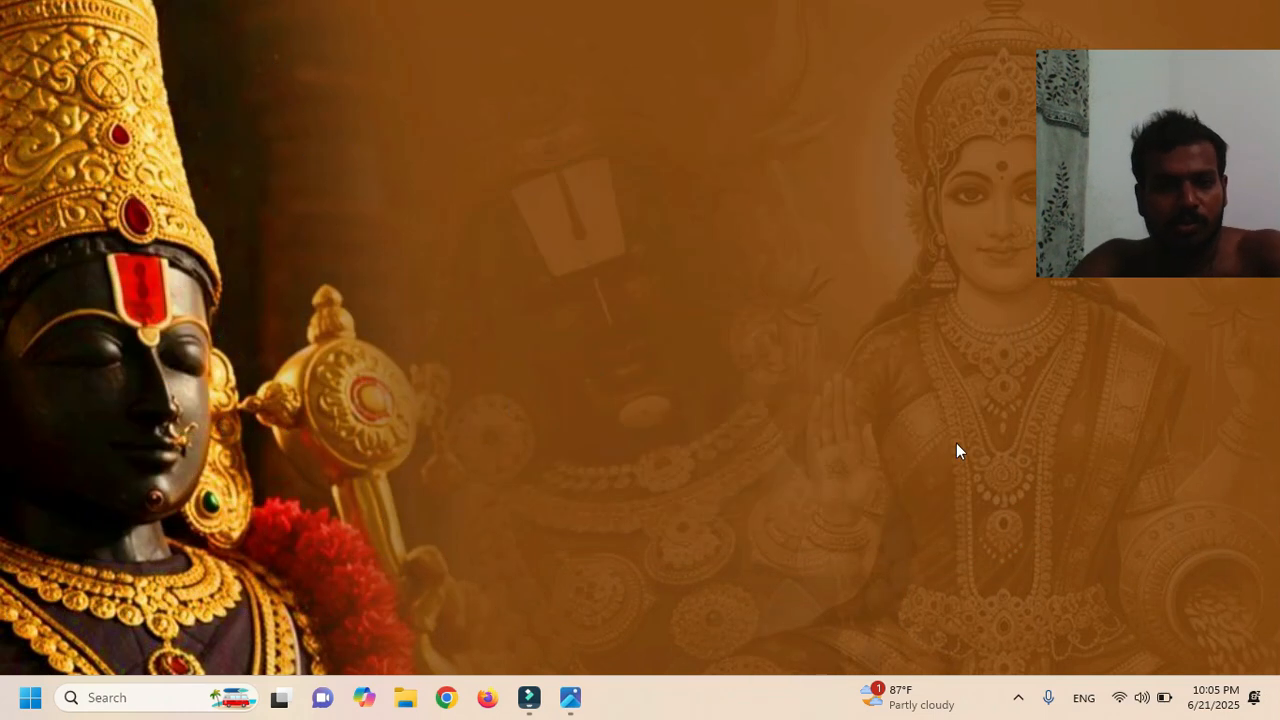
Step: Refresh the desktop and hide its icons to leave only the wallpaper
{"action": "key", "text": "F5"}
{"action": "right_click", "coordinate": [882, 174]}
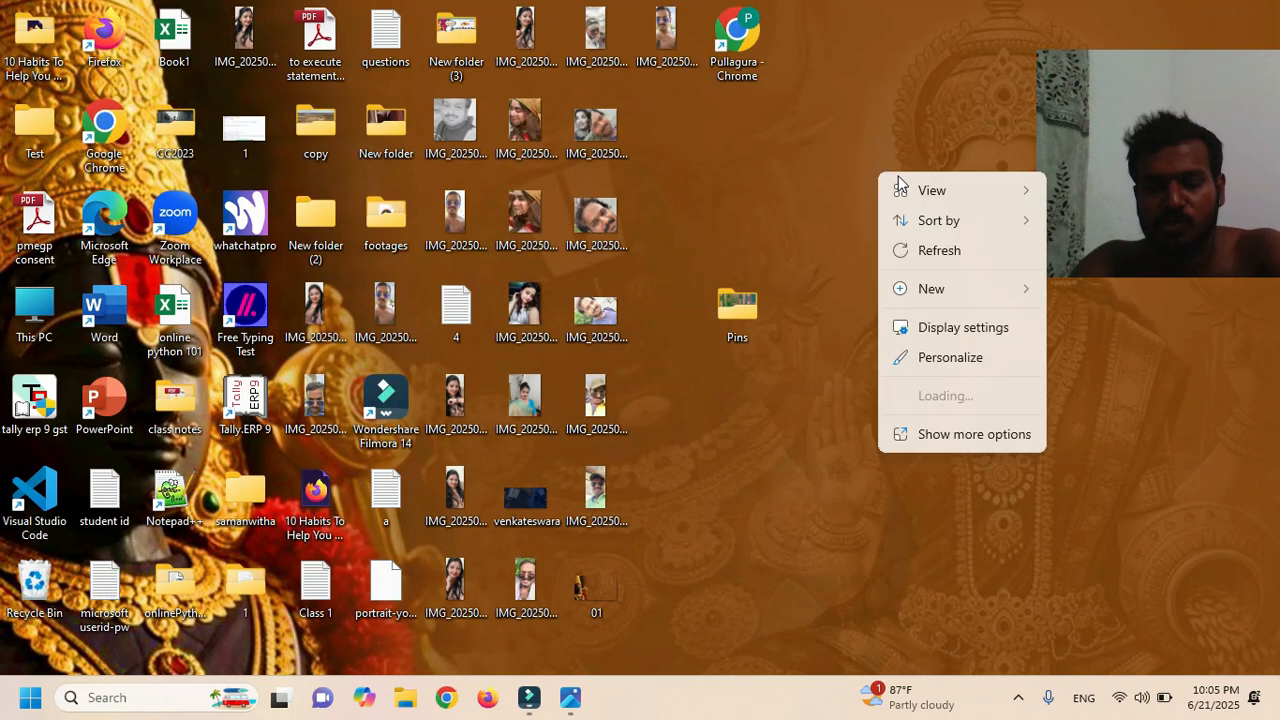
{"action": "mouse_move", "coordinate": [932, 190]}
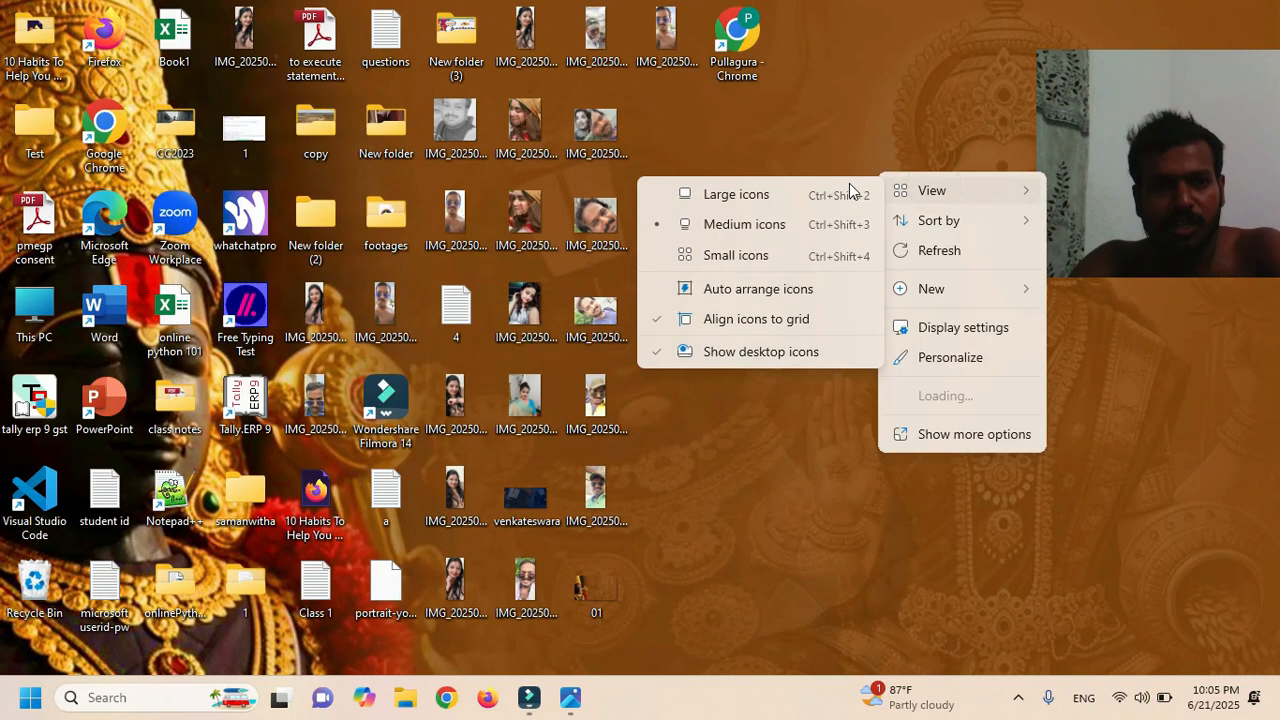
{"action": "left_click", "coordinate": [762, 350]}
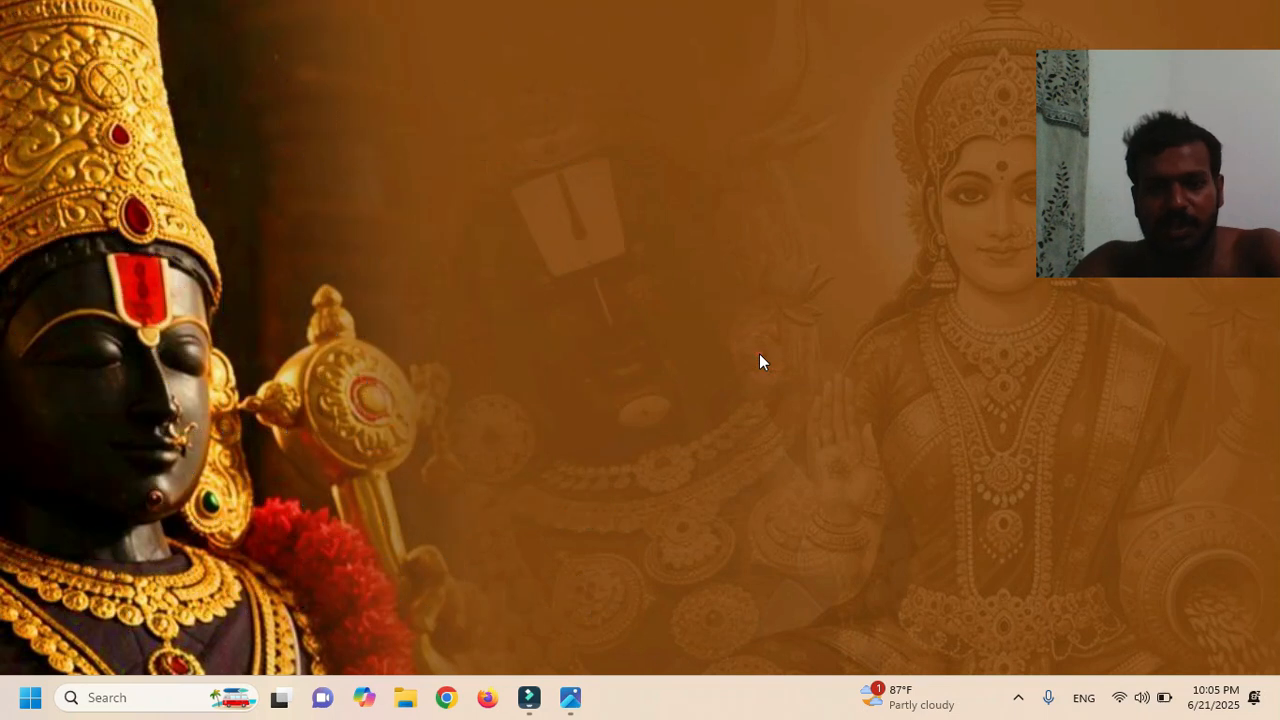
{"action": "left_click_drag", "start_coordinate": [1131, 143], "coordinate": [1270, 715]}
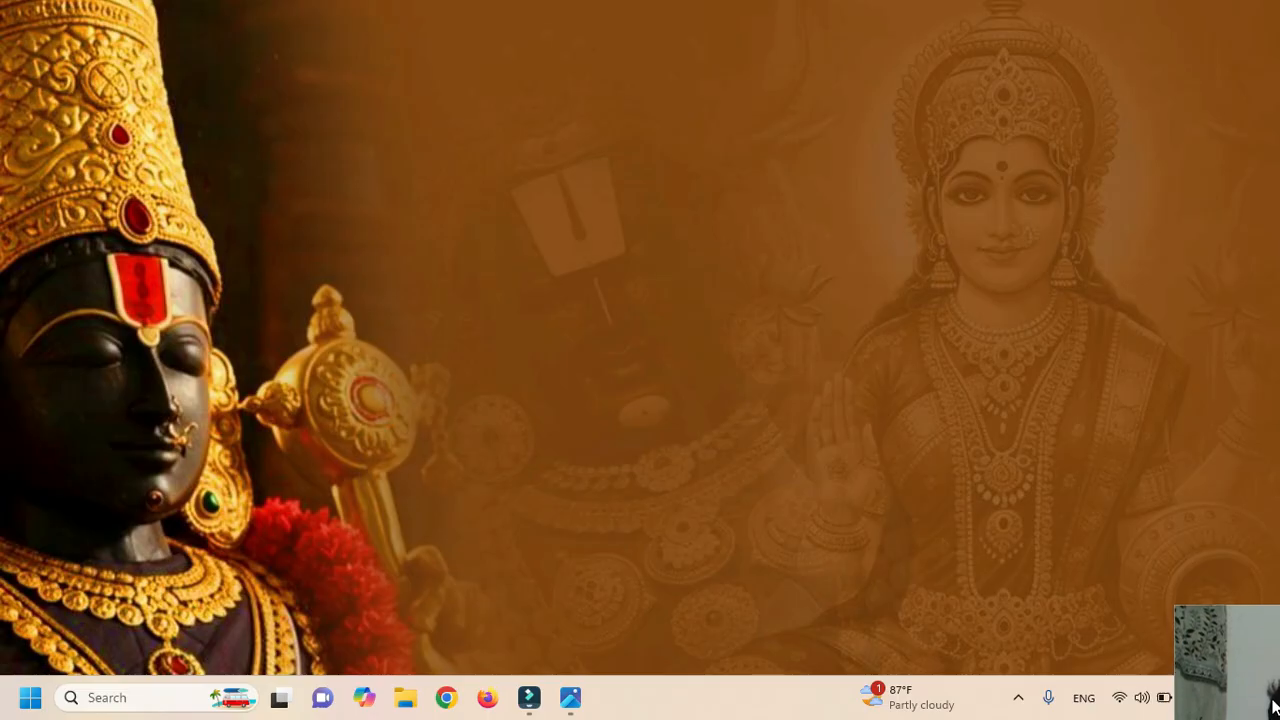